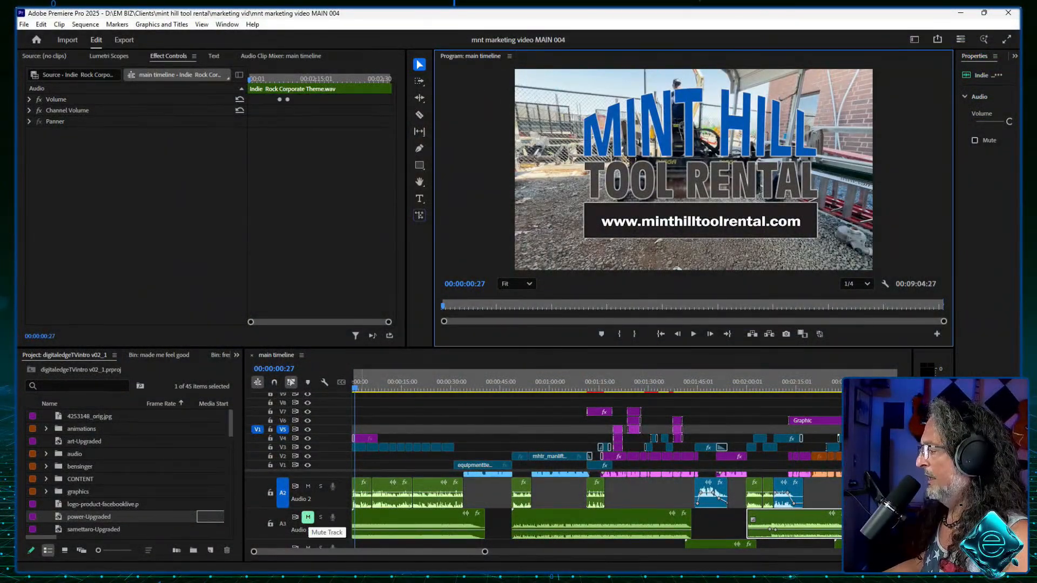
Step: Show the Audio Clip Mixer, play the sequence from the start and raise the first Audio 2 clip to about 5.1 dB
left_click(280, 55)
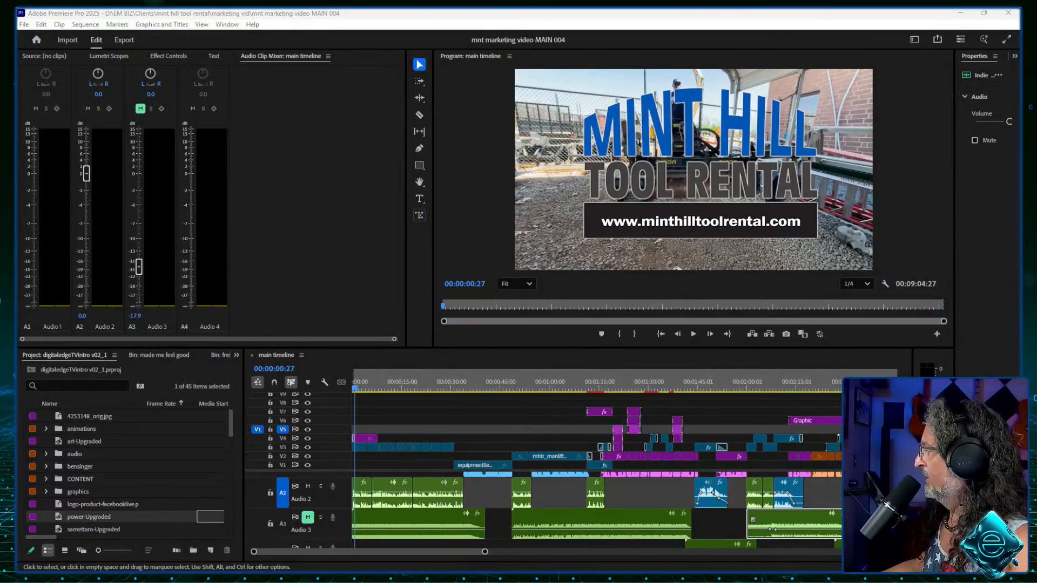
key("Home")
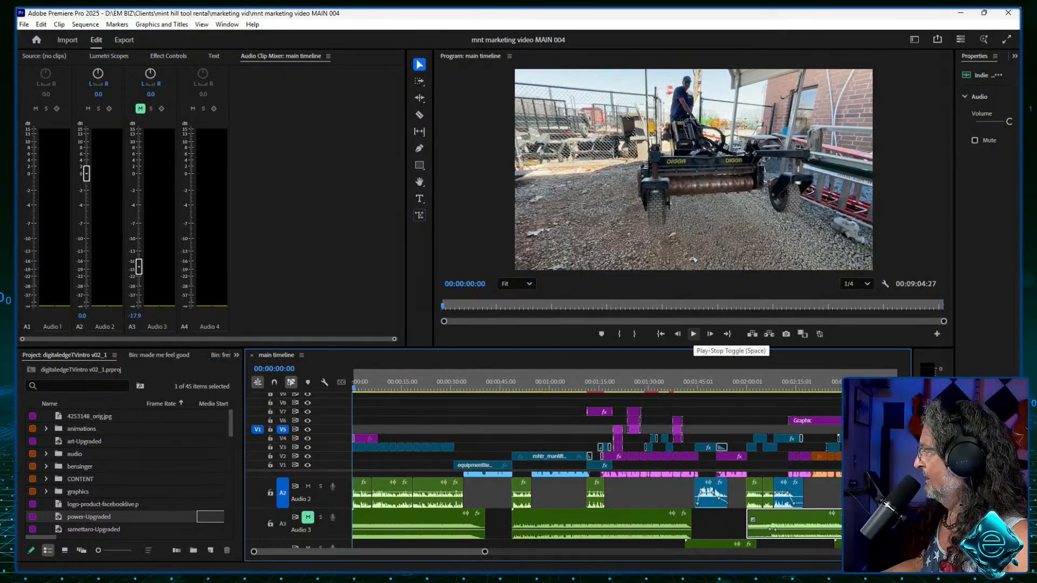
left_click(693, 334)
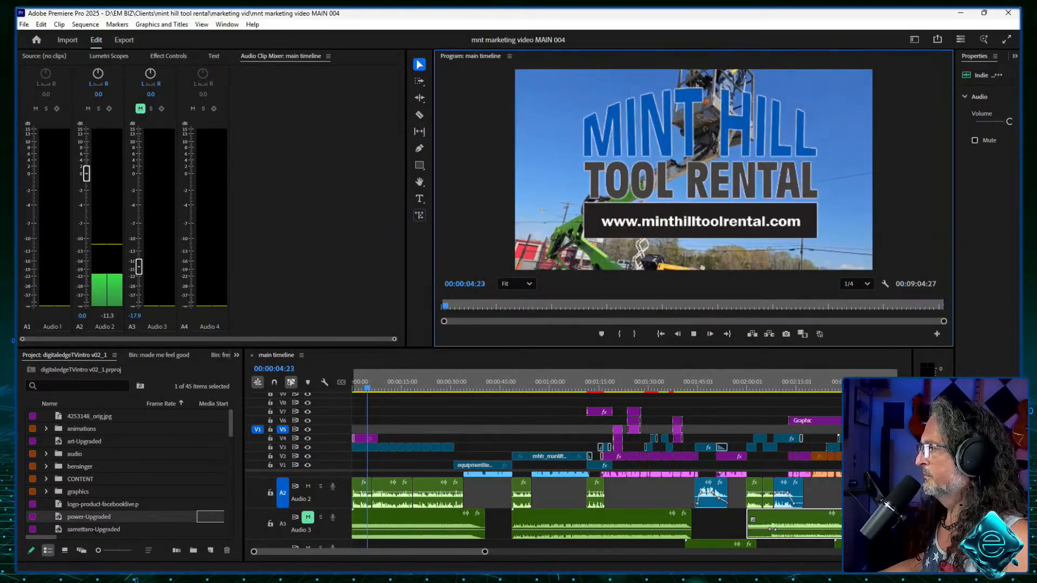
left_click_drag(86, 172, 86, 149)
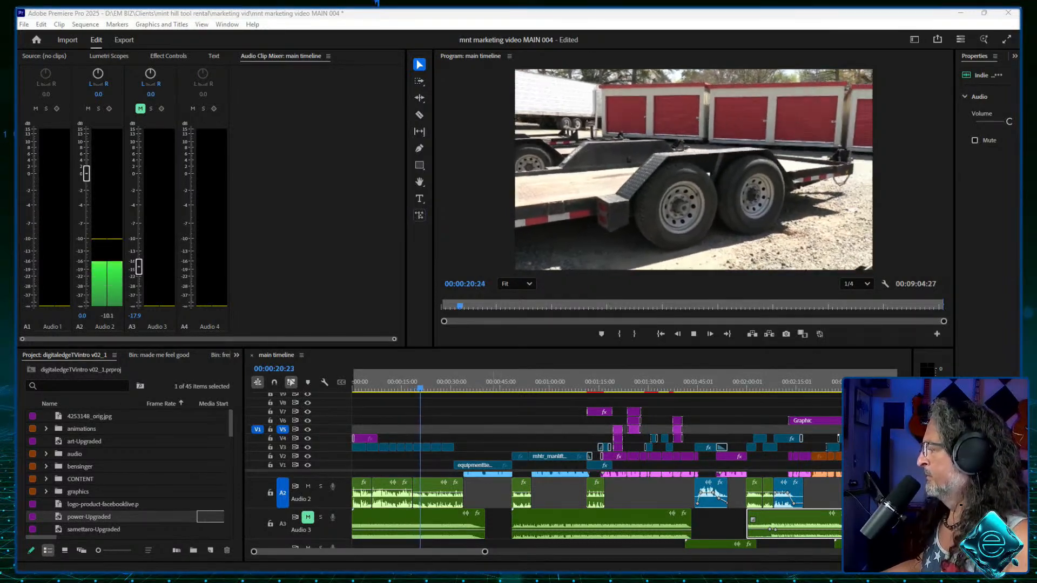
Step: Raise the third Audio 2 clip's volume to about 4.9 dB and play on to about 00:01:15, selecting the fourth clip
left_click_drag(439, 493, 439, 489)
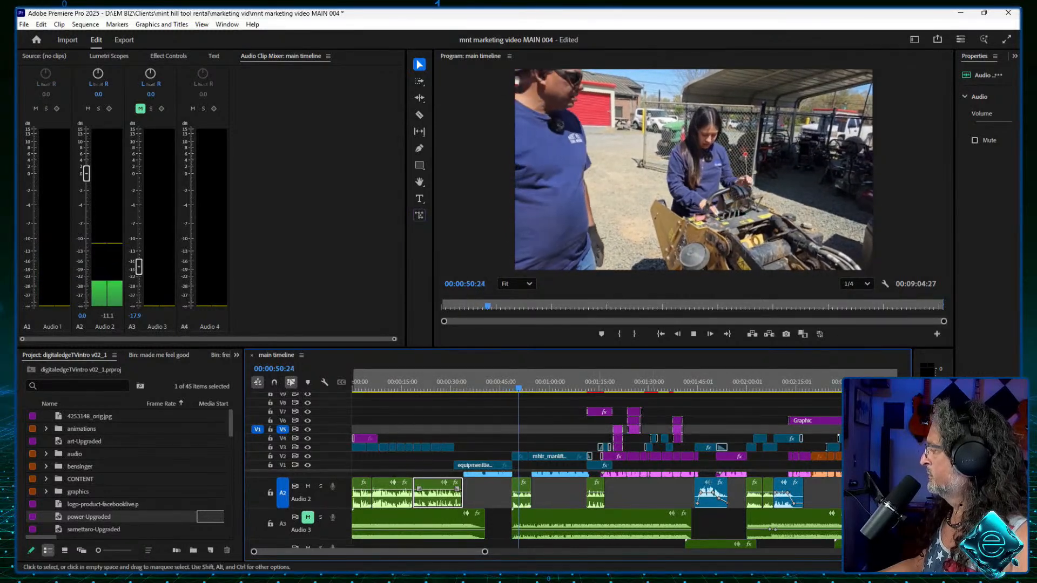
left_click(515, 489)
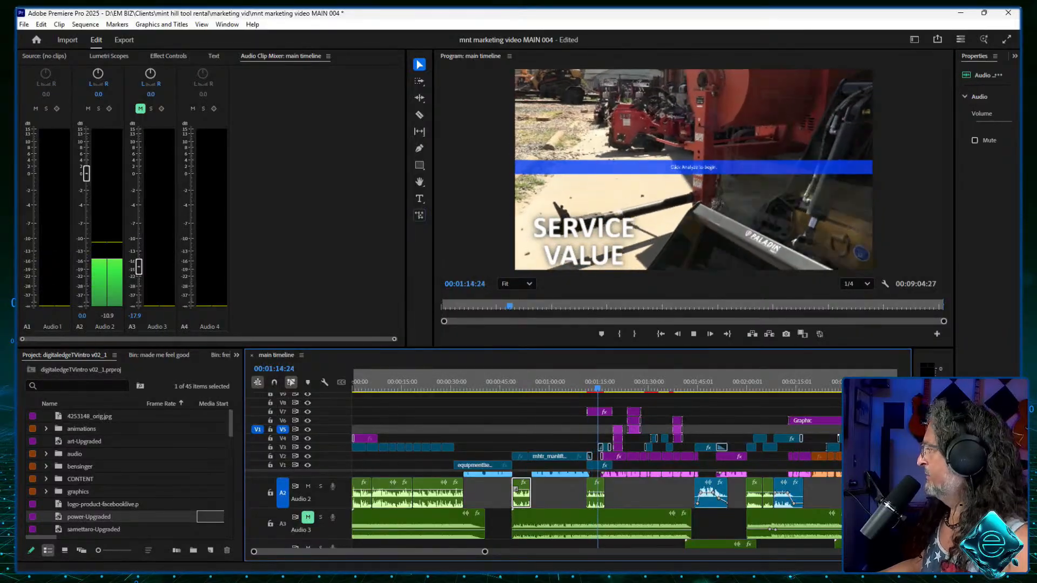
key("space")
Step: Label the first five narration clips on Audio 2 Yellow
left_click(640, 492)
left_click_drag(639, 495, 358, 485)
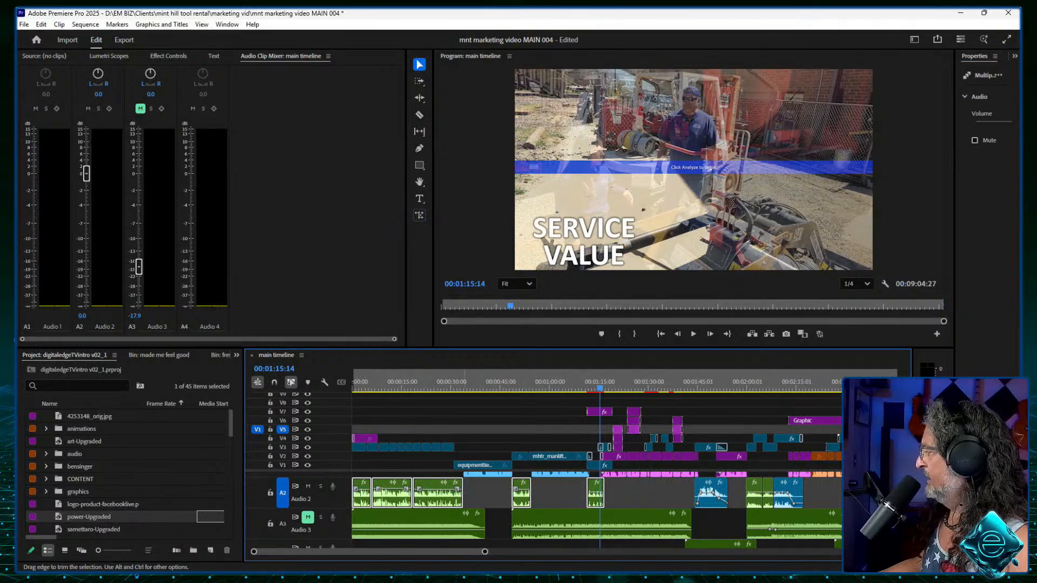
right_click(449, 492)
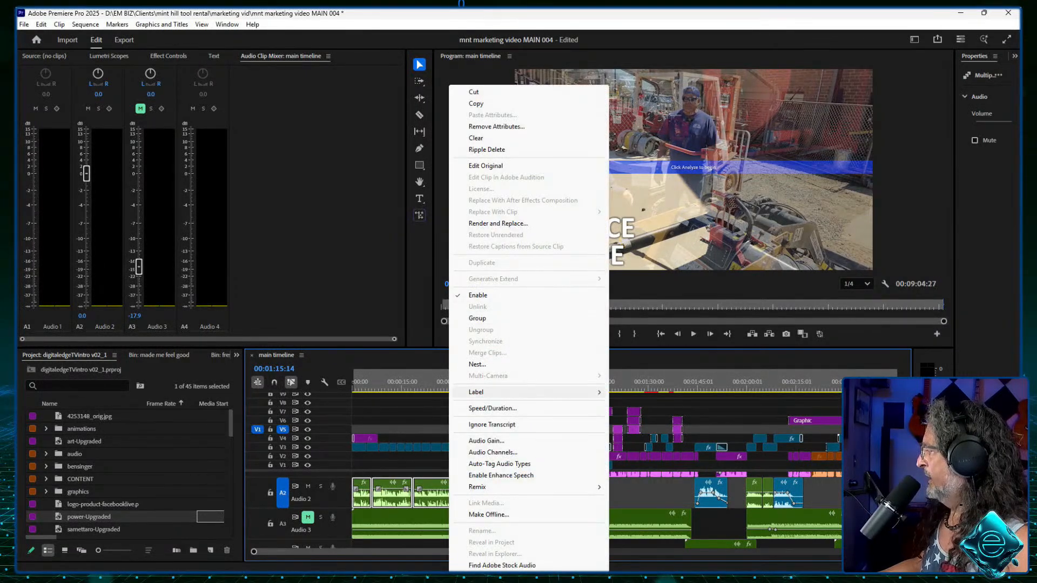
mouse_move(540, 392)
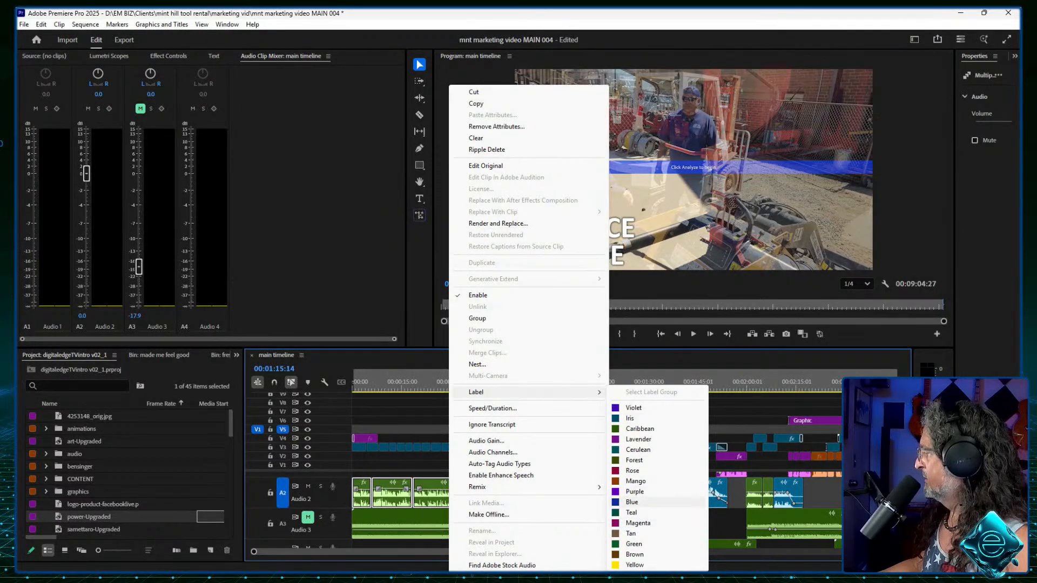
left_click(634, 565)
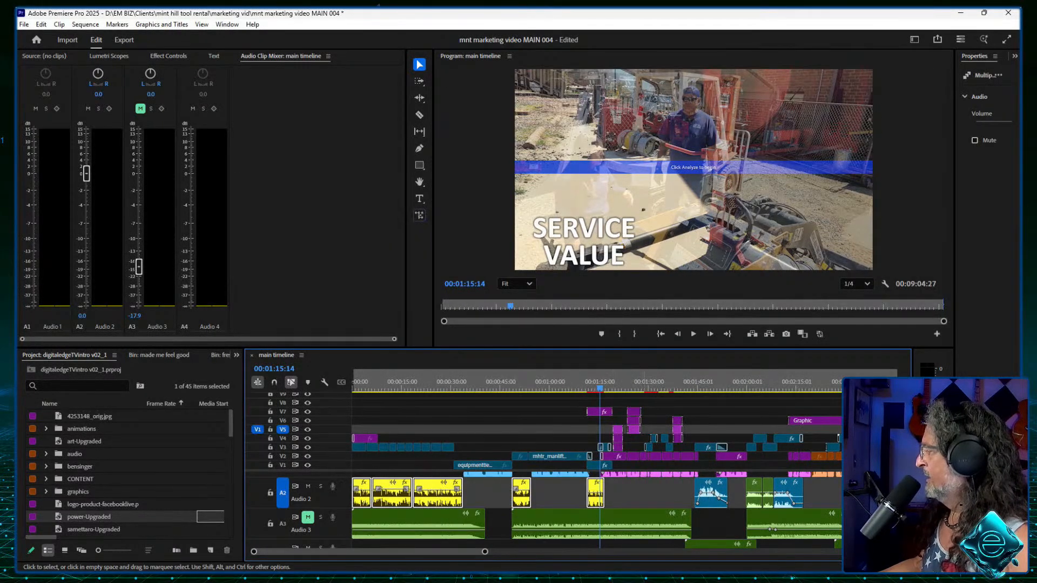
left_click(643, 492)
Step: Return to the sequence start and examine the levels and spacing of the yellow narration clips on Audio 2
key("Home")
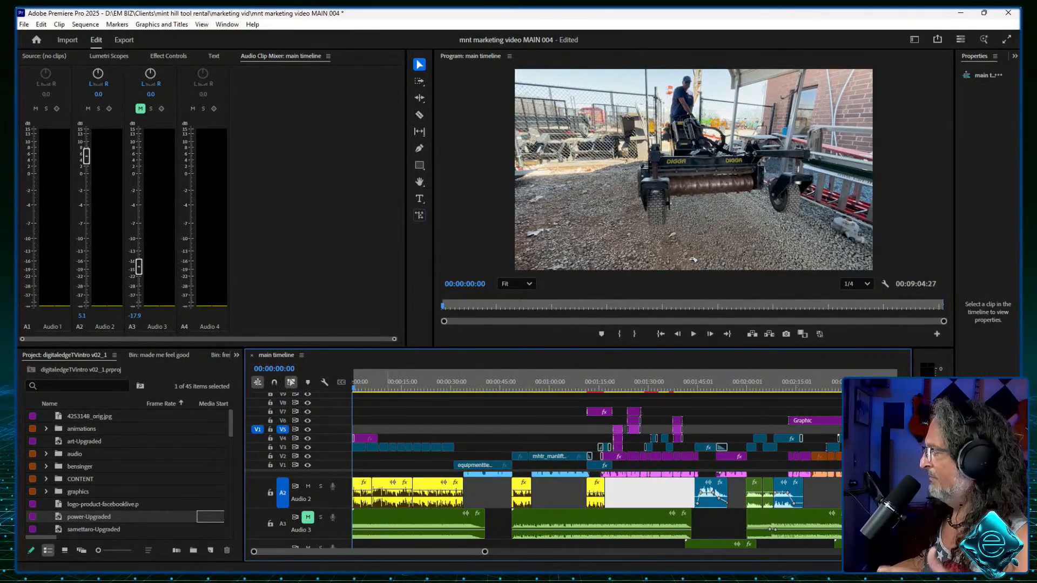
left_click_drag(485, 552, 368, 551)
key("equal")
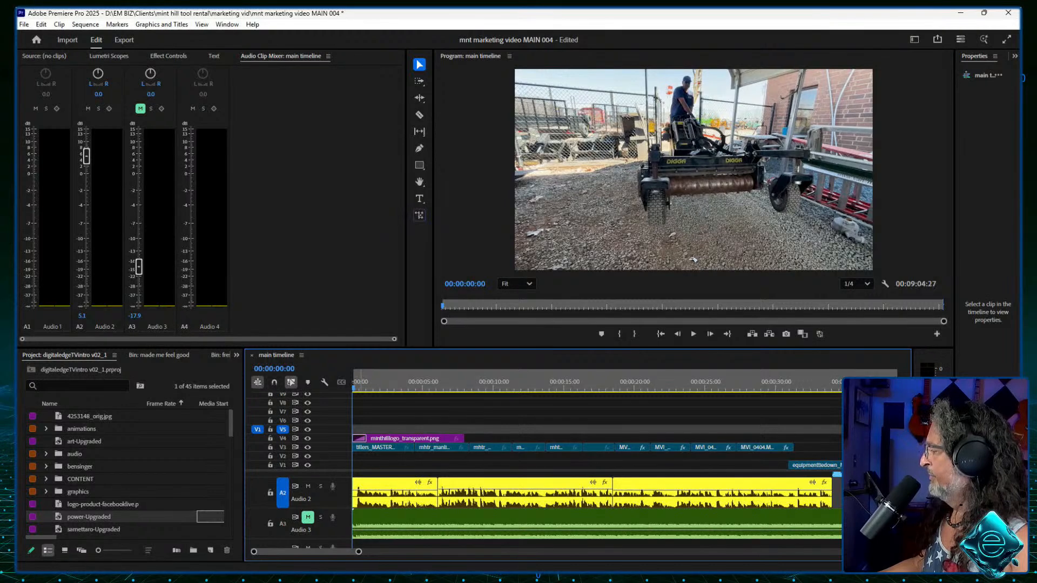
key("minus")
key("minus")
key("minus")
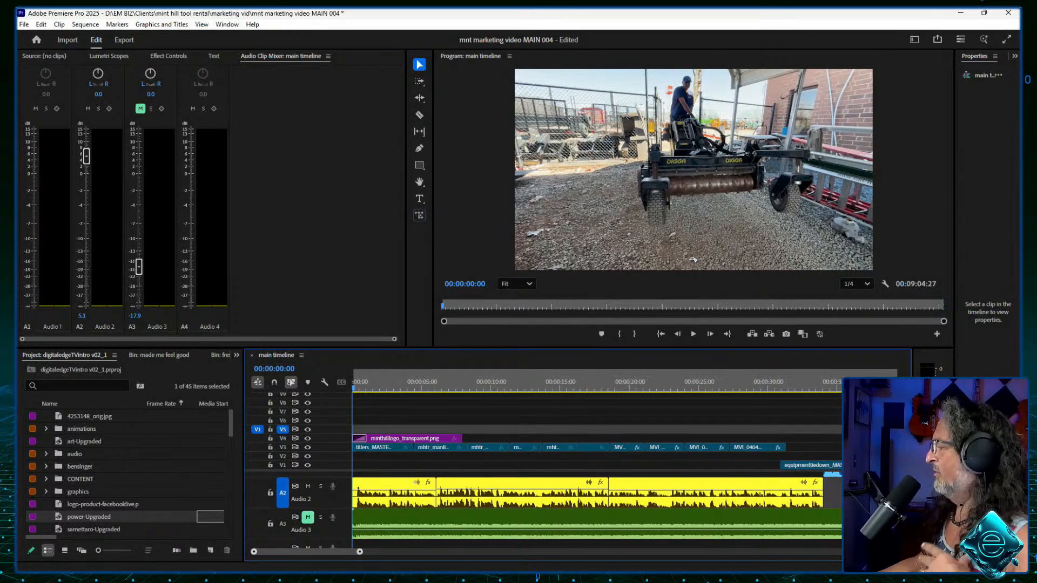
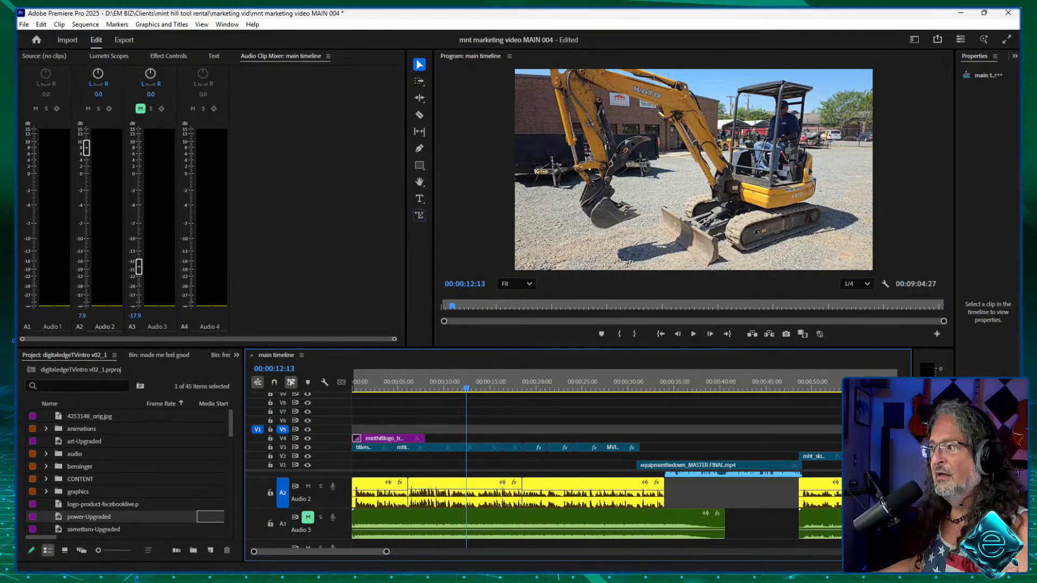
left_click_drag(468, 378, 352, 378)
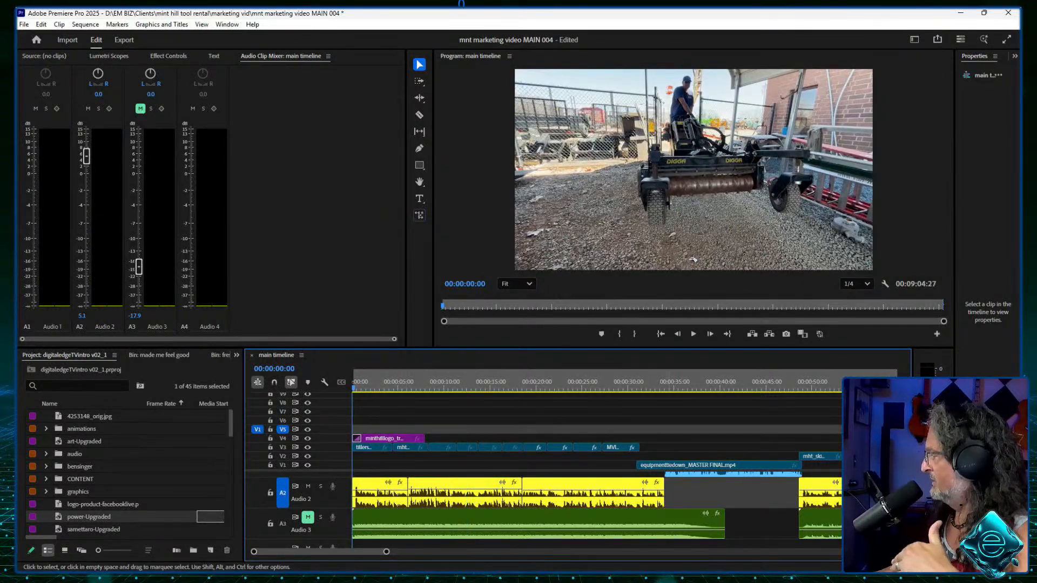
left_click_drag(386, 551, 480, 552)
Step: Play through the transition from the yellow narration on Audio 2 to the equipmenttiedown interview audio on Audio 1
mouse_move(455, 382)
left_mouse_down()
mouse_move(469, 387)
mouse_move(446, 387)
mouse_move(466, 387)
left_mouse_up()
key("space")
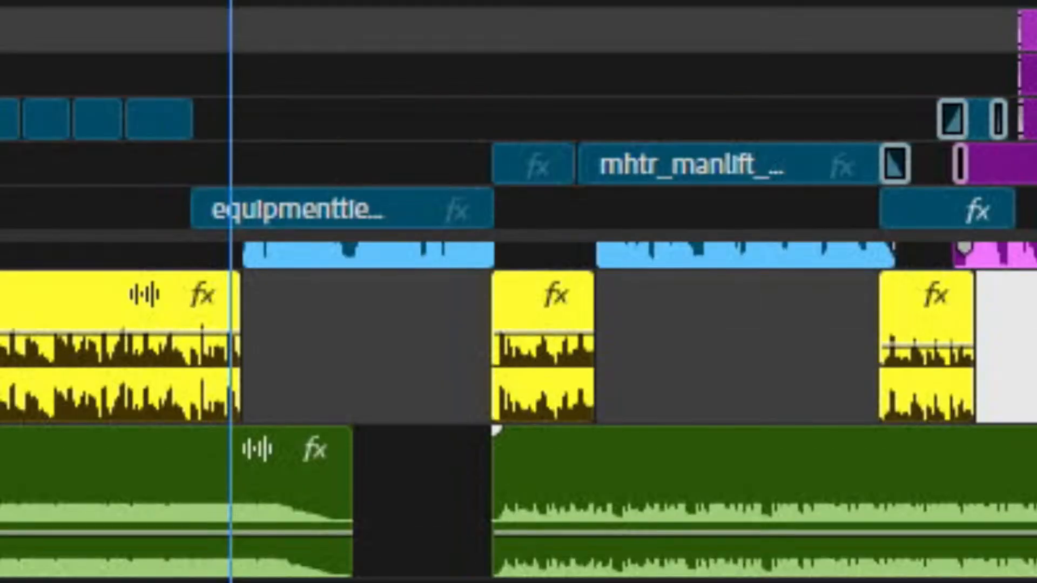
scroll(529, 421, "up", 3)
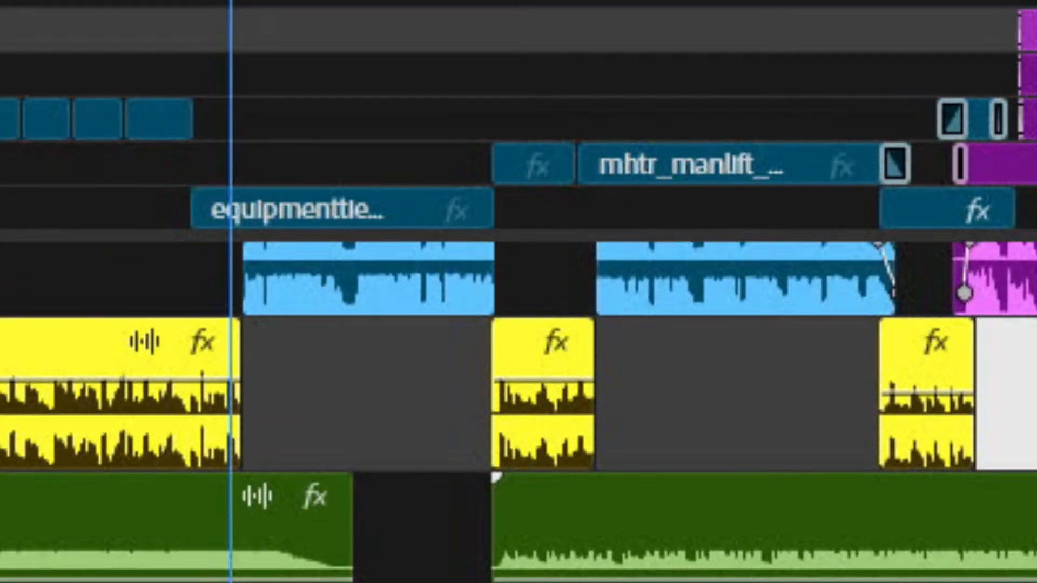
left_click_drag(231, 1, 264, 1)
key("space")
key("space")
left_click_drag(291, 1, 213, 1)
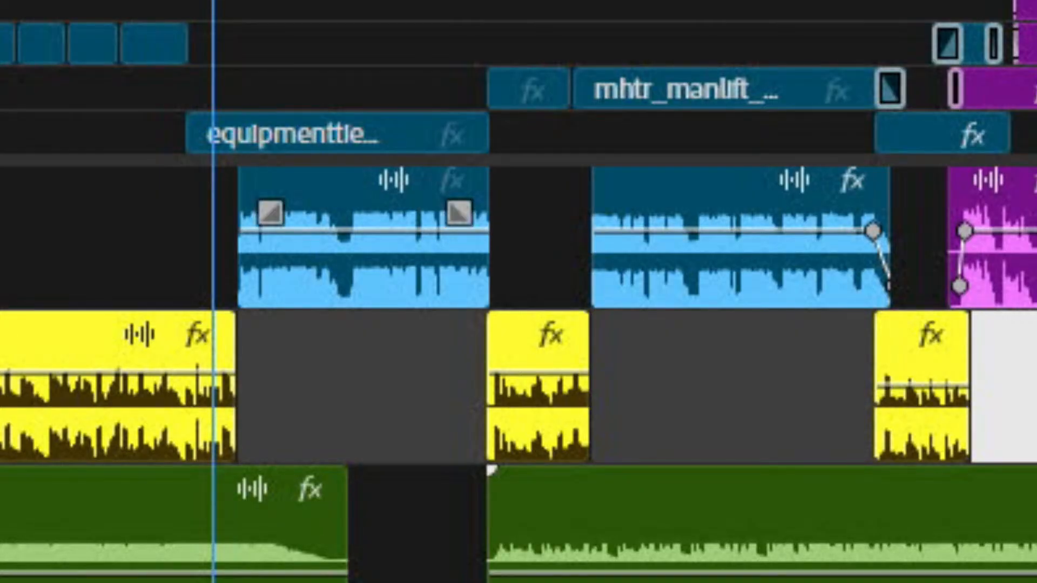
key("space")
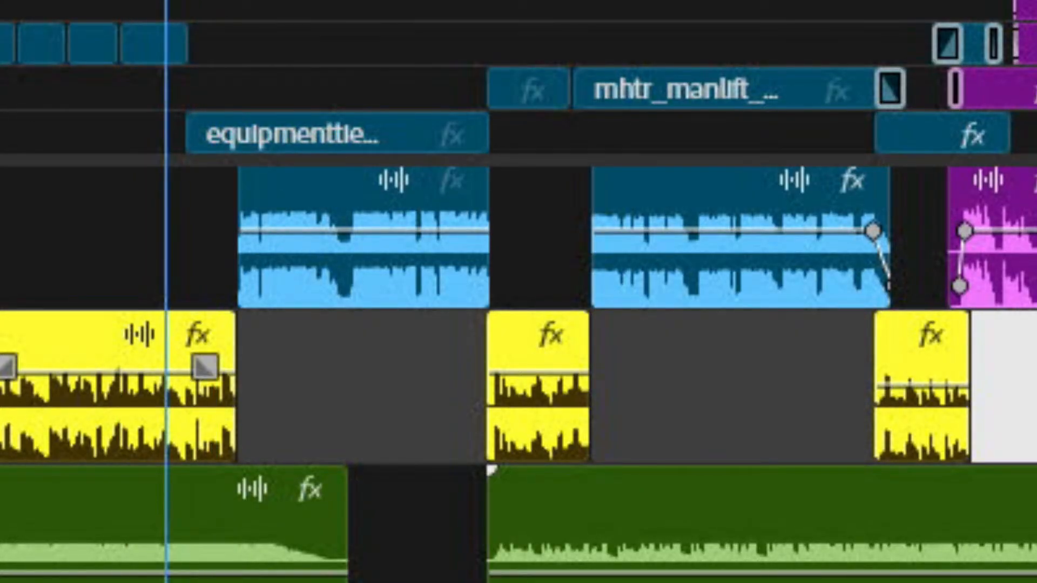
left_click(224, 238)
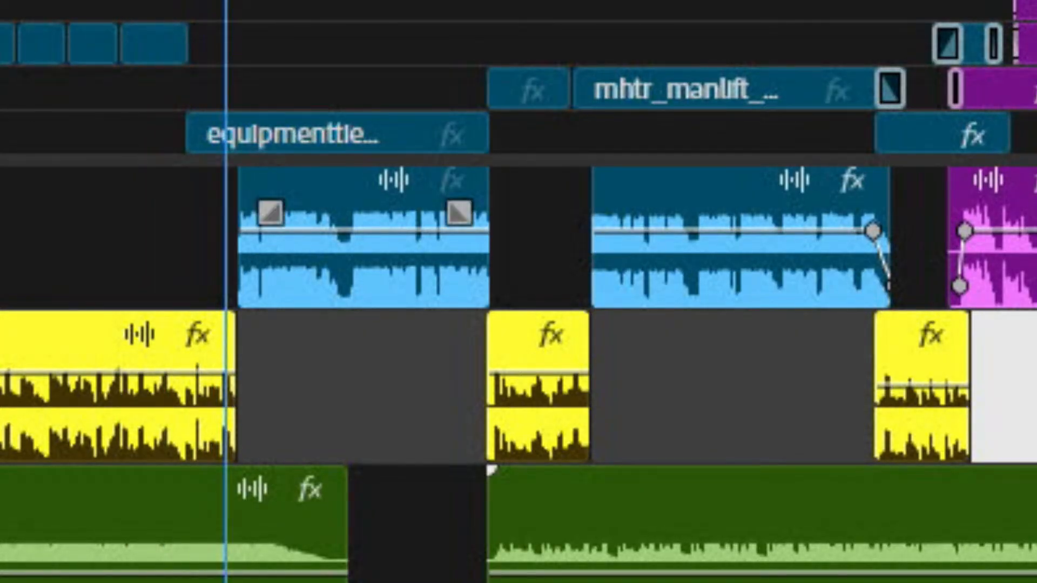
Step: Trim the start of the equipmenttiedown audio clip on Audio 1 to 00:00:34:05, at frame-level zoom
left_click(362, 259)
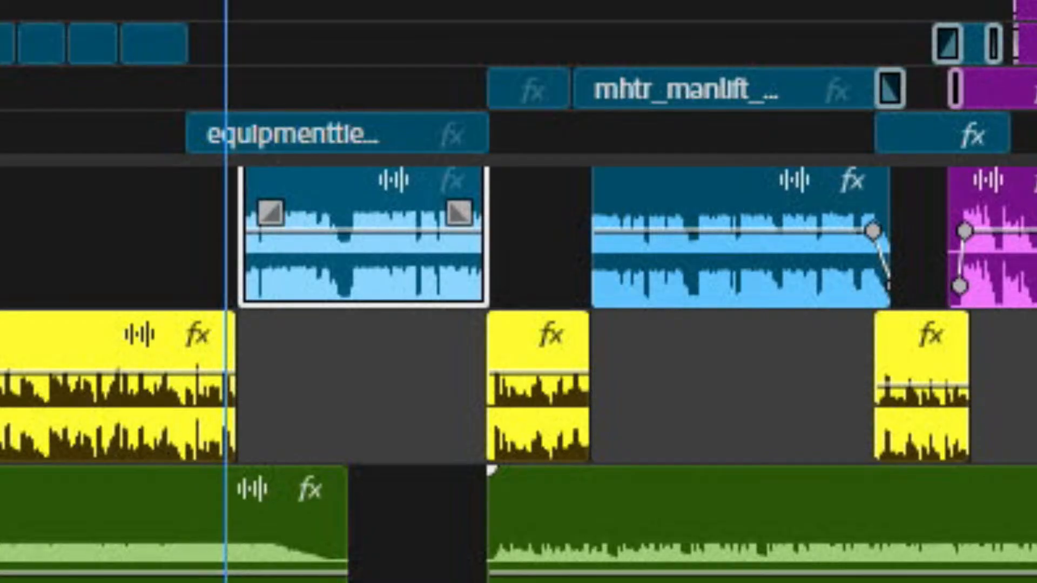
key("=")
key("=")
key("=")
key("=")
key("=")
key("=")
key("=")
key("=")
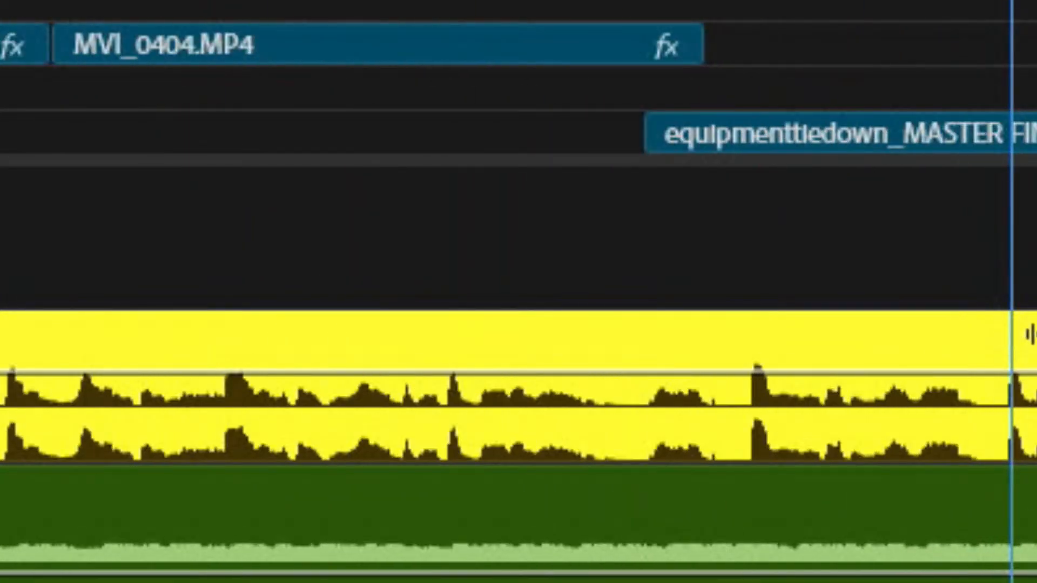
key("=")
key("=")
key("-")
key("-")
key("-")
key("-")
key("=")
scroll(518, 292, "right", 5)
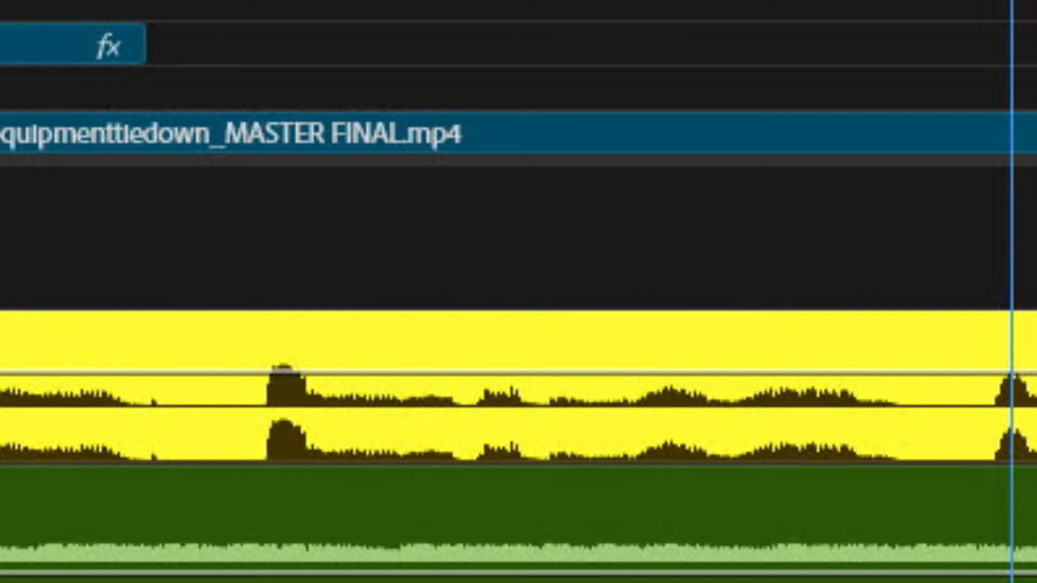
key("space")
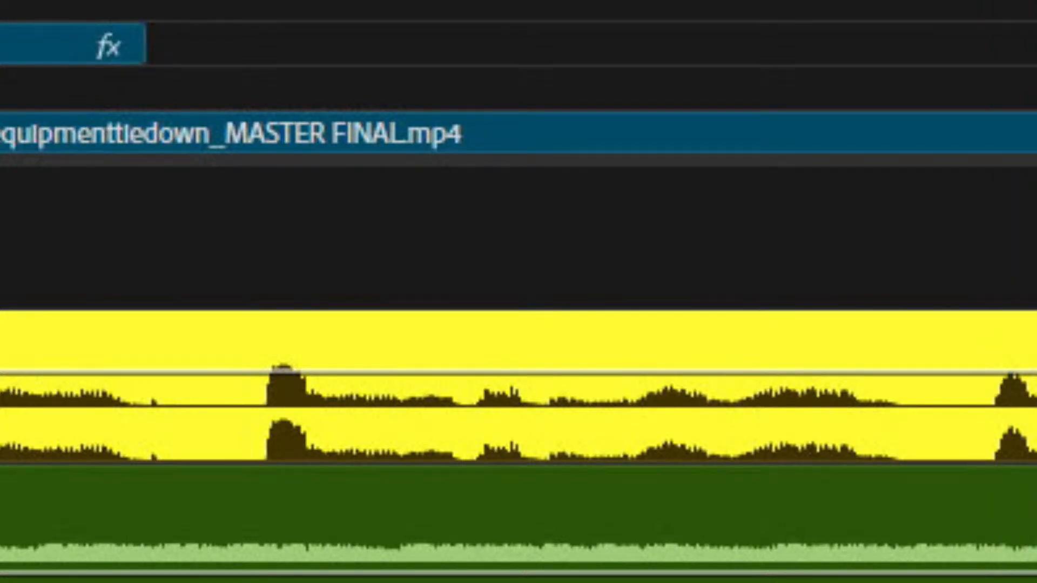
key("minus")
key("minus")
key("minus")
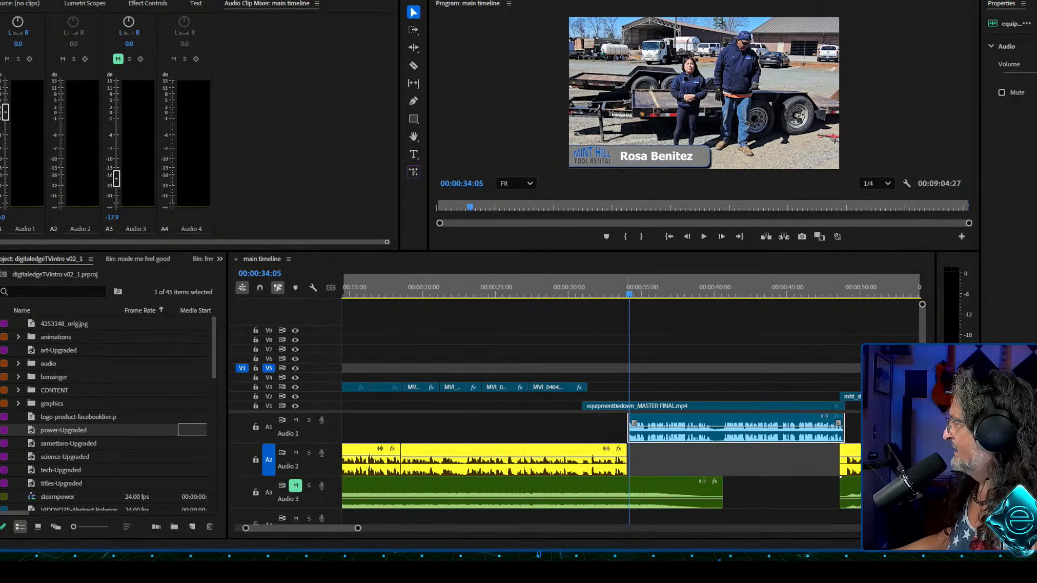
left_click_drag(358, 528, 271, 527)
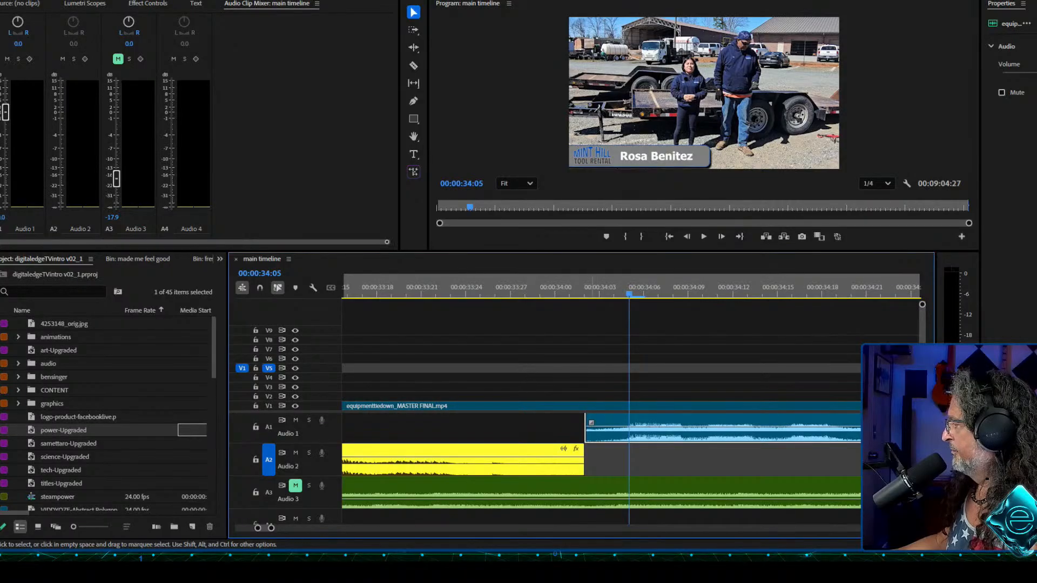
left_click_drag(586, 427, 629, 428)
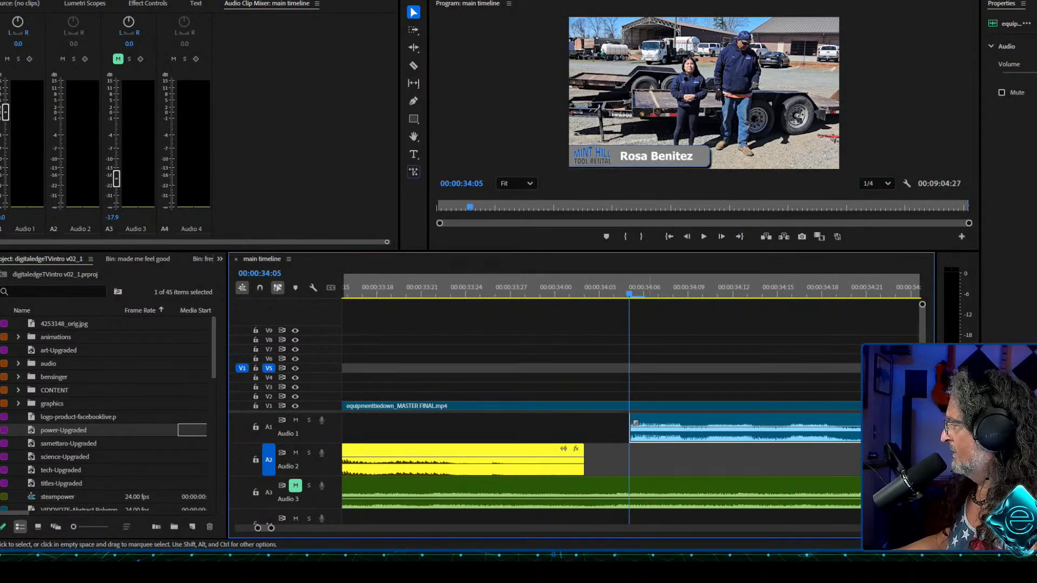
Step: Add two volume keyframes near the end of the third yellow Audio 2 clip, around 00:00:33:24, and raise the second one
left_click(392, 288)
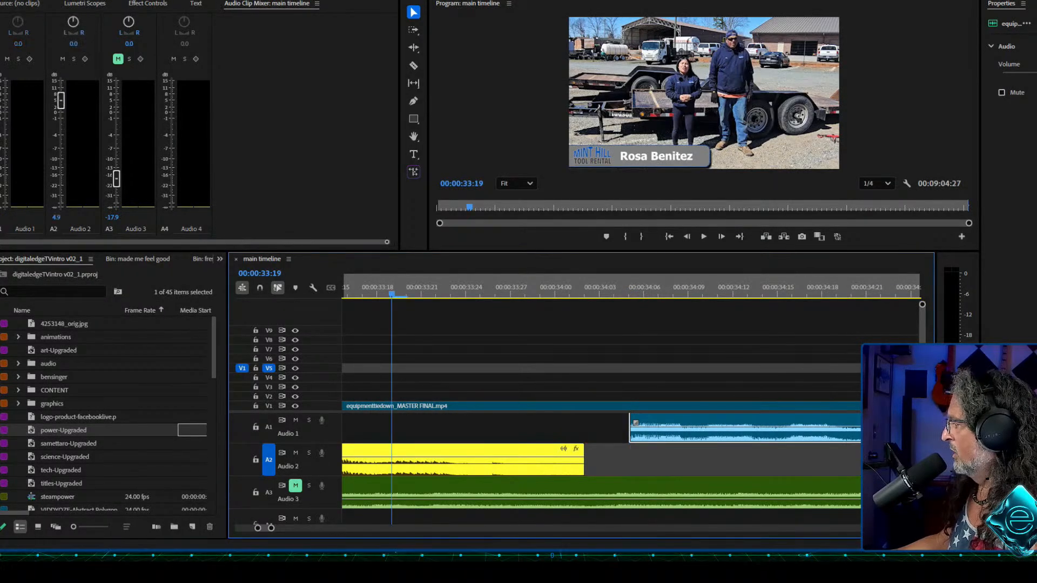
left_click(490, 457)
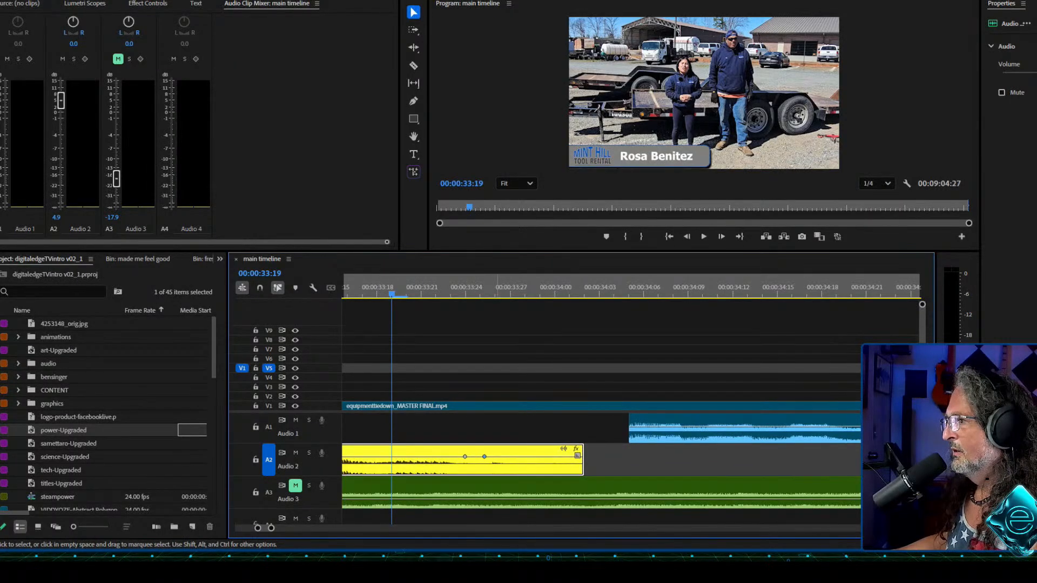
left_click_drag(484, 457, 496, 452)
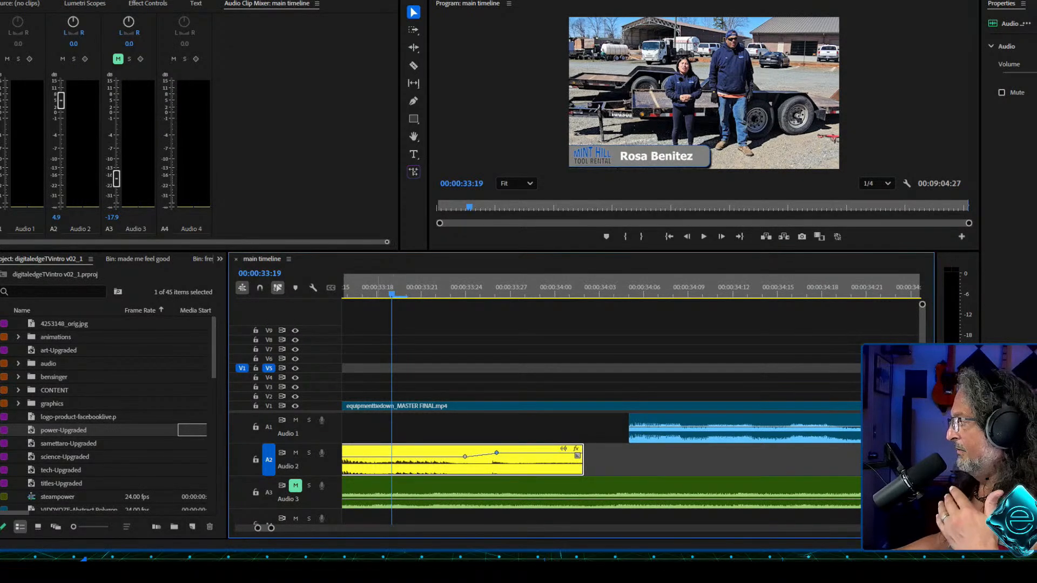
Step: Play the adjusted junction between the narration's end and the equipmenttiedown audio at close and wider zoom to check it
key("Left")
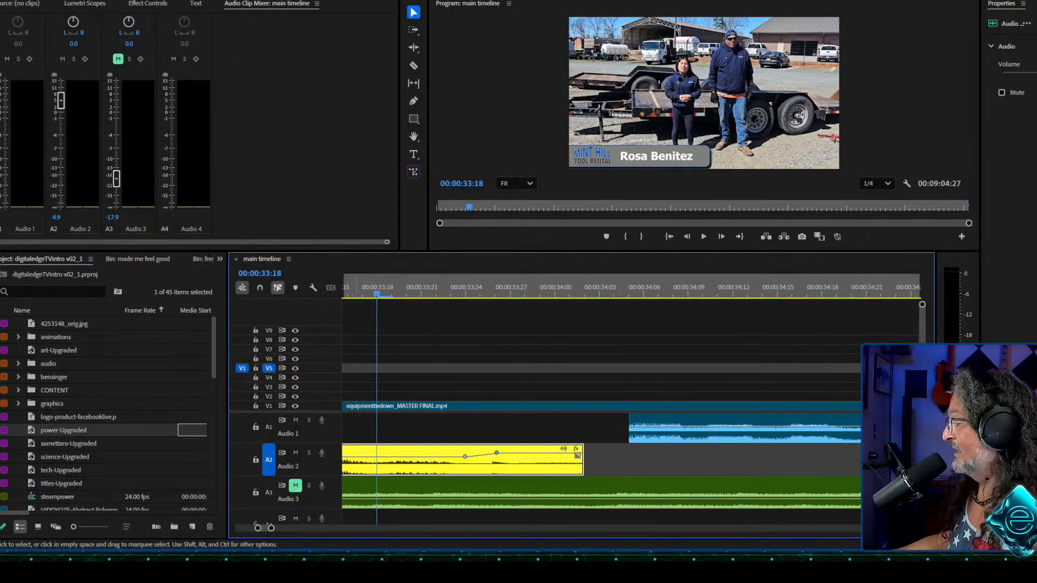
key("space")
key("space")
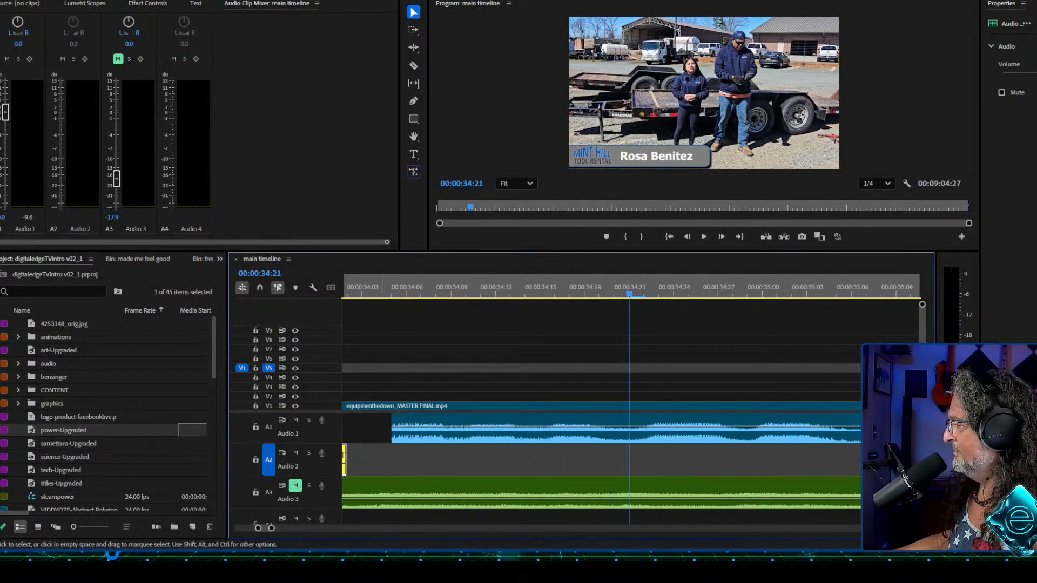
left_click_drag(271, 528, 335, 527)
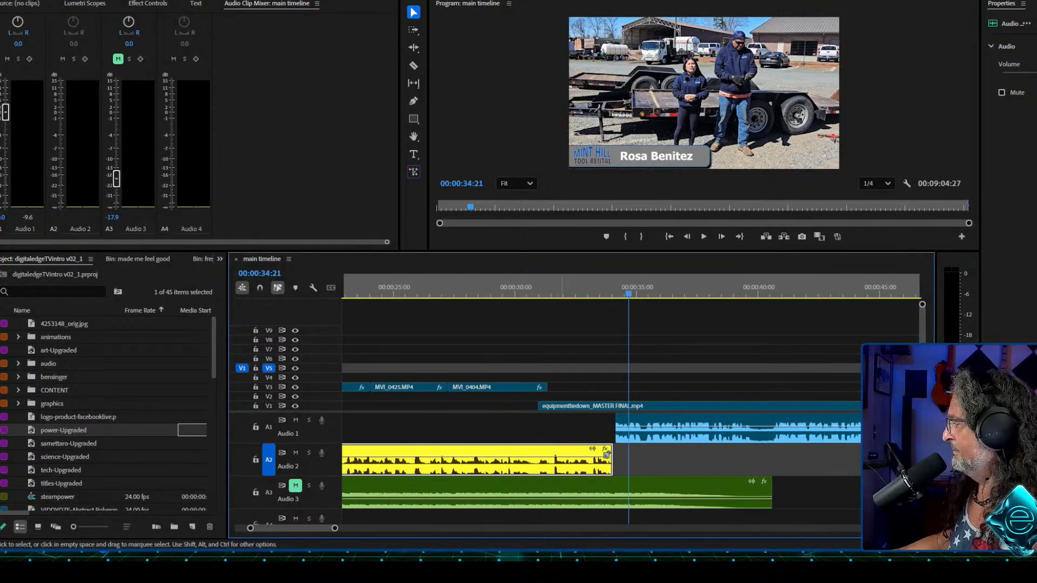
left_click(500, 286)
key("space")
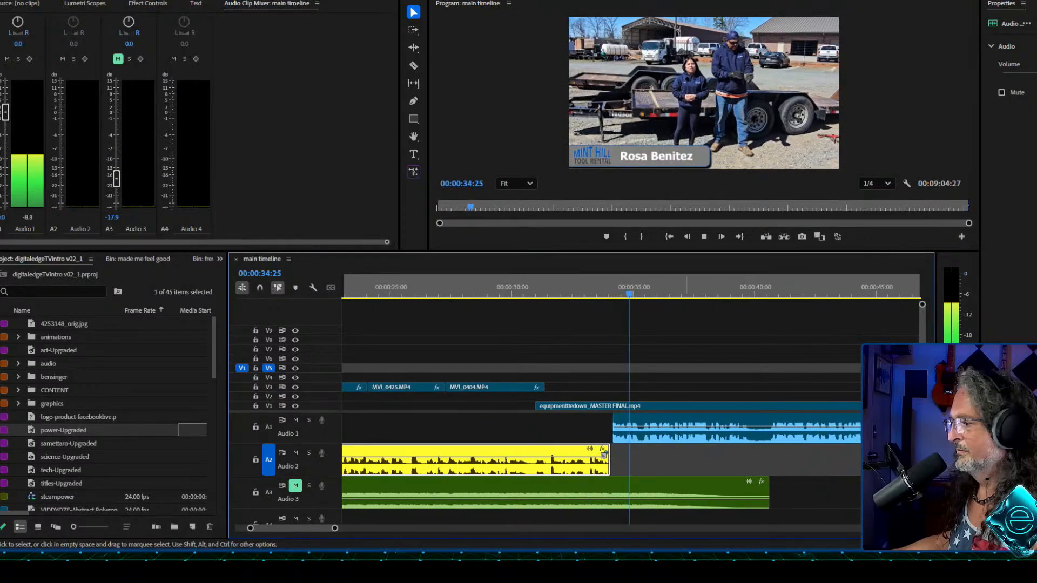
key("space")
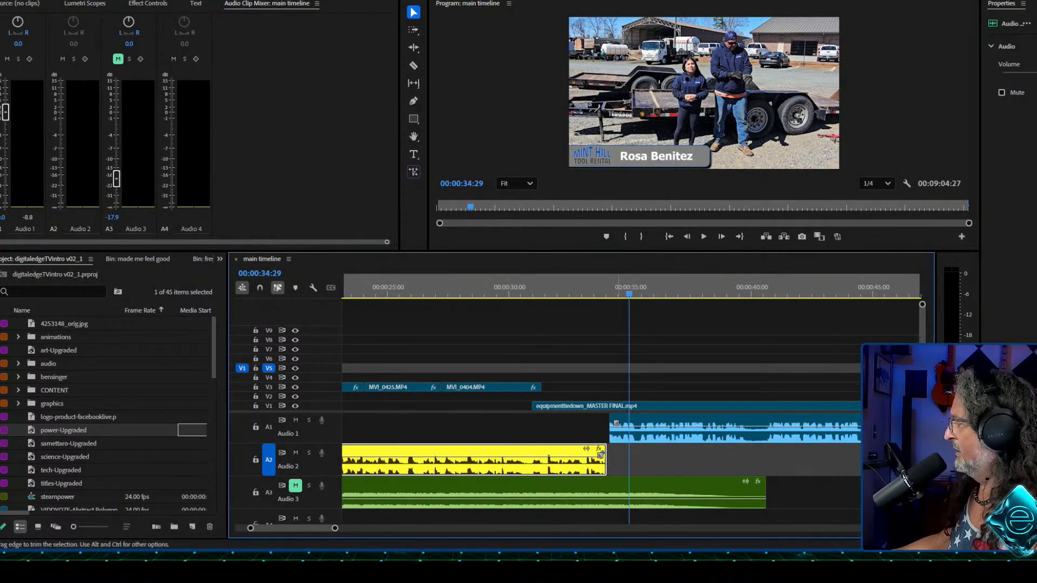
Step: Extend the start of the equipmenttiedown audio on Audio 1 back to about 00:00:33:22 and play its overlap with the narration
left_click_drag(610, 426, 598, 427)
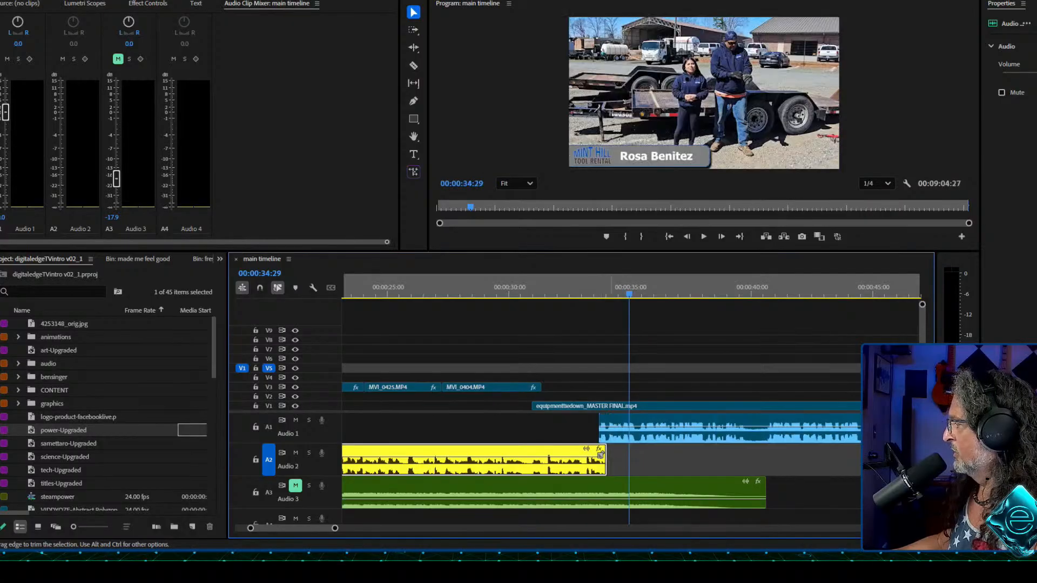
key("equal")
key("equal")
key("equal")
key("equal")
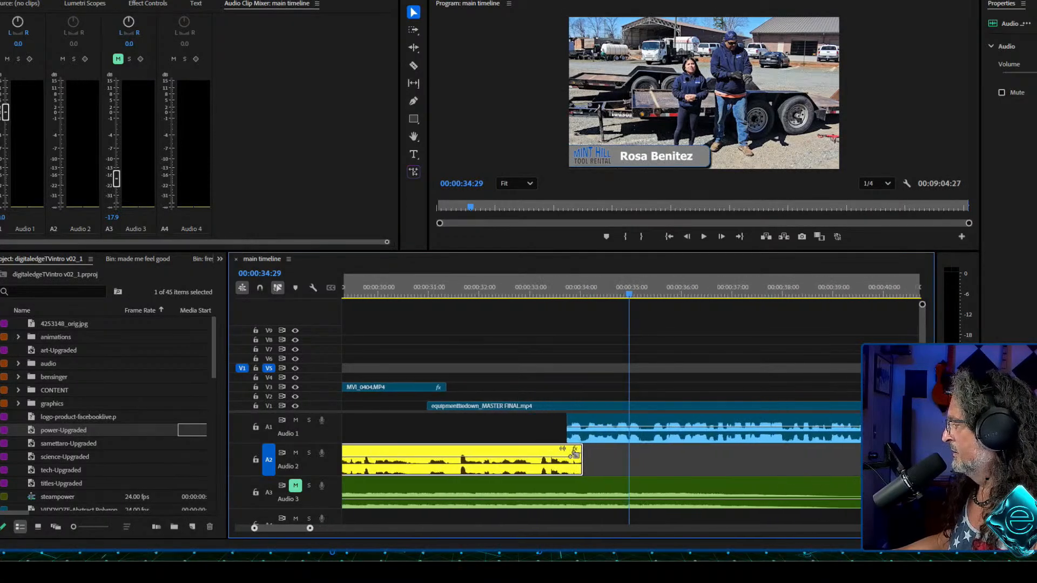
left_click(432, 287)
key("space")
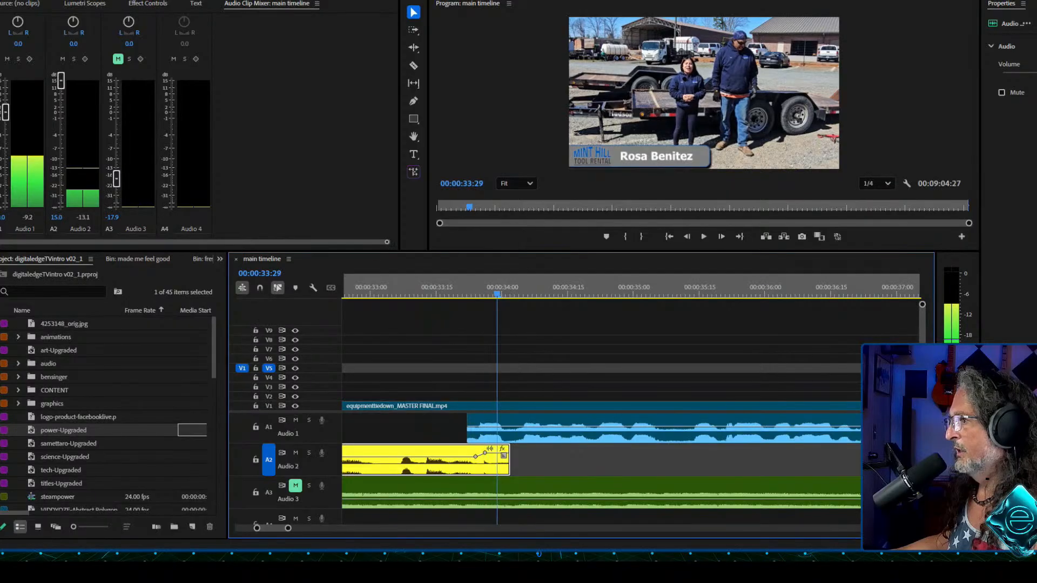
left_click_drag(516, 295, 511, 295)
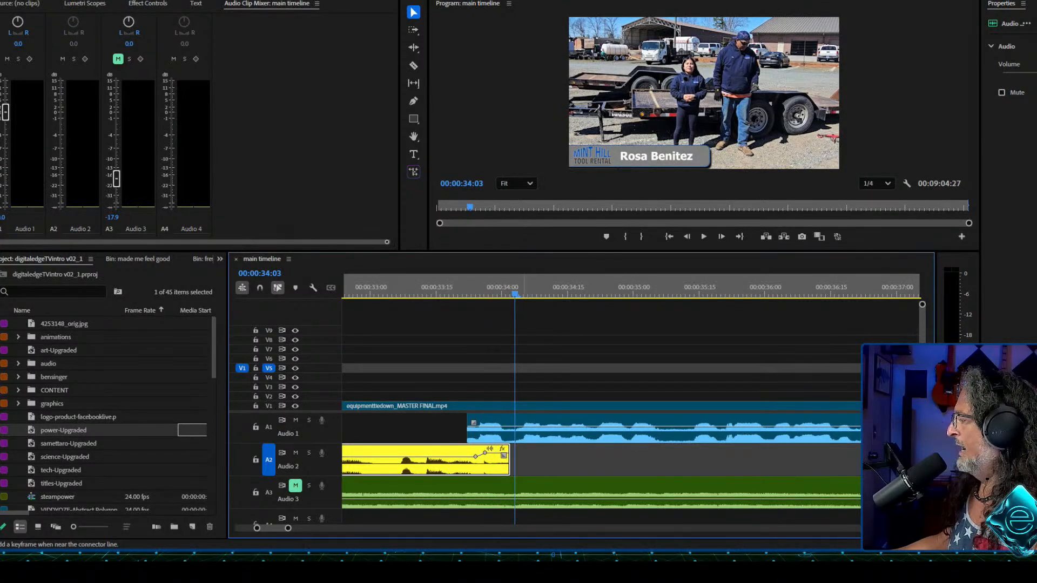
Step: Add volume keyframes near 00:00:34:03 on the equipmenttiedown audio, drop the level before them to silence, and play the junction
left_click(520, 427, "ctrl")
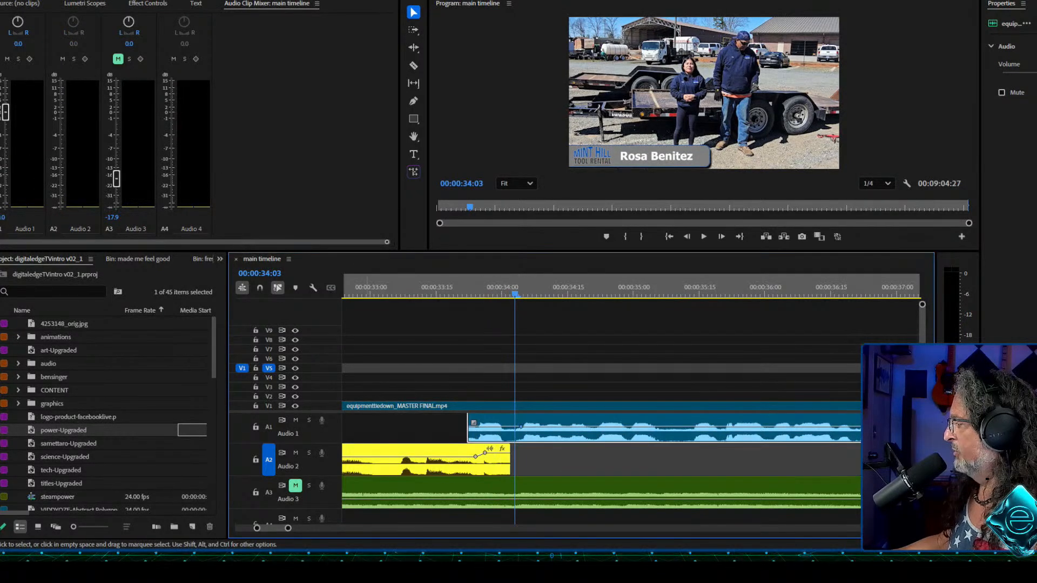
key("equal")
key("equal")
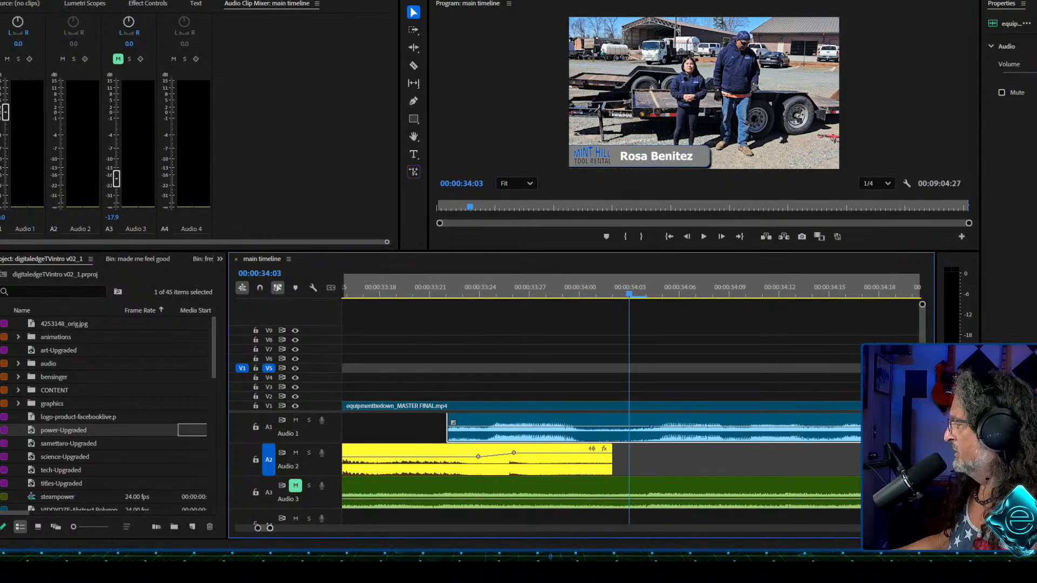
left_click_drag(618, 426, 626, 438)
left_click(430, 287)
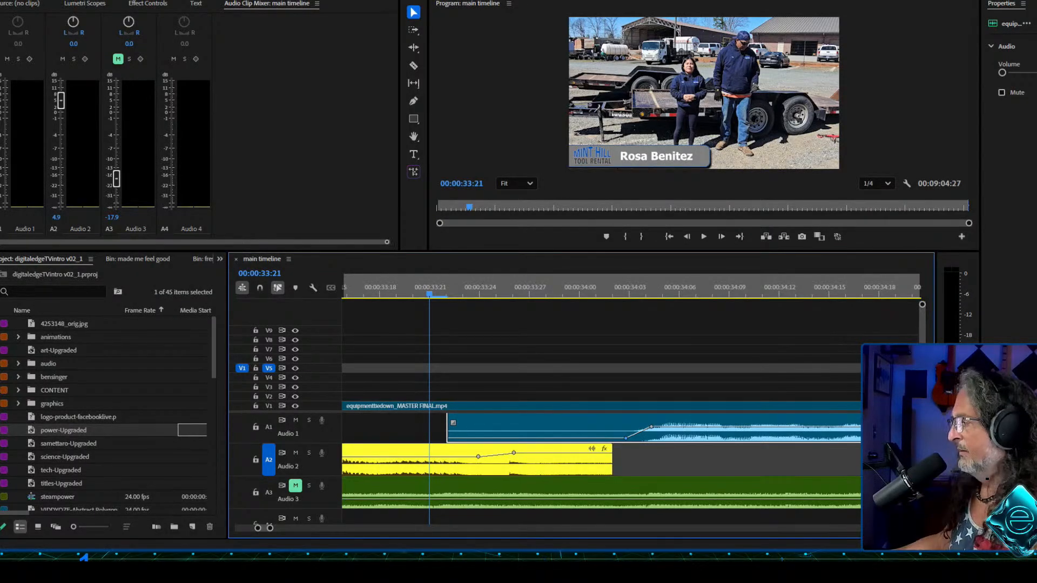
key("Left")
key("Left")
key("Left")
key("Left")
key("space")
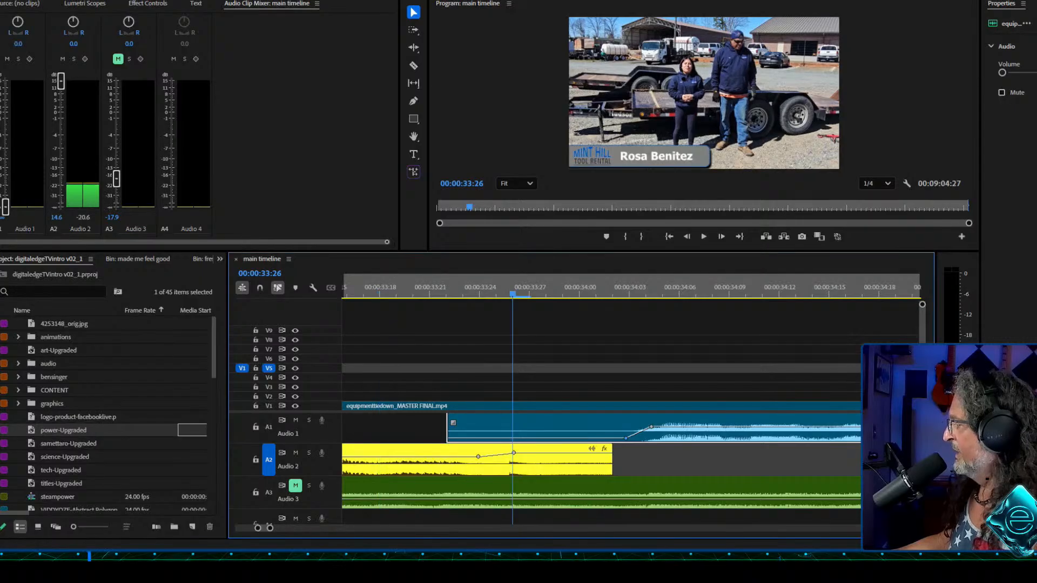
Step: Fade the end of the third yellow narration clip to silence from about 00:00:33:23 to 00:00:33:26 and play the transition
left_click_drag(514, 452, 475, 456)
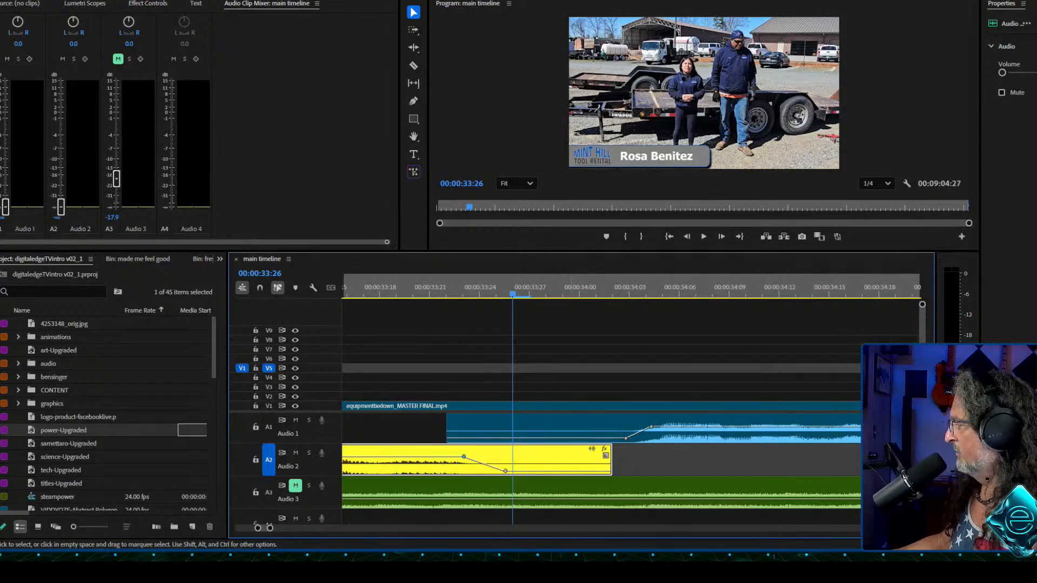
left_click_drag(364, 287, 430, 287)
key("minus")
key("minus")
key("minus")
key("minus")
key("minus")
key("minus")
key("minus")
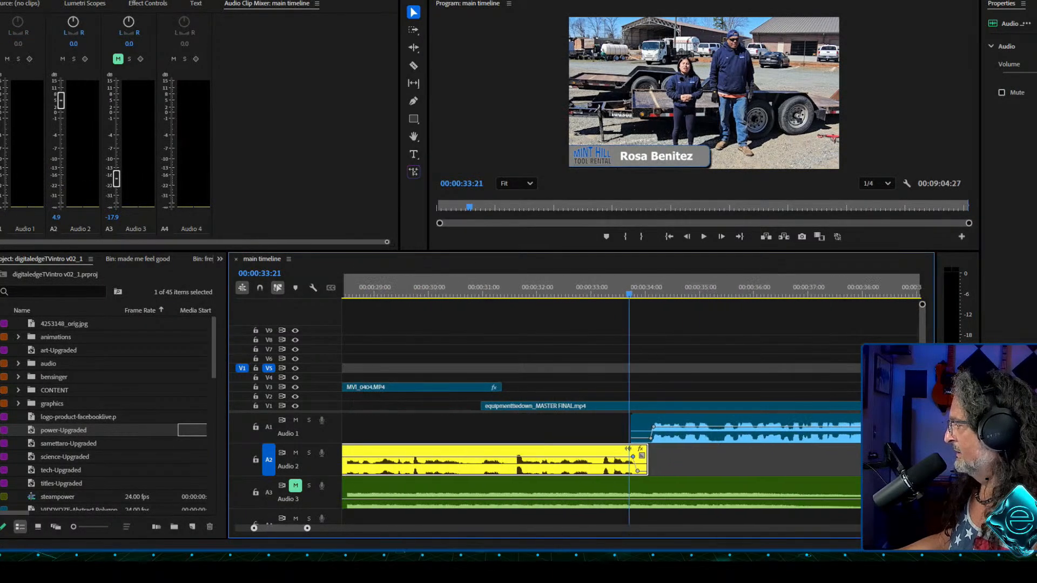
left_click(564, 287)
key("space")
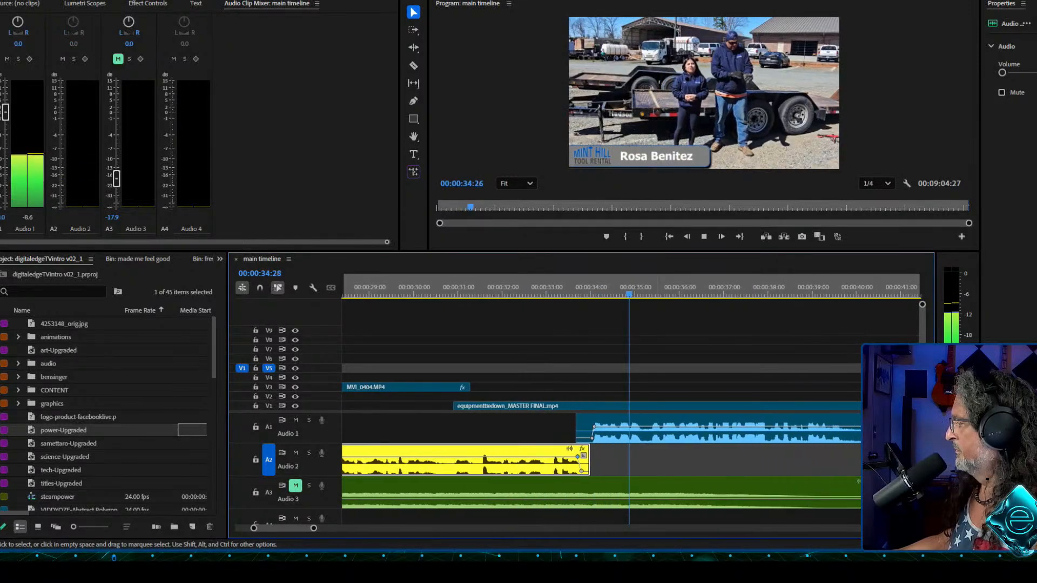
key("space")
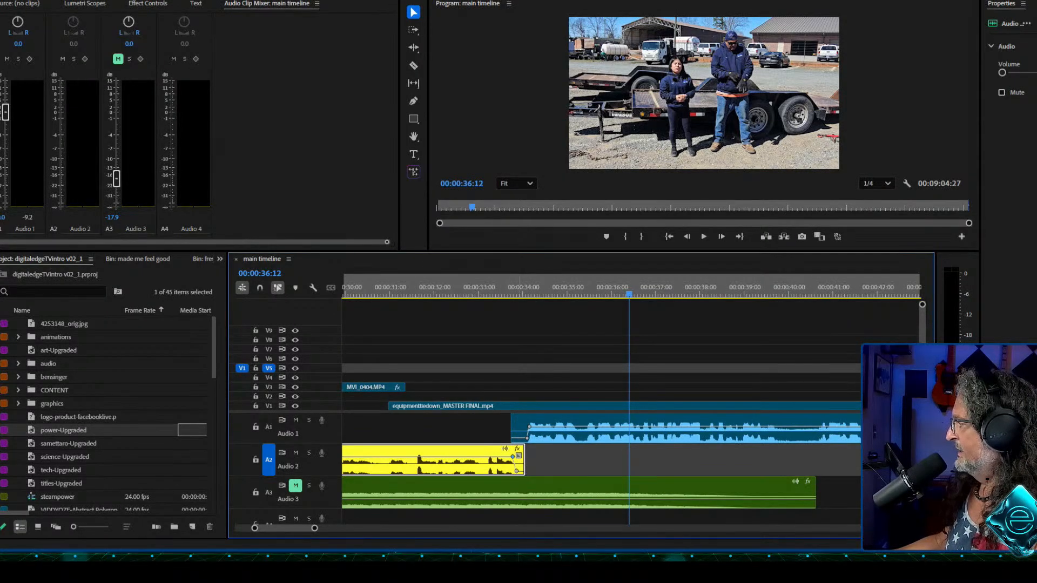
Step: Unmute Audio 3 and play the narration with the music from 00:00:28:06
key("Up")
left_click_drag(314, 528, 445, 528)
left_click(296, 486)
left_click_drag(501, 293, 474, 293)
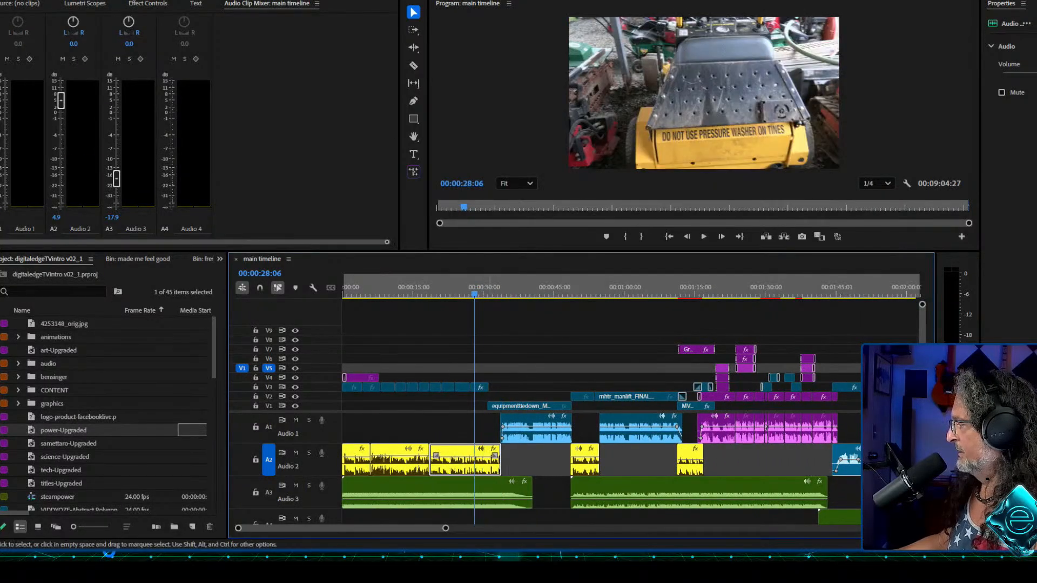
key("space")
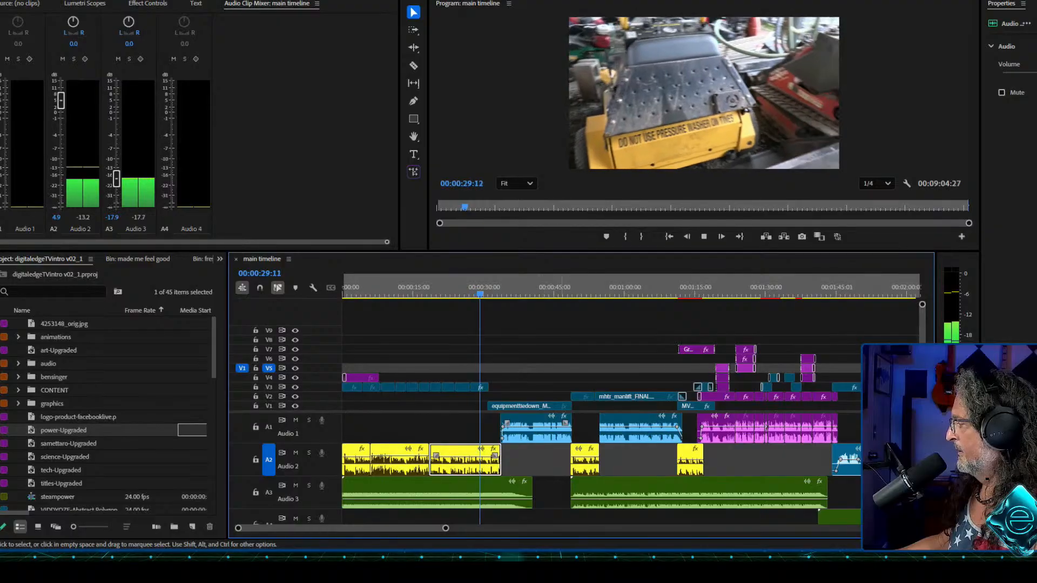
key("space")
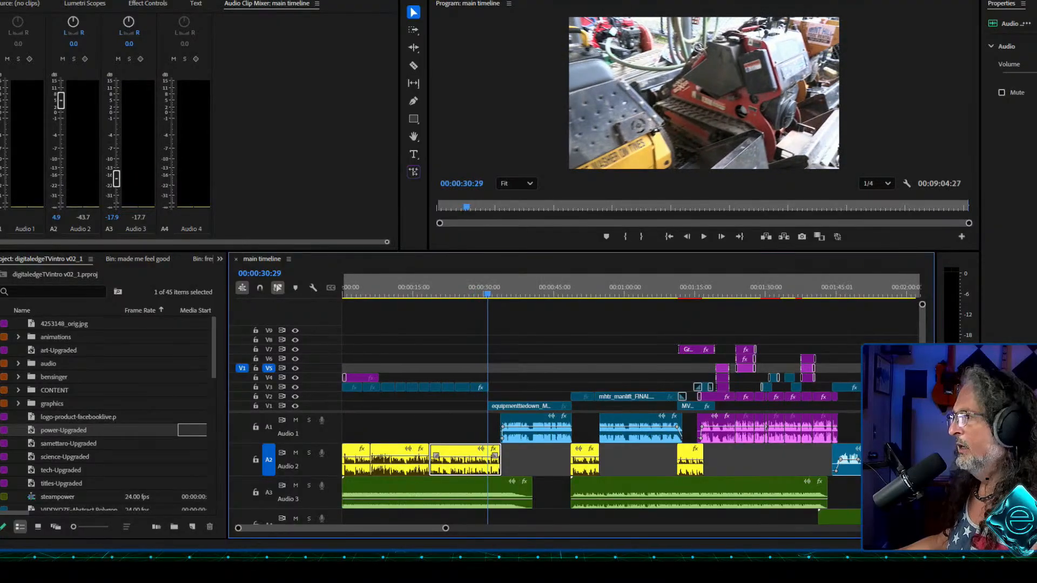
Step: Lower the first green music clip on Audio 3 to -22.0 dB and play the mix into the interview
left_click_drag(491, 495, 491, 503)
key("space")
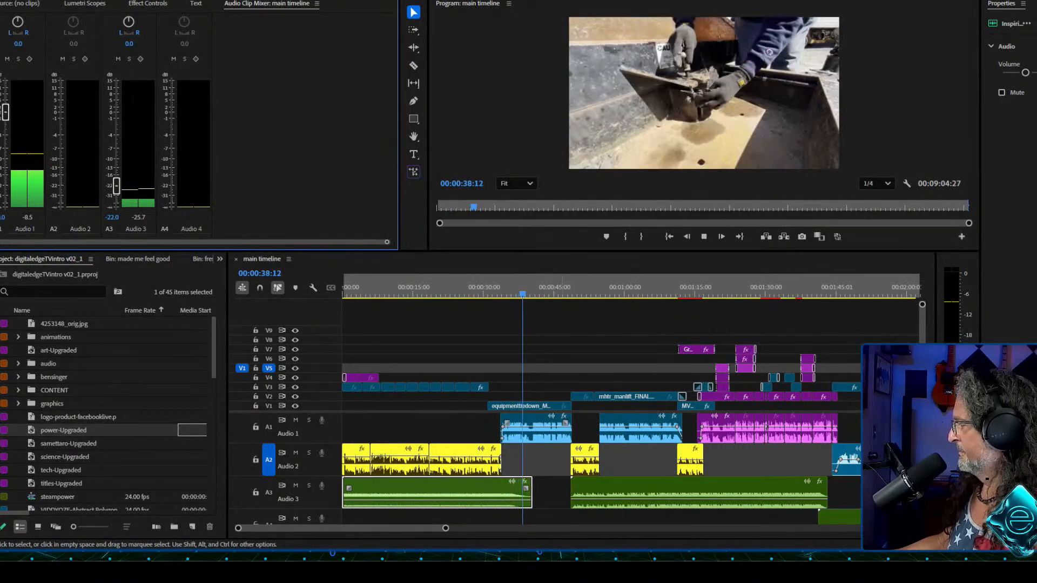
key("space")
Step: Return to 00:00:32:28 to review the transition at closer zoom, and enlarge the audio tracks' height
left_click(497, 287)
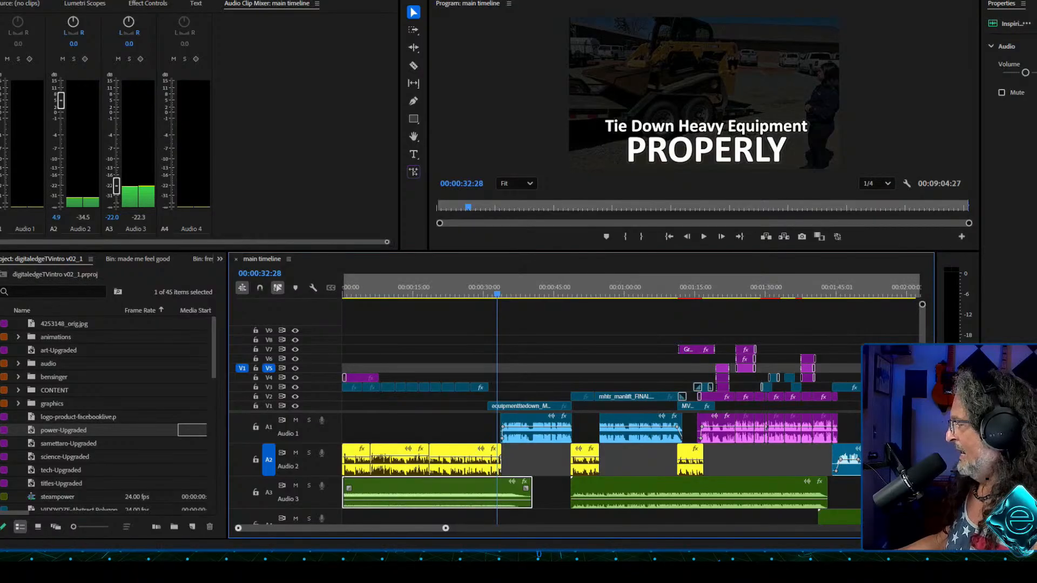
key("=")
key("=")
key("=")
key("=")
key("=")
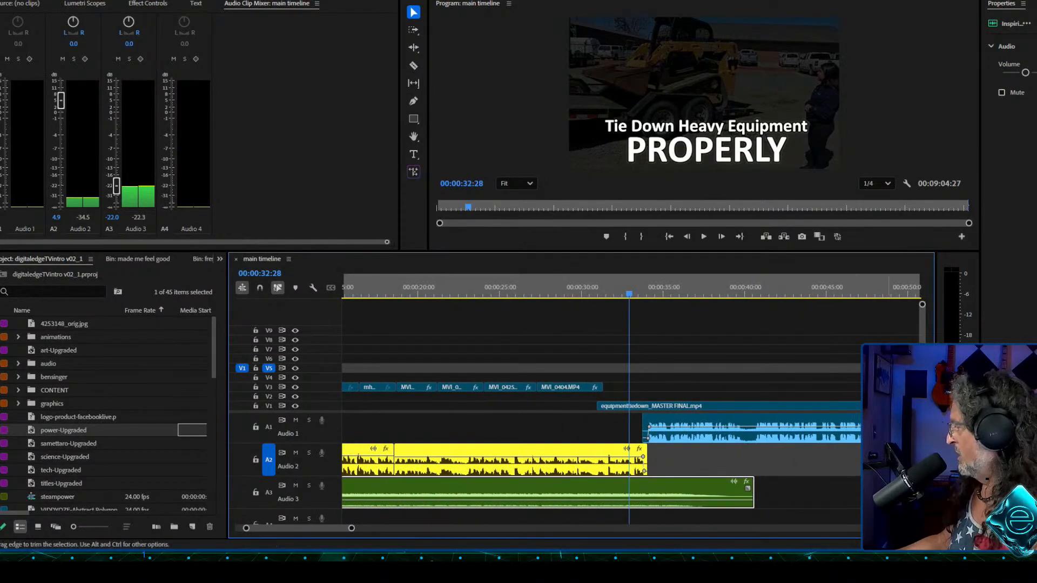
scroll(540, 459, "down", 1)
key("alt+=")
key("alt+=")
key("alt+=")
key("alt+=")
key("alt+=")
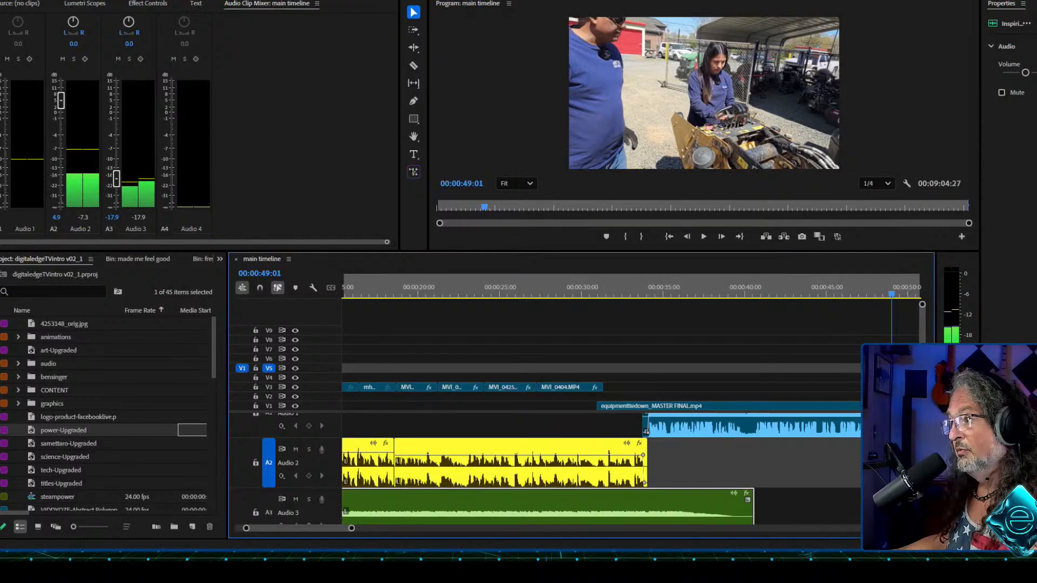
Step: Raise the third yellow narration clip on Audio 2 to 9.1 dB and play the mix from 00:00:22:20
left_click_drag(351, 528, 451, 528)
left_click_drag(568, 291, 442, 294)
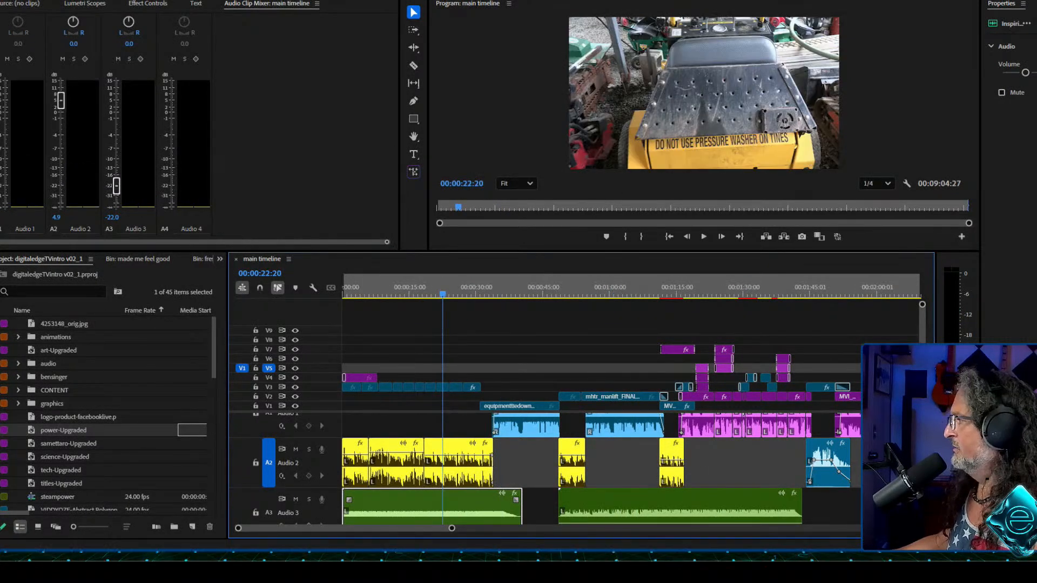
left_click(455, 455)
left_click_drag(454, 455, 454, 450)
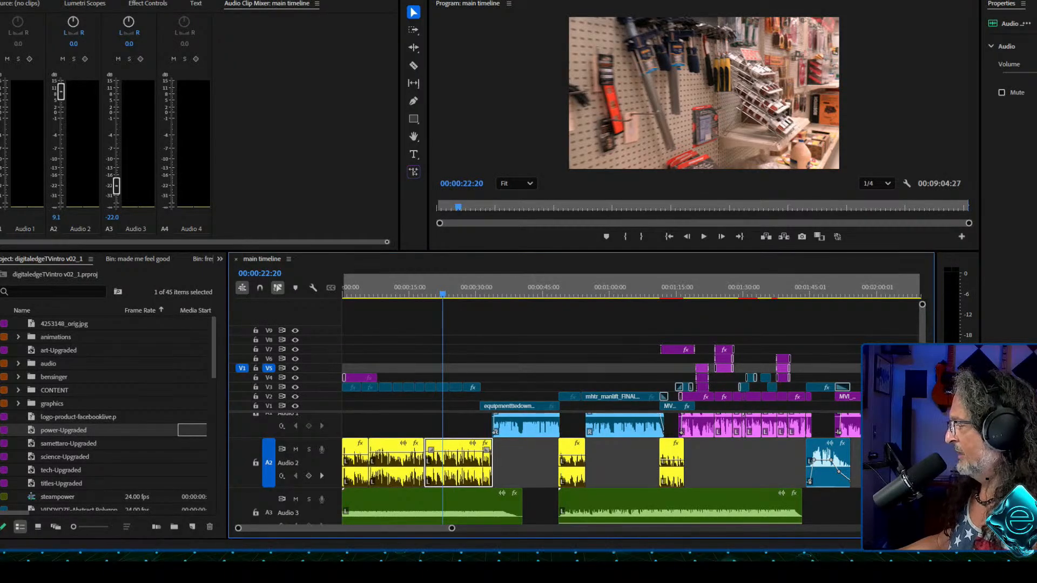
key("space")
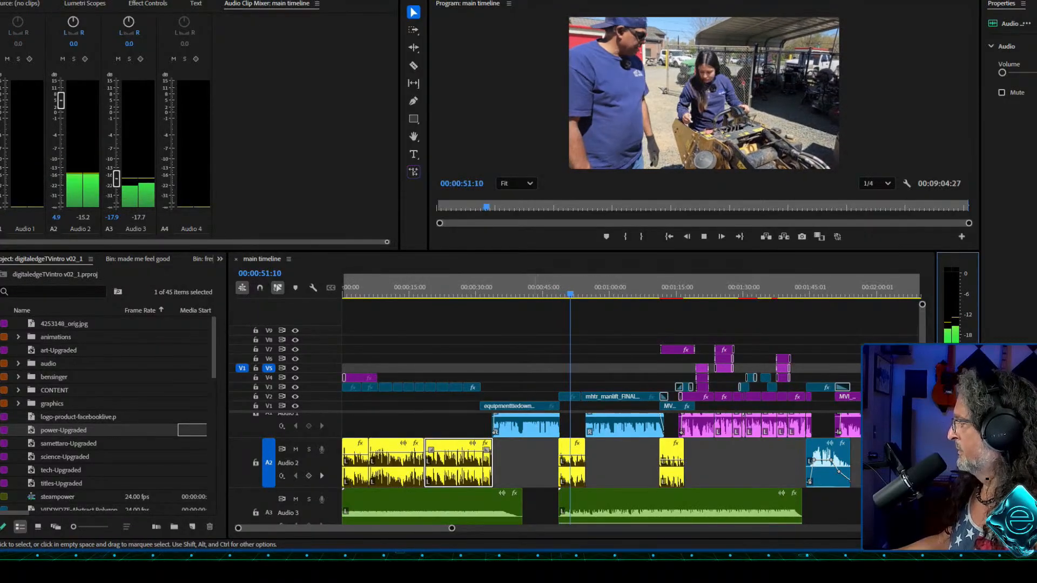
Step: Move the second green music clip on Audio 3 about half a second earlier, starting at about 00:00:48:02
key("space")
key("equal")
key("equal")
key("equal")
key("equal")
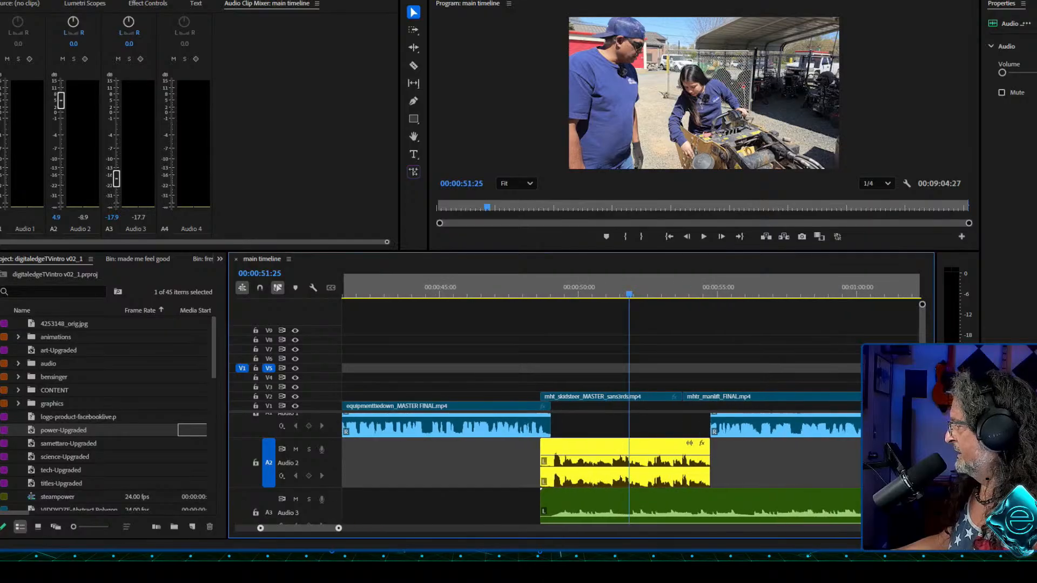
left_click_drag(615, 508, 561, 510)
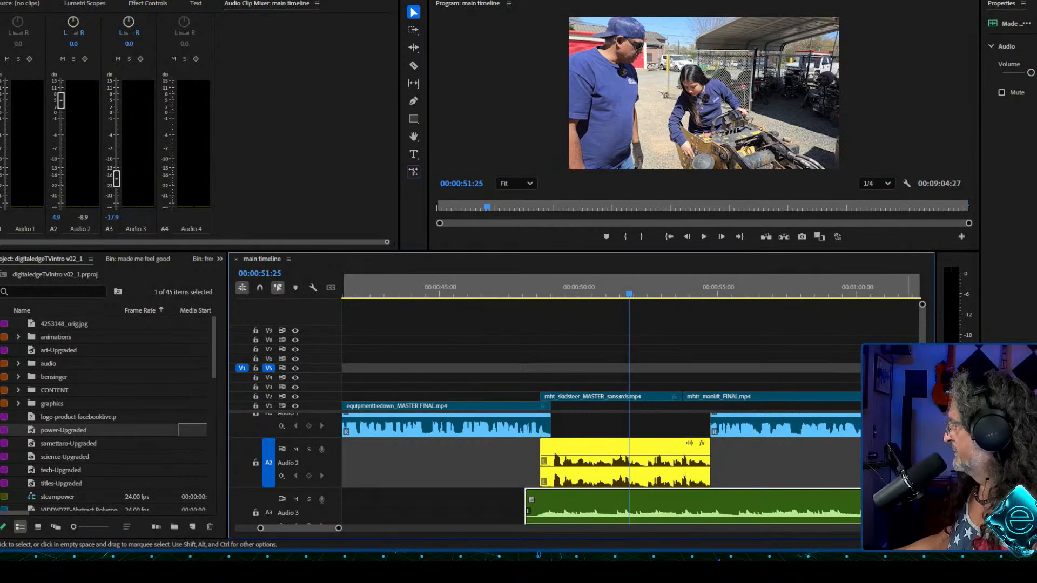
Step: Play the transition from the equipmenttiedown interview into the fourth yellow narration clip, starting at 00:00:47:02
scroll(557, 469, "up", 1)
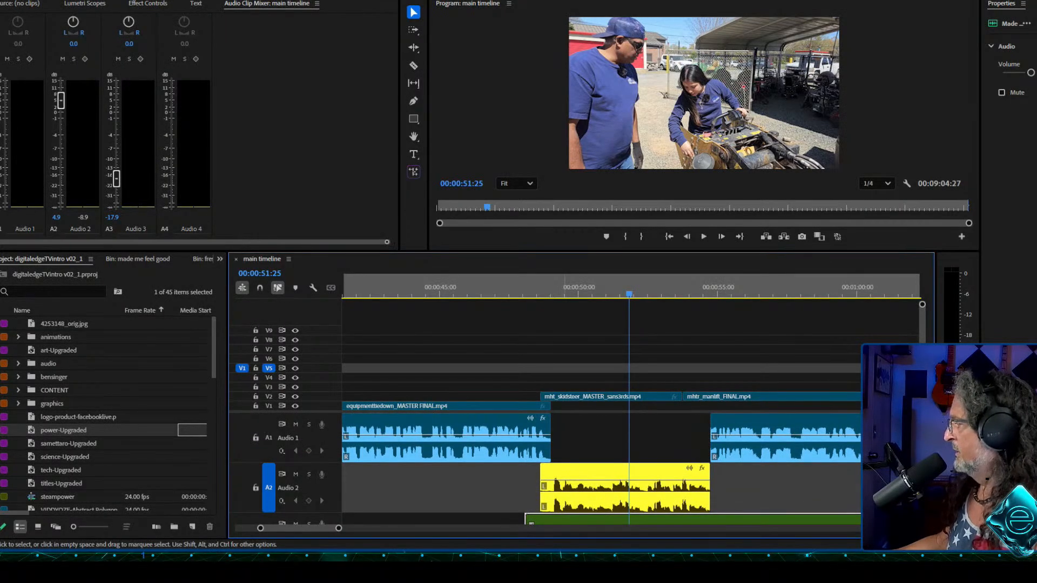
left_click(496, 288)
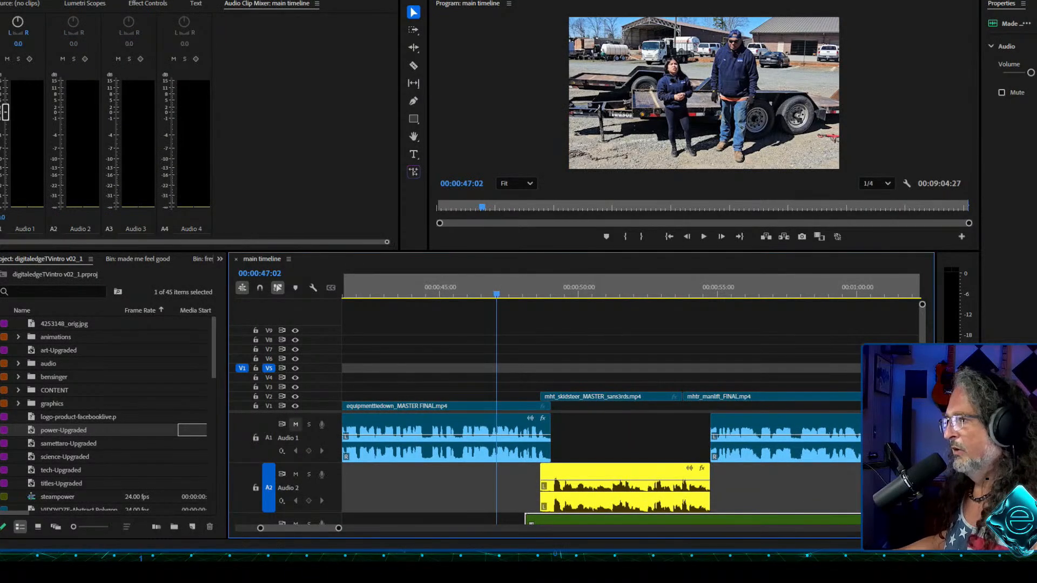
left_click_drag(338, 528, 307, 528)
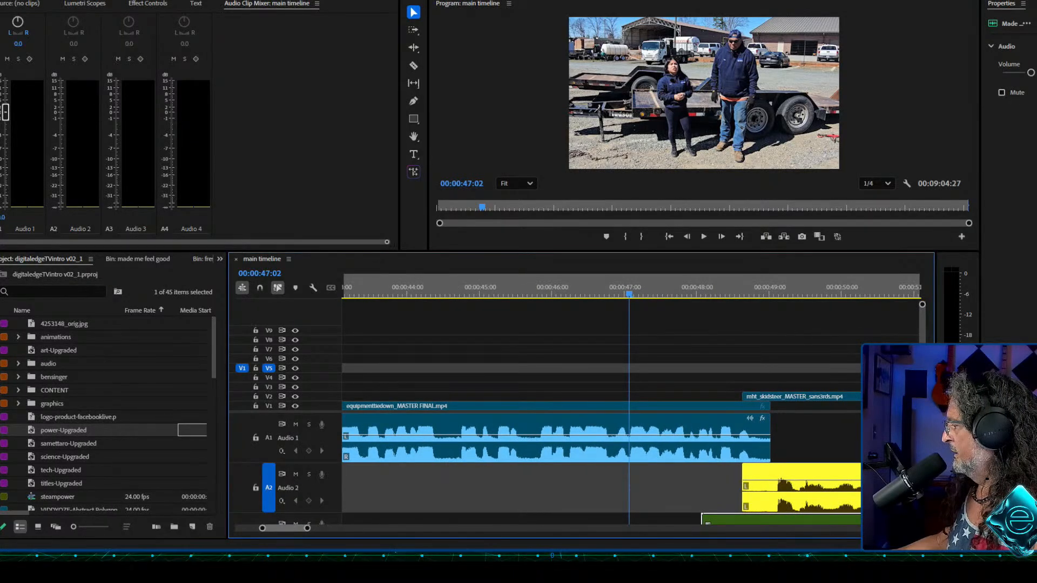
scroll(594, 411, "down", 2)
key("space")
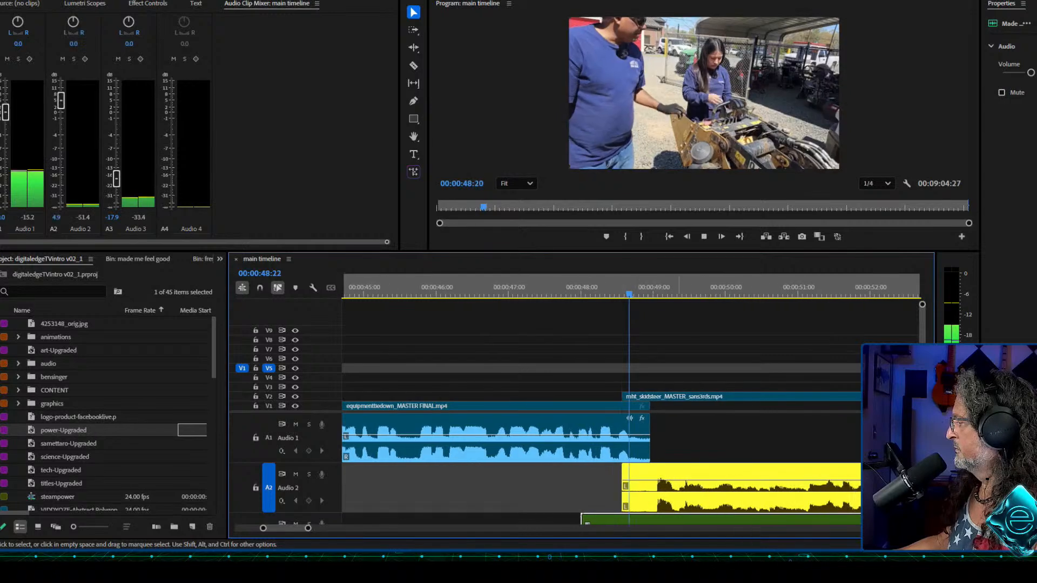
key("space")
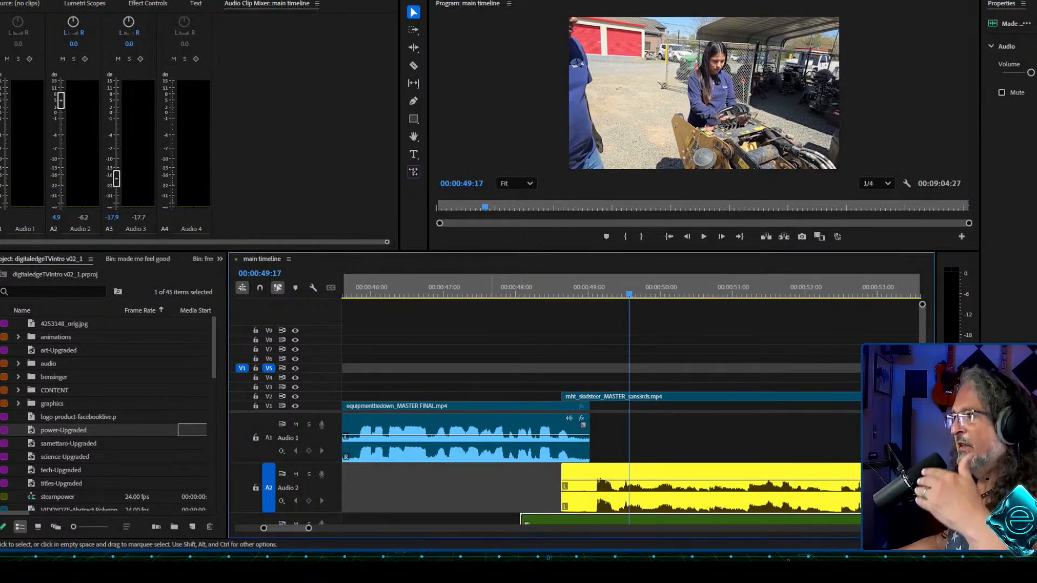
Step: Step frame by frame through the end of the equipmenttiedown audio to find its fade-out point, stopping at 00:00:48:23
left_click_drag(629, 294, 541, 294)
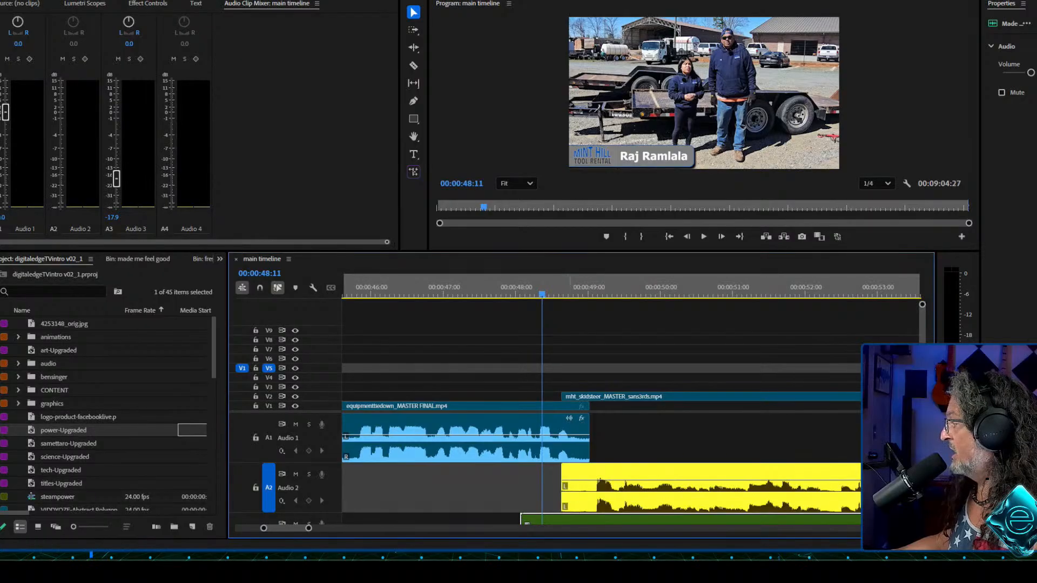
left_click_drag(542, 295, 568, 295)
key("Left")
key("Left")
key("Left")
key("Left")
key("Left")
key("Left")
key("Left")
key("Left")
key("Left")
key("Left")
key("Left")
key("Right")
key("Right")
key("Right")
key("Right")
key("Right")
key("Right")
key("Right")
key("Right")
key("Right")
key("Right")
key("Right")
key("Right")
key("Right")
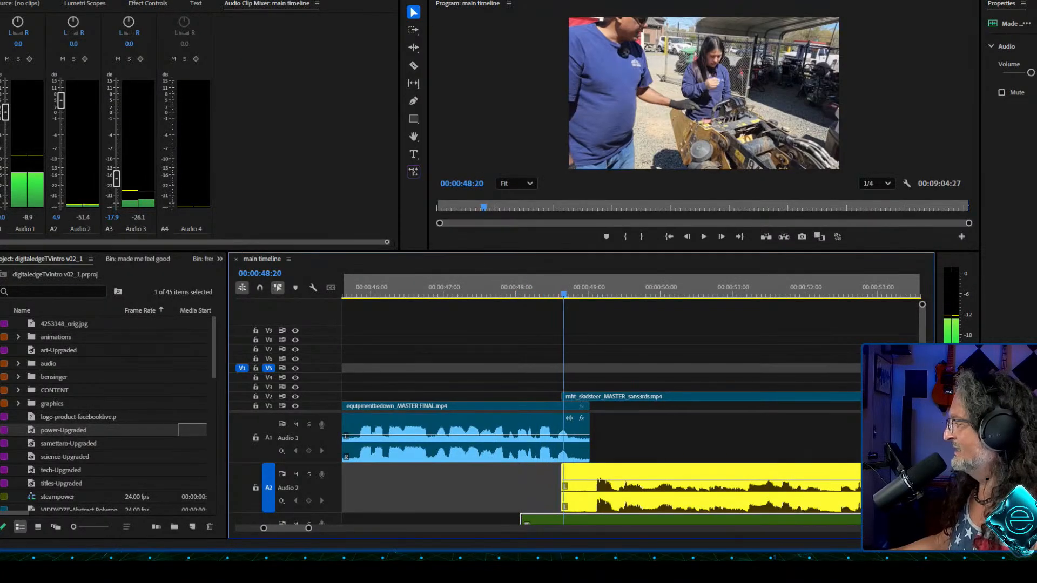
key("Left")
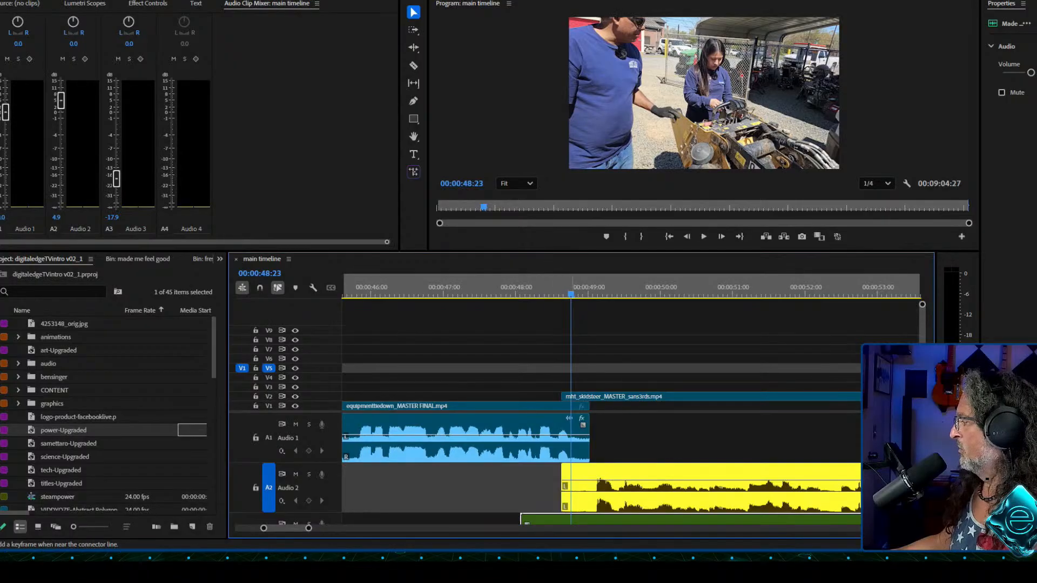
Step: Add volume keyframes to fade out the equipmenttiedown audio from 00:00:48:23 and fade in the fourth yellow narration clip from silence
left_click(570, 435, "ctrl")
left_click_drag(583, 435, 579, 457)
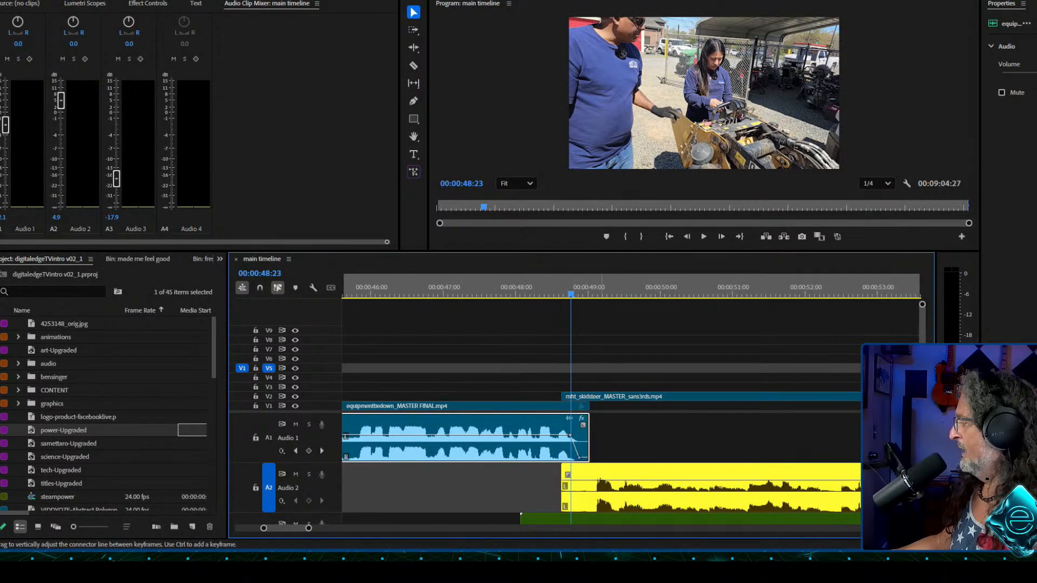
left_click(598, 480)
left_click_drag(589, 479, 590, 508)
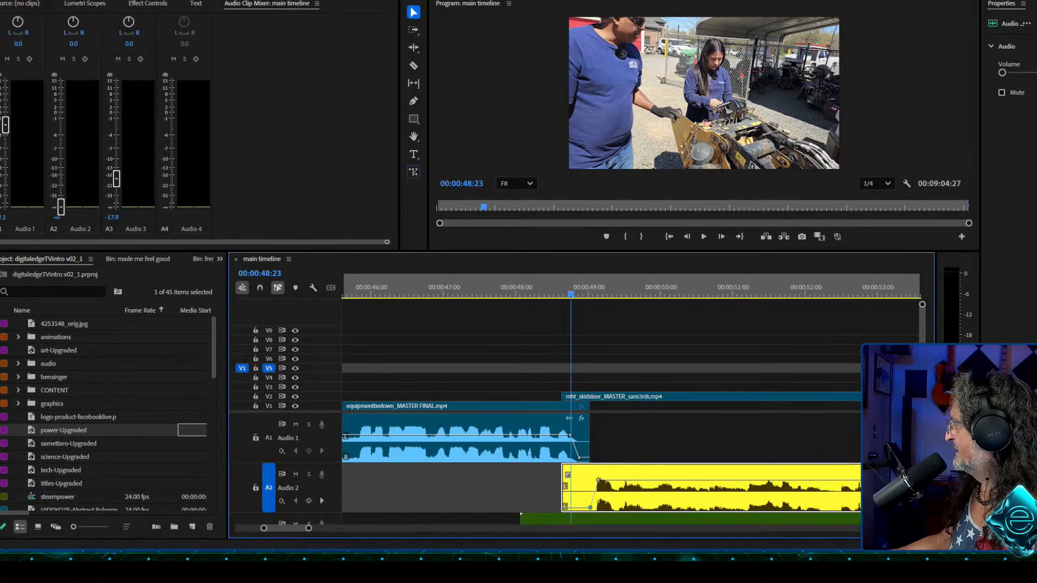
Step: Reduce the audio tracks' height so Audio 1, Audio 2 and Audio 3 fit in the timeline together
key("alt+equal")
key("alt+equal")
key("alt+equal")
key("alt+minus")
key("alt+minus")
key("alt+minus")
key("alt+minus")
key("alt+minus")
key("alt+minus")
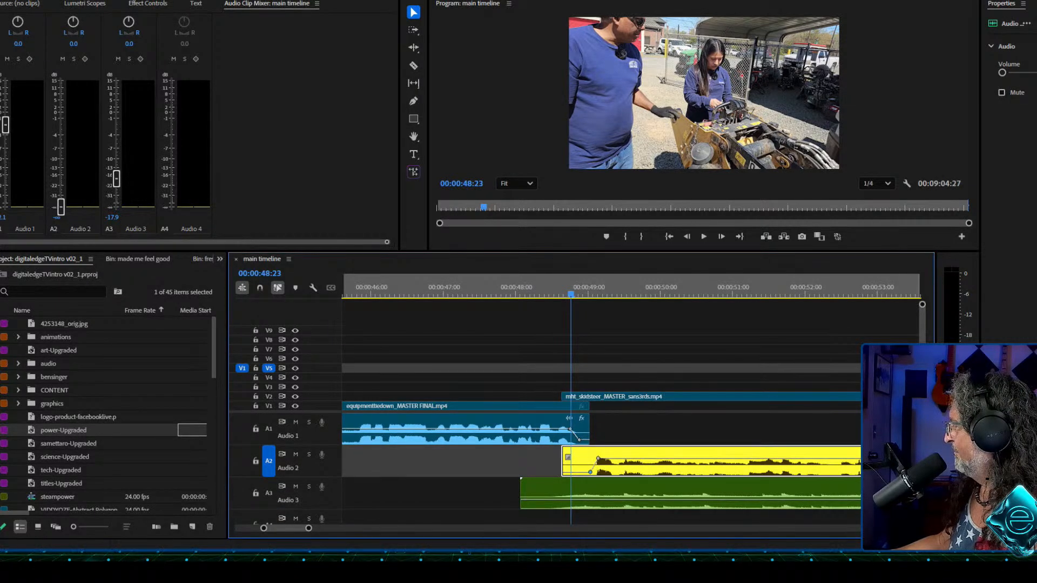
Step: Extend the start of the green Audio 3 music clip slightly earlier and keyframe its volume up to -4.4 dB at 00:00:48:23, dipping under the narration
key("alt+equal")
key("alt+equal")
scroll(547, 468, "down", 3)
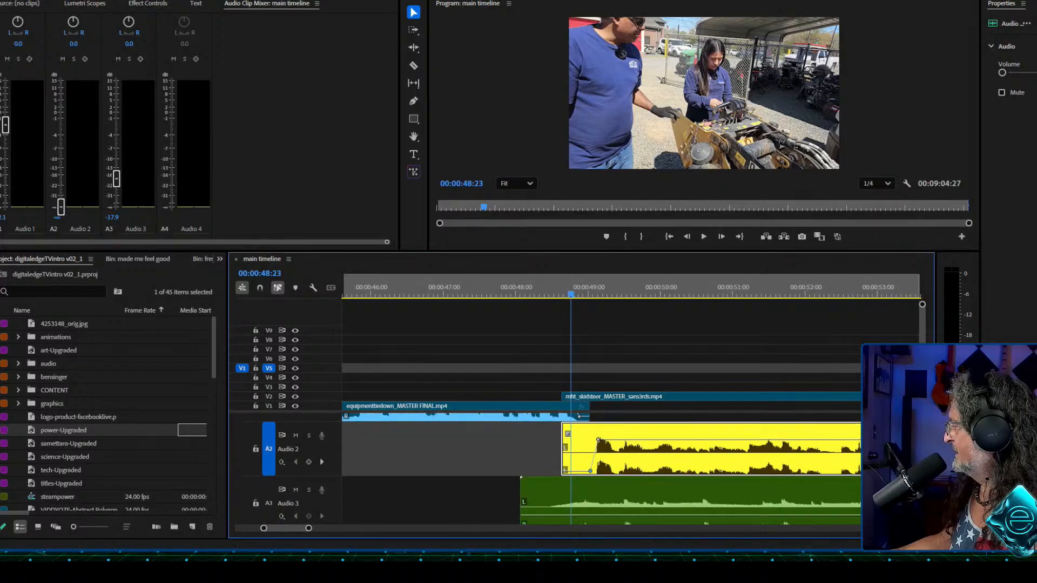
left_click_drag(600, 478, 591, 478)
scroll(601, 468, "up", 2)
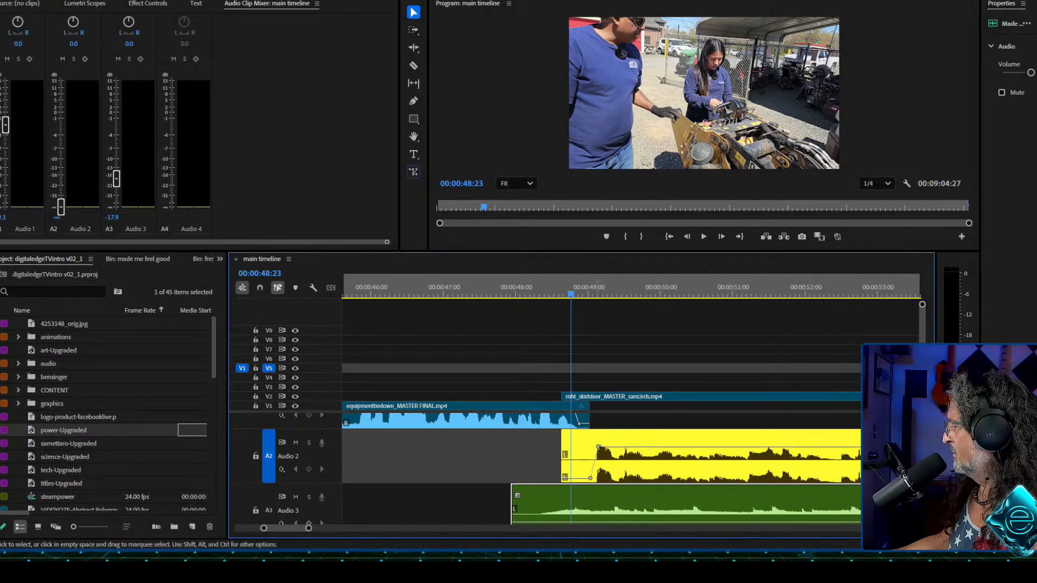
left_click_drag(573, 522, 572, 512)
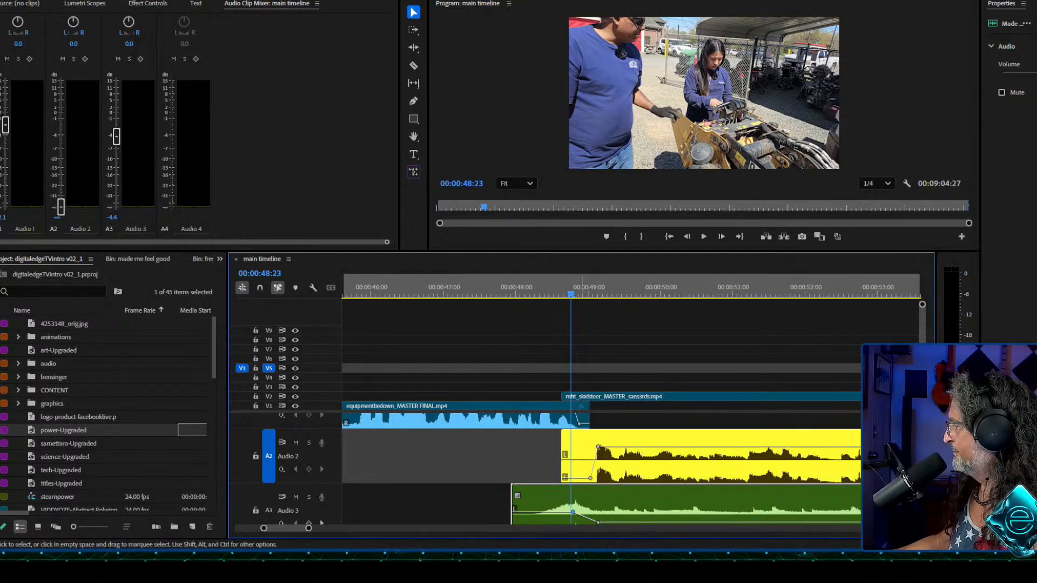
Step: Lower the music clip's volume peak slightly at the equipmenttiedown transition and reduce the audio tracks' height
left_click(429, 281)
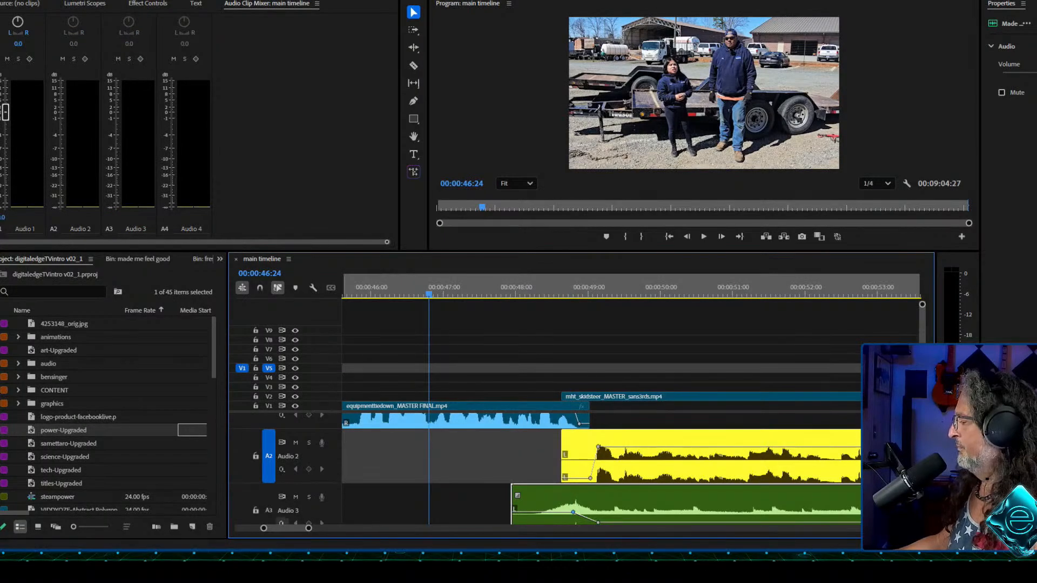
key("minus")
key("minus")
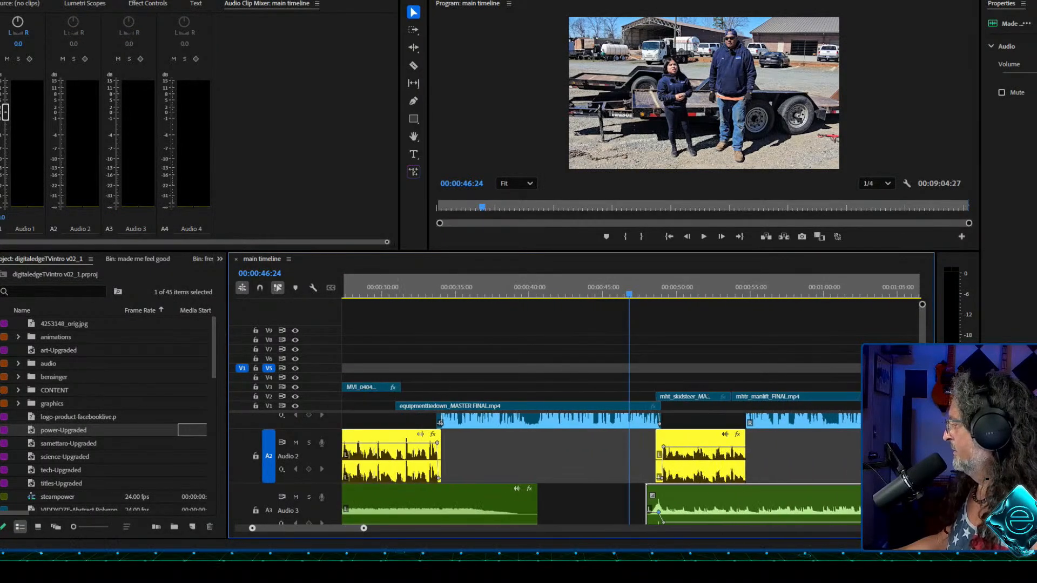
left_click_drag(658, 512, 658, 518)
key("alt+equal")
key("alt+minus")
key("alt+minus")
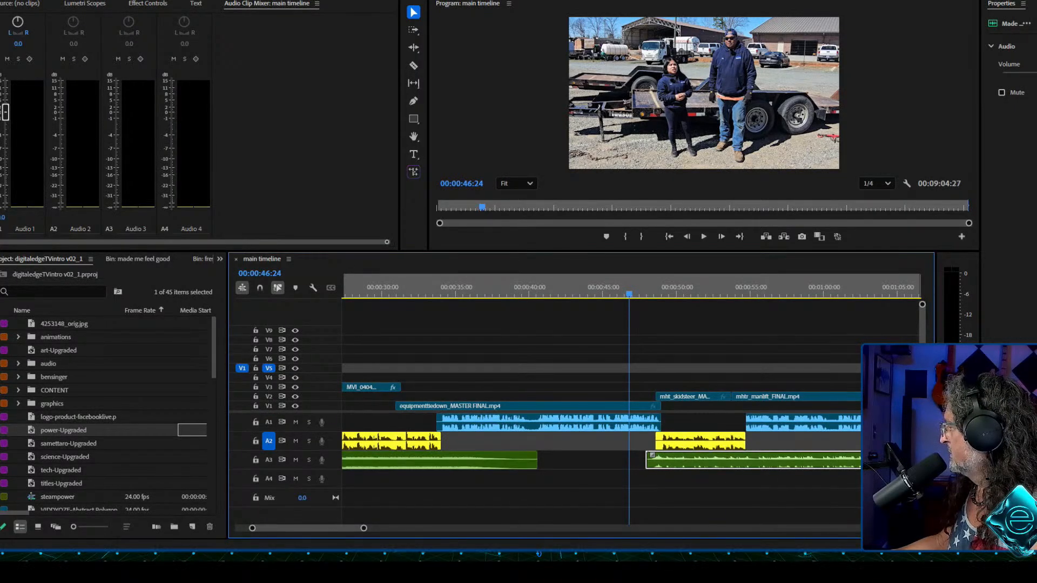
Step: Enlarge the audio tracks and play the music under the skidsteer narration and into the mhtr_manlift interview
scroll(601, 448, "down", 2)
scroll(601, 448, "up", 2)
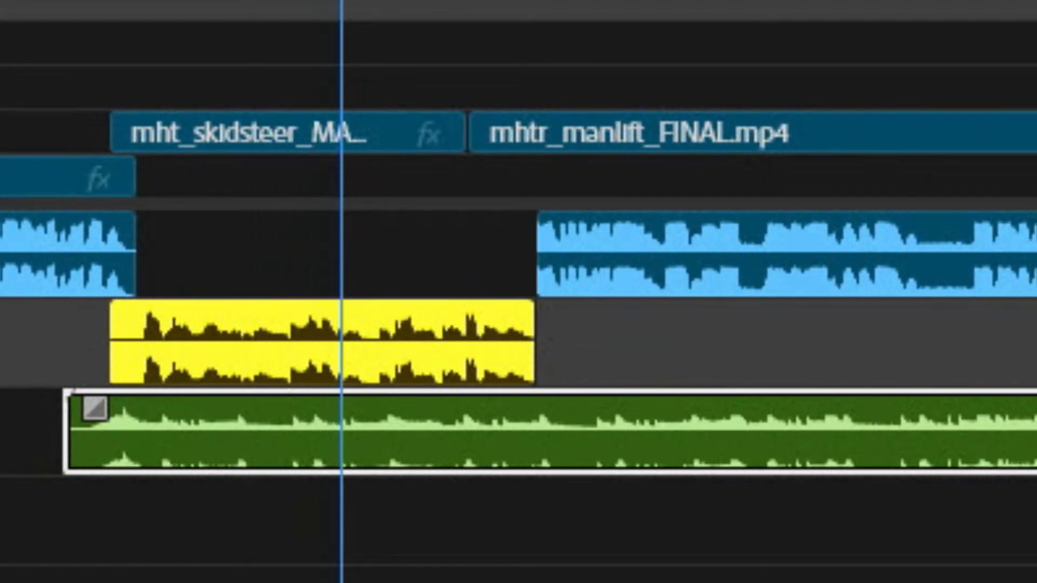
scroll(518, 351, "down", 3)
key("alt+equal")
key("alt+equal")
scroll(518, 394, "down", 2)
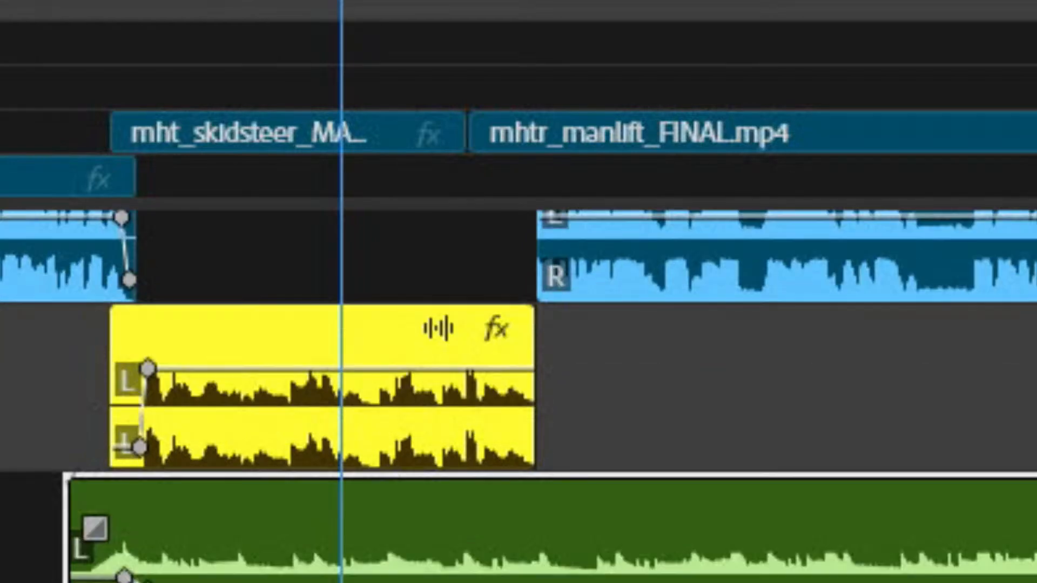
left_click_drag(518, 513, 542, 513)
left_click(19, 10)
key("space")
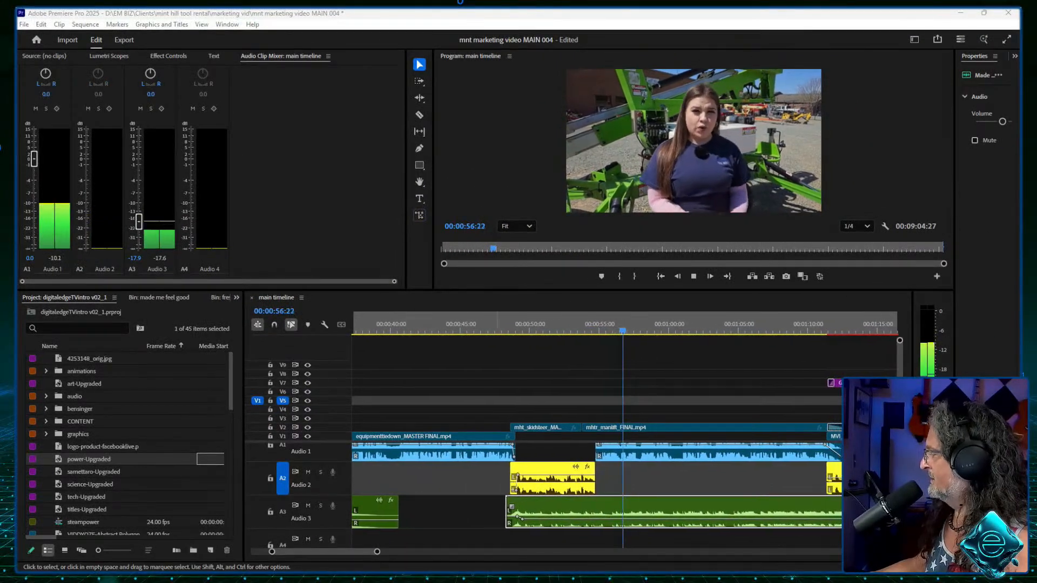
Step: Show a longer stretch of the timeline and fast-forward through the manlift section to the purple interview clips around 00:01:30
left_click_drag(377, 552, 465, 551)
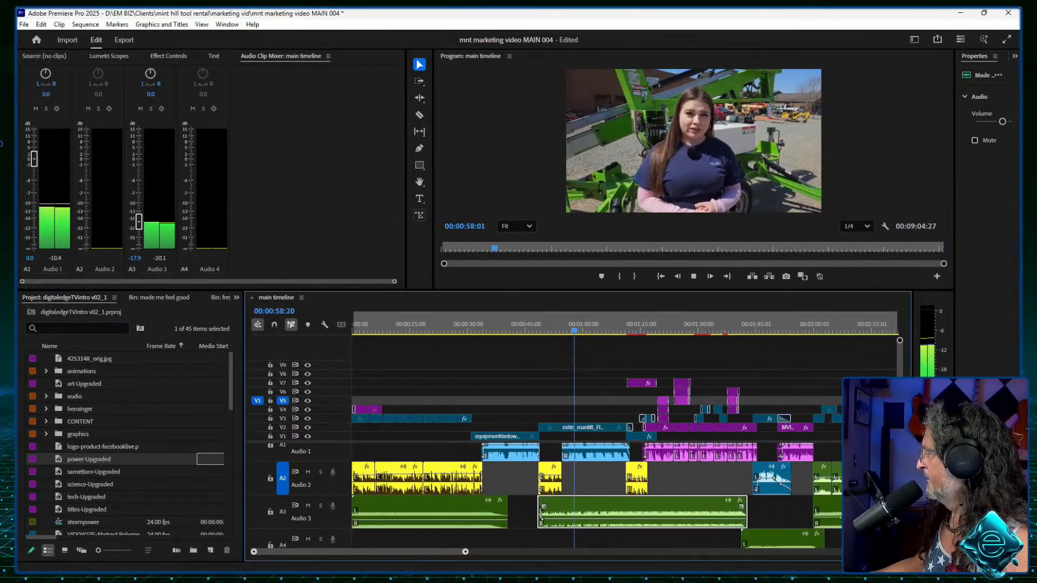
key("minus")
key("l")
key("l")
key("l")
key("space")
left_click_drag(575, 330, 597, 330)
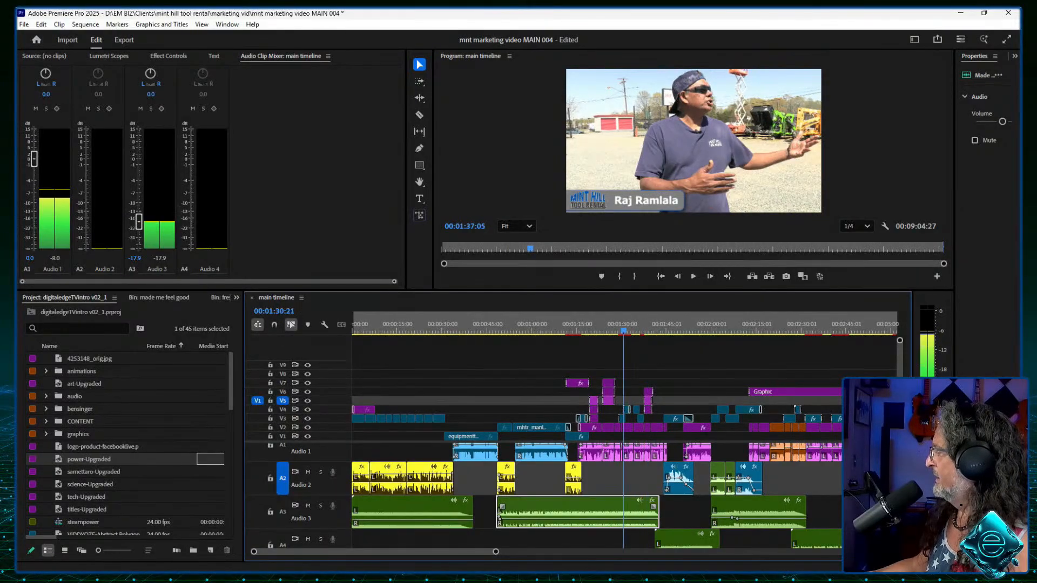
Step: Play the purple interview section from 00:01:30:00 into the MVI_0440 audio on Audio 2, and return to 00:01:44:19 near its start
key("space")
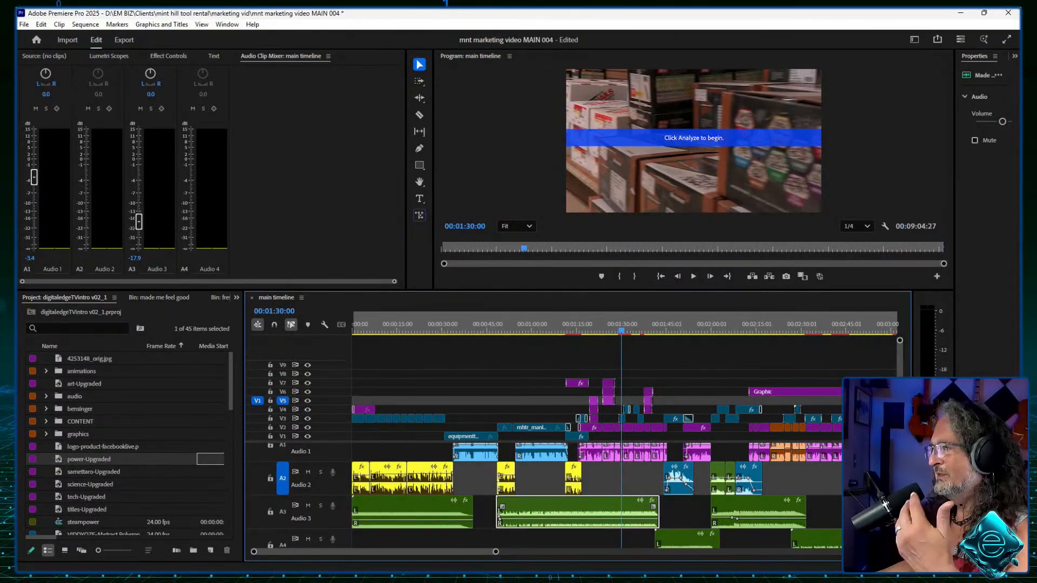
left_click_drag(495, 551, 388, 552)
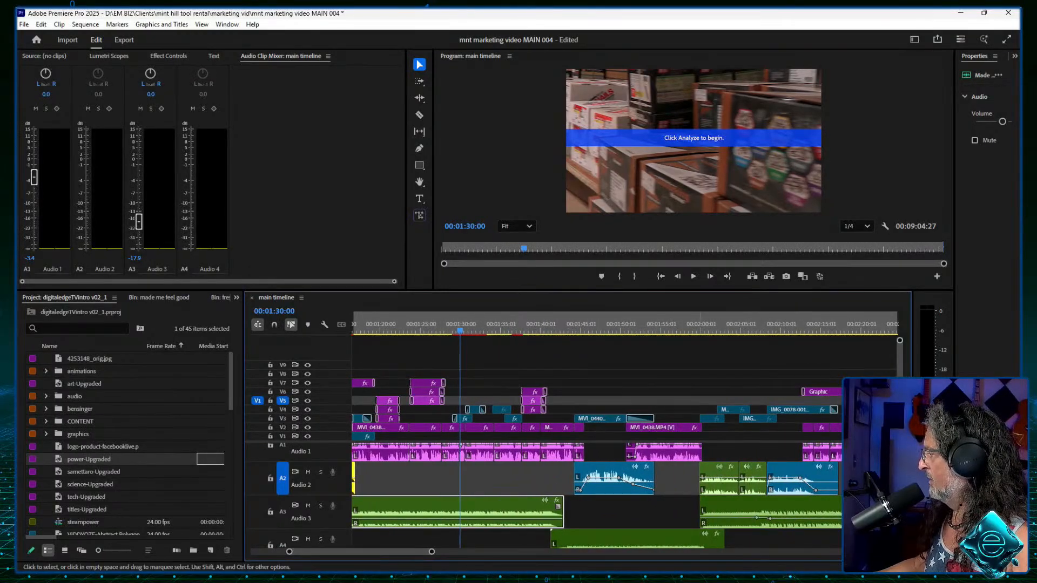
key("space")
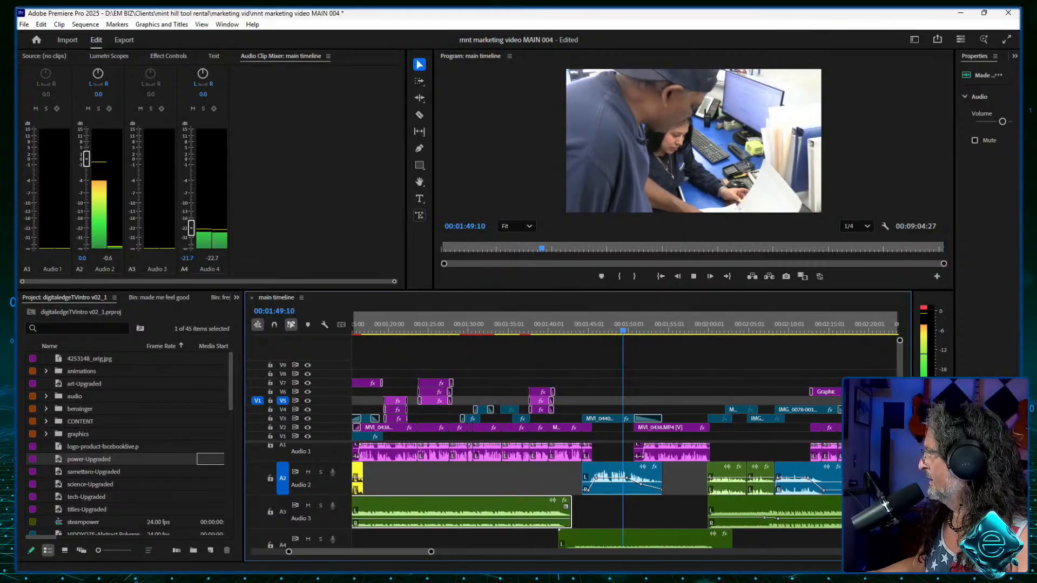
key("space")
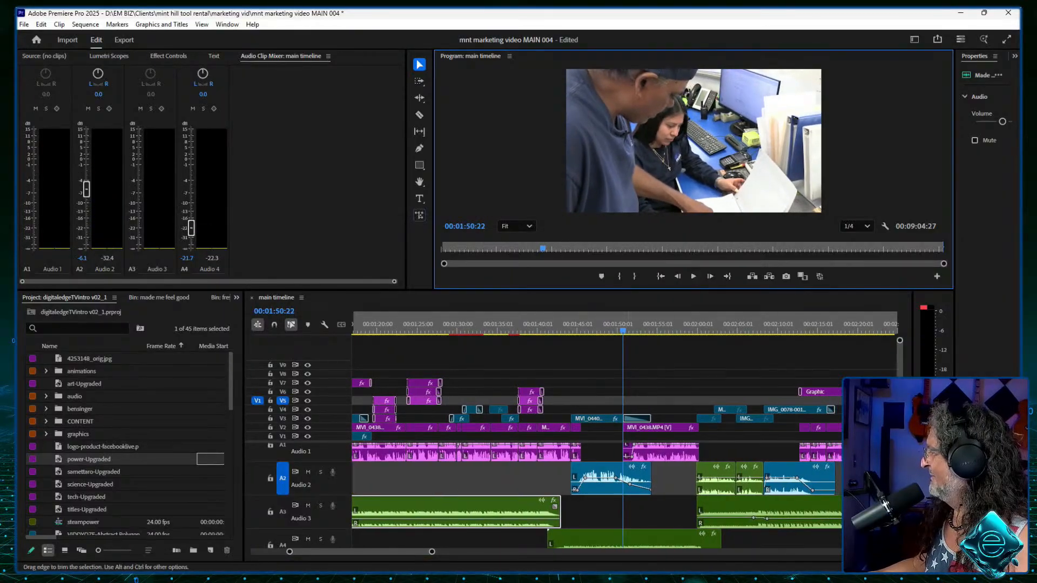
left_click(605, 324)
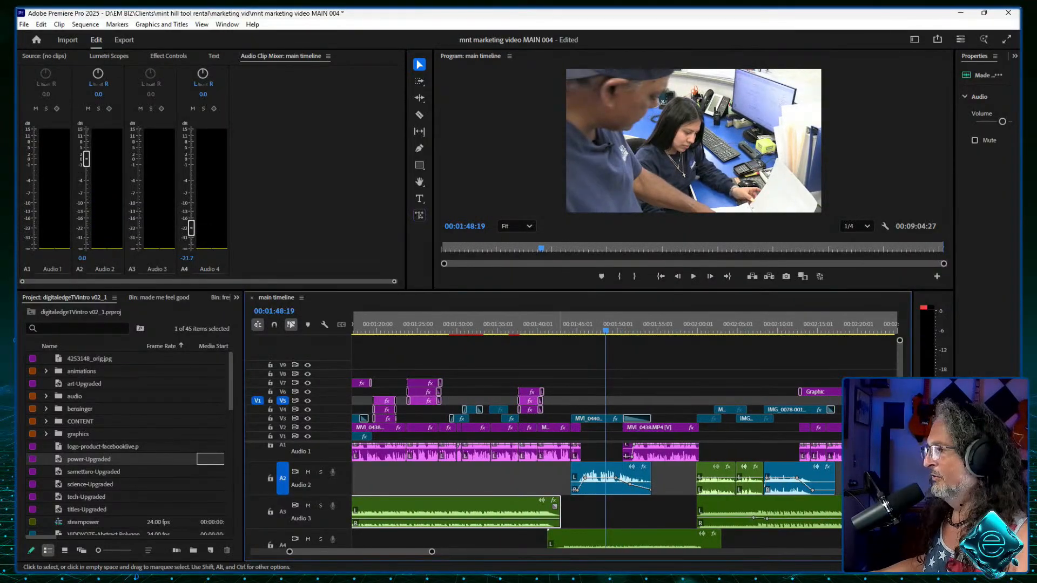
left_click_drag(606, 324, 574, 324)
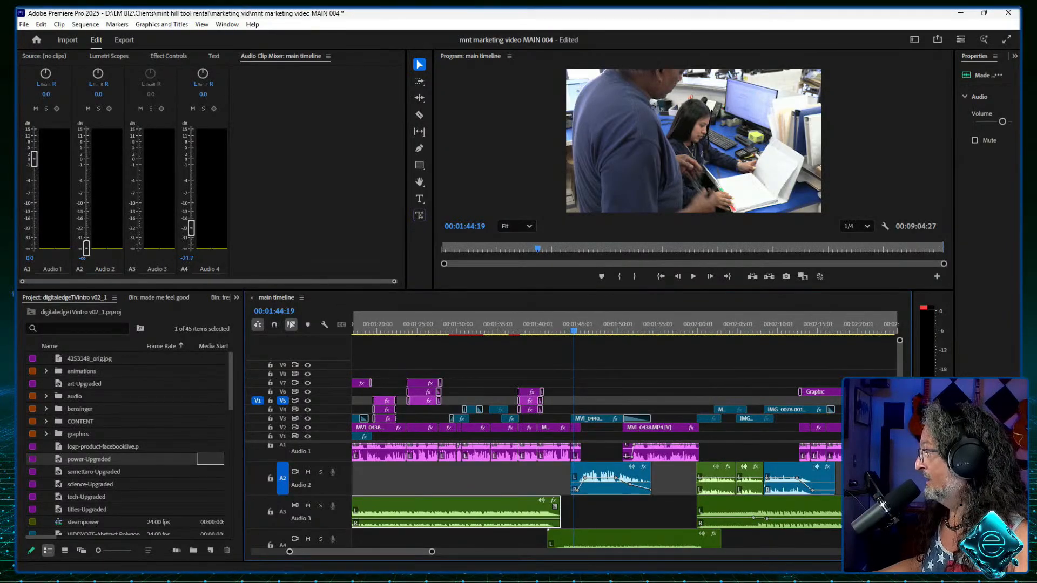
Step: Play the transition into the MVI_0440 audio on Audio 2 from 00:01:41:10, stopping at 00:01:48:23 to check its channel levels
key("=")
key("=")
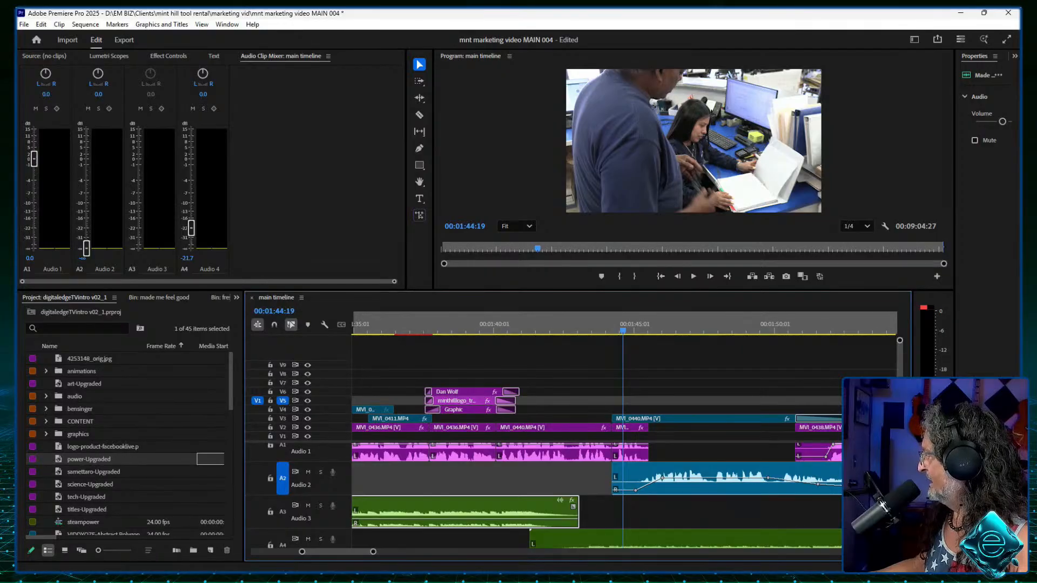
scroll(596, 495, "down", 2)
scroll(596, 494, "up", 3)
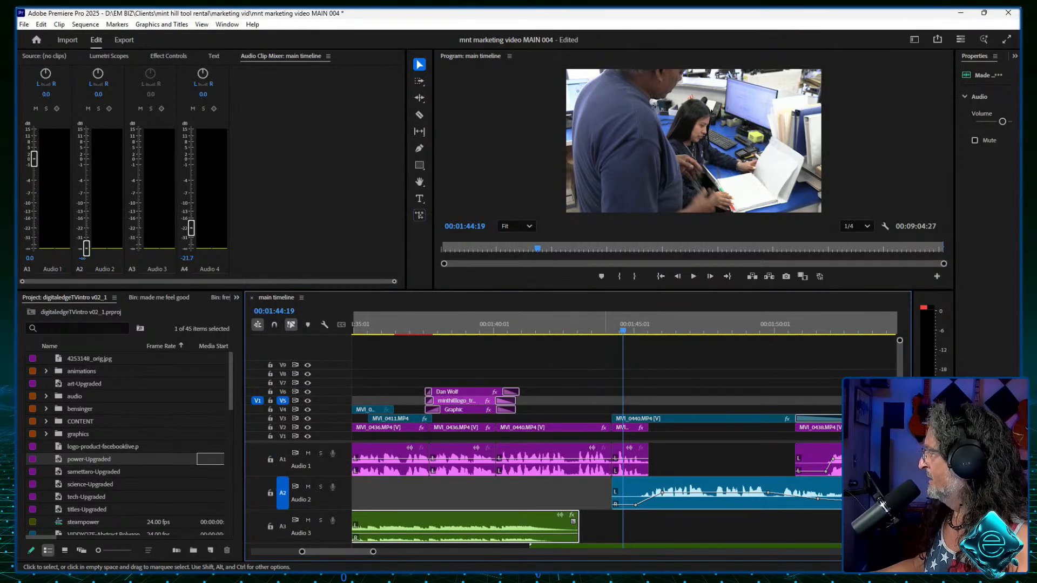
left_click_drag(622, 330, 530, 330)
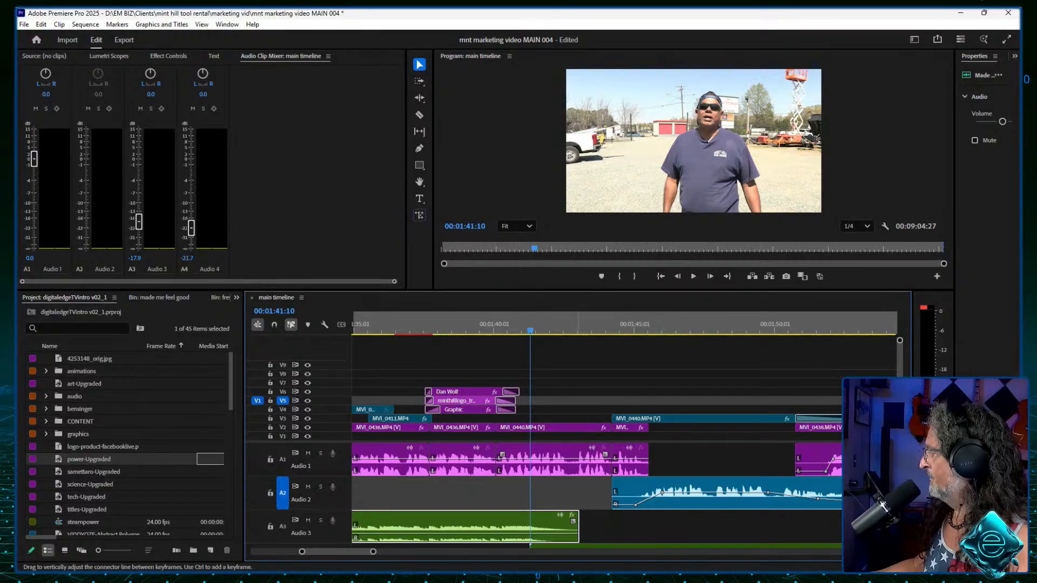
key("space")
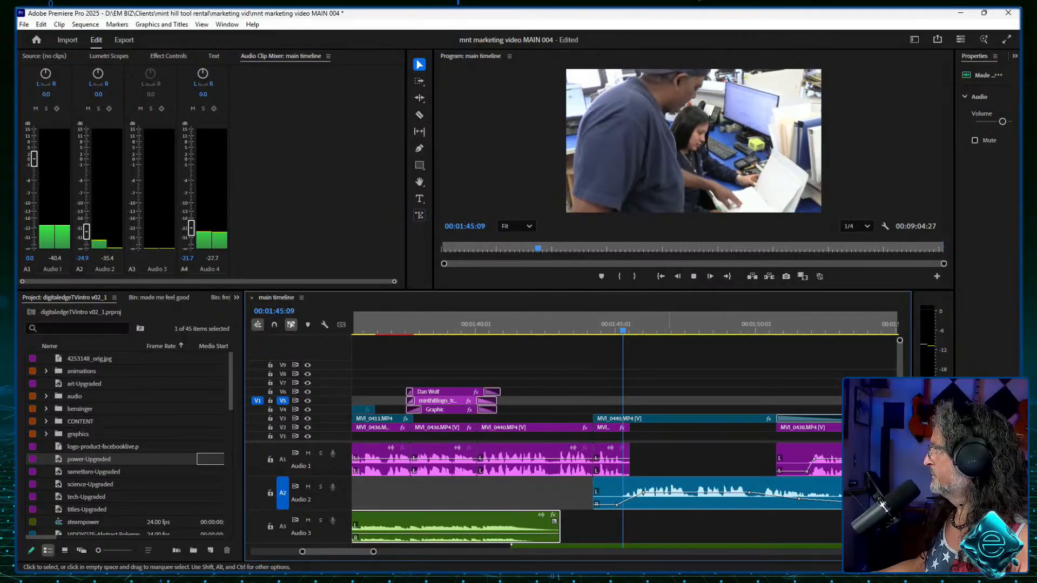
key("space")
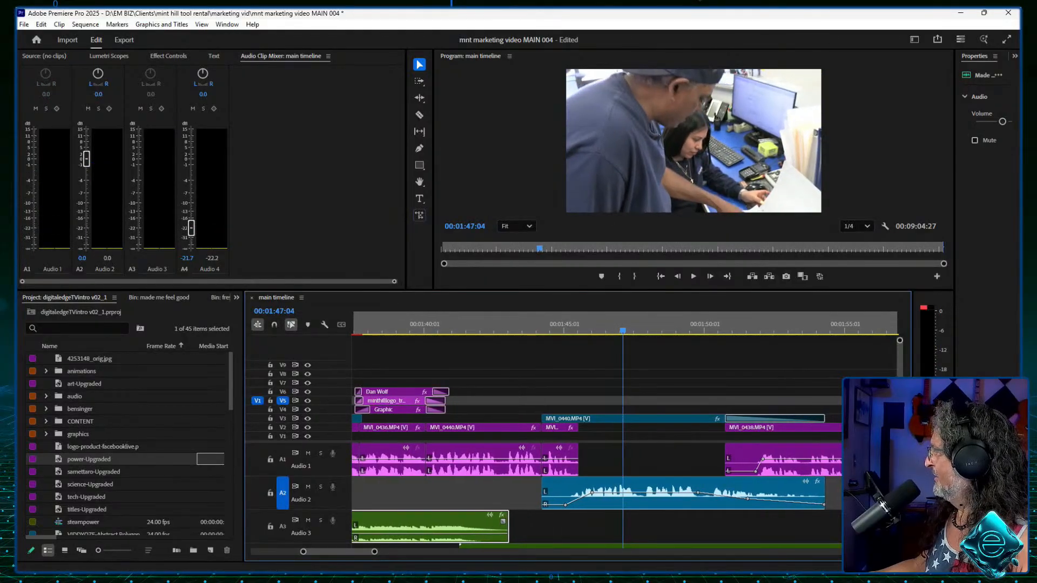
key("space")
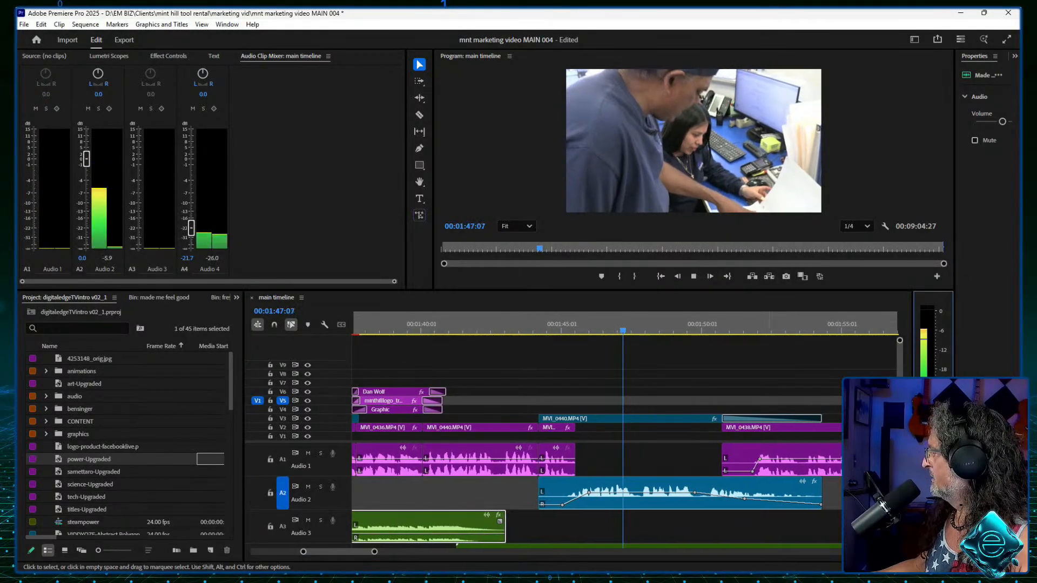
key("space")
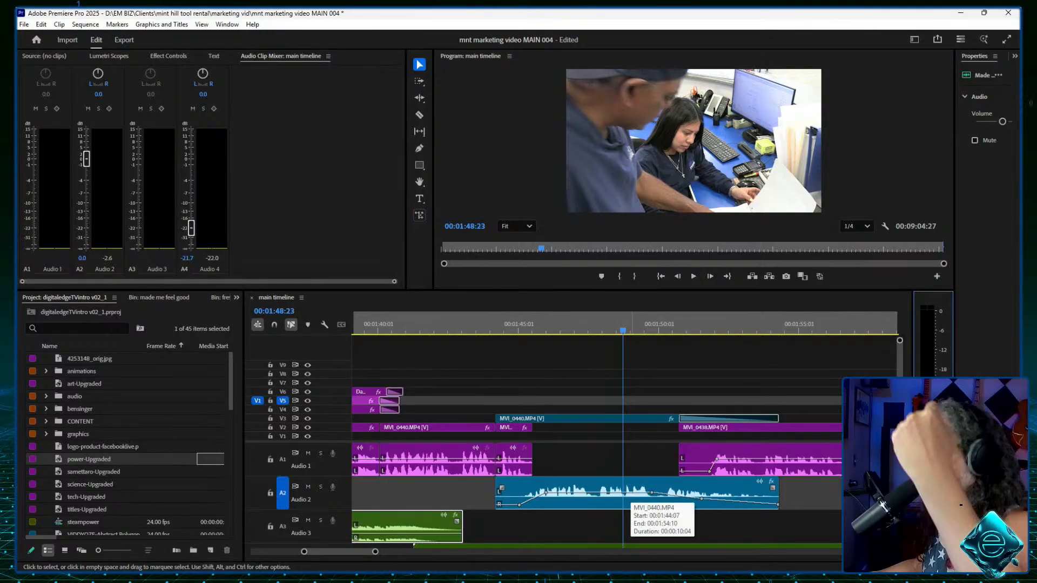
Step: Modify the MVI_0440 clip's audio channels on Audio 2 so both its left and right outputs use the left source channel
right_click(635, 494)
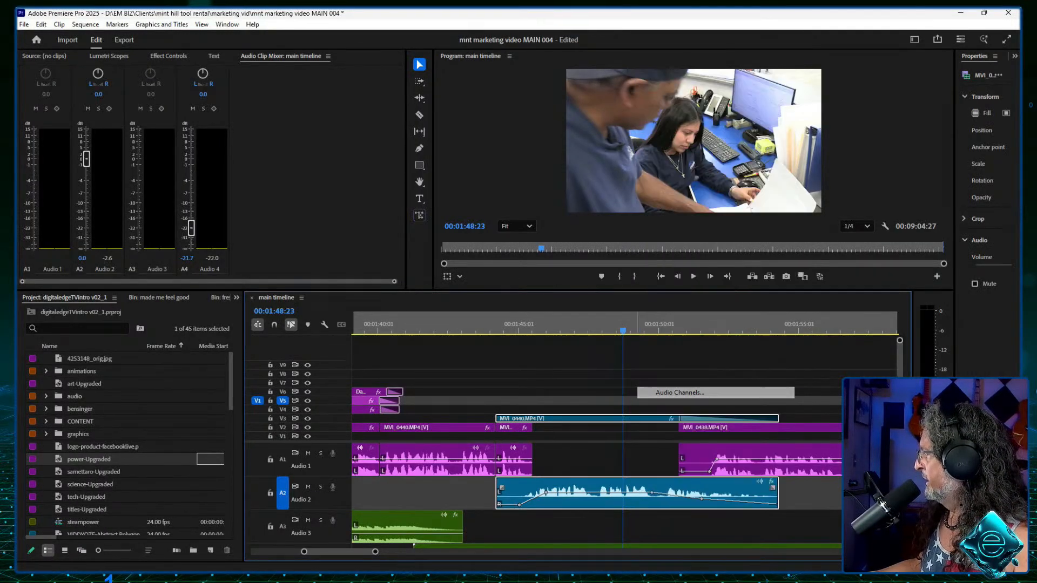
left_click(680, 393)
key("shift+g")
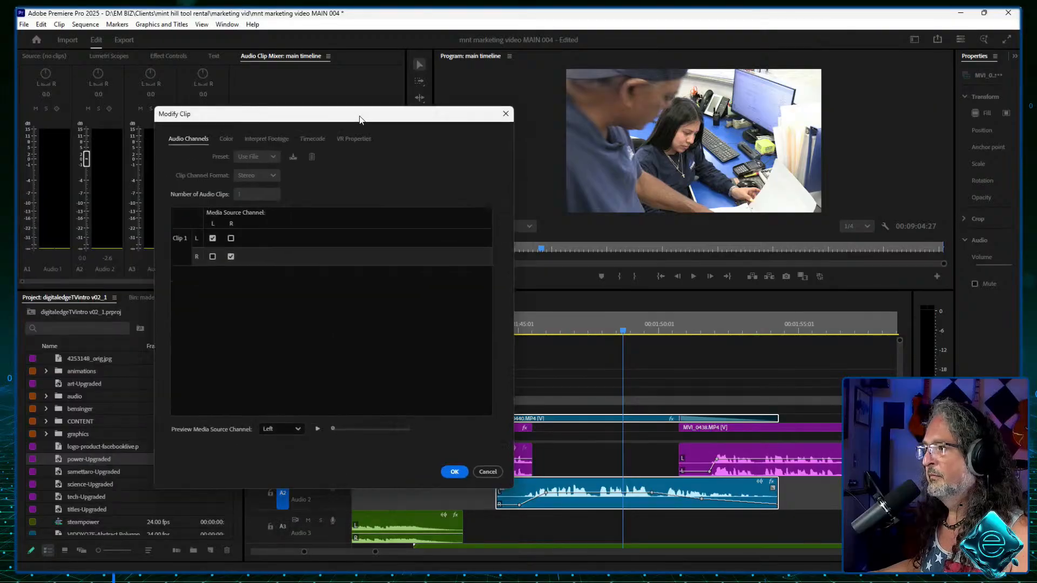
left_click_drag(328, 133, 532, 150)
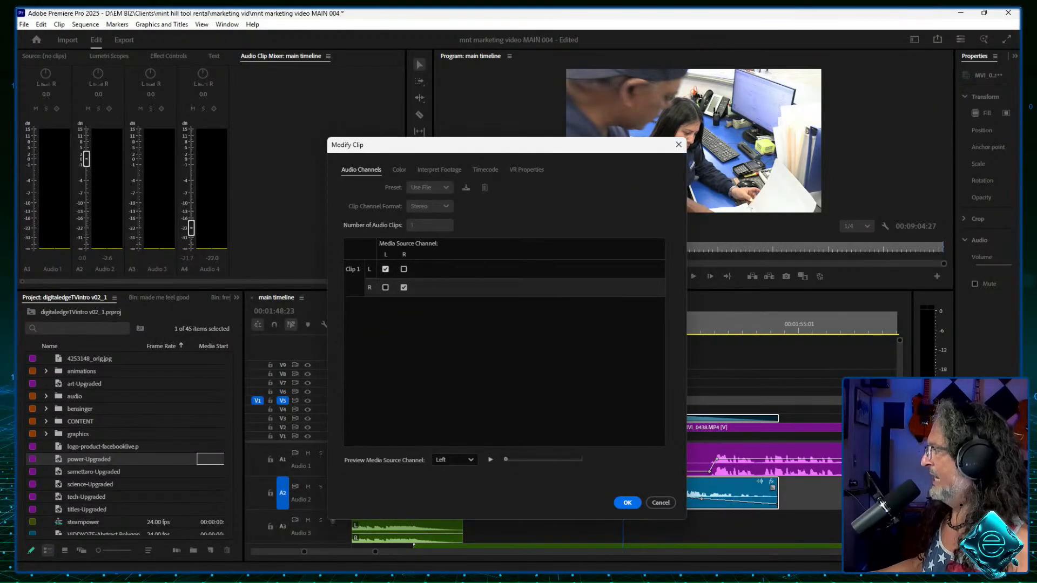
left_click_drag(533, 144, 283, 148)
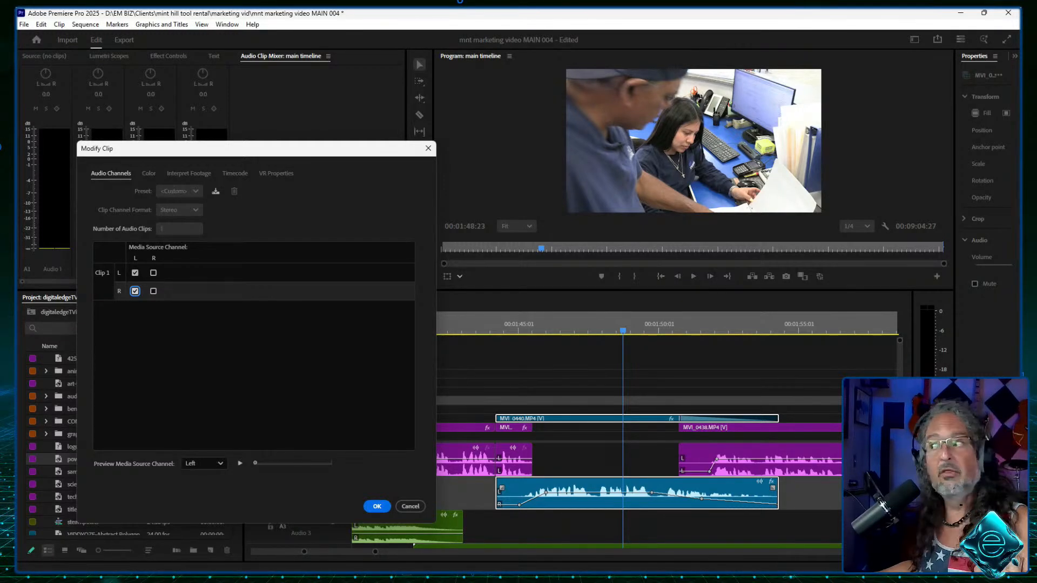
left_click(377, 506)
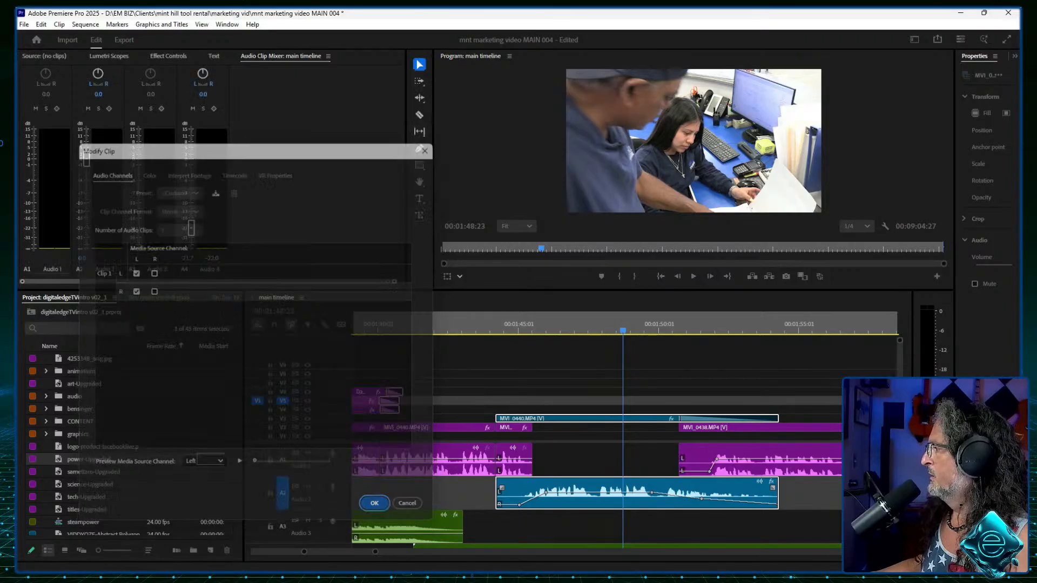
Step: Play from 00:01:43:29 through the corrected MVI_0440 audio and the following MVI_0438 interview, stopping at 00:02:02:15
left_click(489, 324)
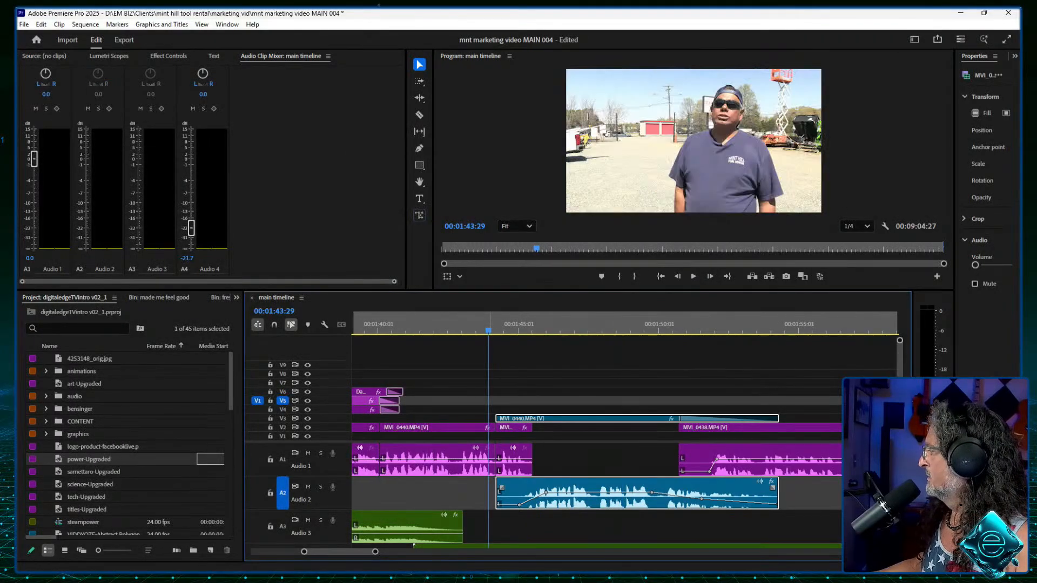
key("space")
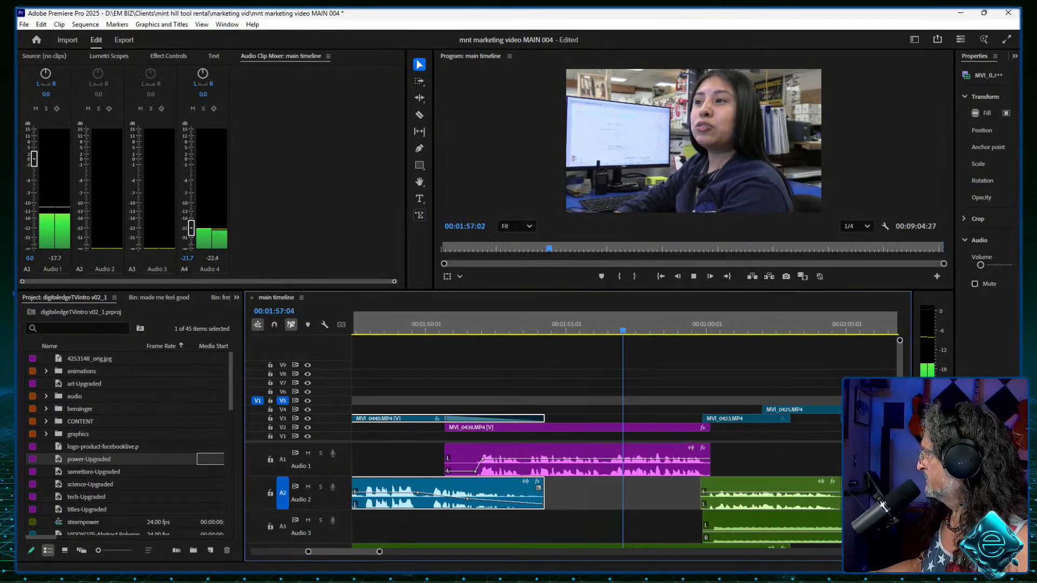
key("shift+minus")
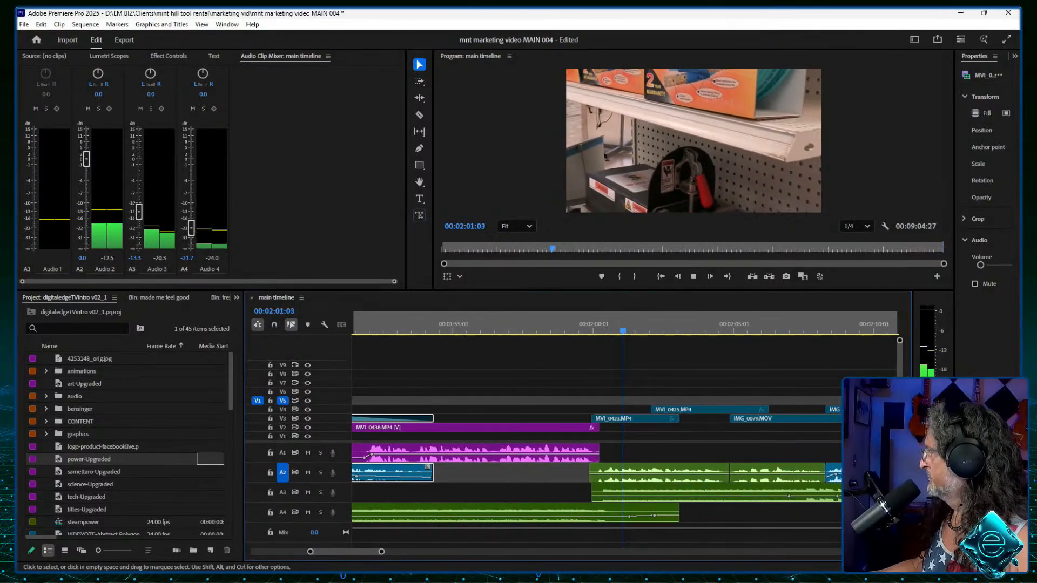
key("space")
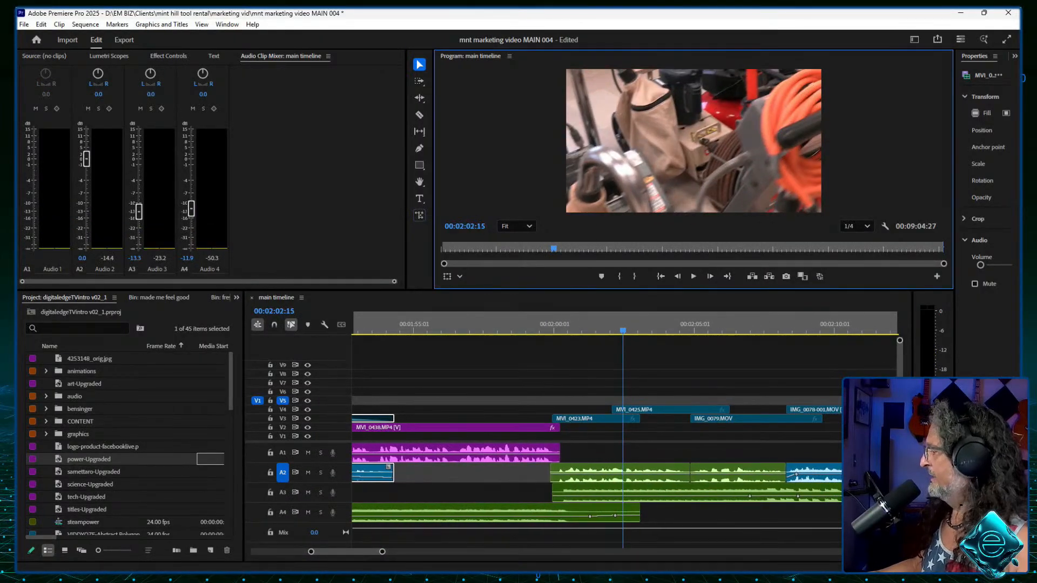
Step: Fit the whole sequence in the timeline and save the mnt marketing video MAIN 004 project
left_click_drag(383, 551, 539, 552)
key("minus")
key("minus")
key("minus")
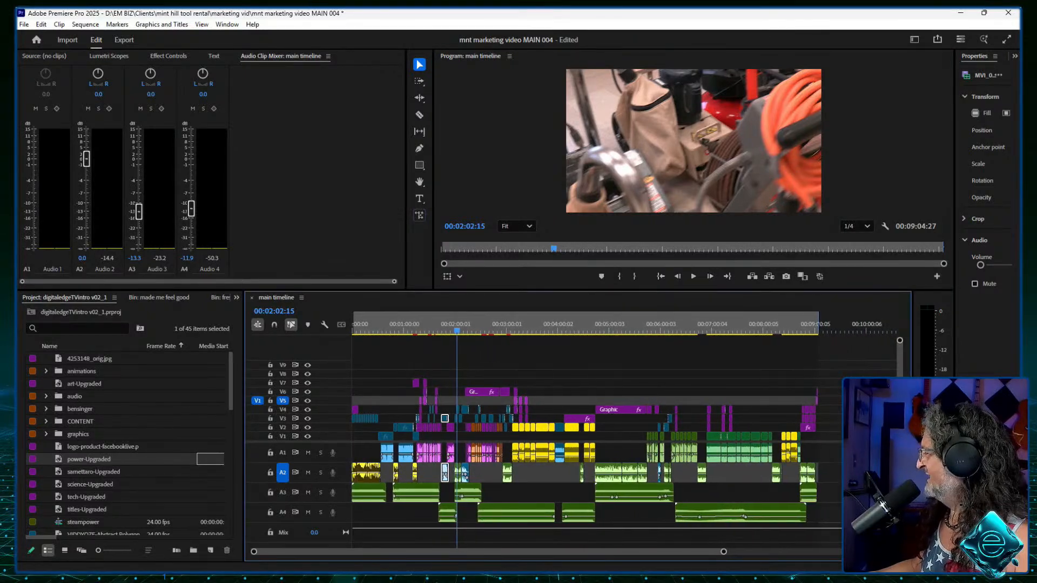
left_click(24, 24)
left_click(42, 167)
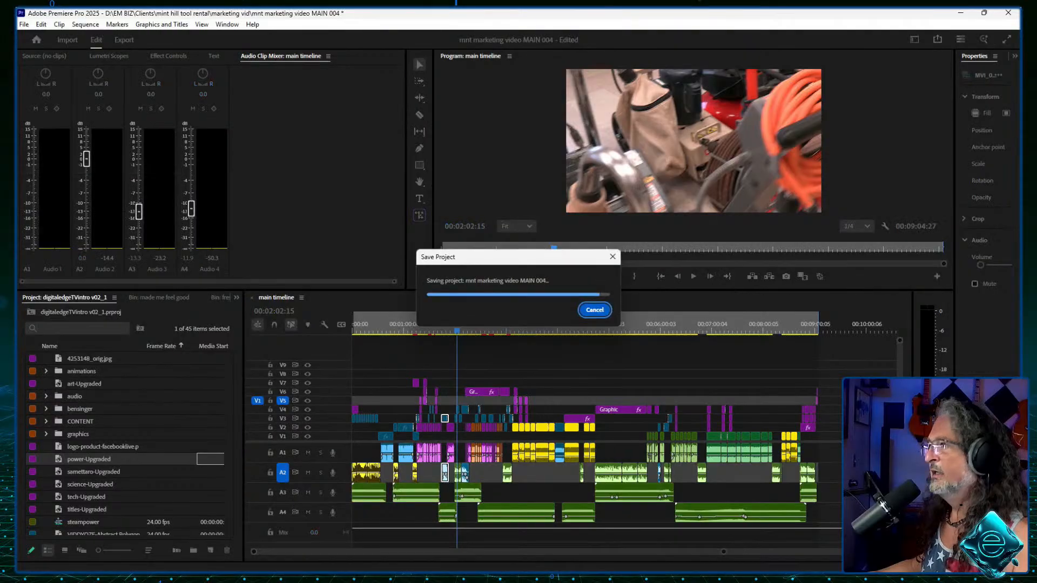
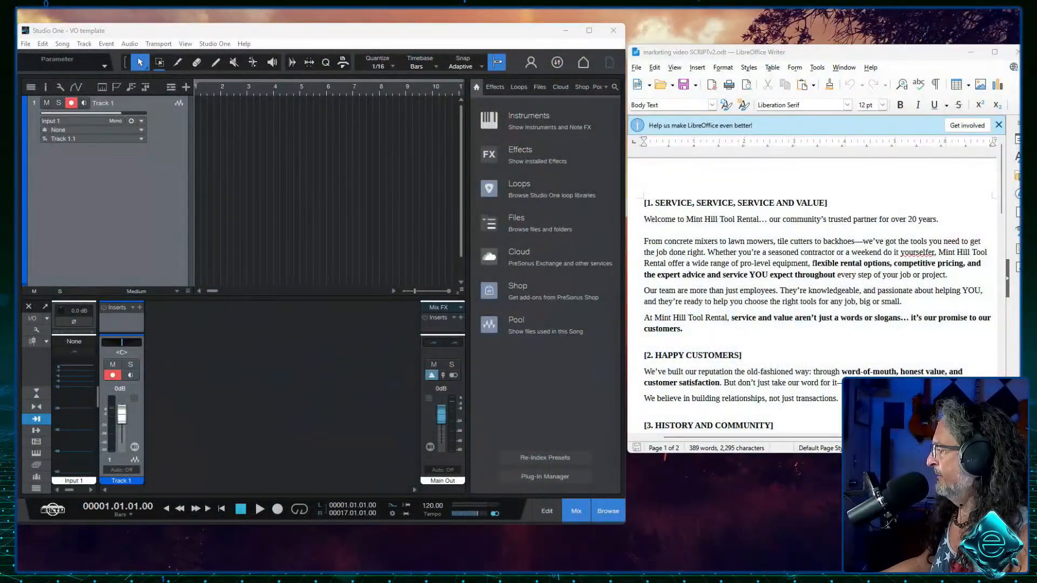
Step: Switch to Studio One and record a short test narration take on Track 1 from the start of the VO template song
key("alt+Tab")
key("KP_Multiply")
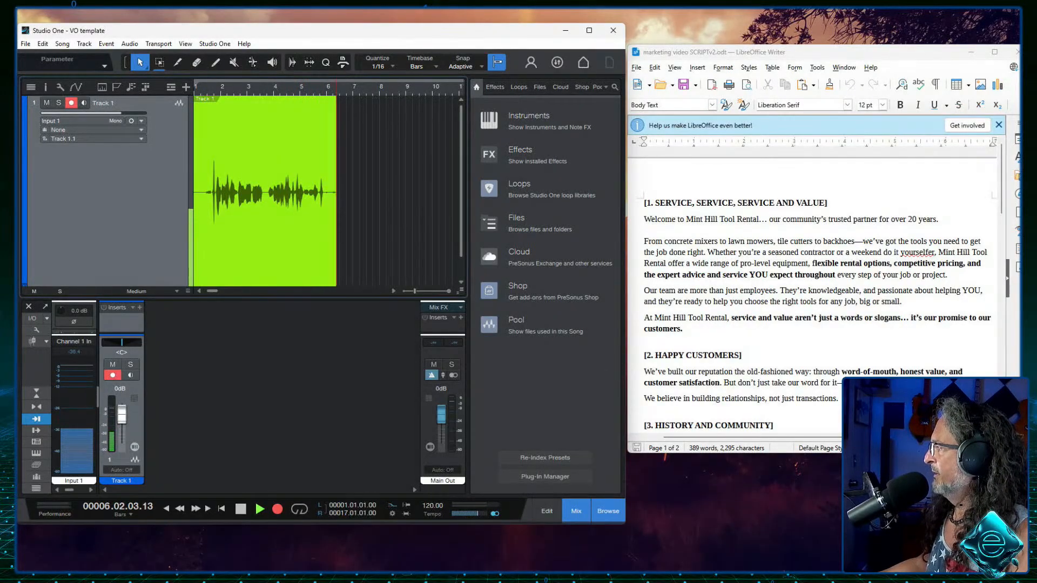
key("w")
key("w")
key("w")
key("w")
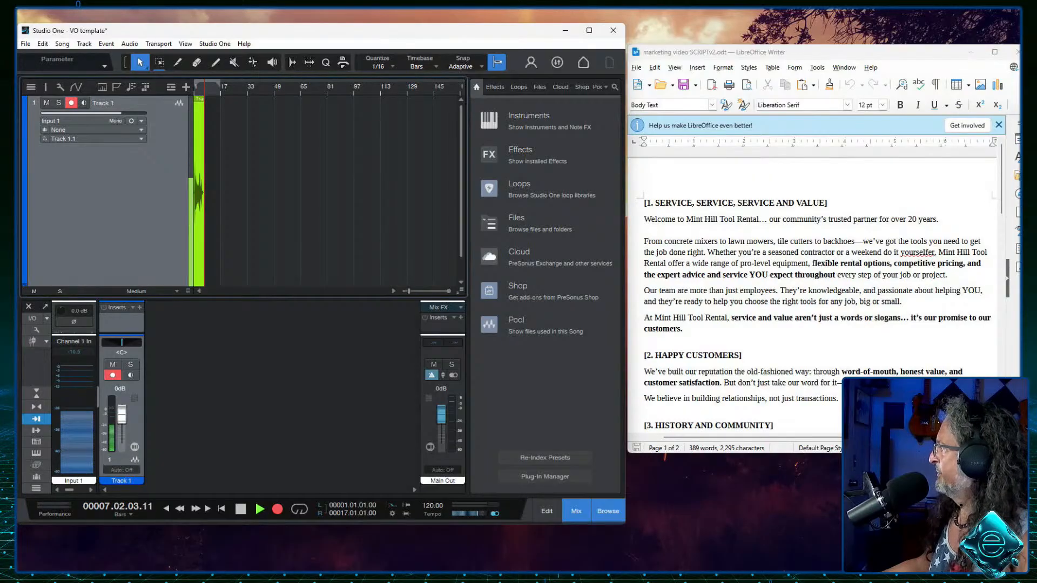
left_click_drag(1002, 182, 1001, 187)
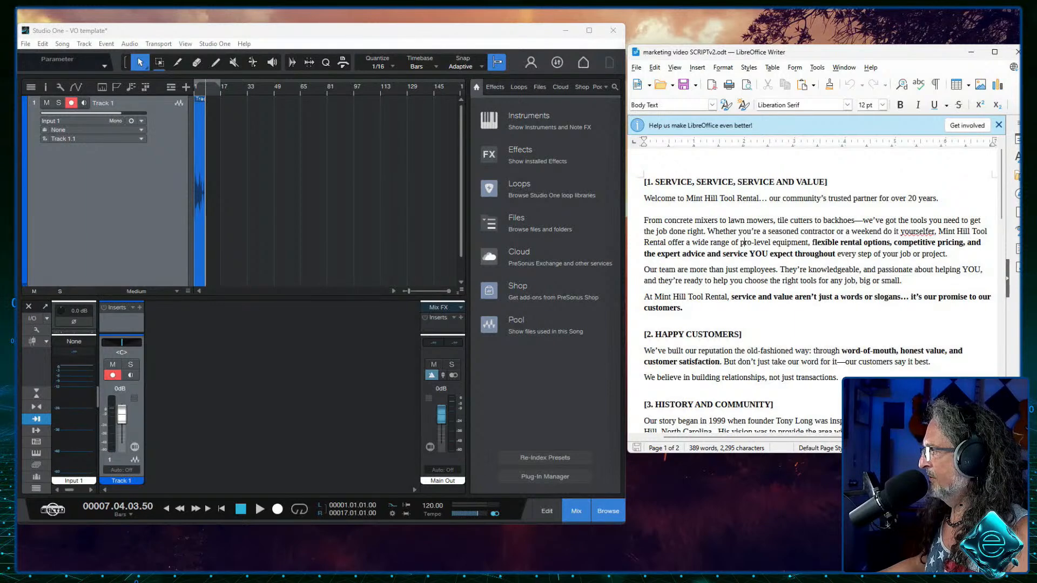
Step: Return to the song start and record a second short take over the first on Track 1, stopping around bar 3
left_click(221, 508)
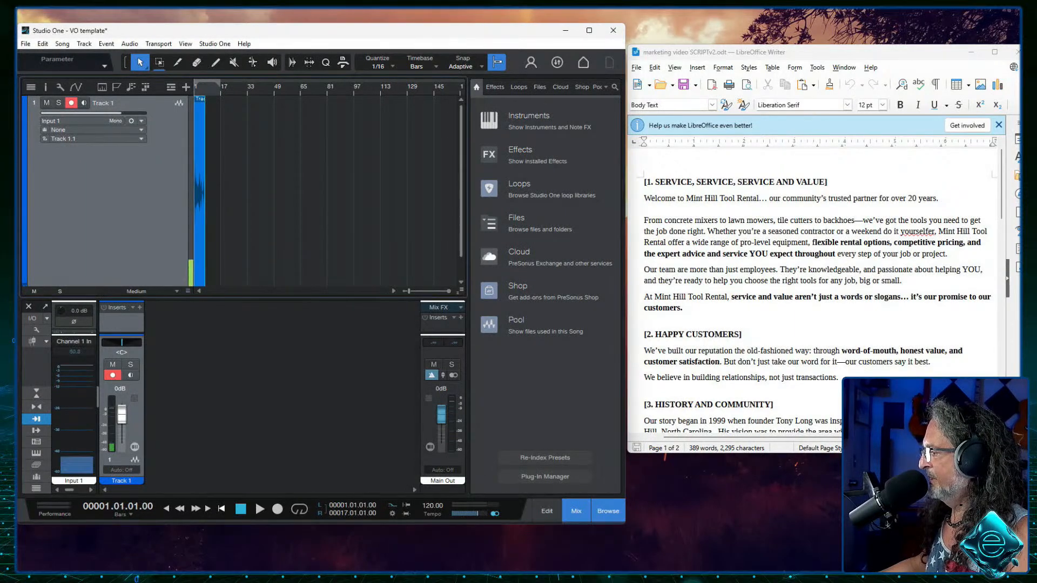
key("KP_Multiply")
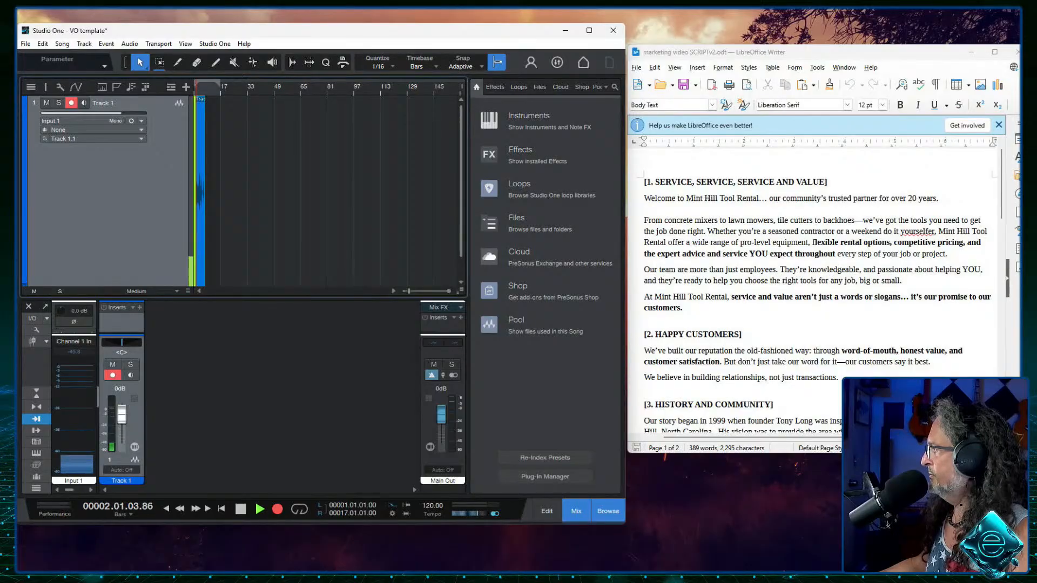
key("space")
key("alt+Tab")
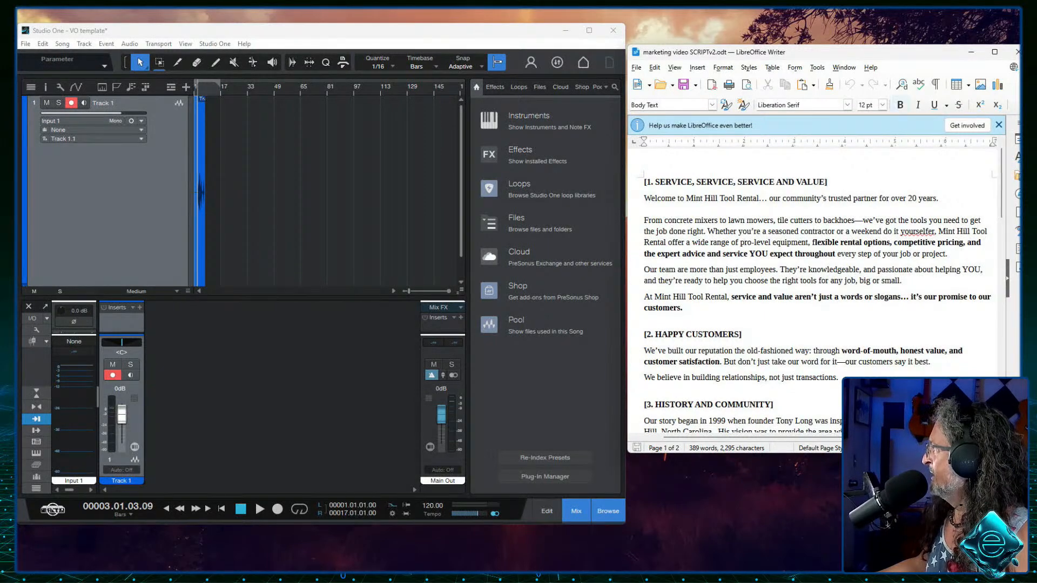
Step: Arrange the marketing script window and Studio One side by side, narrowing Studio One so it no longer covers the script
left_click_drag(891, 48, 292, 63)
left_click_drag(334, 31, 739, 36)
left_click_drag(824, 40, 807, 41)
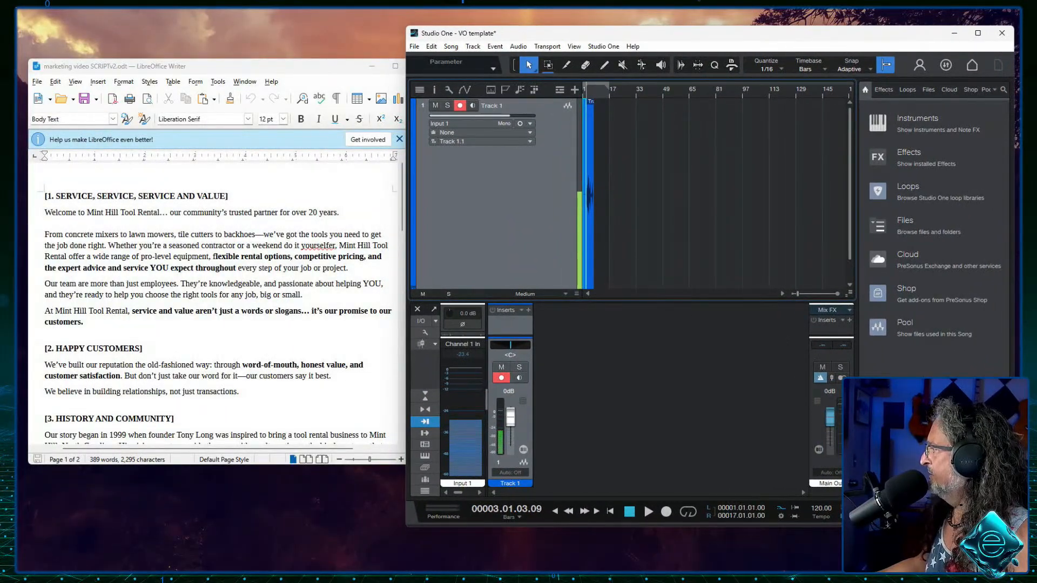
left_click_drag(406, 231, 441, 232)
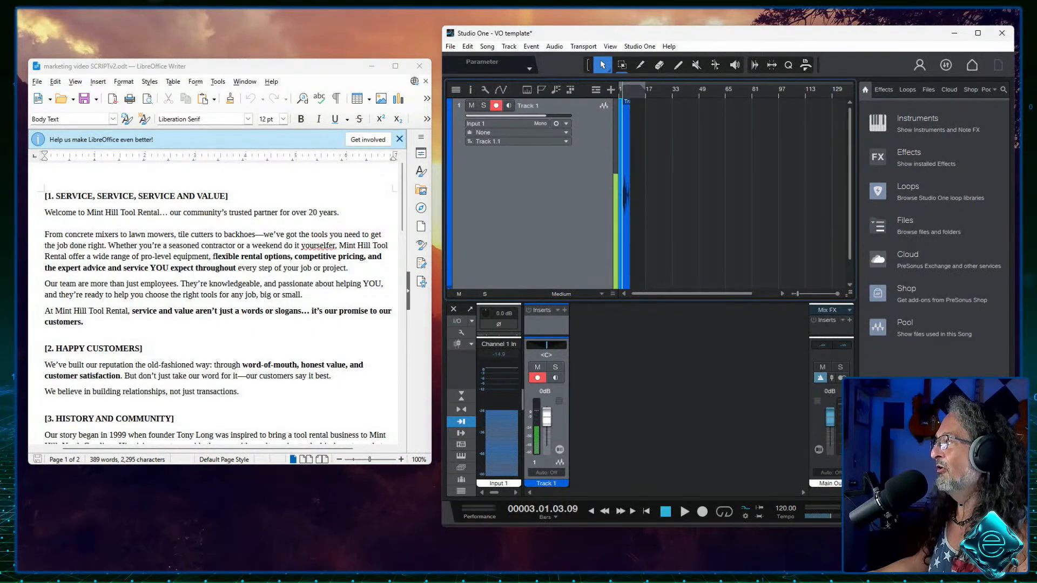
left_click_drag(402, 211, 402, 217)
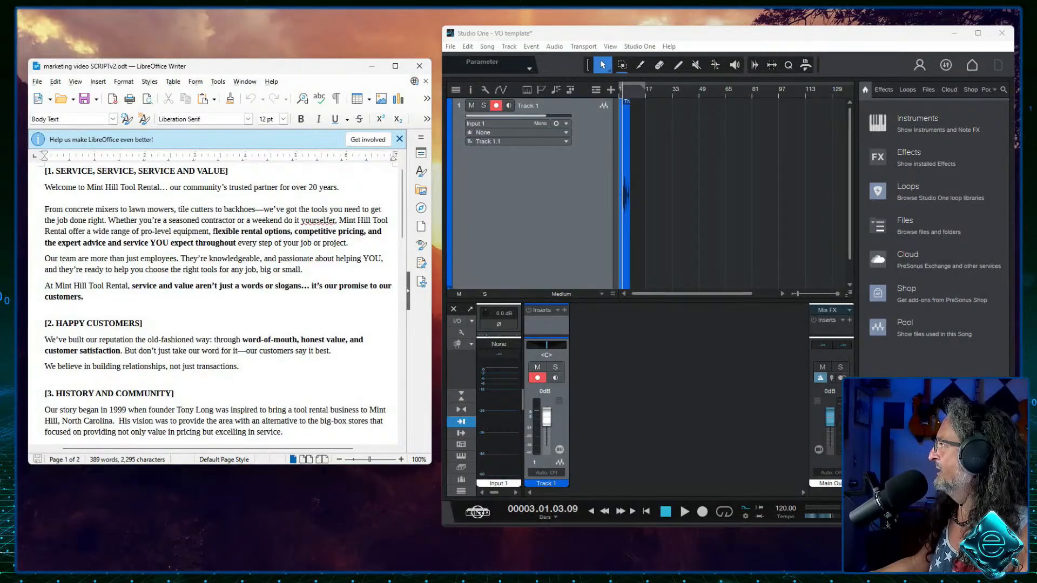
Step: Return the Studio One playhead to the song start and delete all the recorded test takes from Track 1
key("alt+Tab")
key("comma")
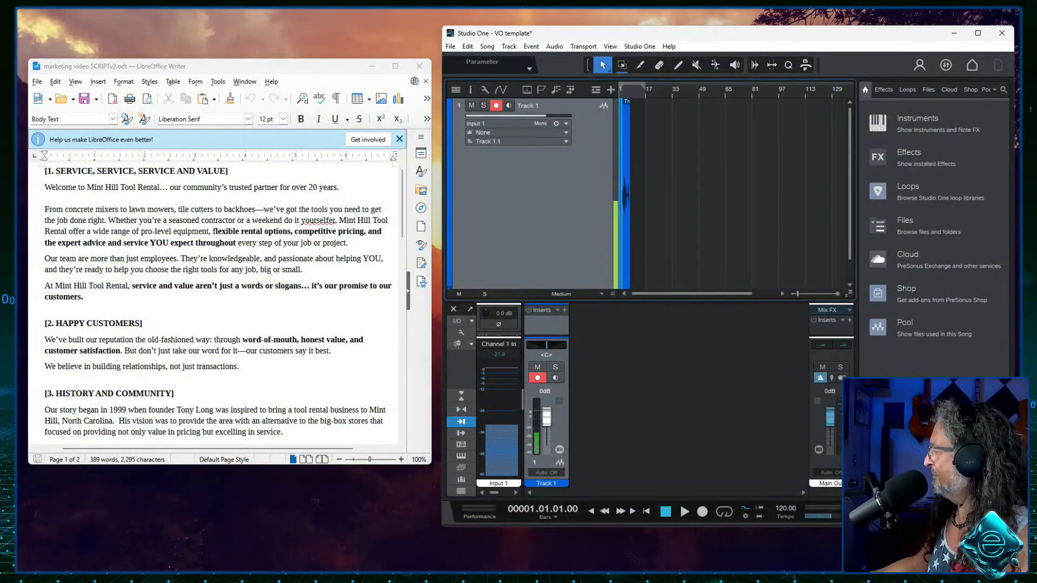
left_click_drag(720, 162, 619, 162)
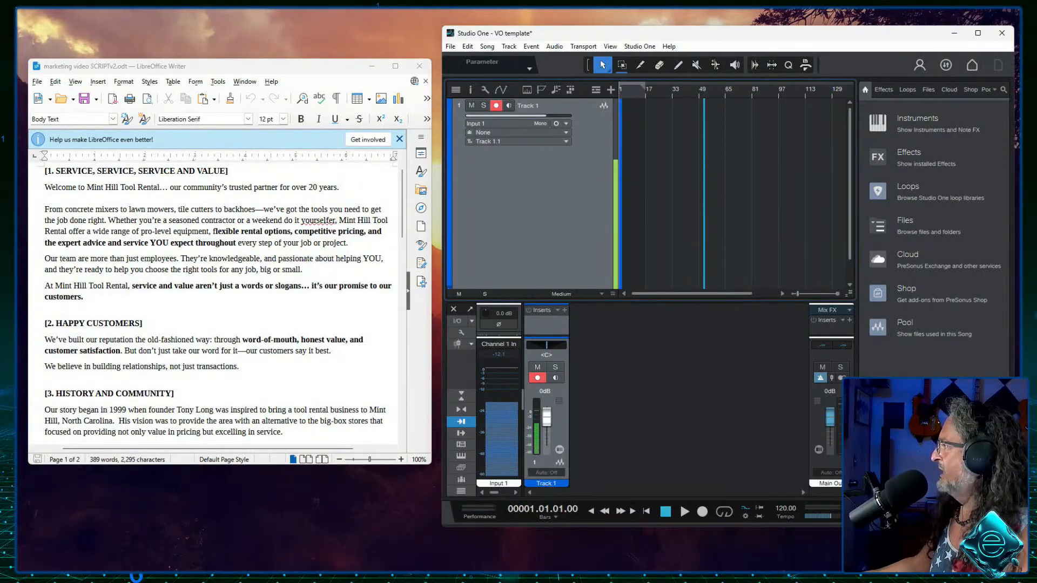
Step: Move the script window to the top edge of the desktop and extend its height to show more of the script
left_click_drag(300, 66, 17, 108)
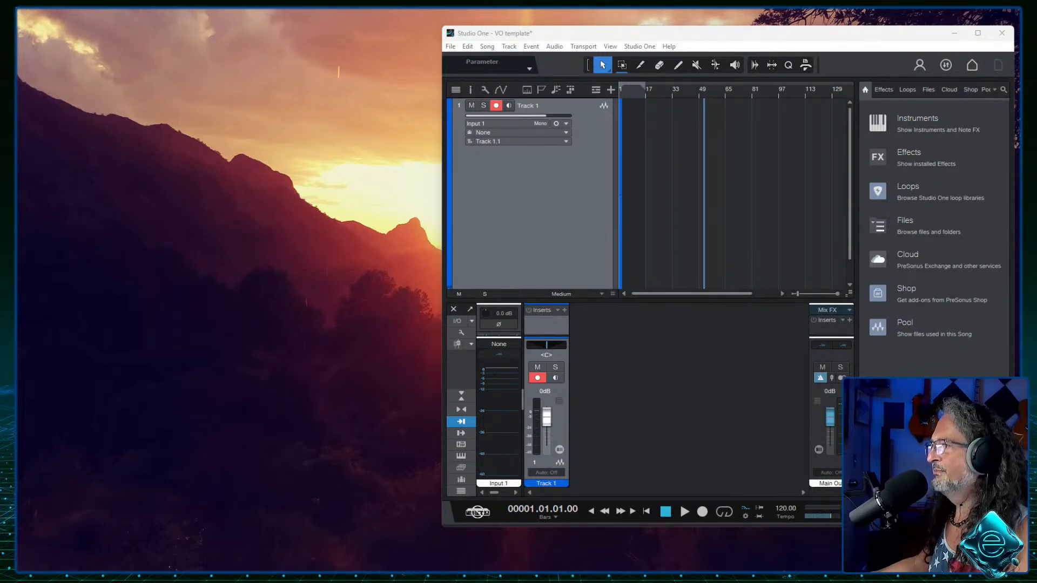
left_click_drag(16, 34, 212, 27)
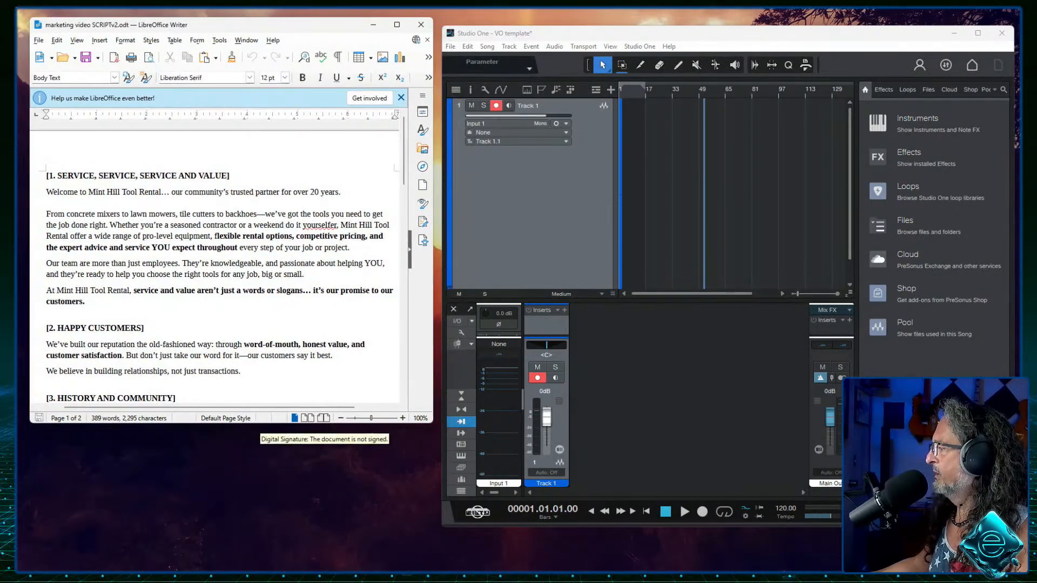
left_click_drag(271, 424, 272, 562)
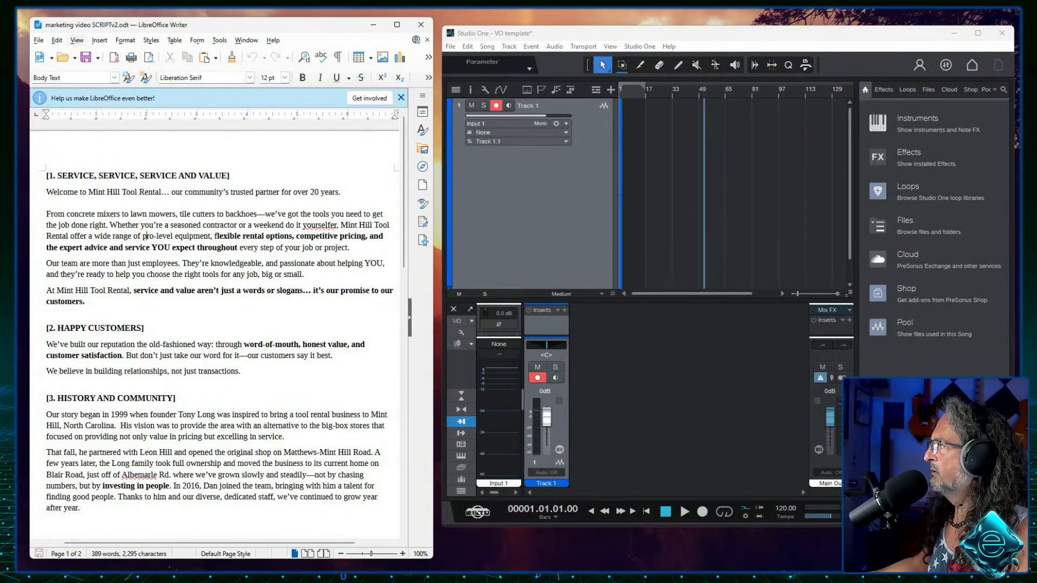
left_click(77, 40)
left_click(76, 40)
left_click_drag(403, 246, 404, 118)
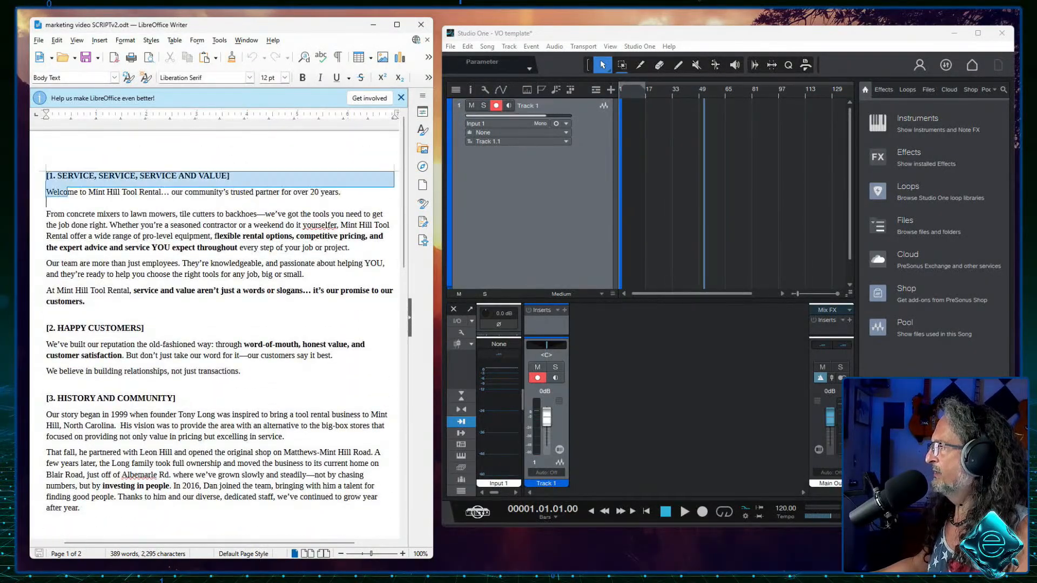
Step: Set the font size of the entire marketing script to 10.5 pt and check how much of it fits
key("ctrl+a")
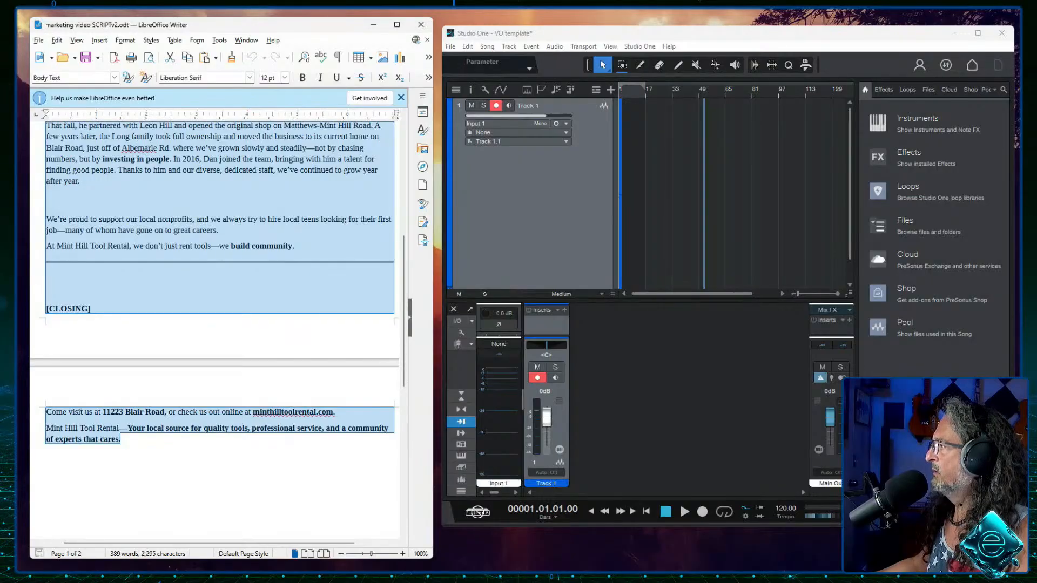
left_click(285, 77)
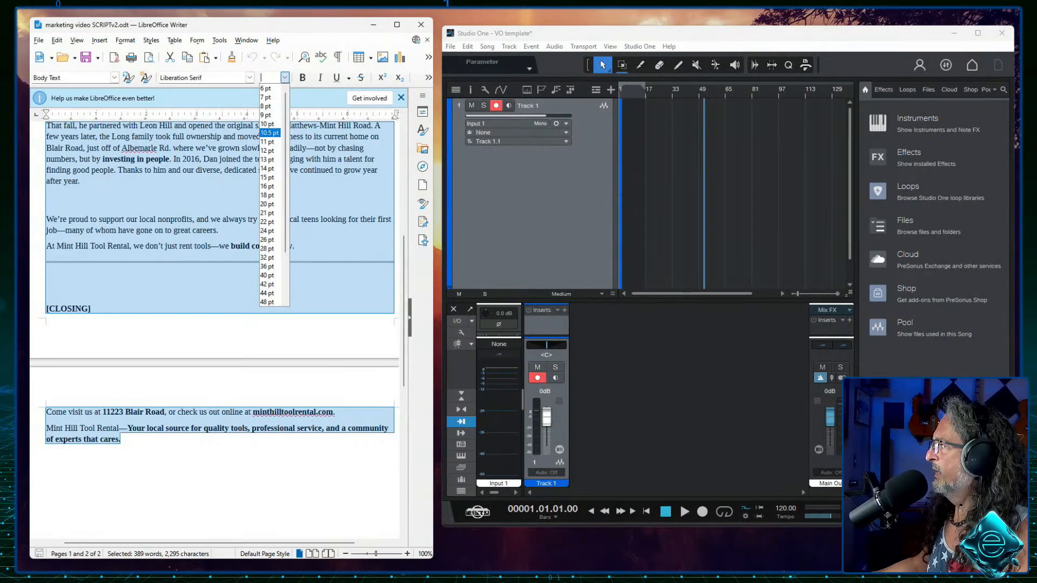
left_click(270, 132)
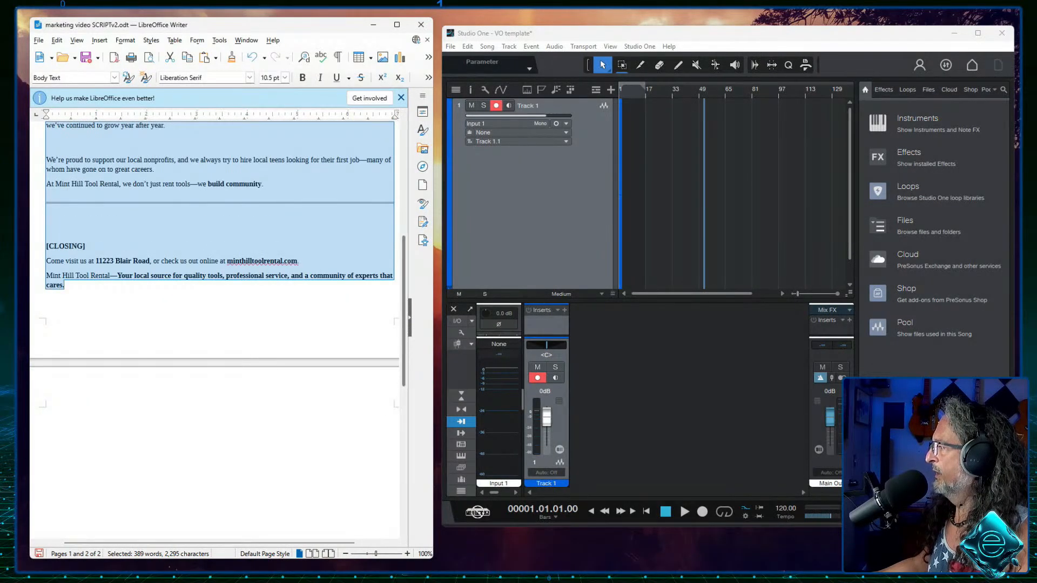
left_click_drag(402, 319, 403, 200)
scroll(409, 318, "down", 3)
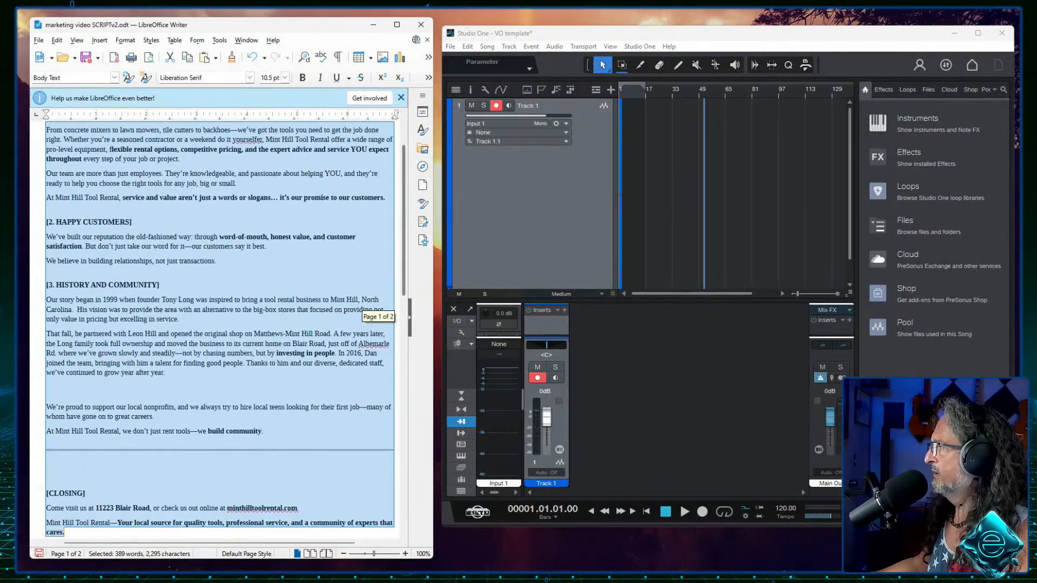
scroll(409, 317, "up", 3)
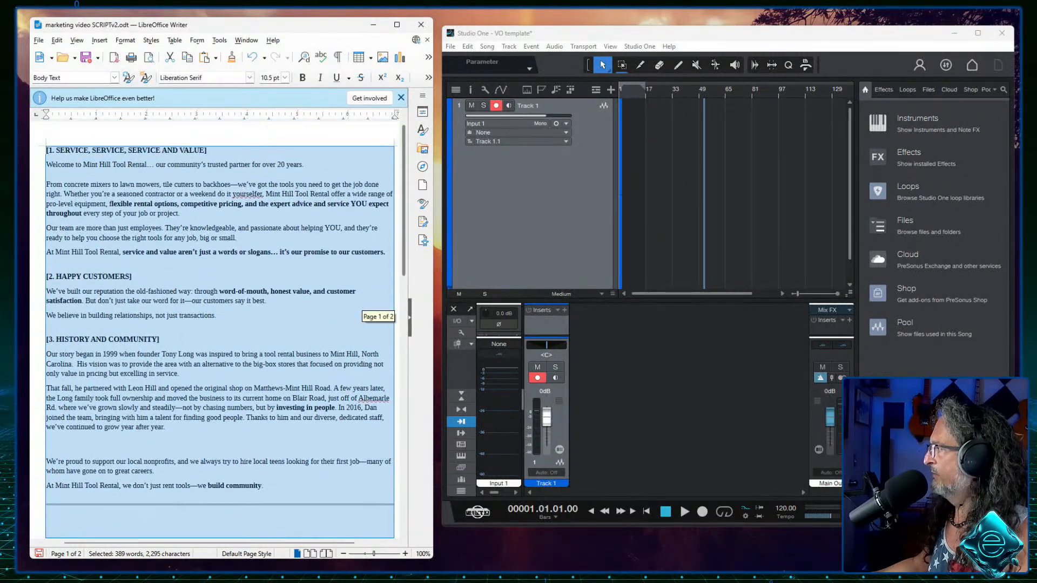
Step: Widen the script window and set the font size of the whole selected script to 10 pt
left_click_drag(436, 212, 459, 180)
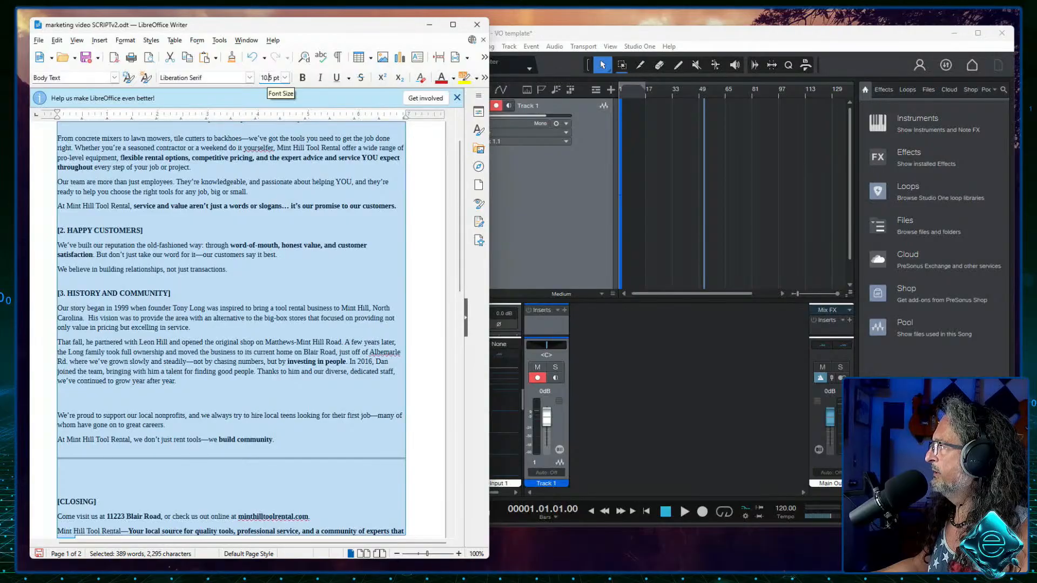
left_click(266, 78)
type("10")
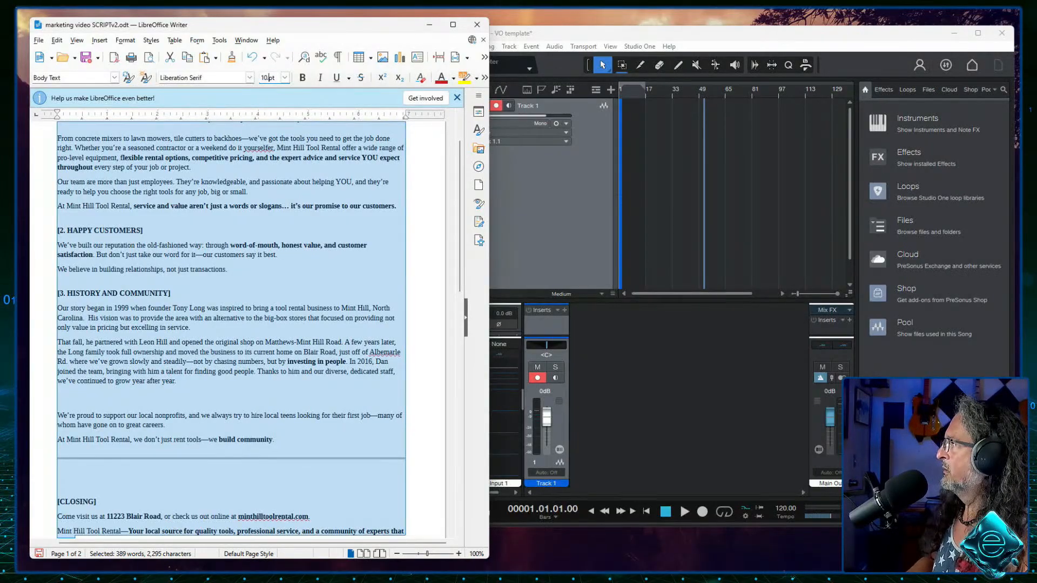
key("Return")
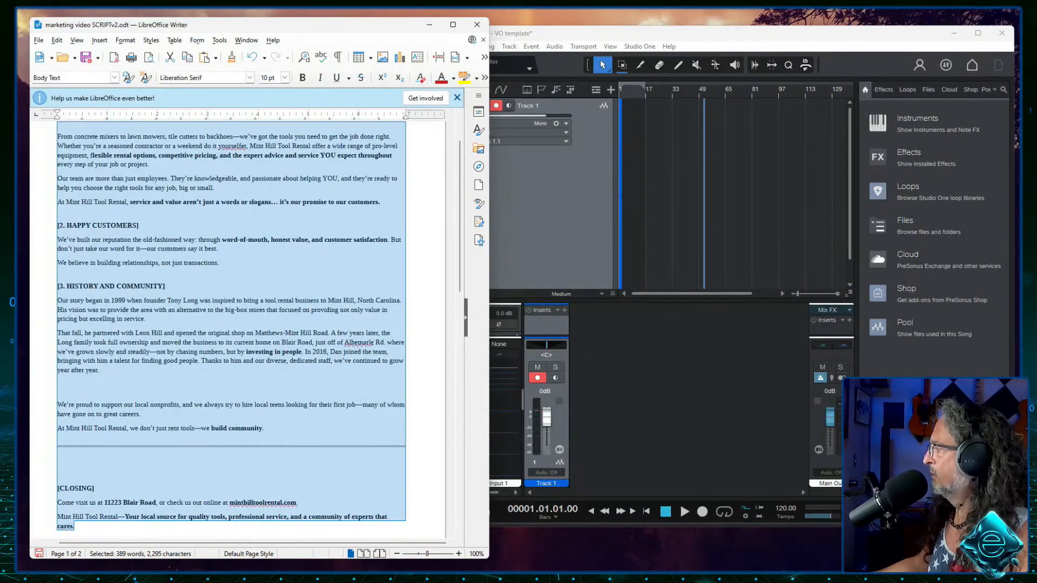
left_click_drag(459, 281, 460, 273)
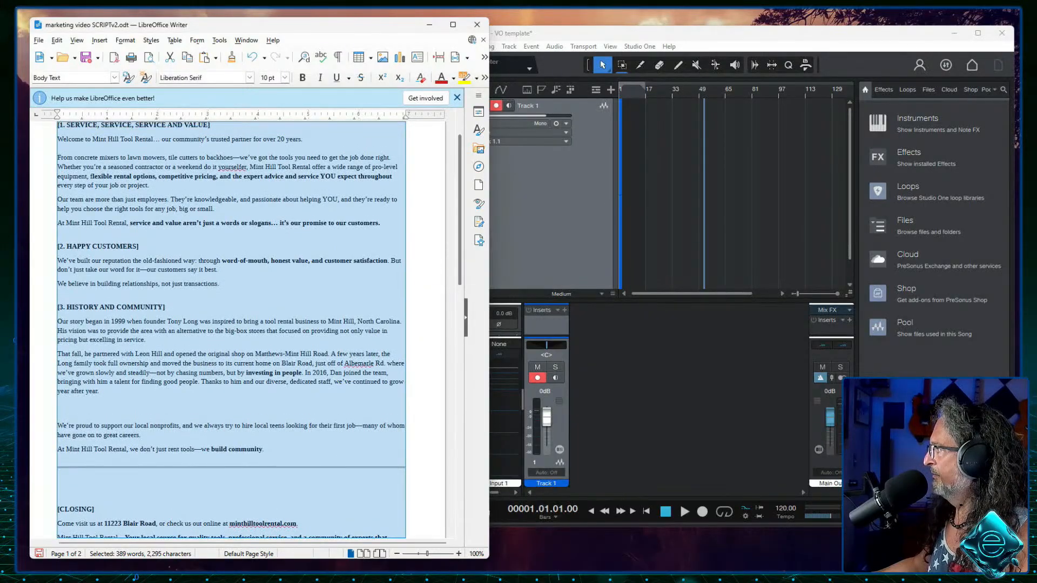
Step: Record the full script narration on Track 1 from the song start to about bar 116, advancing the script to its closing section
key("alt+Tab")
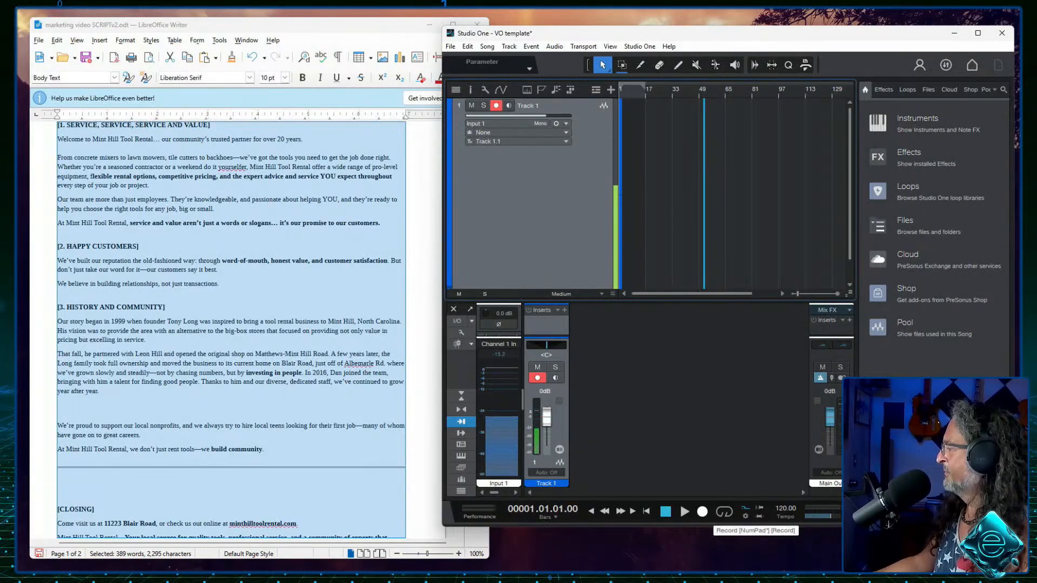
left_click(702, 510)
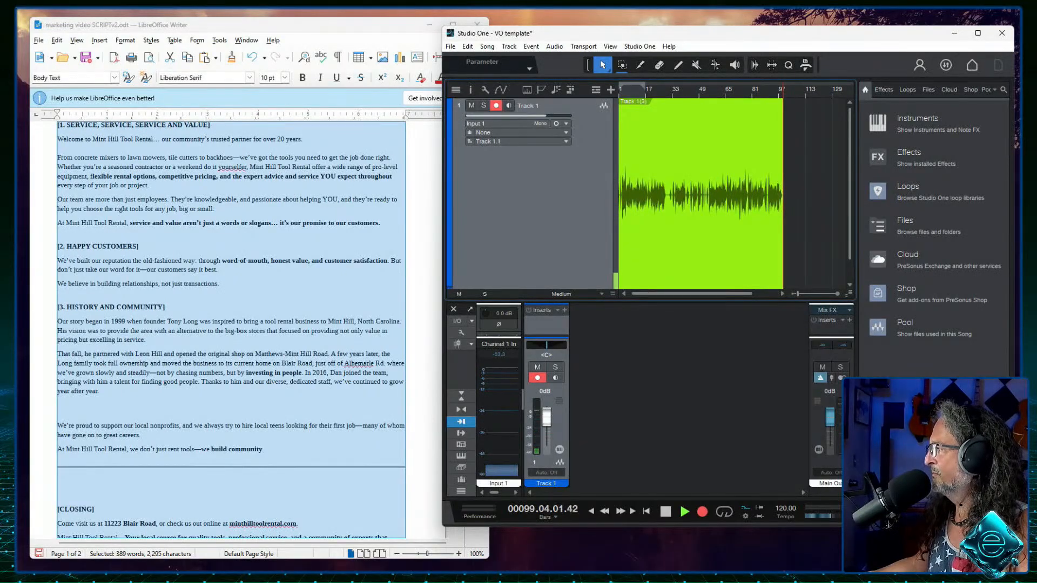
scroll(232, 324, "down", 5)
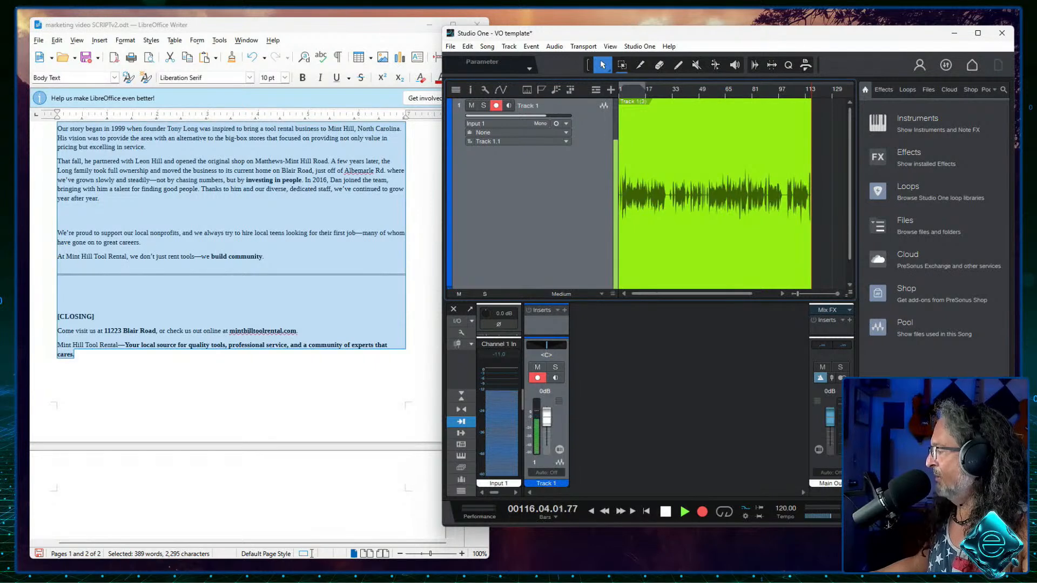
key("space")
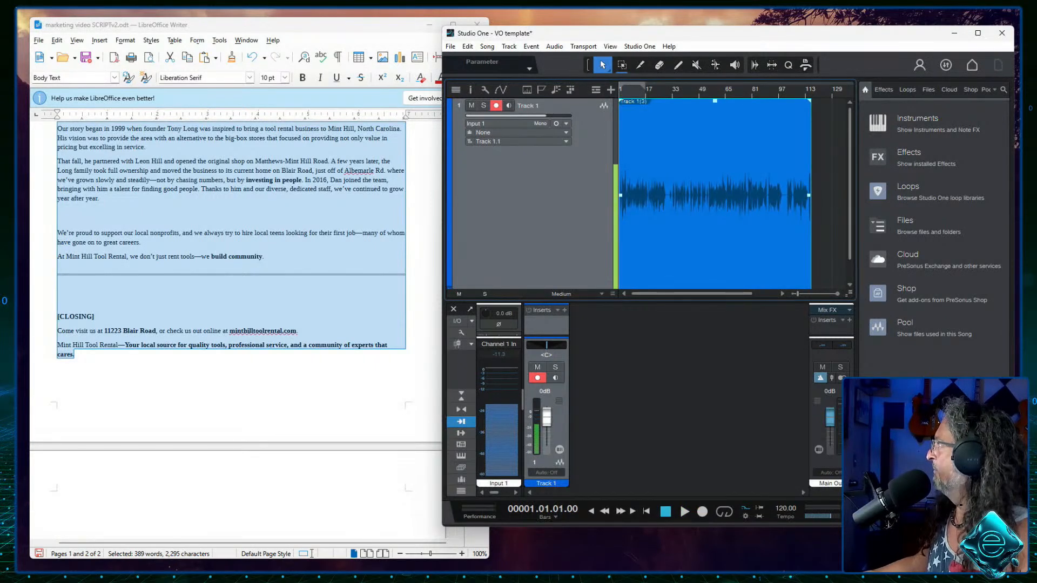
Step: Maximize the Studio One window and save the VO template song with the new narration take
left_click(977, 32)
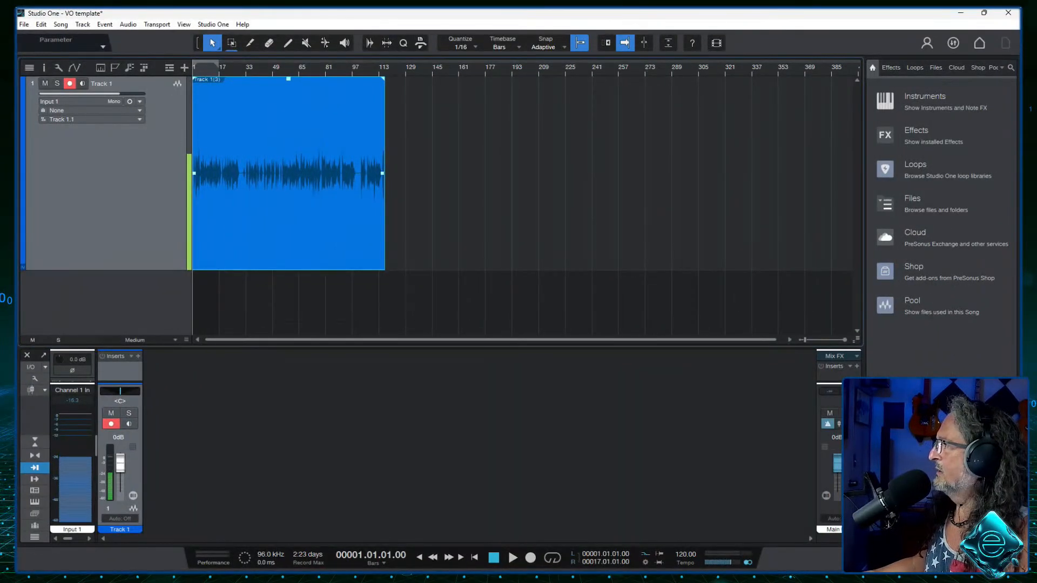
key("alt+f")
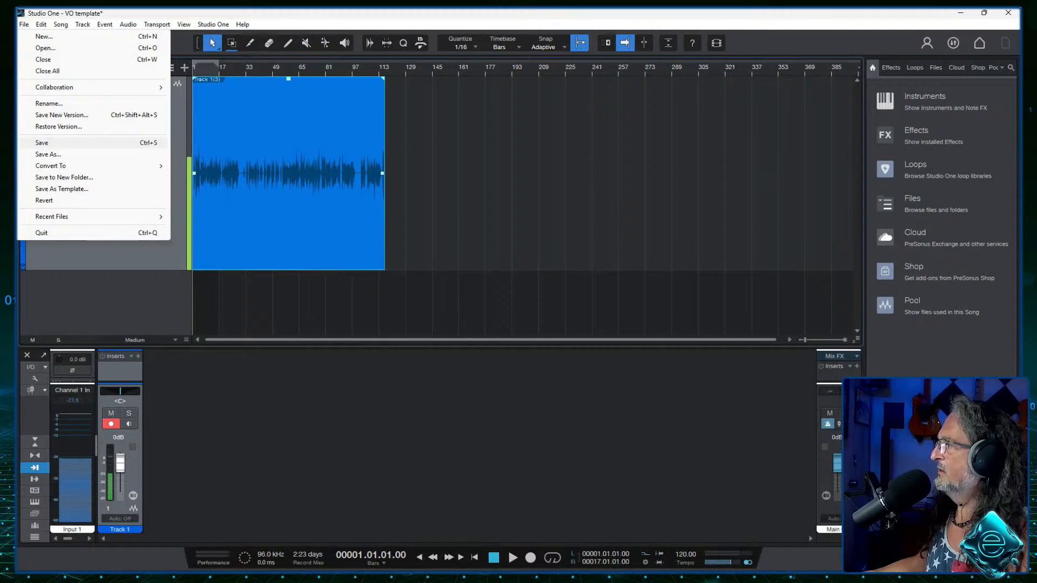
key("Return")
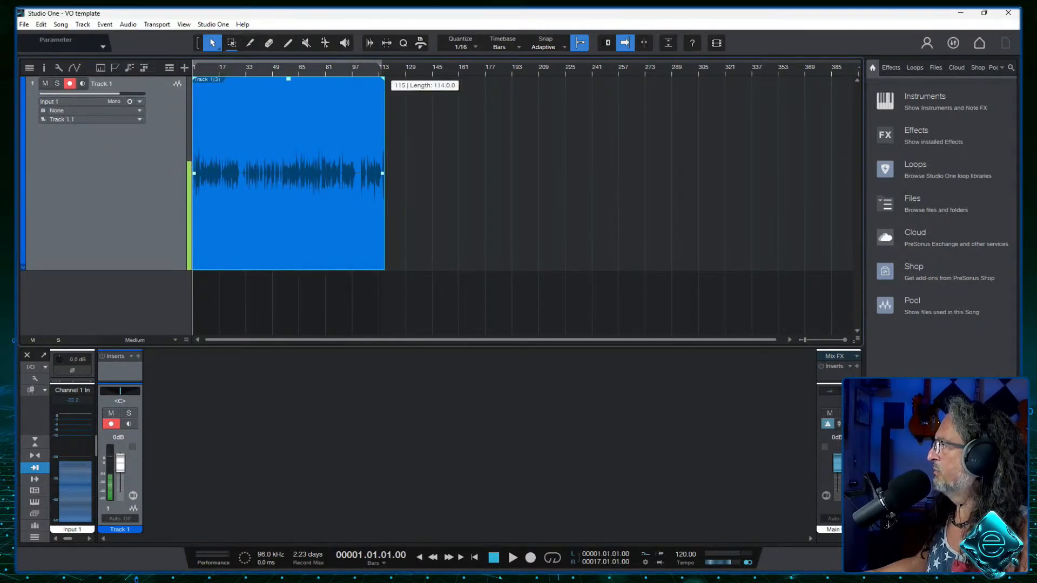
Step: Set the loop range to run from the song start to bar 118 and open the mixdown export settings
left_click_drag(385, 64, 386, 65)
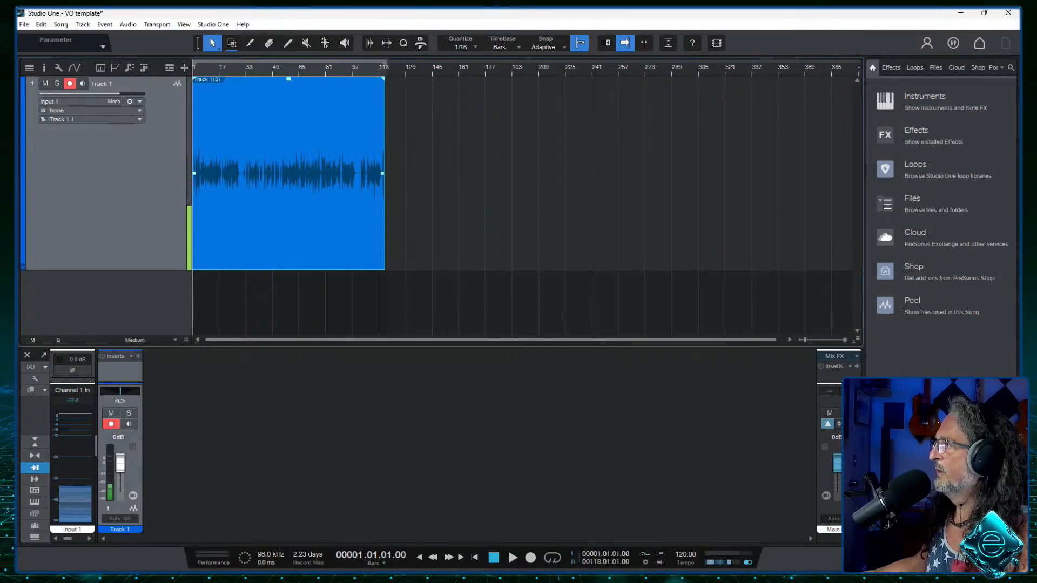
left_click(24, 24)
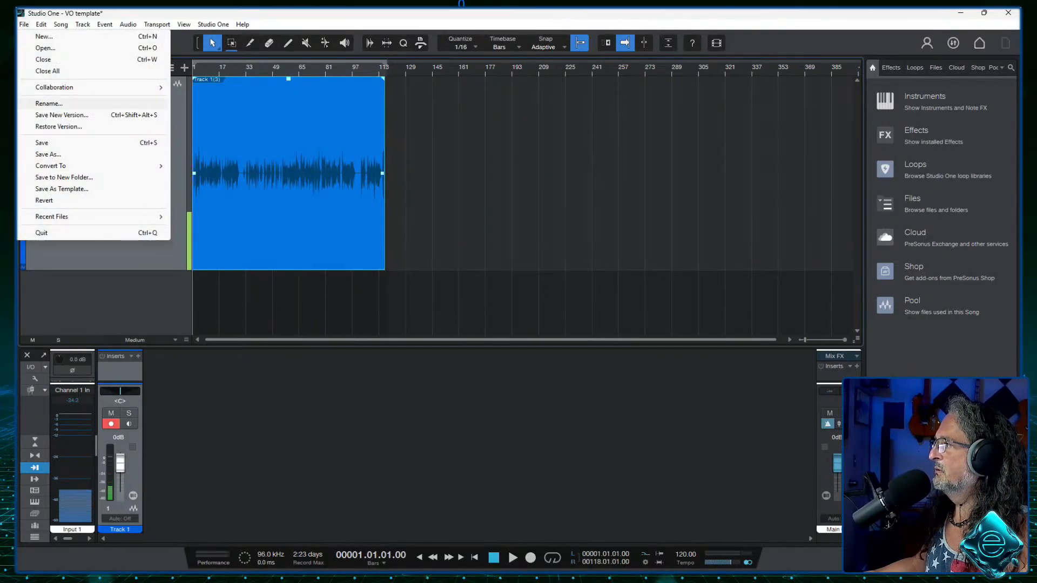
mouse_move(60, 25)
key("Up")
key("Up")
key("Up")
key("Up")
key("Up")
key("Up")
key("Up")
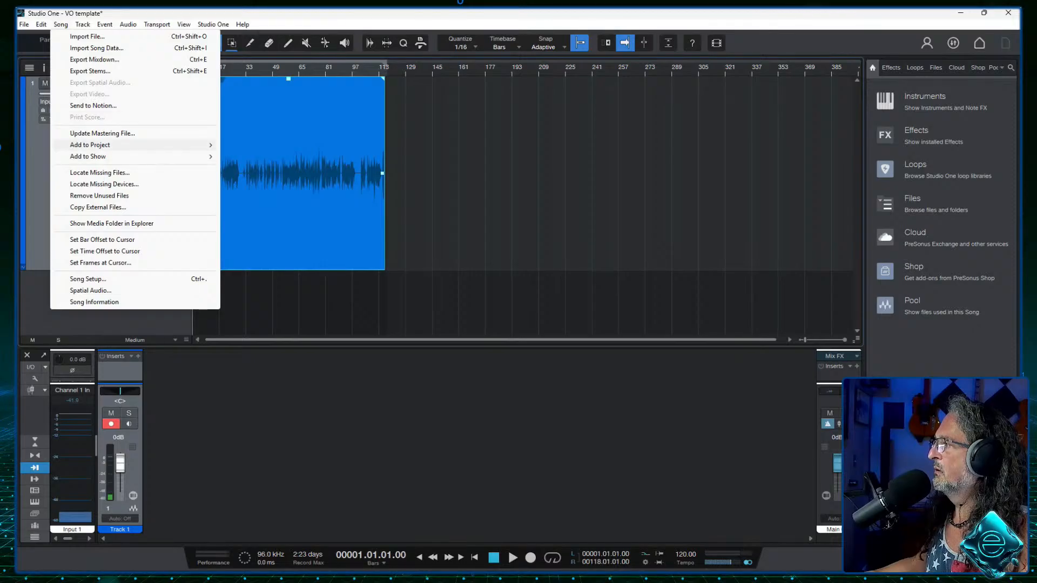
key("Down")
key("Return")
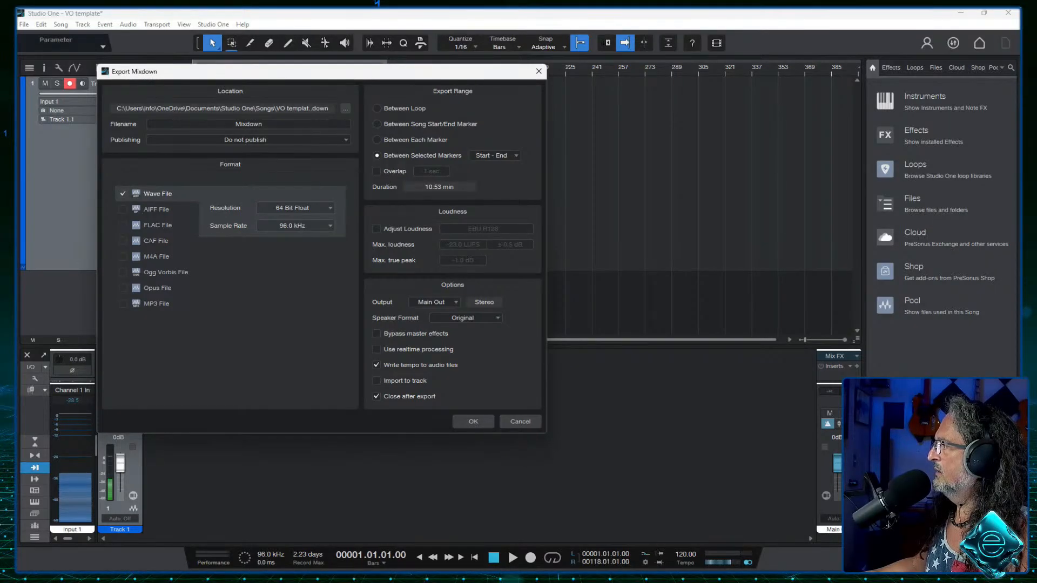
Step: Browse for the mixdown's export location to the marketing vid folder under D: > EM BIZ > Clients > mint hill tool rental
left_click(345, 108)
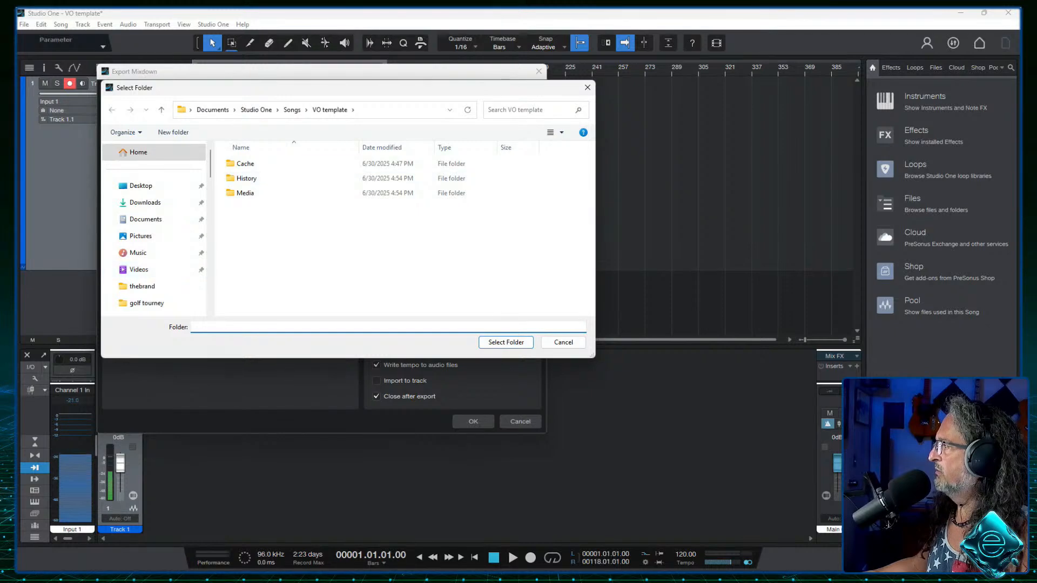
scroll(154, 227, "down", 10)
scroll(154, 226, "up", 4)
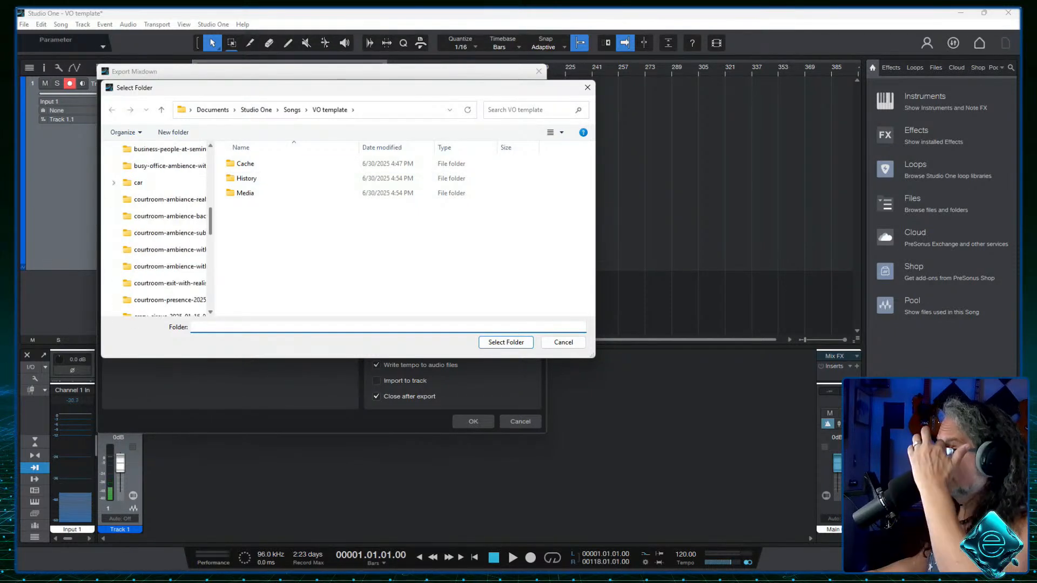
scroll(156, 227, "up", 2)
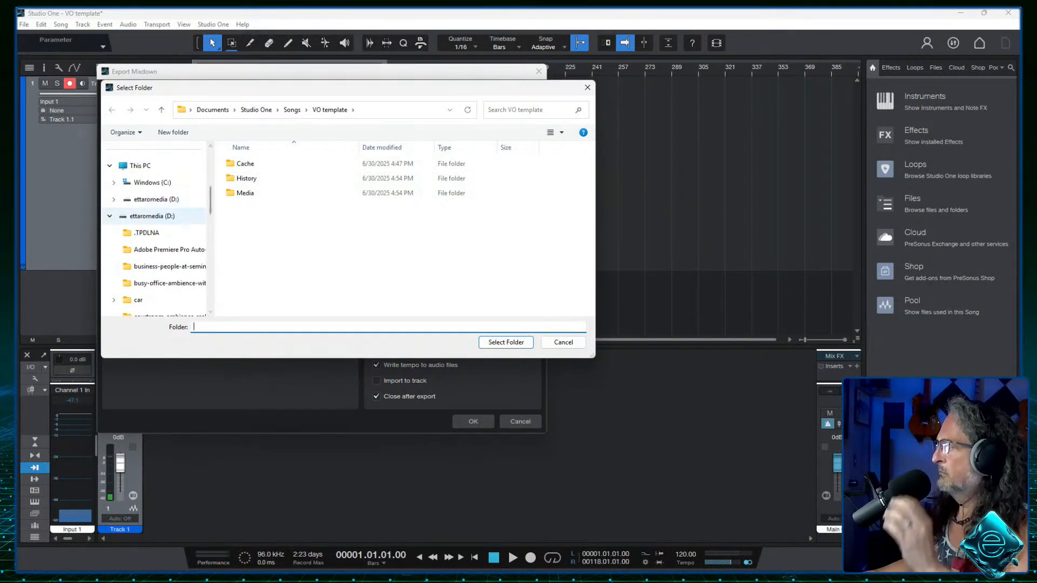
double_click(154, 216)
scroll(402, 229, "down", 10)
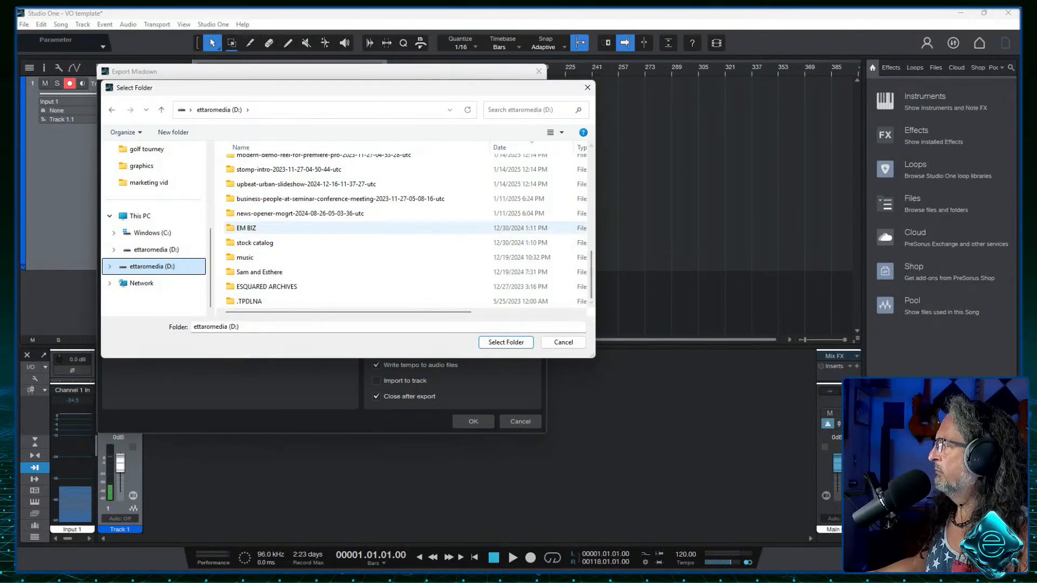
double_click(247, 228)
double_click(246, 164)
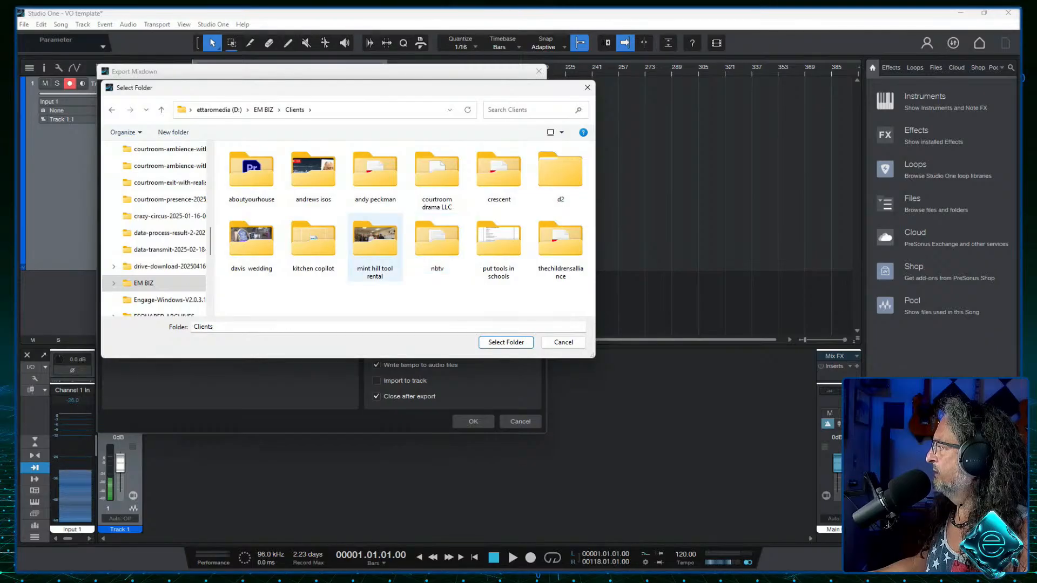
double_click(375, 243)
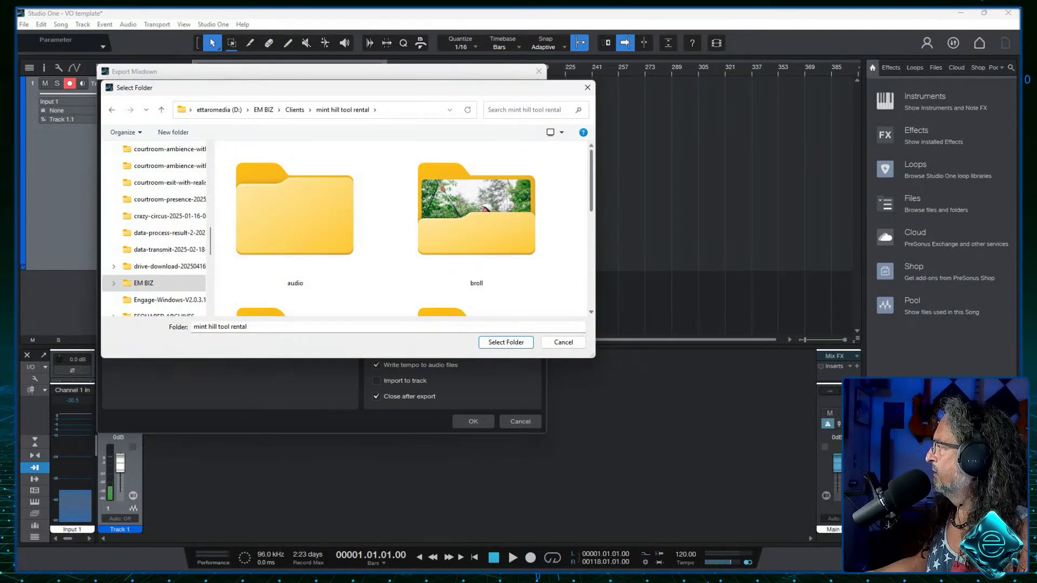
scroll(476, 205, "down", 3)
left_click(476, 194)
double_click(476, 193)
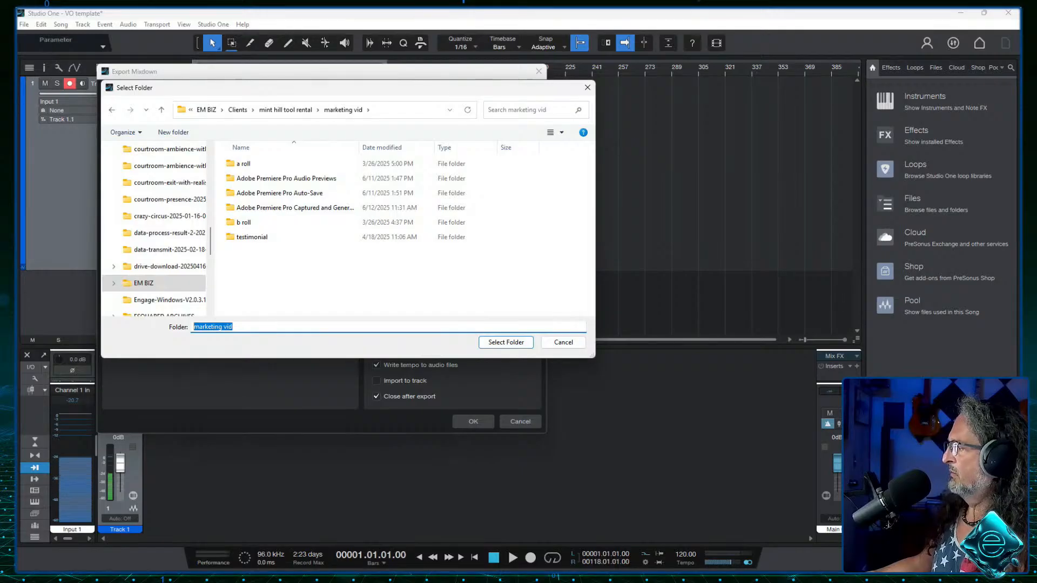
Step: Compose and copy the name "marketing vid FINAL VO", clear it from the folder name, and accept marketing vid as the export location
left_click(232, 326)
type("FiNAL ")
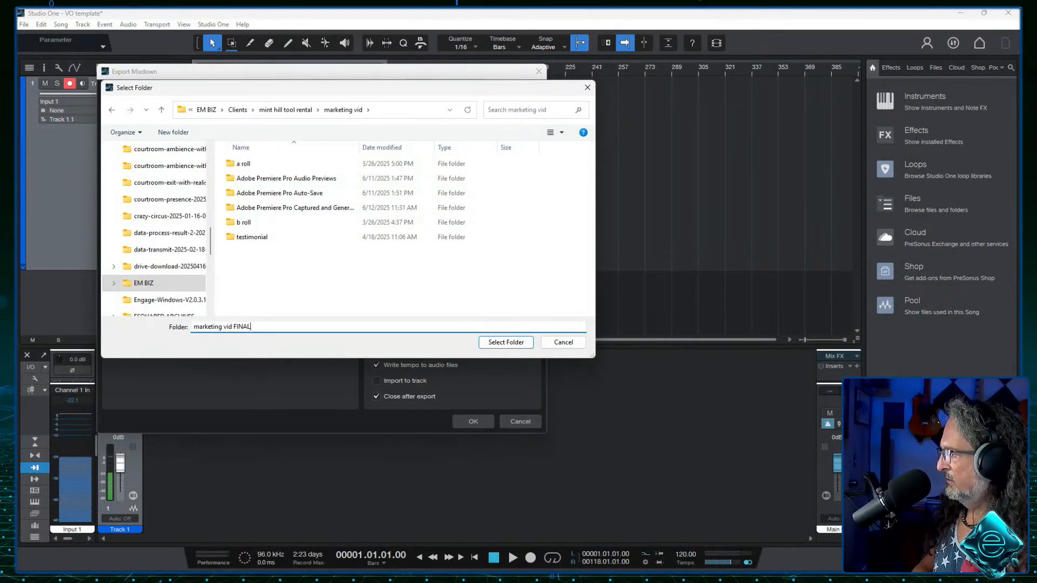
type("VO")
key("ctrl+a")
key("ctrl+c")
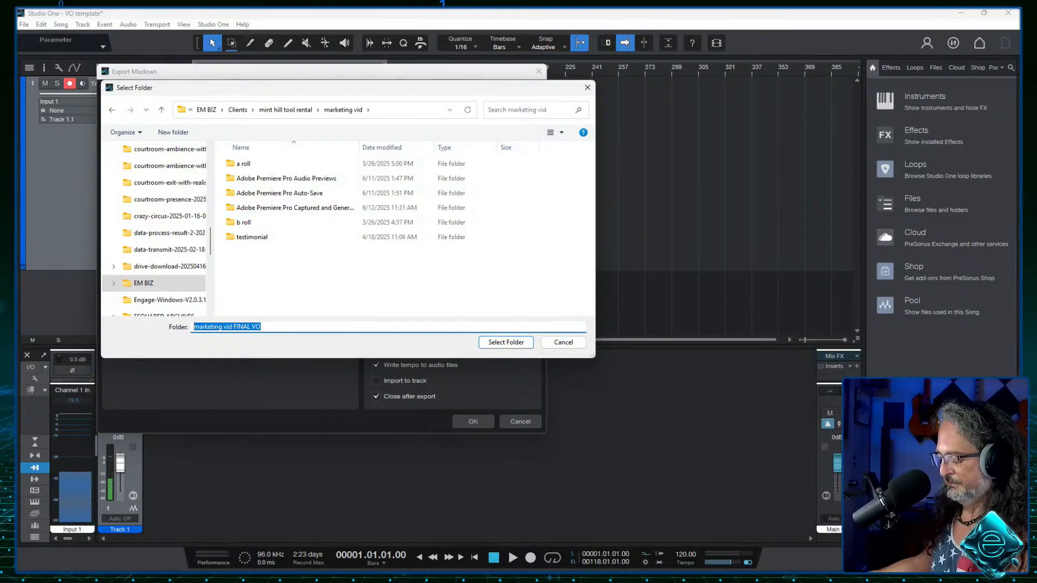
key("BackSpace")
key("Return")
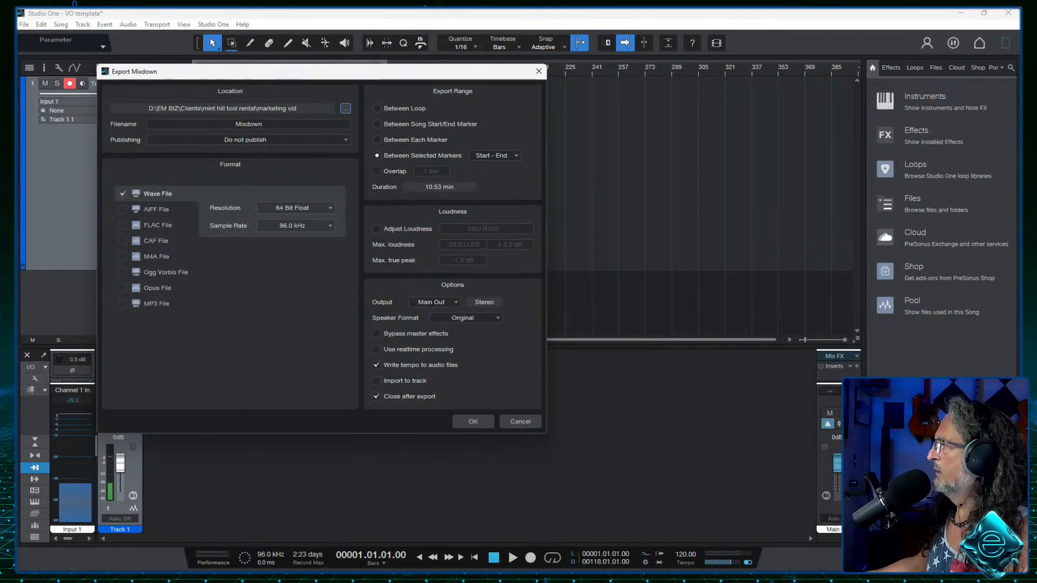
Step: Name the mixdown "marketing vid FINAL VO" and export it as a Wave file covering the range between the loop markers
left_click(248, 124)
key("ctrl+v")
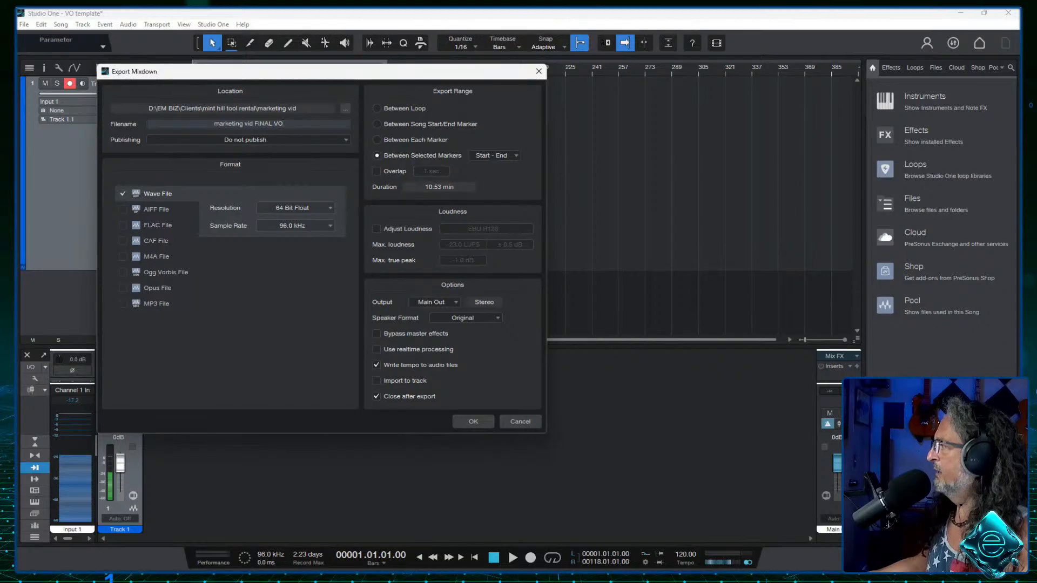
key("Return")
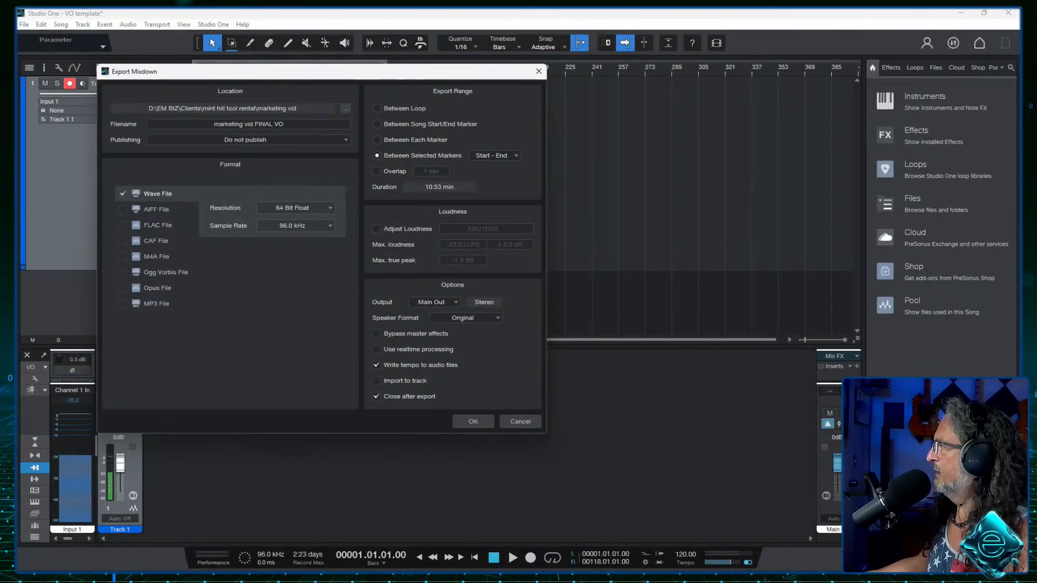
left_click(376, 108)
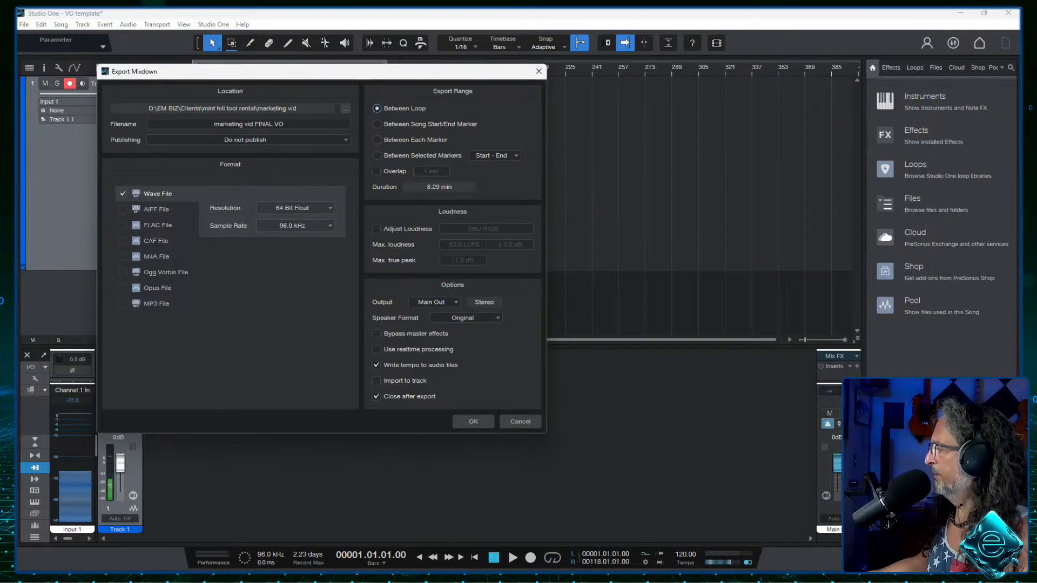
key("Return")
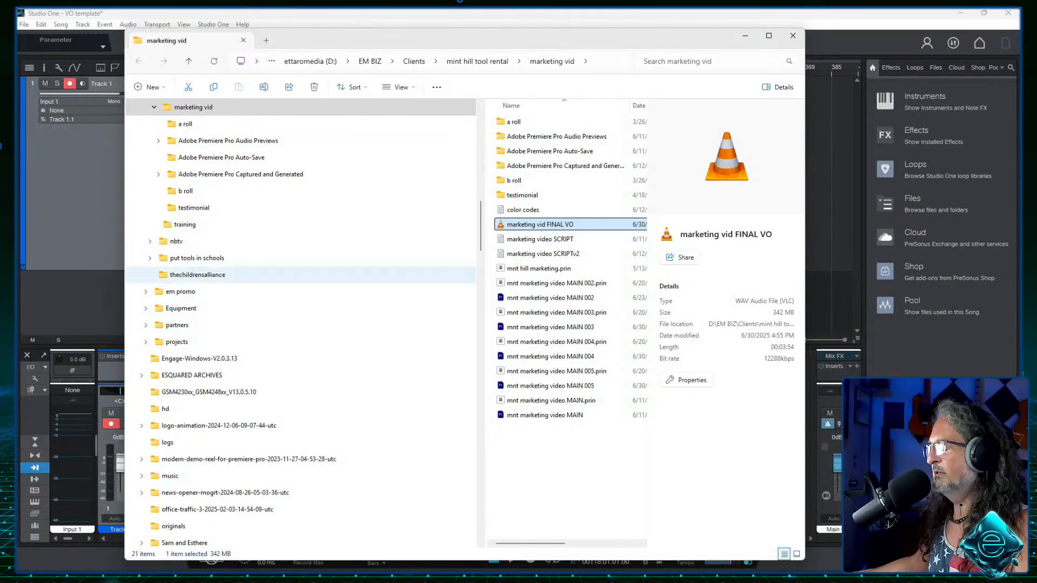
Step: Launch Adobe Premiere Pro 2025 and enlarge the timeline panel of the mnt marketing video MAIN 005 project
left_click(93, 560)
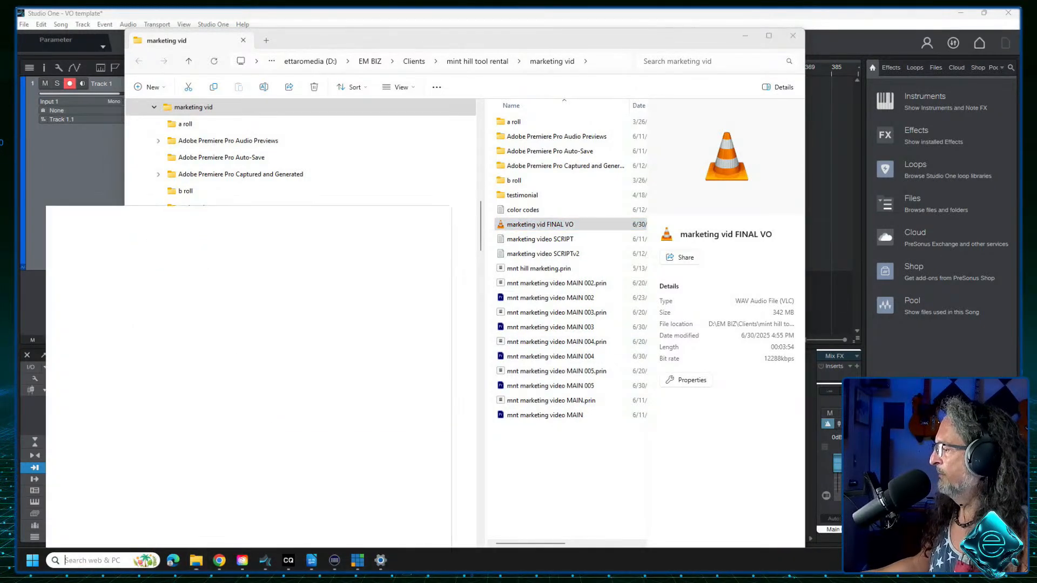
type("premiere")
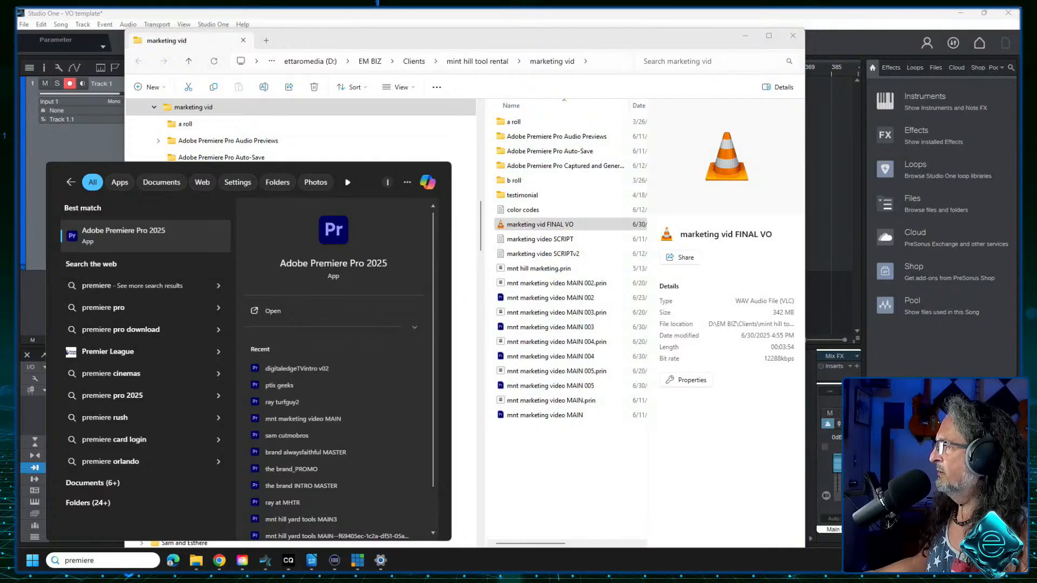
key("Return")
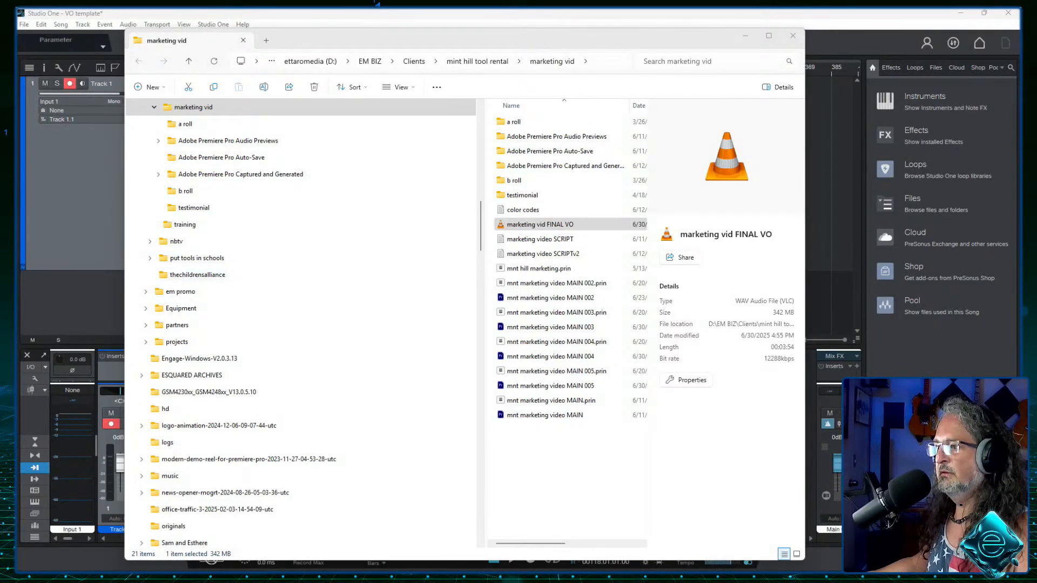
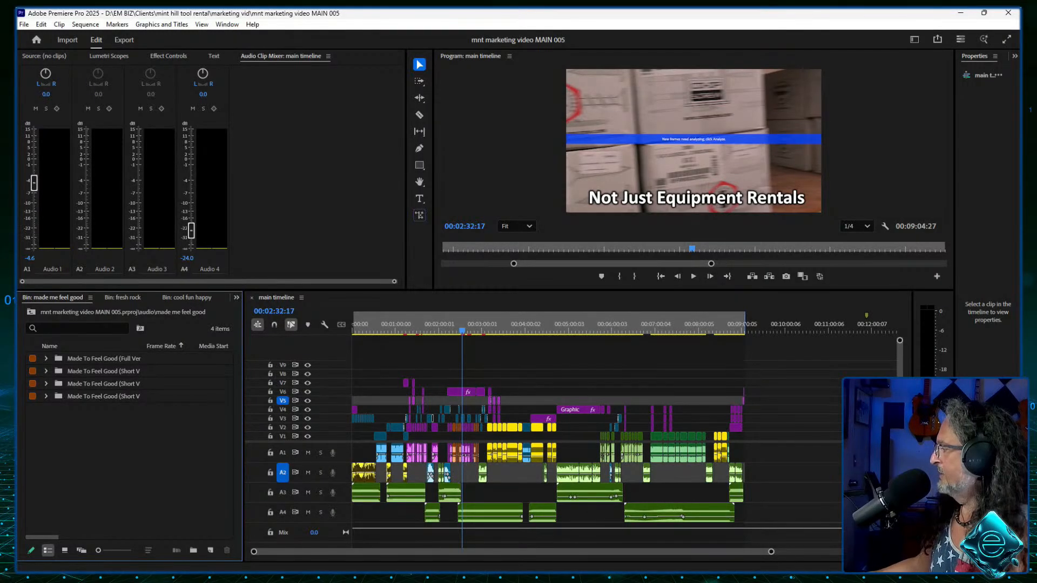
left_click_drag(244, 421, 168, 421)
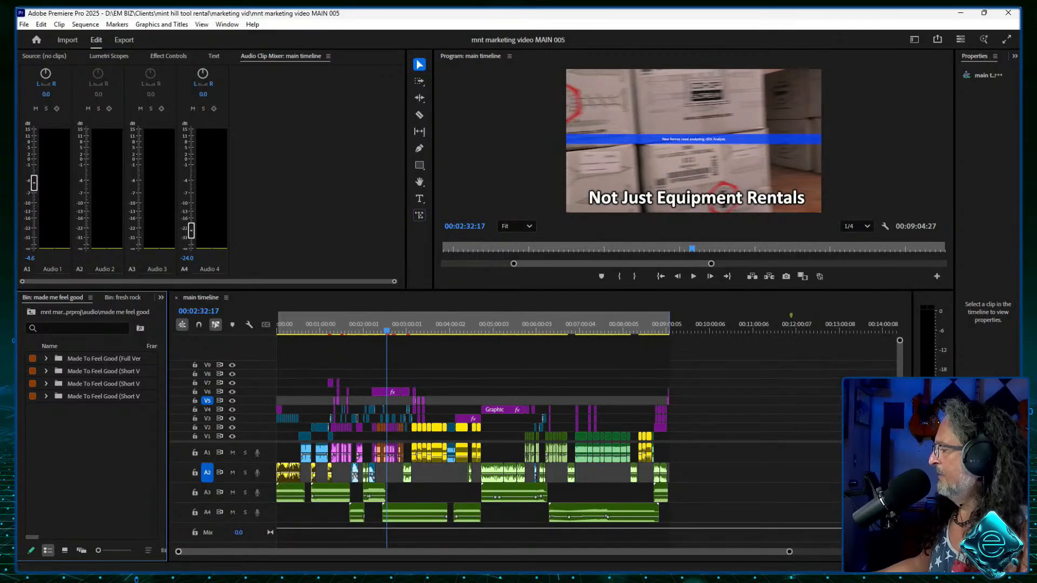
left_click_drag(789, 552, 651, 551)
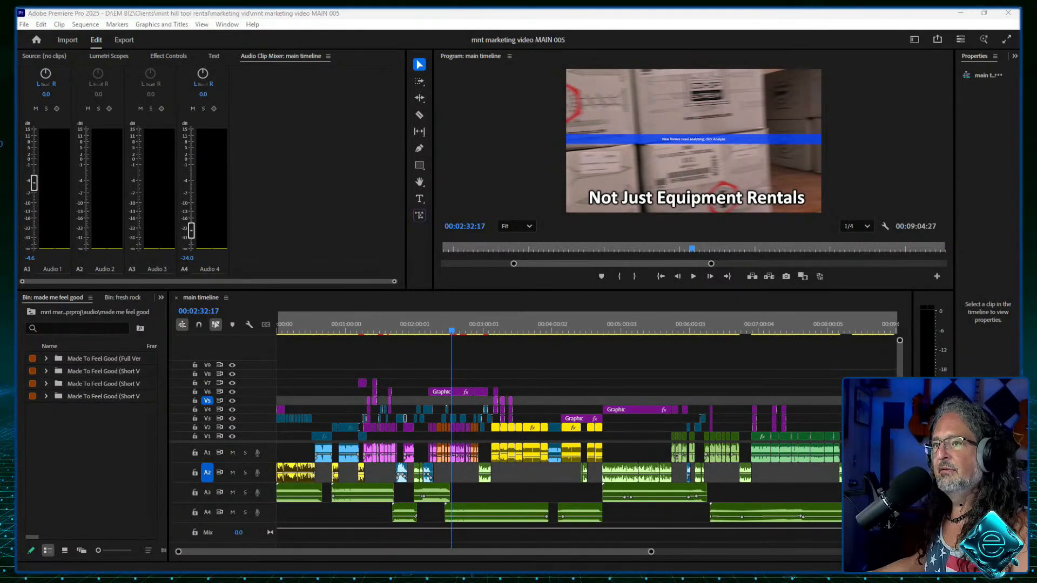
Step: Bring up the video mixer's Input 4 Blank settings, enlarge the window and examine the input's layer setup
left_click_drag(0, 82, 487, 53)
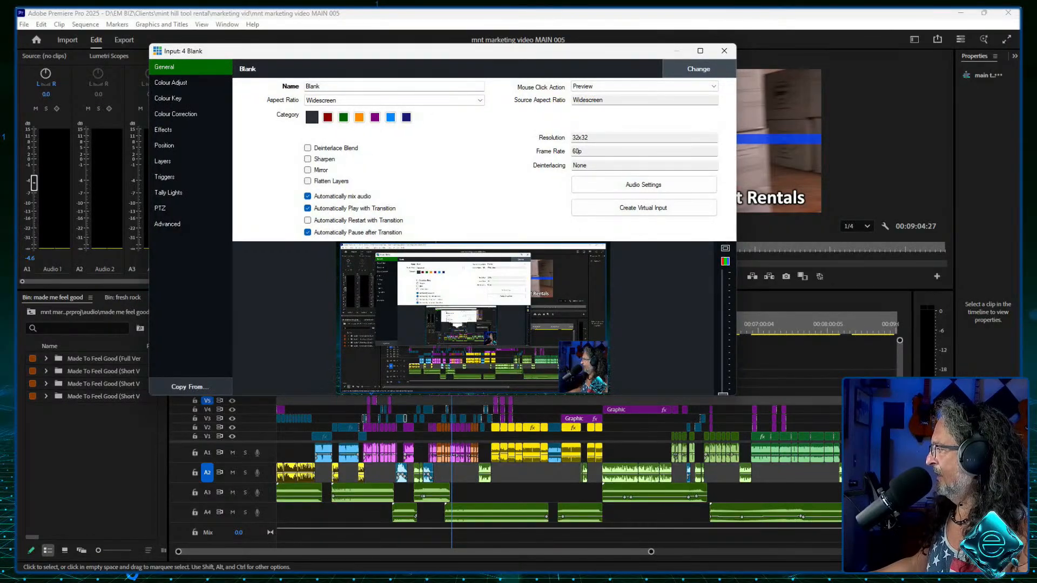
left_click_drag(626, 395, 627, 556)
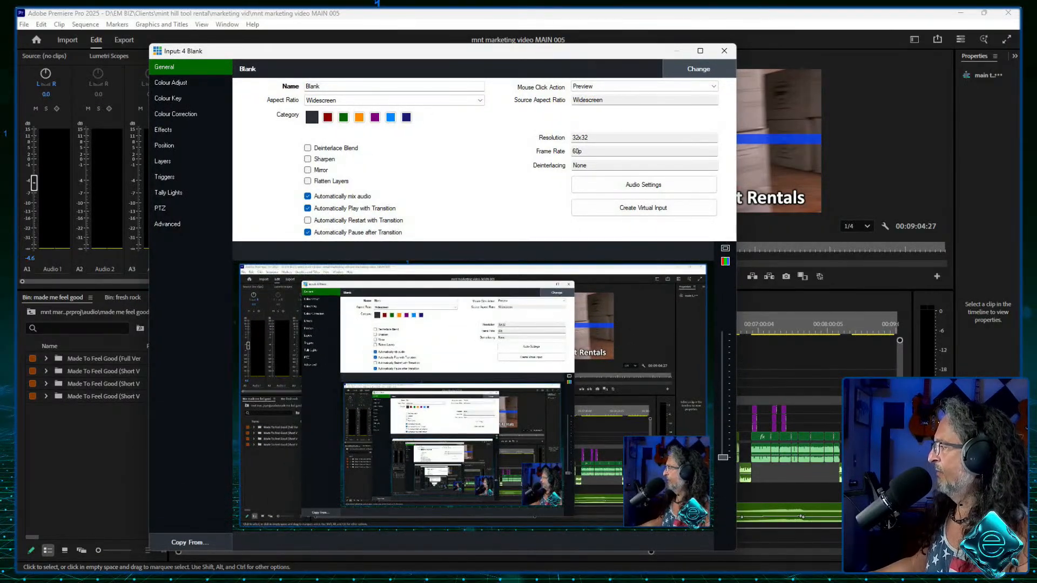
left_click(163, 161)
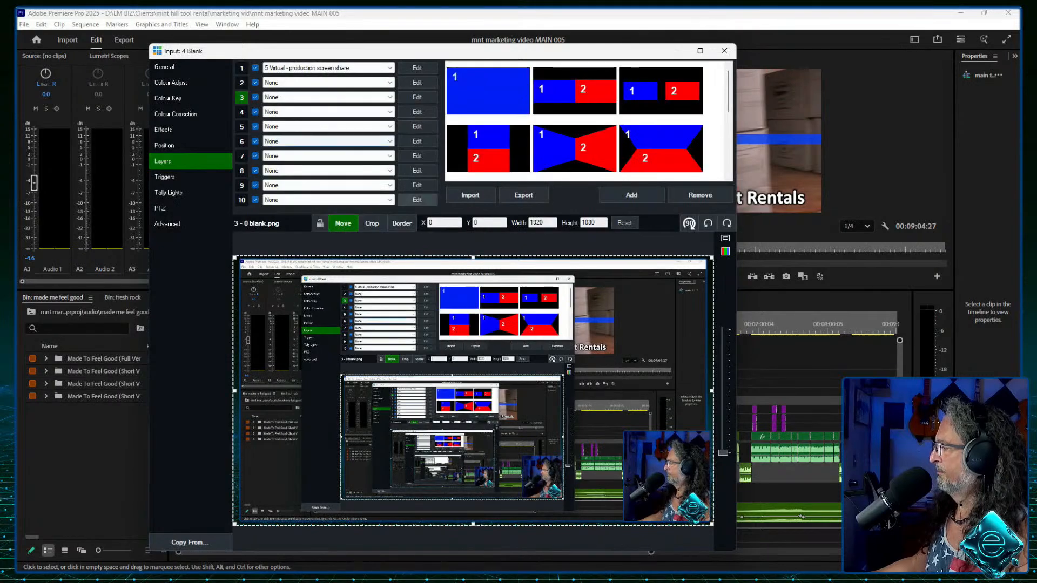
left_click_drag(607, 50, 0, 78)
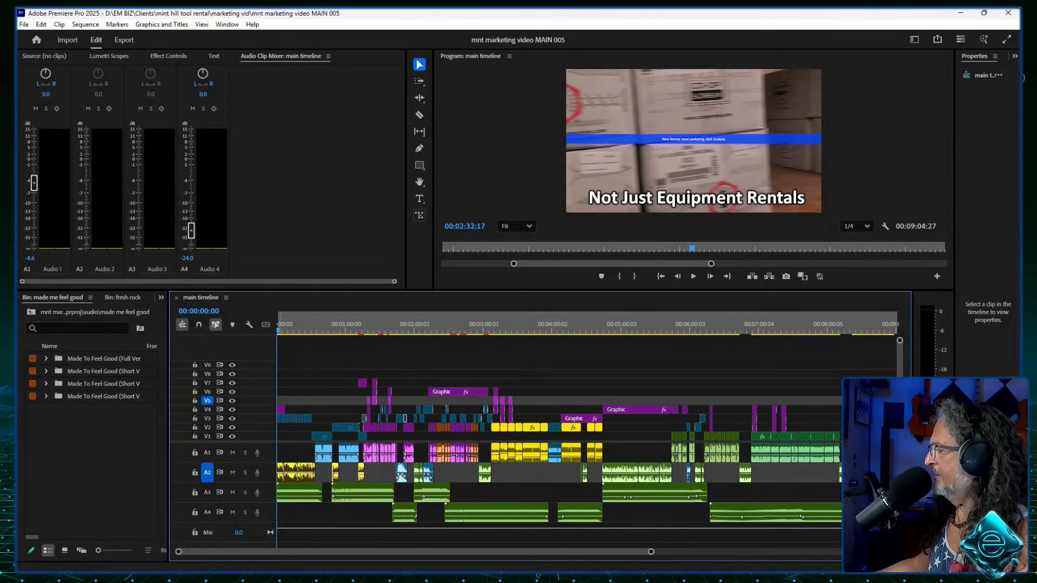
Step: Play the main timeline from its start through about the first ten seconds to review the opening's existing voice-over
key("Home")
left_click_drag(650, 552, 228, 551)
left_click(694, 276)
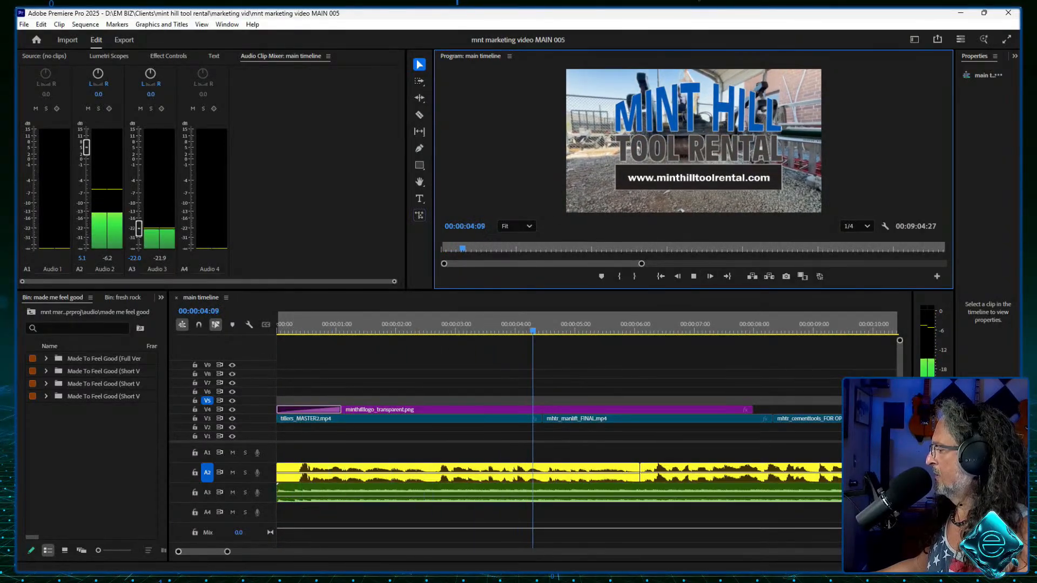
key("minus")
key("minus")
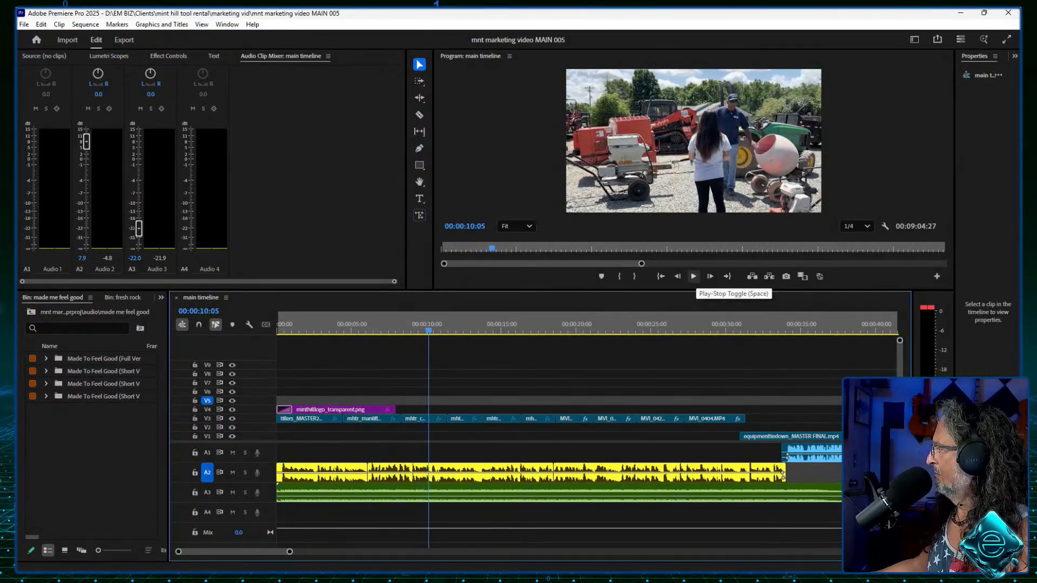
left_click(693, 276)
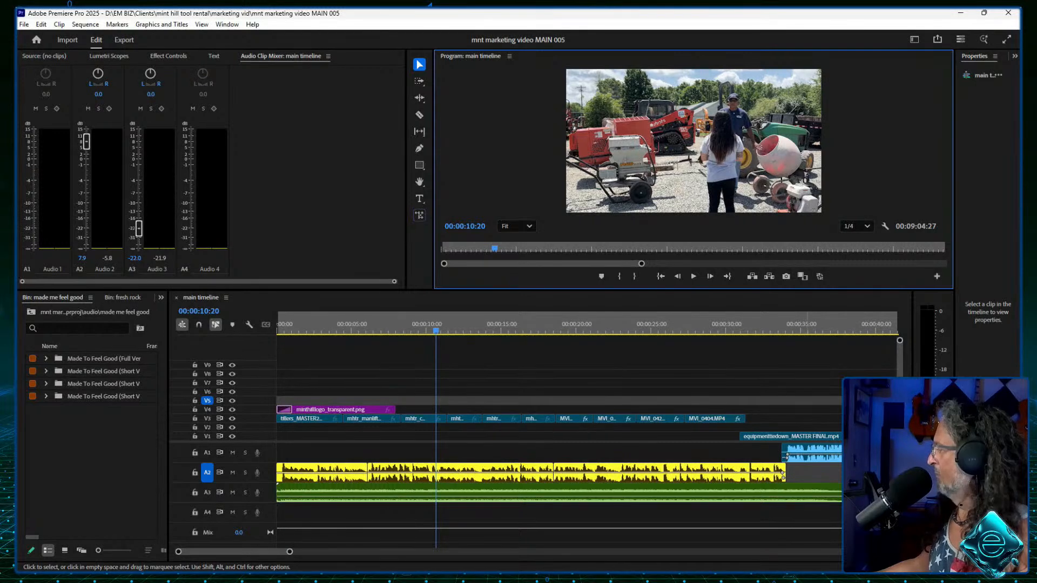
Step: Delete all the yellow voice-over clips on audio track A2 in the opening section, from the sequence start to about 34 seconds
left_click_drag(803, 471, 324, 478)
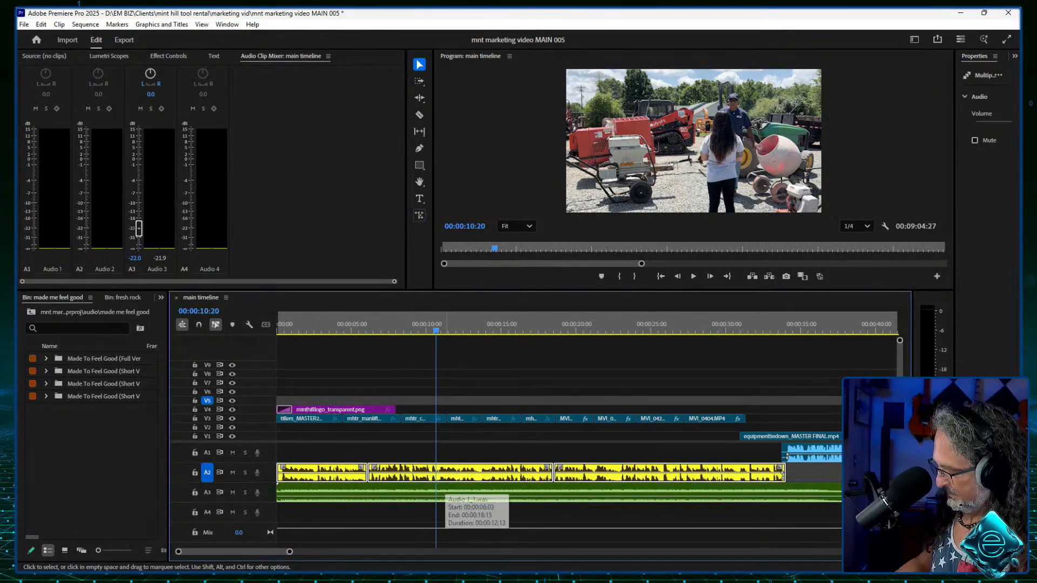
key("Delete")
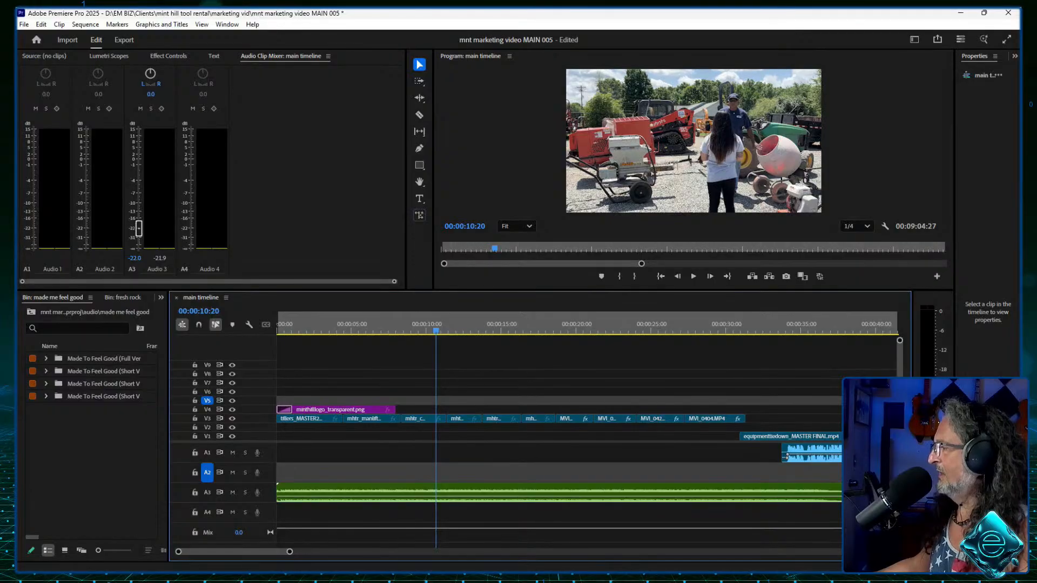
Step: Switch the bin view to the mnt marketing video MAIN 005 project and open its audio bin
left_click(160, 297)
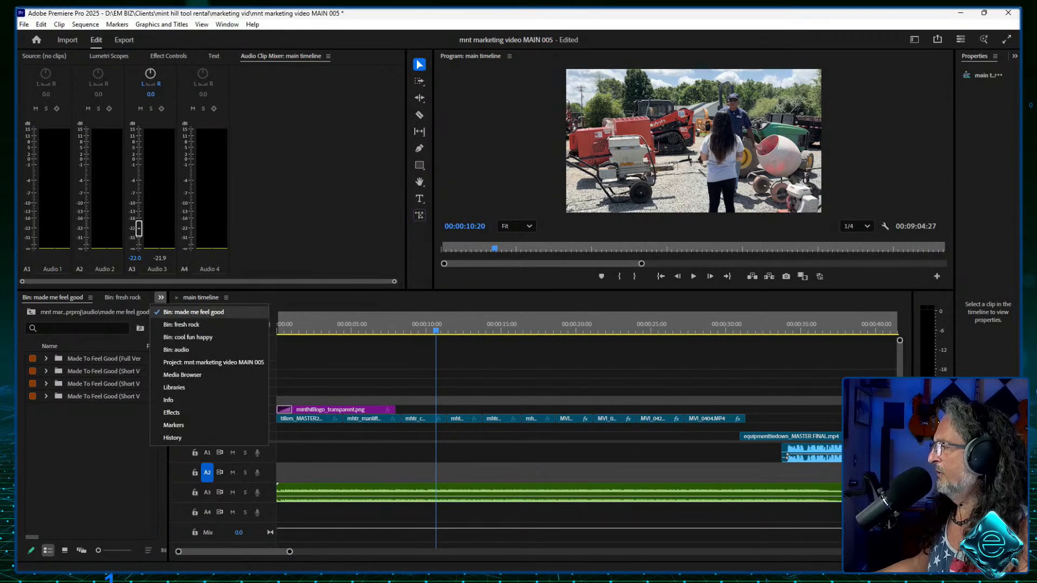
left_click(214, 362)
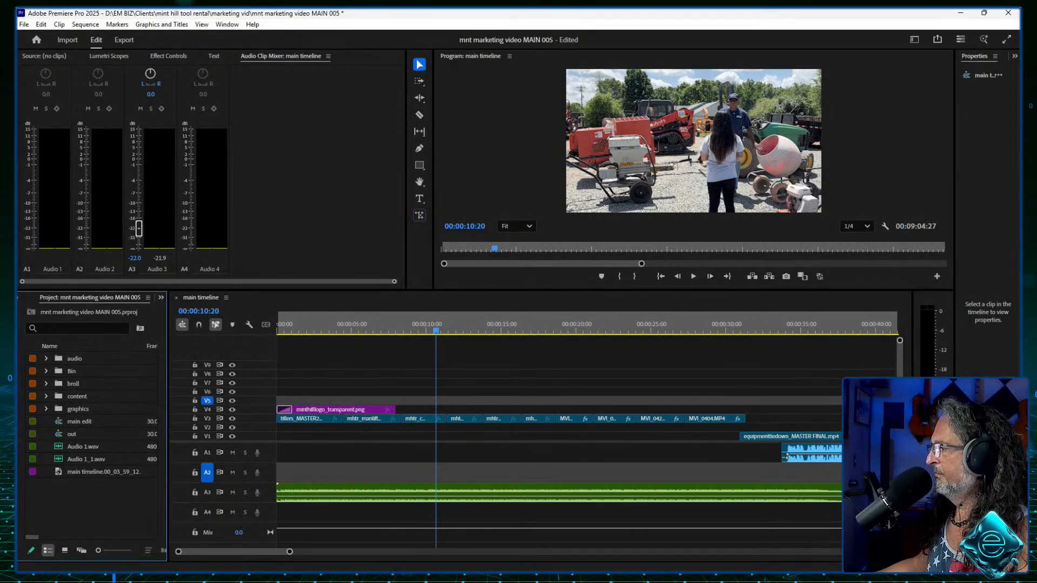
double_click(58, 358)
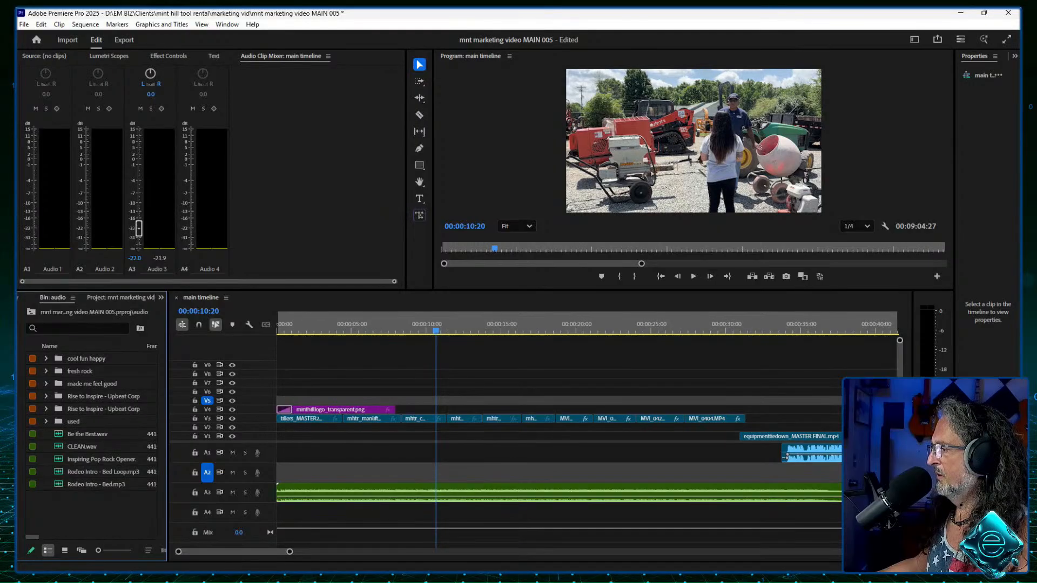
Step: Import the marketing vid FINAL VO WAV file from EM BIZ > Clients > mint hill tool rental > marketing vid into the audio bin
right_click(113, 514)
left_click(141, 384)
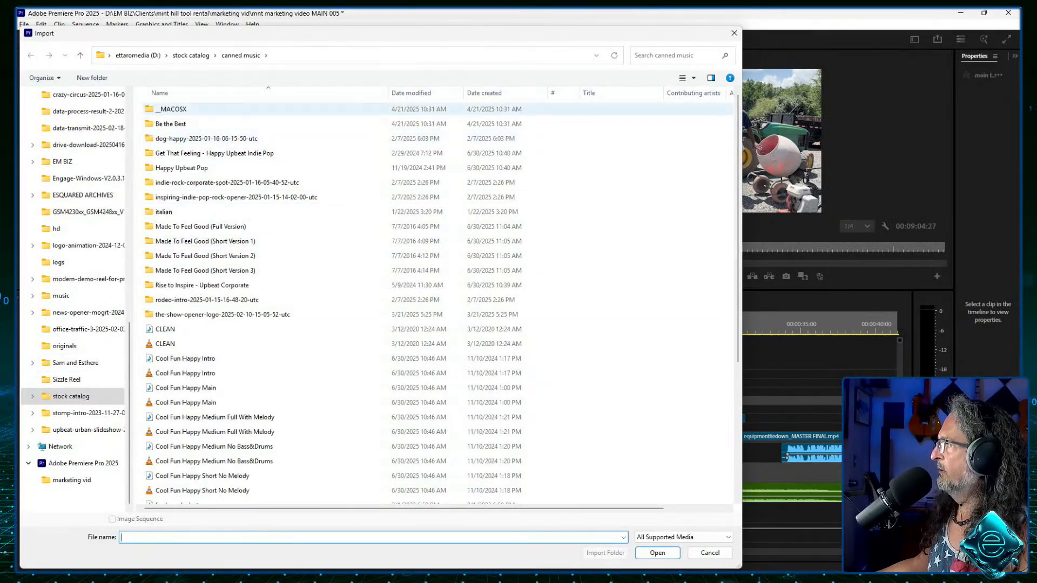
left_click(190, 55)
left_click(138, 55)
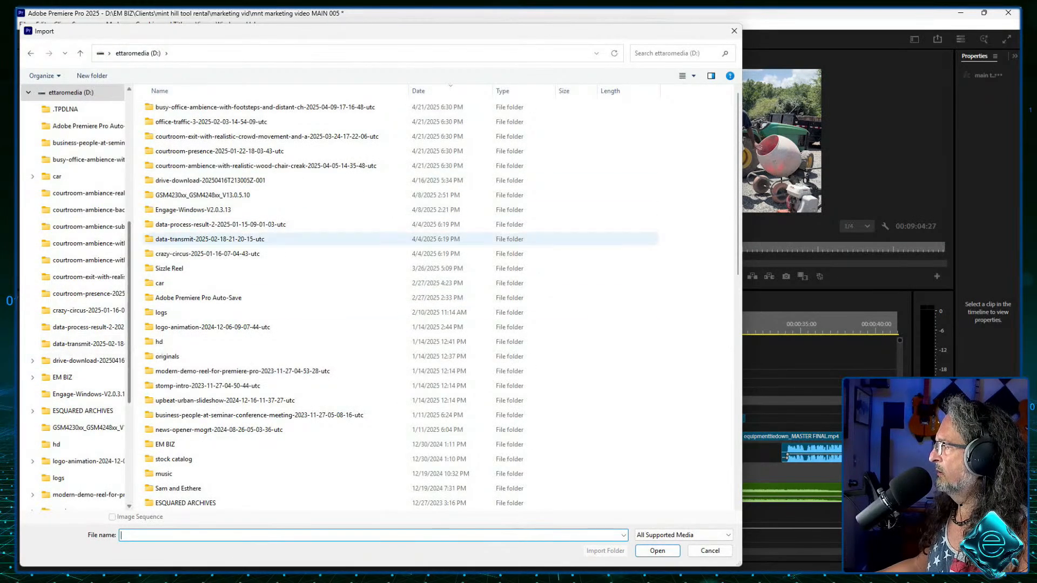
scroll(400, 303, "down", 7)
scroll(400, 324, "up", 6)
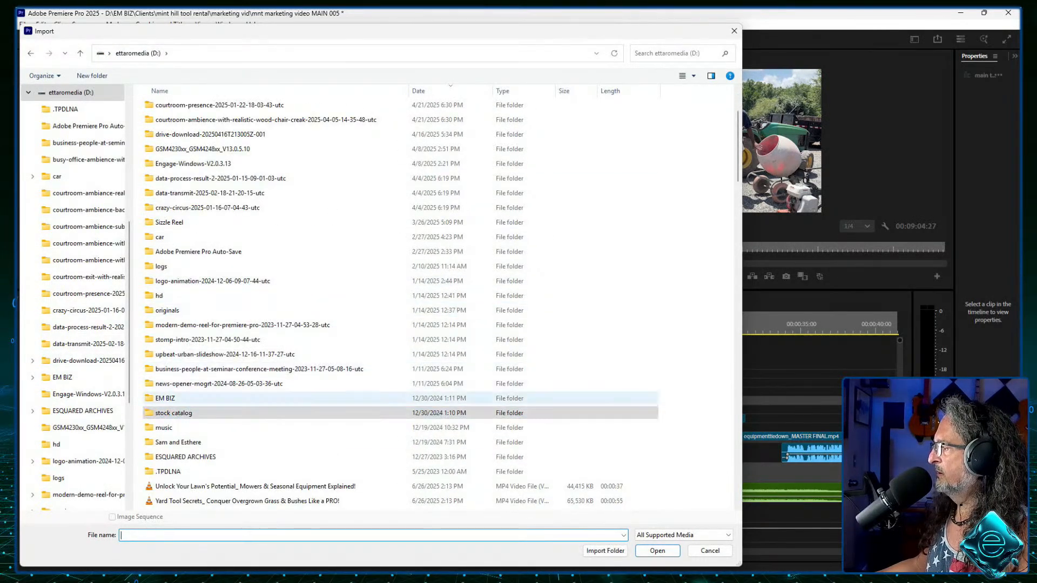
double_click(165, 398)
double_click(165, 107)
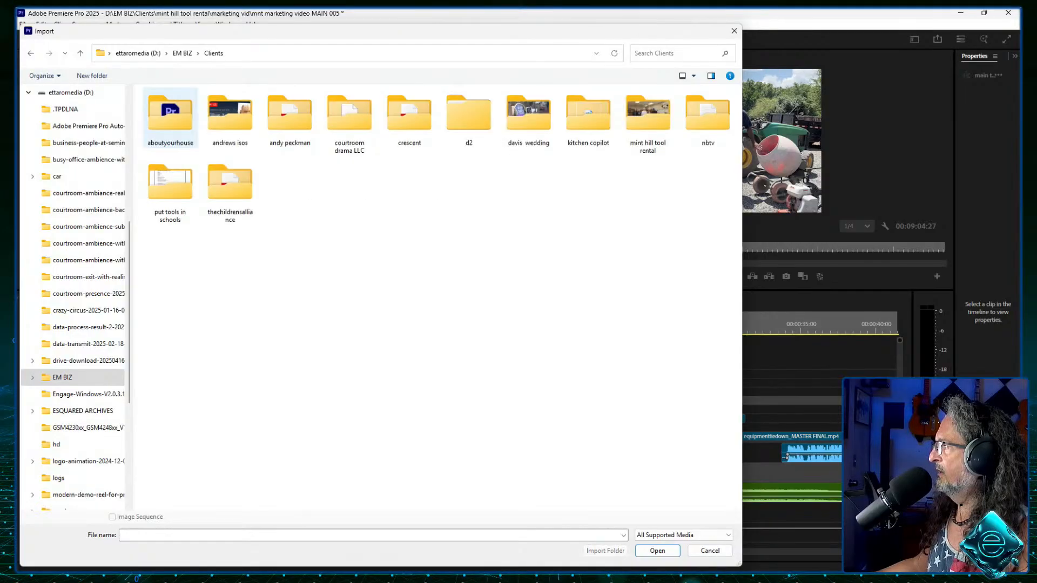
double_click(648, 116)
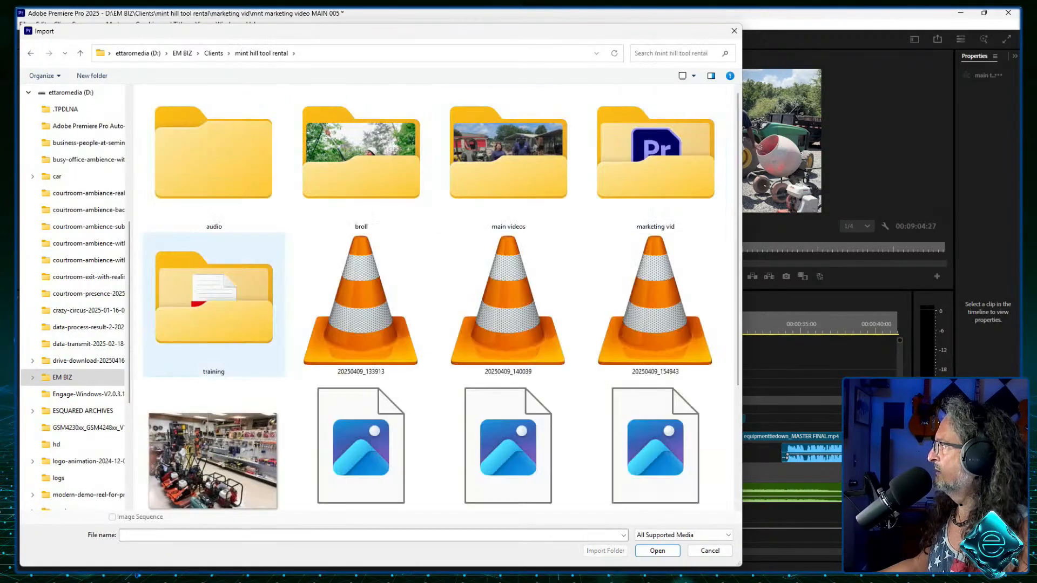
double_click(655, 157)
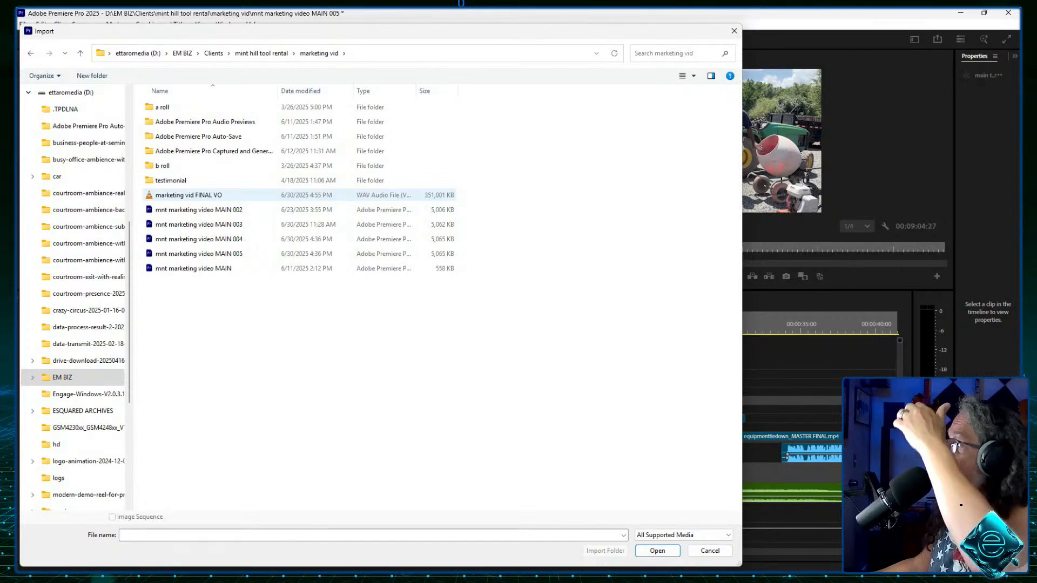
double_click(189, 197)
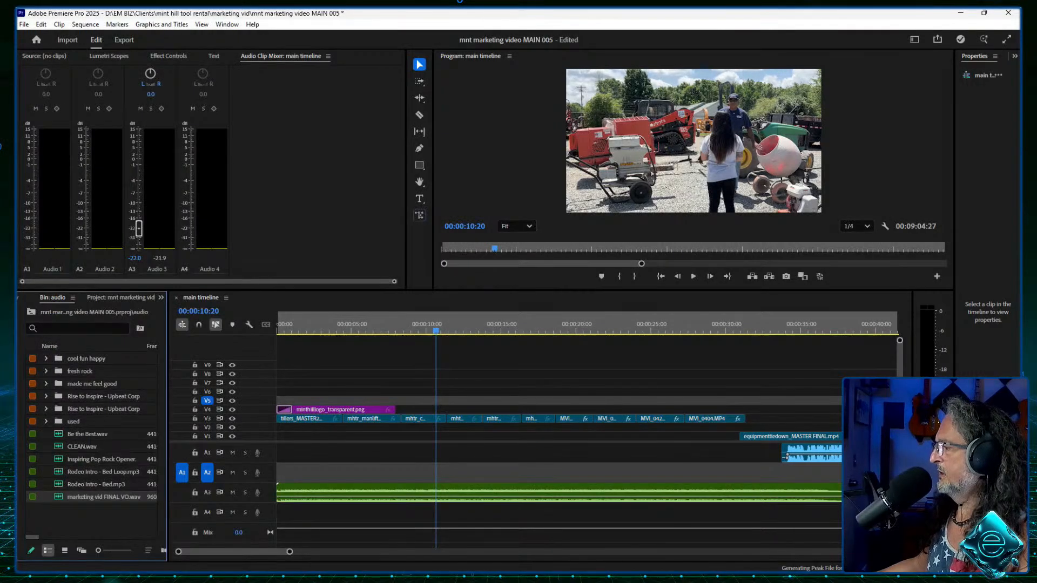
Step: Load marketing vid FINAL VO.wav in the Source Monitor and play about its first six seconds
key("shift+o")
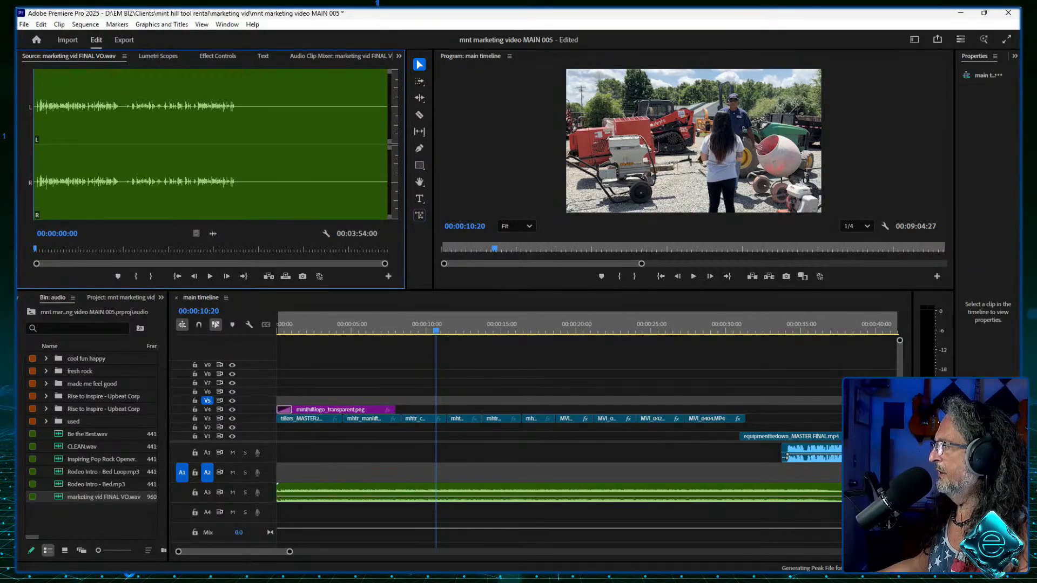
left_click(210, 276)
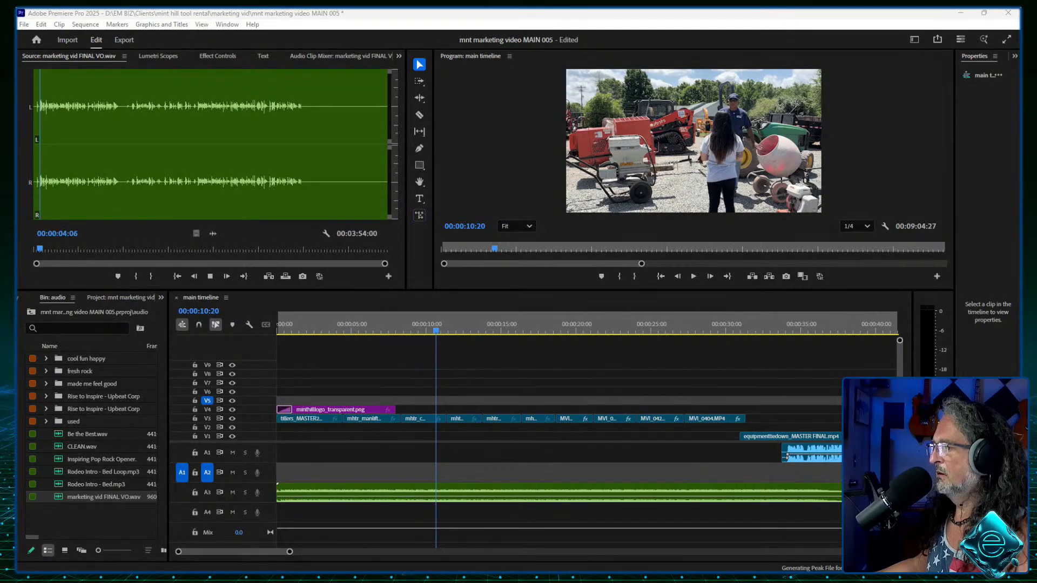
left_click(210, 276)
left_click(92, 516)
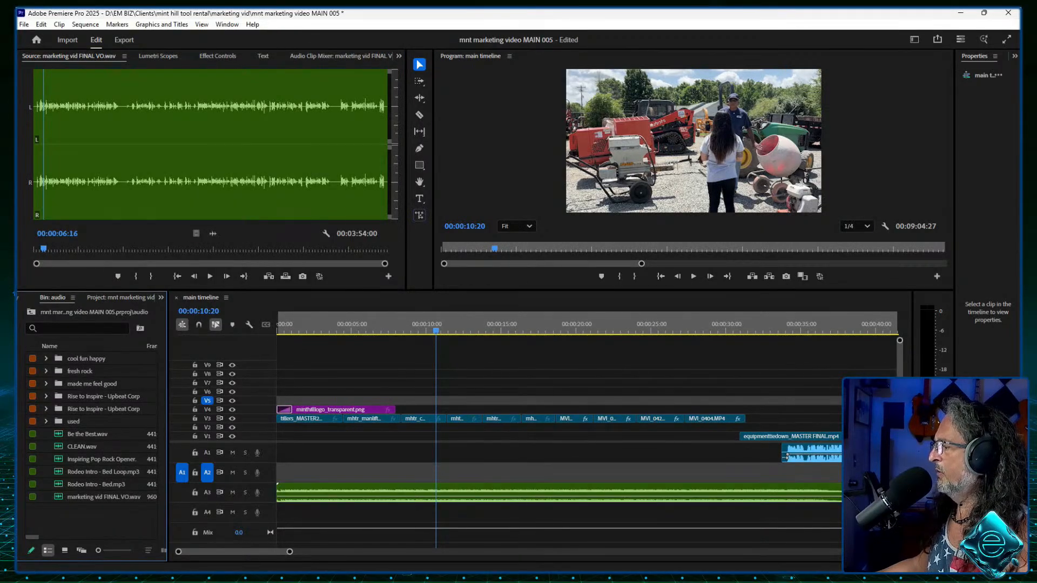
Step: Create a new sequence from the marketing vid FINAL VO.wav clip in the audio bin
left_click(92, 497)
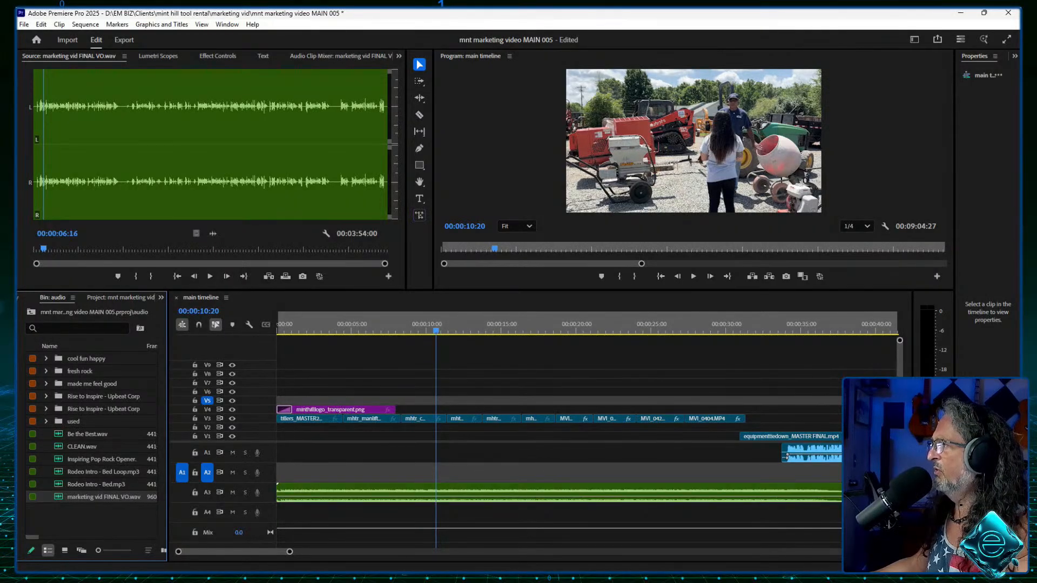
left_click(24, 24)
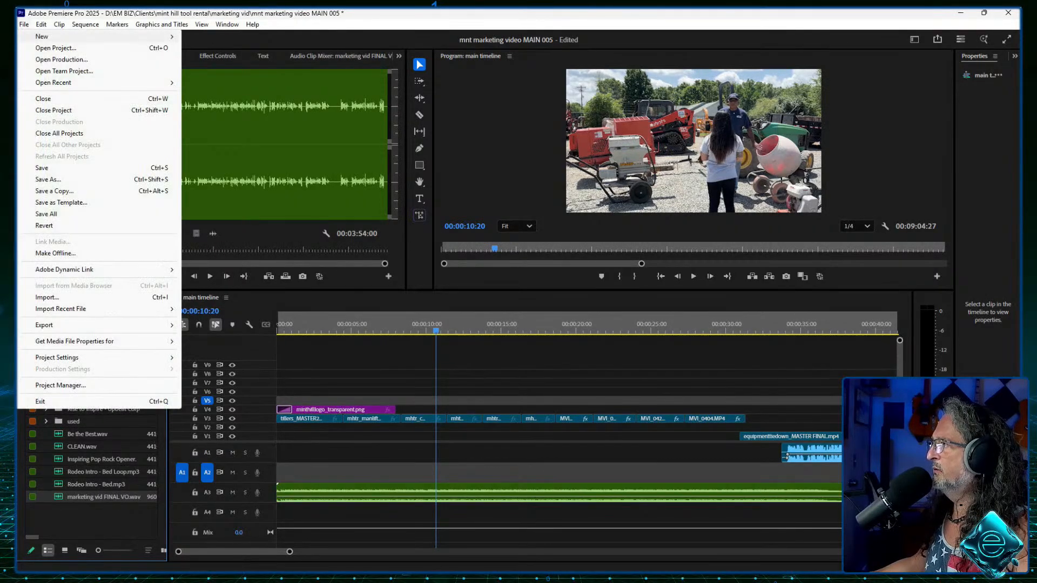
mouse_move(41, 36)
left_click(226, 82)
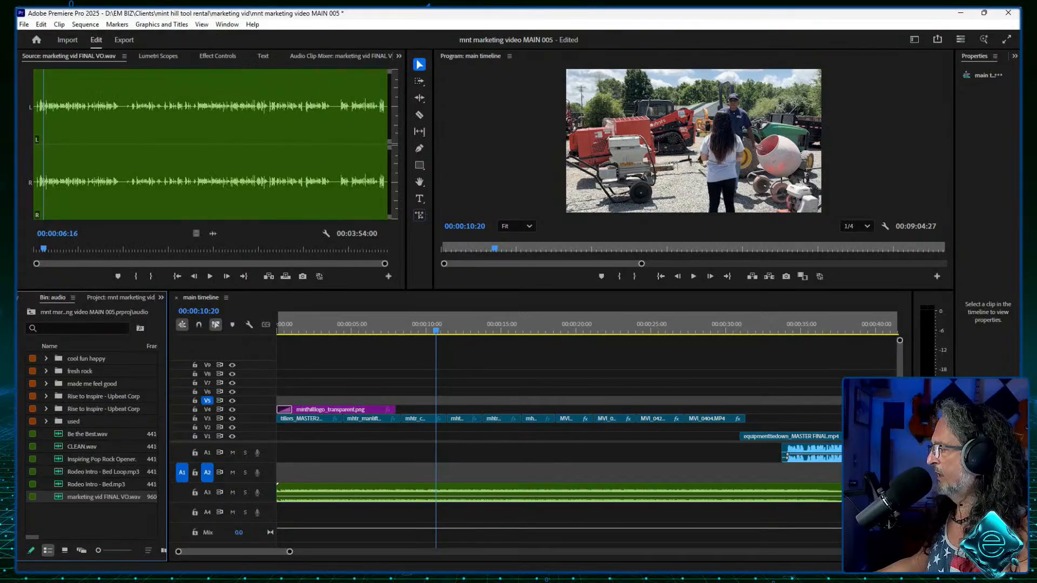
Step: Enlarge the audio track heights in the voice-over sequence to make the waveform readable, and activate the Razor tool
left_click_drag(718, 552, 505, 552)
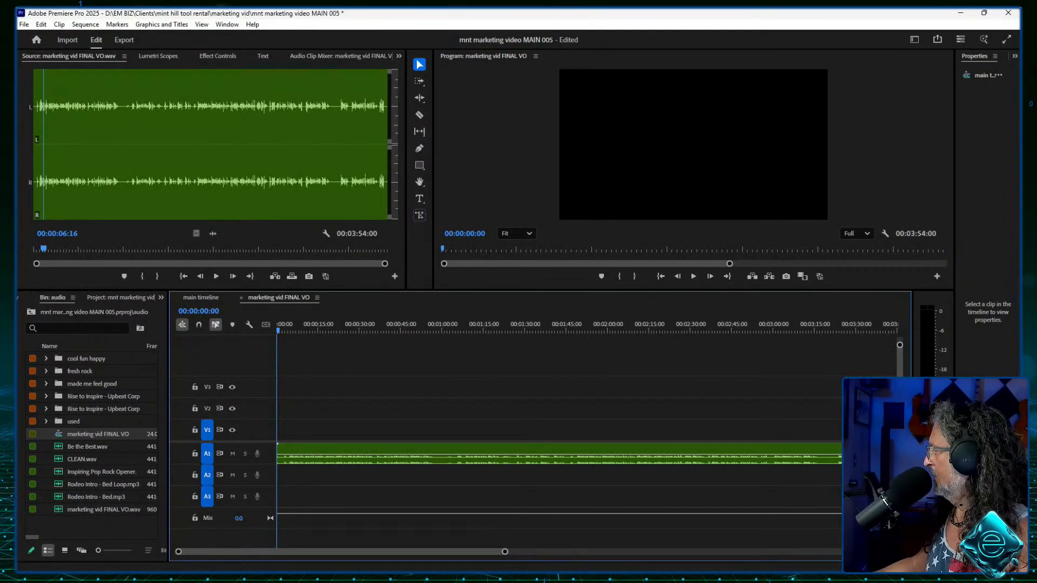
key("alt+equal")
key("alt+equal")
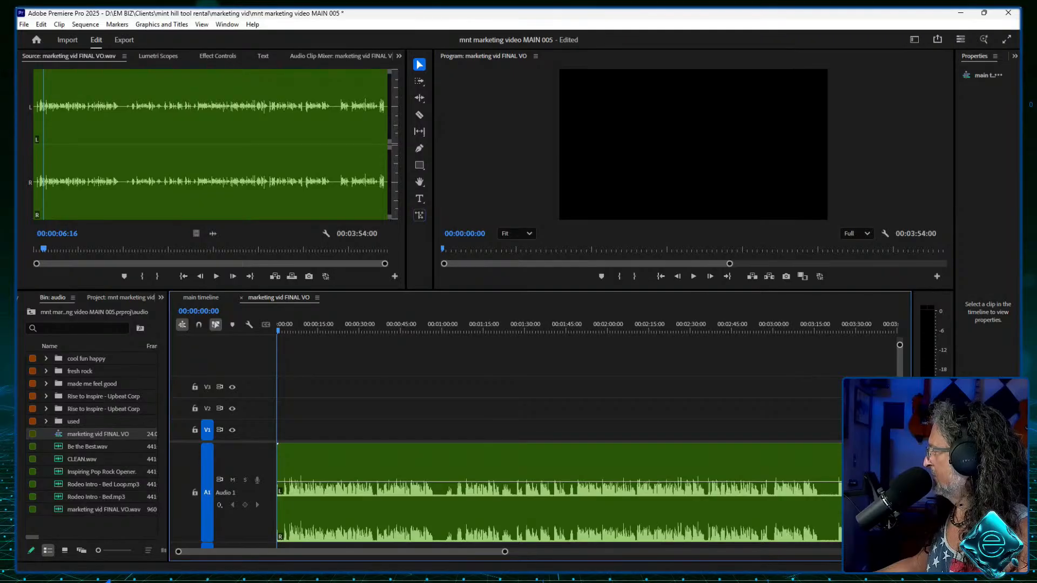
key("alt+minus")
key("alt+minus")
key("alt+minus")
key("alt+equal")
key("alt+equal")
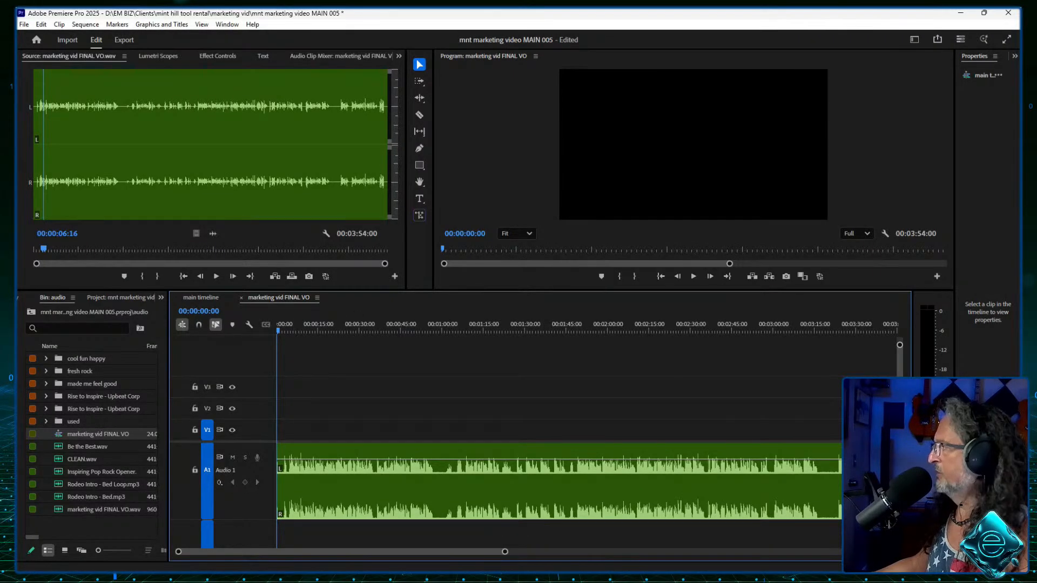
left_click(419, 115)
left_click_drag(505, 552, 522, 551)
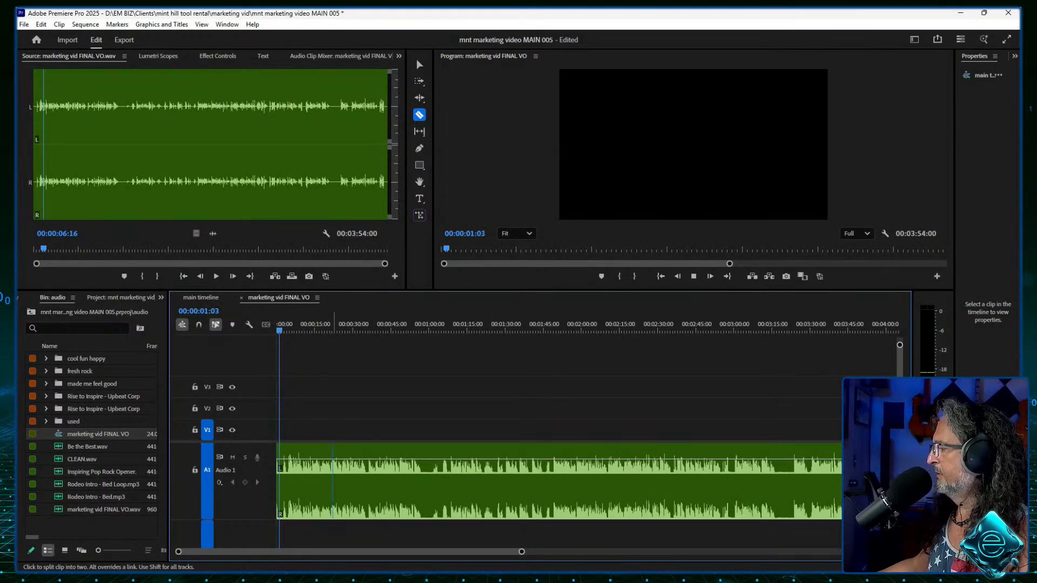
Step: Raise the gain of the voice-over clip on track A1 by 3 dB
right_click(695, 475)
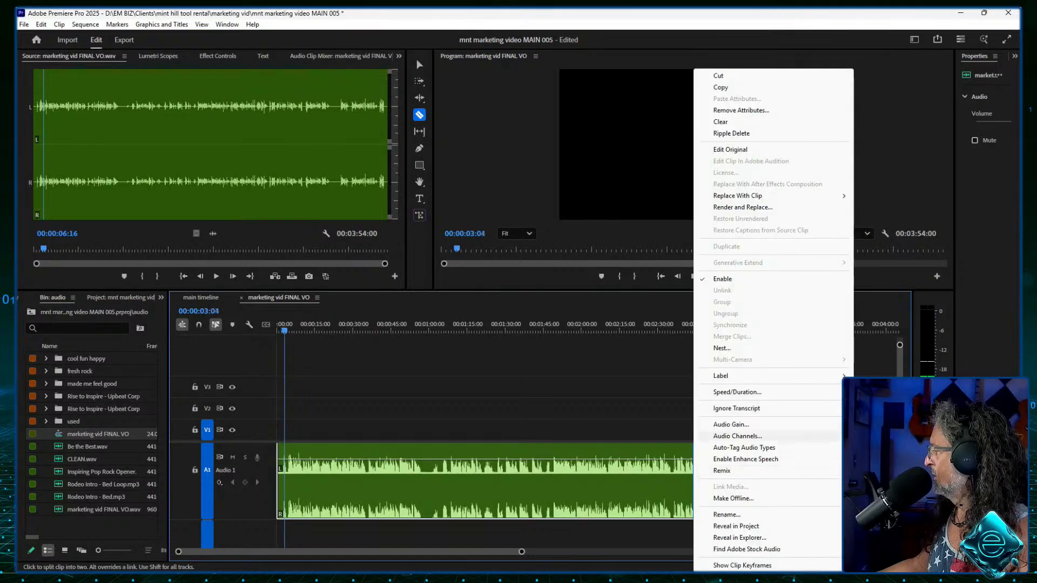
left_click(702, 424)
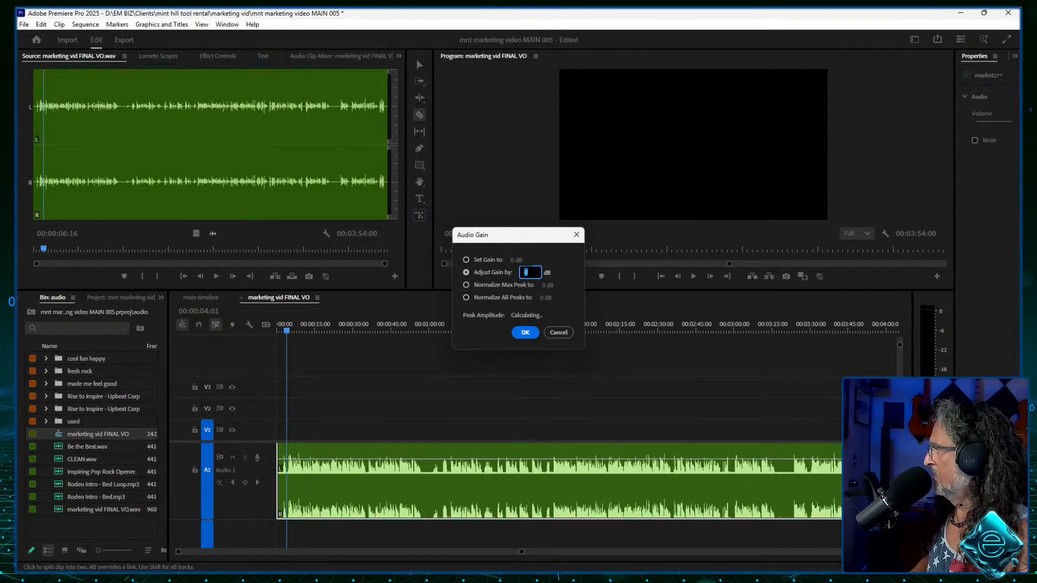
key("BackSpace")
type("3")
key("Return")
Step: Play and skip through the voice-over up to about 37 seconds to check its level and content
key("space")
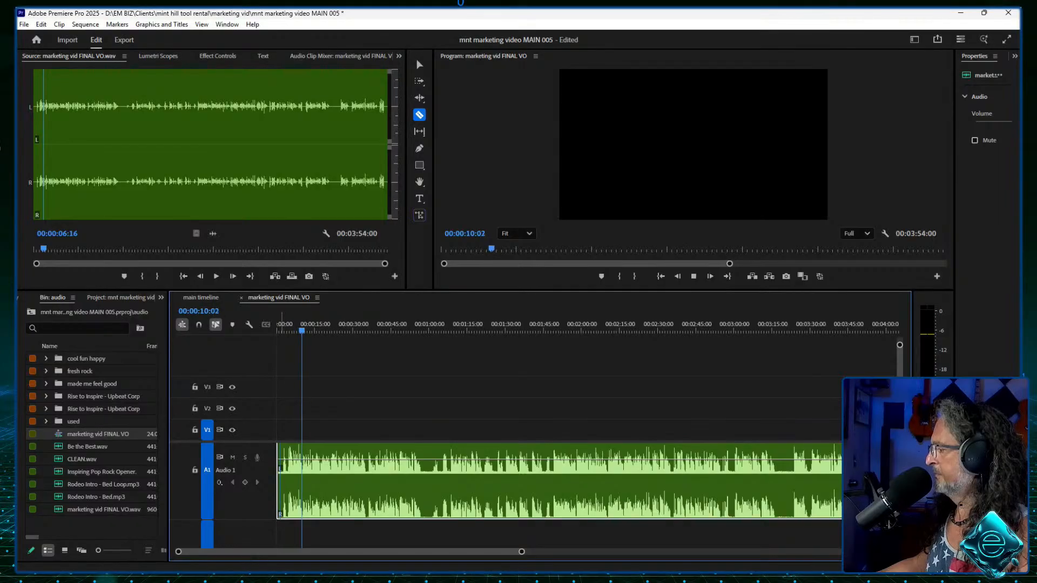
left_click_drag(522, 552, 458, 552)
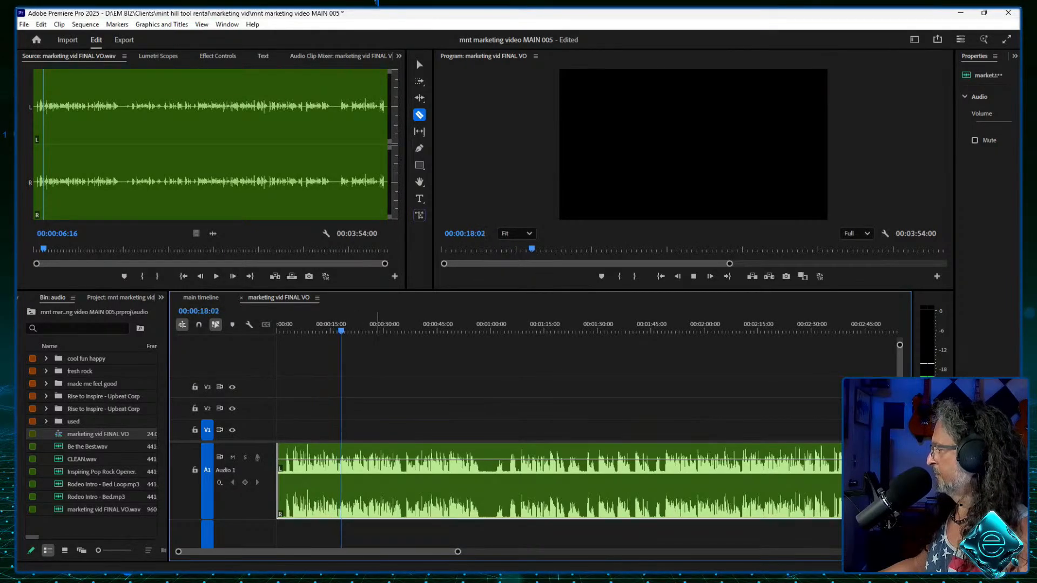
left_click_drag(344, 324, 396, 324)
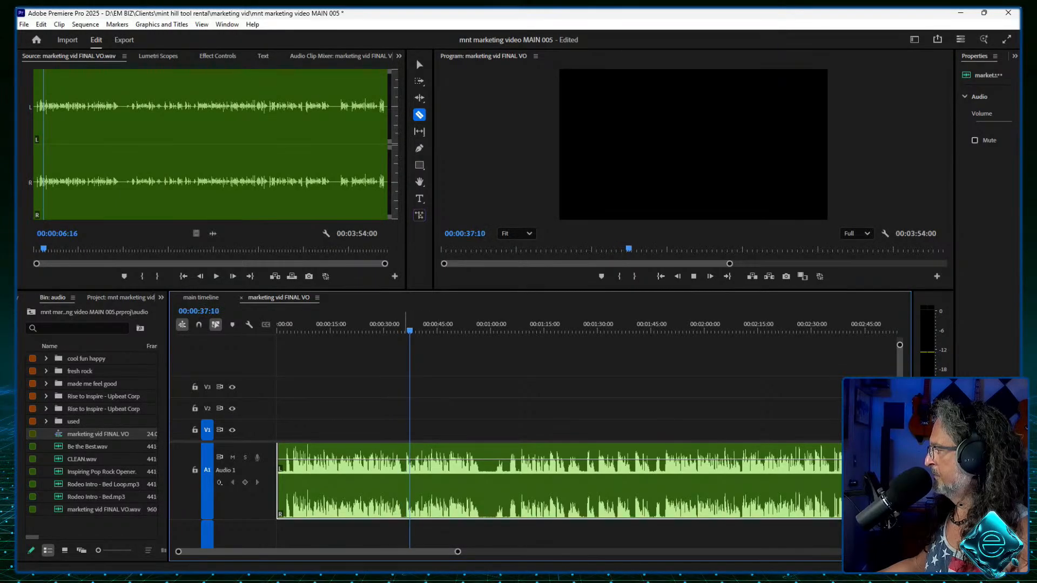
left_click_drag(409, 327, 402, 327)
Step: Split the voice-over clip at about 4 seconds and ripple delete the piece before the cut
key("Home")
key("space")
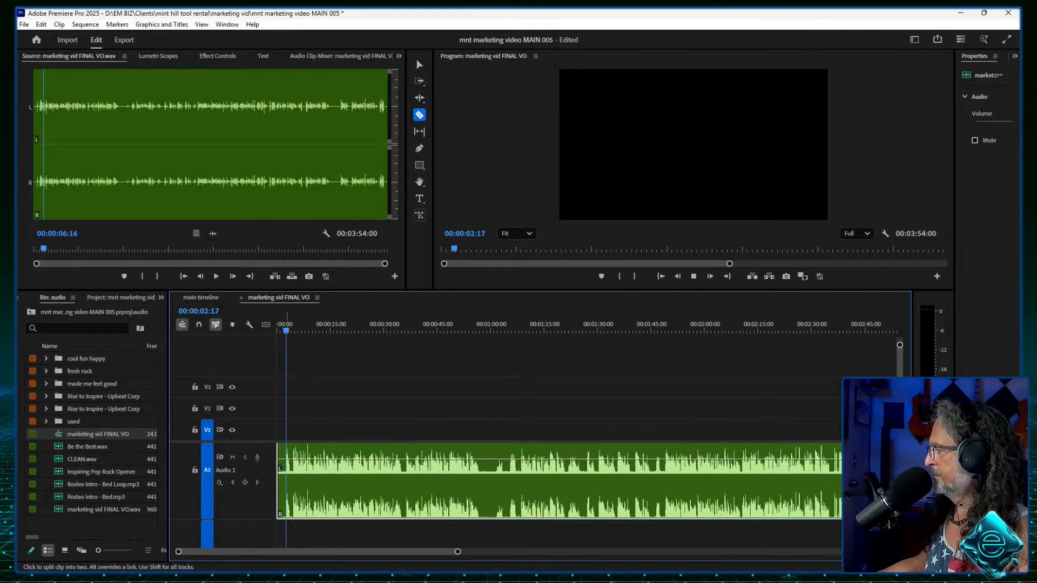
key("space")
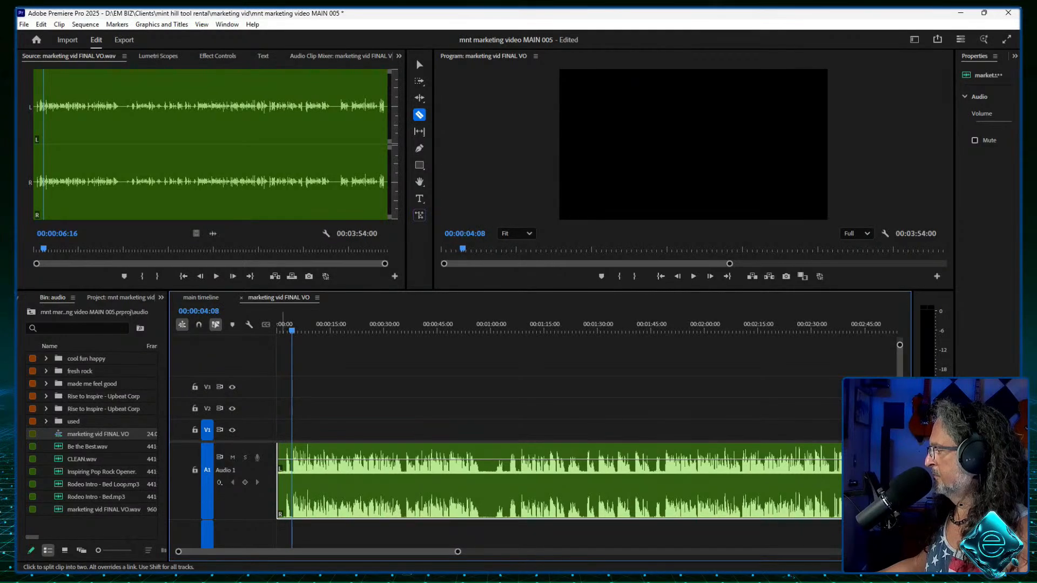
left_click(292, 508)
right_click(285, 508)
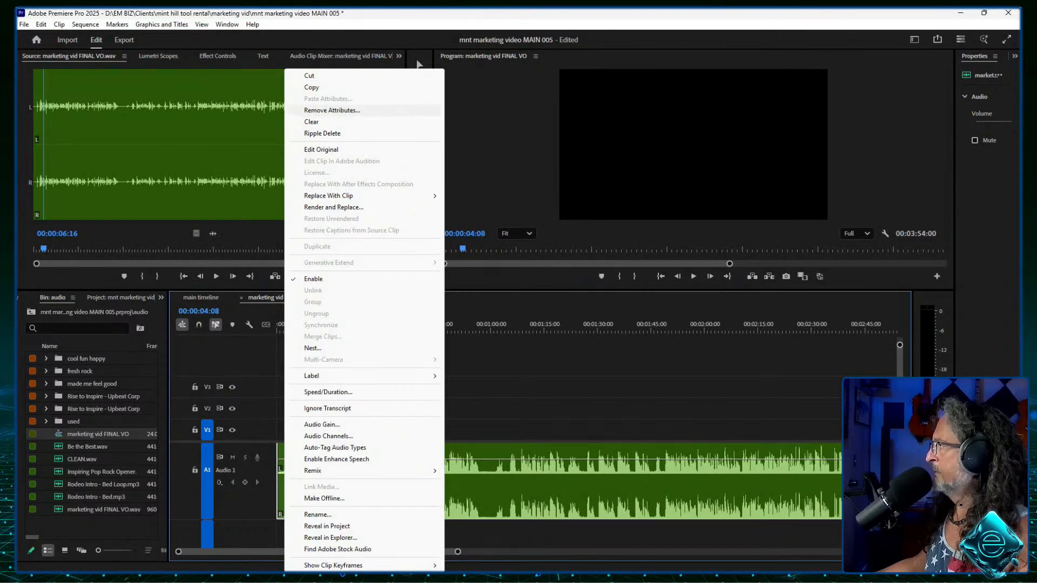
left_click(322, 134)
Step: Play the trimmed voice-over from its start to about 16 seconds and return to about 14 seconds for another listen
key("Home")
key("space")
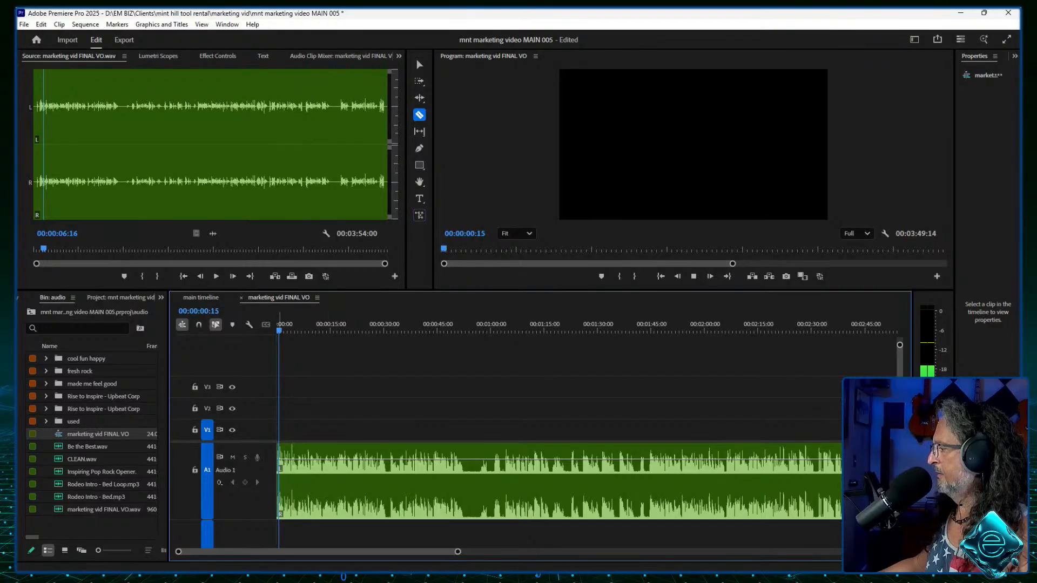
key("equal")
key("equal")
key("equal")
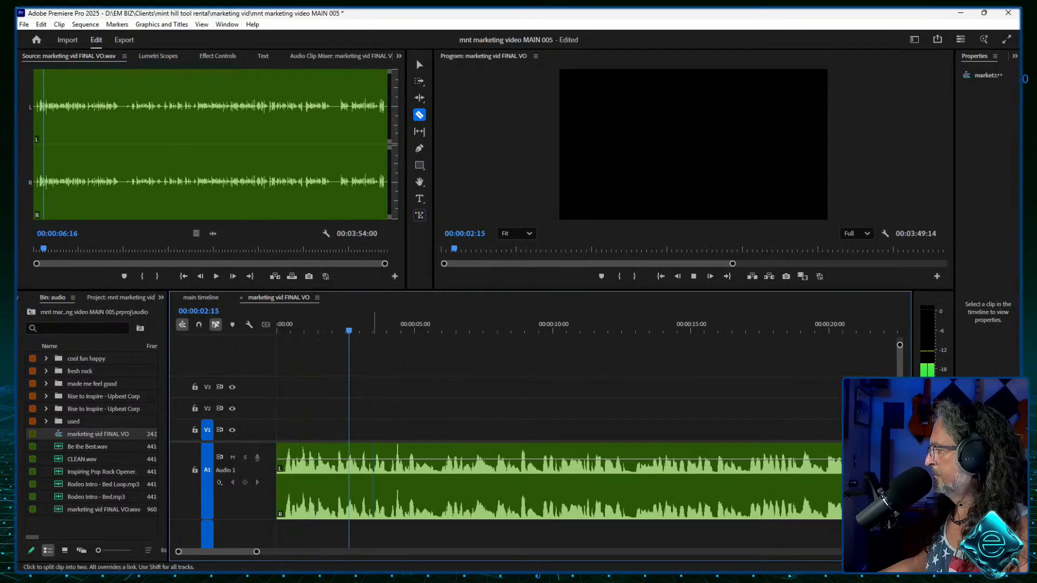
key("minus")
key("minus")
key("minus")
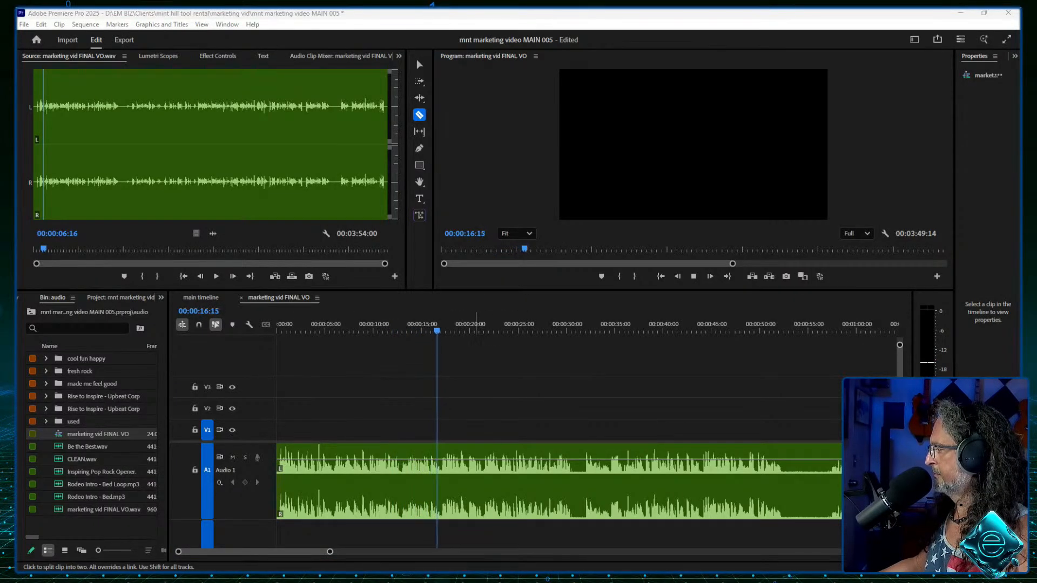
left_click(409, 324)
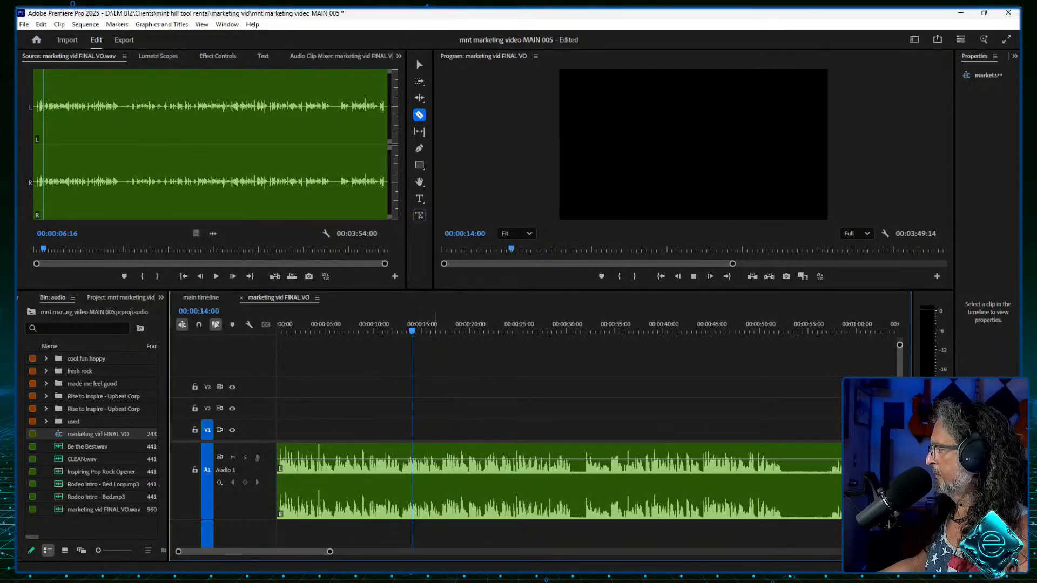
Step: Play the voice-over to about 16 seconds, magnify the timeline there, and replay the phrase before returning to 15:04
key("space")
key("equal")
key("equal")
key("equal")
key("equal")
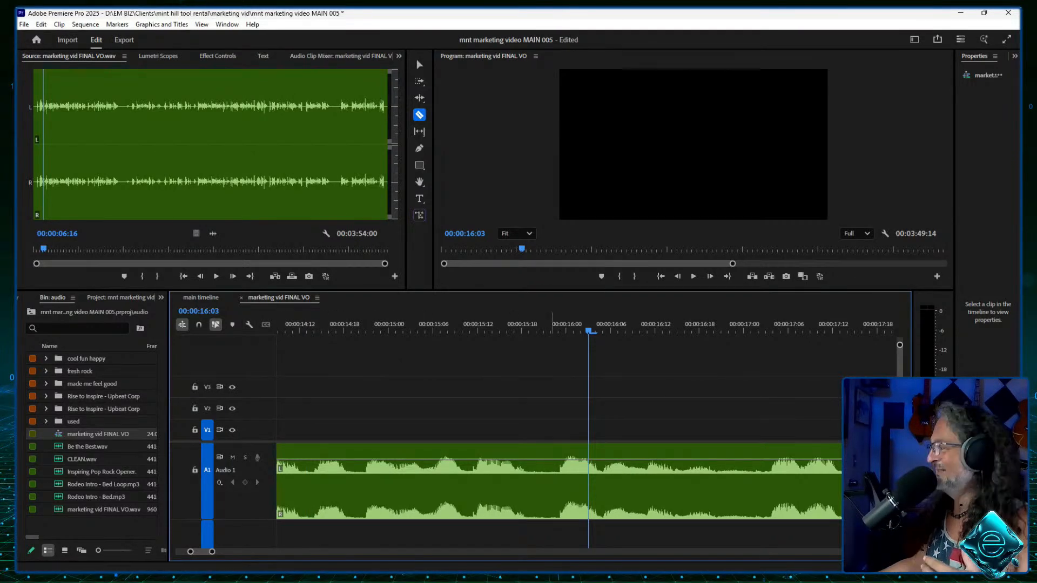
left_click_drag(560, 323, 448, 323)
key("space")
key("space")
left_click(425, 323)
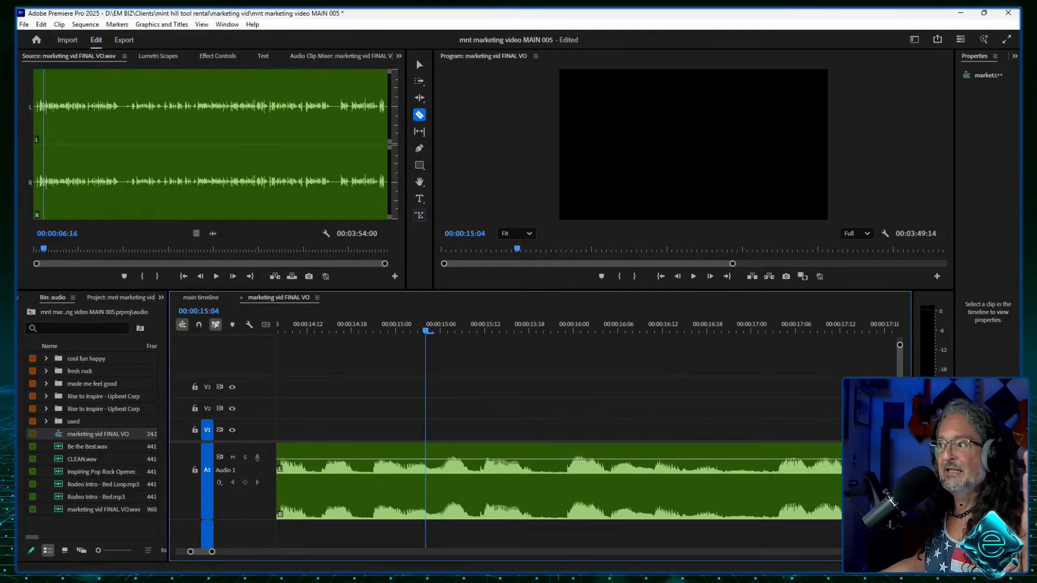
Step: Shuttle back and forth through the voice-over between about 14 and 16 seconds to find the pause between words
left_click_drag(419, 323, 292, 323)
key("l")
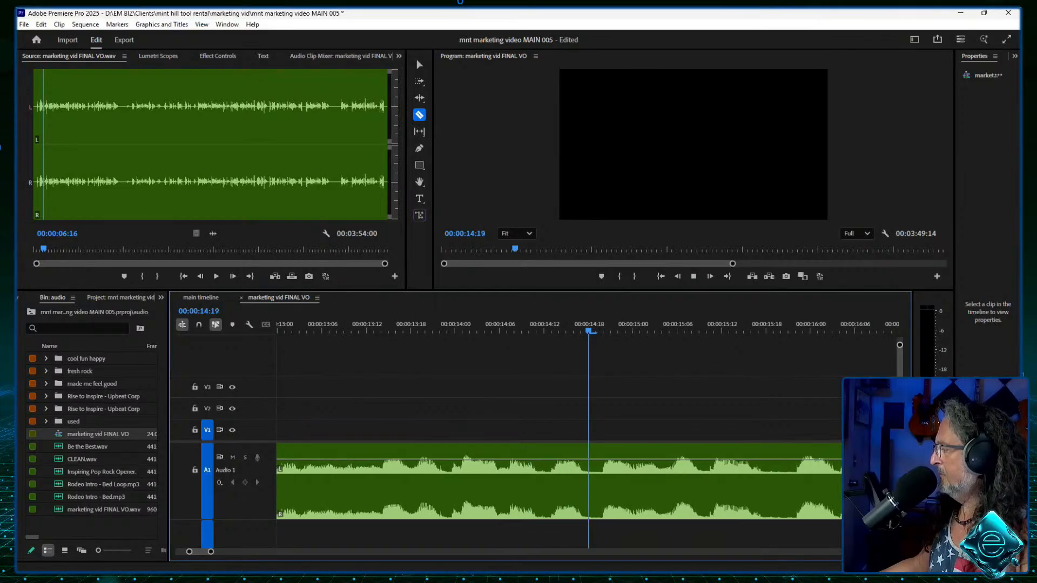
key("j")
key("k+l")
key("j")
key("l")
key("j")
key("l")
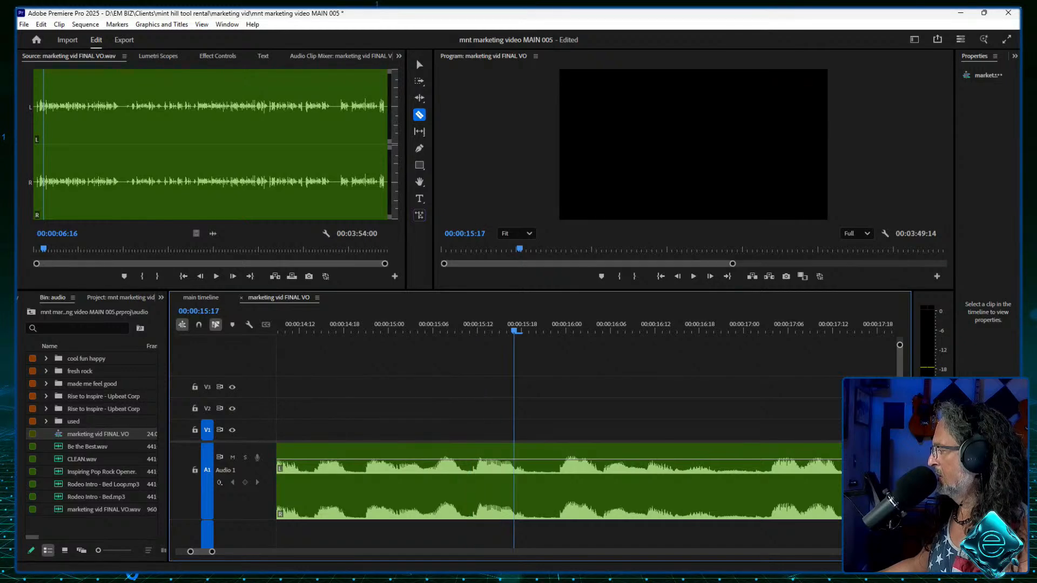
Step: Step frame by frame around 15:17 to locate the exact end of the word in the voice-over
key("j")
key("l")
key("Right")
key("Left")
key("Left")
key("Right")
key("Right")
key("Right")
key("Right")
key("Right")
key("Right")
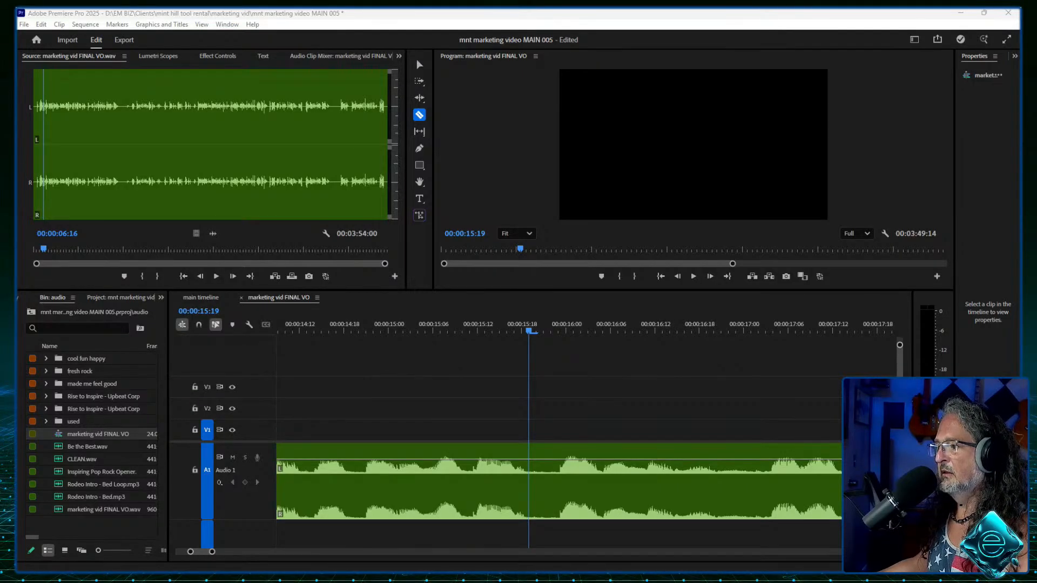
Step: Replay the voice-over phrase from 15:04 and again from about 14:08, stopping at about 15:18
left_click(419, 327)
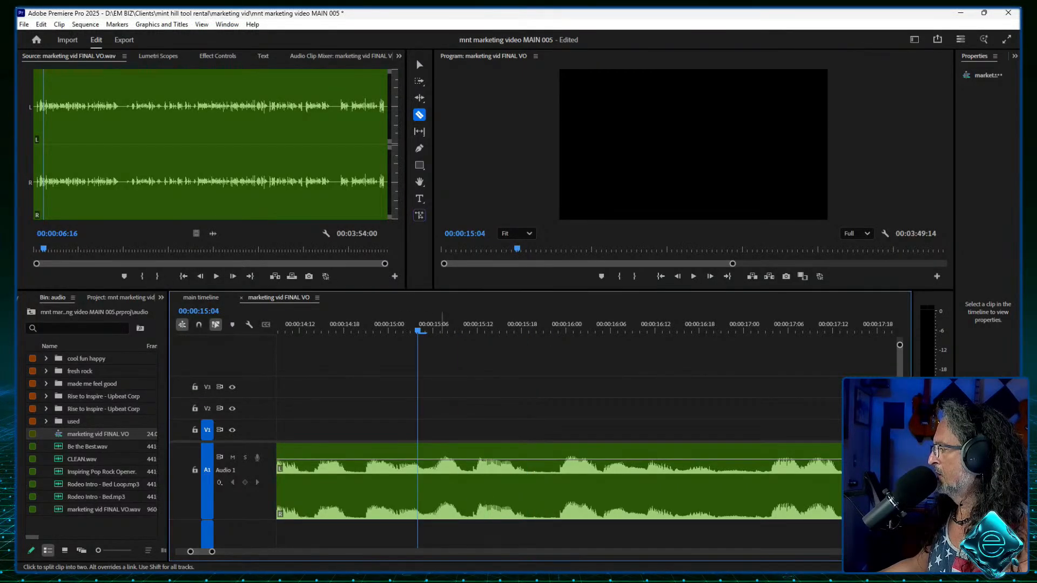
key("space")
key("space")
mouse_move(522, 324)
left_mouse_down()
mouse_move(309, 324)
mouse_move(537, 324)
mouse_move(521, 324)
left_mouse_up()
key("shift+k")
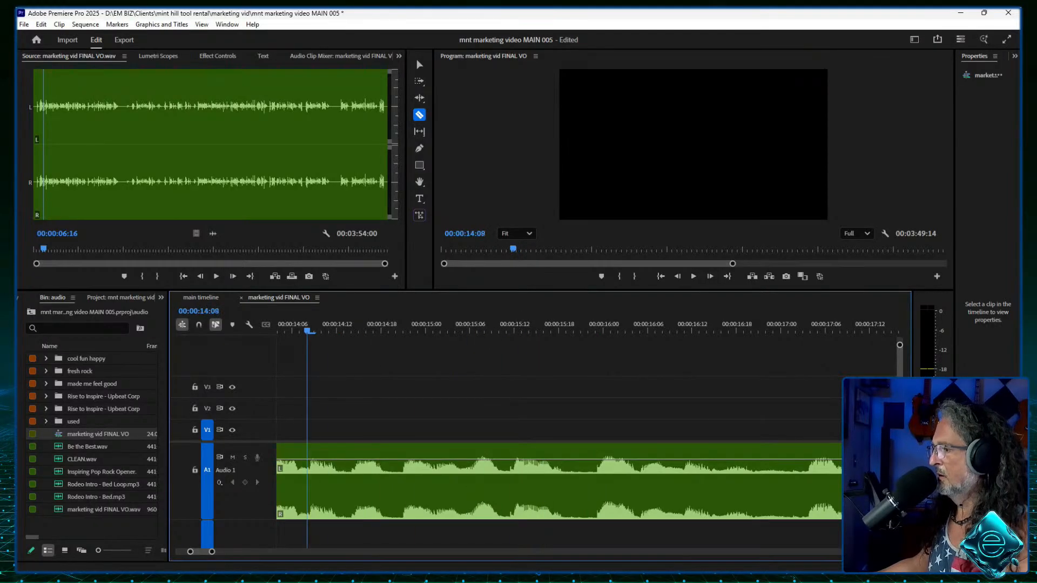
key("alt+Tab")
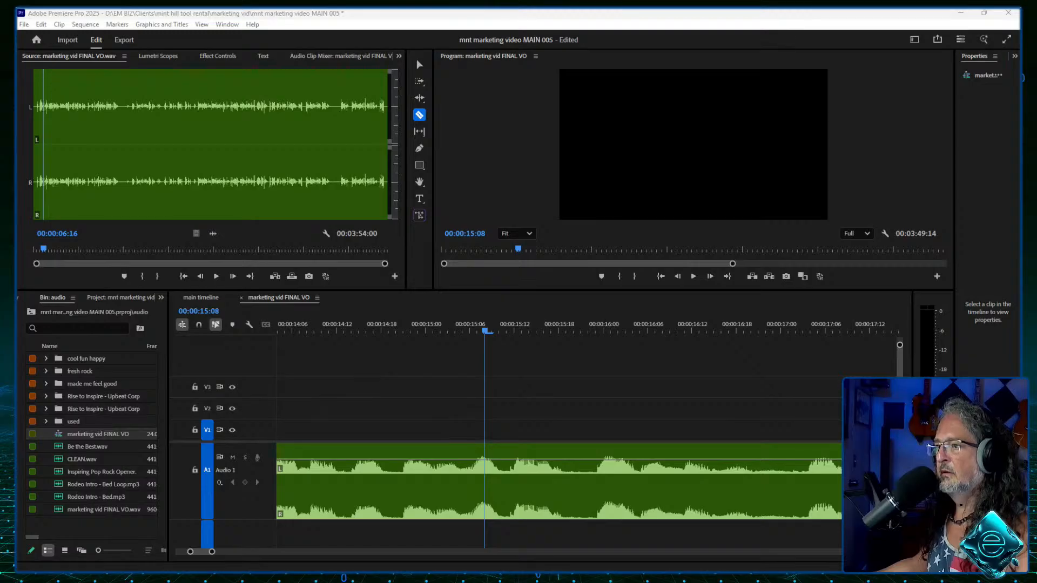
key("alt+Tab")
key("shift+k")
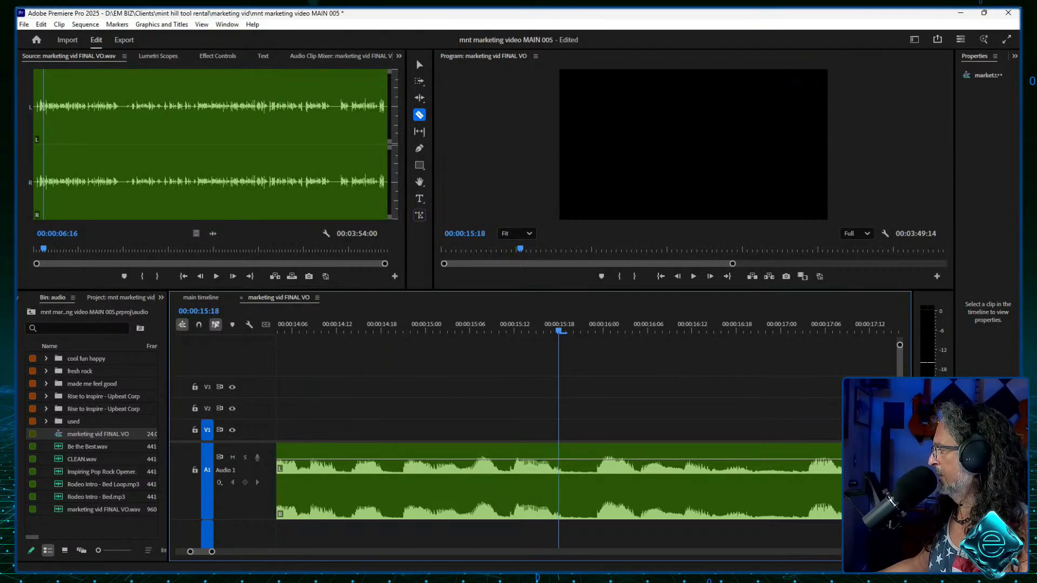
Step: Split the voice-over clip at 15:19 and again about four frames further on, just before the following word
key("shift+k")
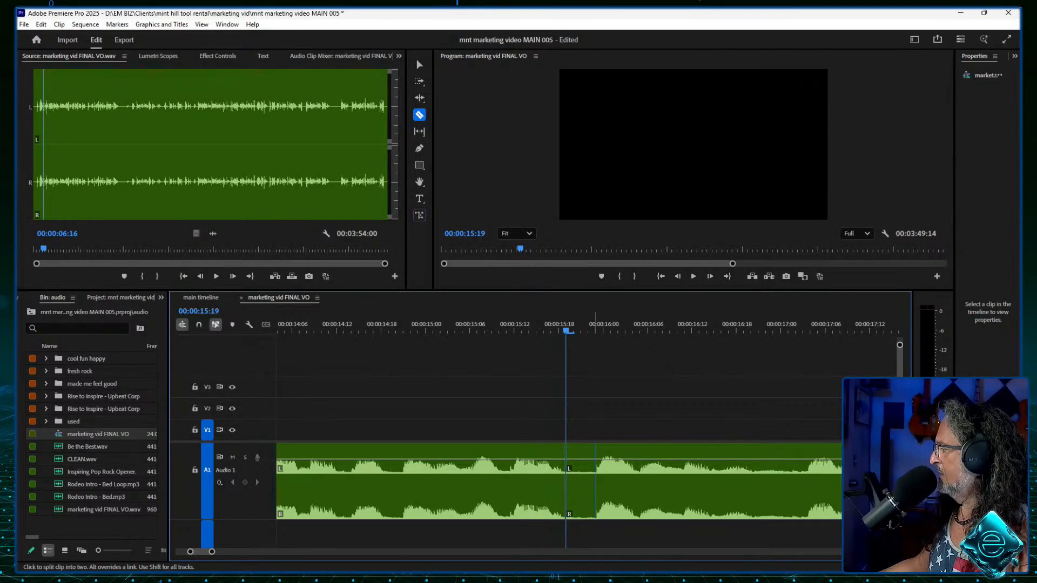
key("Right")
key("Right")
key("Right")
key("Left")
key("Right")
key("Right")
key("Left")
key("Left")
key("Left")
key("Left")
key("Left")
key("space")
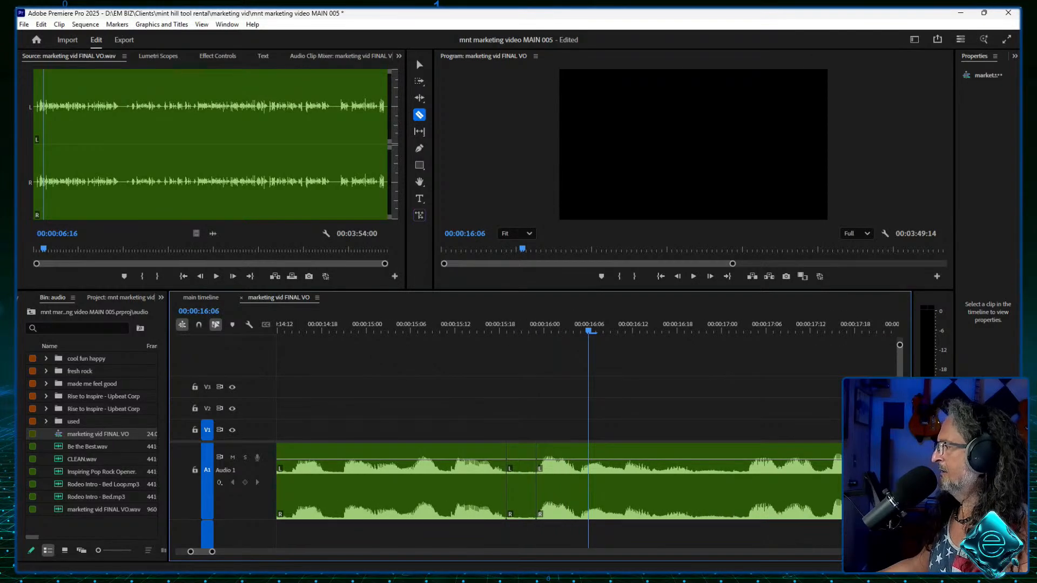
Step: Ripple delete the short voice-over piece between the two cuts near 15:19
key("v")
left_click(516, 486)
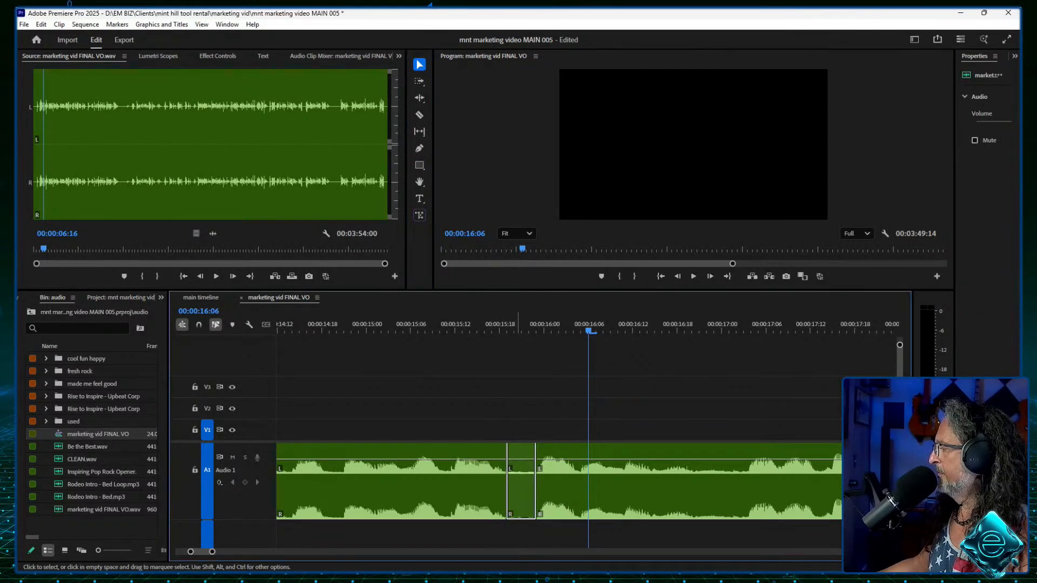
right_click(517, 486)
left_click(546, 122)
left_click_drag(574, 502, 546, 502)
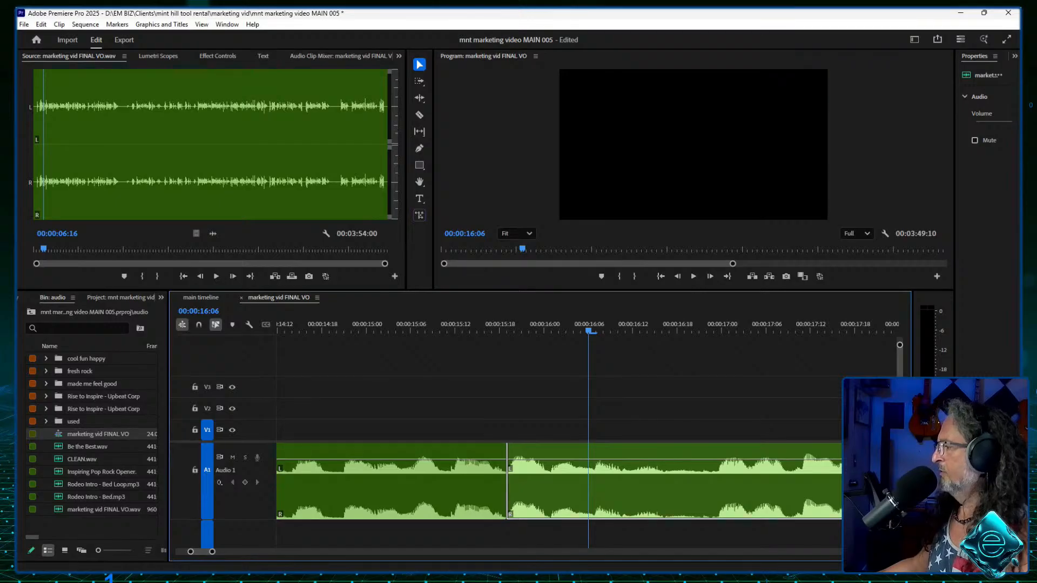
Step: Apply an Exponential Fade audio transition at the cut near 15:19 and shorten it to about two frames
left_click(161, 298)
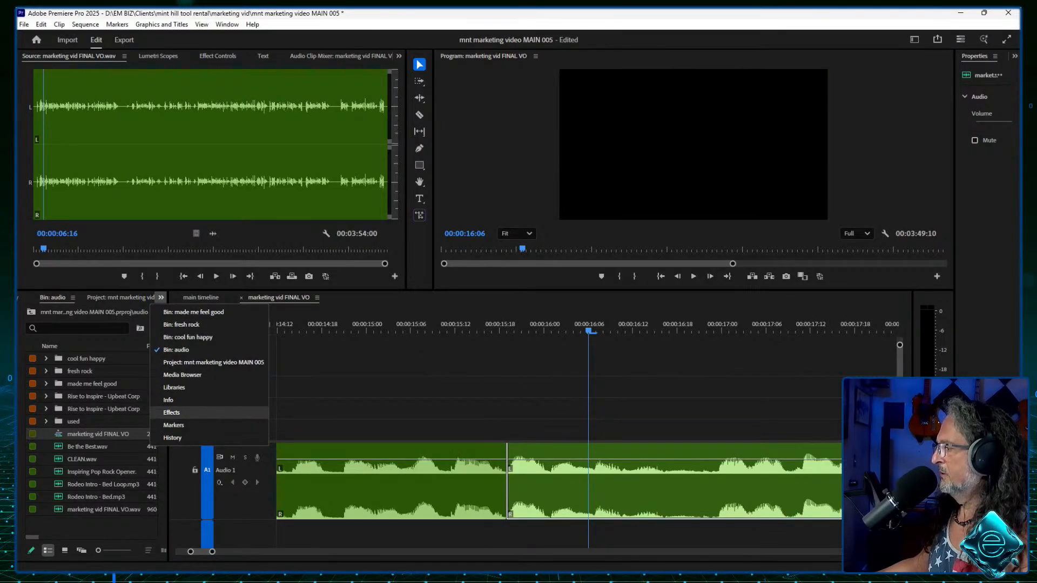
left_click(173, 412)
left_click(28, 396)
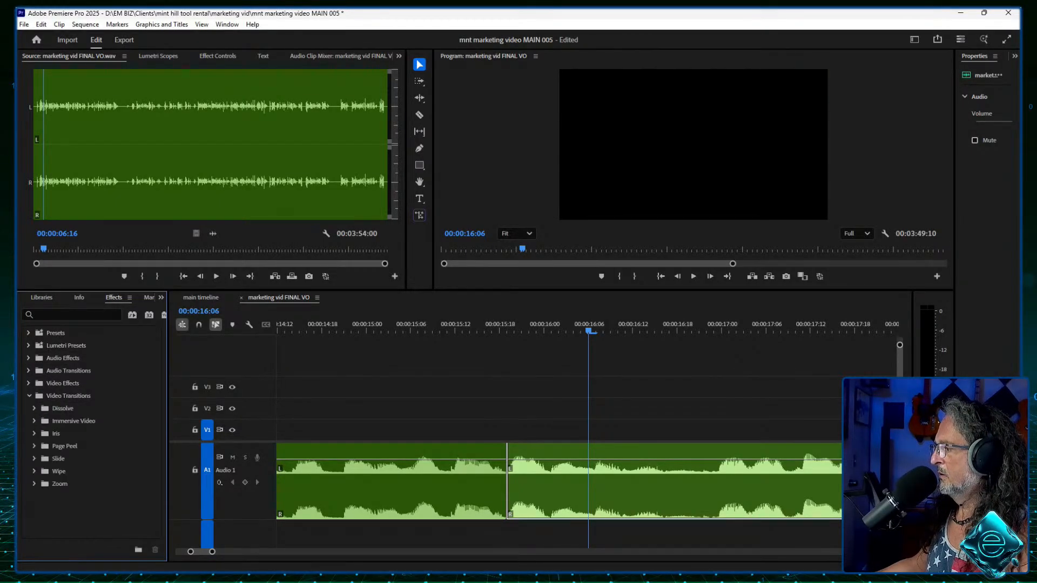
left_click(28, 370)
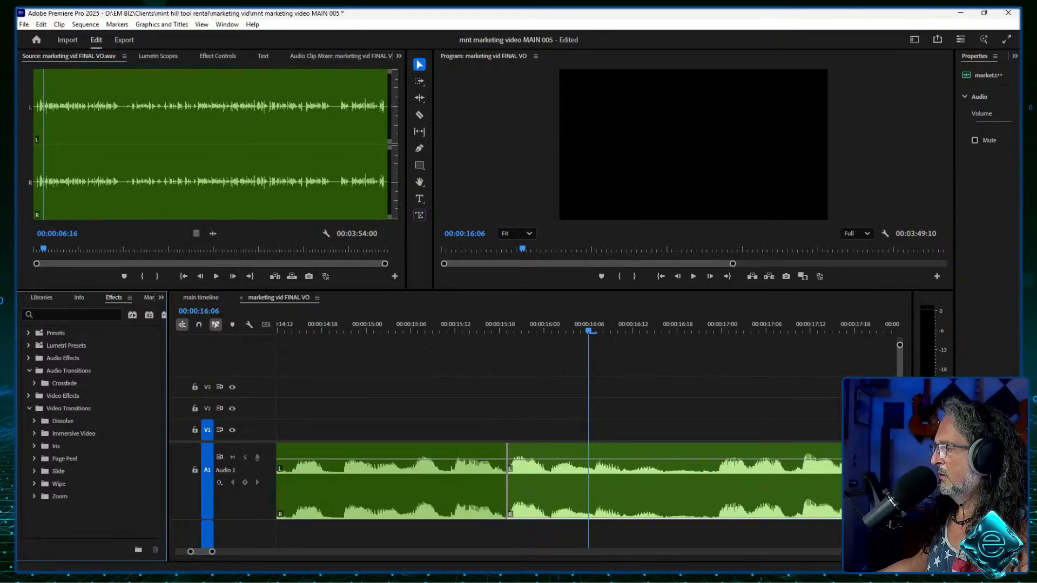
left_click(34, 383)
left_click(79, 421)
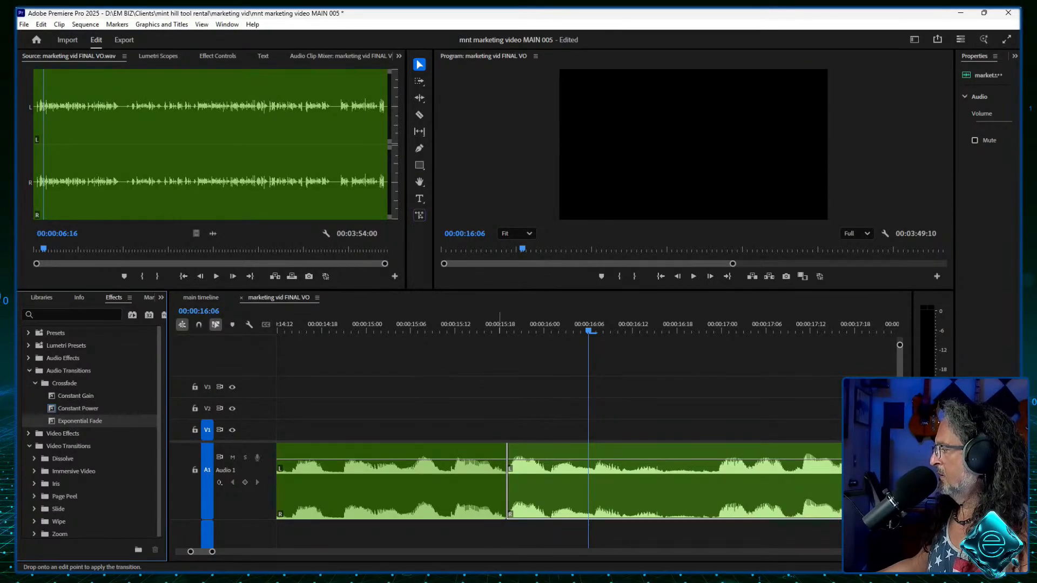
left_click_drag(511, 480, 507, 480)
left_click_drag(683, 511, 512, 510)
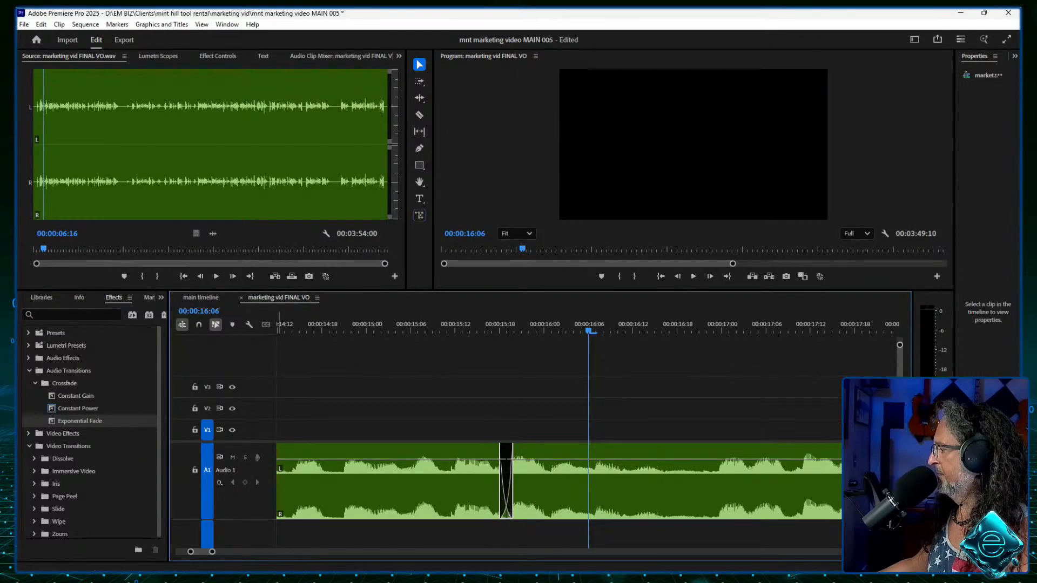
Step: Play the voice-over from 13:11 across the new crossfade to check the join
left_click_drag(212, 552, 278, 552)
left_click(529, 324)
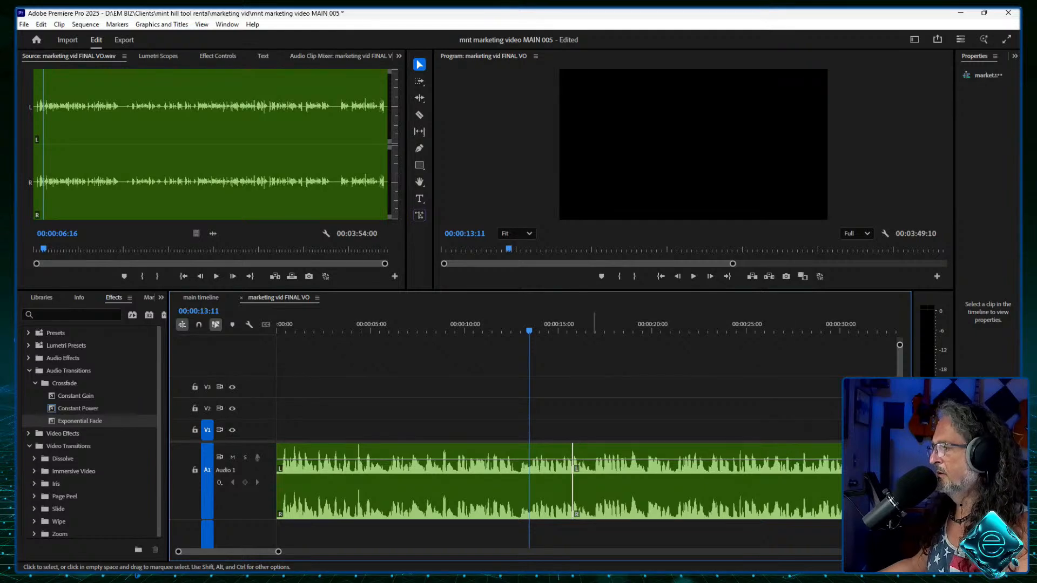
left_click(693, 276)
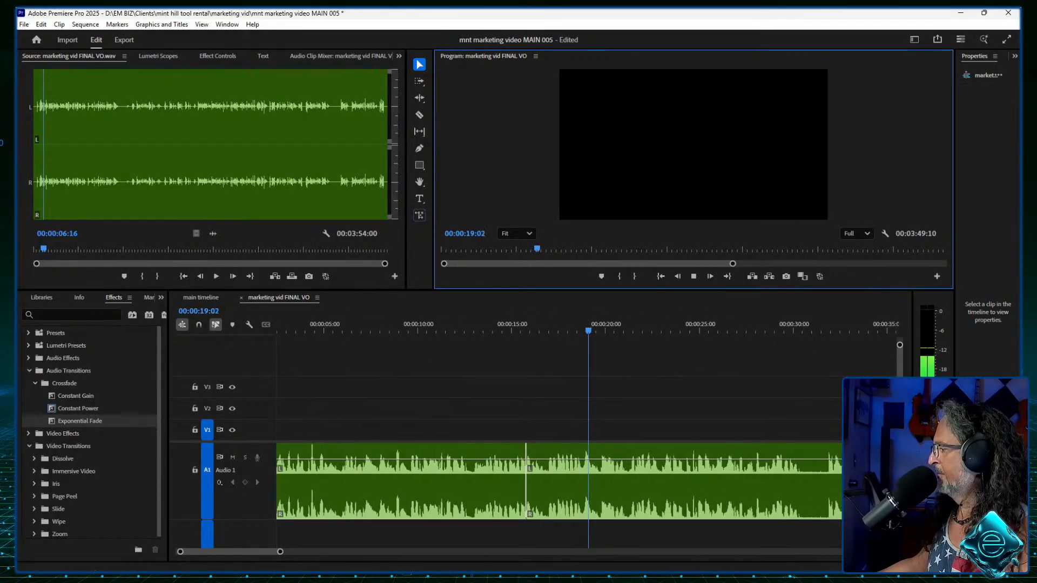
Step: Replay the passage leading up to 21 seconds and split the voice-over clip at 21:05
left_click_drag(257, 551, 241, 551)
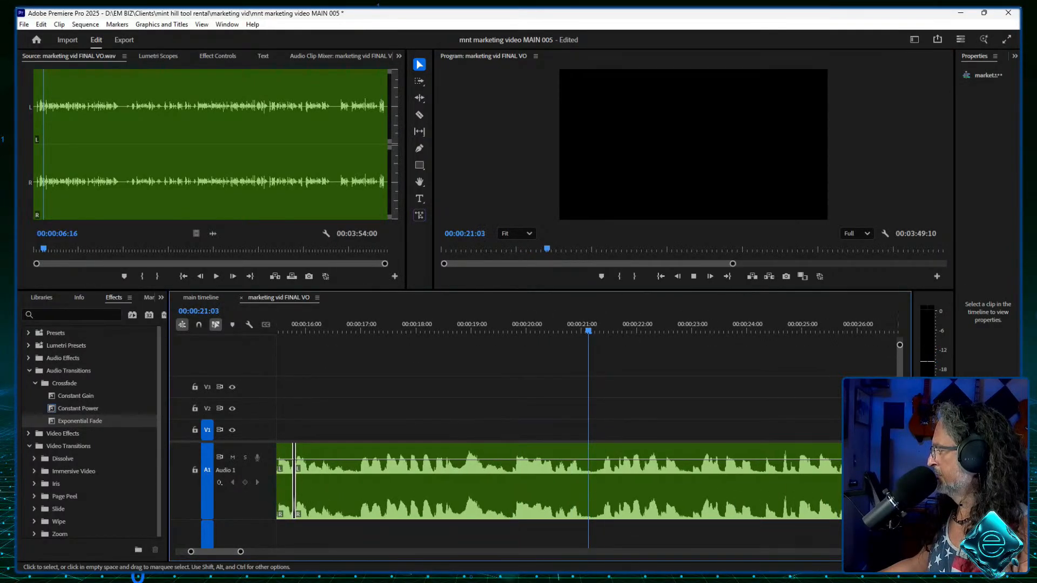
key("space")
left_click_drag(546, 326, 436, 326)
key("space")
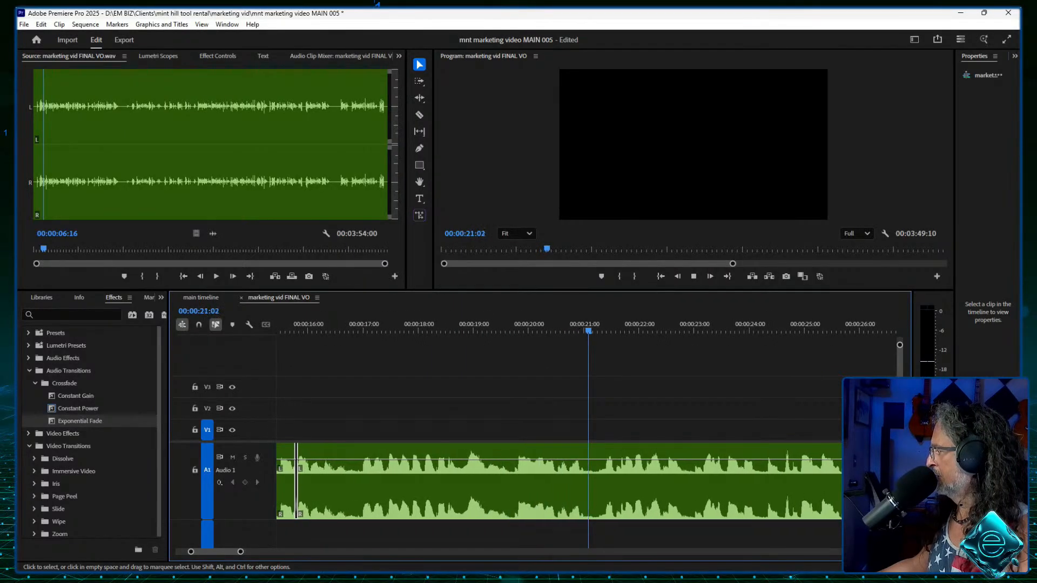
key("space")
left_click_drag(484, 326, 414, 327)
key("space")
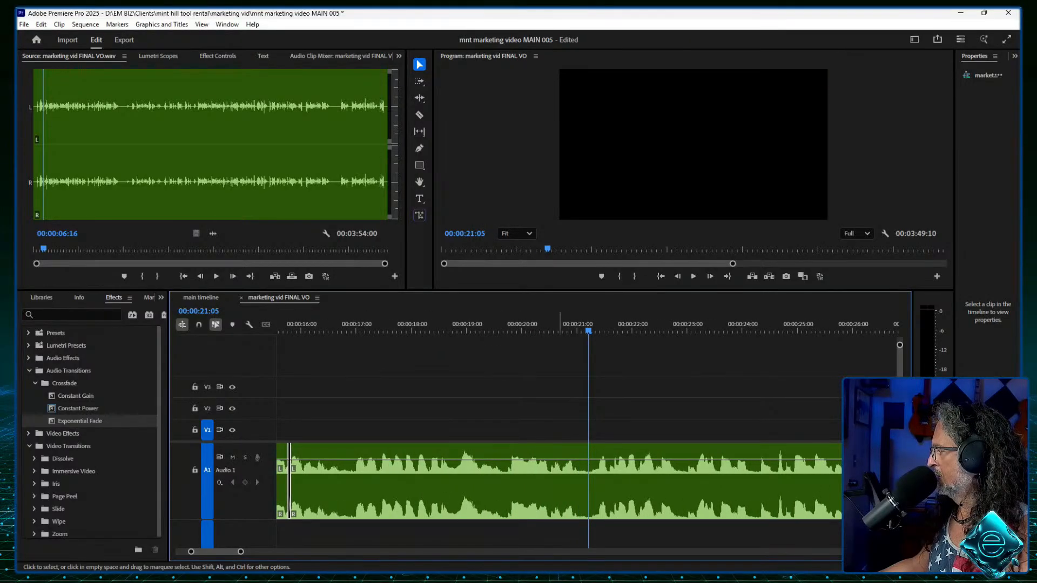
key("c")
left_click(590, 468)
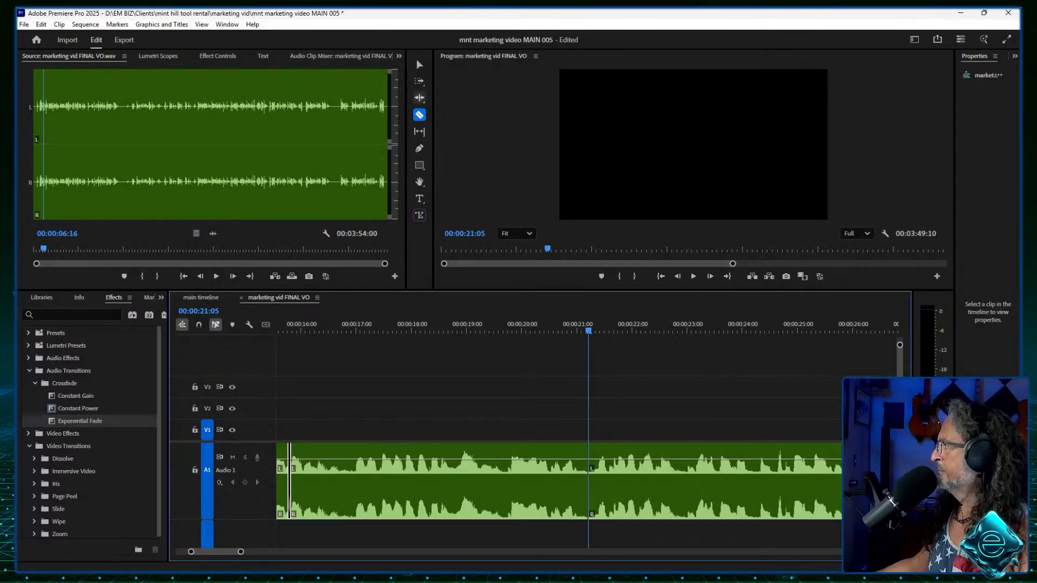
key("v")
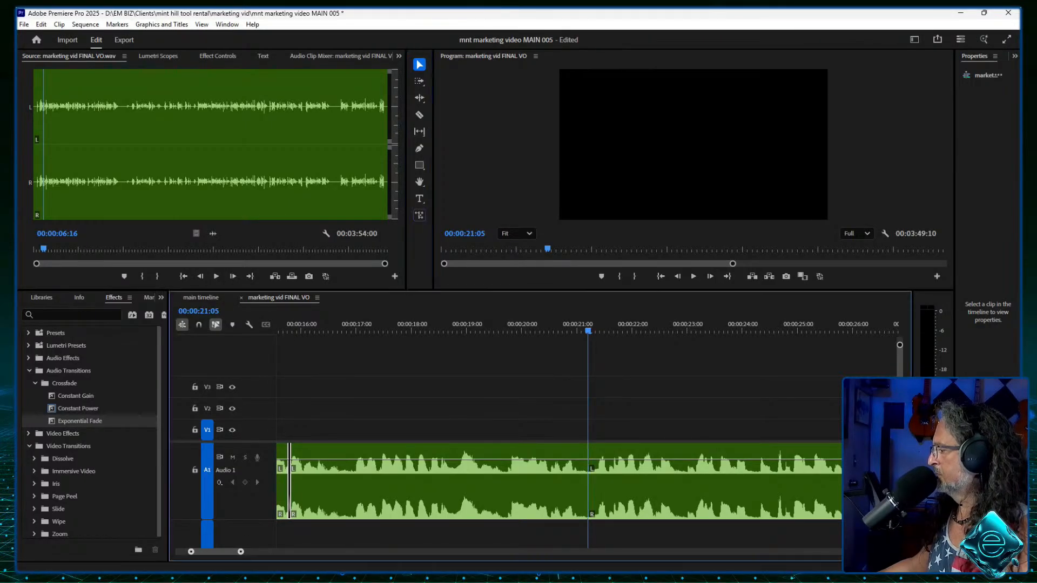
Step: Trim both clips back about three frames from the 21:05 cut, leaving a gap between 21:02 and 21:08
key("=")
key("=")
key("=")
key("s")
left_click_drag(587, 489, 613, 503)
Step: Play across the gap and fade in the clip after it with volume keyframes around 21:09
left_click_drag(543, 326, 351, 326)
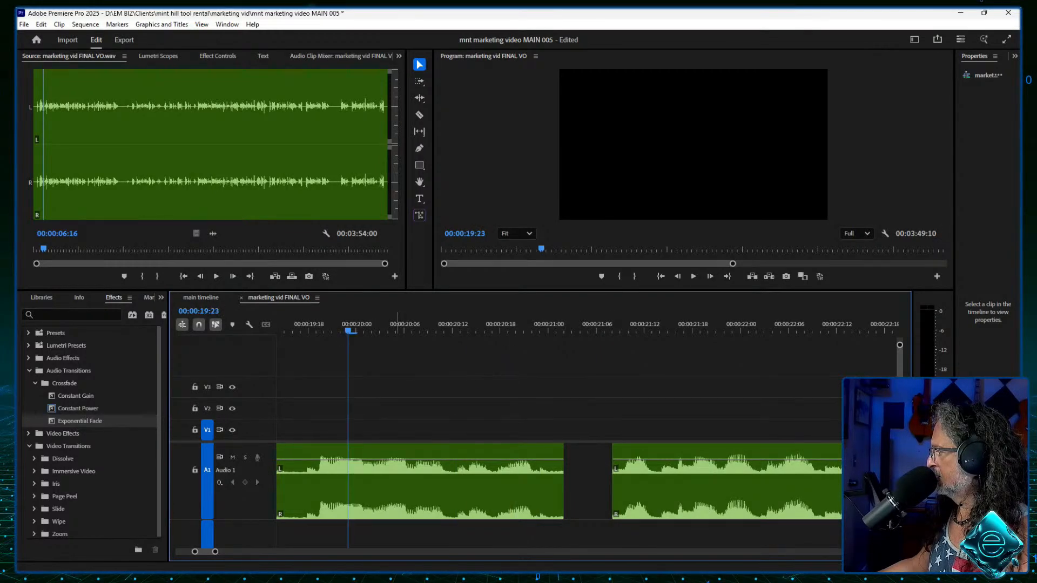
key("space")
key("k")
left_click_drag(469, 326, 485, 327)
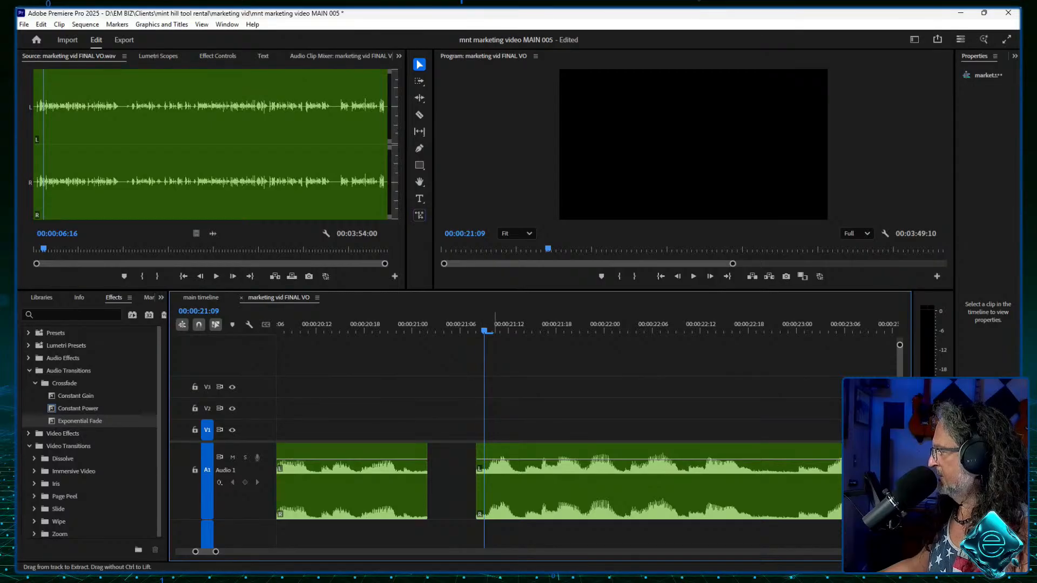
left_click(485, 460)
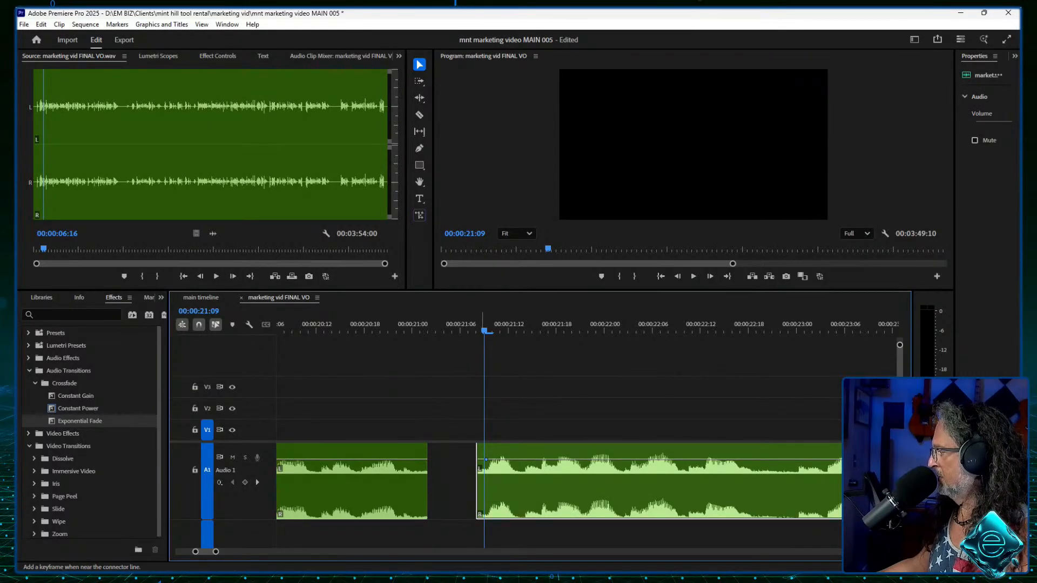
left_click_drag(481, 460, 484, 474)
Step: Play and step frame by frame through the voice-over on either side of the gap near 21 seconds
key("space")
key("space")
left_click_drag(489, 323, 397, 323)
key("Left")
key("Right")
key("Right")
key("Left")
key("Right")
key("Left")
key("Right")
key("Left")
key("Left")
key("Left")
key("shift+Left")
key("shift+Left")
key("Left")
Step: Fade out the end of the clip before the gap with volume keyframes and trim its end to 21:01
key("space")
key("space")
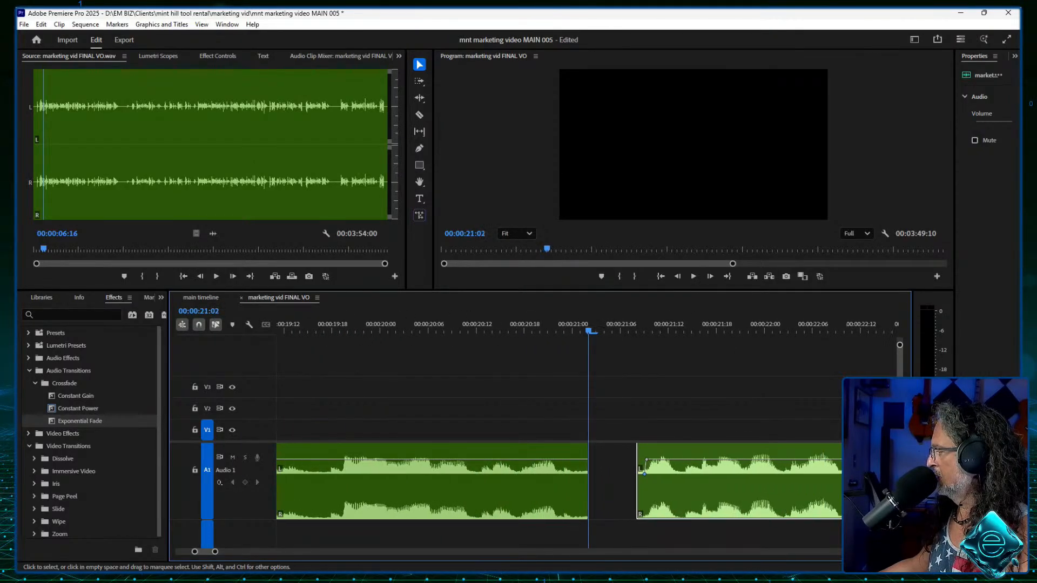
left_click(572, 460, "ctrl")
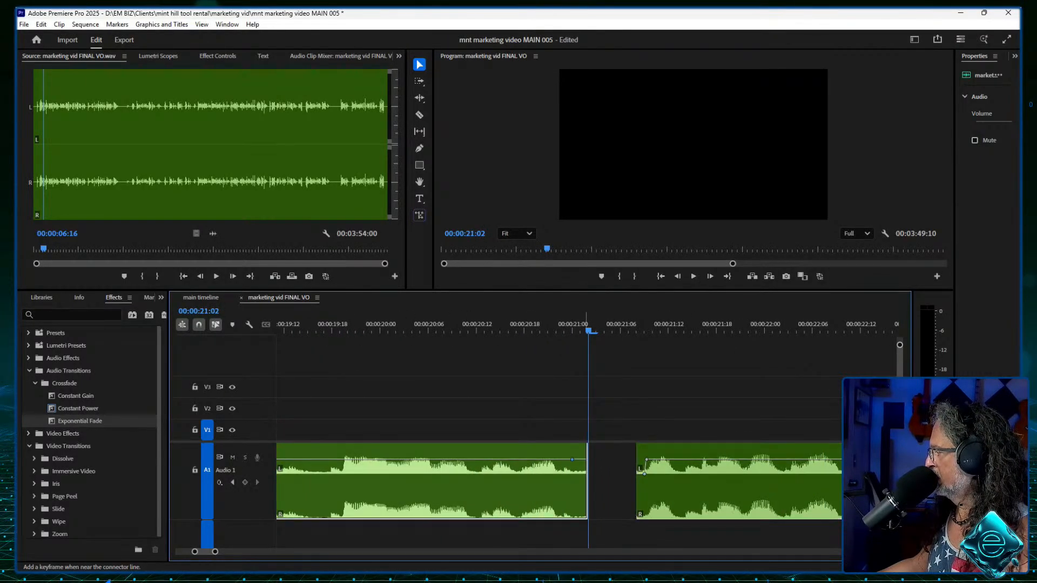
left_click_drag(584, 460, 579, 520)
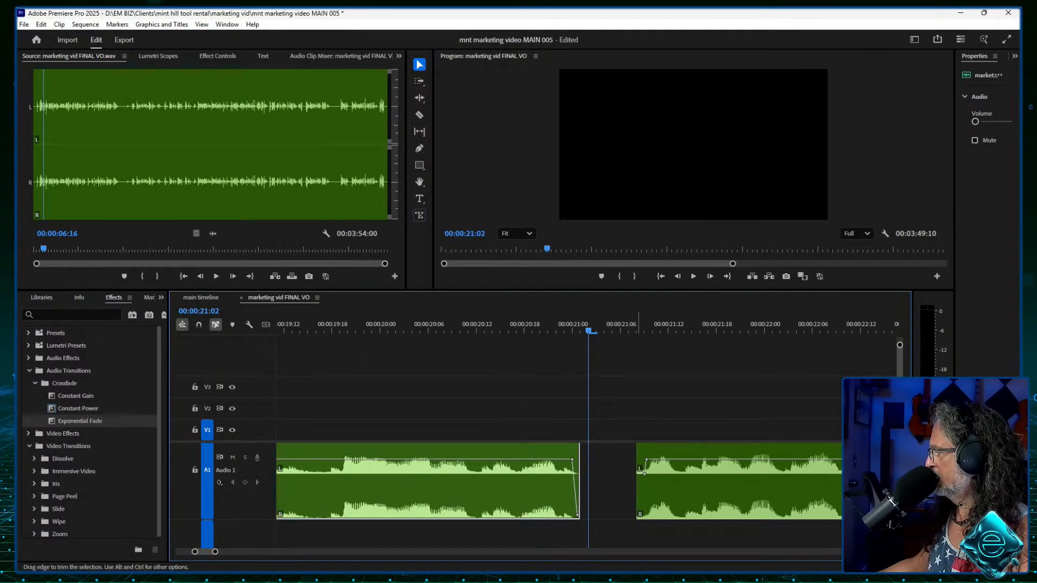
Step: Ripple delete the gap and bridge the cut at 21:01 with an Exponential Fade about two frames long
left_click(626, 476)
right_click(632, 459)
left_click(661, 463)
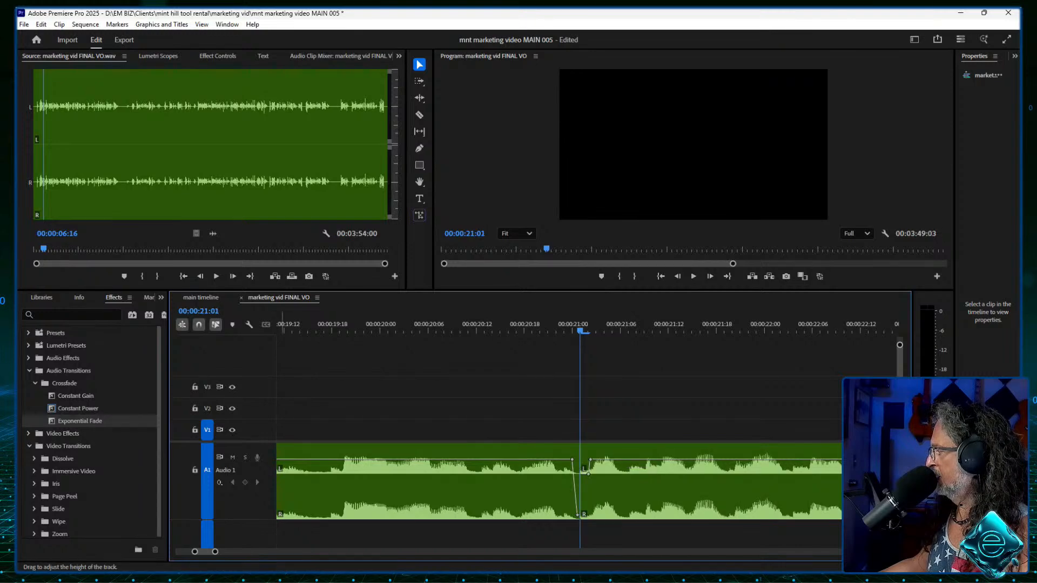
left_click_drag(560, 481, 582, 480)
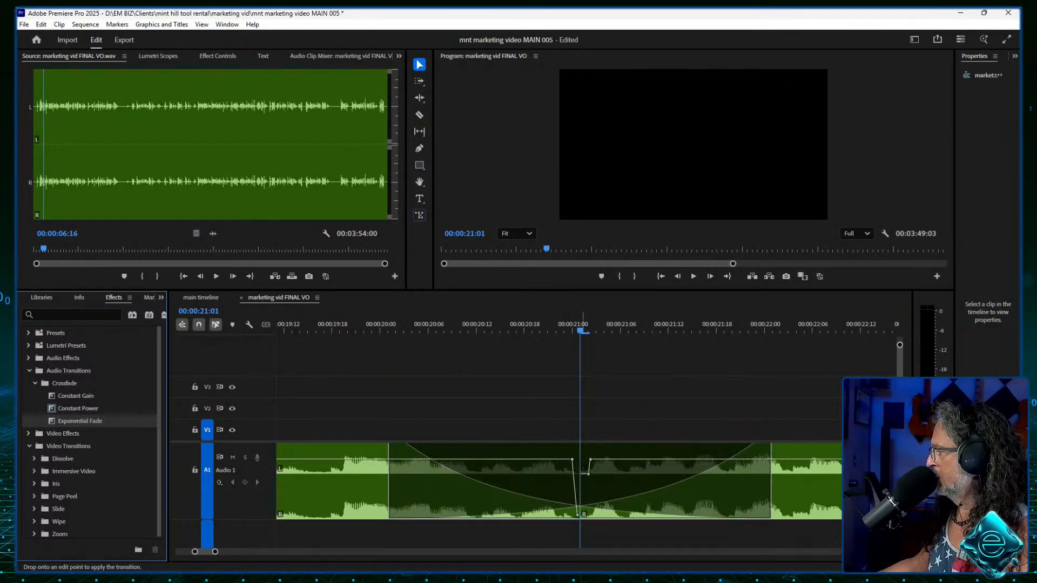
left_click_drag(773, 476, 588, 475)
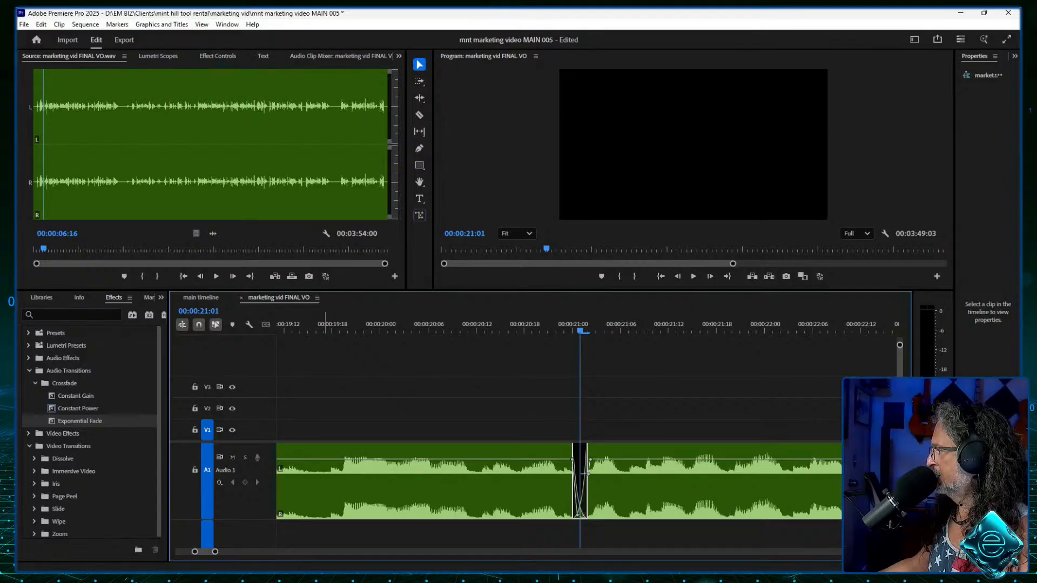
Step: Play back the smoothed join at 21:01 and the voice-over that follows it
left_click(309, 324)
key("space")
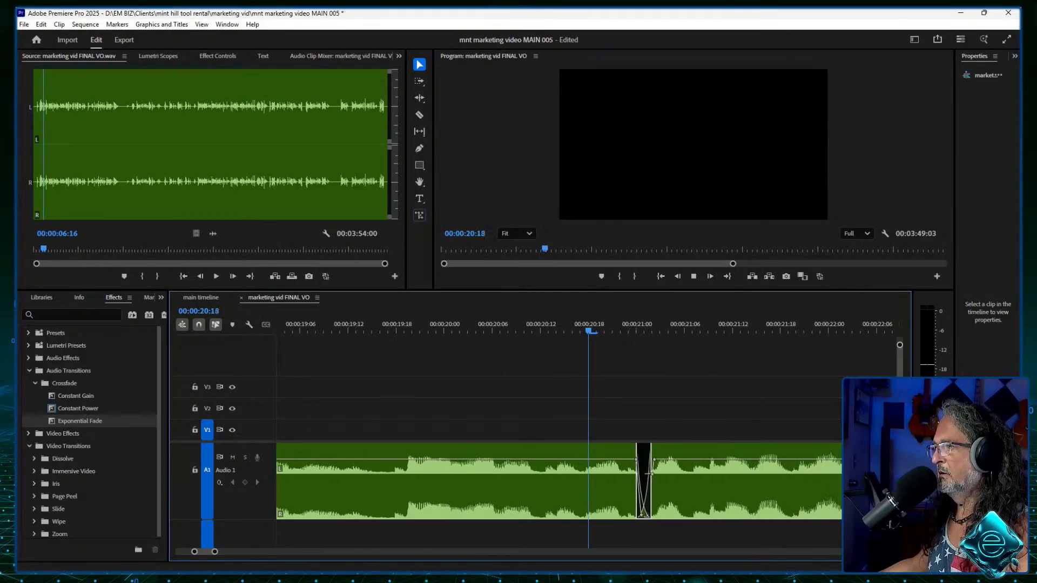
key("shift+k")
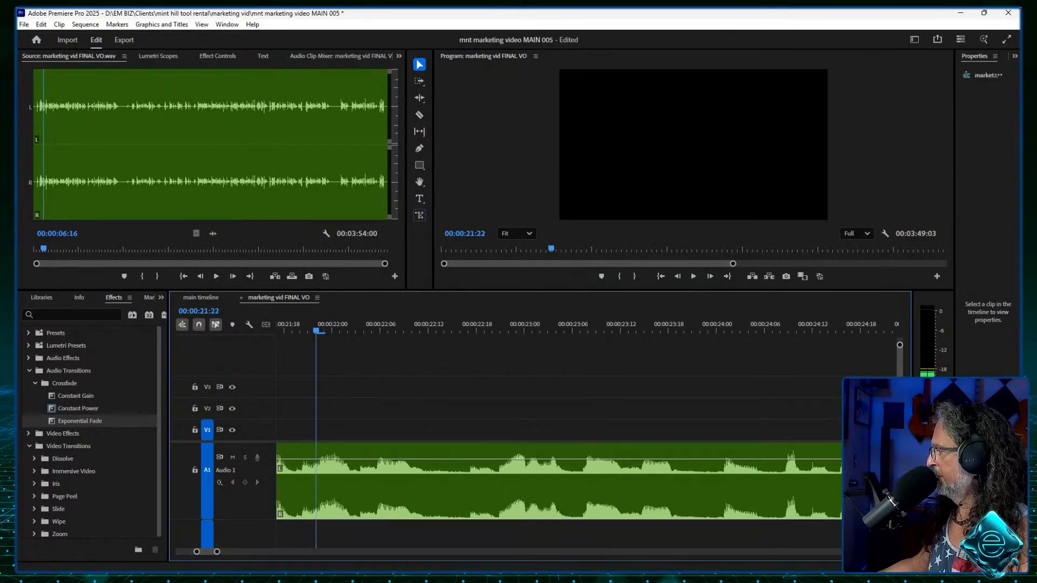
key("space")
Step: Split the voice-over at 22:17 and 22:13 and ripple delete the short piece between the two cuts
left_click_drag(487, 328, 508, 328)
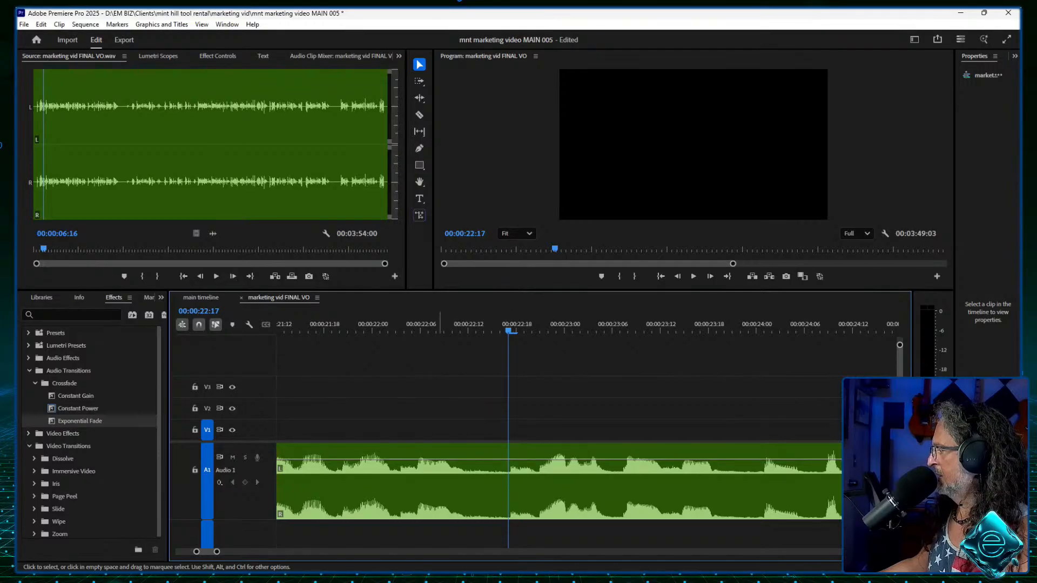
key("c")
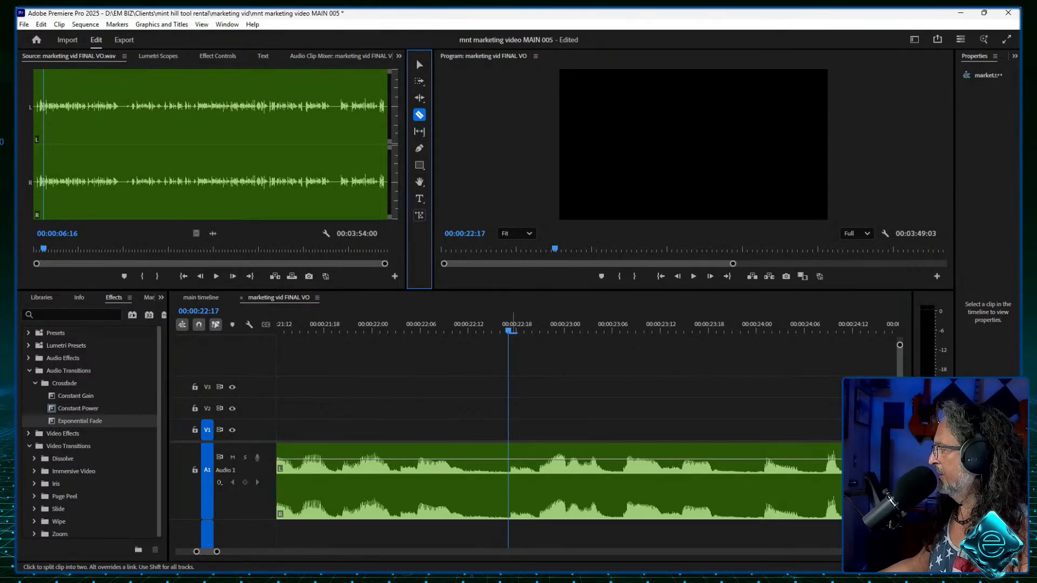
left_click(509, 481)
left_click_drag(332, 329, 703, 329)
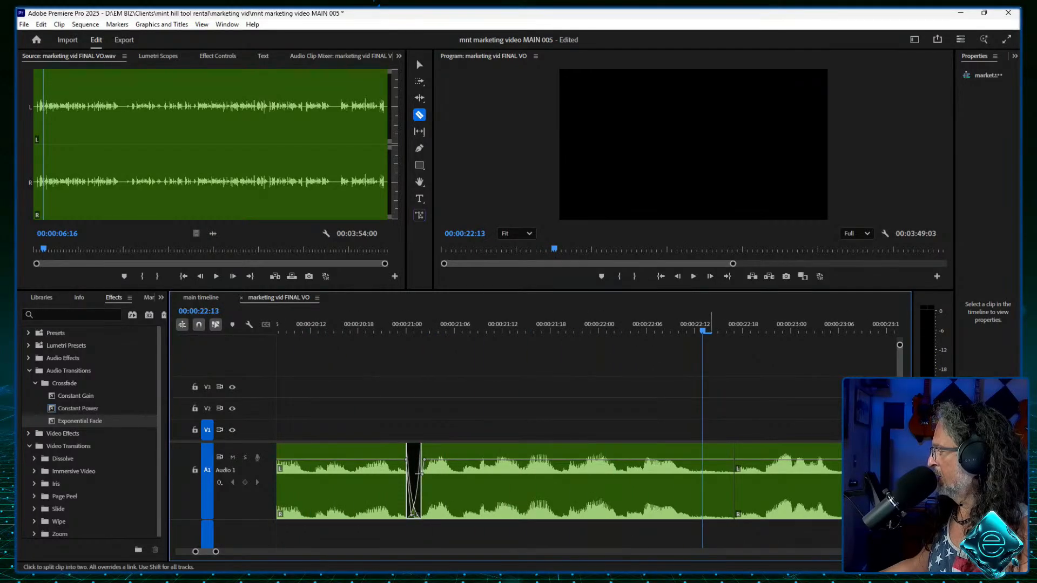
right_click(718, 475)
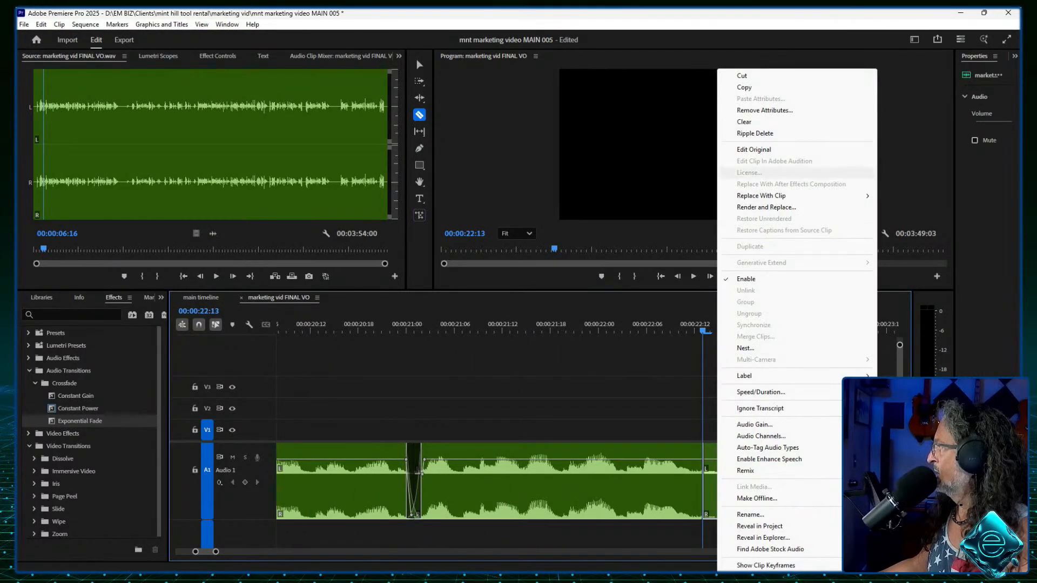
left_click(745, 133)
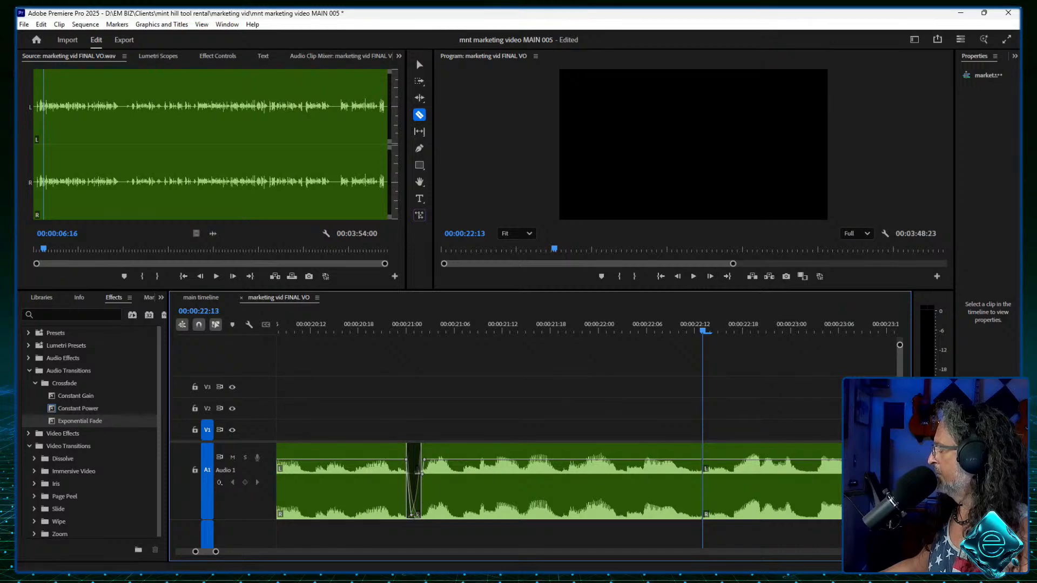
Step: Bridge the cut at 22:13 with an Exponential Fade shortened to about two frames
left_click_drag(79, 421, 702, 480)
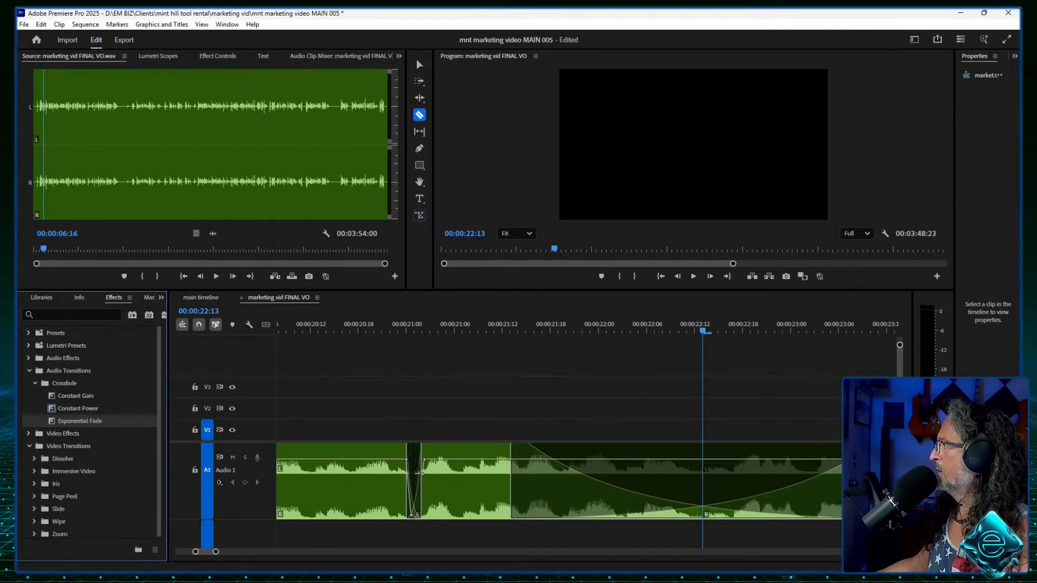
left_click(419, 64)
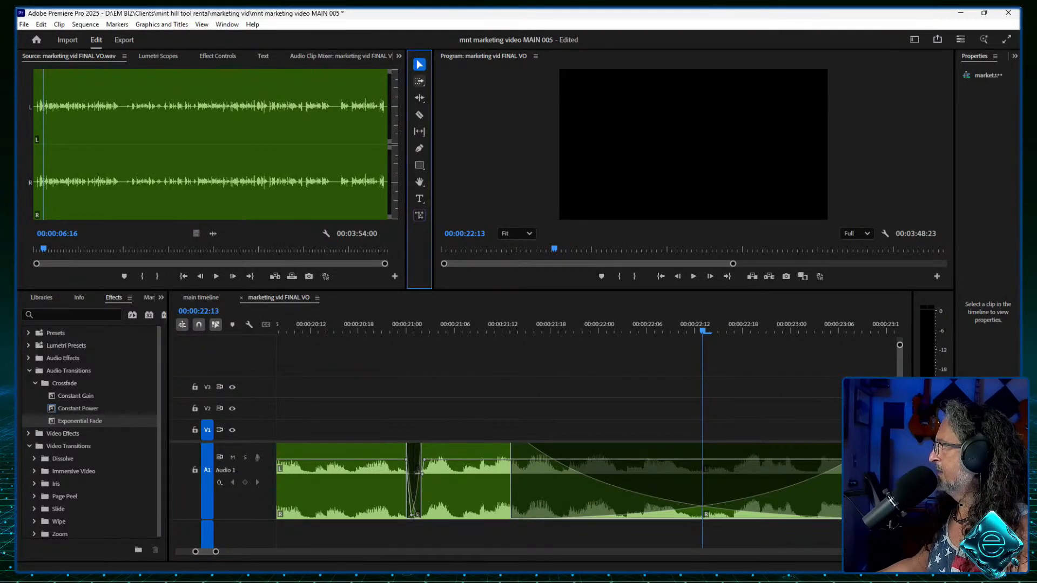
left_click_drag(511, 481, 695, 481)
Step: Play across the join at 22:13 and replay the voice-over from about 23 to 26 seconds
left_click(320, 324)
key("space")
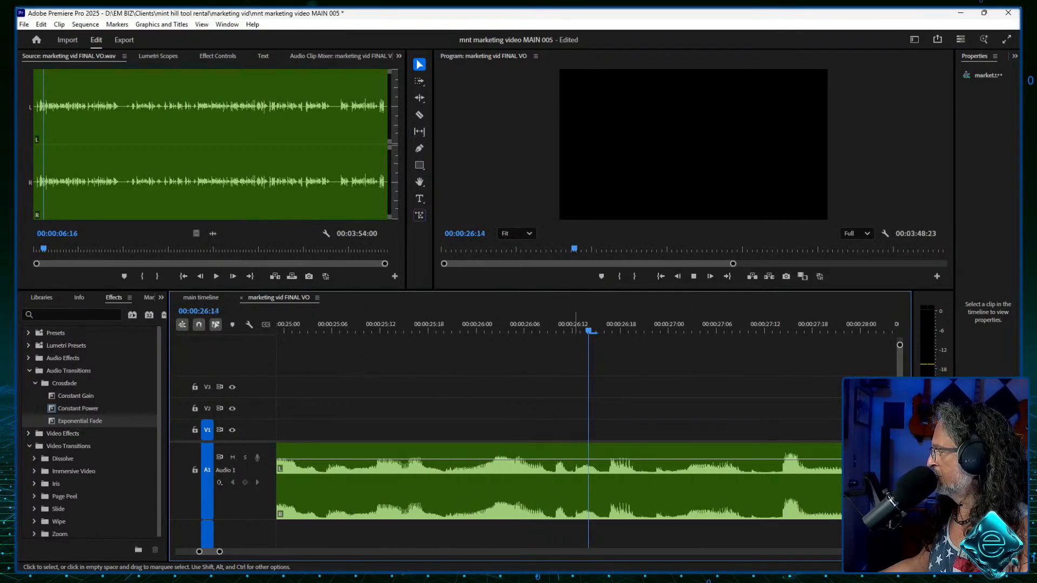
key("space")
left_click_drag(292, 324, 281, 321)
key("minus")
key("minus")
key("minus")
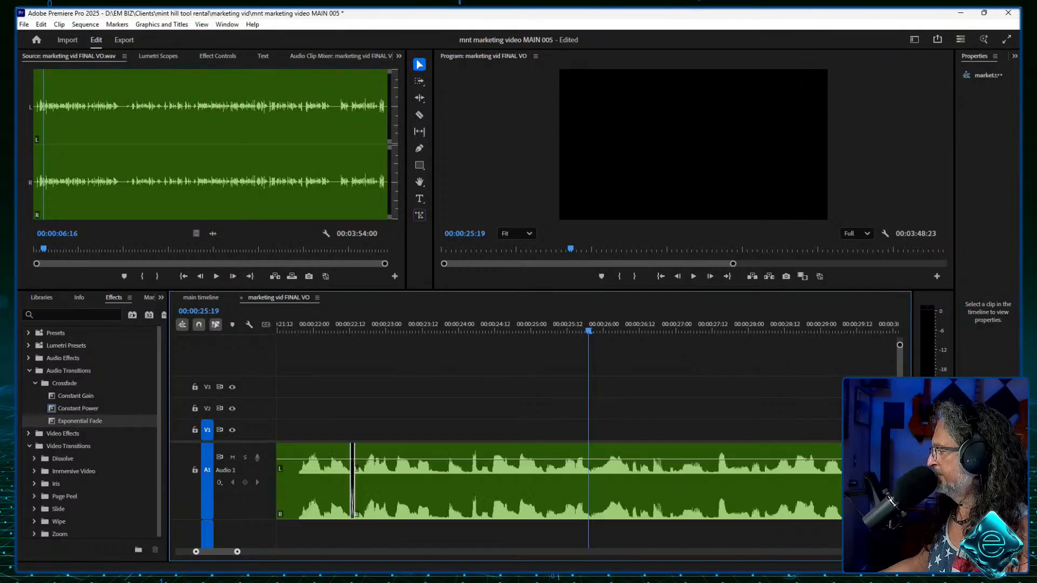
key("j")
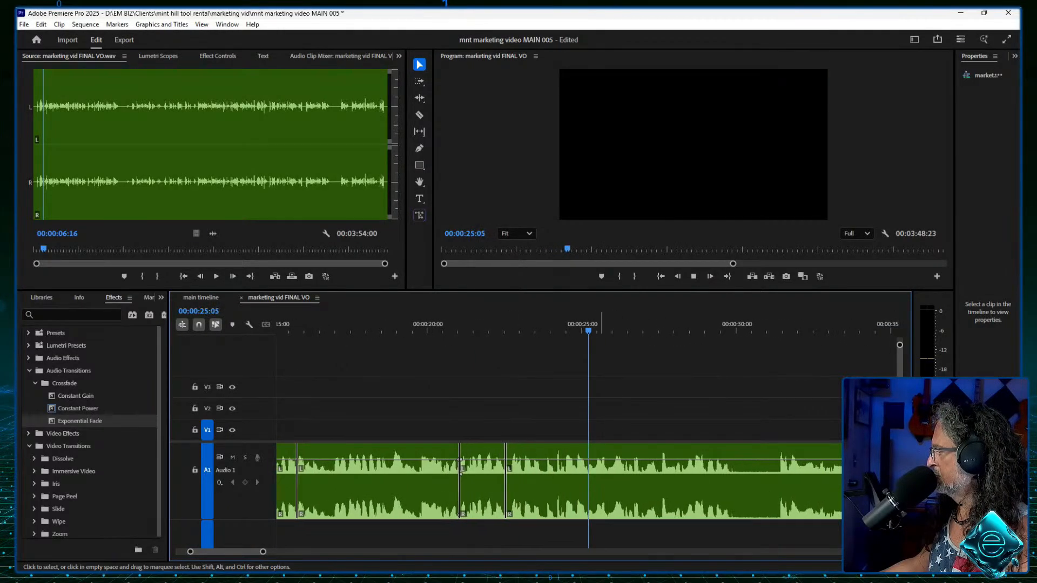
left_click_drag(564, 324, 517, 329)
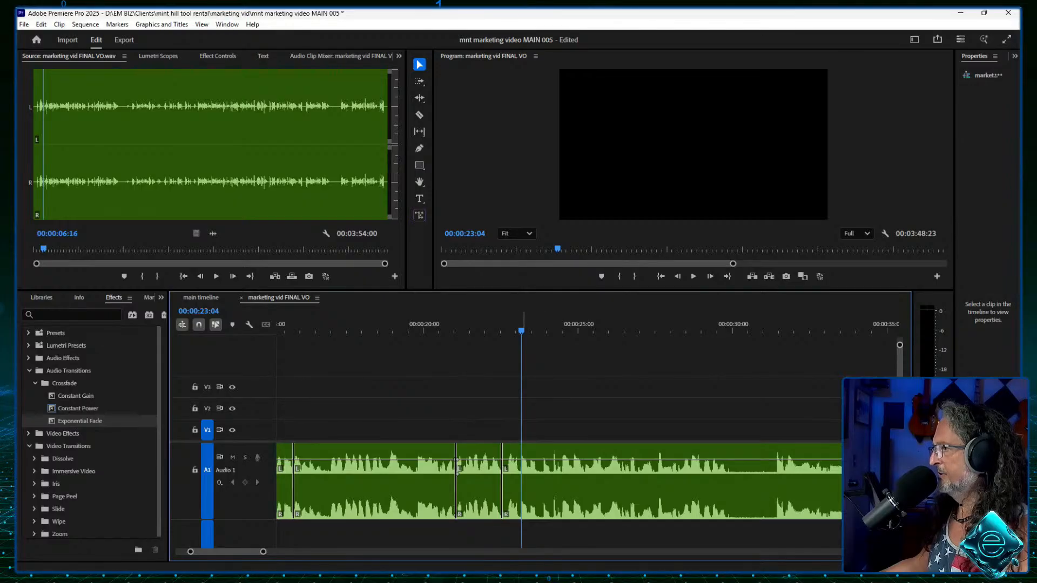
key("l")
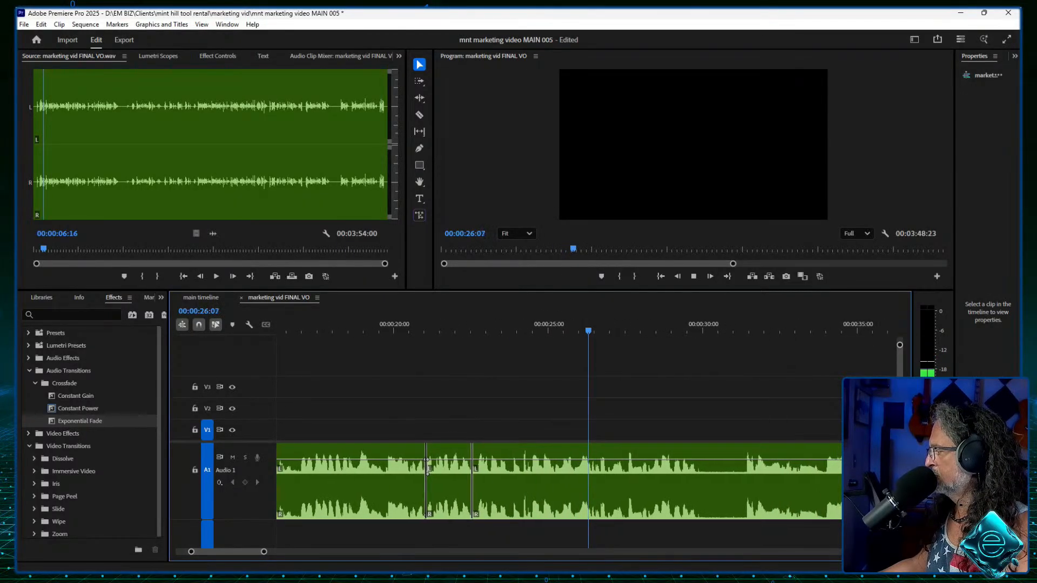
key("space")
left_click_drag(572, 322, 456, 319)
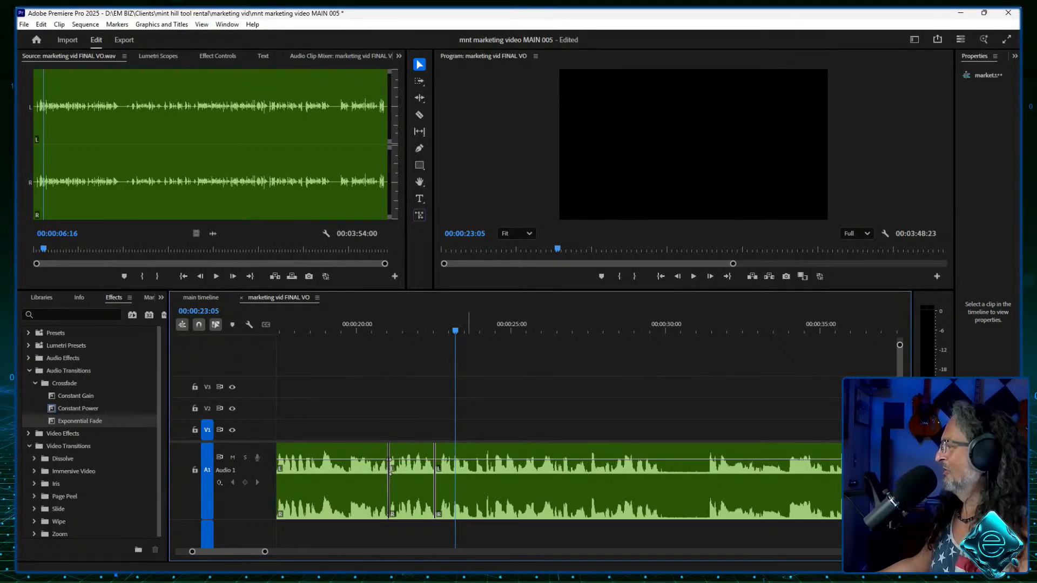
Step: Step back to 22:22 and play the voice-over up to the pause near 29:22
key("Left")
key("Left")
key("Left")
key("Left")
key("Left")
key("Left")
key("Left")
left_click_drag(265, 551, 237, 551)
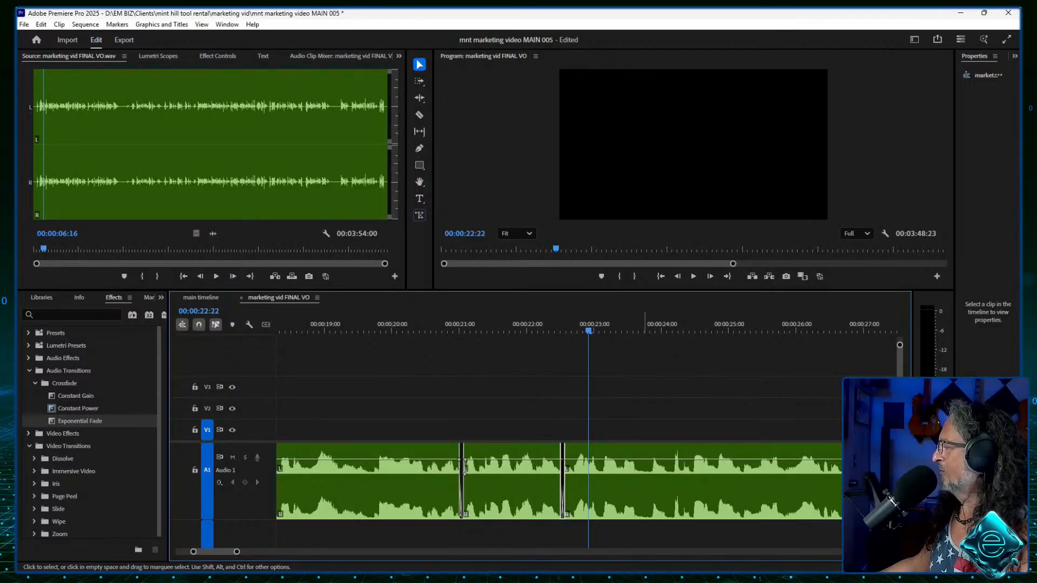
key("space")
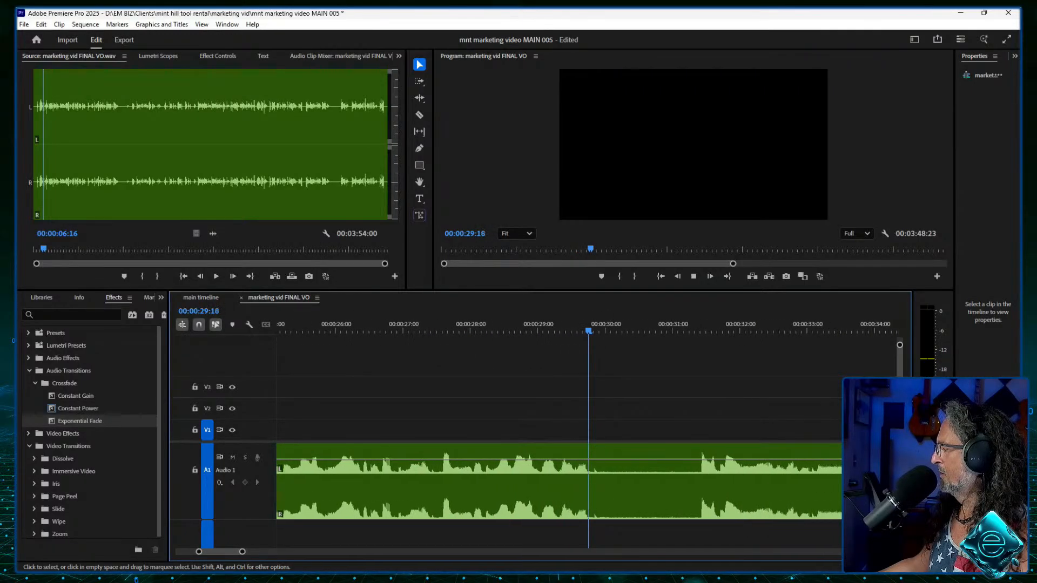
key("space")
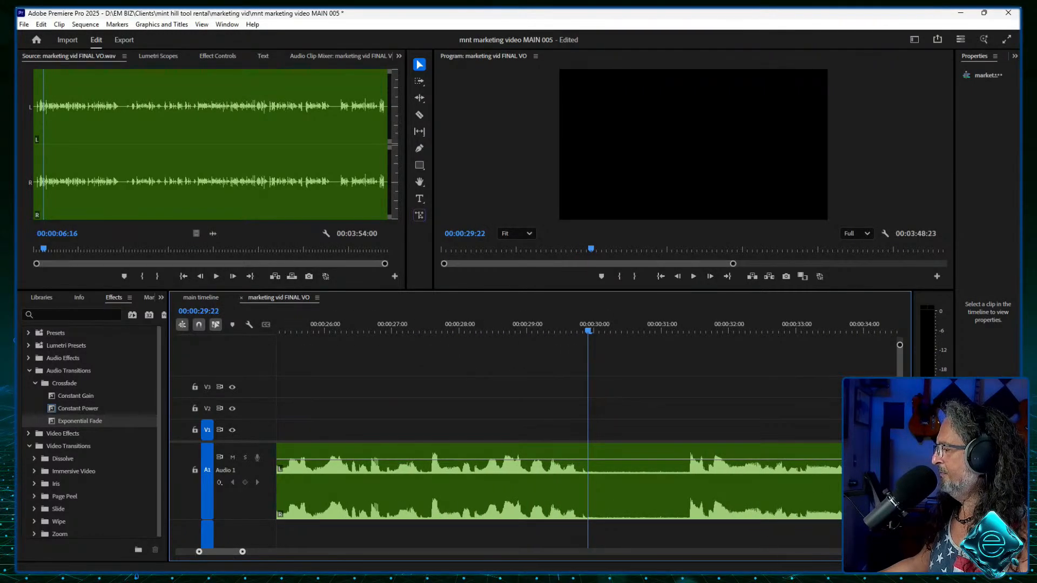
Step: Replay the end of the phrase before the pause and split the voice-over clip at 29:22
key("equal")
key("equal")
key("equal")
left_click(372, 327)
key("space")
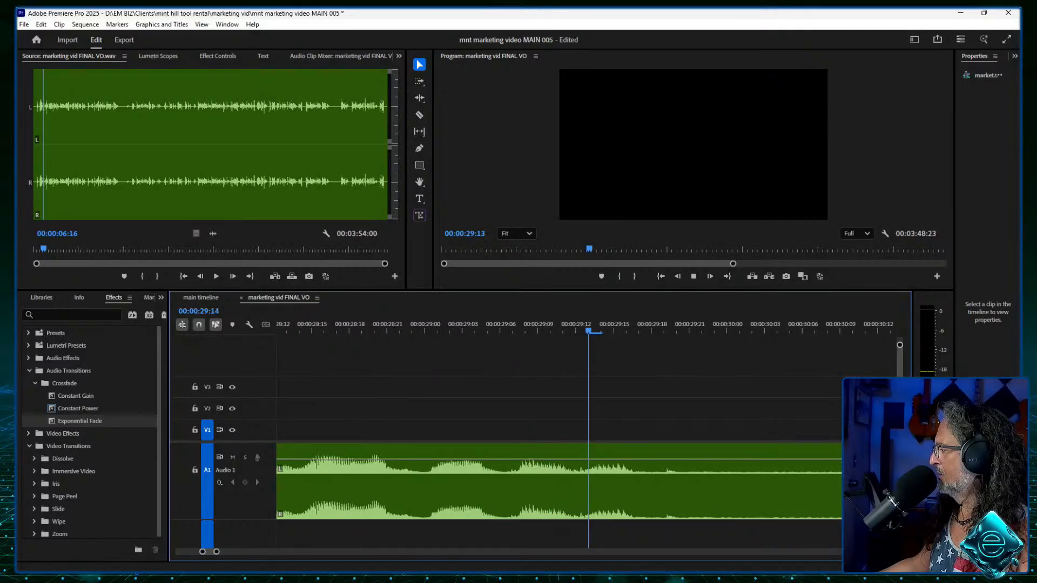
key("space")
key("shift+Left")
key("Right")
key("Right")
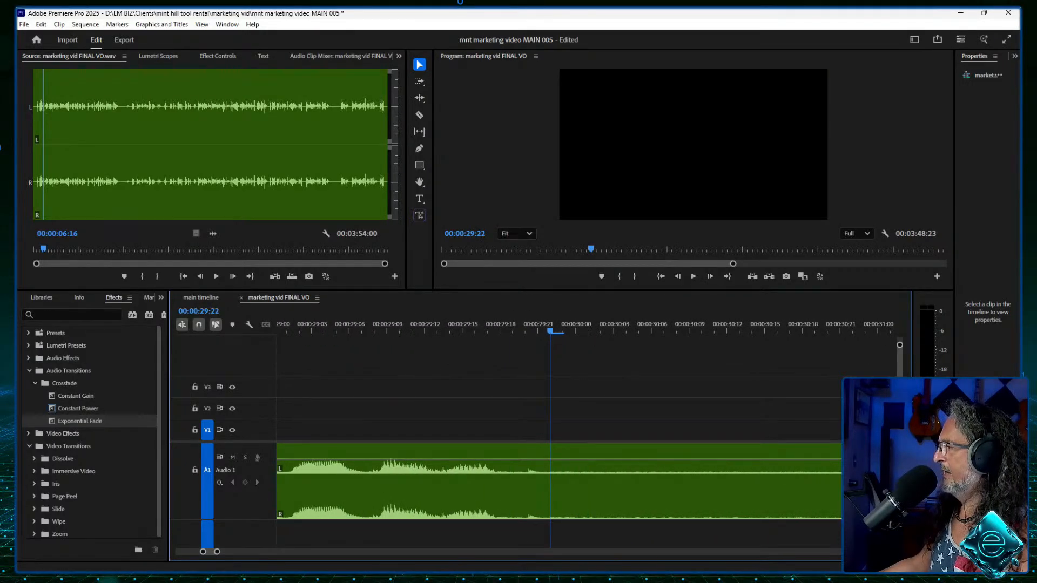
key("c")
left_click(551, 480)
Step: Split the voice-over at 31:08 and ripple delete the pause between 29:22 and 31:08
key("minus")
key("minus")
key("minus")
key("minus")
key("minus")
key("minus")
key("minus")
key("minus")
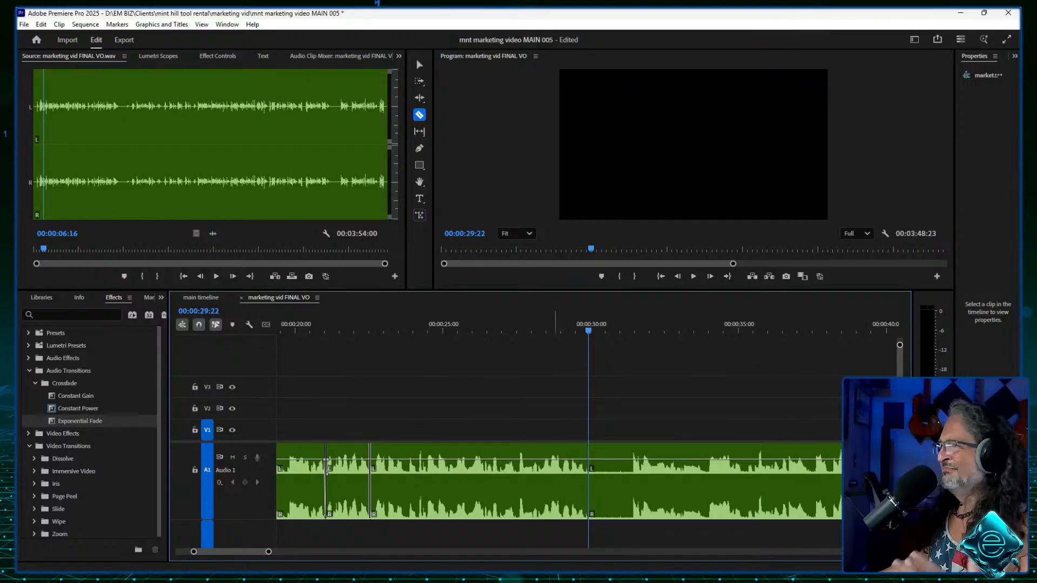
key("space")
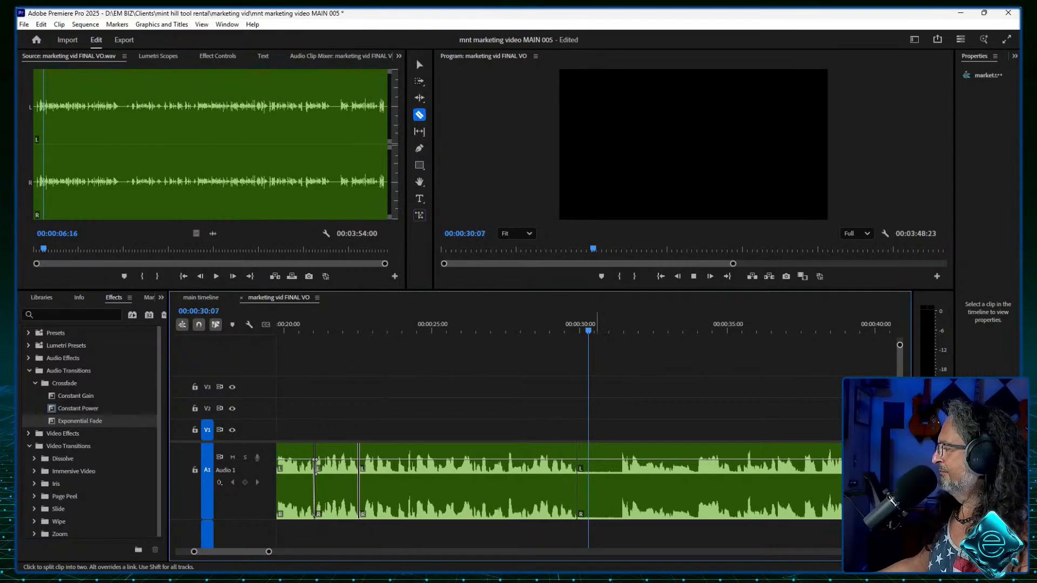
key("space")
left_click_drag(588, 330, 562, 330)
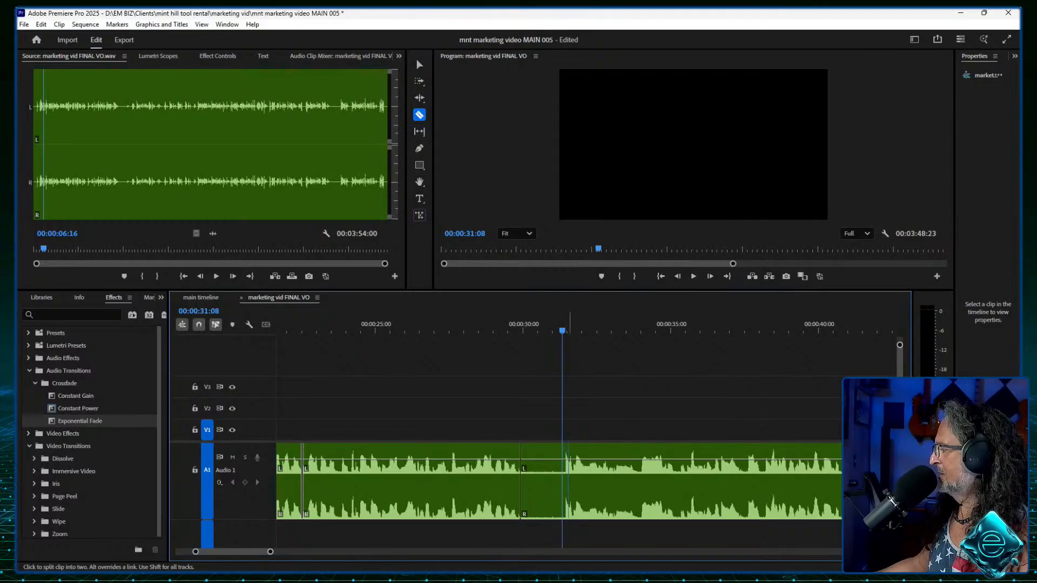
right_click(559, 486)
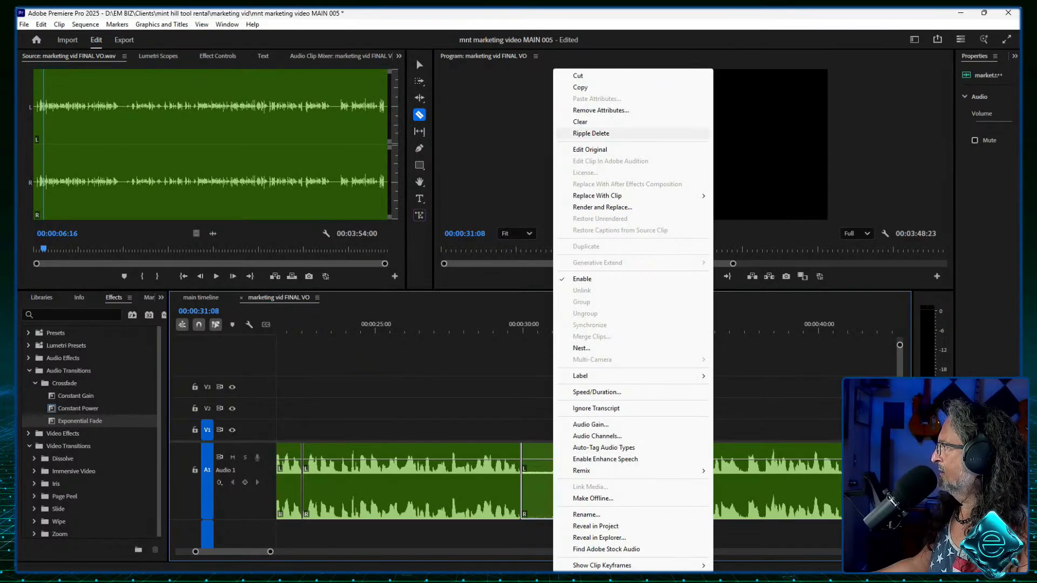
left_click(608, 132)
Step: Play across the new join at 29:22 and examine the waveform around it closely
left_click(461, 324)
key("space")
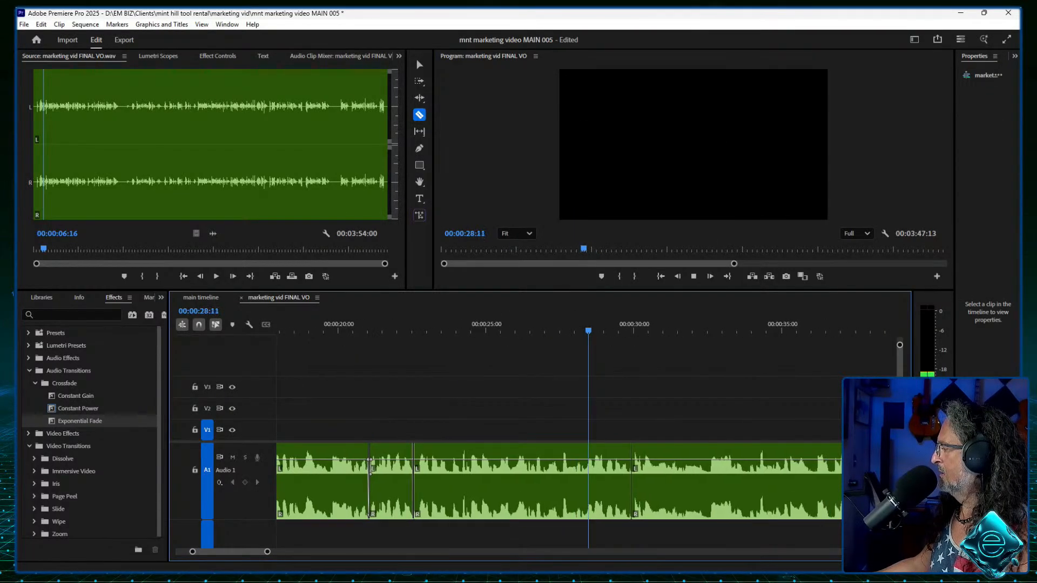
key("space")
key("equal")
key("equal")
key("equal")
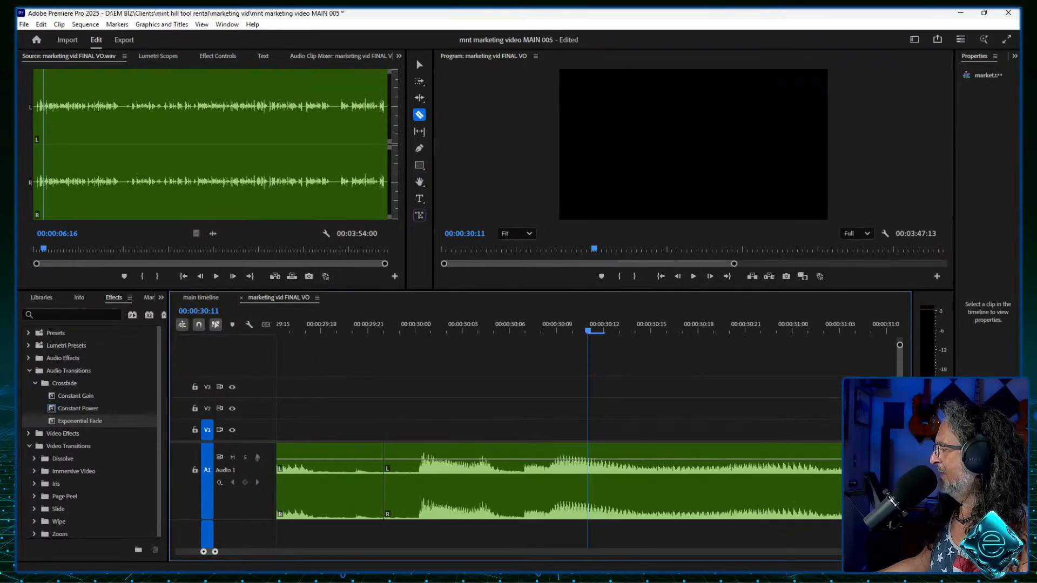
Step: Move the clip after 29:22 three frames later, extend the preceding clip's end to 29:23 and fade it out with volume keyframes
left_click(419, 65)
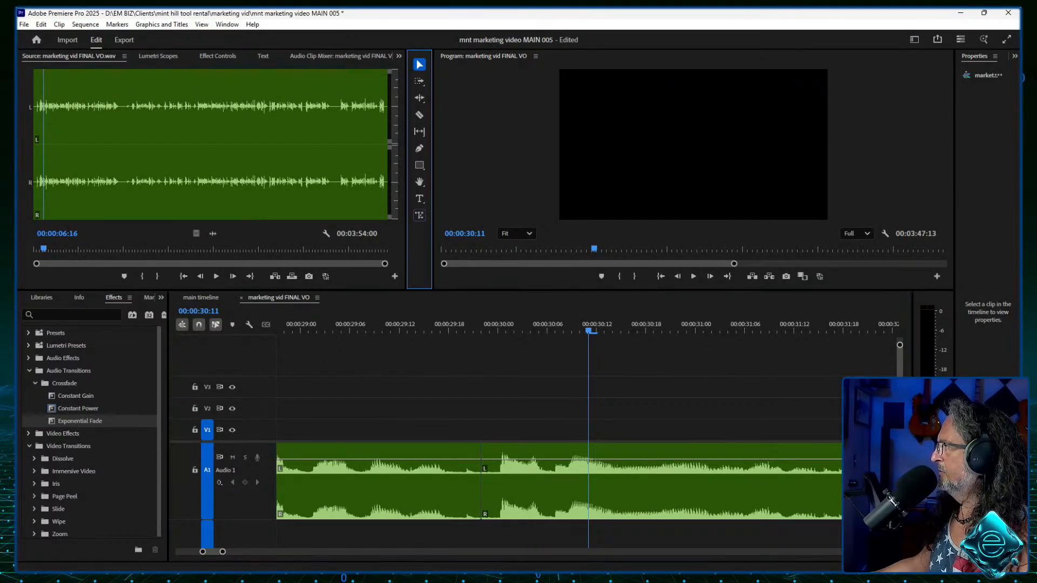
left_click_drag(531, 499, 555, 499)
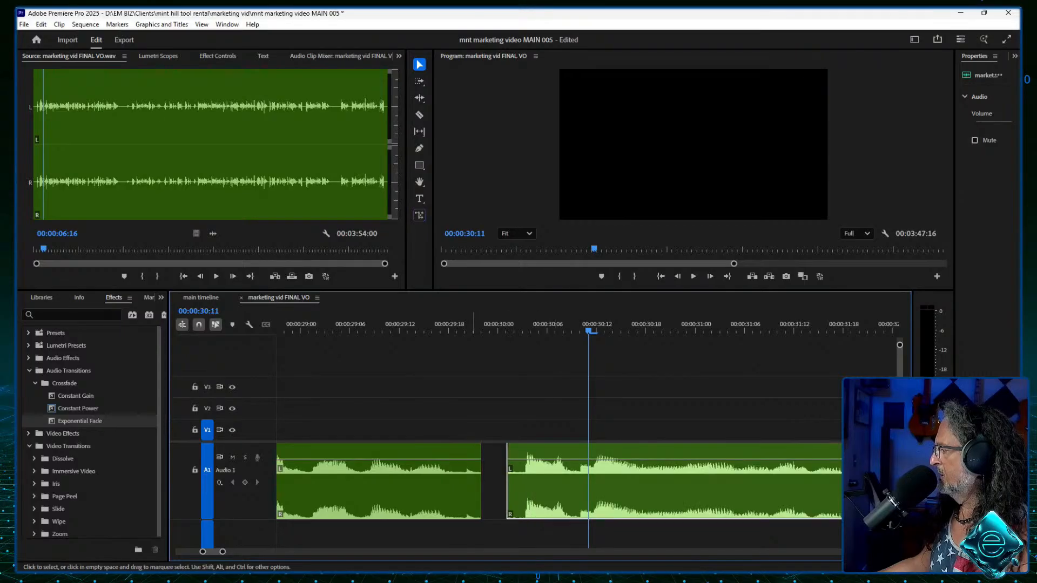
left_click_drag(481, 486, 488, 517)
left_click(477, 460, "ctrl")
Step: Fade in the clip after the gap with volume keyframes and trim its start to 30:02
left_click(524, 459, "ctrl")
left_click_drag(520, 459, 497, 516)
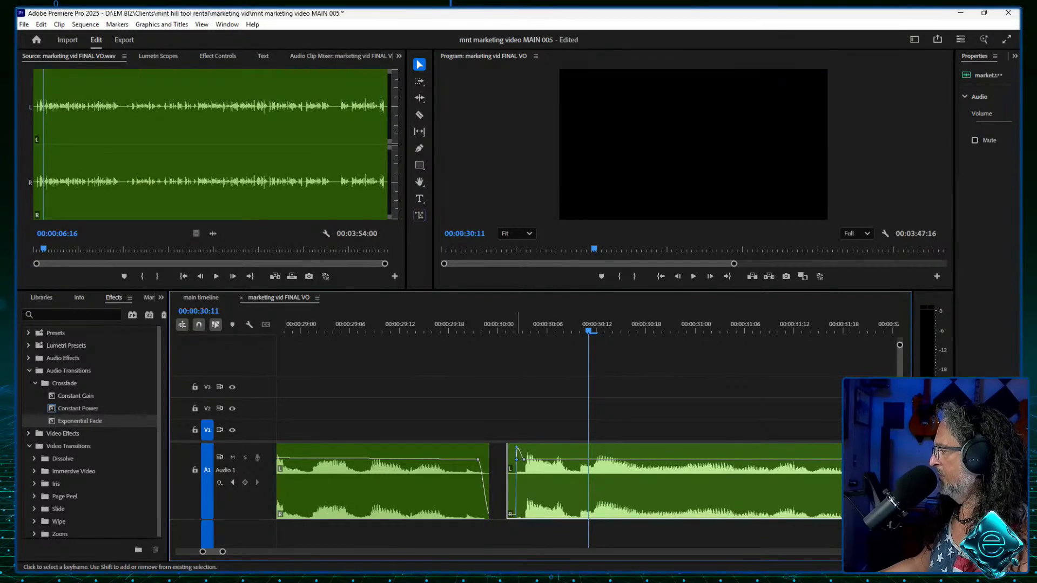
right_click(516, 459)
left_click(526, 465)
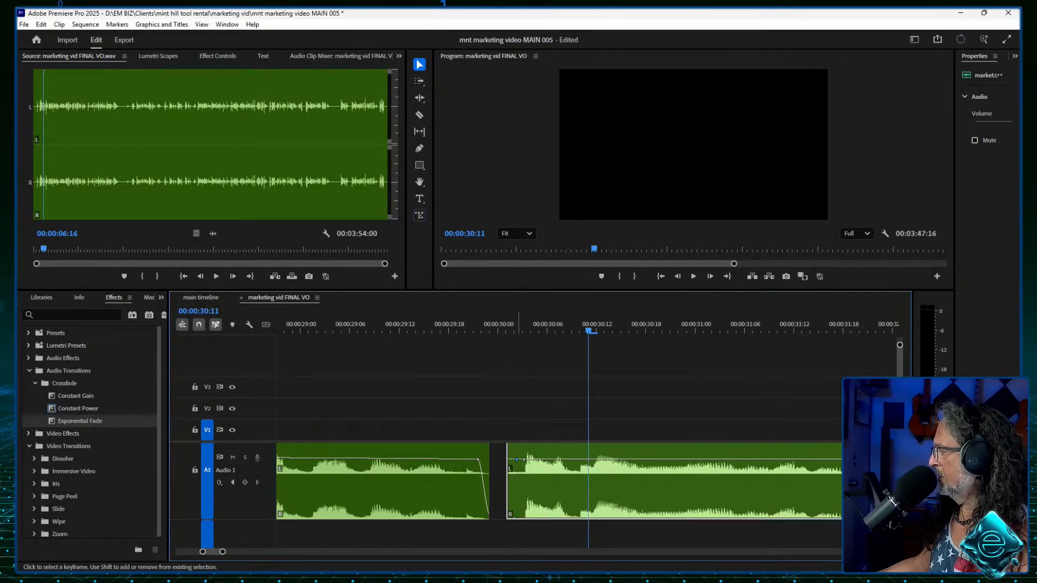
left_click_drag(517, 460, 516, 508)
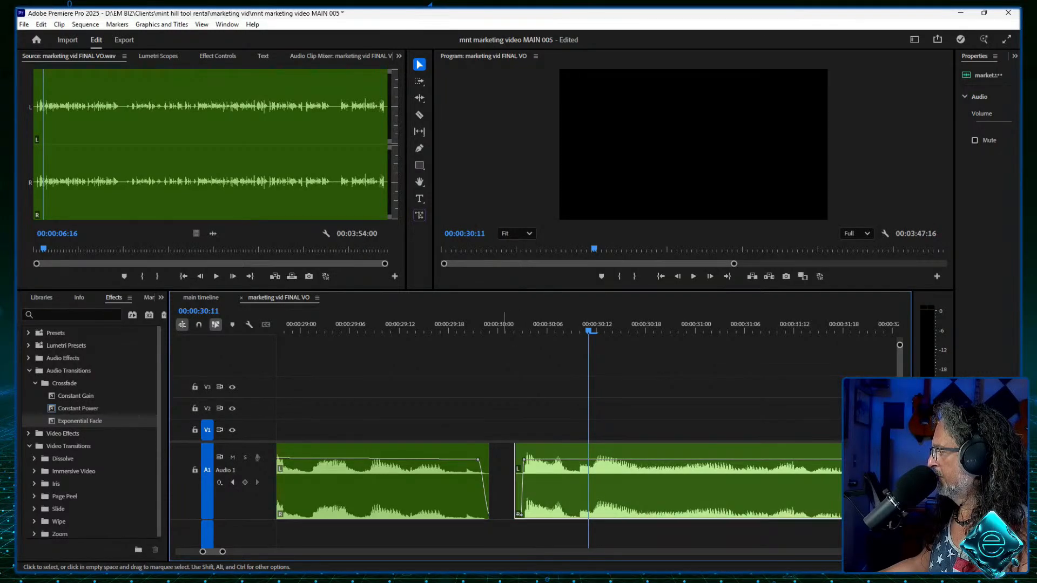
Step: Ripple delete the gap between the two faded clips and play across the join at 29:23
right_click(504, 455)
left_click(532, 462)
left_click(335, 327)
key("space")
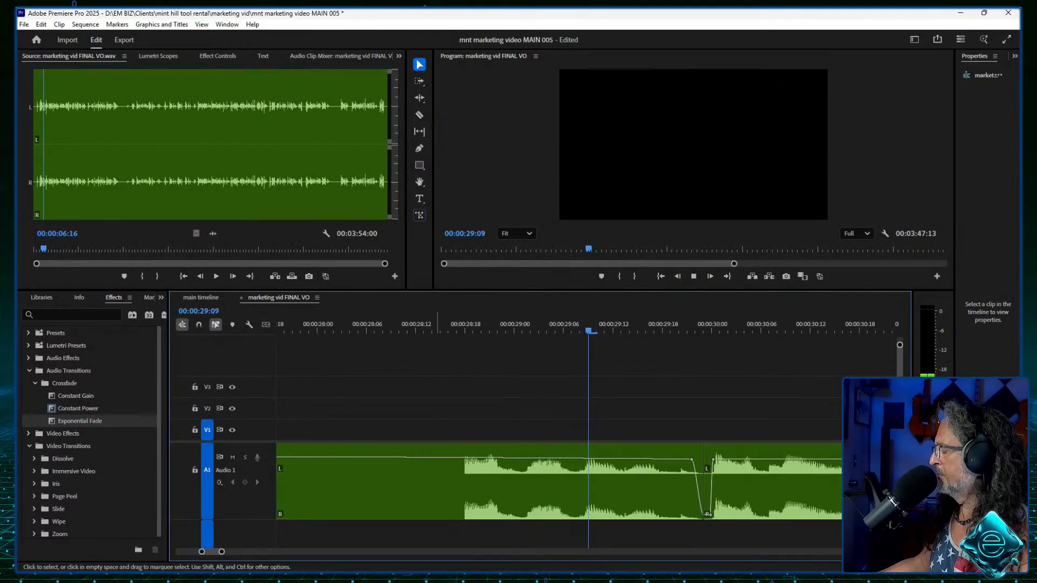
key("space")
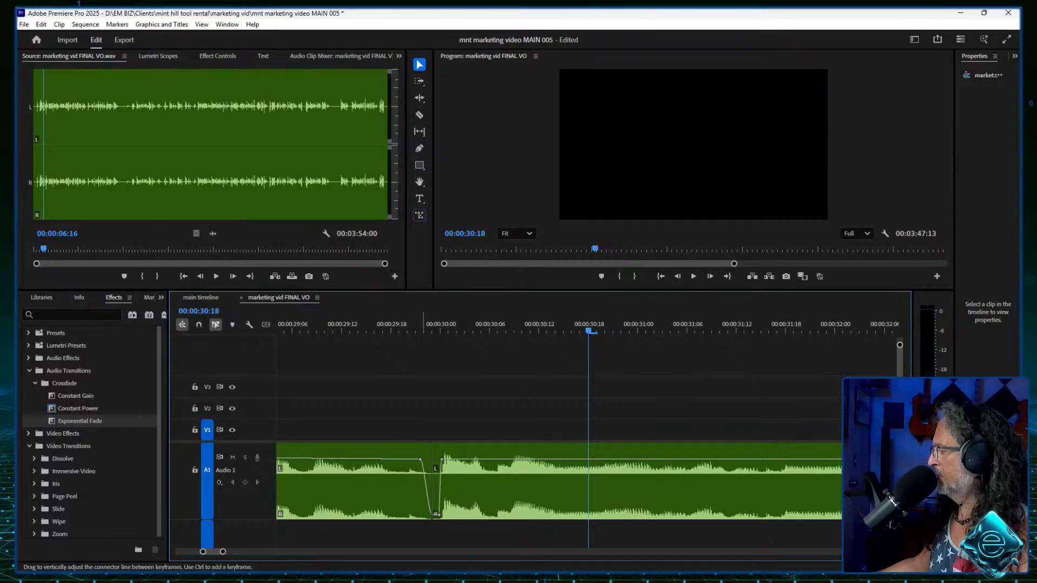
Step: Try moving the fade-out keyframe closer to the cut at 29:23 and undo the change
left_click_drag(421, 459, 427, 461)
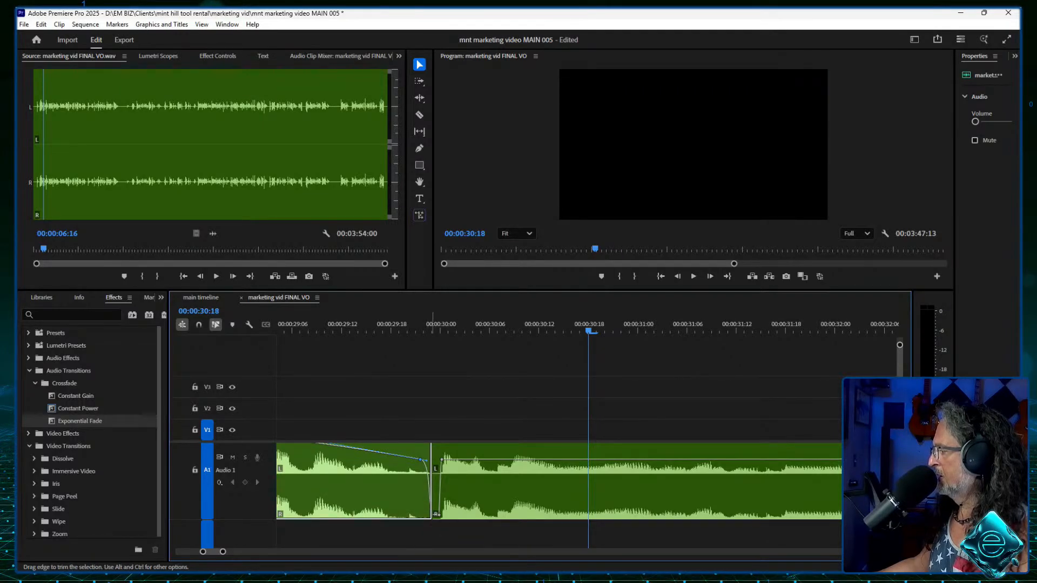
key("ctrl+z")
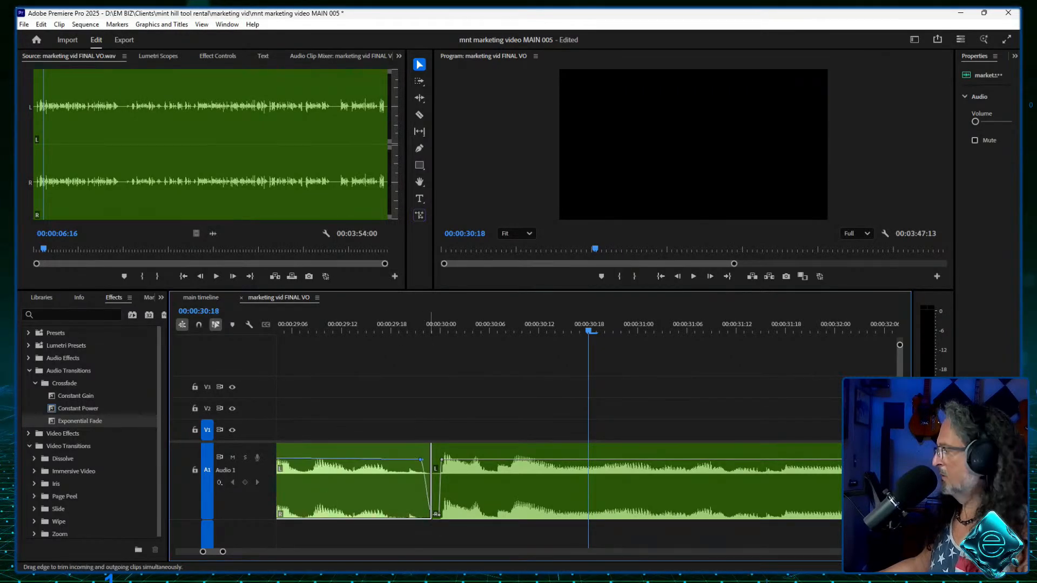
Step: Undo the ripple delete that closed the gap after the fade-out at 29:23 and inspect the fade-out keyframe up close
key("ctrl+z")
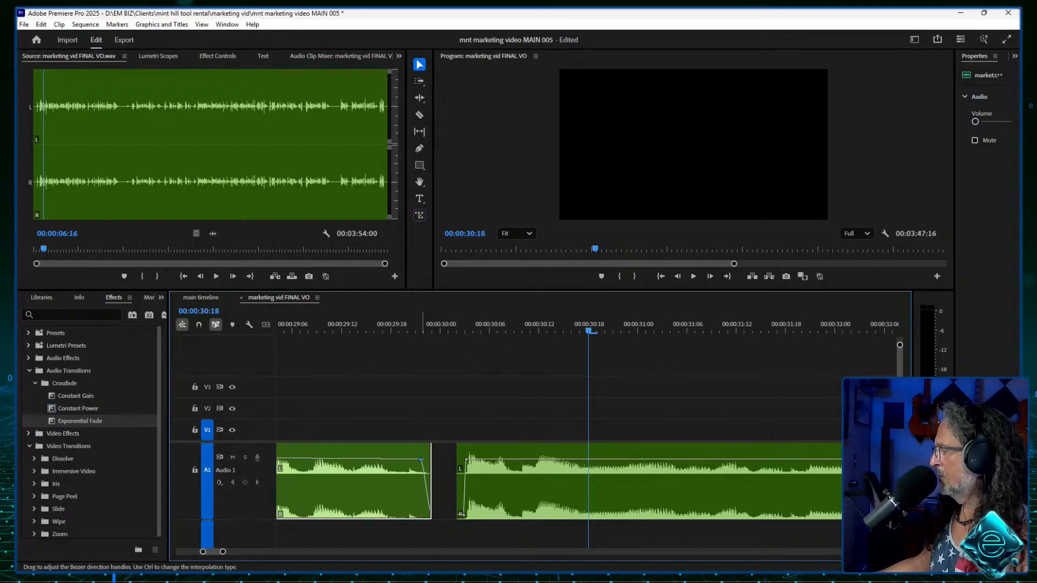
right_click(421, 462)
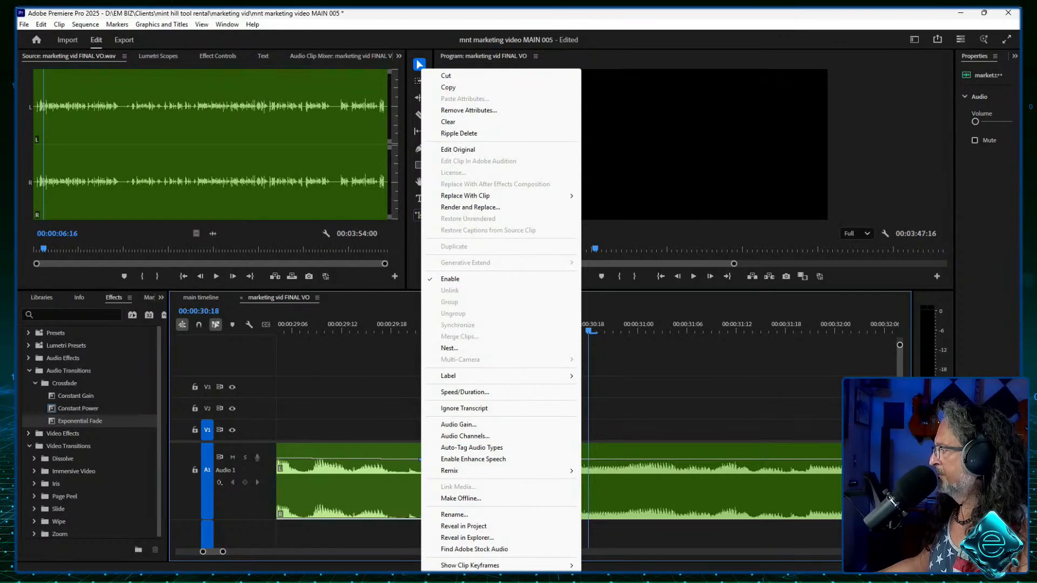
left_click(417, 324)
key("Right")
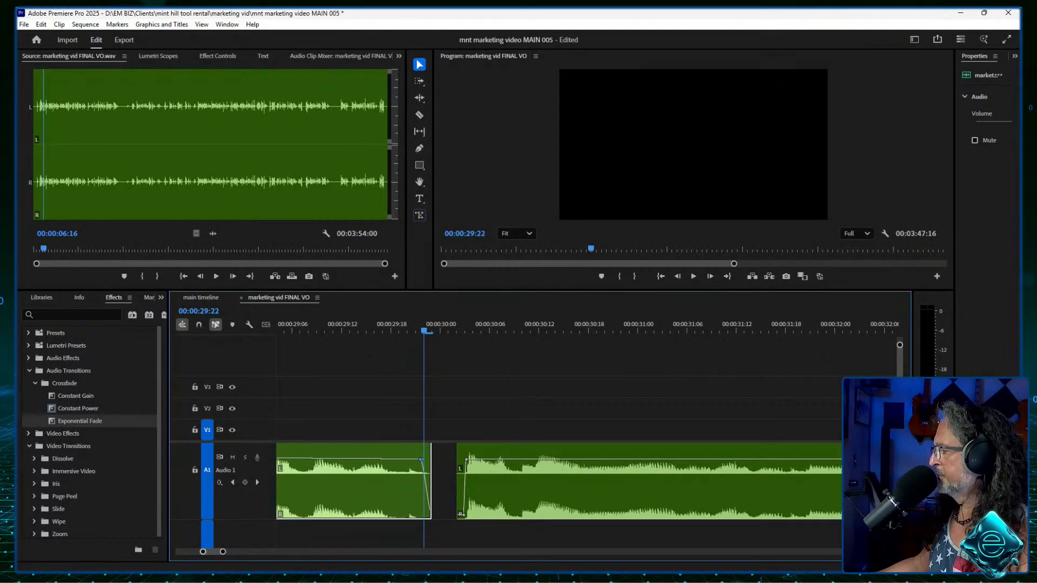
key("=")
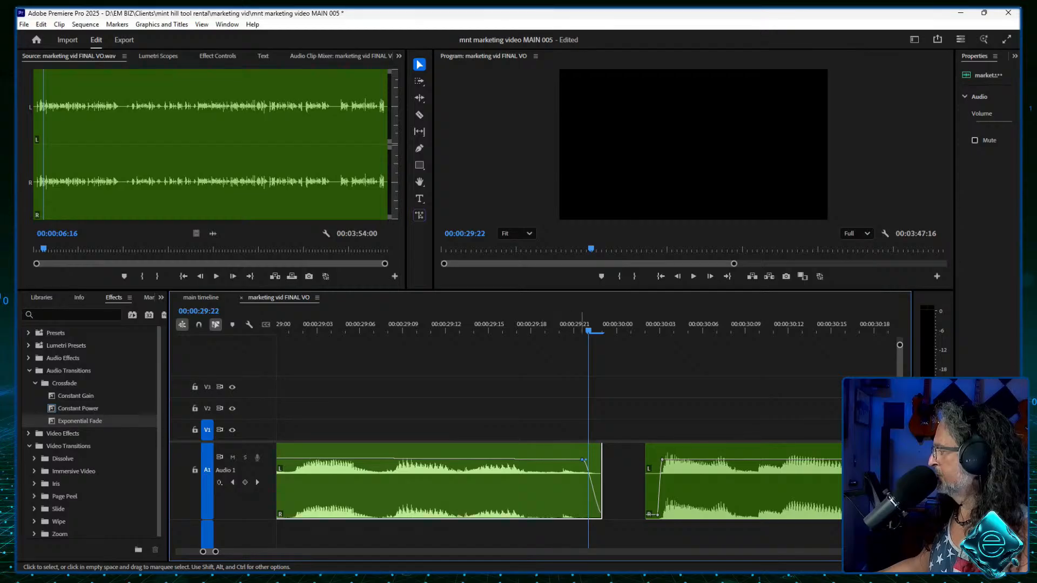
right_click(582, 460)
left_click(545, 460)
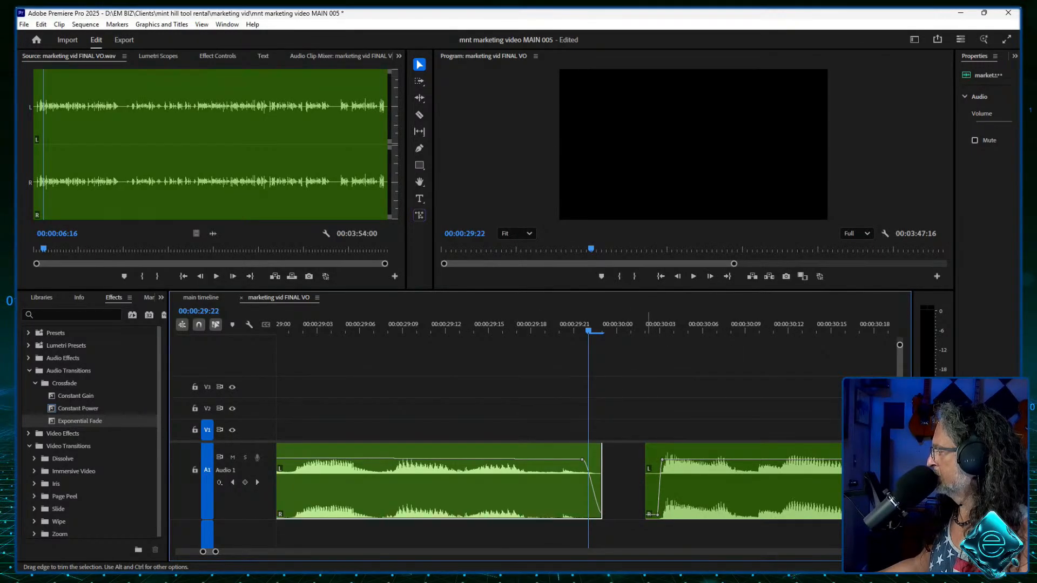
Step: Trim one frame off the start of the clip after the gap, then ripple delete the gap at 29:23
left_click_drag(646, 514, 660, 515)
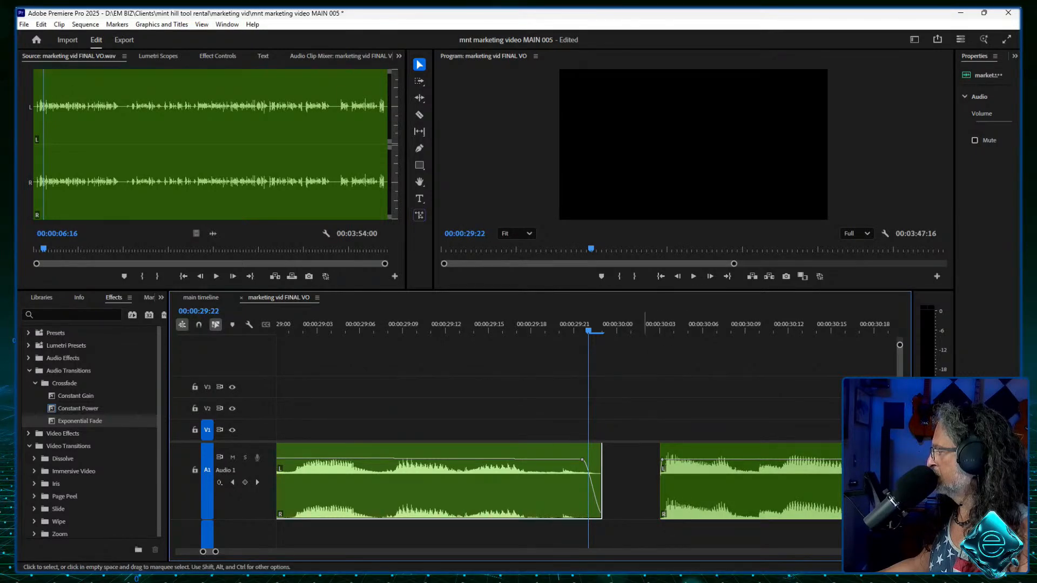
right_click(657, 454)
left_click(677, 457)
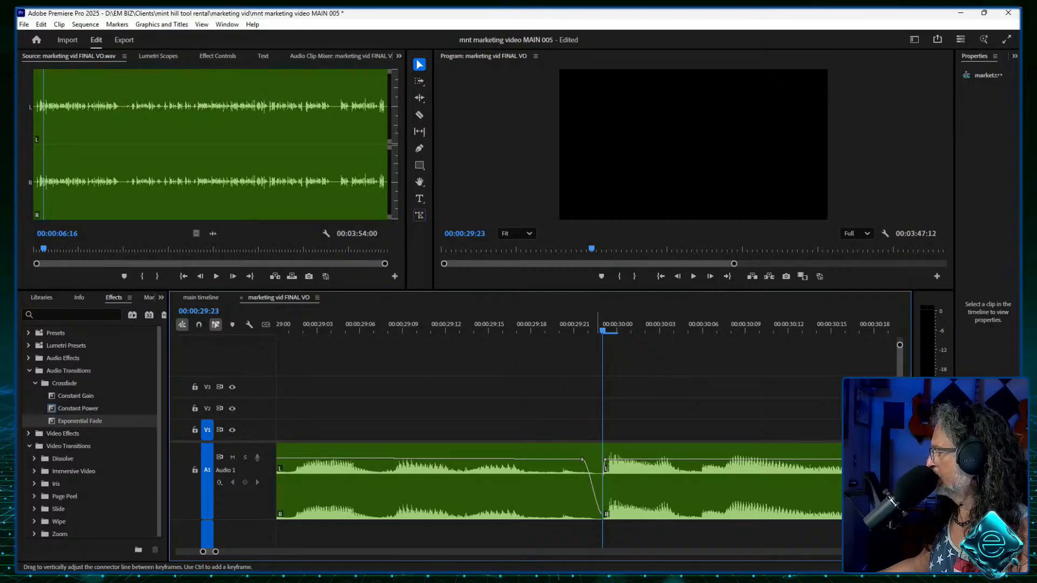
Step: Add a volume keyframe about halfway down the fade-out slope just before the cut at 29:23
left_click(600, 480)
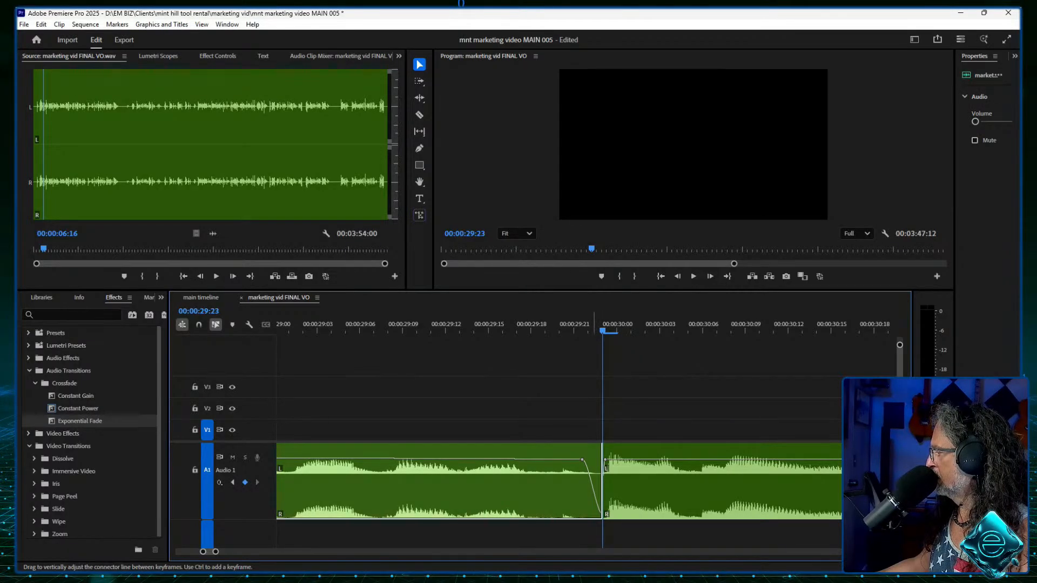
left_click(593, 487, "ctrl")
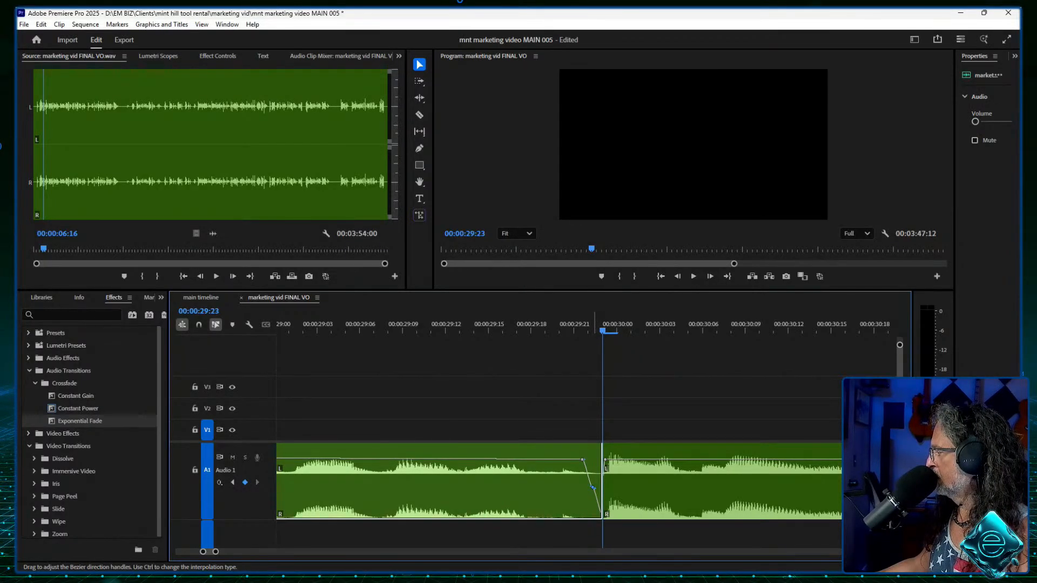
right_click(593, 487)
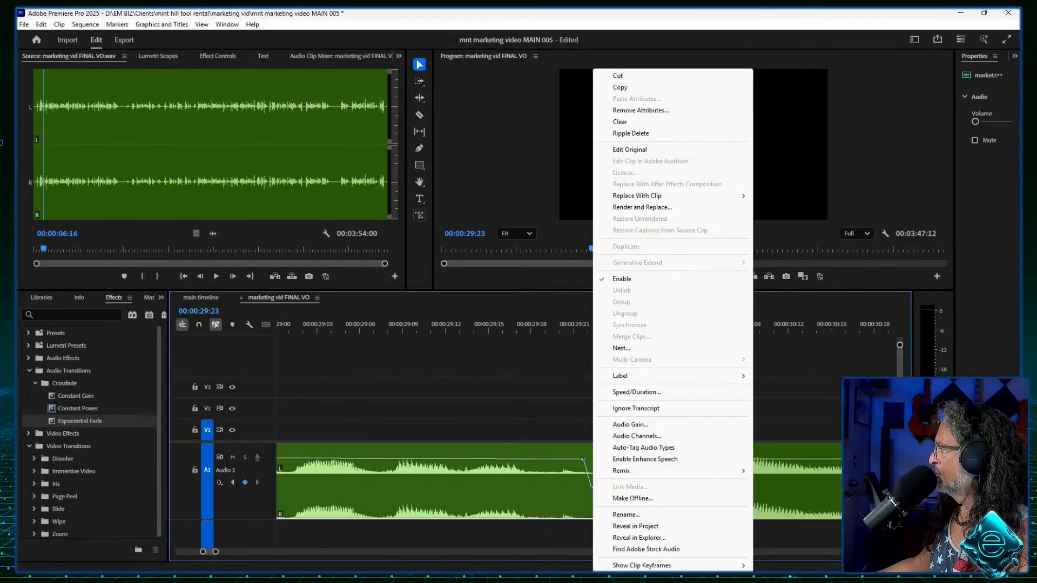
key("Escape")
Step: Play the voice-over across the faded join at 29:23 and on to about 33:00 to check the transition
left_click_drag(602, 330, 375, 330)
key("space")
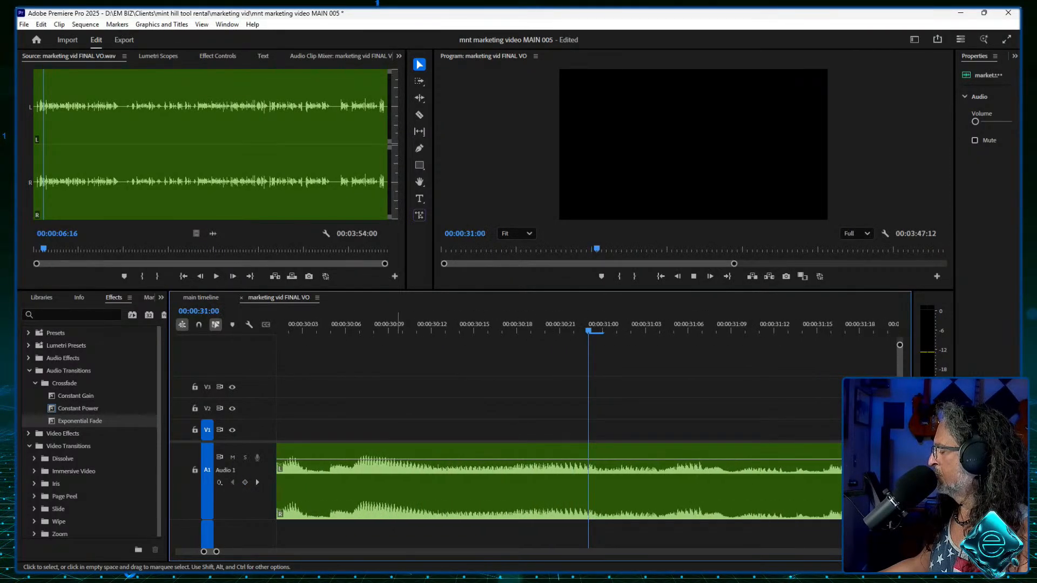
key("minus")
key("minus")
key("minus")
key("minus")
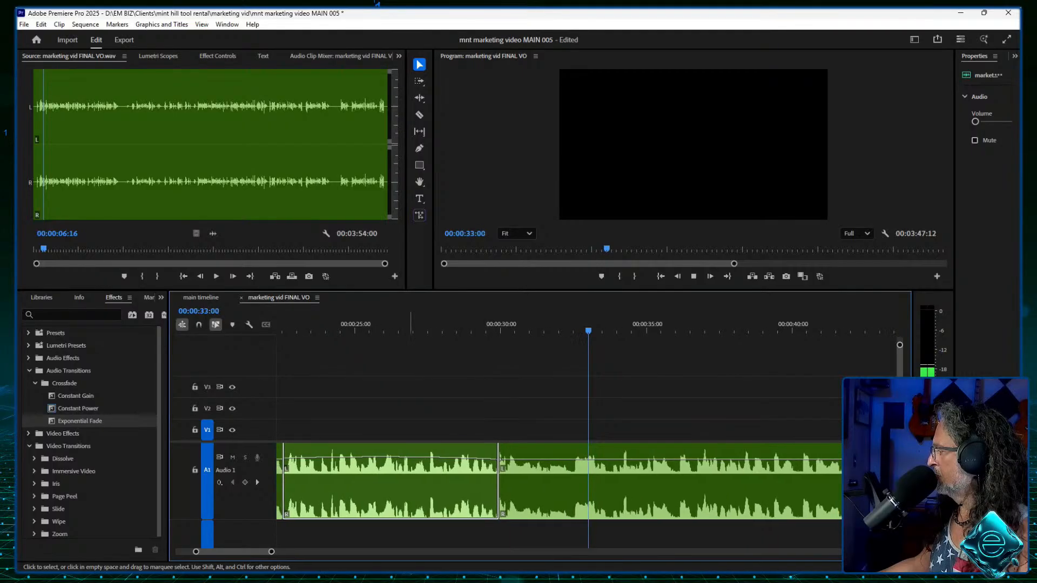
key("space")
Step: Enlarge the audio track's waveform and replay from the join near 30:00 to check the pause around 32:09
left_click(476, 324)
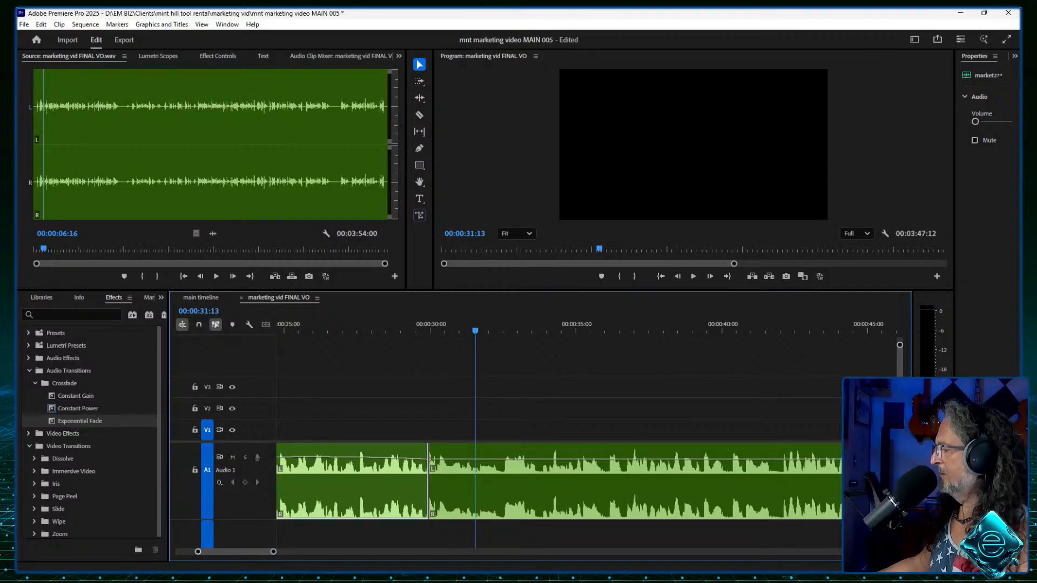
key("equal")
key("equal")
key("equal")
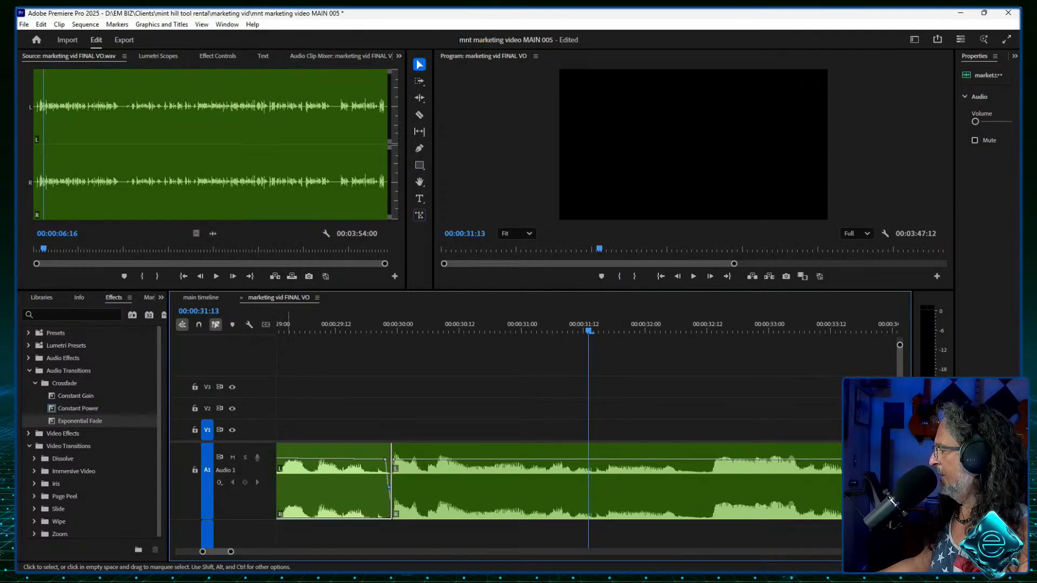
key("alt+equal")
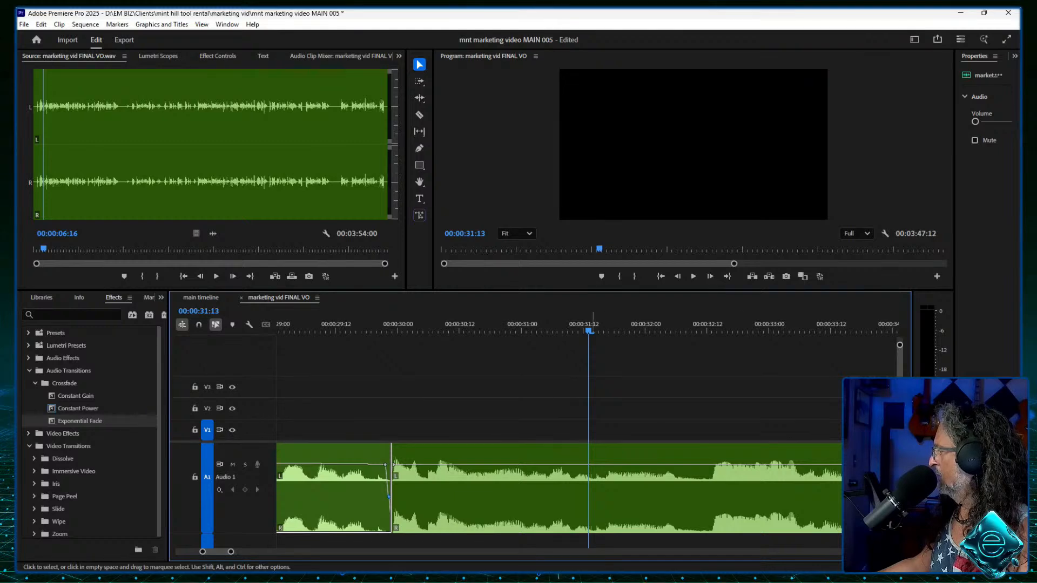
left_click(425, 326)
key("space")
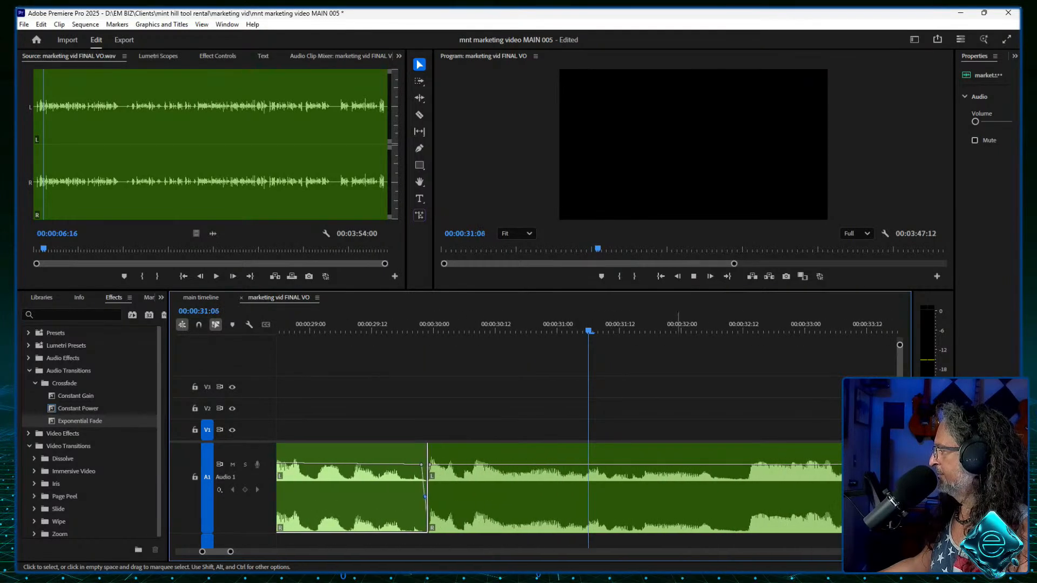
key("space")
key("shift+k")
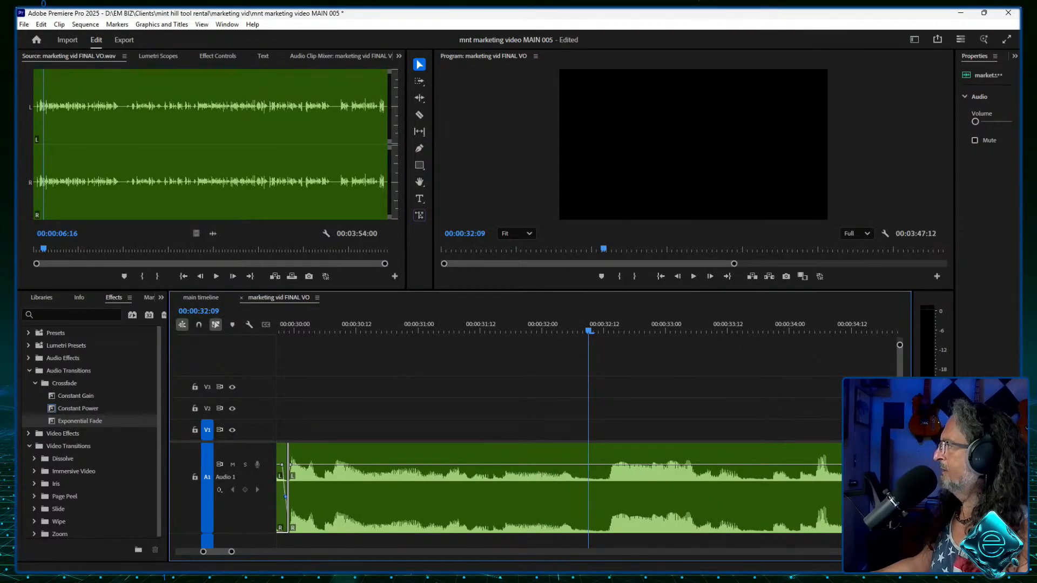
Step: Razor the clip at 32:09 and 32:12, ripple delete the three-frame piece between the cuts and play across the join
left_click(419, 115)
left_click(588, 489, "shift")
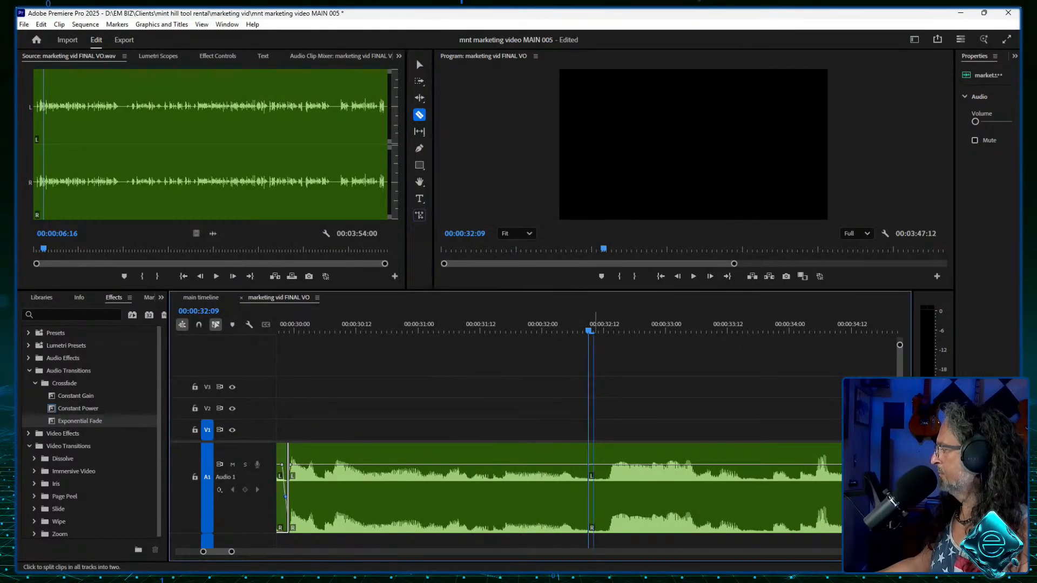
left_click(603, 489, "shift")
right_click(598, 488)
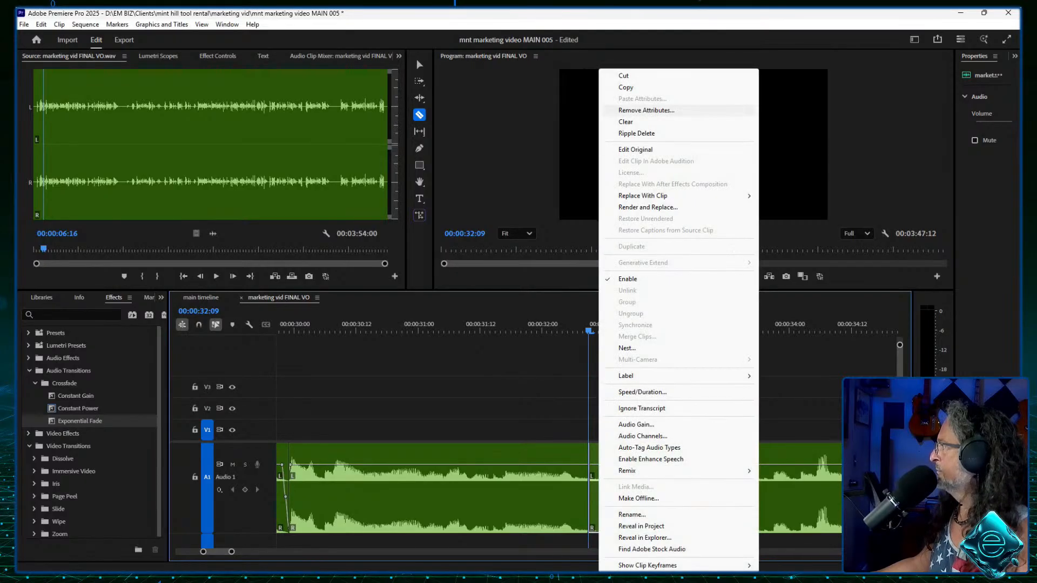
left_click(637, 133)
left_click(361, 324)
key("space")
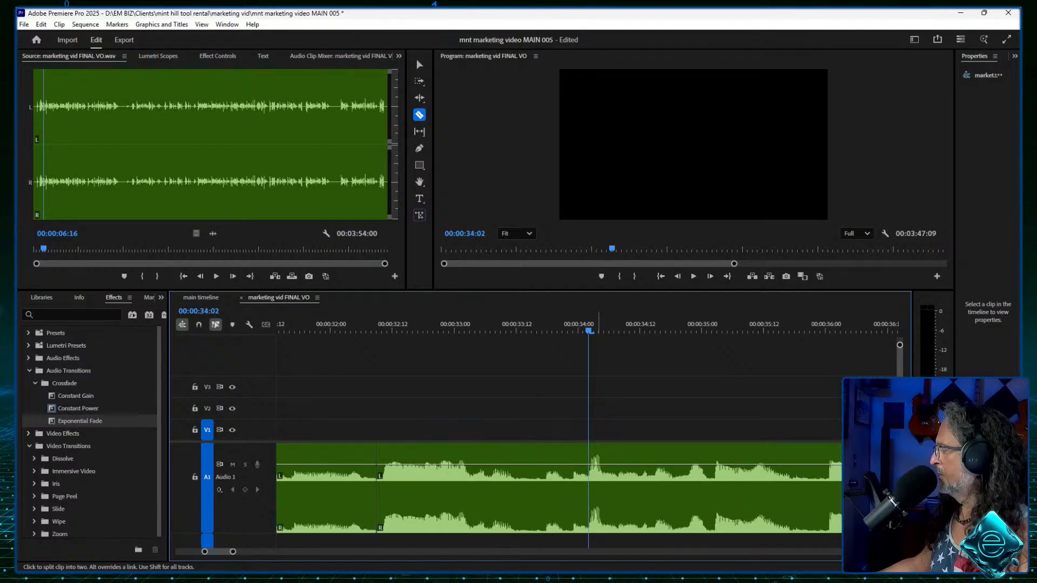
Step: Split the voice-over at 33:12 and 33:17 and ripple delete the short segment between the two cuts
left_click_drag(471, 327, 514, 327)
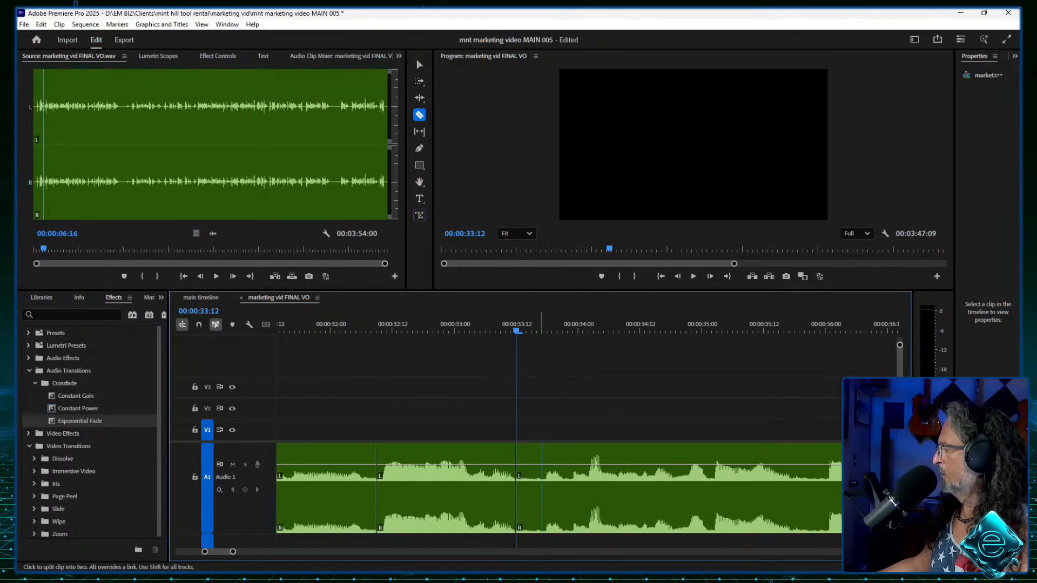
left_click(450, 327)
key("space")
key("space")
left_click_drag(588, 327, 551, 327)
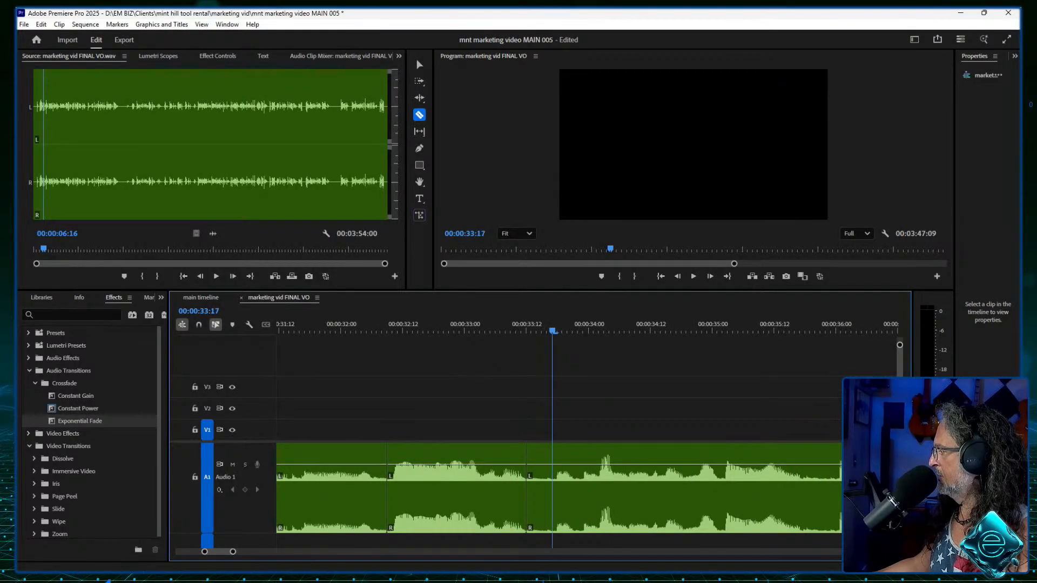
right_click(552, 475)
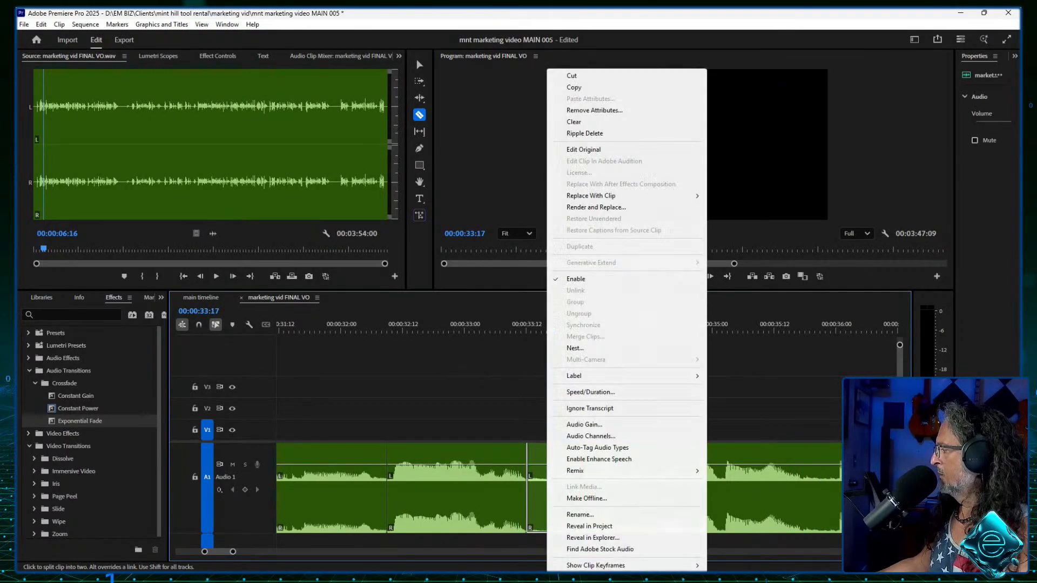
left_click(584, 133)
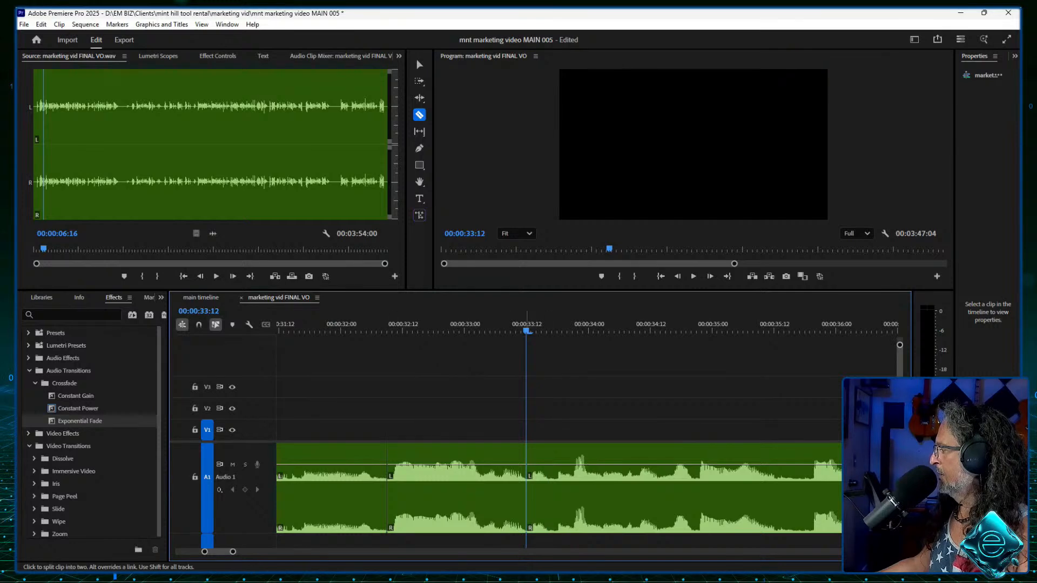
Step: Inspect the waveform around the join at 33:12 and play from 31:17 across the new cuts
key("equal")
key("equal")
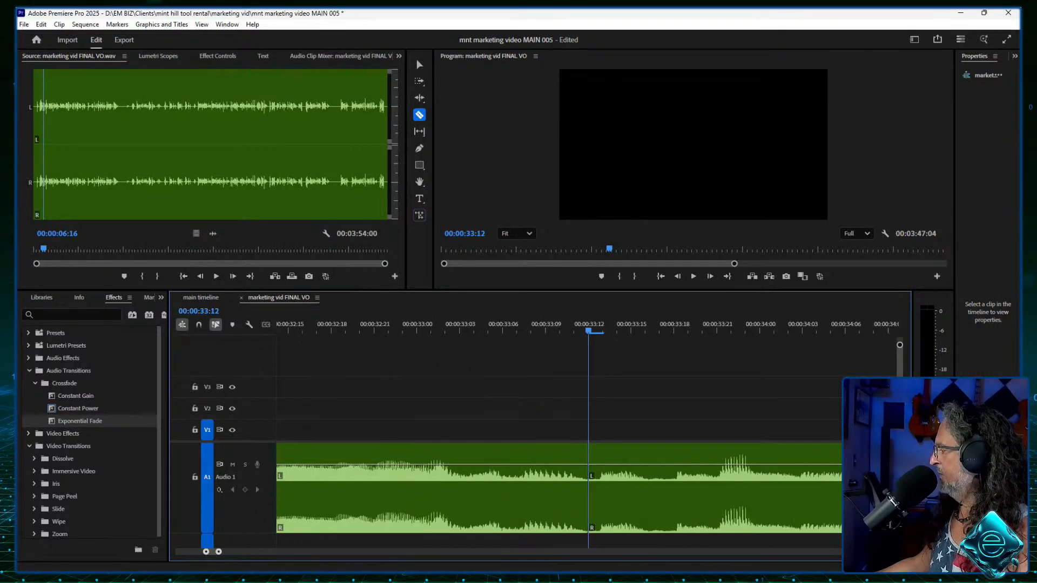
key("Left")
key("shift+Left")
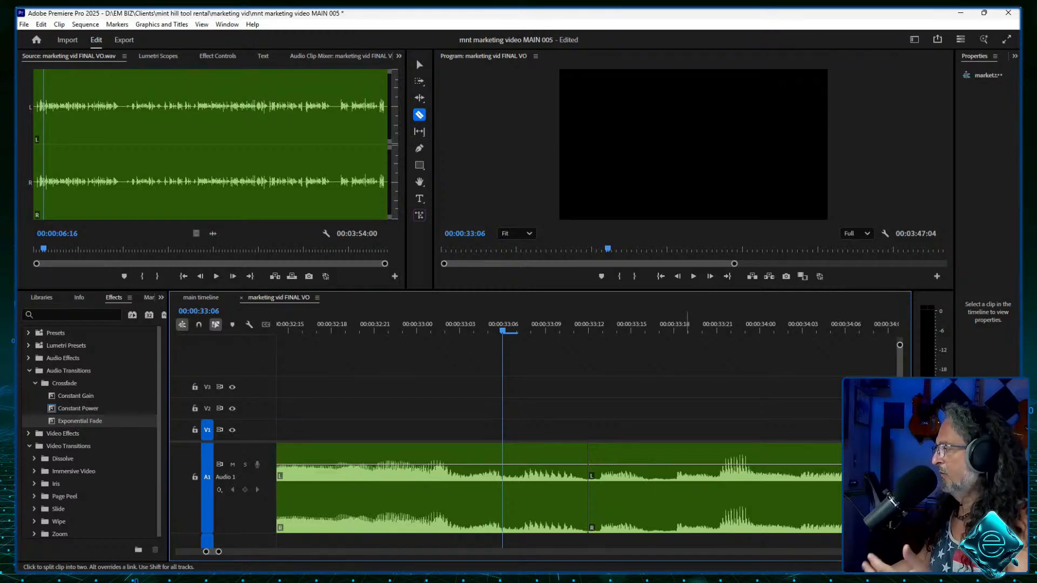
key("minus")
key("minus")
key("minus")
left_click_drag(588, 327, 527, 327)
key("Right")
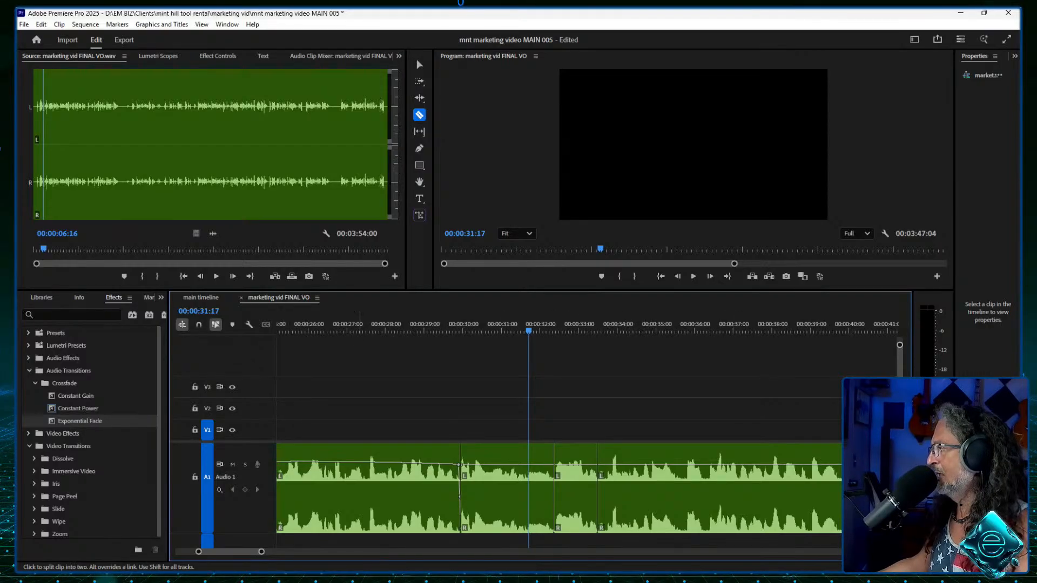
key("space")
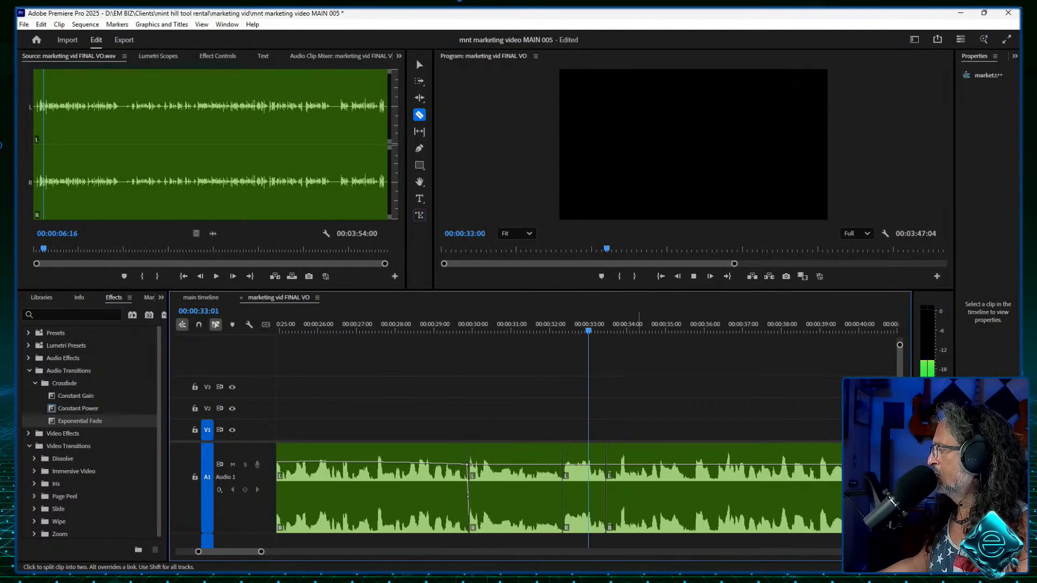
Step: Listen through the voice-over to 1:01:21, replaying the passage around 42 to 47 seconds, to find the next section to cut
left_click_drag(538, 325, 513, 325)
key("space")
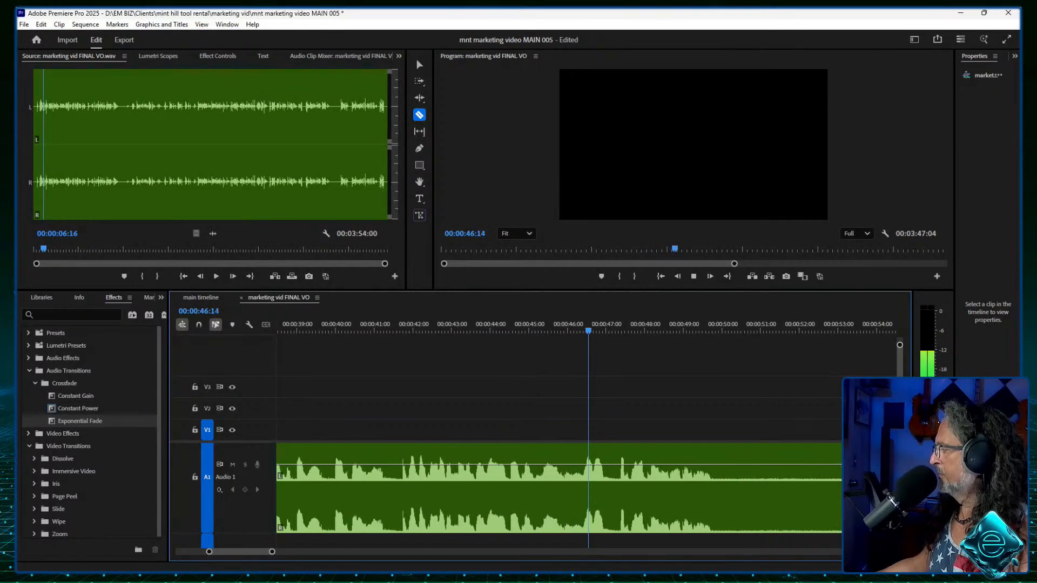
left_click_drag(539, 316, 425, 316)
key("space")
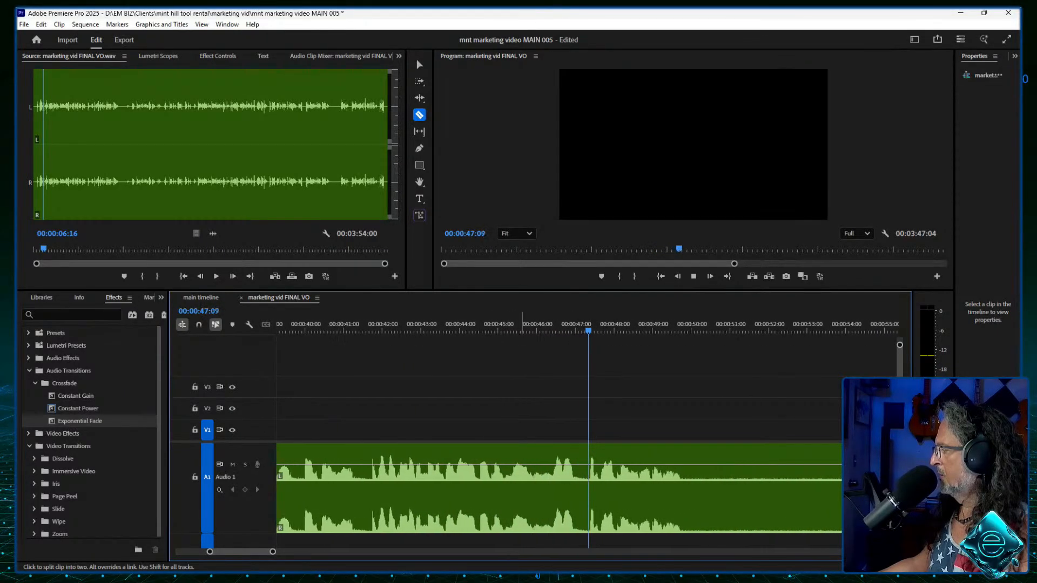
key("minus")
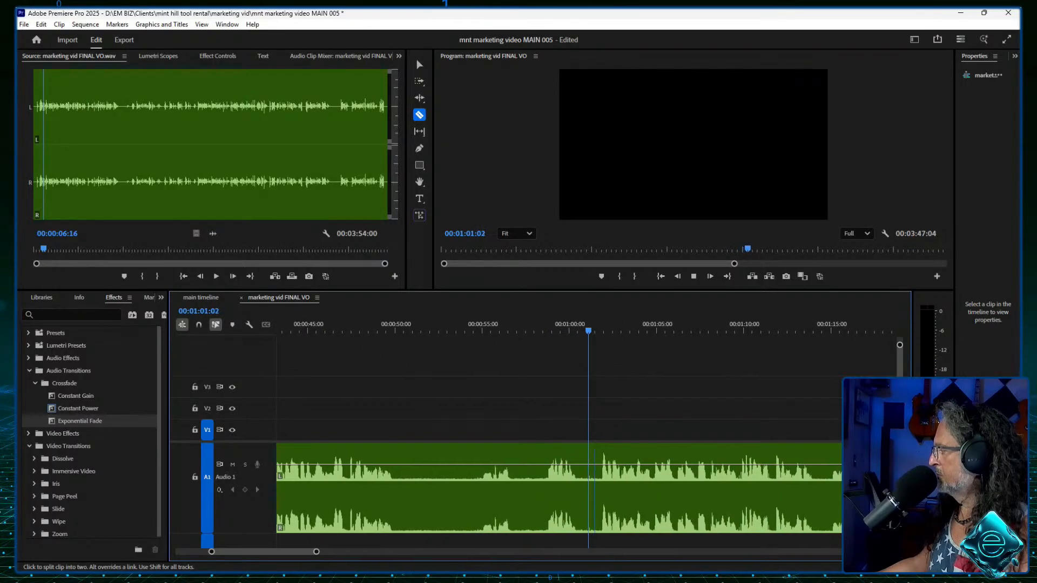
key("space")
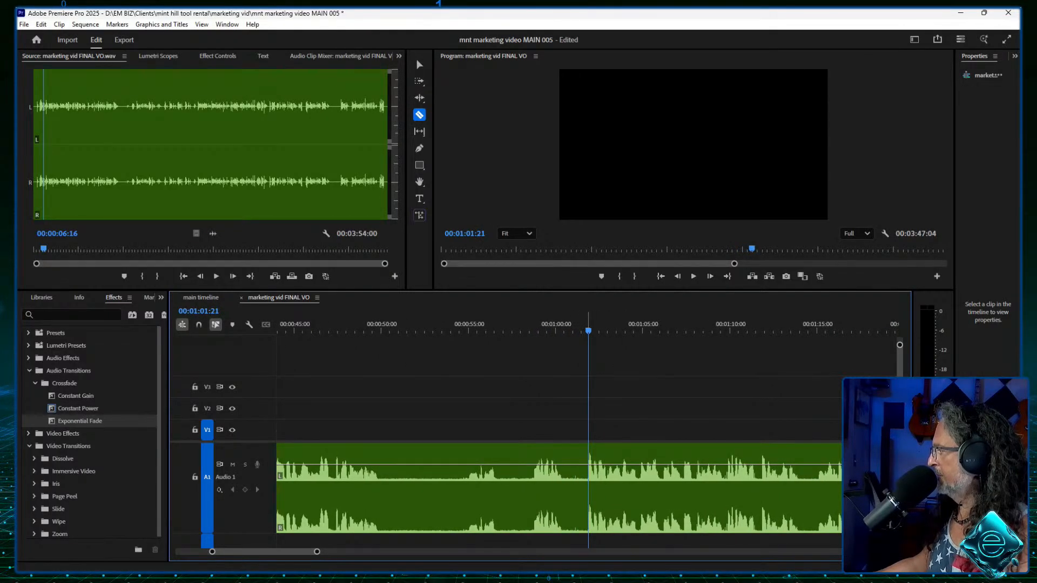
Step: Split the voice-over at 1:01:17 and at about 50:03, and ripple delete the section between the cuts
key("Left")
key("Left")
key("Left")
key("Left")
left_click(584, 487)
left_click(383, 488)
right_click(398, 475)
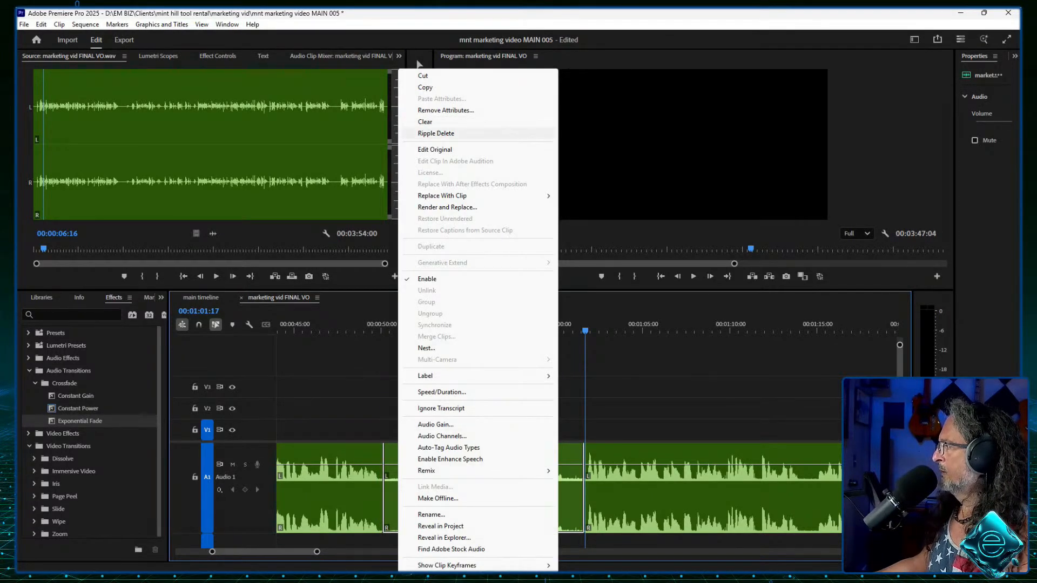
left_click(436, 133)
Step: Play across the new join at about 50:03 and continue listening to the voice-over past 1:11
left_click_drag(378, 328, 363, 327)
key("space")
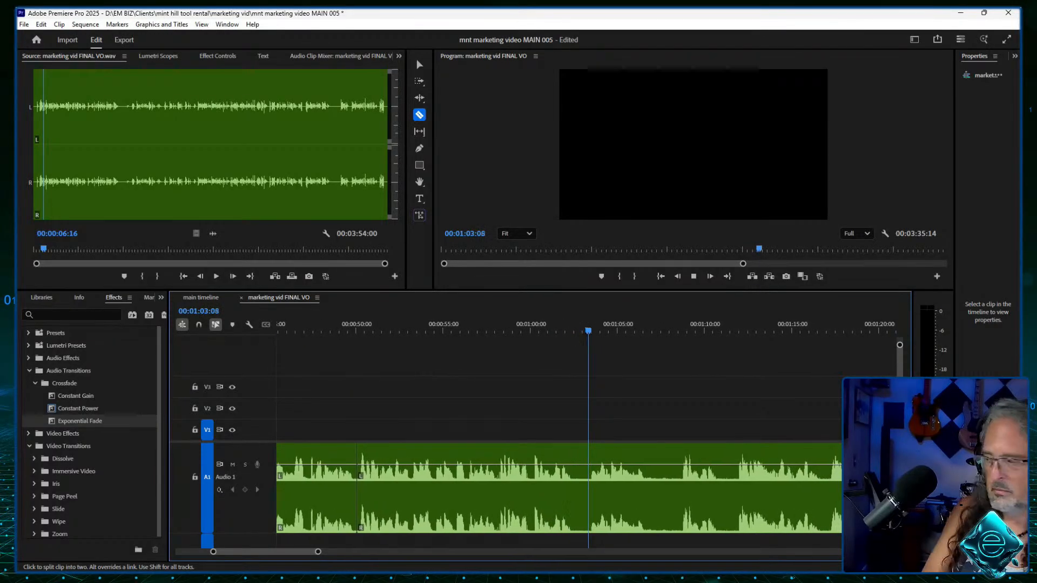
left_click_drag(472, 323, 581, 323)
key("space")
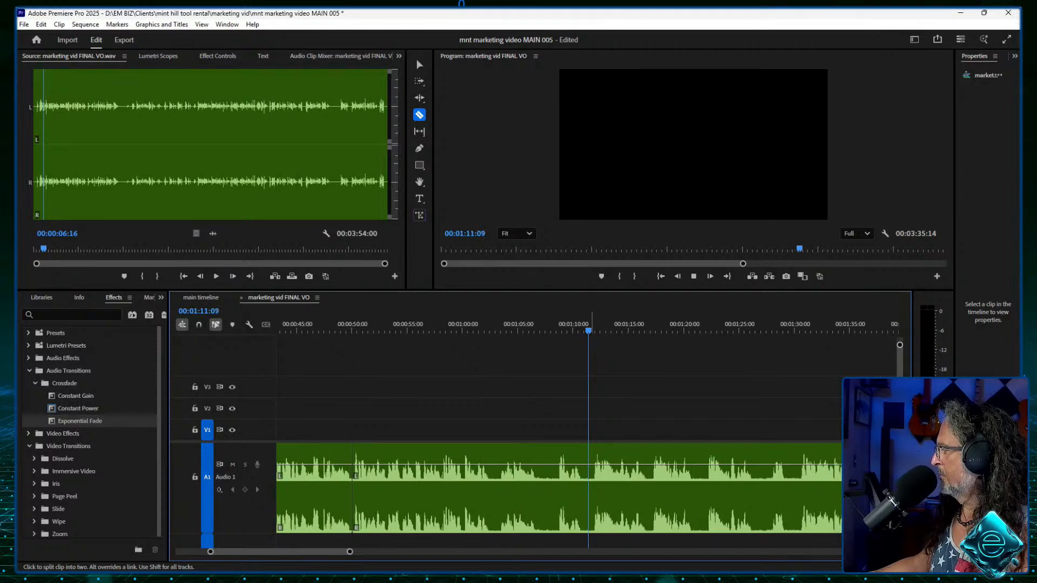
Step: Split the voice-over at about 00:01:08:13 and at 00:00:59:23, and ripple delete the section between the cuts
left_click_drag(588, 330, 538, 330)
left_click(538, 469, "shift")
left_click_drag(435, 326, 374, 326)
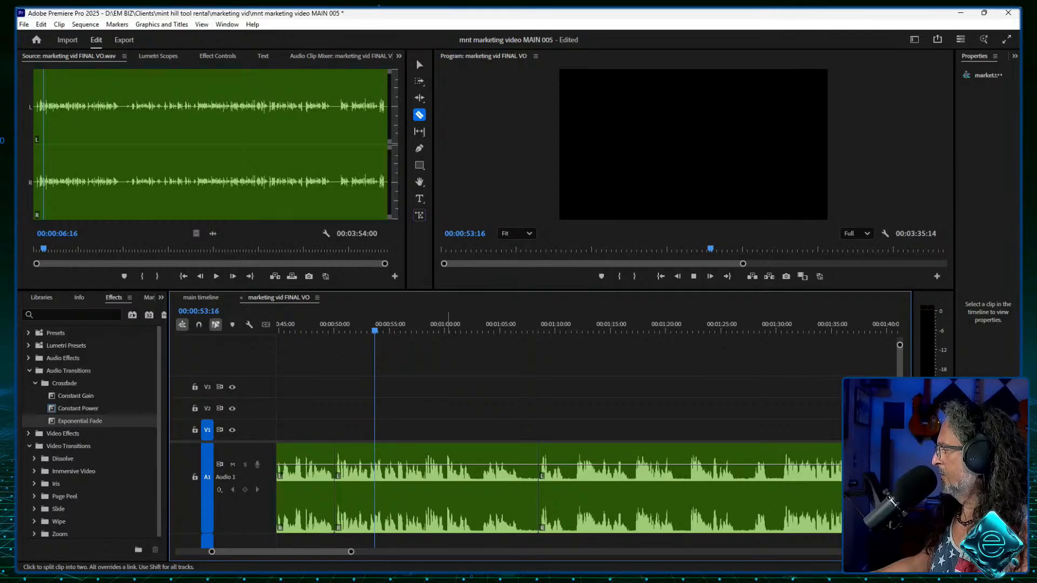
key("space")
key("=")
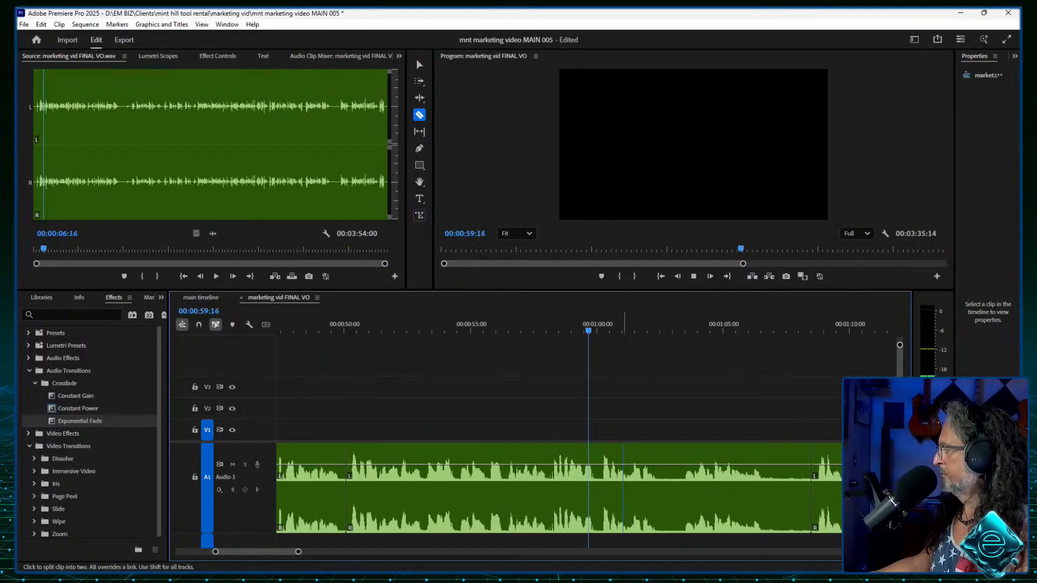
left_click_drag(589, 330, 553, 329)
key("space")
key("space")
left_click(589, 475, "shift")
right_click(633, 486)
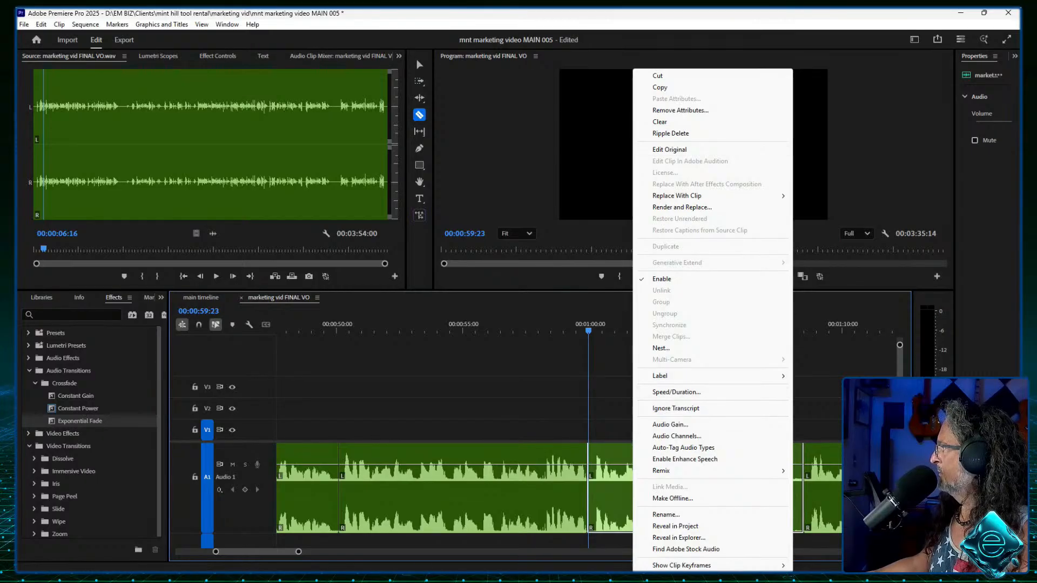
left_click(659, 133)
Step: Play across the join at 00:00:59:23, split the voice-over at about 00:01:02:05 and ripple delete the short pause there
left_click(540, 324)
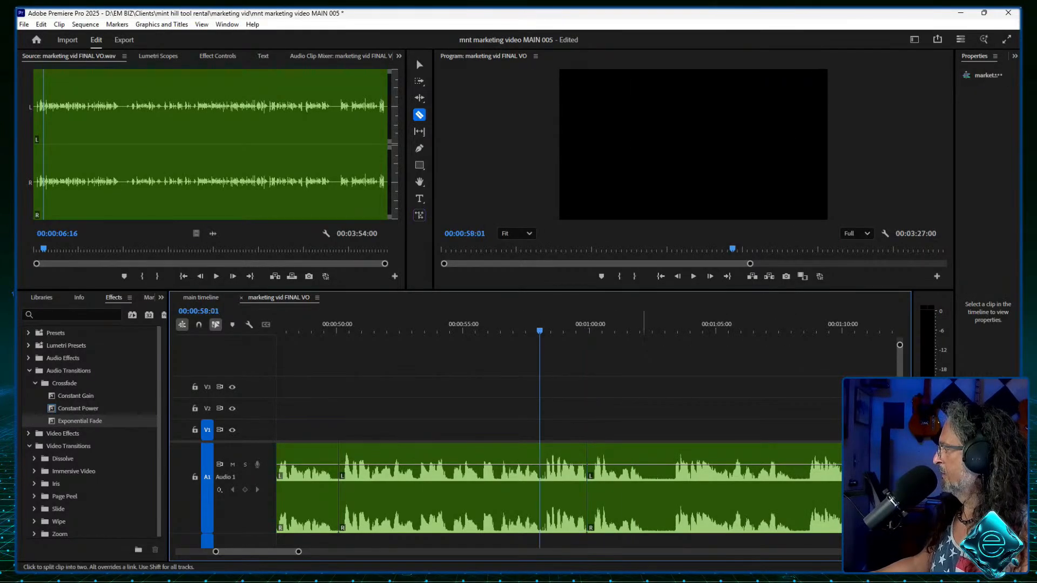
key("space")
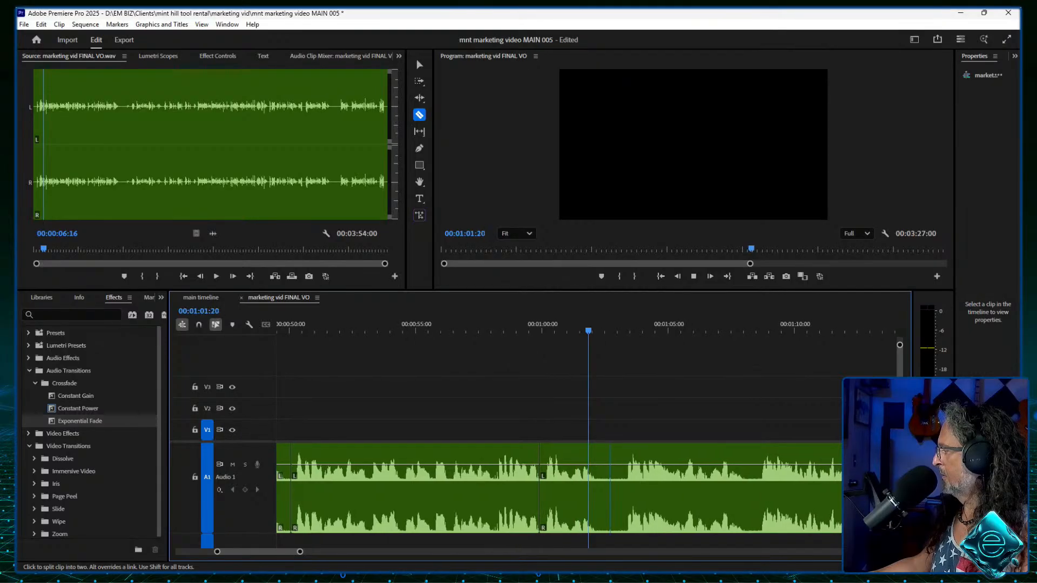
left_click(593, 486)
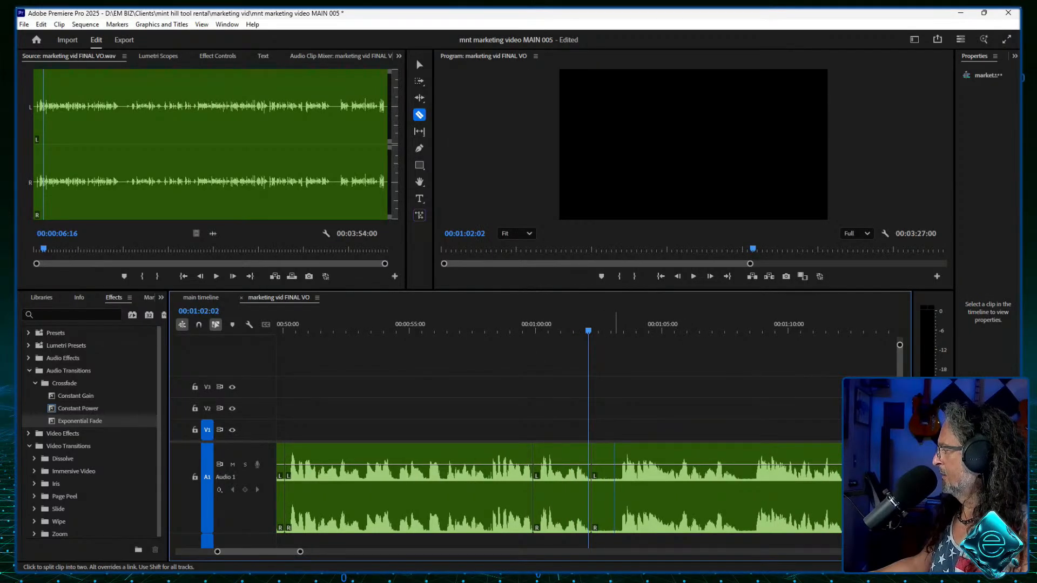
right_click(609, 486)
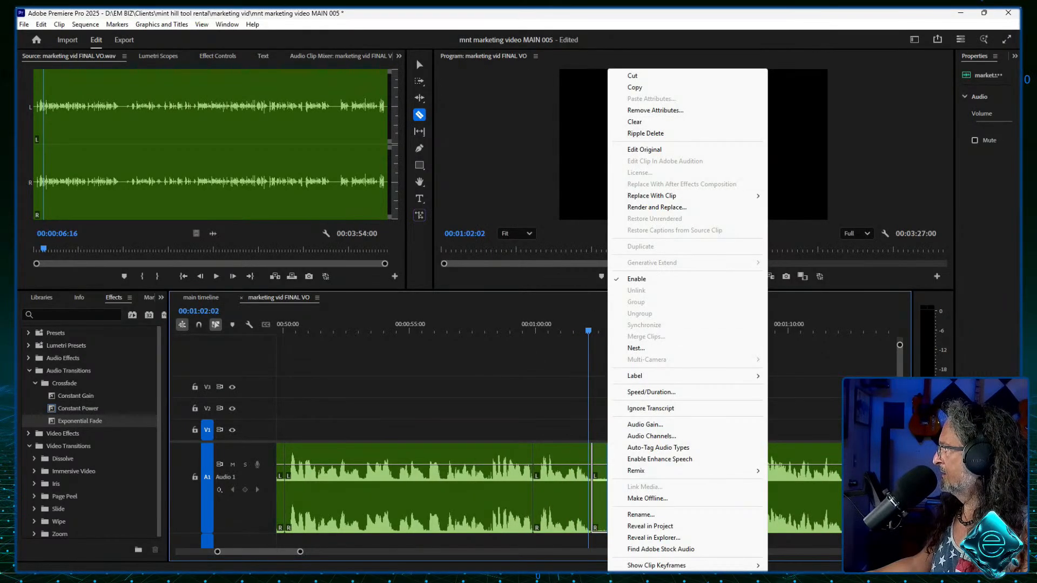
left_click(645, 133)
Step: Listen on past 00:01:16, split the voice-over at 00:01:12:18 and ripple delete the section between 00:01:02:05 and that cut
left_click(551, 328)
key("space")
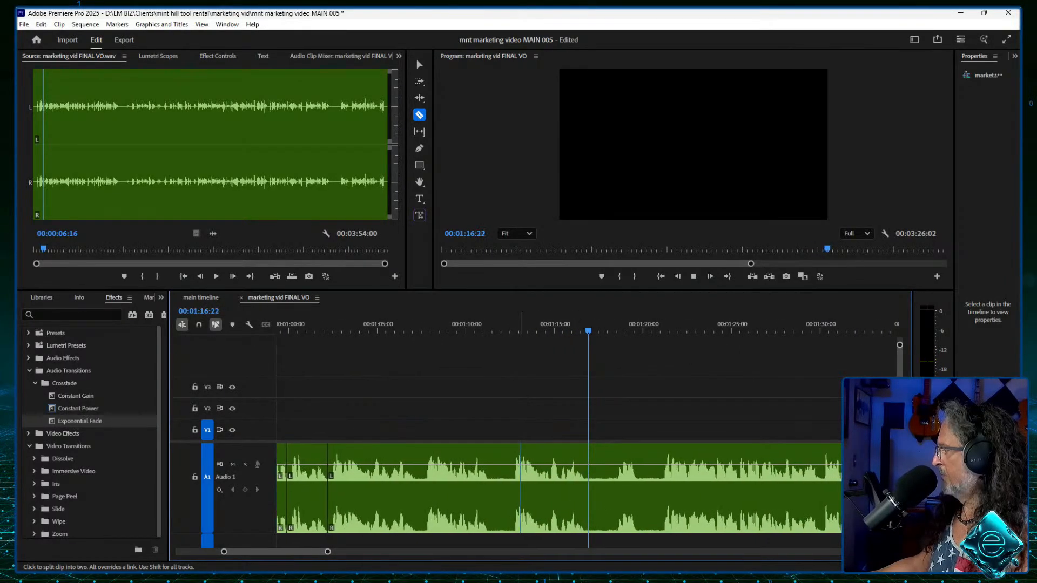
left_click_drag(497, 328, 506, 327)
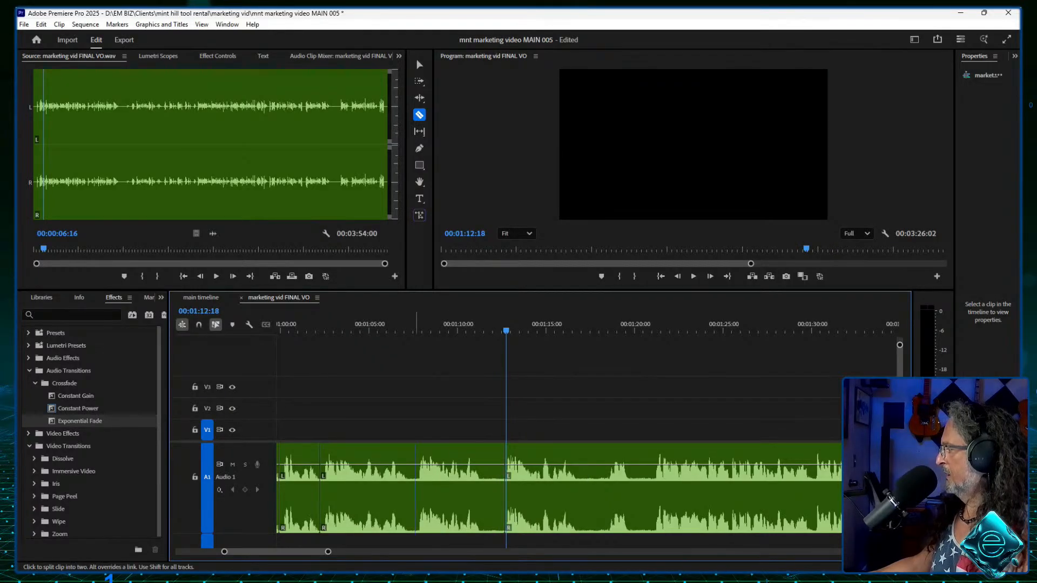
right_click(439, 486)
left_click(476, 133)
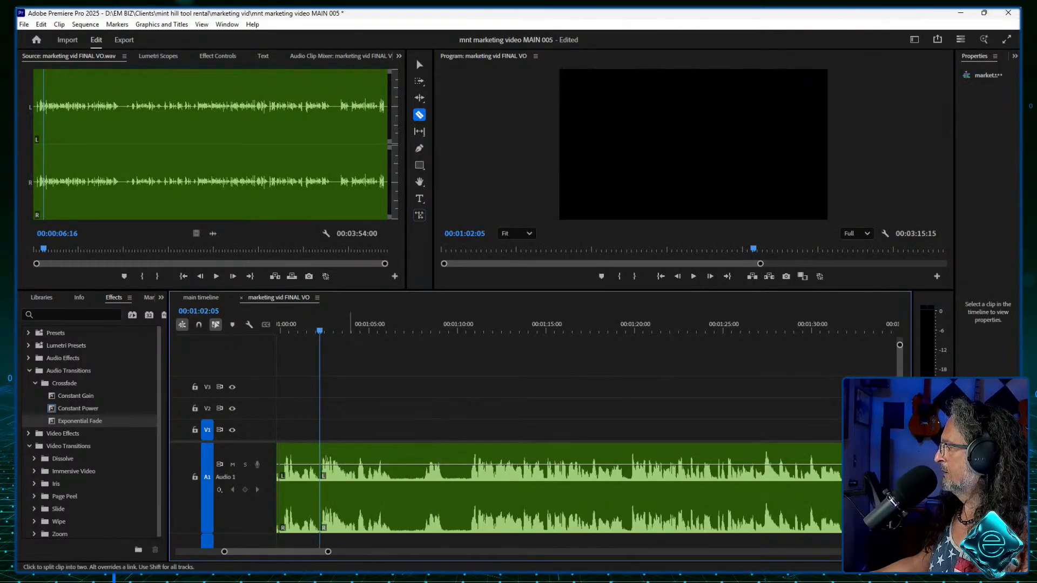
Step: Play across the join at 00:01:02:05 and split the voice-over at about 00:01:06:11, where the next unwanted section starts
left_click_drag(299, 327, 286, 327)
key("space")
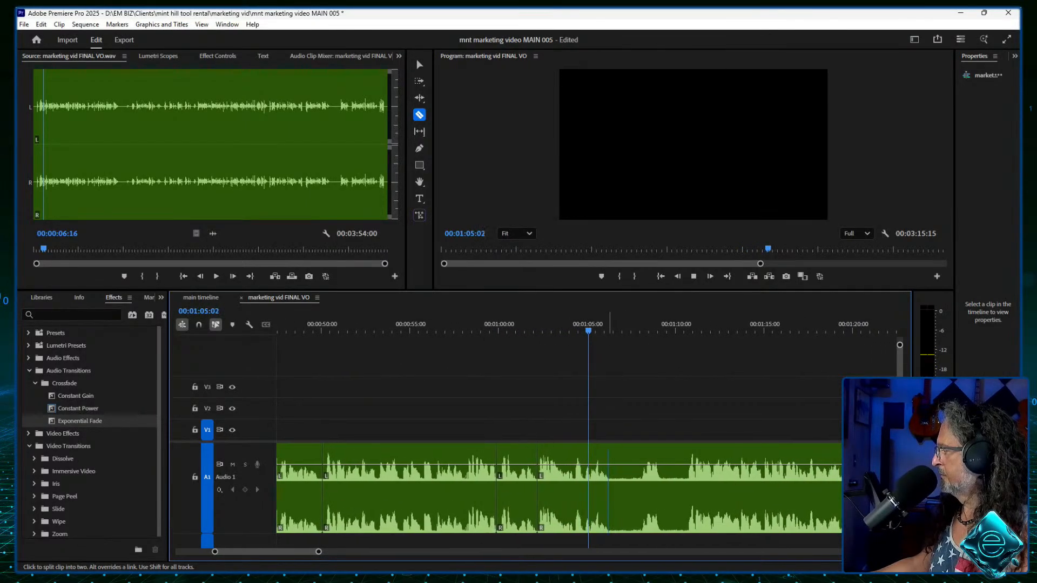
key("space")
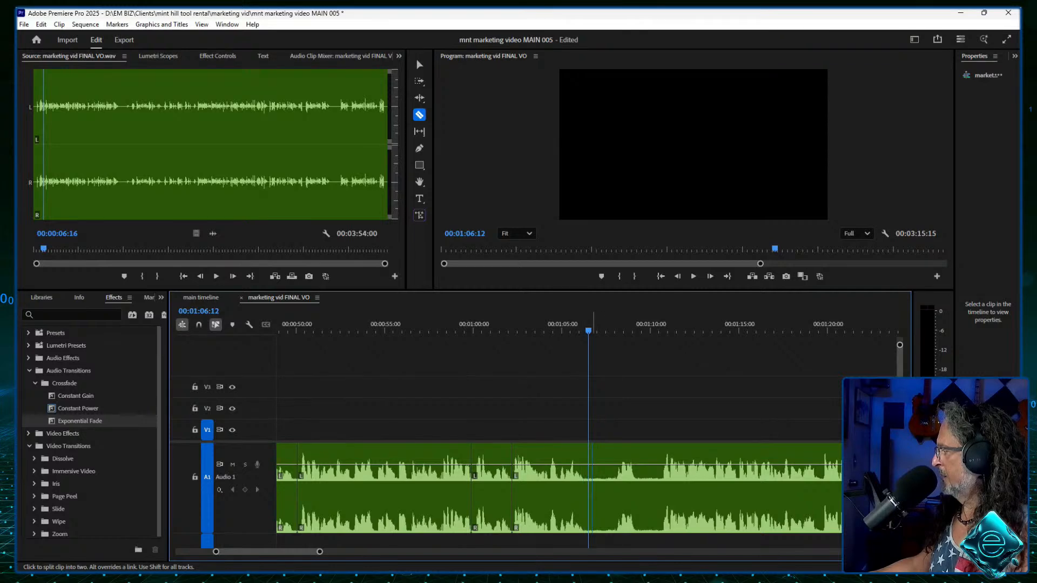
key("space")
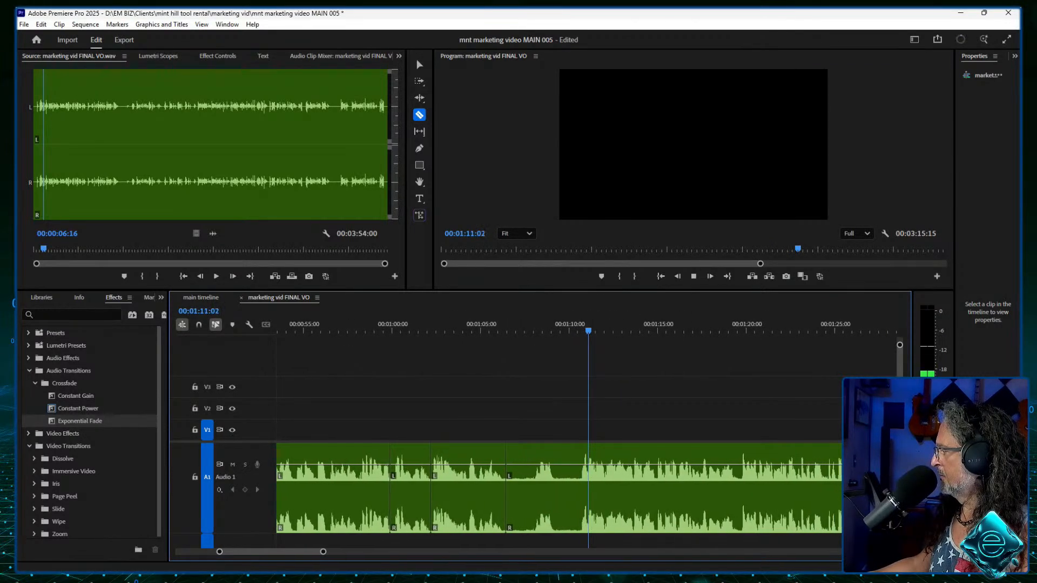
Step: Split the voice-over at 00:01:10:15, clear the section back to 00:01:06:11 and ripple delete the empty gap
key("space")
key("Left")
key("Left")
key("Left")
key("Left")
left_click(570, 486)
right_click(543, 486)
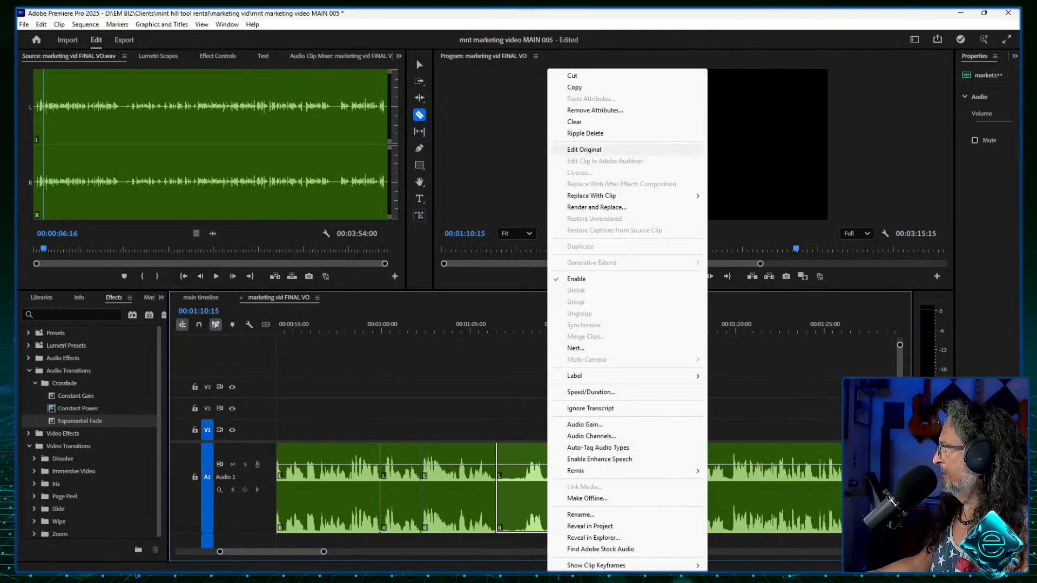
left_click(594, 122)
right_click(518, 470)
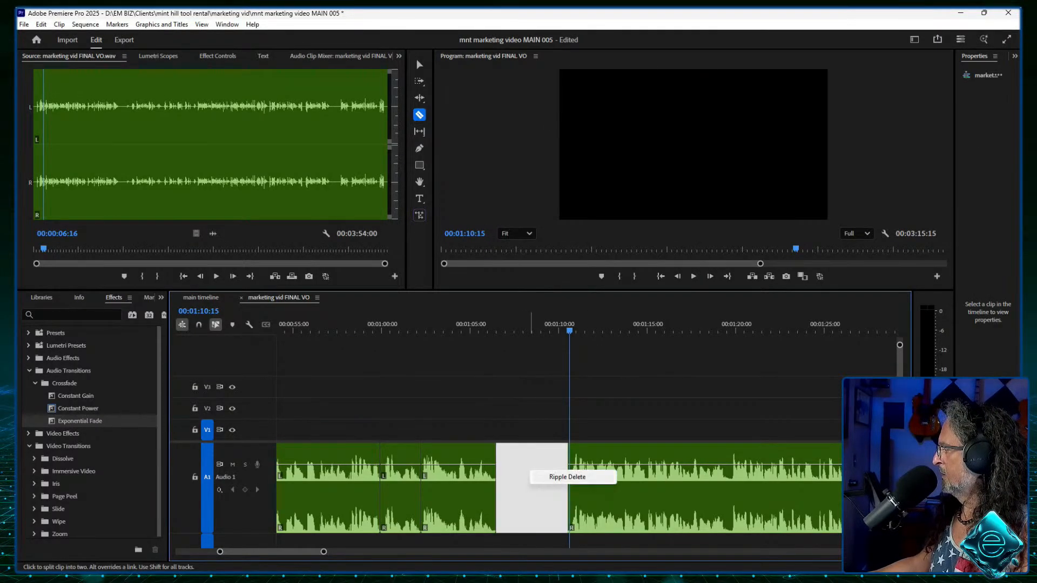
left_click(537, 477)
Step: Apply an Exponential Fade to the join at 00:01:06:11 and shorten the transition by about 21 frames
left_click_drag(80, 421, 462, 465)
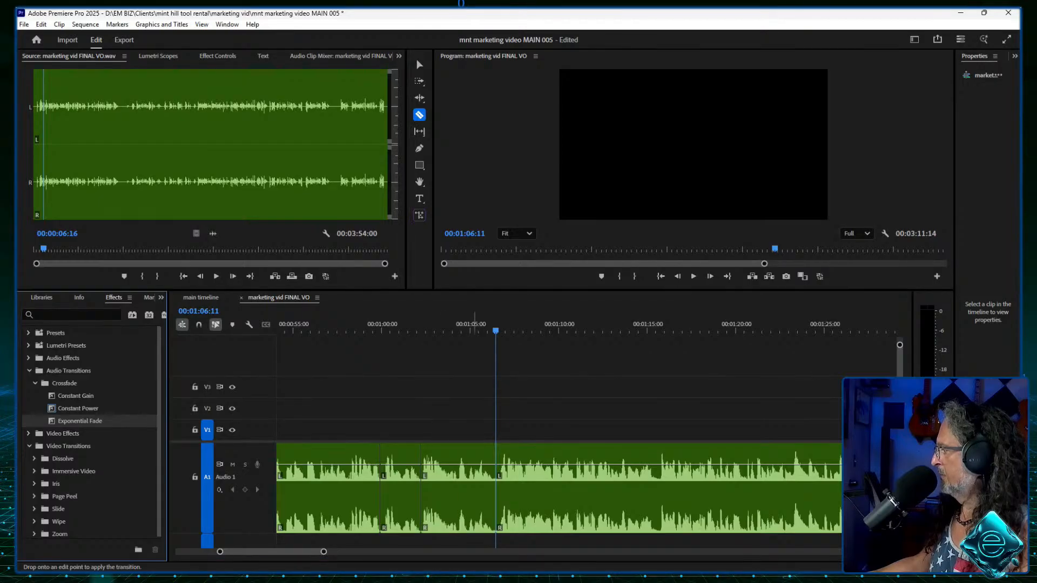
left_click(419, 64)
left_click_drag(512, 513, 500, 526)
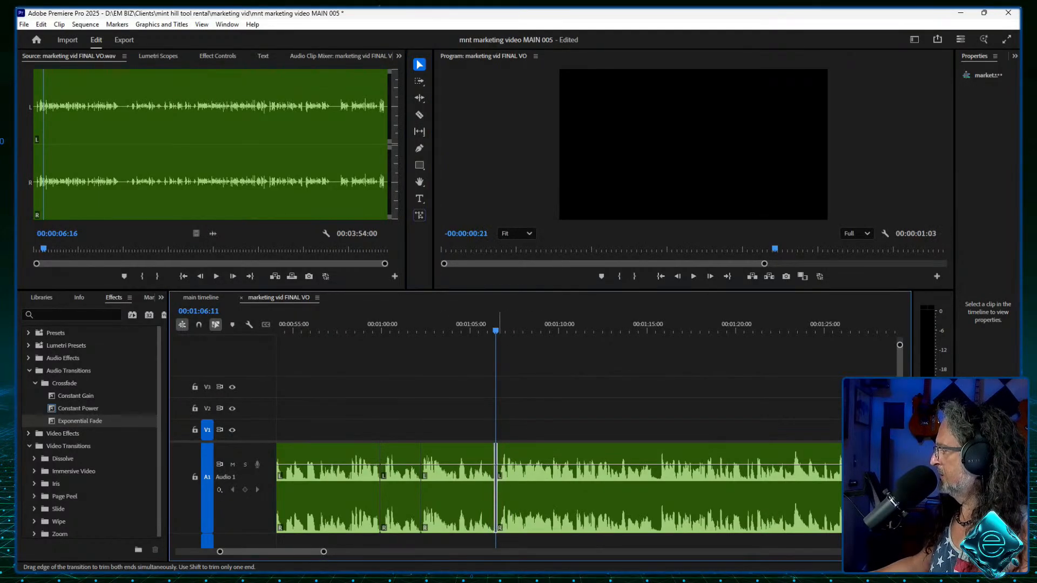
Step: Listen to the voice-over from 00:01:05:04 across the faded join to about 00:01:50, and replay it from 00:01:39:18
left_click(473, 327)
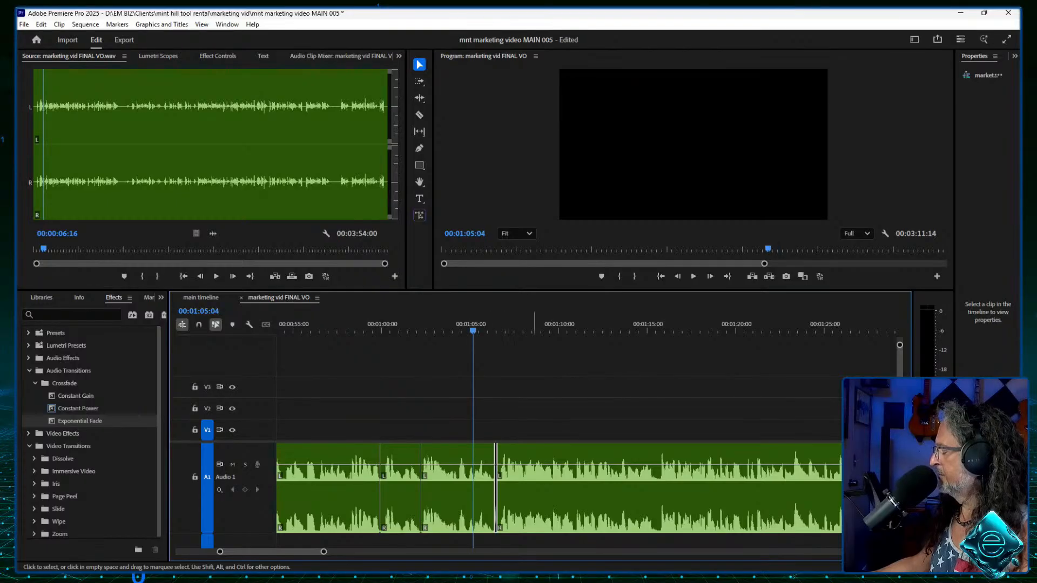
key("space")
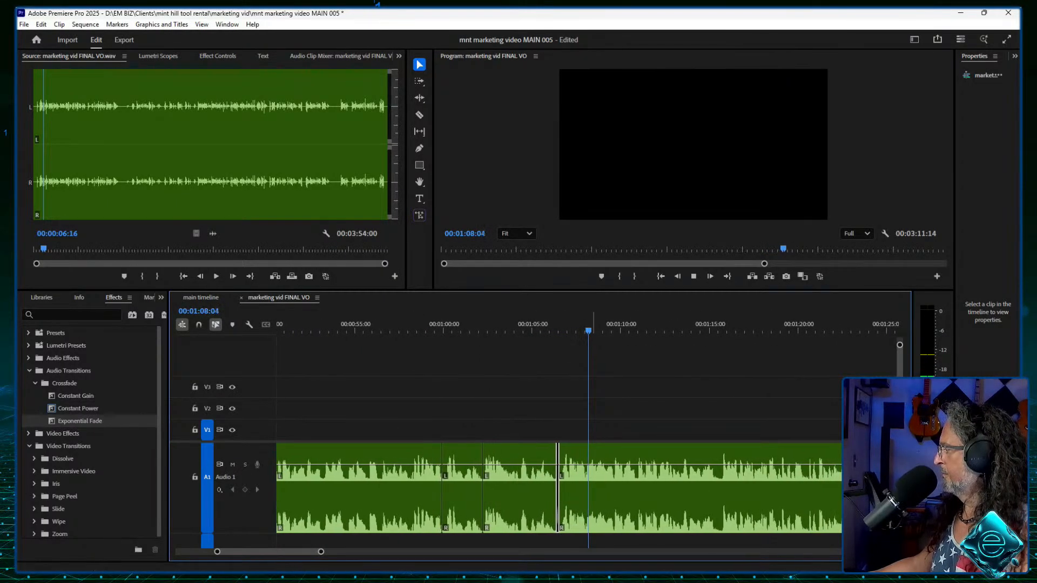
key("equal")
key("minus")
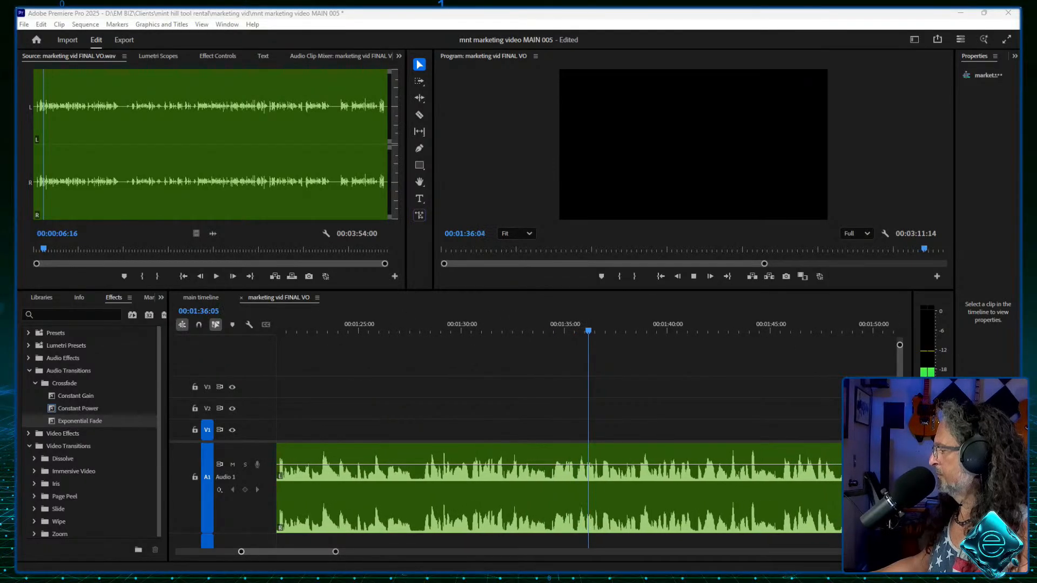
key("equal")
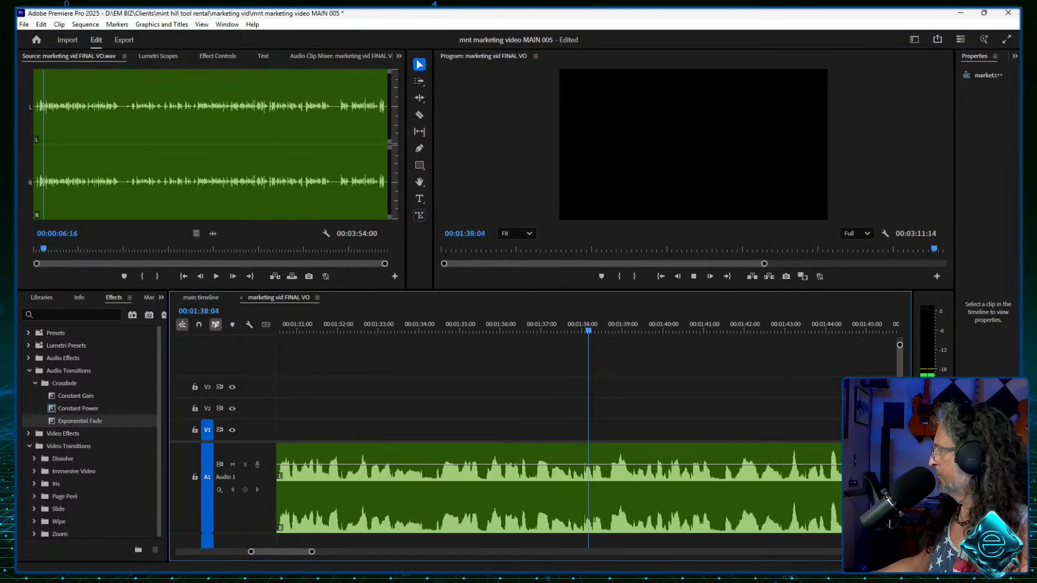
key("alt+equal")
key("alt+equal")
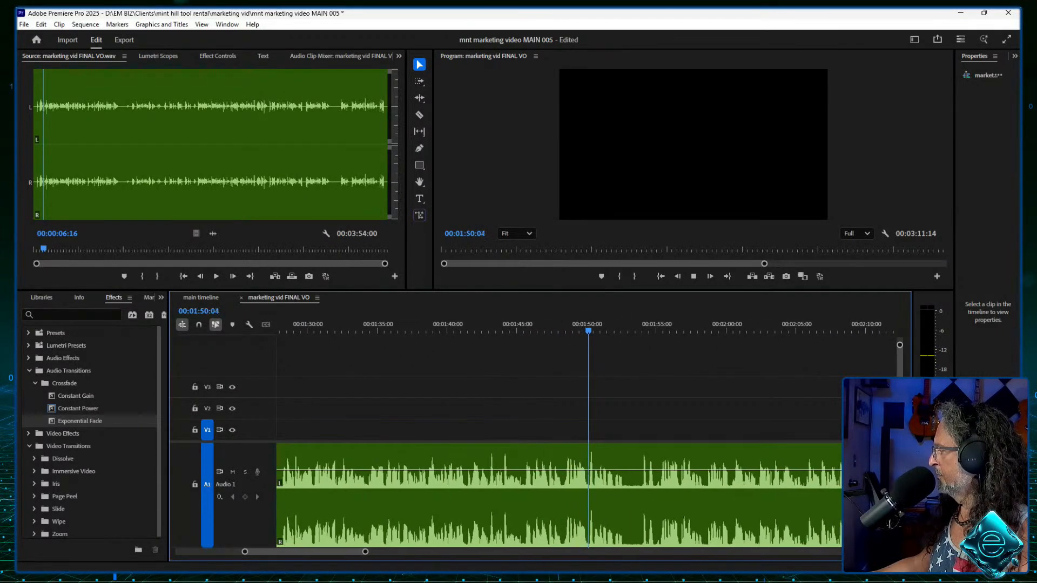
key("space")
left_click(430, 328)
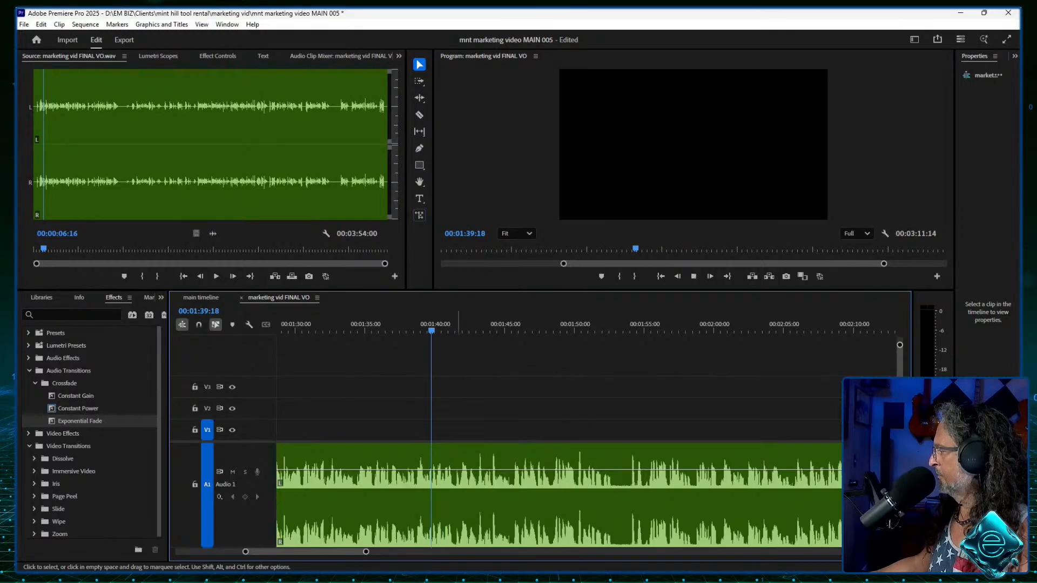
key("space")
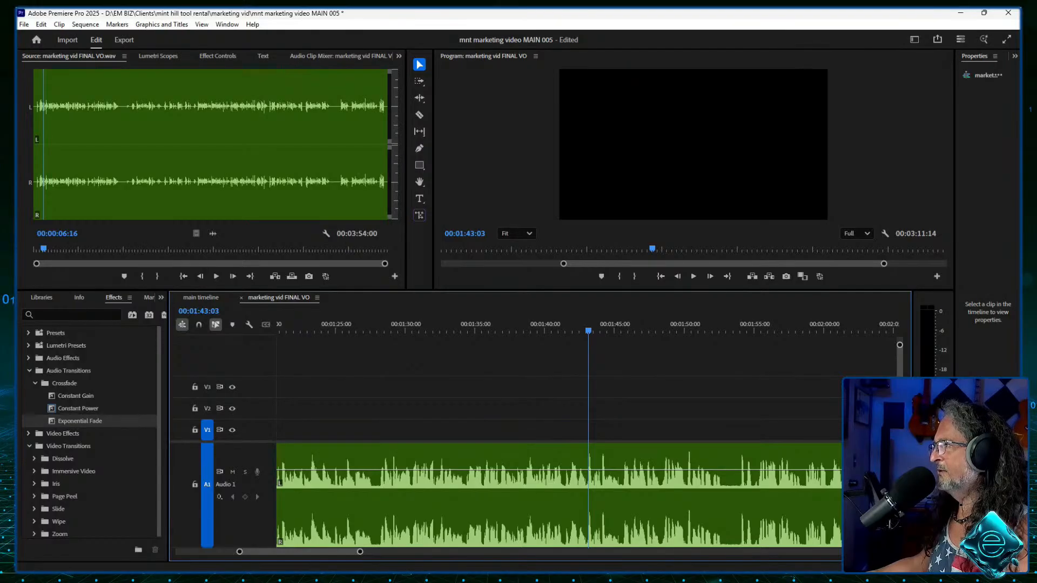
Step: Save the project and switch to the VO template song in Studio One
left_click(23, 24)
left_click(54, 168)
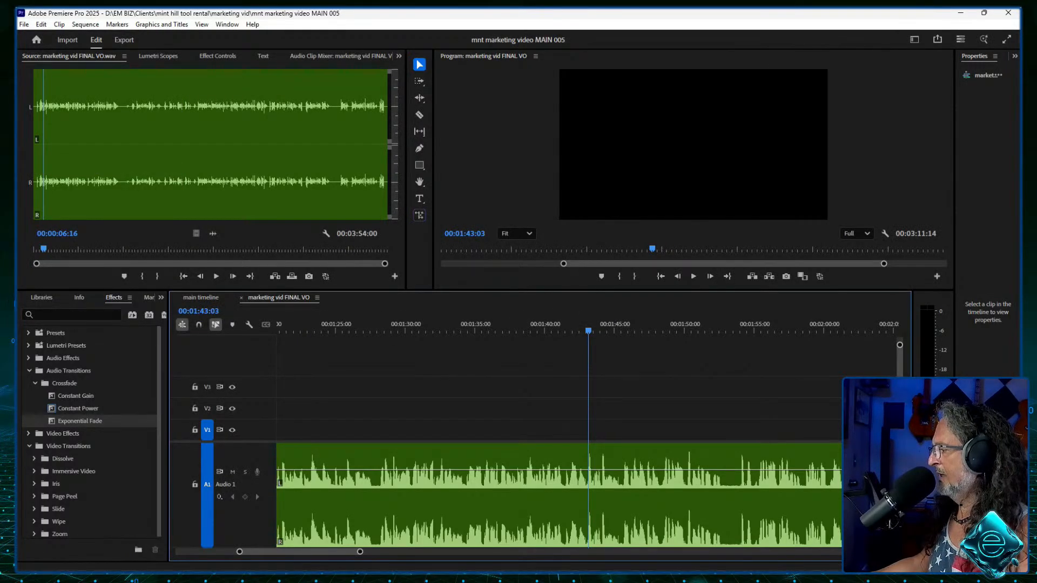
mouse_move(287, 562)
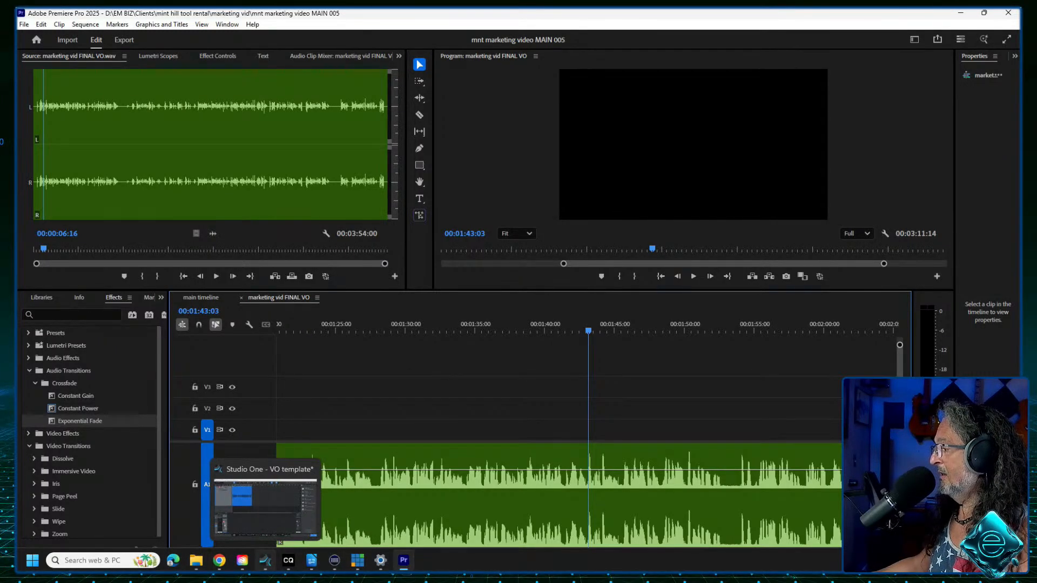
left_click(265, 561)
Step: Check the recorded take on Track 1 by playing it from bar 78, and place the playhead at bar 122, past its end
left_click(414, 68)
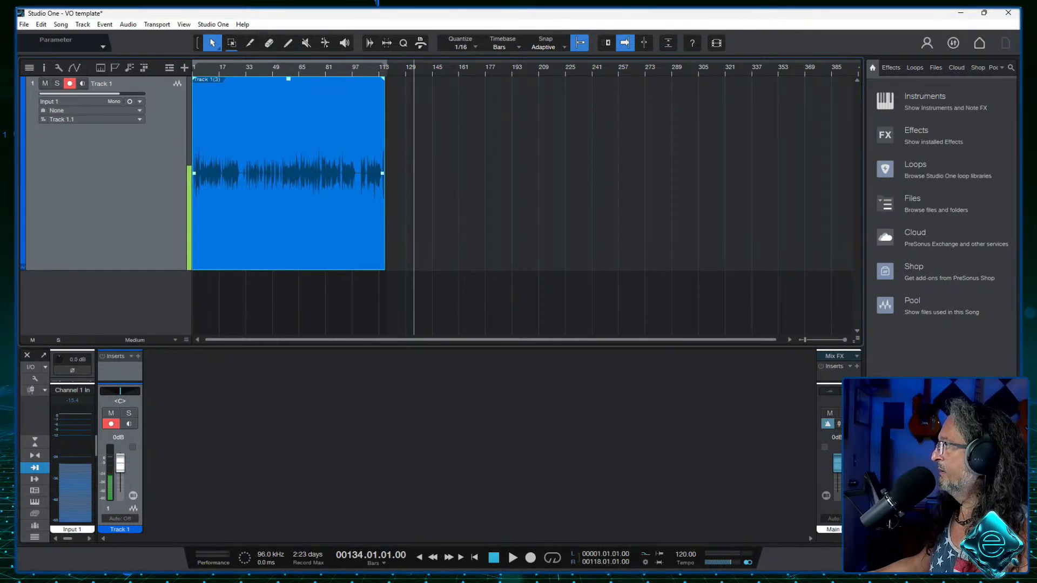
left_click(396, 68)
left_click(399, 69)
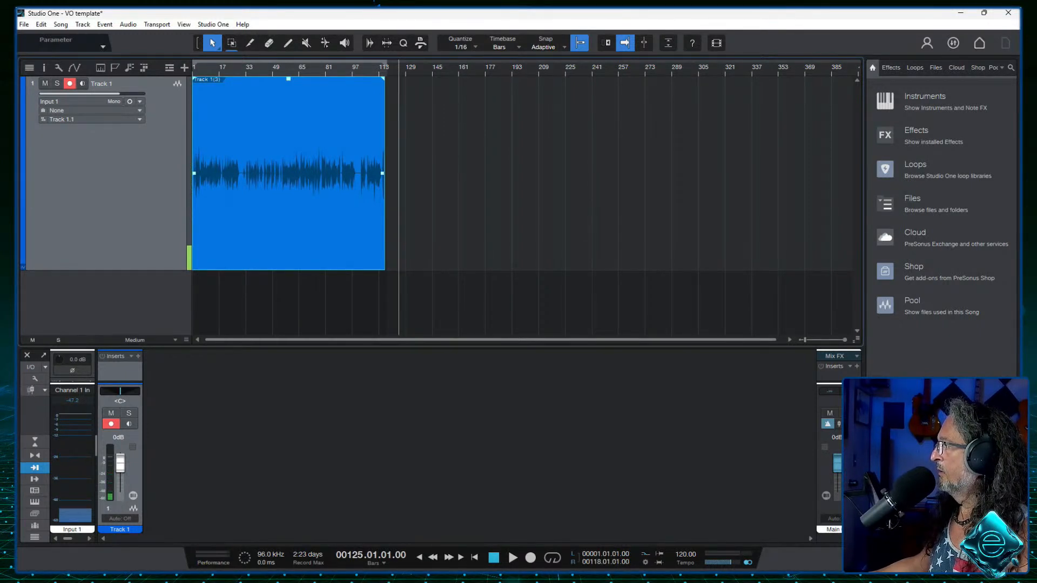
scroll(314, 173, "right", 1)
left_click(314, 70)
scroll(333, 173, "up", 4)
scroll(333, 173, "down", 1)
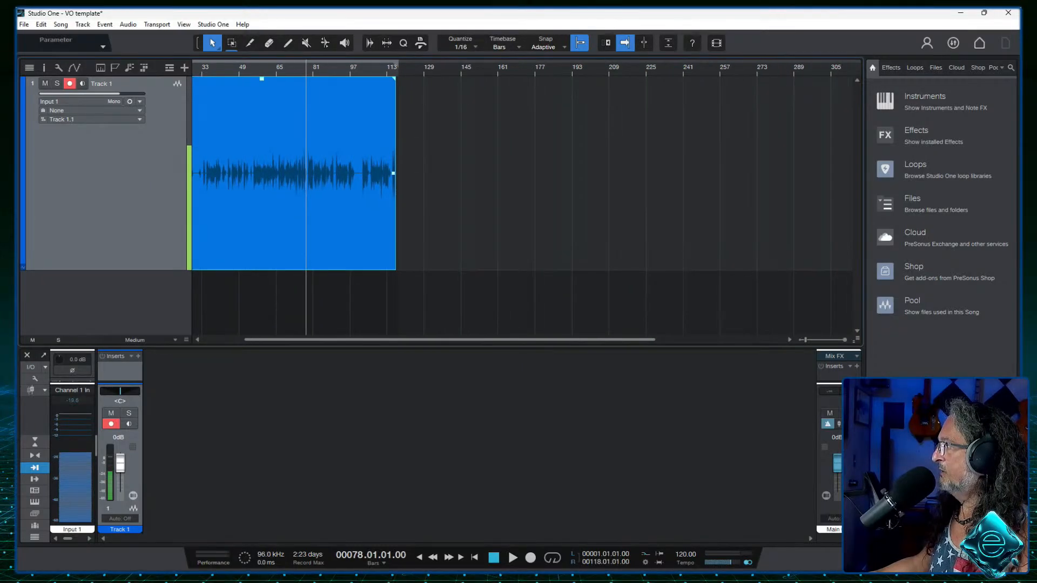
key("space")
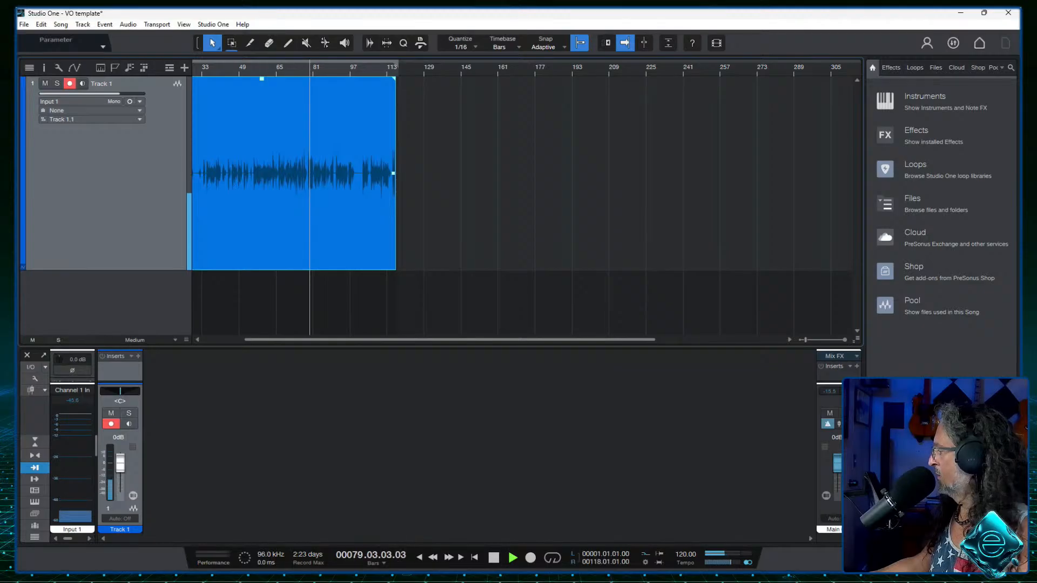
key("space")
key("End")
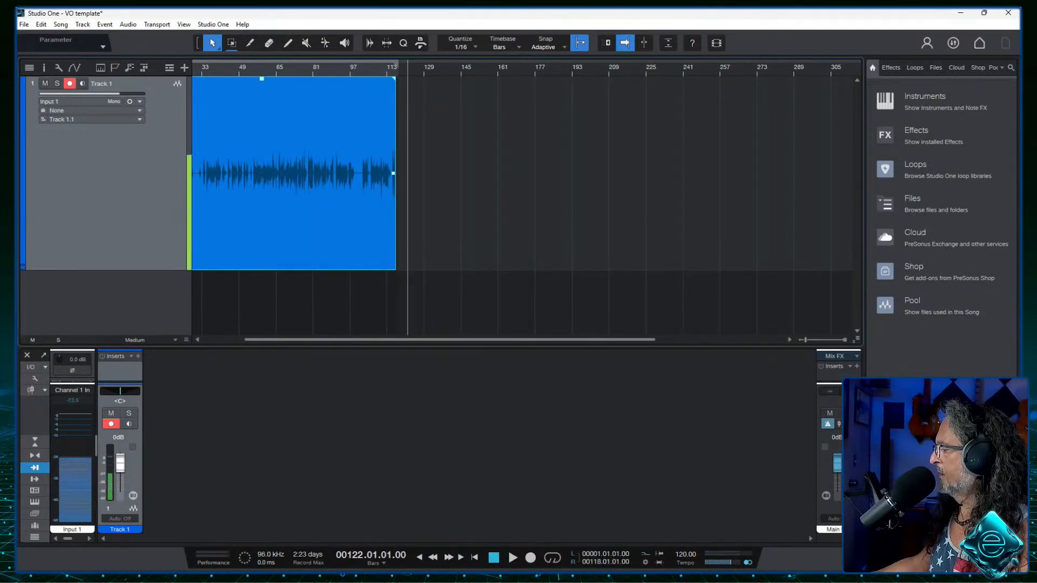
Step: Reduce the Studio One window so that it sits beside the Premiere Pro timeline
left_click(984, 12)
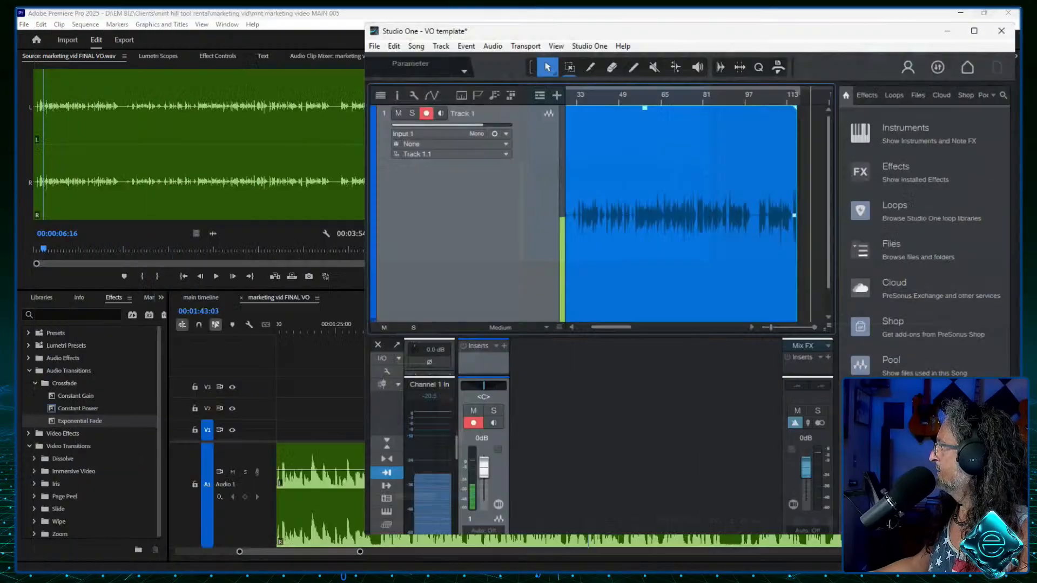
right_click(703, 126)
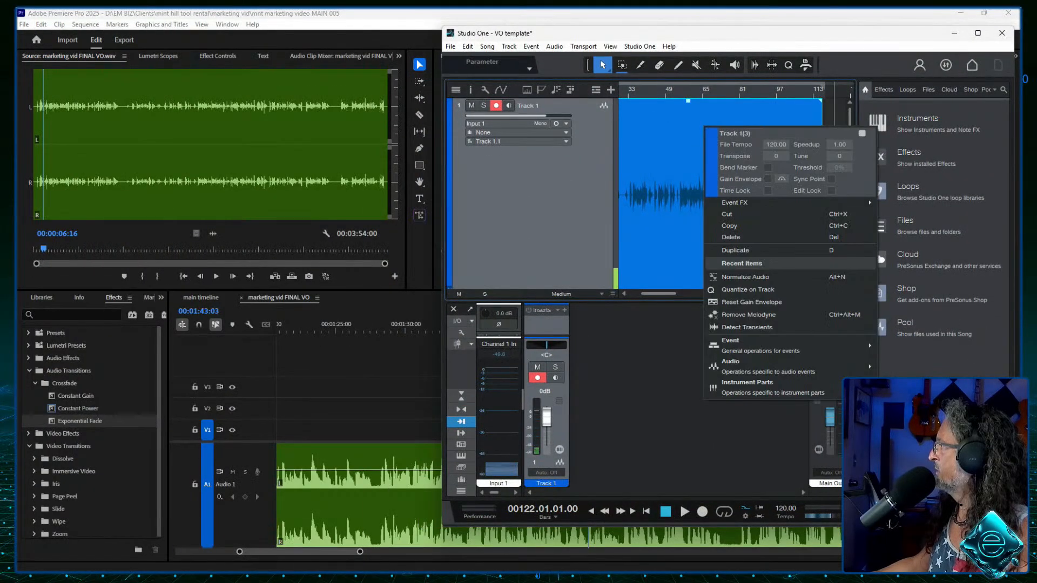
left_click(756, 236)
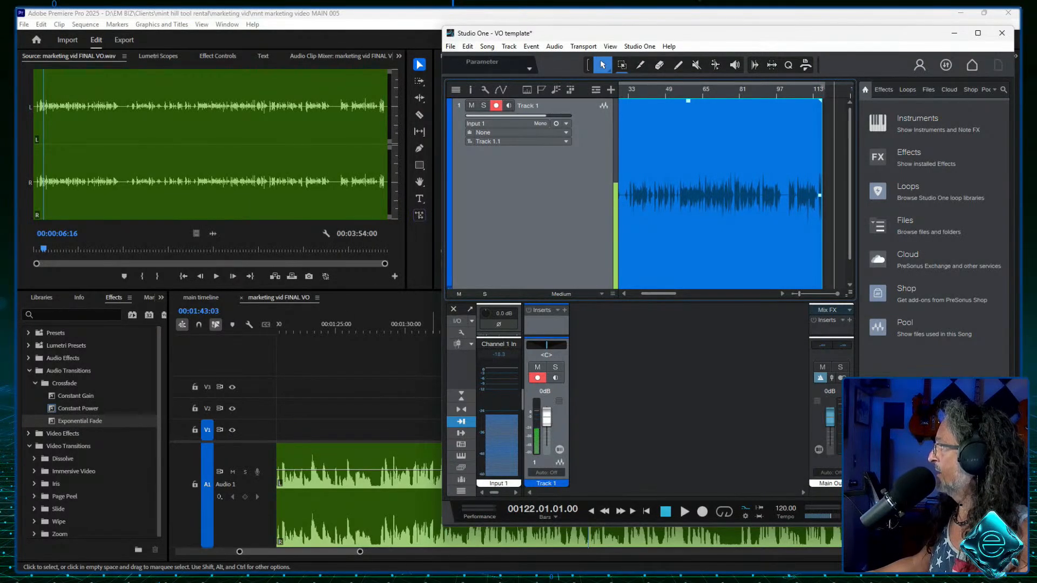
mouse_move(346, 581)
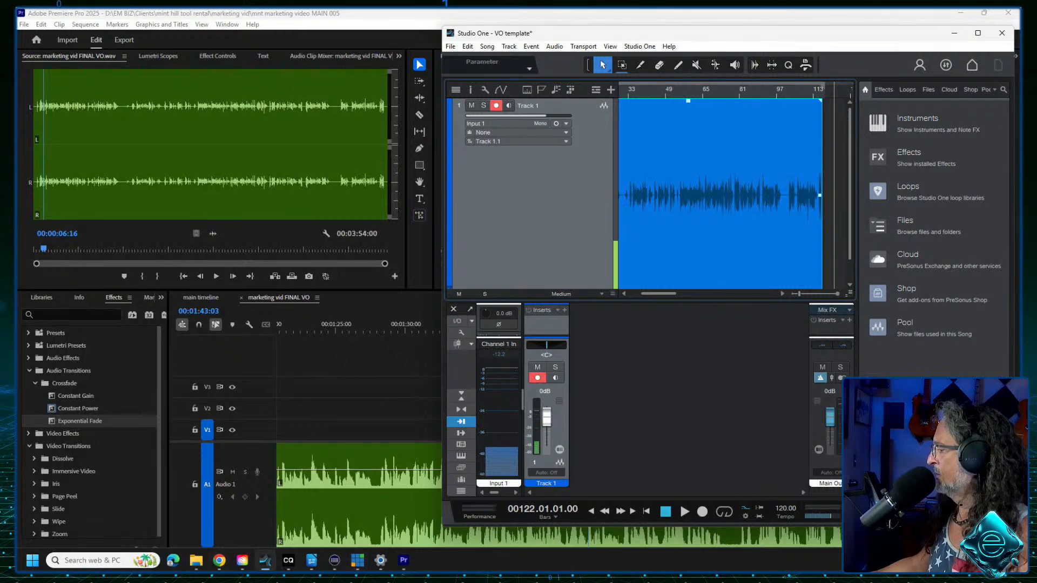
Step: Open an editable copy of the marketing video SCRIPTv2 document from the marketing vid folder in OpenOffice Writer
left_click(195, 561)
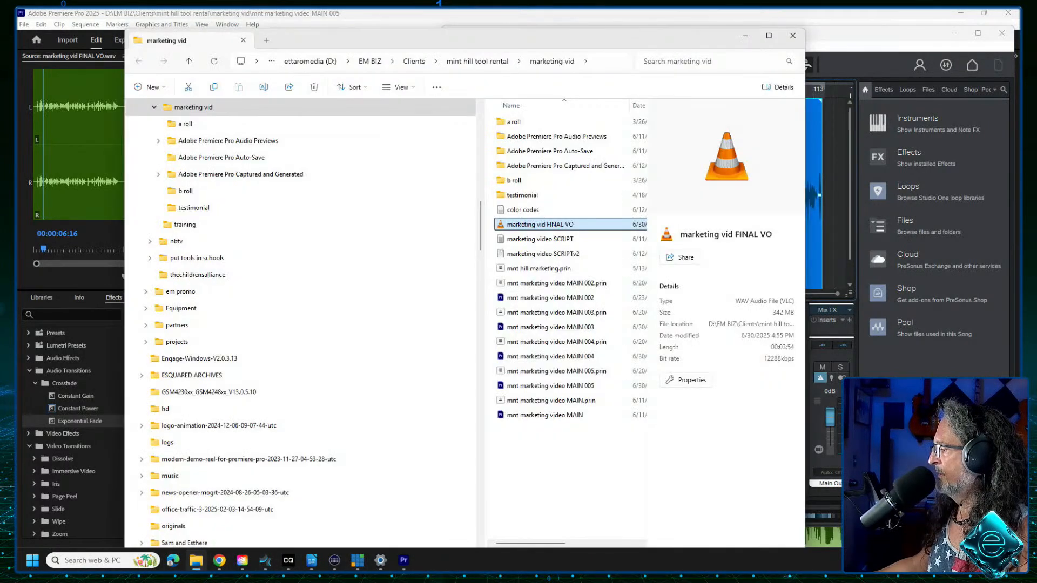
left_click(540, 239)
left_click(542, 253)
right_click(542, 253)
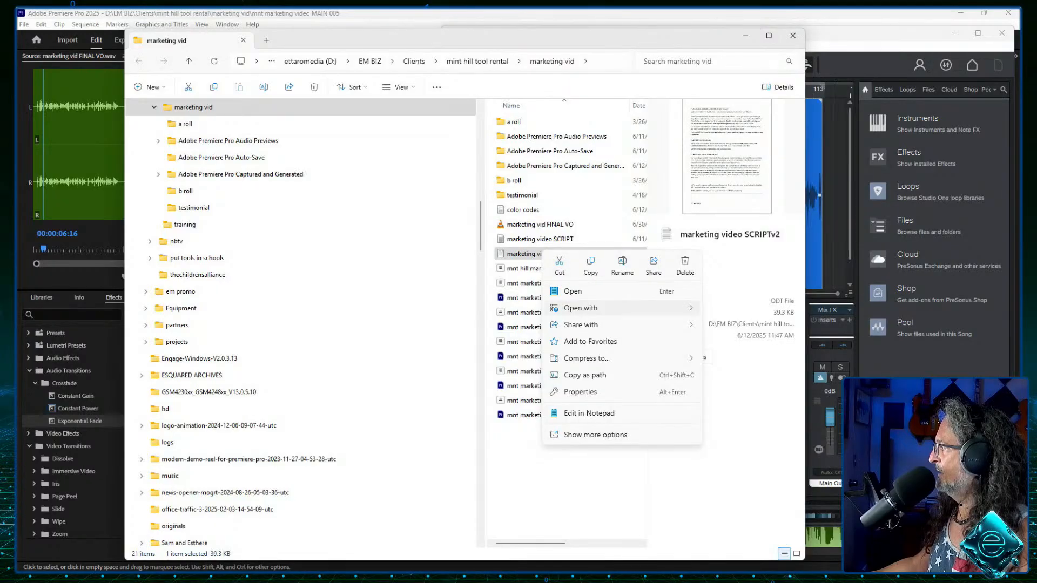
mouse_move(580, 308)
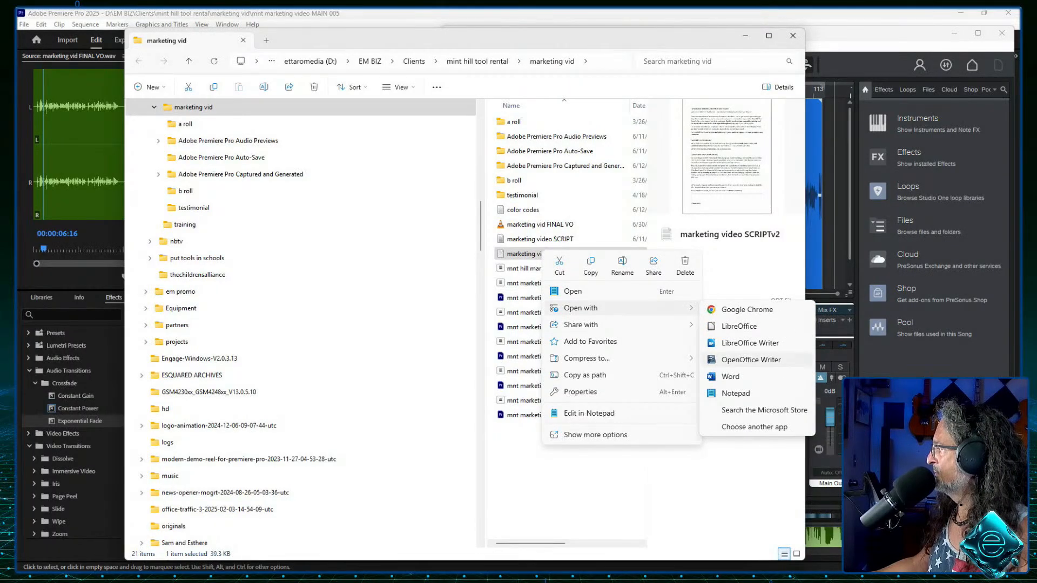
left_click(751, 360)
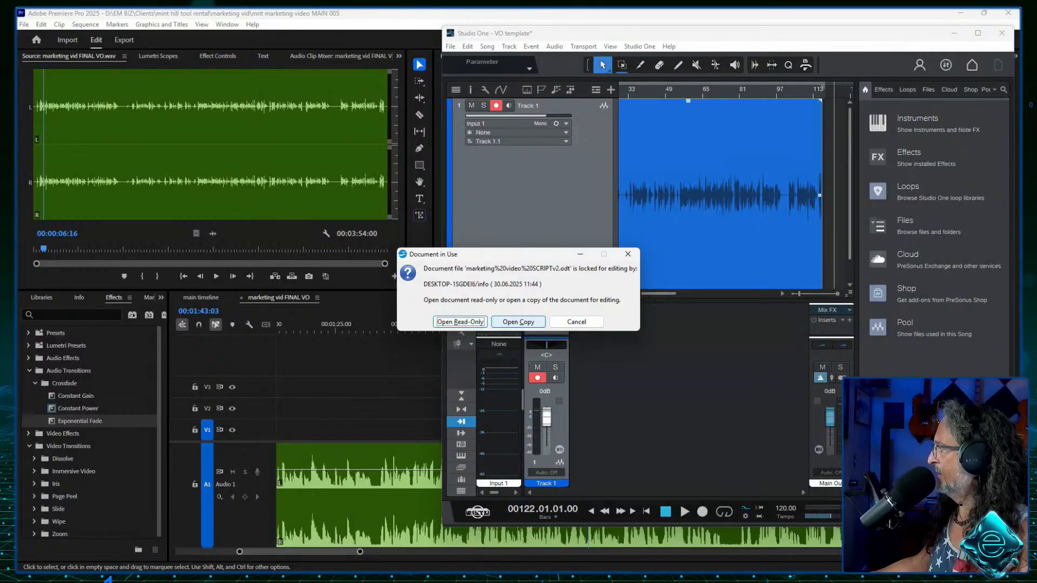
left_click(518, 322)
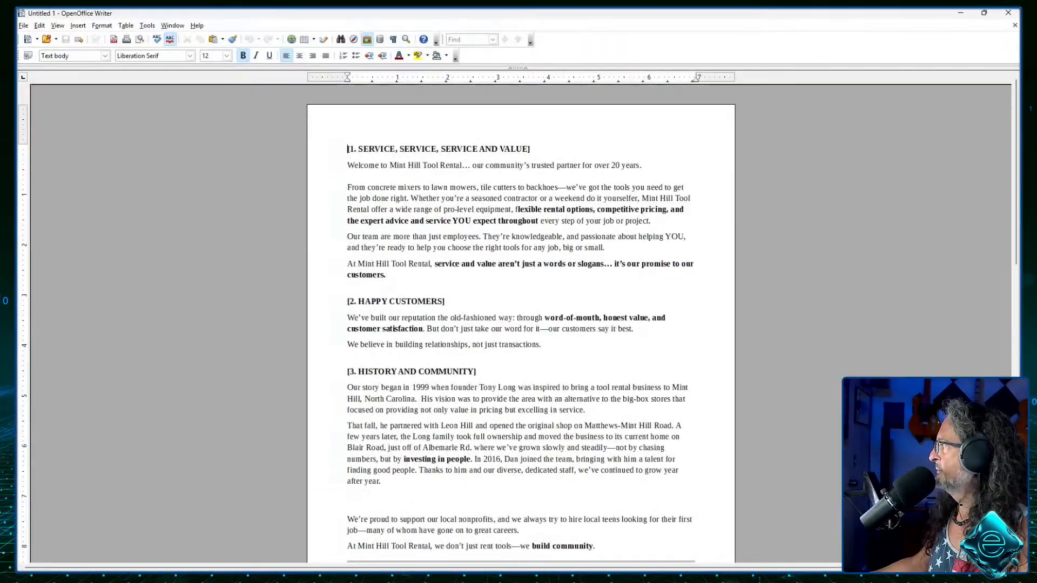
Step: Shrink the Writer window to sit beside Studio One, with the script's History and Community section readable
left_click(984, 13)
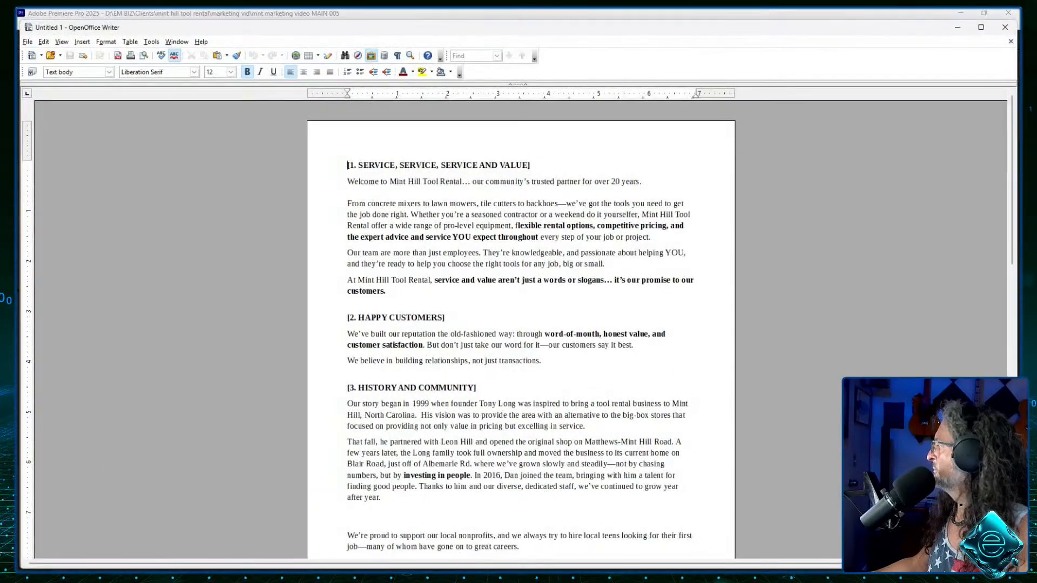
left_click_drag(1017, 251, 431, 251)
left_click_drag(426, 184, 426, 271)
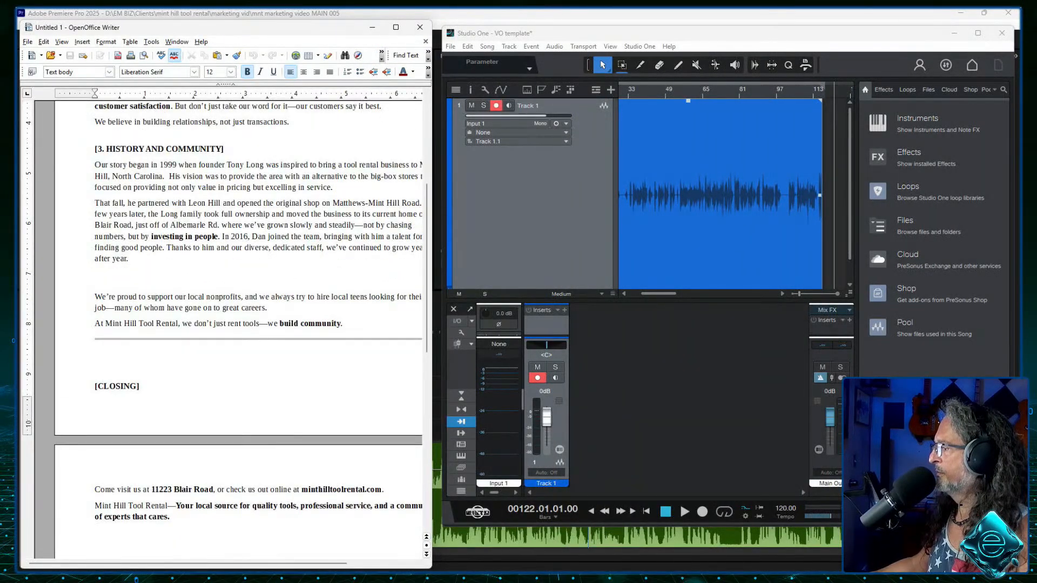
left_click_drag(191, 563, 217, 564)
left_click_drag(426, 344, 426, 323)
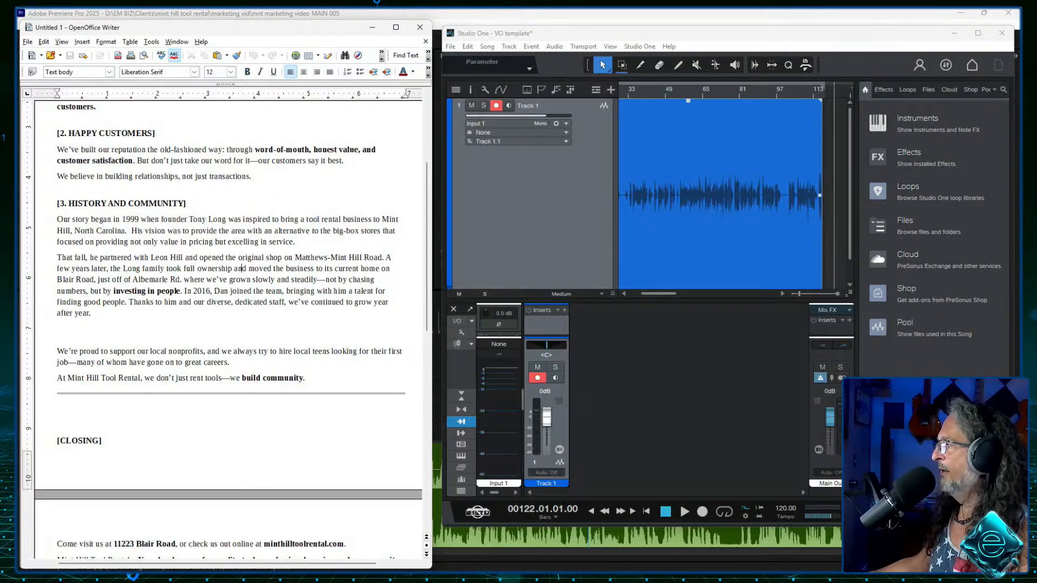
Step: Record a new voice-over take on Track 1 from bar 120 to about bar 164, then stop
left_click(829, 90)
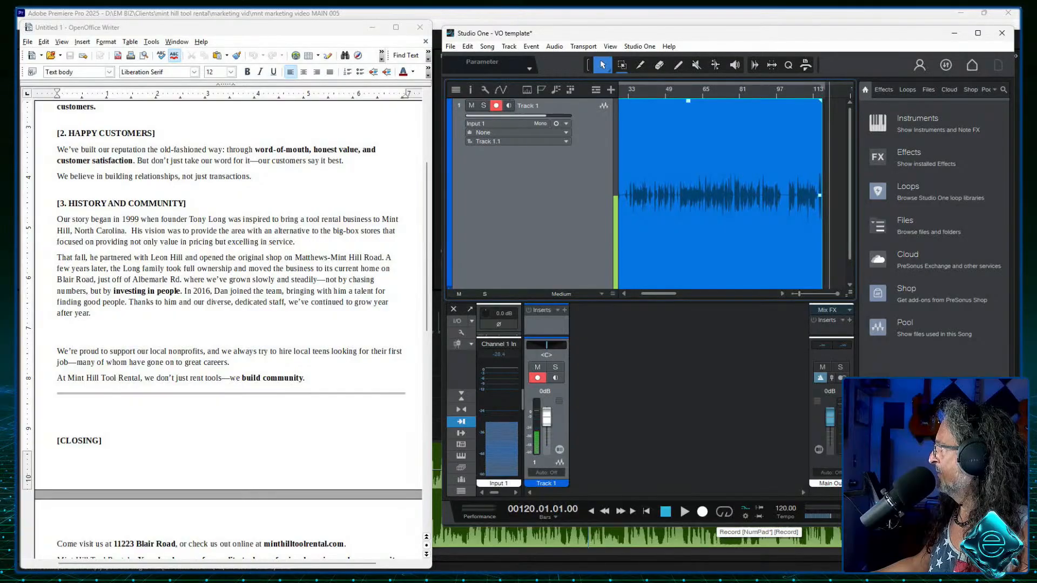
left_click(702, 511)
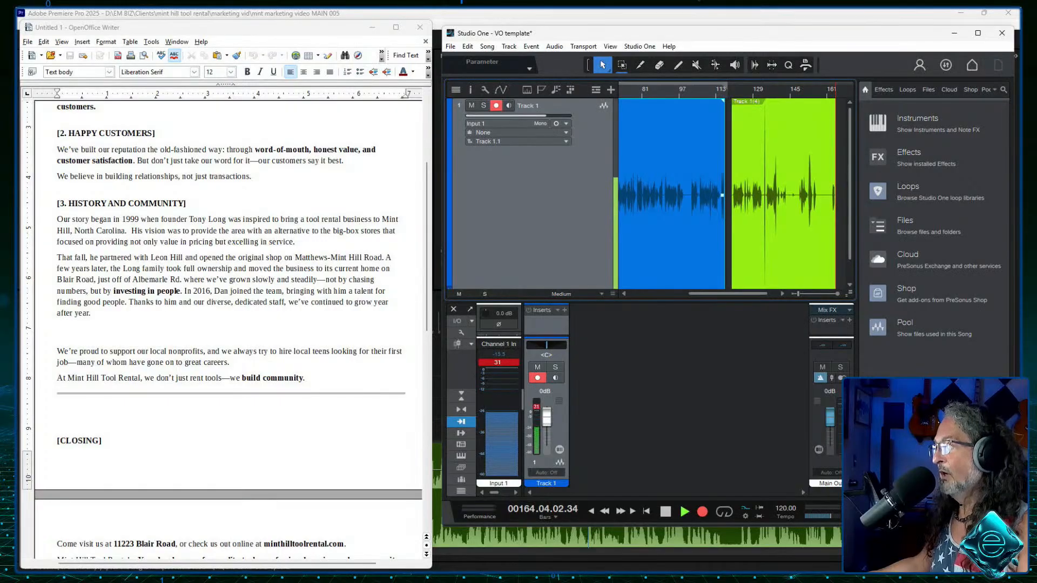
key("space")
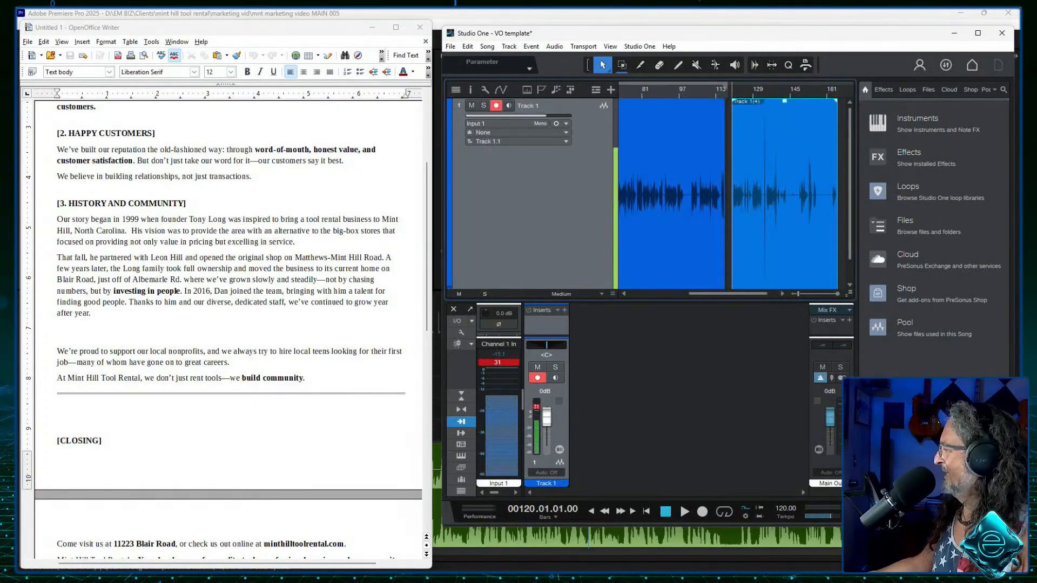
Step: Place the playhead at bar 162, move the loop start near the end of the new take, and save the song
left_click(829, 89)
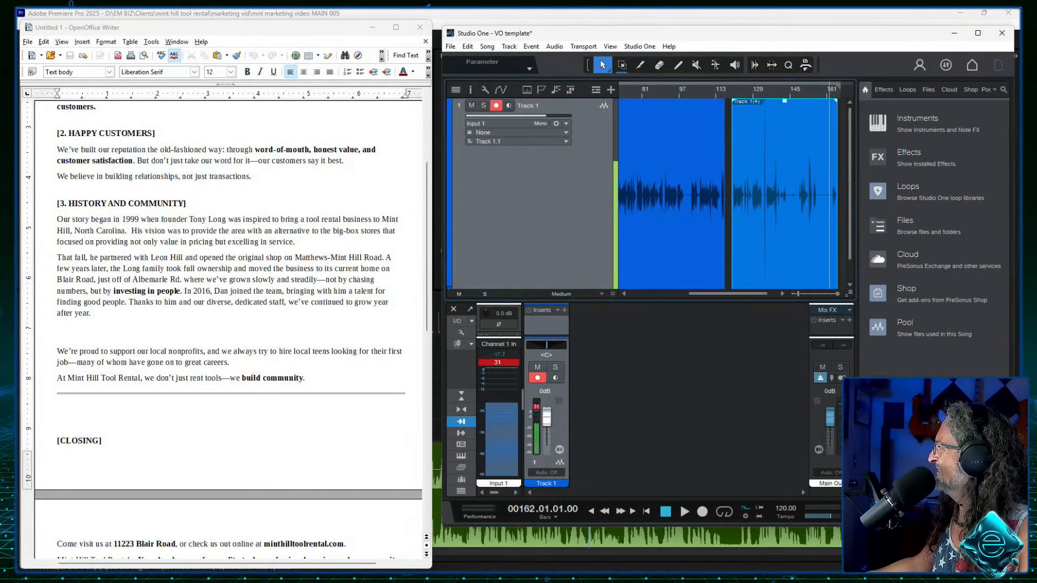
left_click_drag(728, 293, 671, 293)
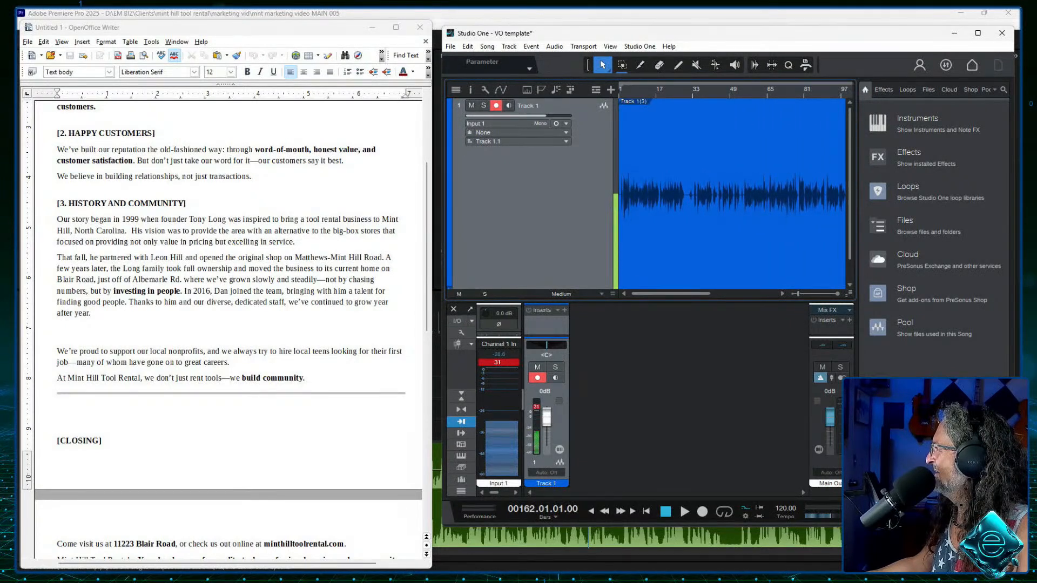
left_click_drag(621, 85, 804, 112)
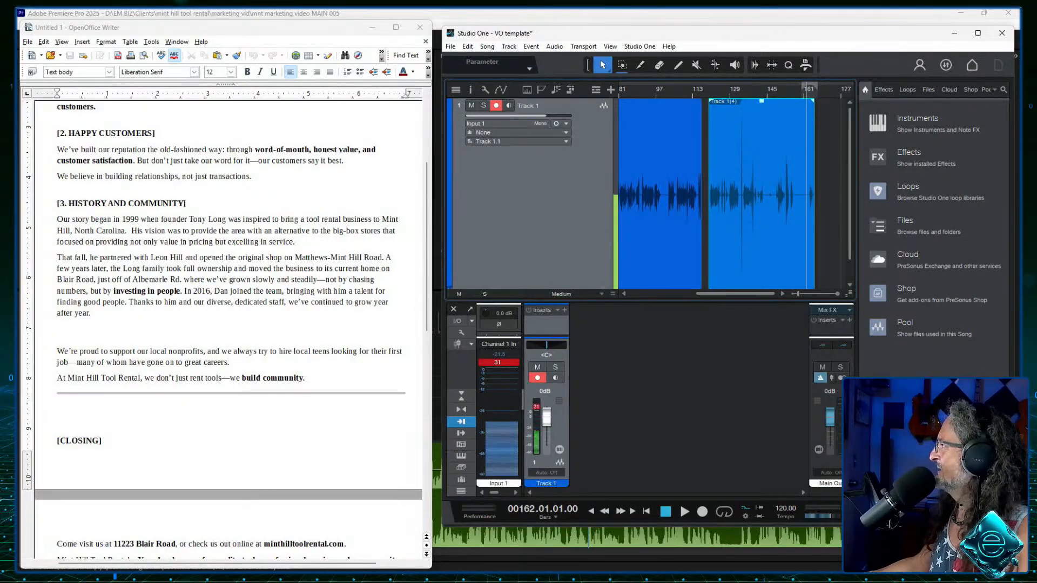
left_click(450, 46)
left_click(468, 164)
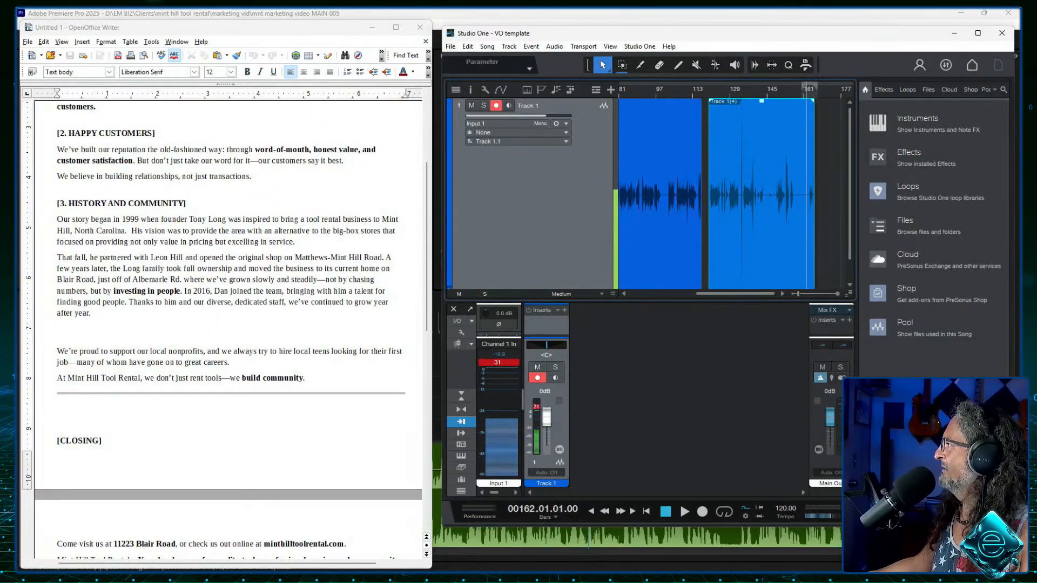
Step: Export the loop range as a Wave mixdown named "marketing vid FINAL VO PATCH 1" and close the resulting folder window
left_click(449, 47)
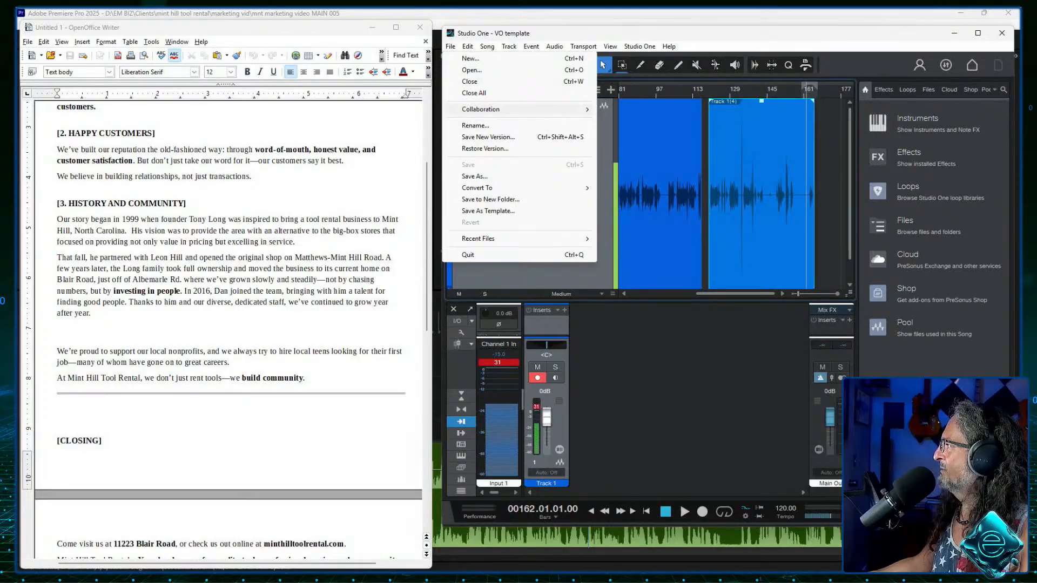
mouse_move(487, 47)
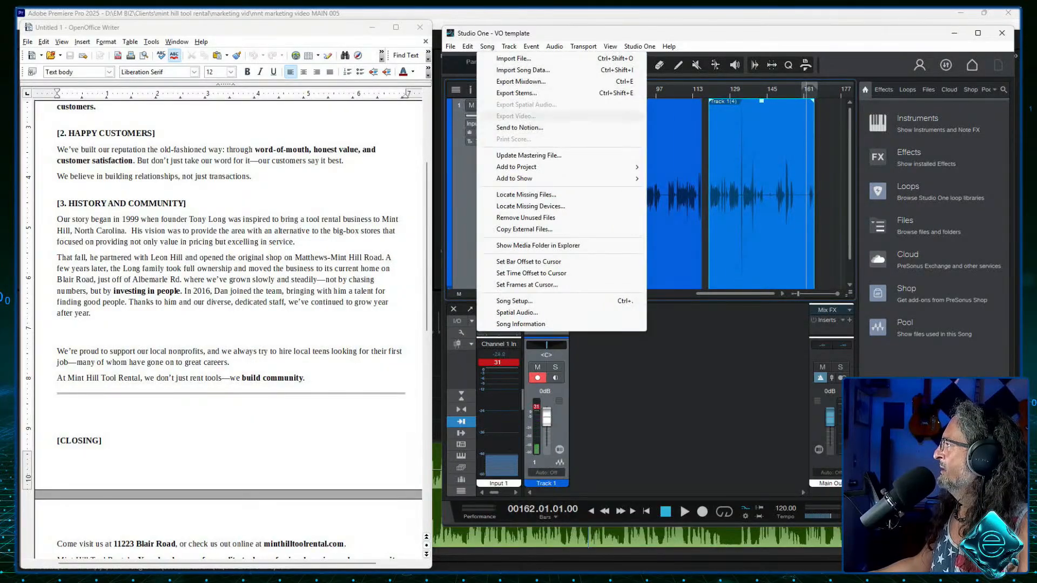
left_click(520, 81)
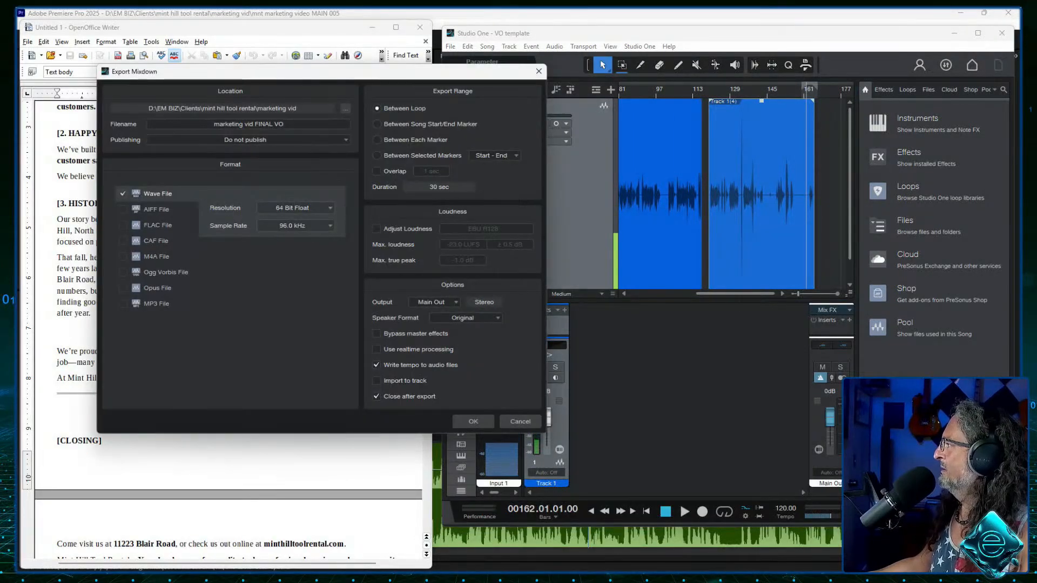
left_click(273, 124)
left_click(273, 124)
type("VO P")
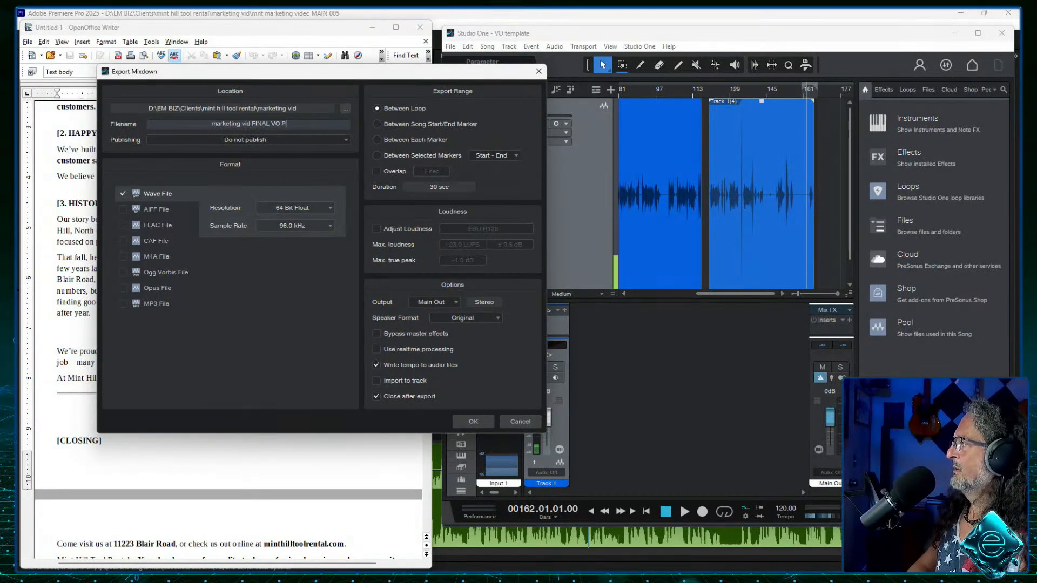
type("ATCH 1")
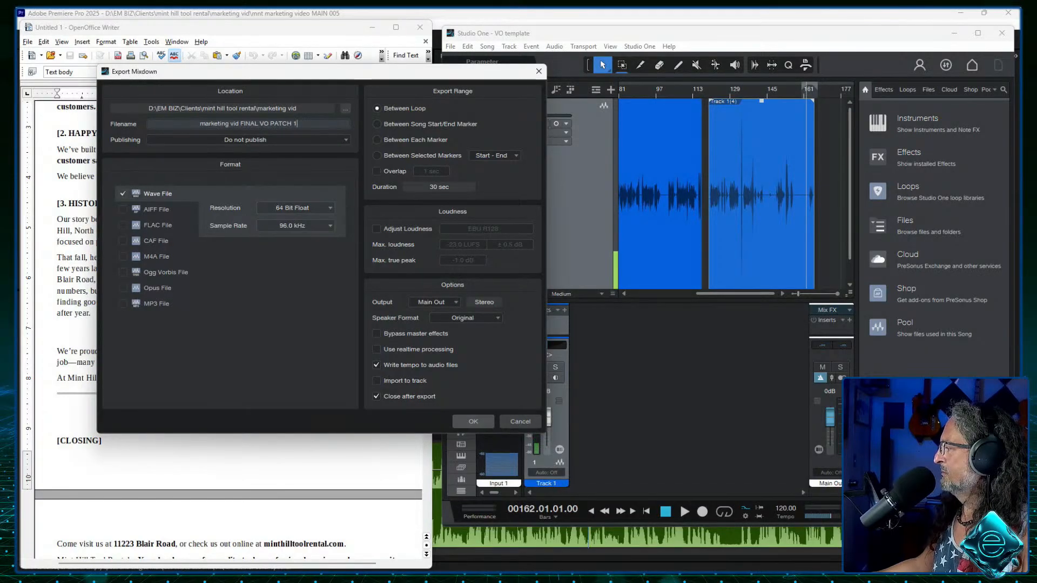
left_click(473, 422)
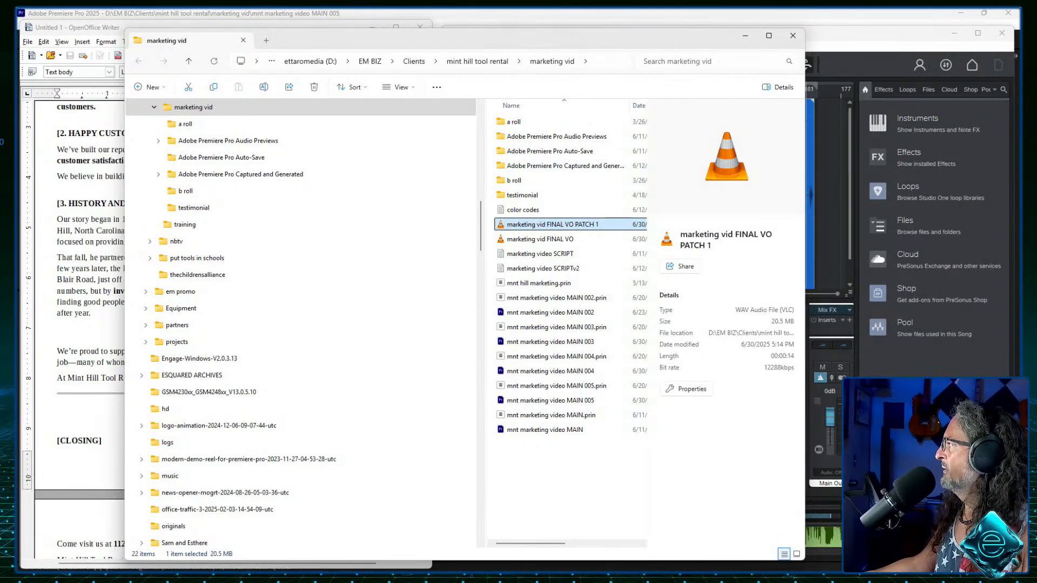
left_click(585, 61)
left_click(585, 61)
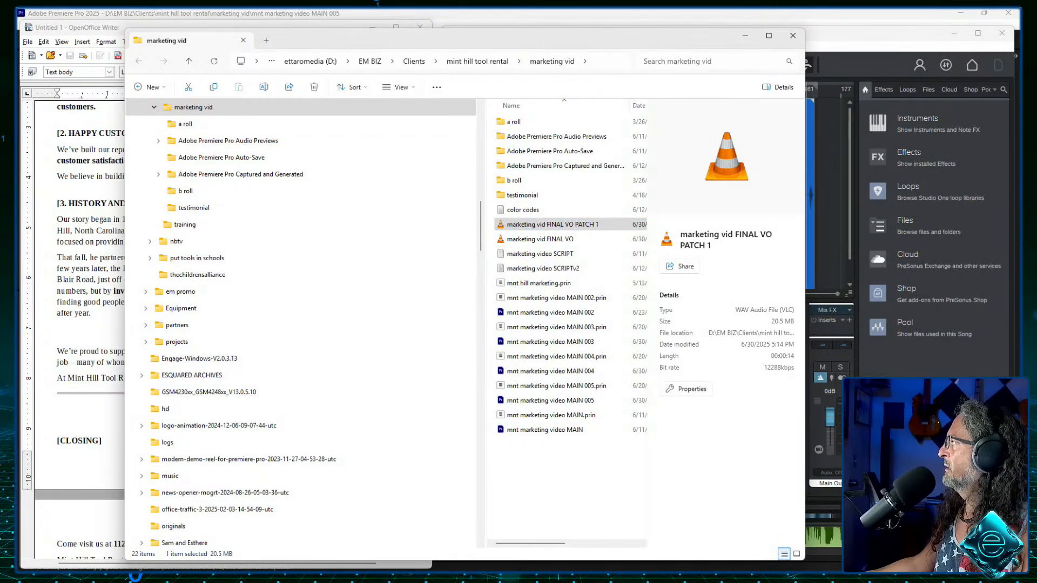
left_click(792, 36)
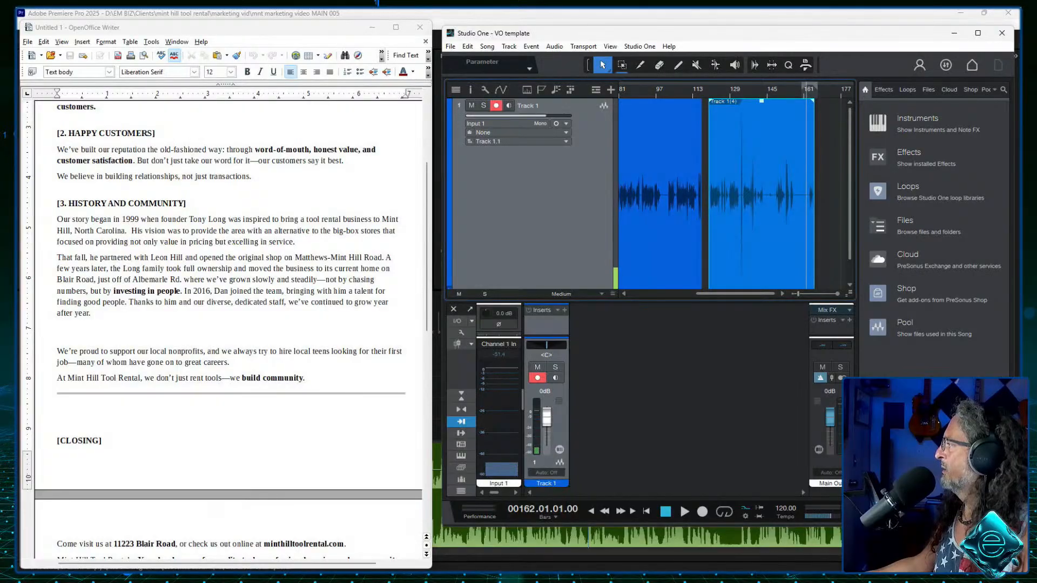
Step: Bring up the song's export commands for another export
left_click(450, 46)
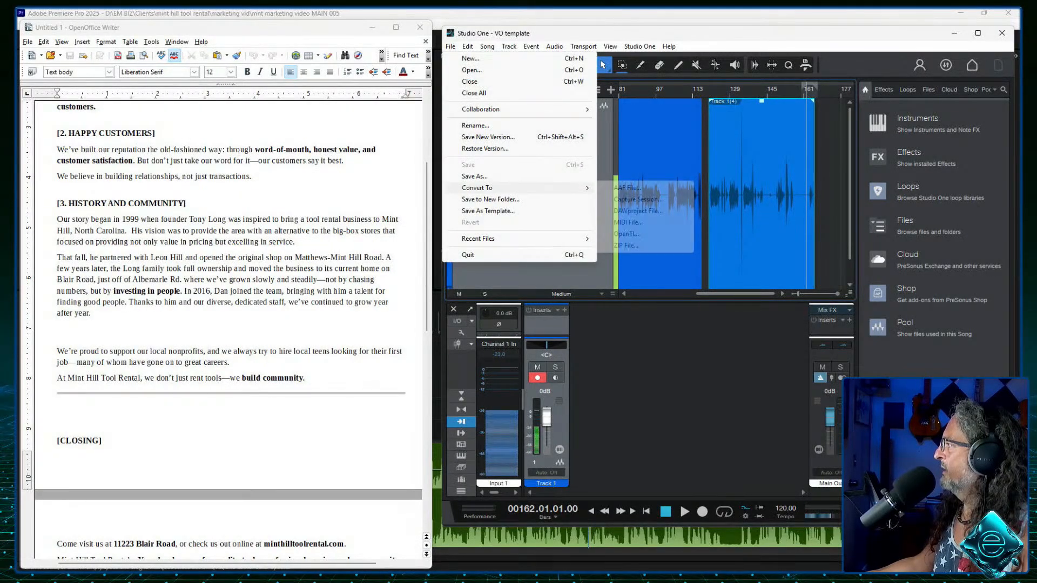
mouse_move(487, 46)
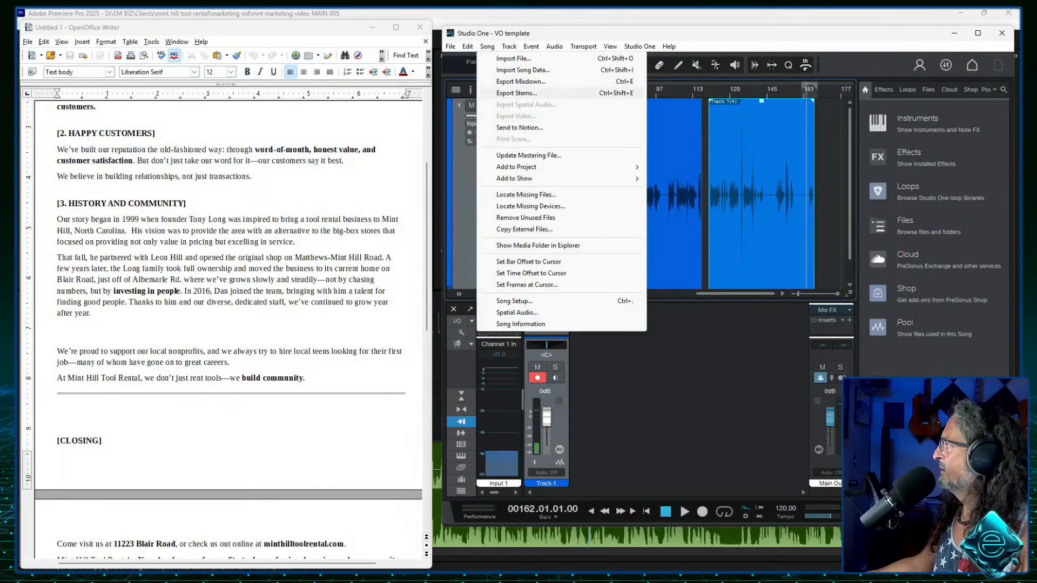
Step: Export the loop range as the Wave mixdown marketing vid FINAL VO PATCH 1, and clear the other windows to return to Premiere Pro
left_click(521, 81)
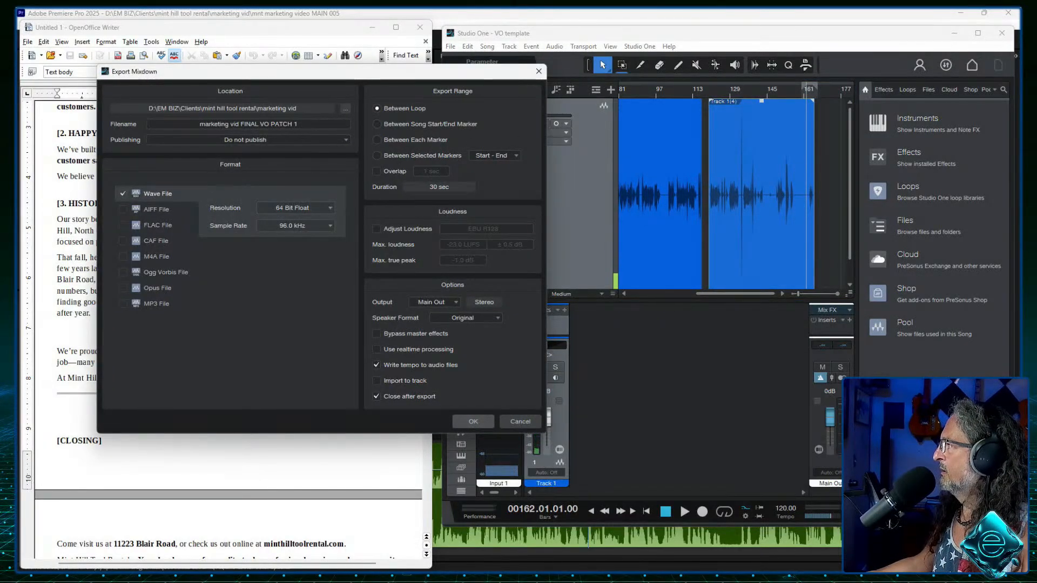
left_click(473, 421)
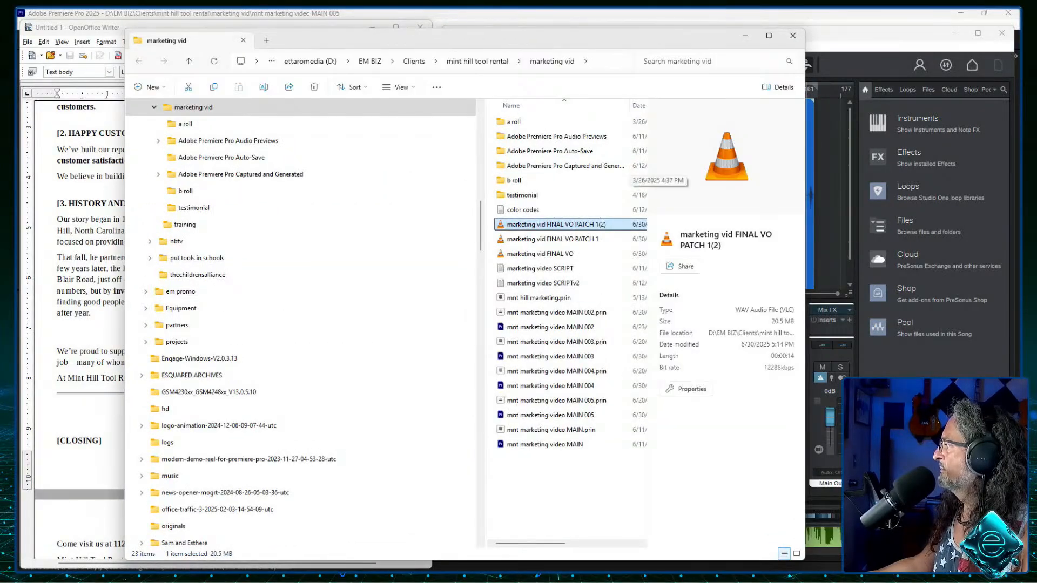
left_click(1001, 33)
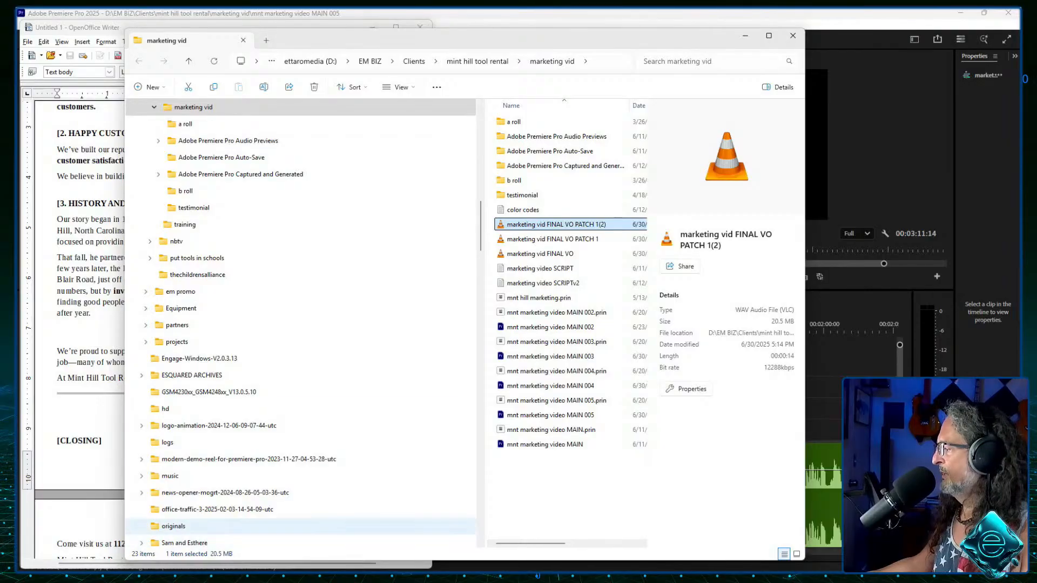
left_click(745, 35)
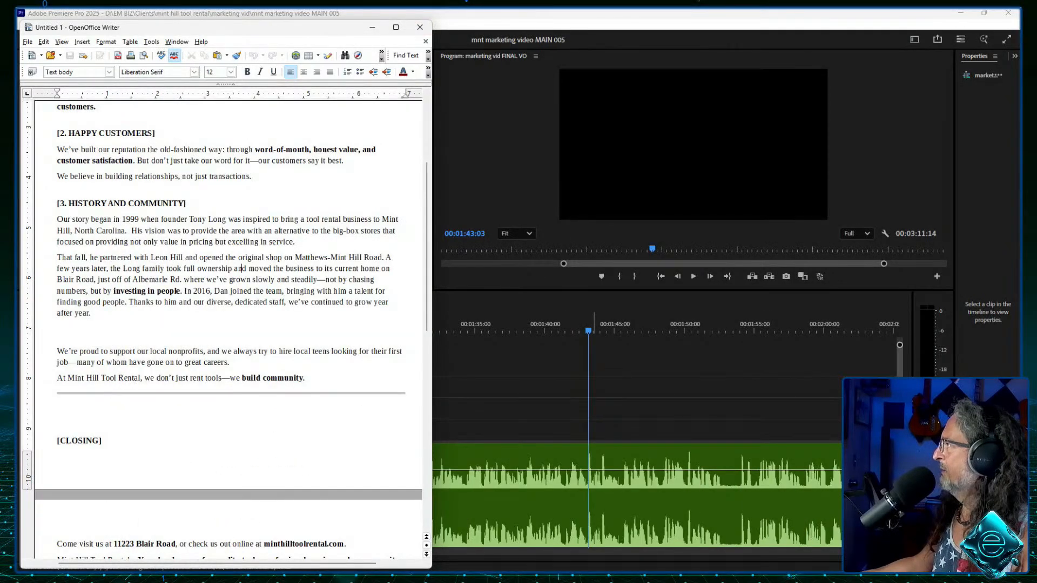
left_click(420, 27)
Step: Review the timeline voice-over around 1:41, and import marketing vid FINAL VO PATCH 1 into the project's audio bin
left_click_drag(590, 324, 520, 324)
key("space")
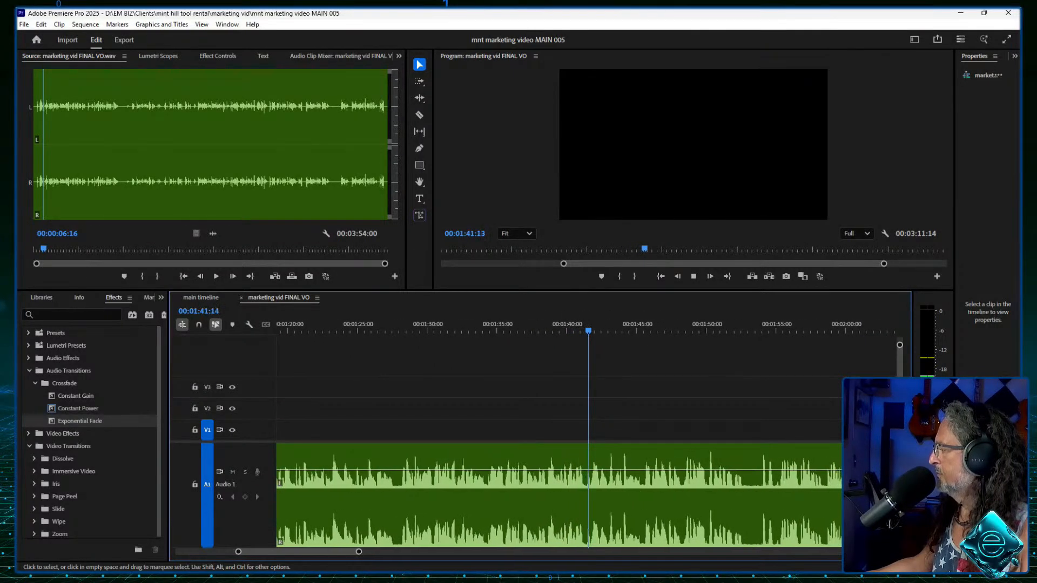
key("k")
left_click_drag(563, 324, 568, 324)
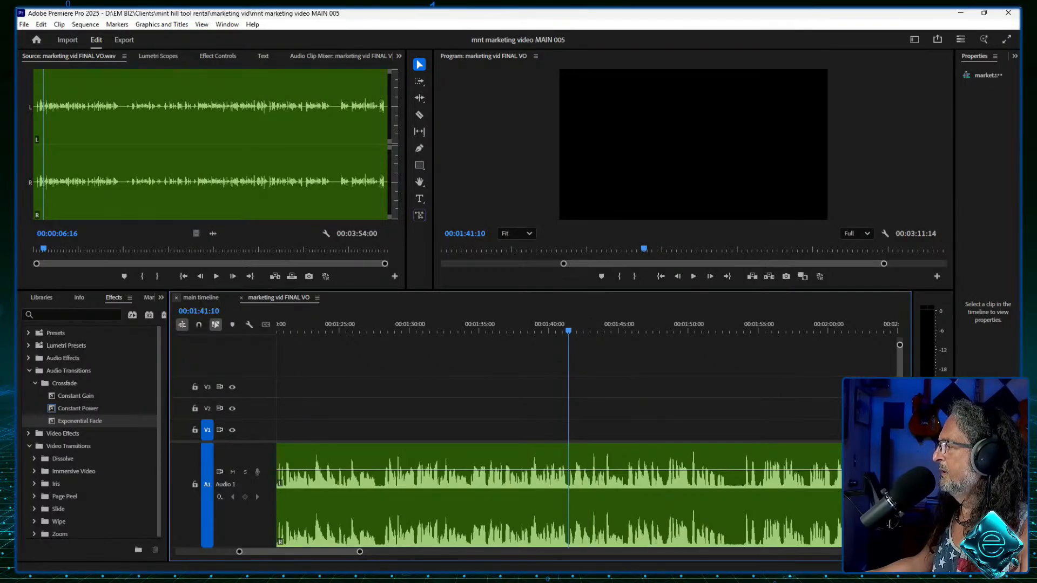
left_click(161, 297)
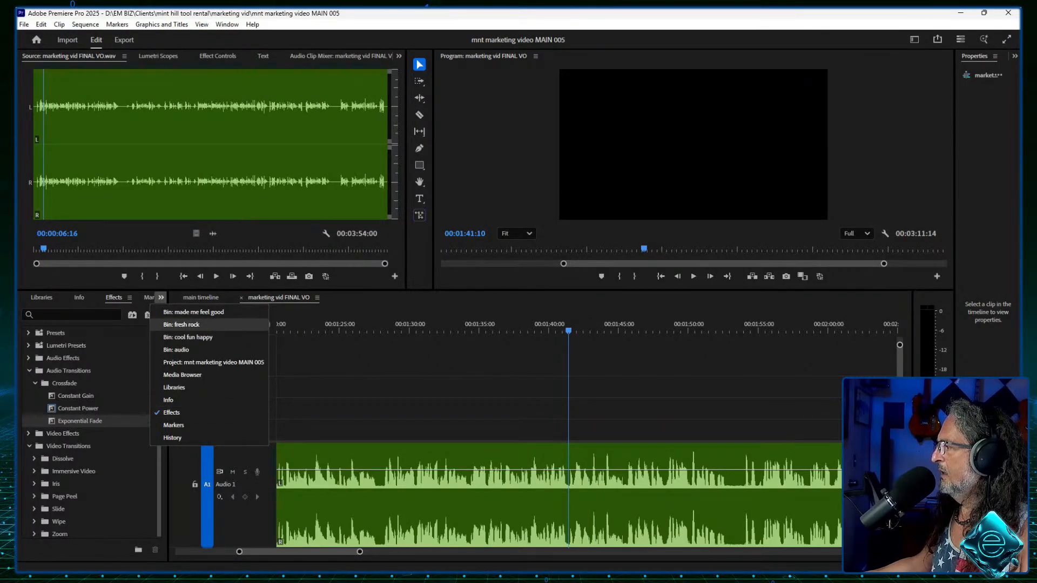
left_click(213, 362)
right_click(97, 501)
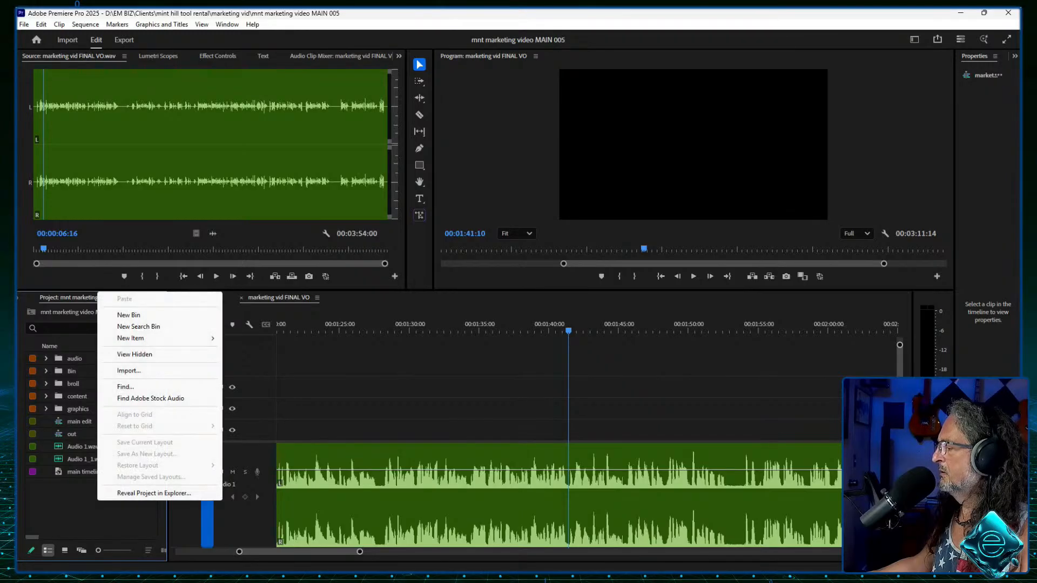
left_click(81, 359)
double_click(75, 359)
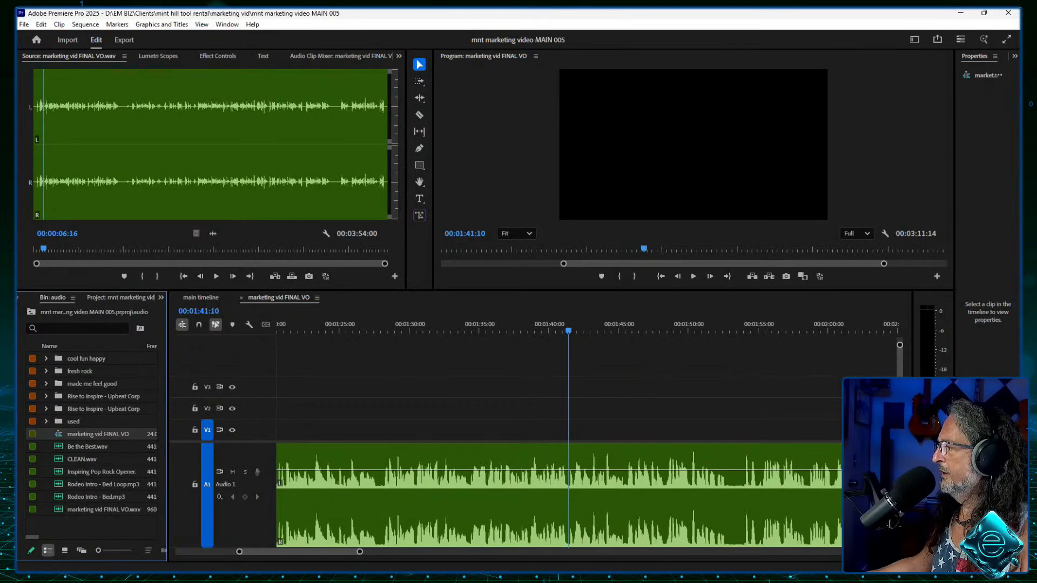
right_click(88, 434)
left_click(102, 396)
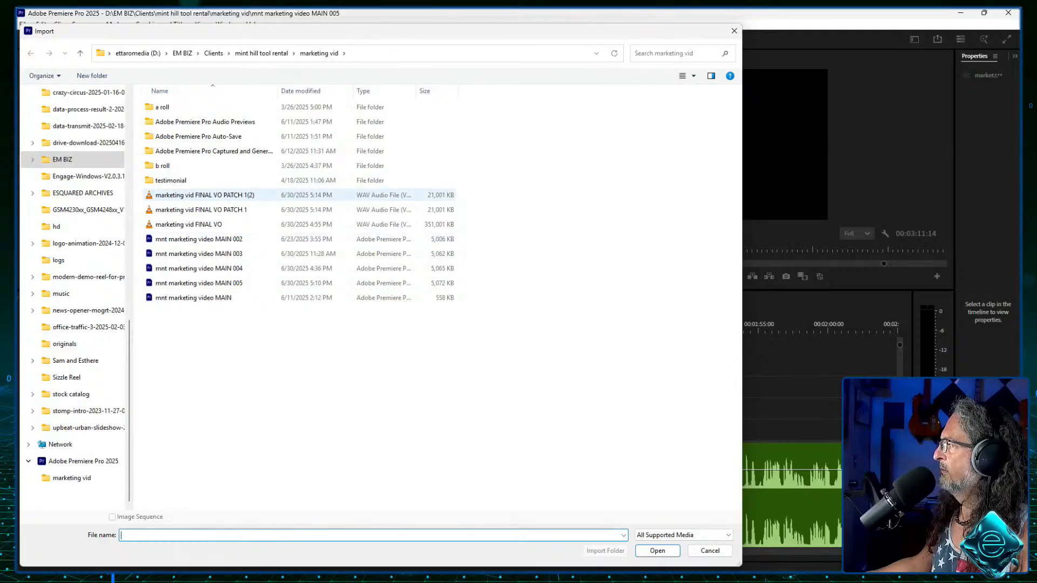
double_click(201, 209)
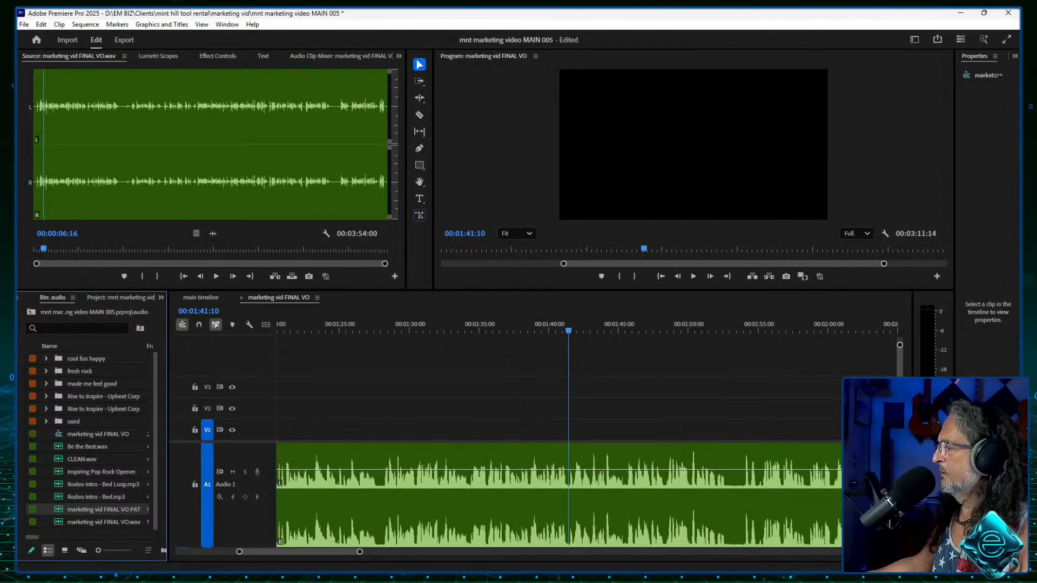
Step: Load the patch recording in the source monitor and mark In and Out points around its spoken phrase, ending at 00:05:27:22
double_click(103, 509)
left_click_drag(218, 249, 223, 249)
key("i")
key("space")
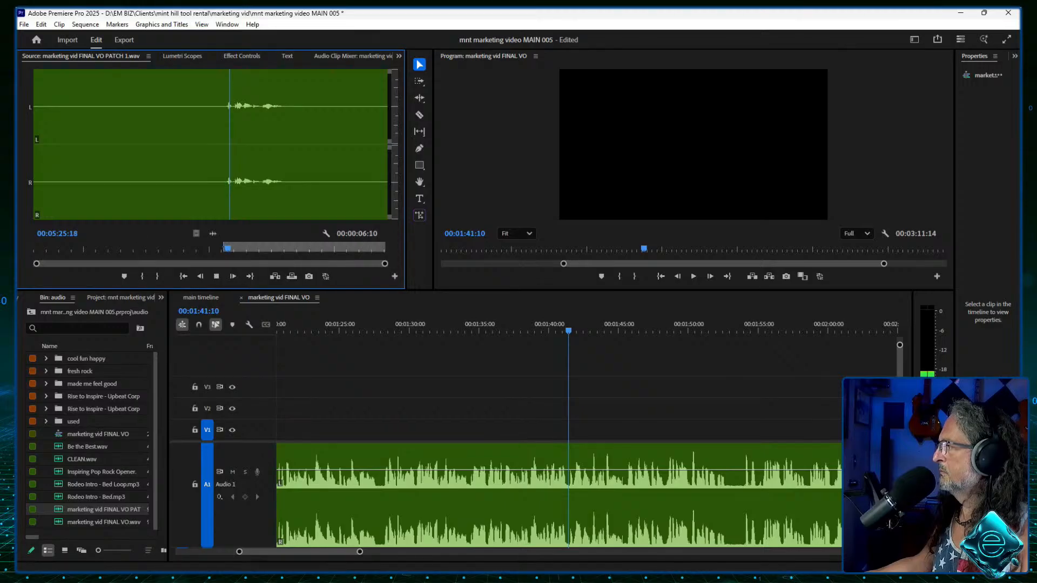
key("space")
key("o")
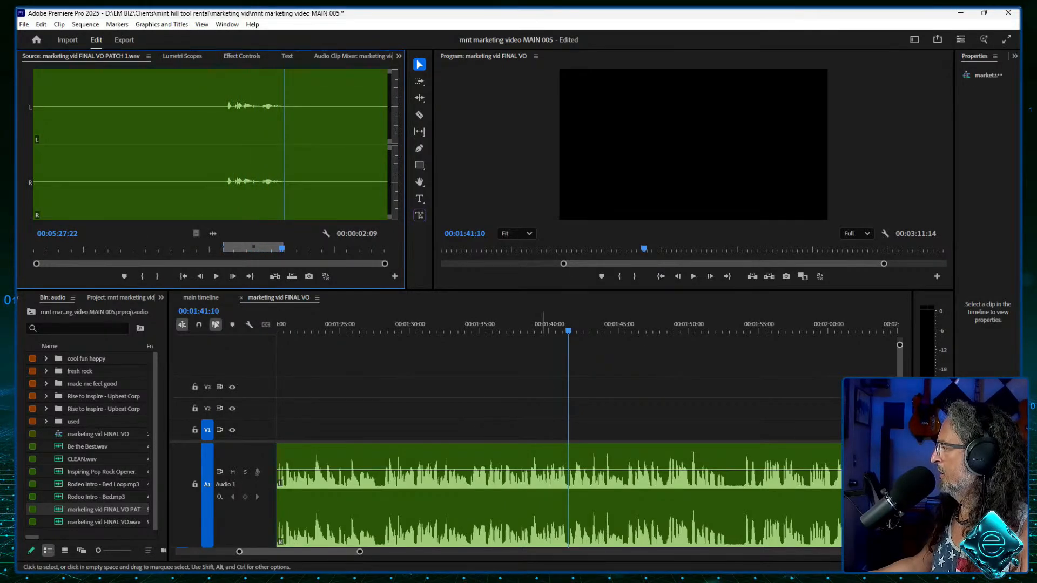
Step: Play the voice-over sequence up to about 1:40 to find where the phrase to replace begins
left_click_drag(561, 327, 475, 327)
key("space")
scroll(544, 329, "up", 2)
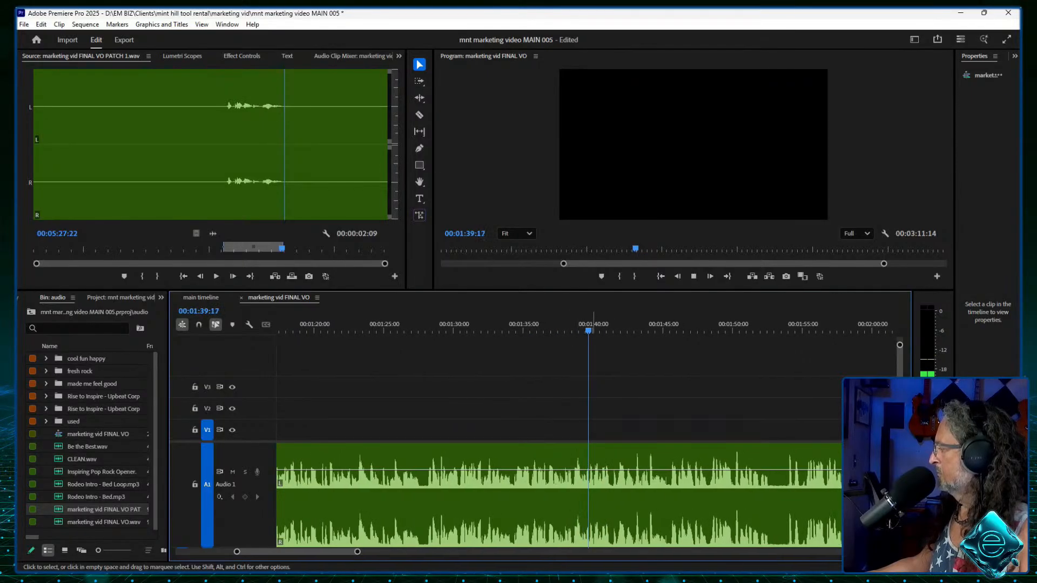
key("space")
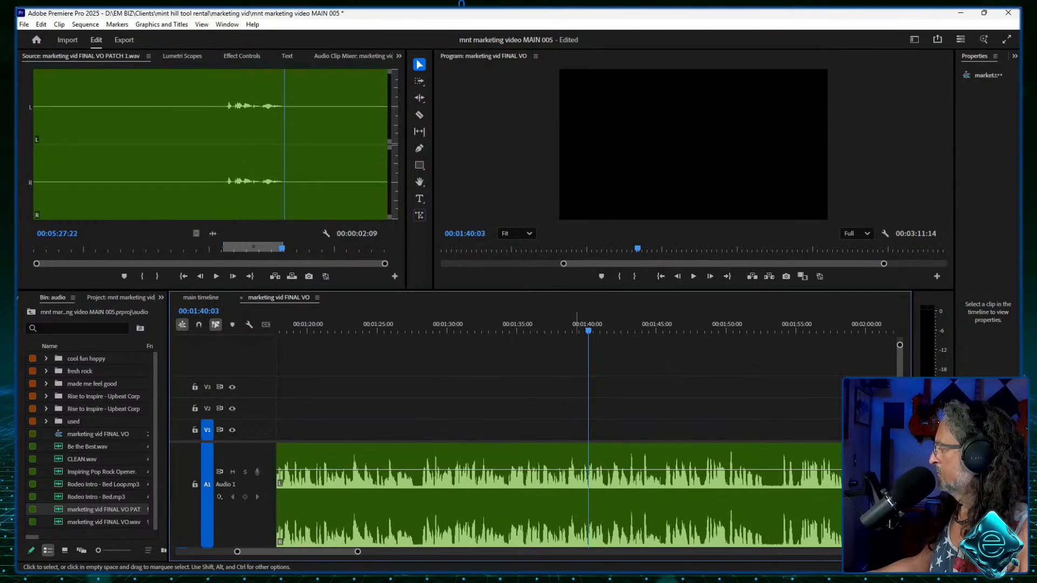
key("shift+Left")
key("shift+Left")
key("shift+Left")
key("shift+Left")
key("shift+Left")
key("shift+Left")
key("shift+Left")
key("space")
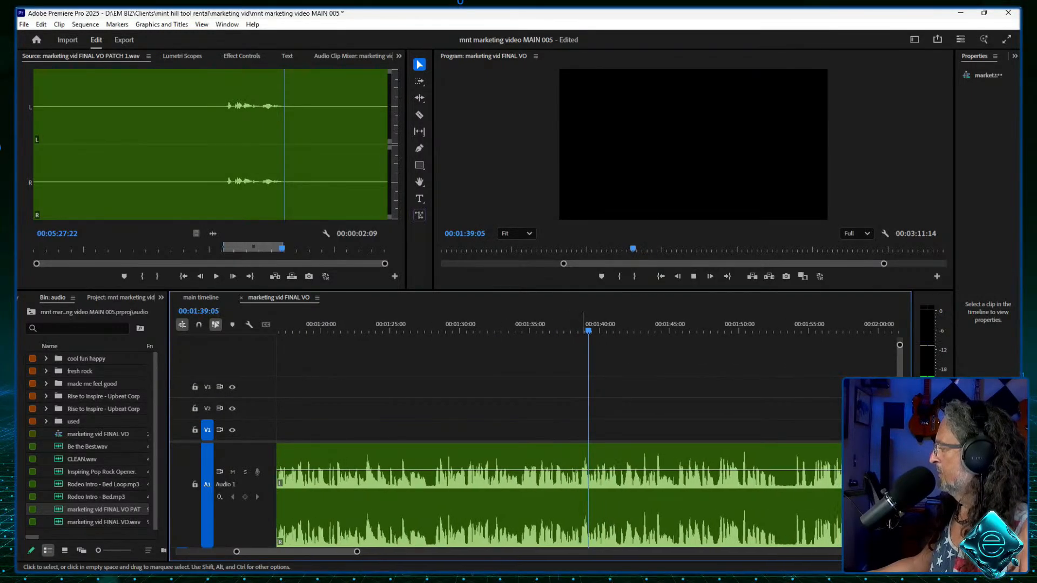
key("space")
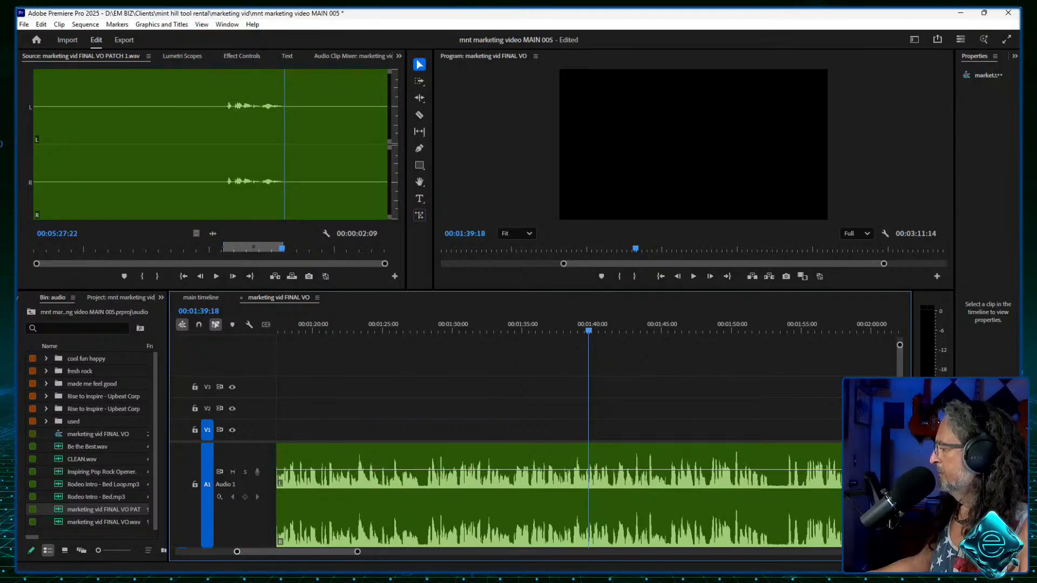
Step: Position the playhead precisely at 00:01:39:19 and split the voice-over clip there with the Razor tool
key("shift+Right")
key("Left")
key("Left")
key("Left")
key("Left")
key("Left")
key("Right")
key("Right")
key("Left")
key("Right")
key("Left")
key("Right")
key("Right")
key("Left")
key("Left")
key("Left")
key("Right")
key("Right")
key("Left")
key("Right")
key("Right")
key("Left")
key("Left")
key("Right")
key("Left")
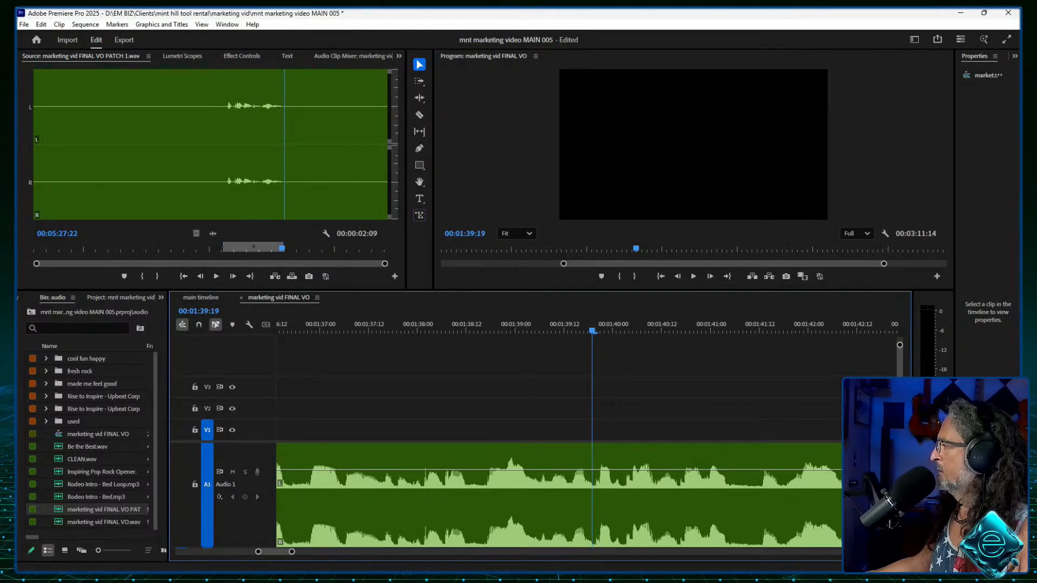
key("c")
left_click(592, 470)
Step: Split the voice-over at the phrase's end, 00:01:43:01, and clear the segment between the two cuts, leaving a gap
key("space")
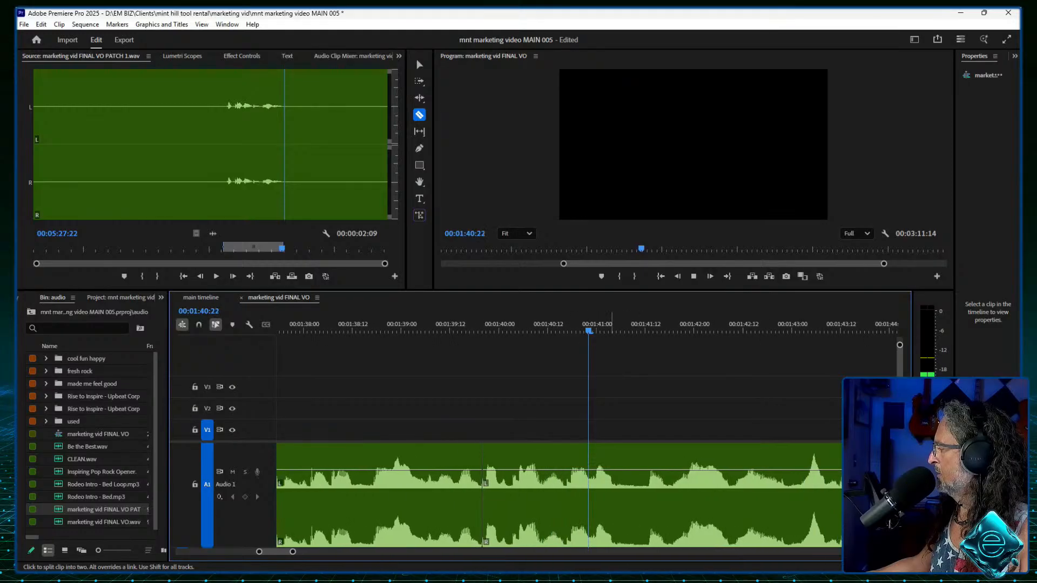
key("space")
key("ctrl+k")
right_click(506, 514)
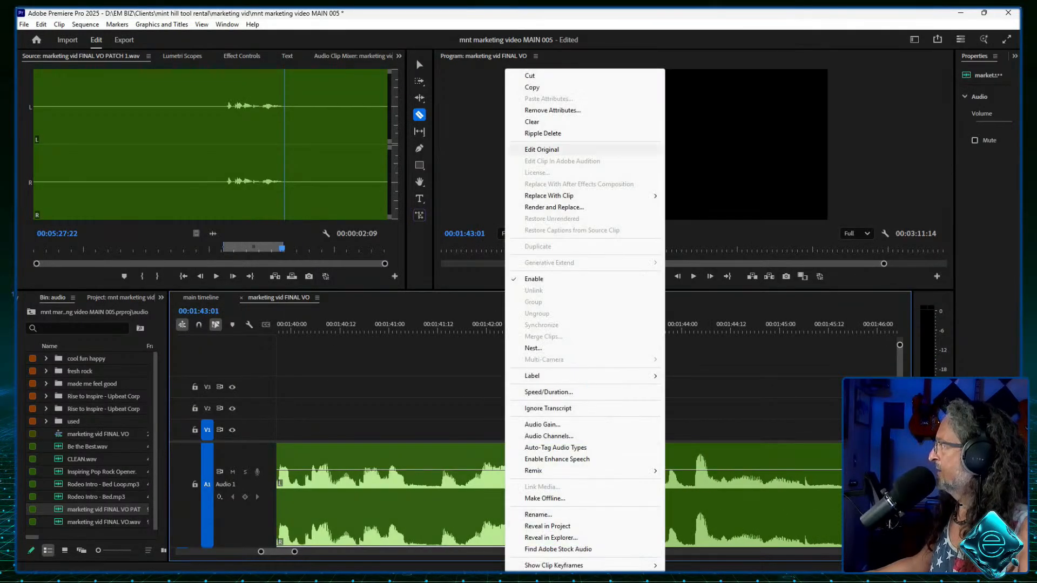
left_click(532, 122)
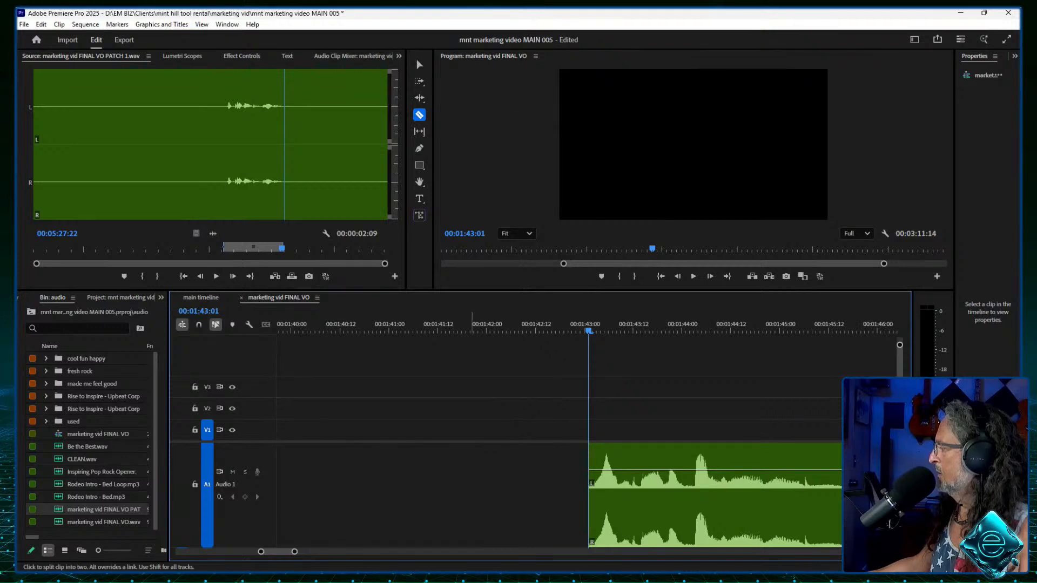
Step: Insert the marked patch audio at the start of the gap on Audio 1, using snapping to butt it against the preceding clip
left_click_drag(294, 551, 334, 552)
left_click(482, 324)
key("space")
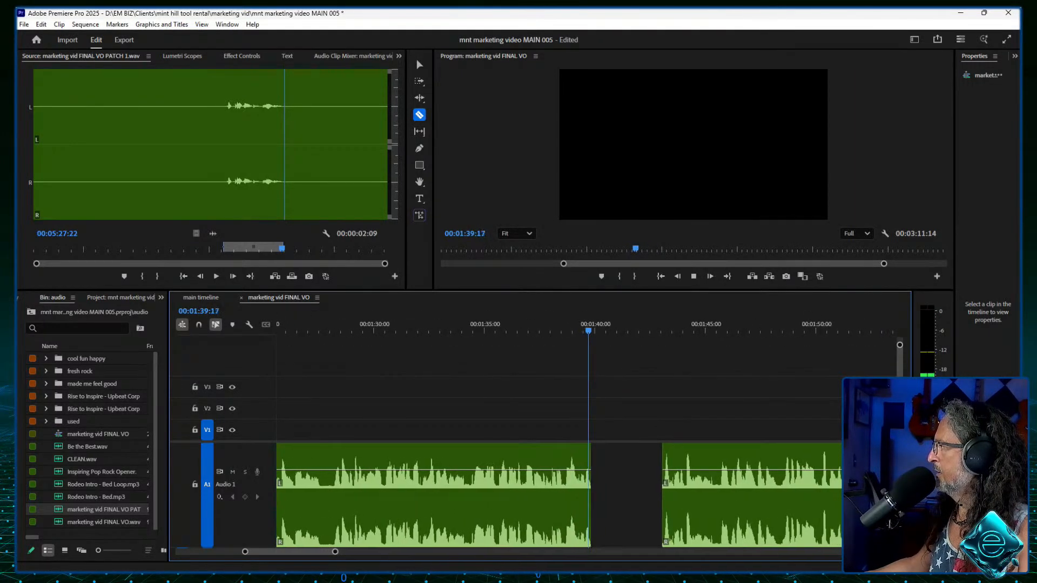
key("space")
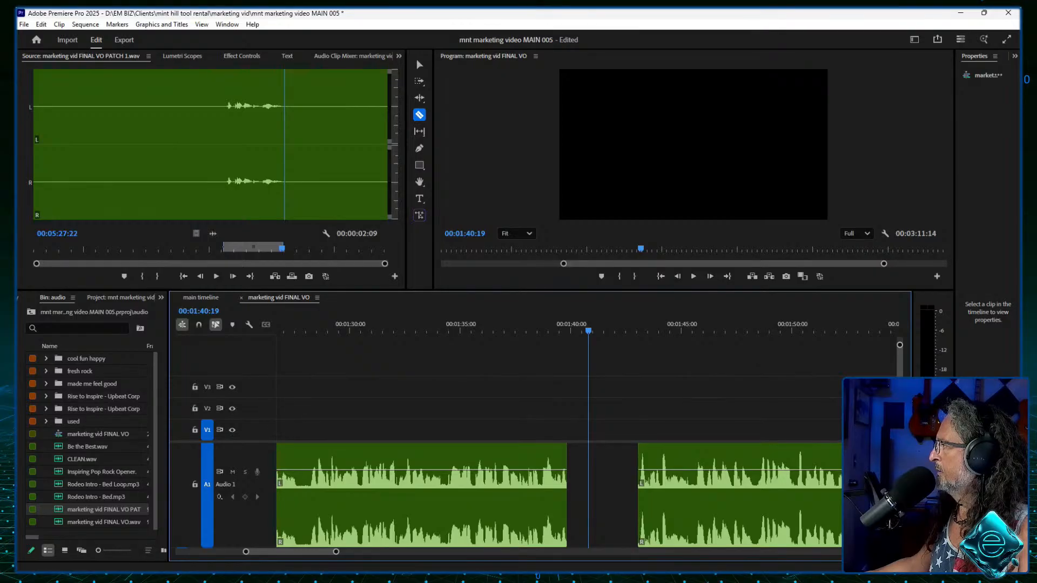
left_click_drag(213, 234, 593, 494)
key("s")
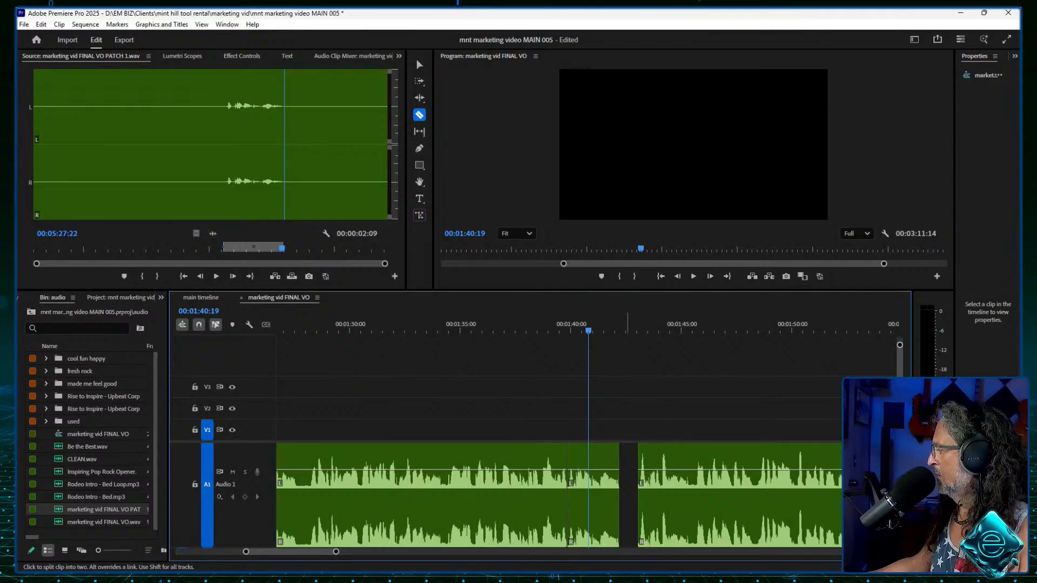
Step: Play through the patch and ripple delete the empty gap remaining between it and the following voice-over clip
right_click(629, 464)
left_click(542, 327)
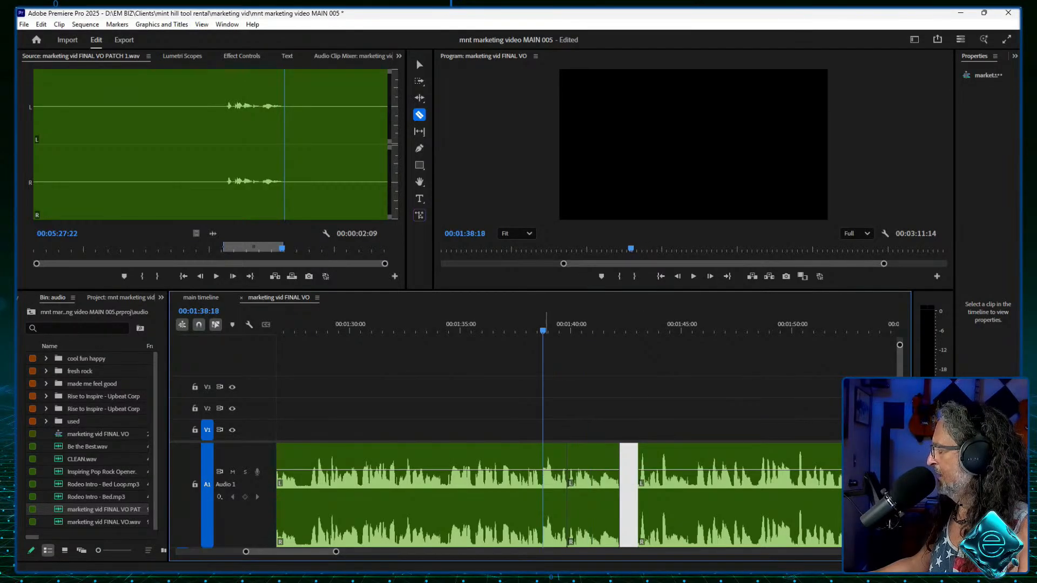
key("equal")
key("equal")
key("equal")
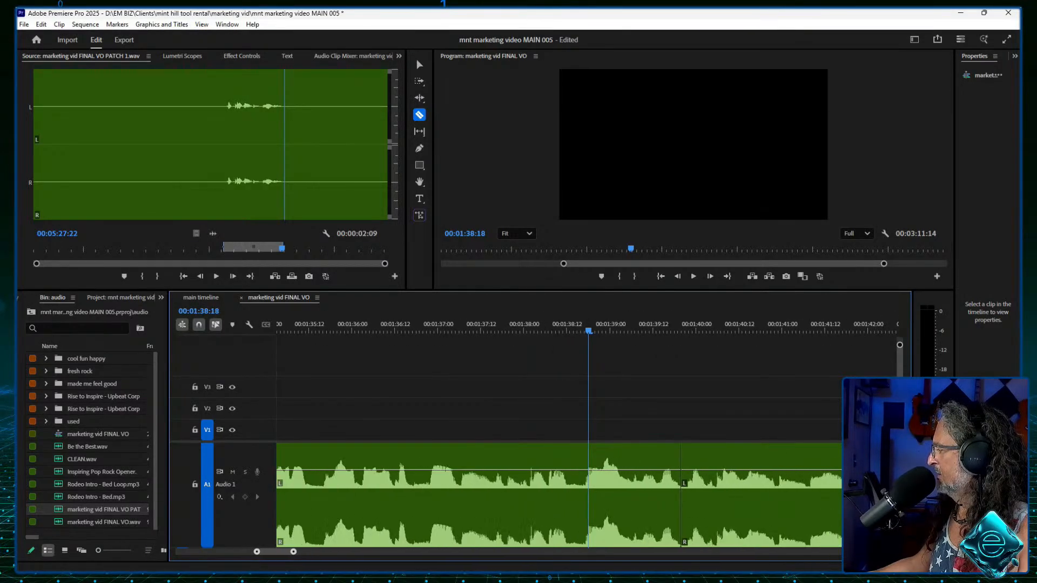
left_click(393, 327)
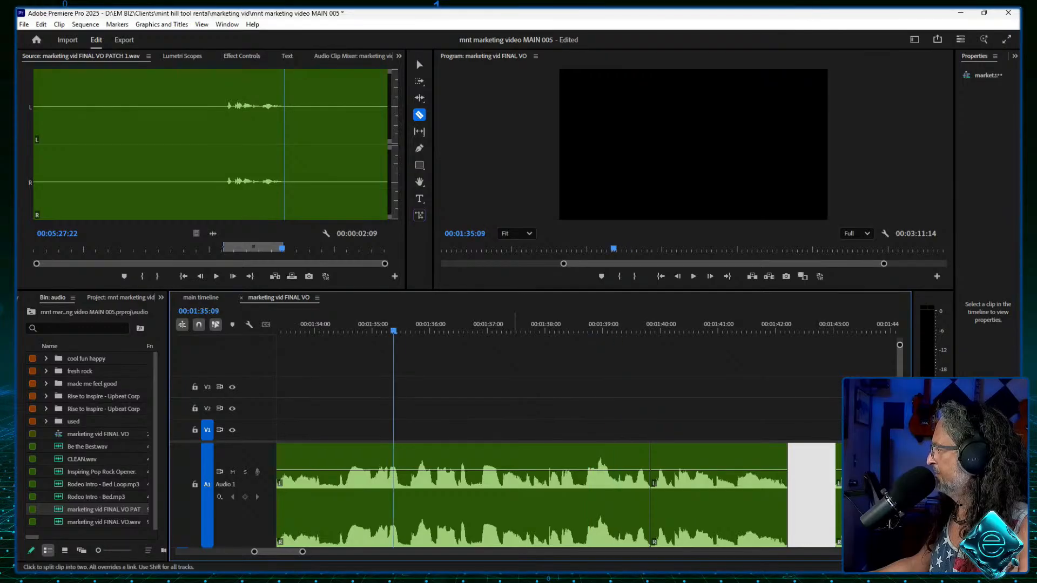
key("space")
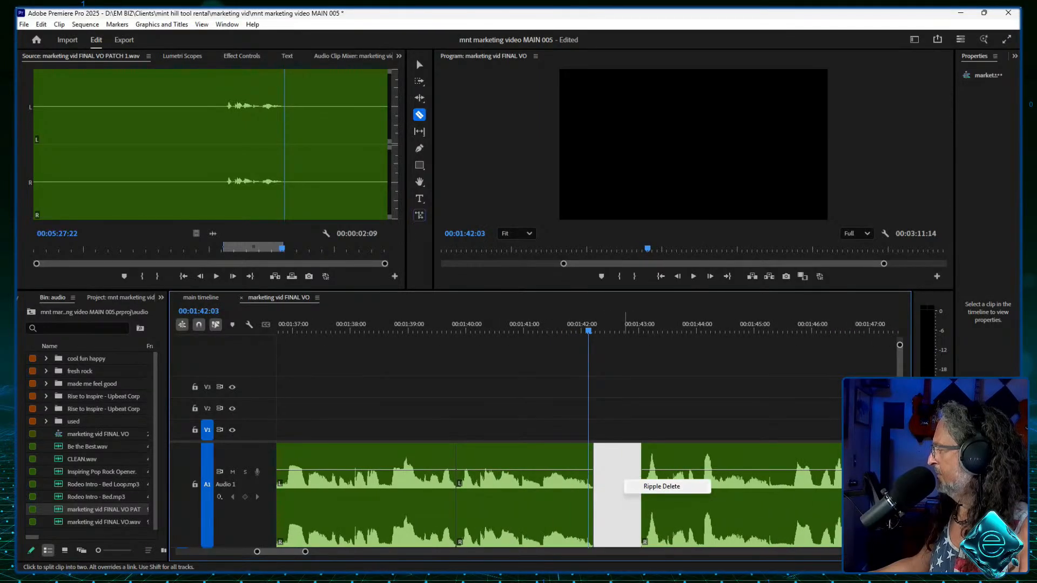
left_click(661, 486)
Step: Play the patched section from before the first cut, starting around 1:34:20, to compare its flow and level with the surrounding voice-over
left_click(535, 327)
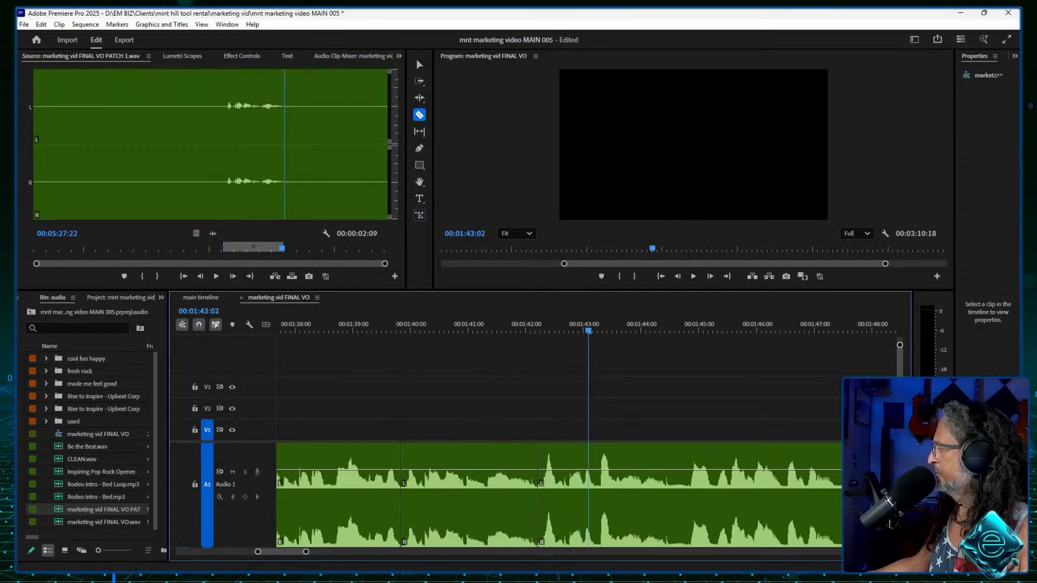
key("j")
key("j")
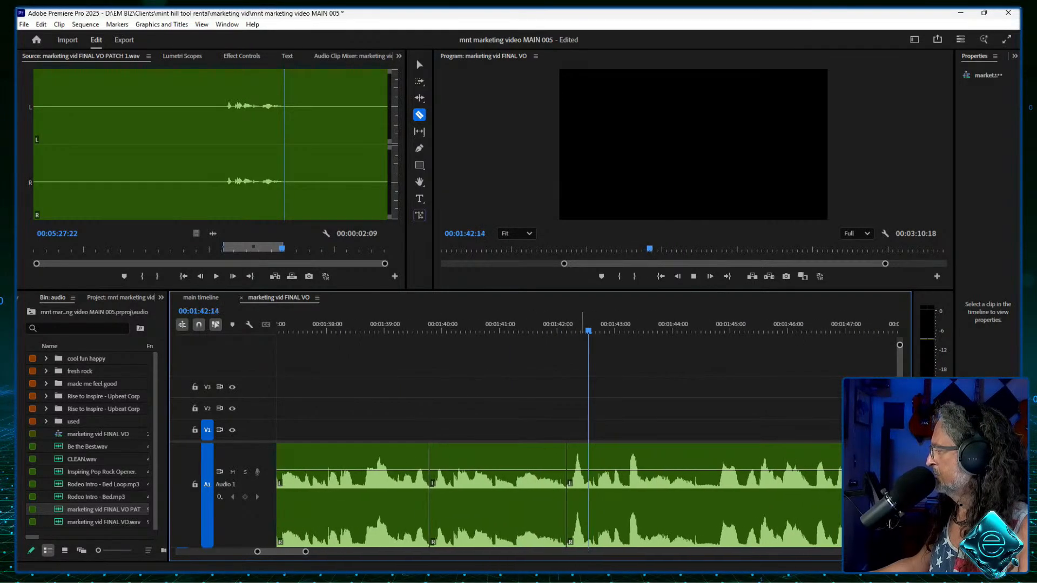
key("k")
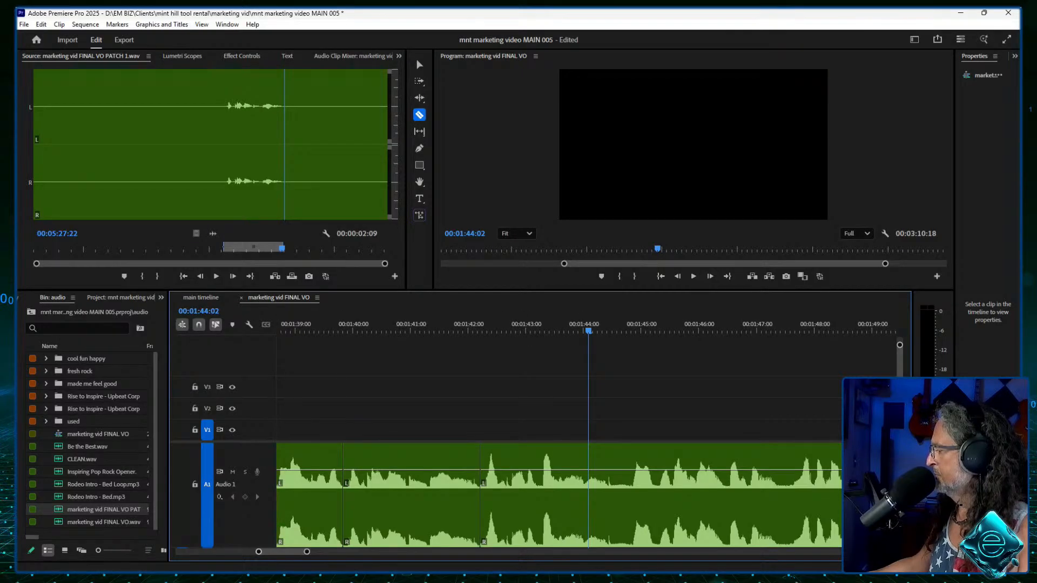
key("minus")
key("minus")
key("minus")
key("minus")
left_click_drag(520, 319, 465, 319)
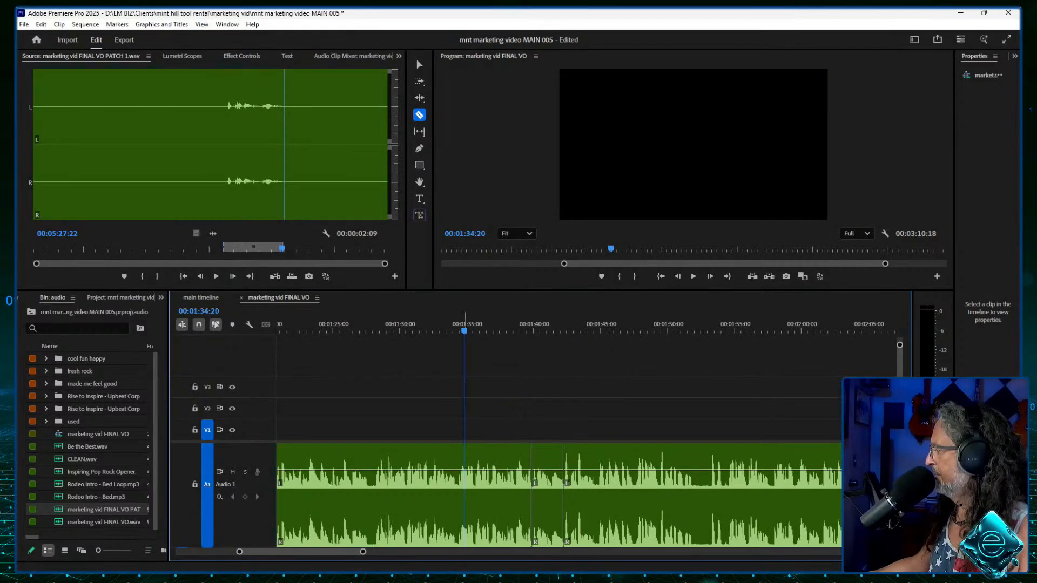
key("l")
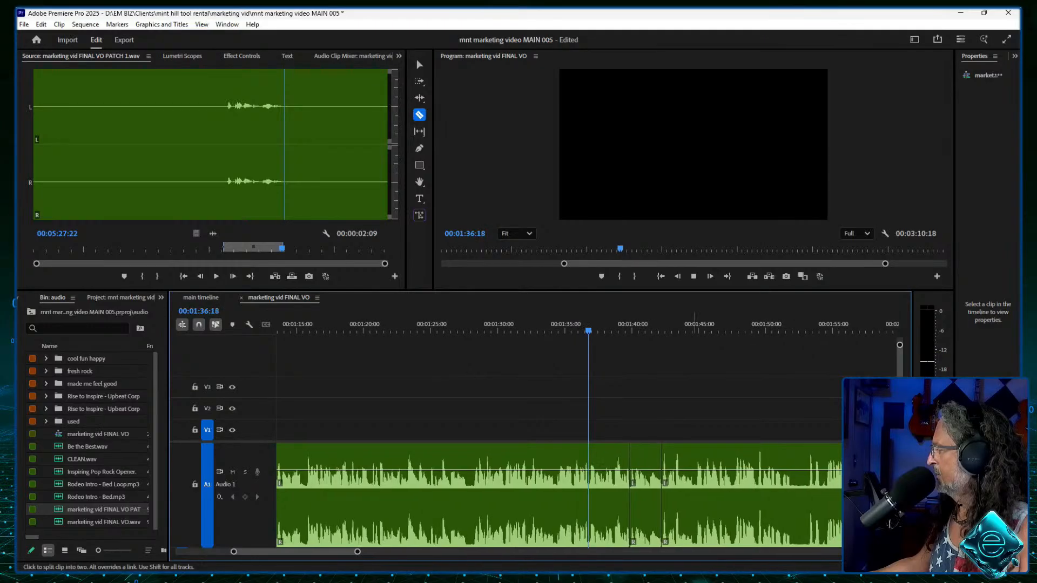
key("k")
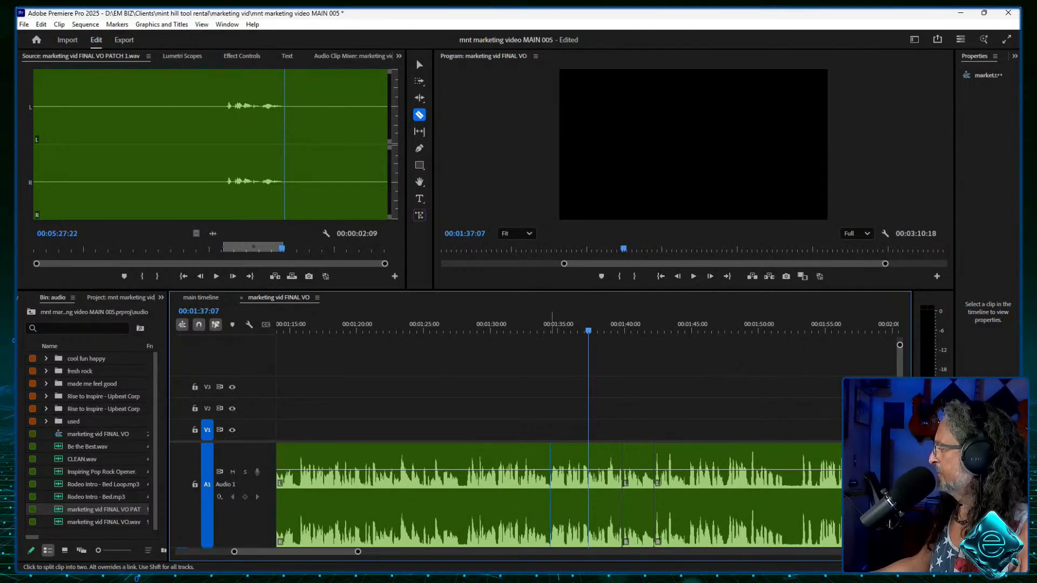
Step: Check the Audio Gain settings of the voice-over clip before the patch and of the patch clip itself
right_click(551, 464)
left_click(587, 425)
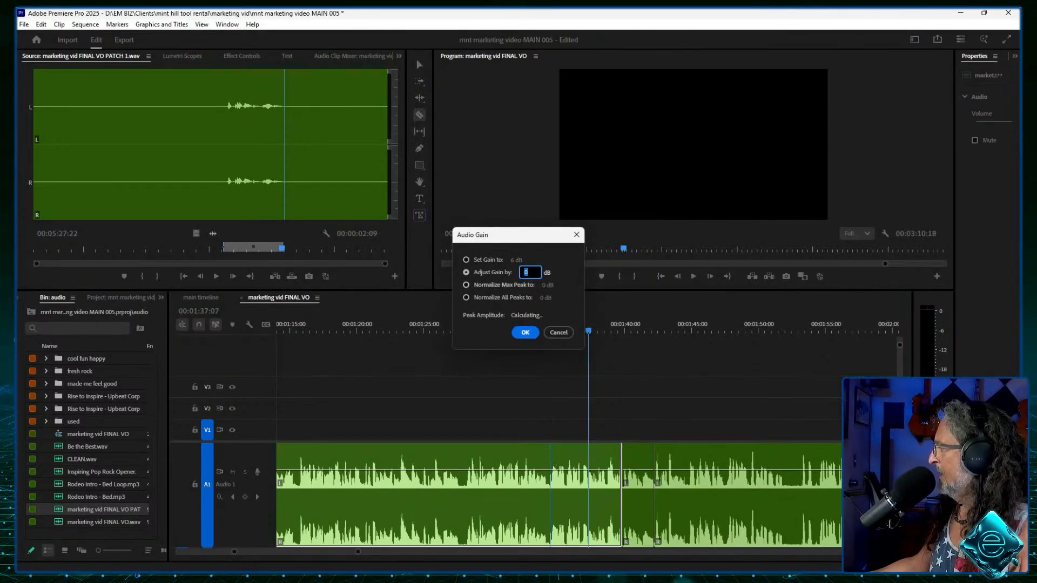
key("Return")
right_click(639, 469)
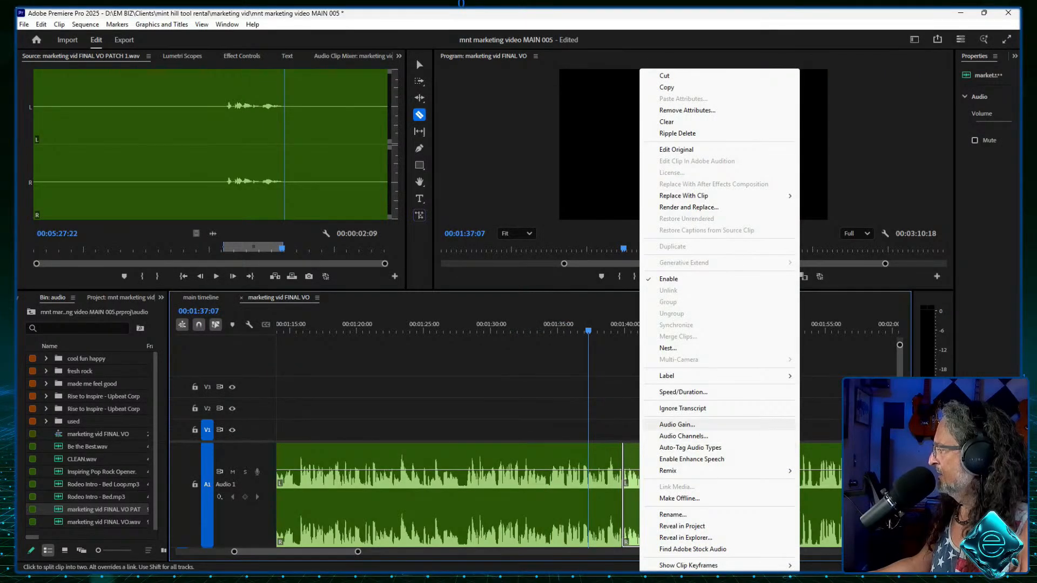
left_click(677, 424)
key("Return")
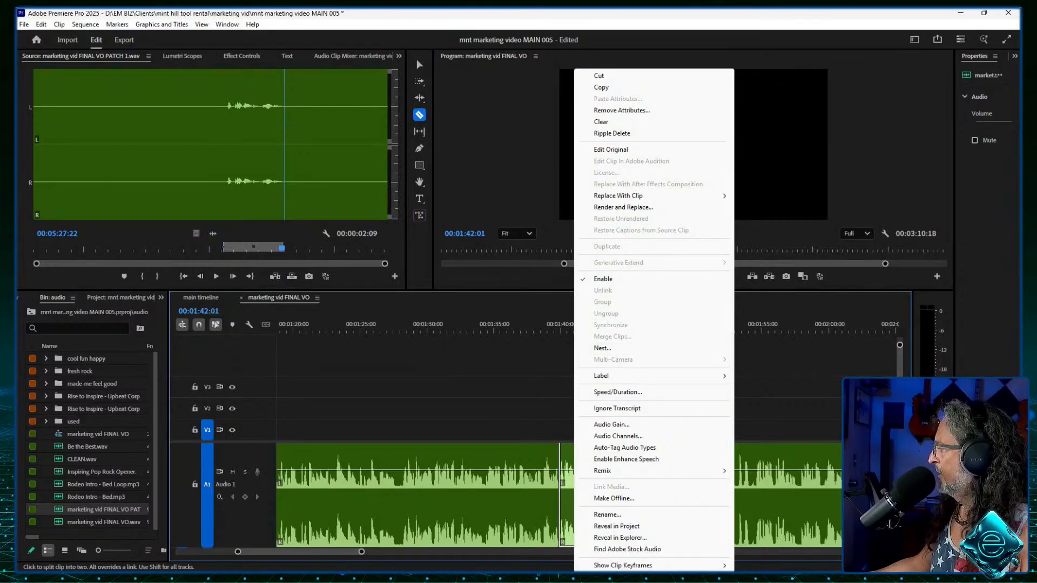
Step: Adjust the patch clip's audio gain by -1 dB
left_click(612, 424)
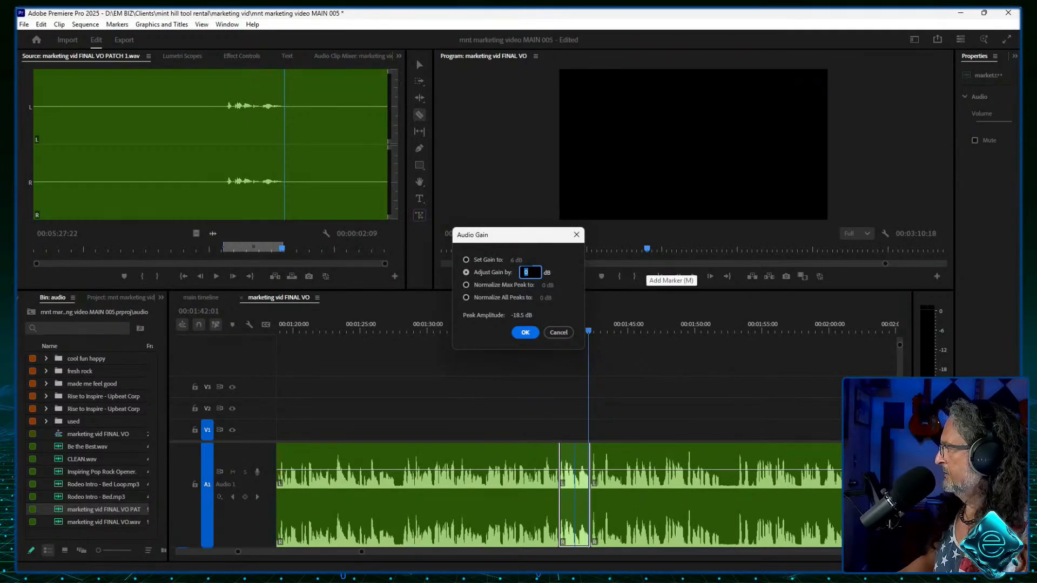
type("-")
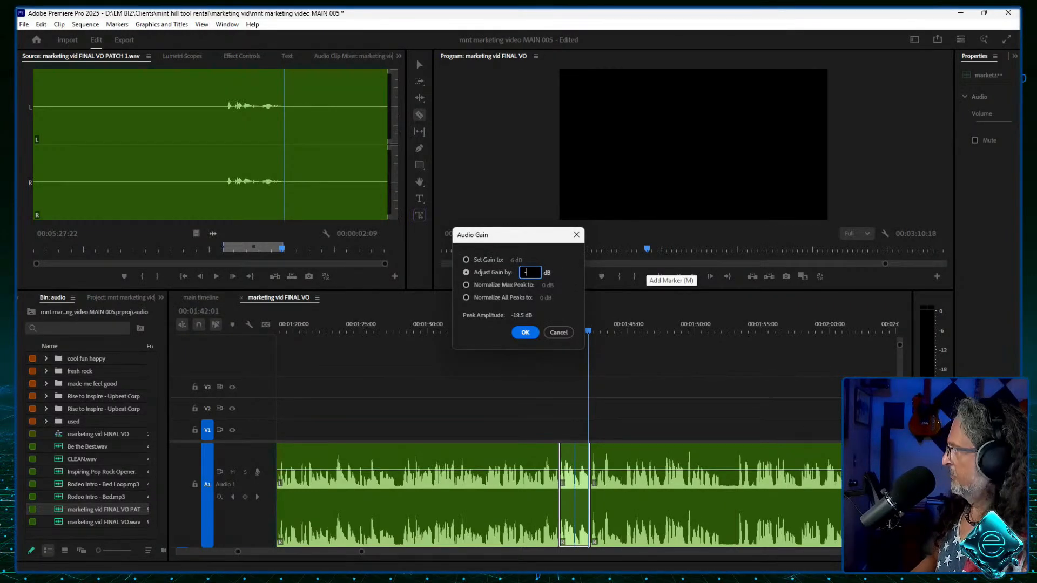
type("1")
key("Return")
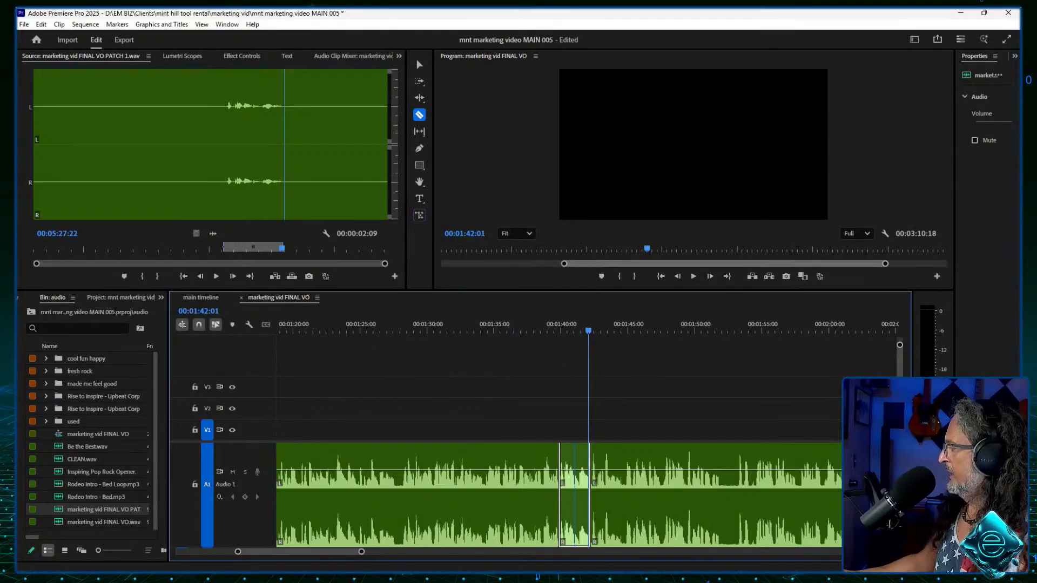
Step: Play the patched section from a few seconds before the first cut, and continue listening in the voice-over that follows the patch
left_click_drag(557, 327, 539, 327)
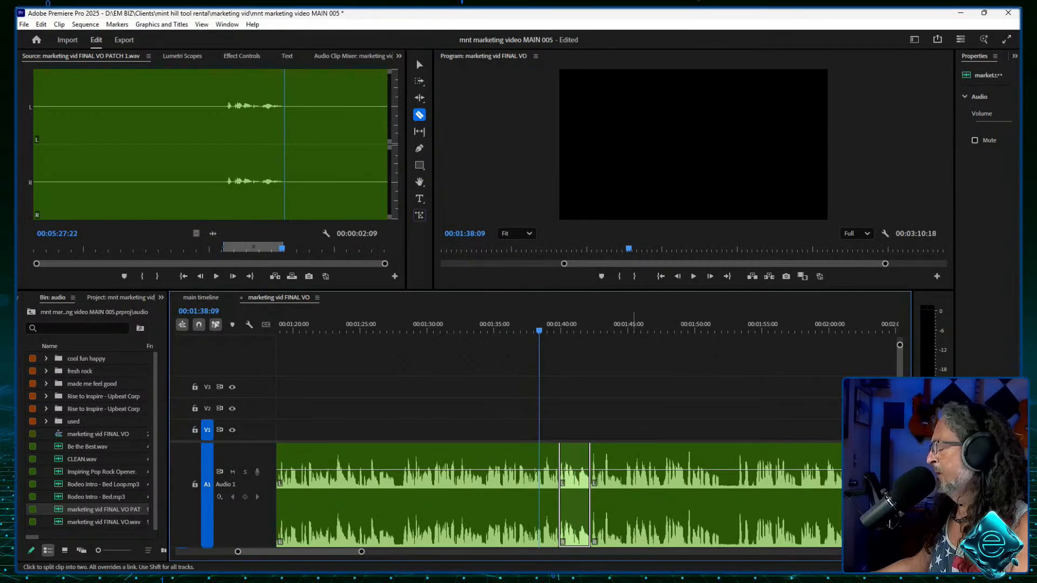
left_click(528, 326)
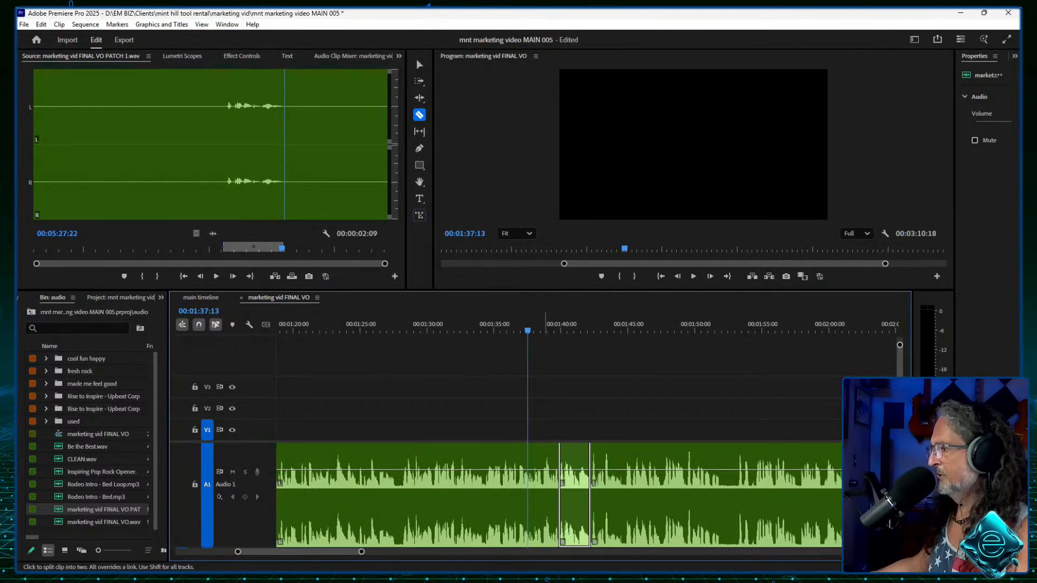
key("space")
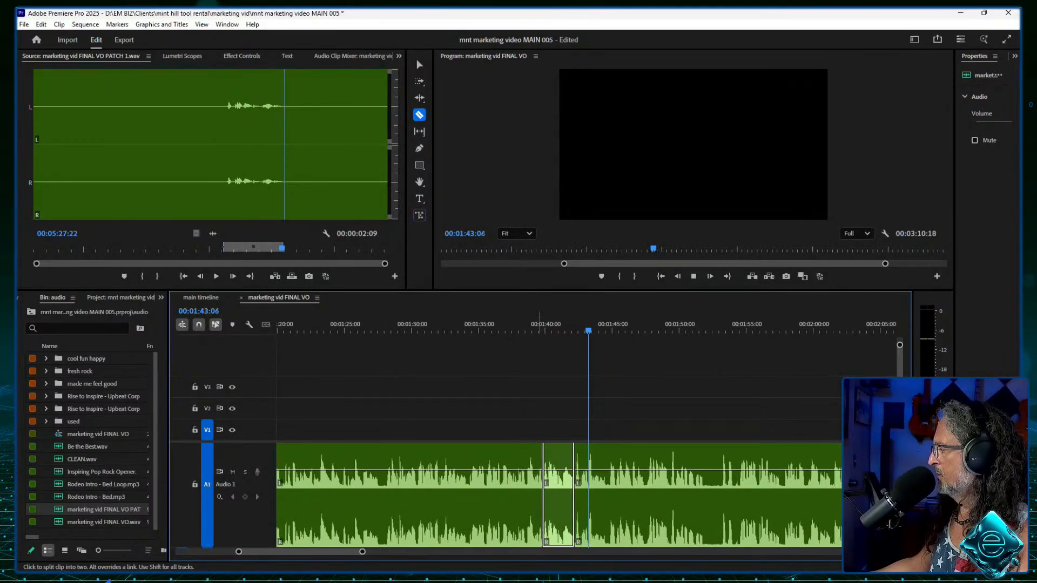
left_click(494, 327)
key("space")
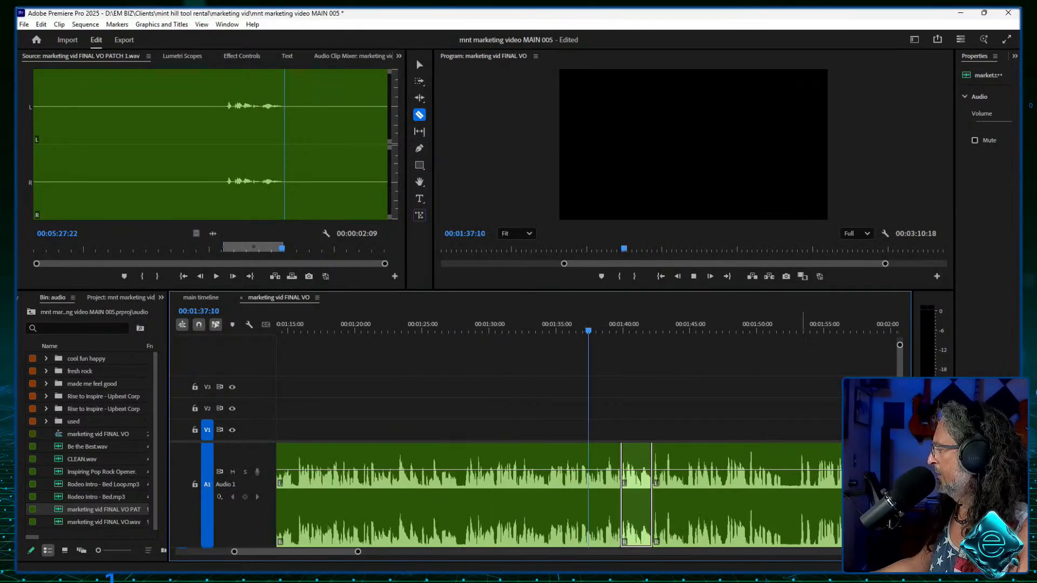
left_click_drag(697, 326, 673, 326)
key("space")
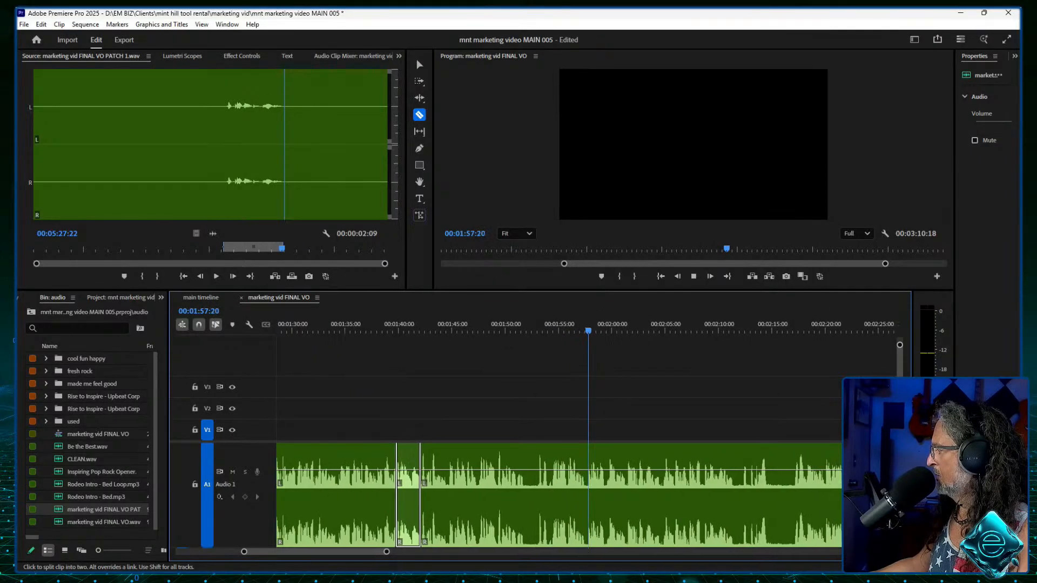
Step: Replay the voice-over from about 1:51 to find where the unwanted passage ends, and split the clip at about 00:01:54:11
left_click_drag(576, 324, 521, 324)
key("space")
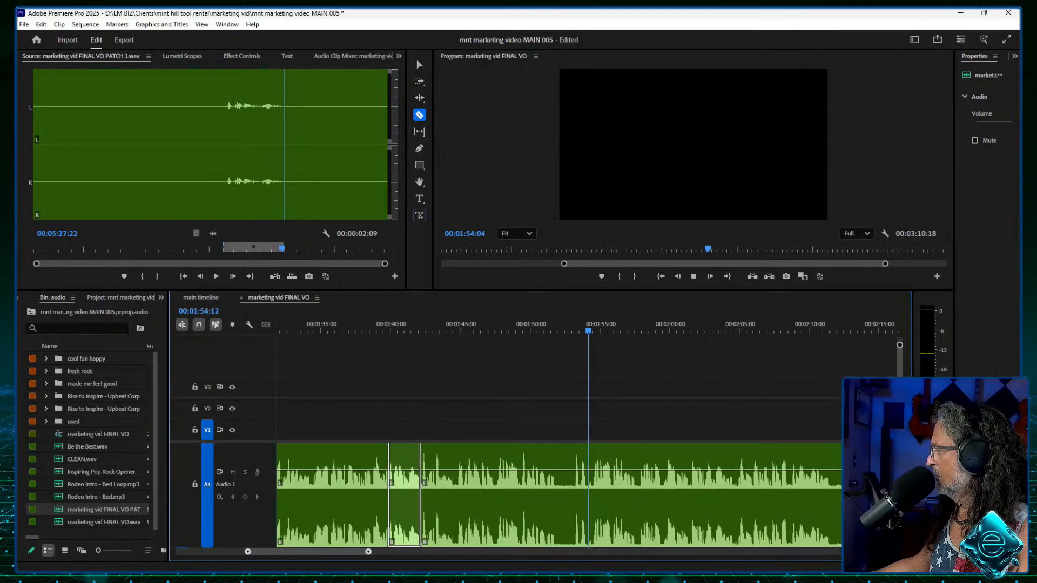
key("space")
key("Right")
key("Right")
Step: Find the start of the unwanted passage by ear, split the voice-over at 00:01:47:11, and ripple delete the segment up to the next cut
left_click_drag(525, 325, 482, 326)
key("space")
key("space")
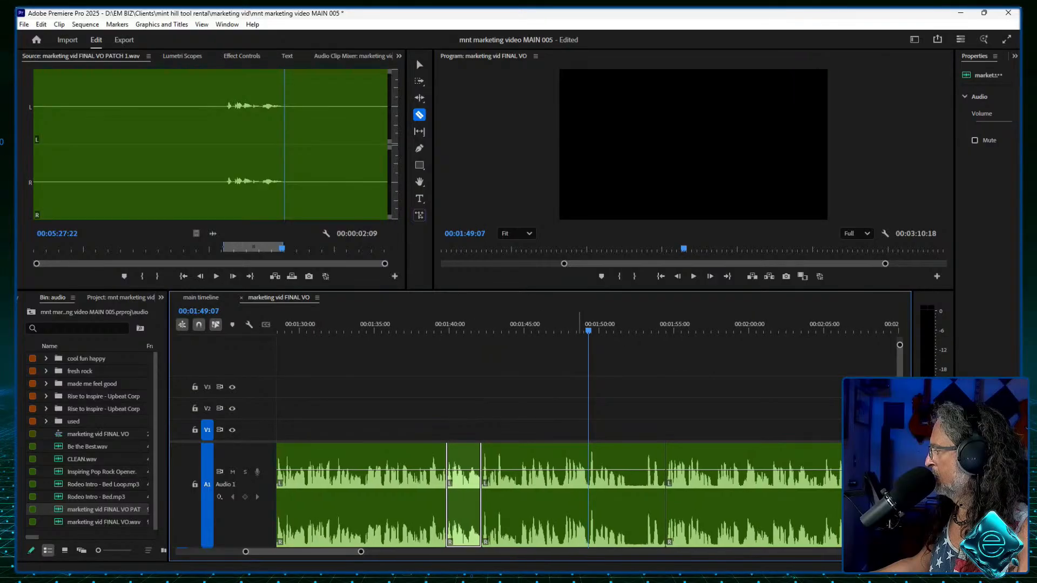
left_click_drag(582, 324, 553, 324)
key("space")
key("space")
left_click(588, 475)
right_click(610, 475)
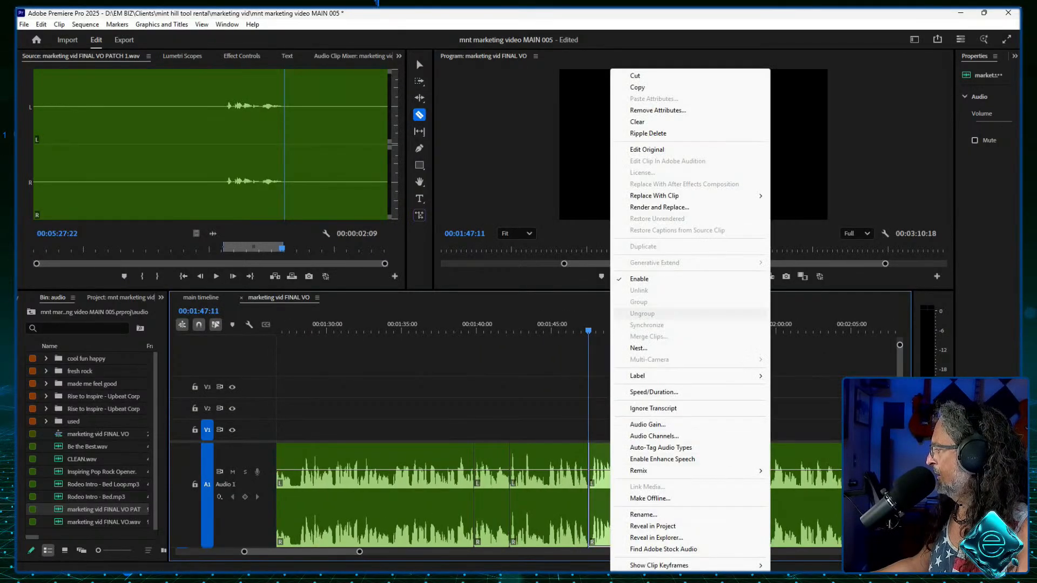
left_click(621, 134)
Step: Play through the new join, split the voice-over at about 00:02:04:22 and at 00:02:10:02, and ripple delete the segment between the cuts
left_click(556, 324)
key("space")
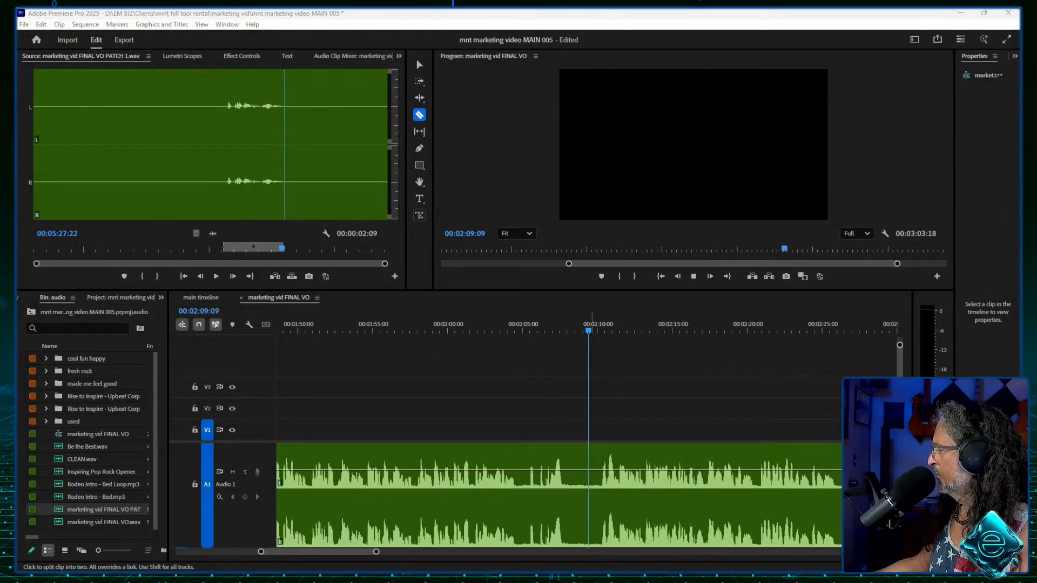
left_click_drag(588, 329, 570, 330)
left_click(572, 502)
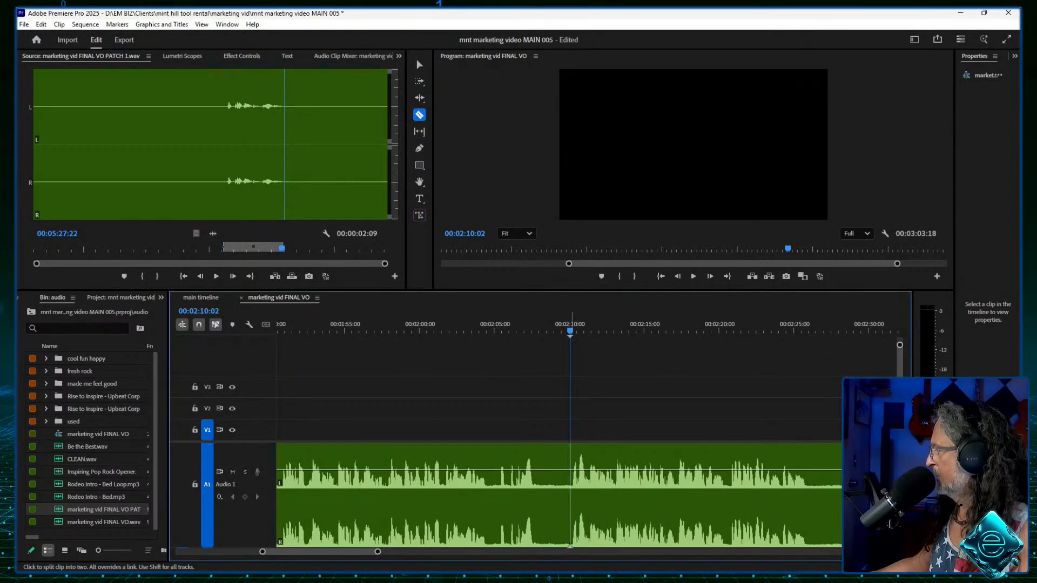
left_click(493, 488)
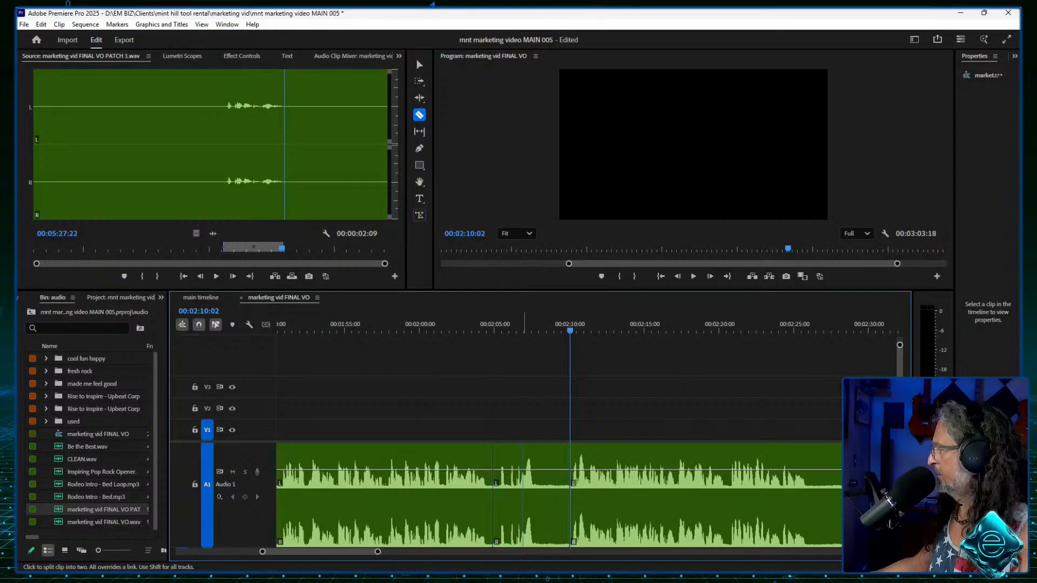
right_click(521, 488)
left_click(560, 134)
Step: Play onward and ripple delete the long pause in the voice-over between about 00:02:20:19 and 00:02:28:03, after splitting at both ends
key("space")
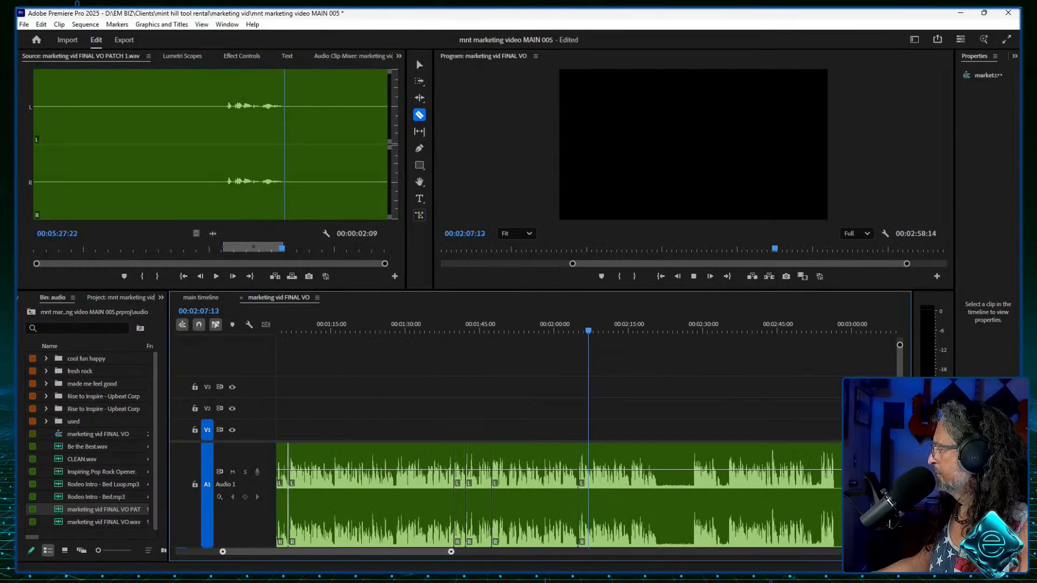
key("minus")
key("equal")
key("equal")
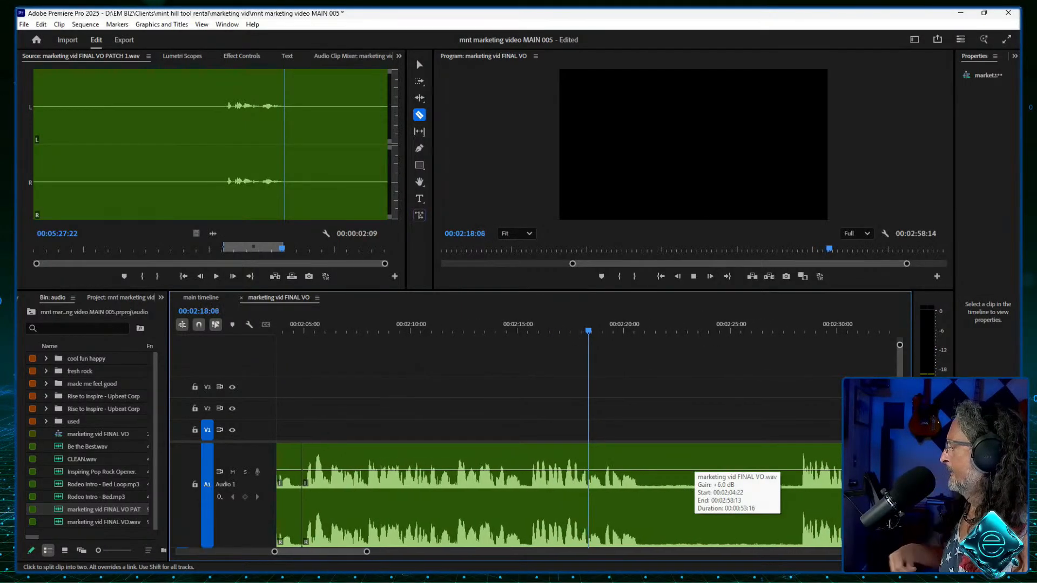
left_click(768, 324)
key("space")
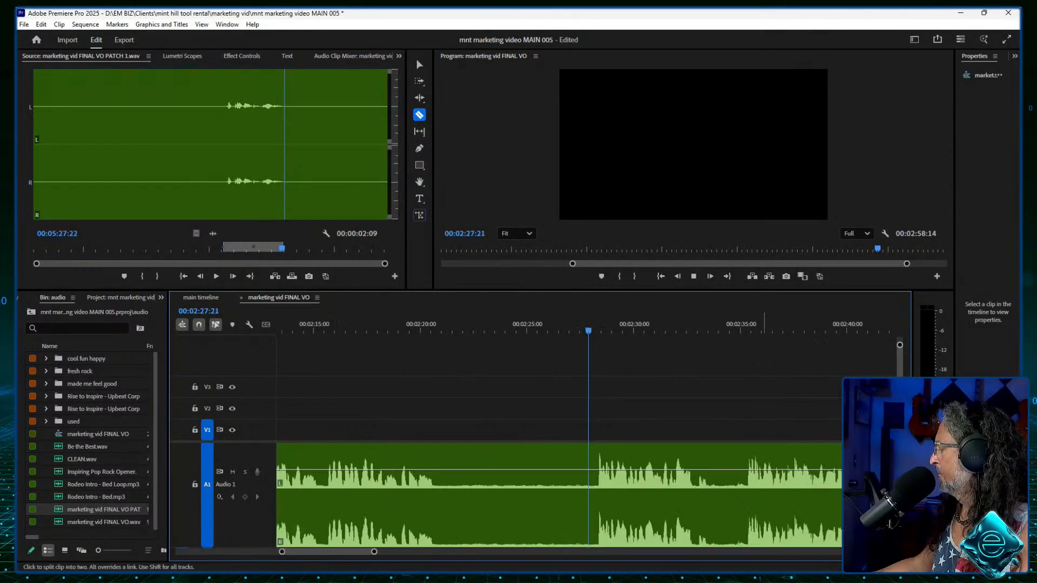
key("space")
left_click(417, 475, "shift")
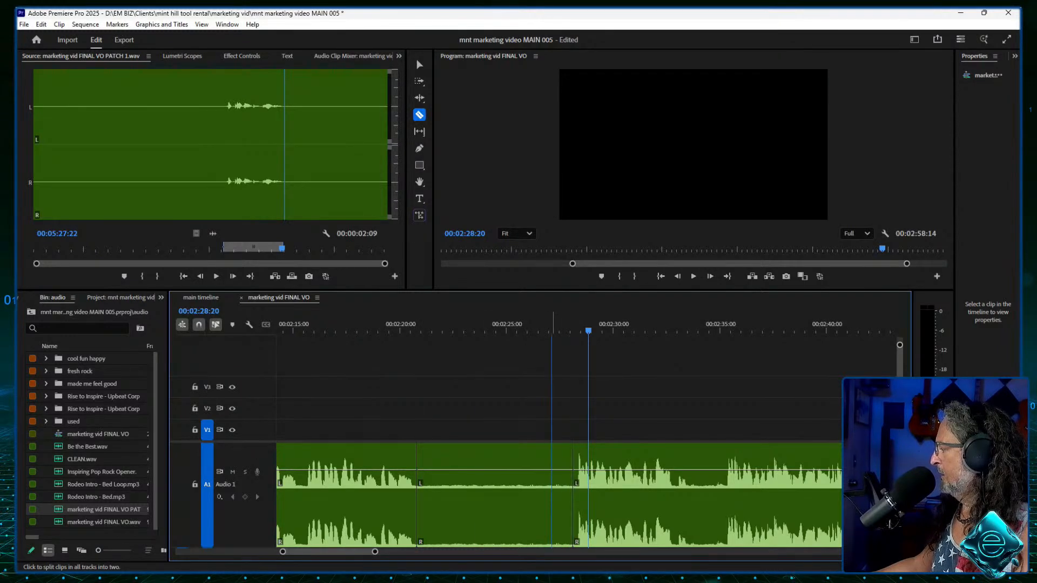
right_click(545, 478)
left_click(583, 133)
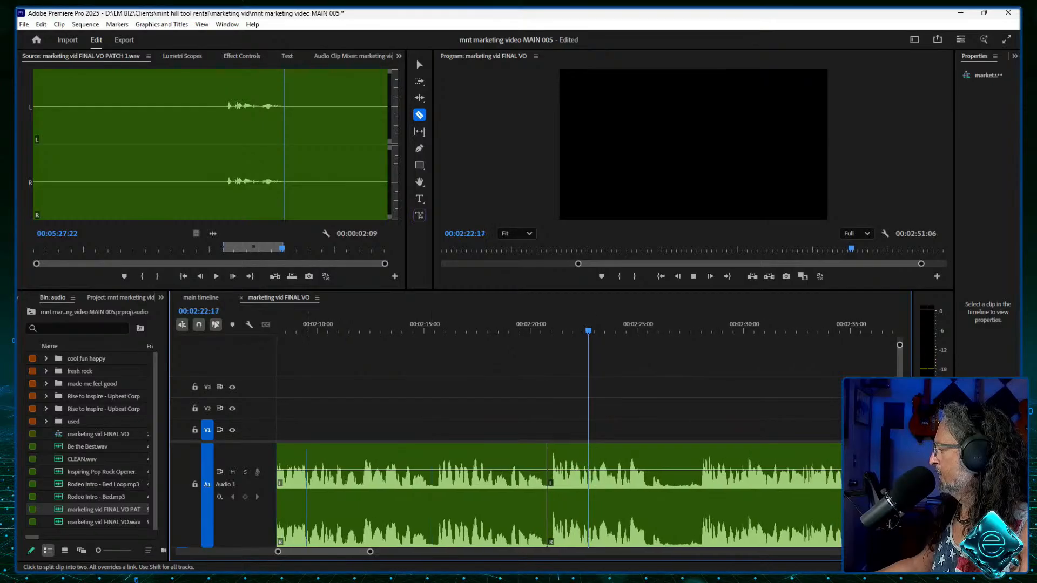
Step: Play past the last join, split the voice-over at 00:02:27:17, and ripple delete the segment between that join and the new cut
key("minus")
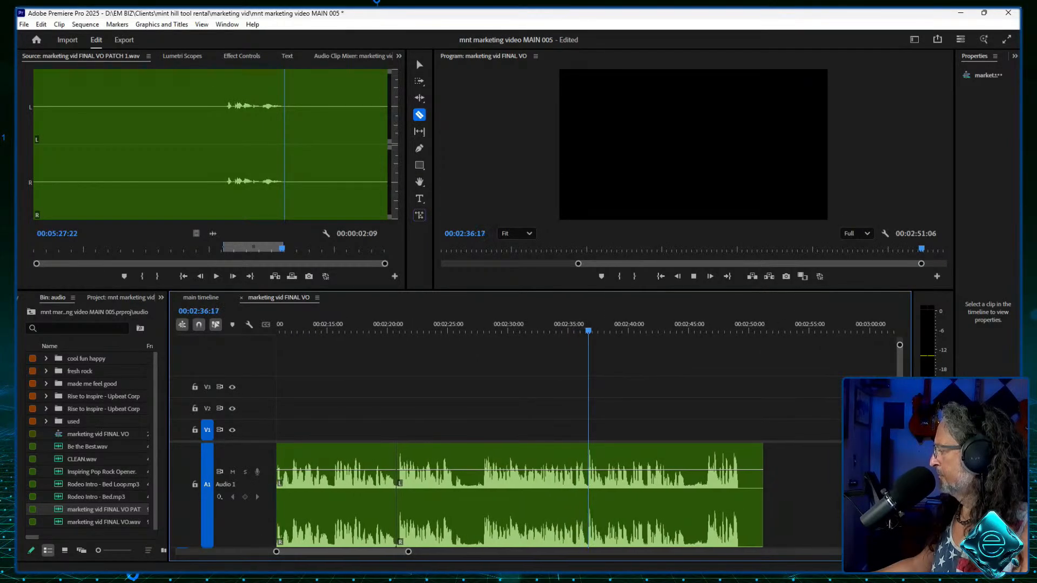
left_click_drag(583, 327, 467, 327)
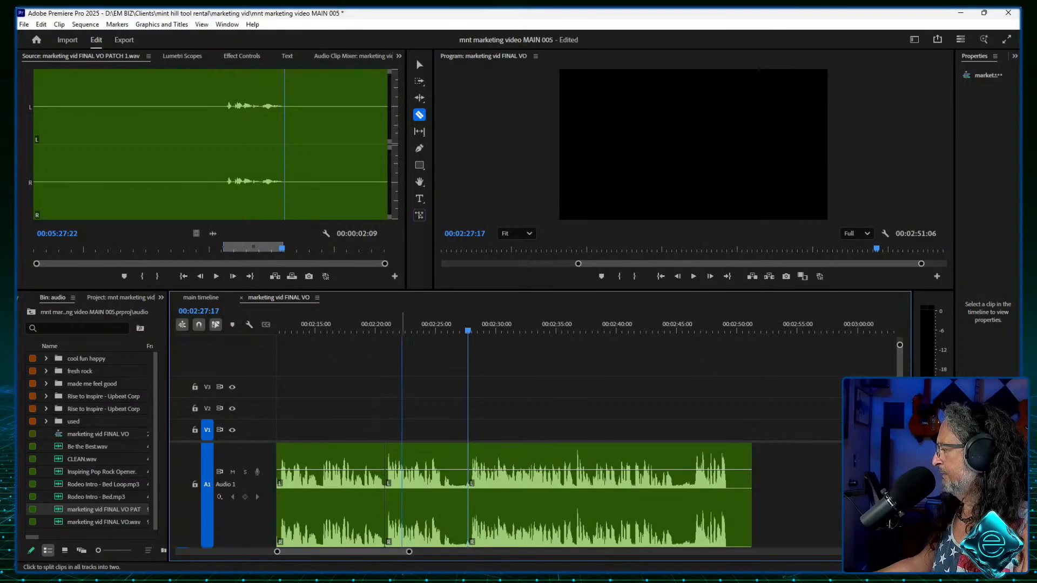
right_click(411, 486)
left_click(446, 134)
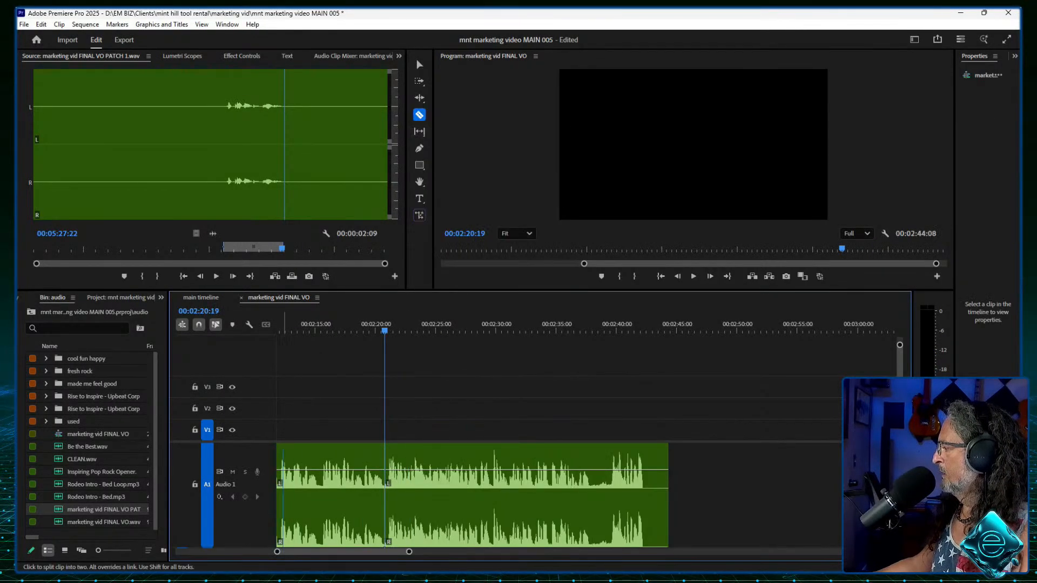
Step: Add volume keyframes on both sides of the join at 00:02:20:19, fading the preceding clip out and the following clip in from silence
key("=")
key("=")
key("=")
key("=")
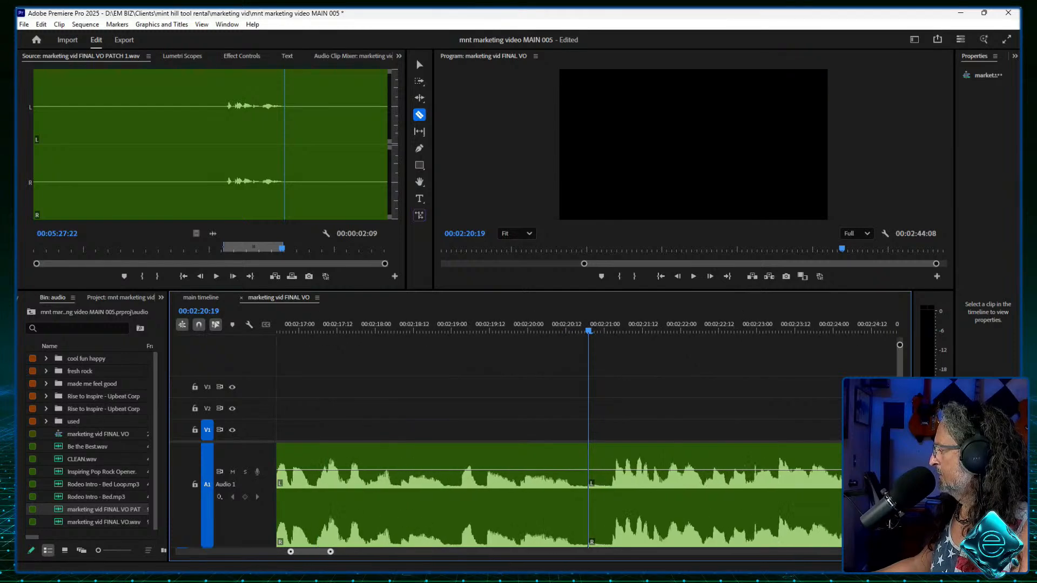
left_click(419, 65)
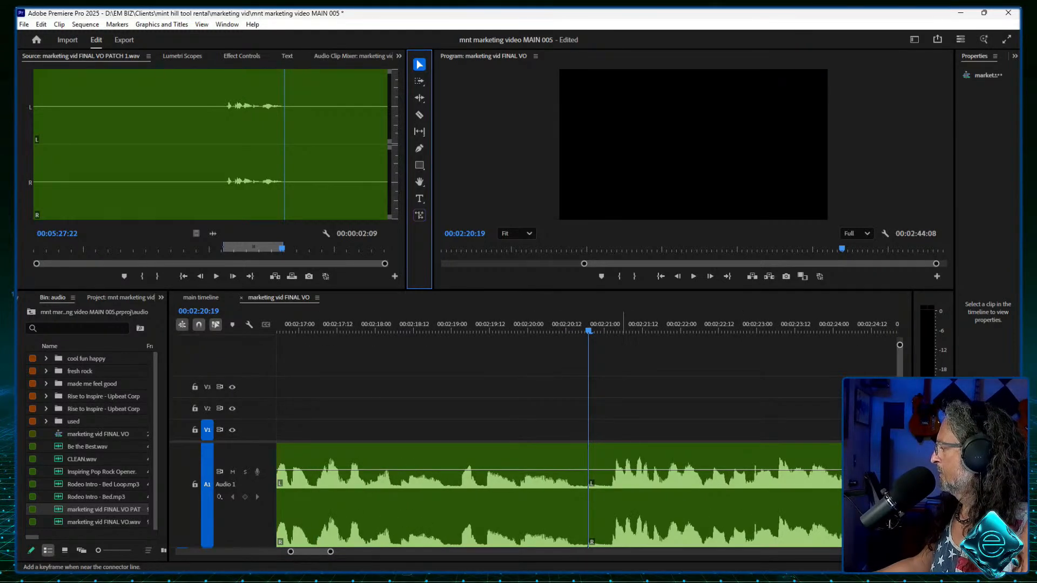
left_click(605, 470)
left_click_drag(601, 470, 597, 542)
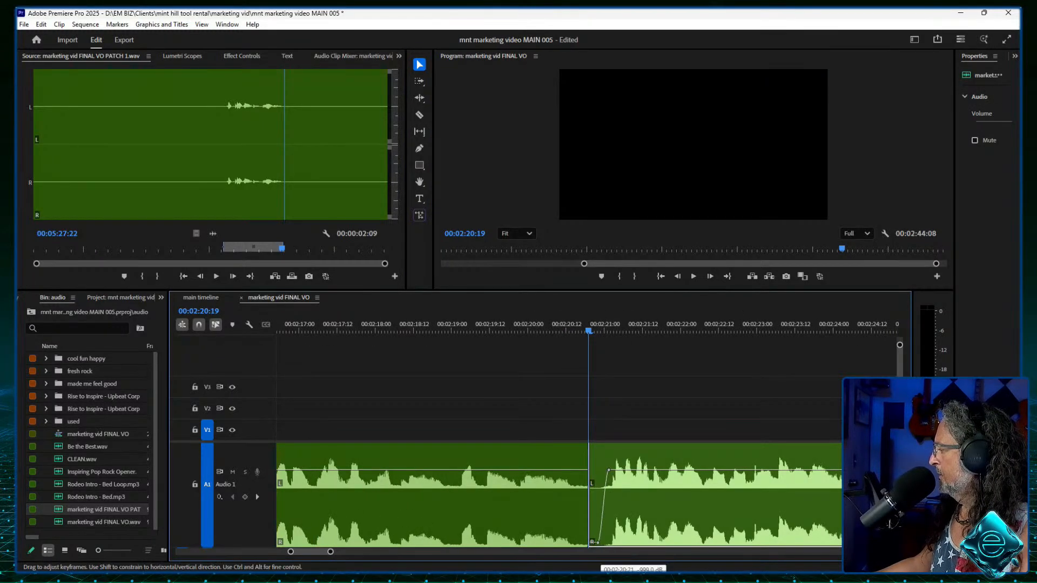
left_click(570, 470, "ctrl")
left_click(578, 470, "ctrl")
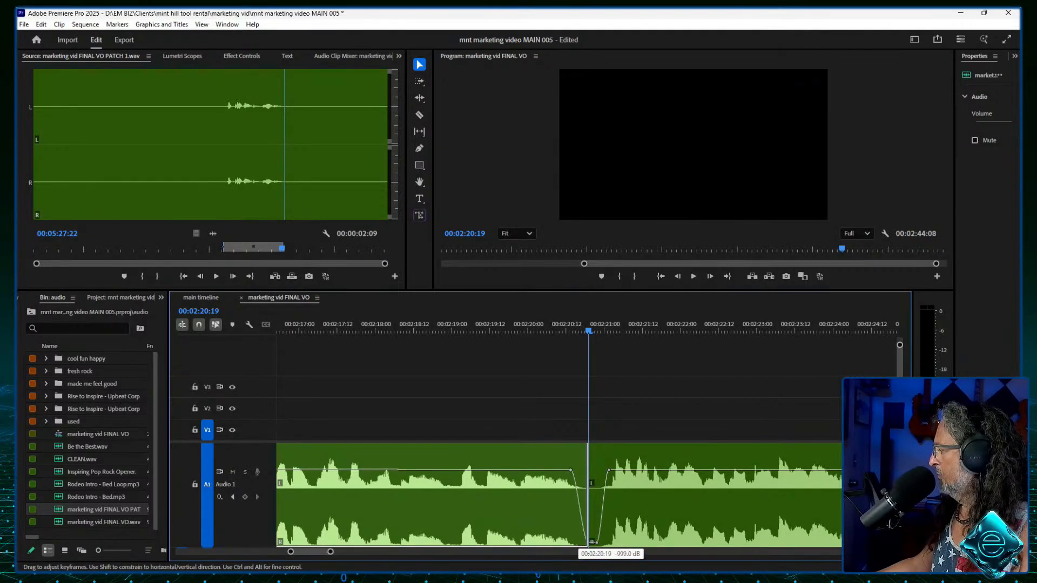
Step: Play from before the faded join to the voice-over's end and trim the last clip to end at 00:02:38:10
left_click(467, 324)
key("space")
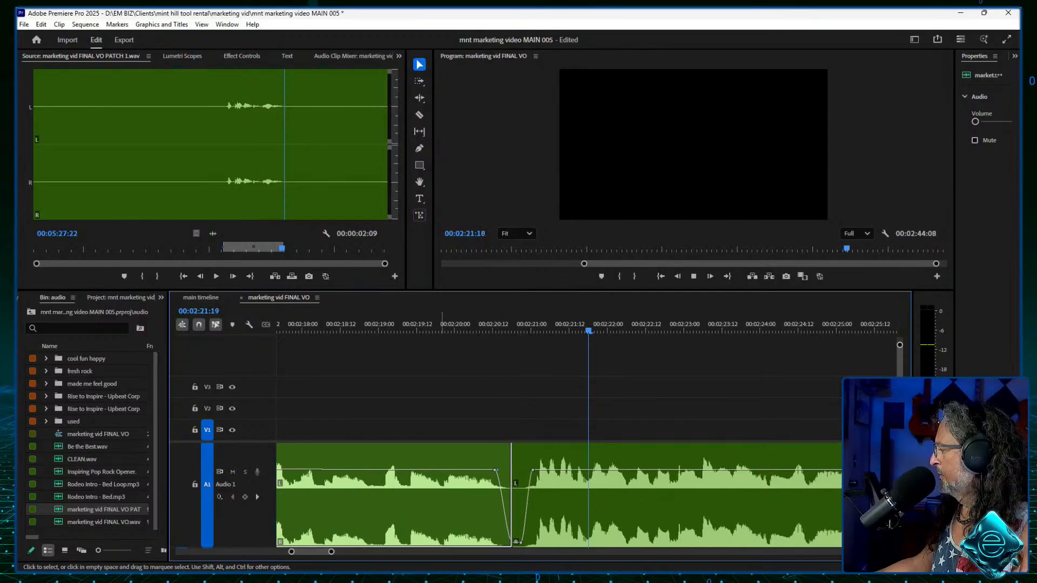
left_click_drag(331, 551, 447, 552)
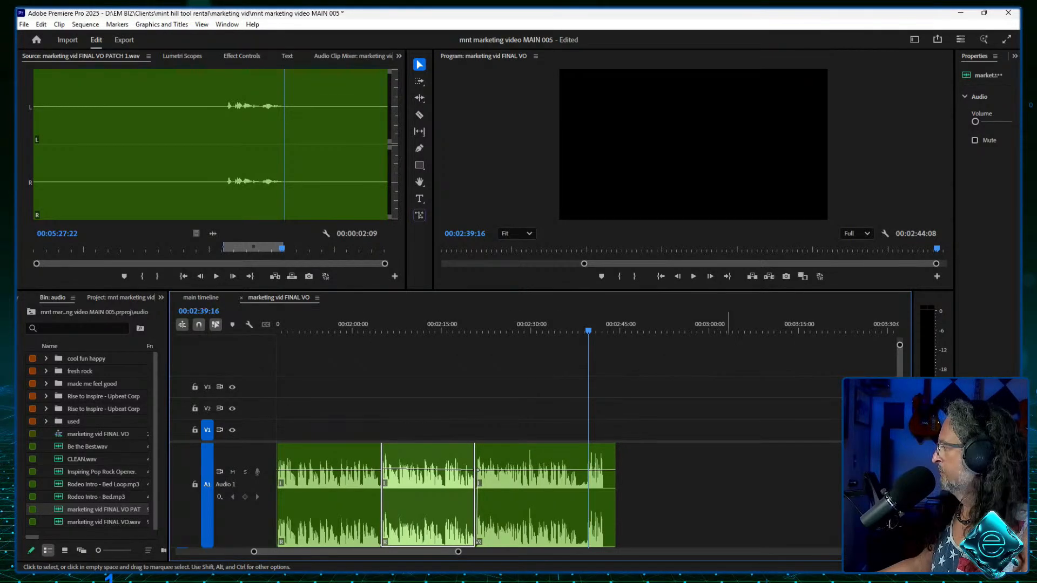
left_click_drag(615, 540, 580, 540)
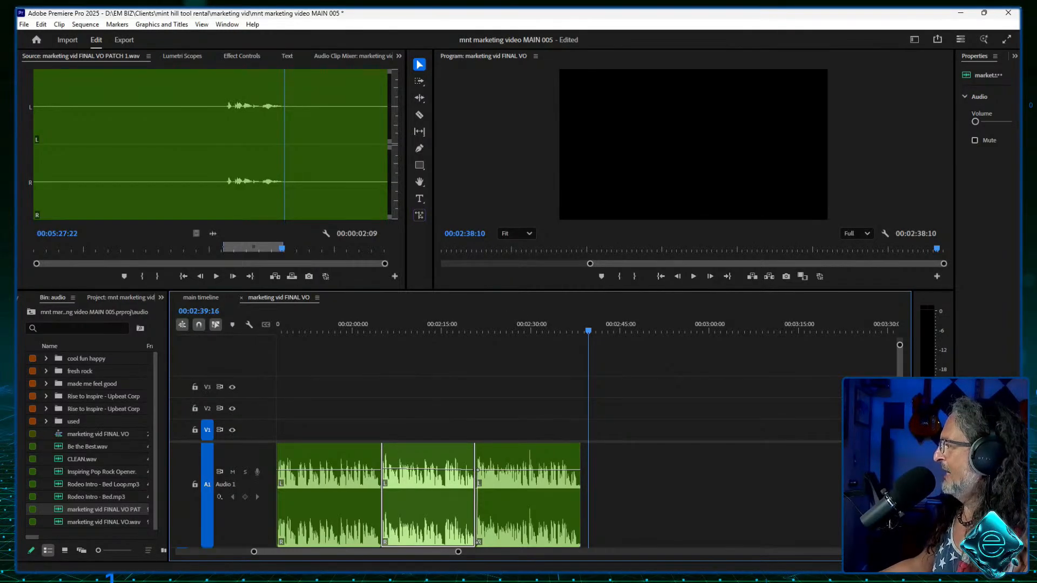
Step: Open the main timeline sequence
left_click(200, 297)
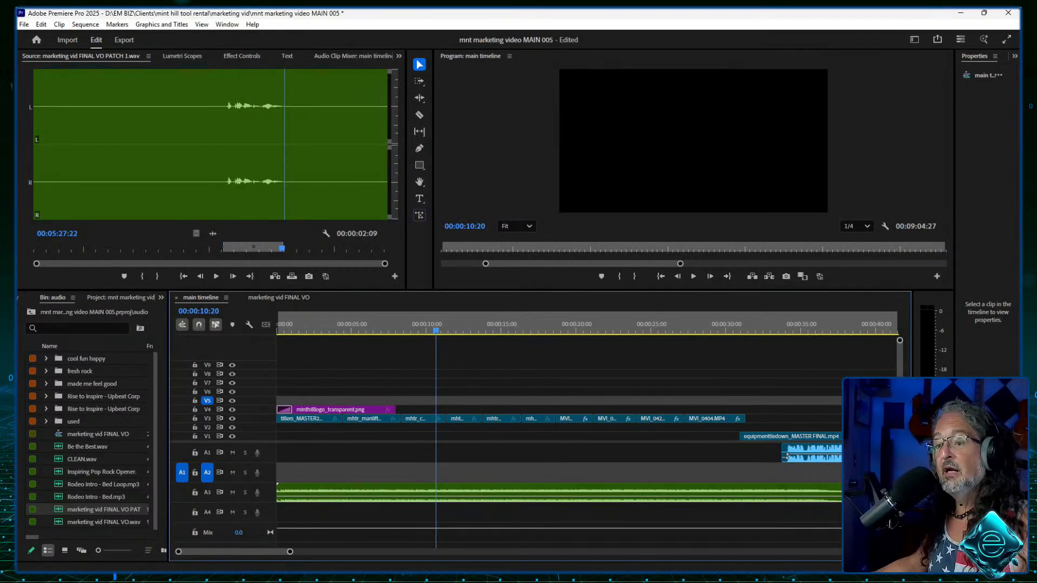
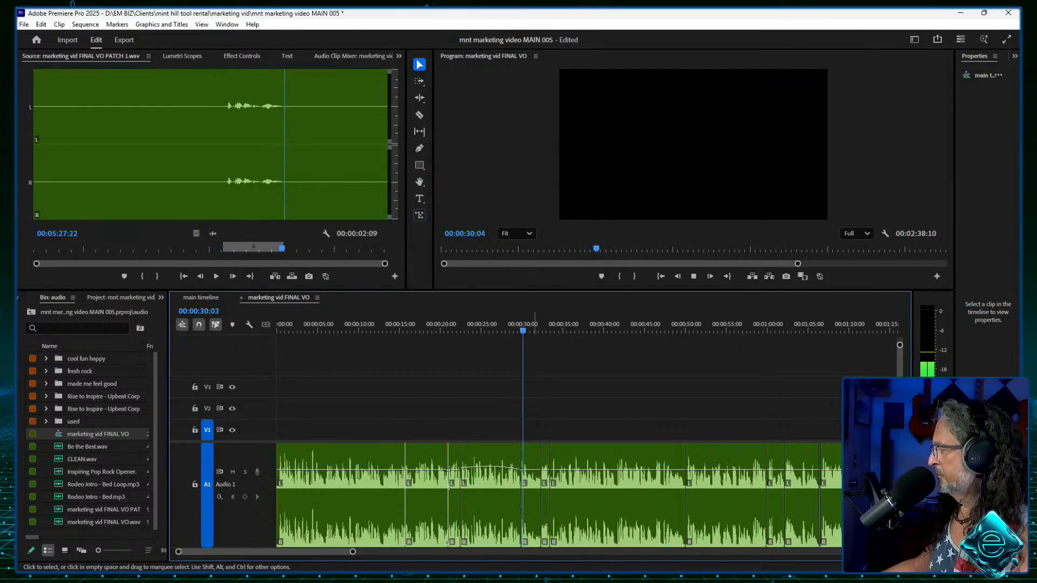
Step: Copy the first four voice-over clips, up to about 00:00:30, and paste them at the start of Audio 2 in the main timeline
key("space")
left_click_drag(510, 418, 390, 511)
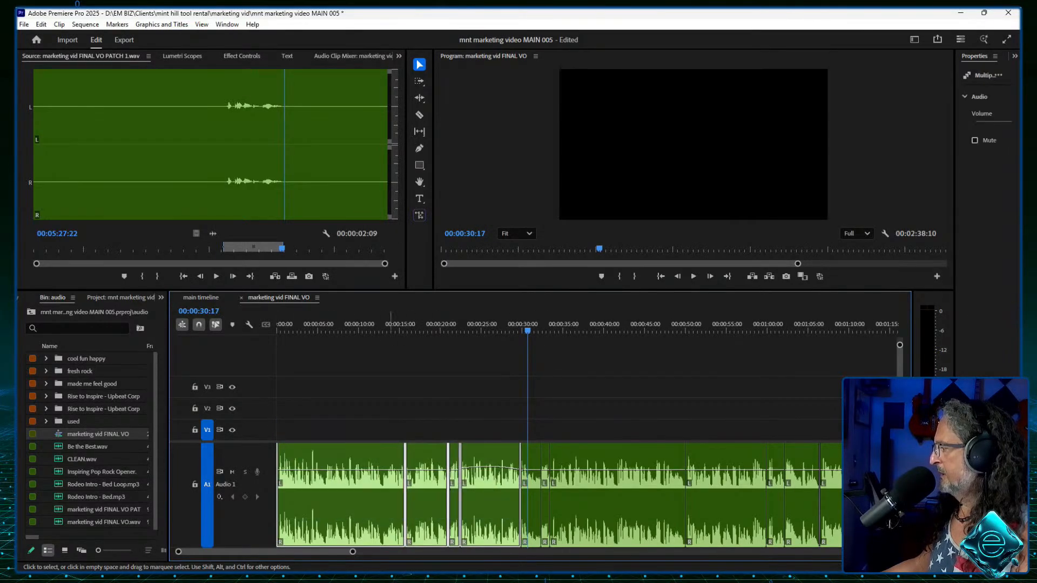
right_click(371, 502)
left_click(398, 103)
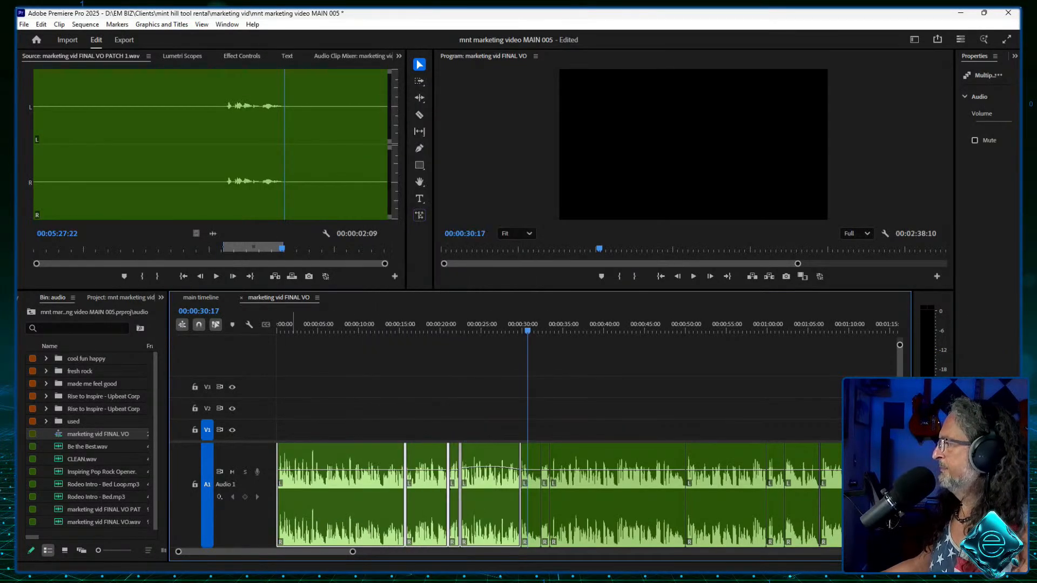
key("shift+3")
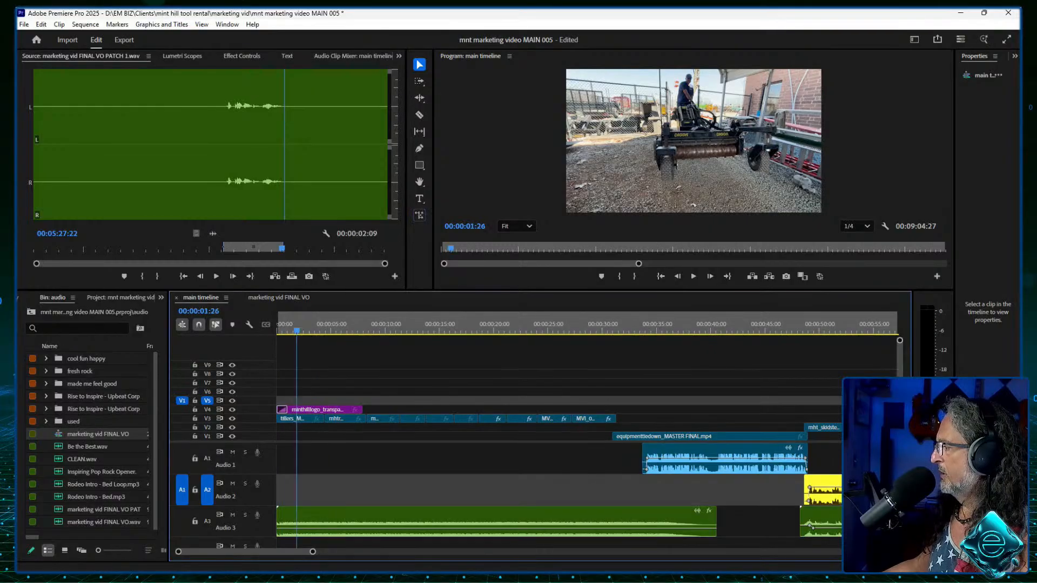
left_click(41, 24)
left_click(59, 86)
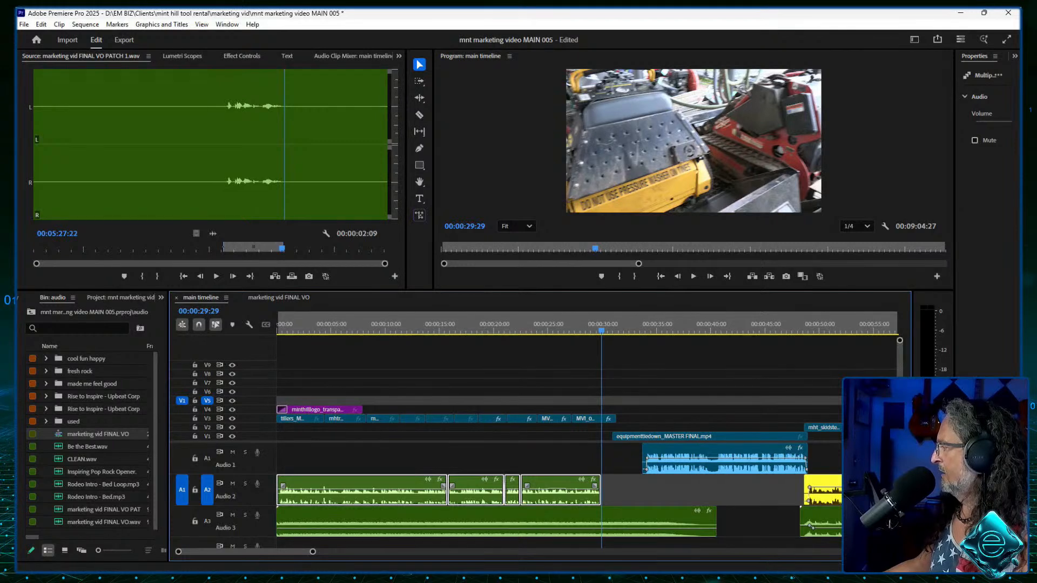
Step: Deselect the pasted voice-over clips and play the main timeline's opening seconds from the start to check them with the music
left_click_drag(601, 331, 278, 330)
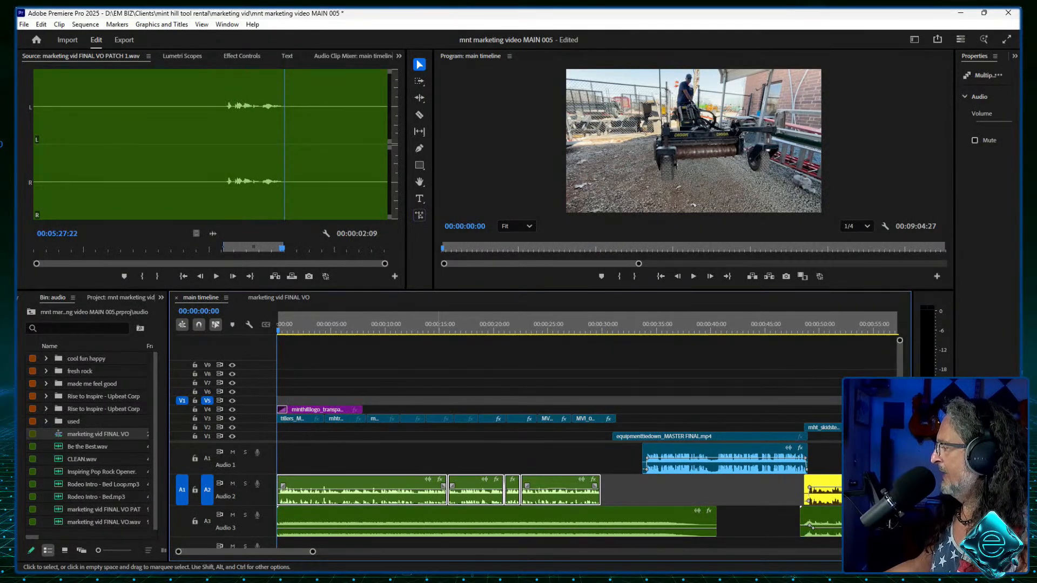
left_click(503, 462)
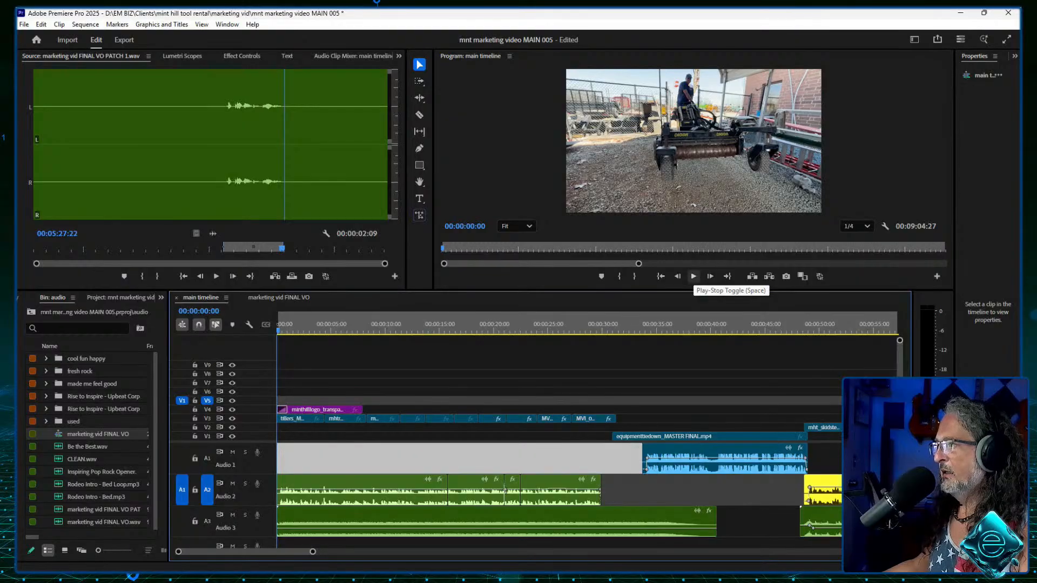
left_click(693, 277)
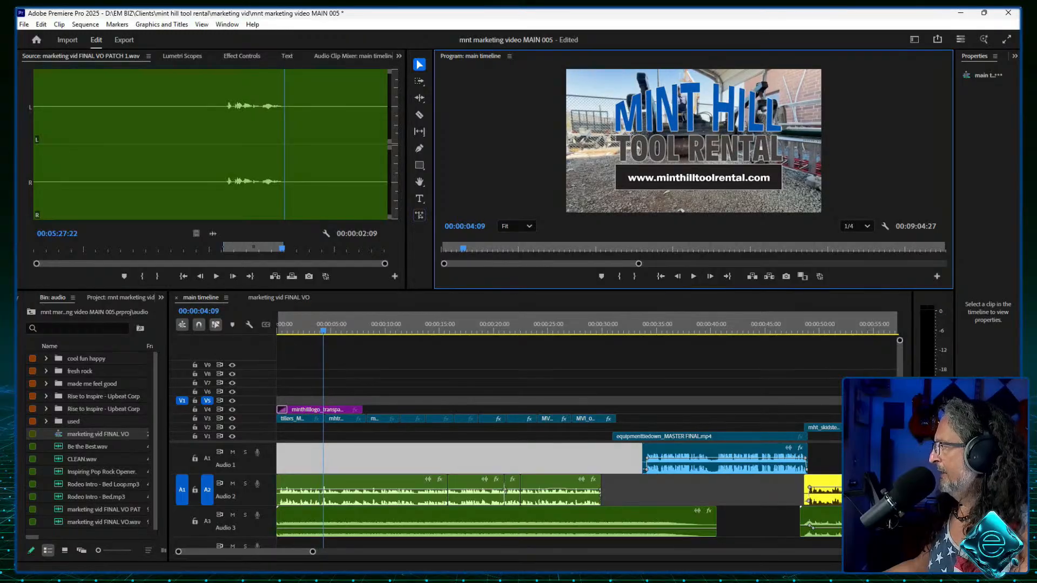
left_click(694, 277)
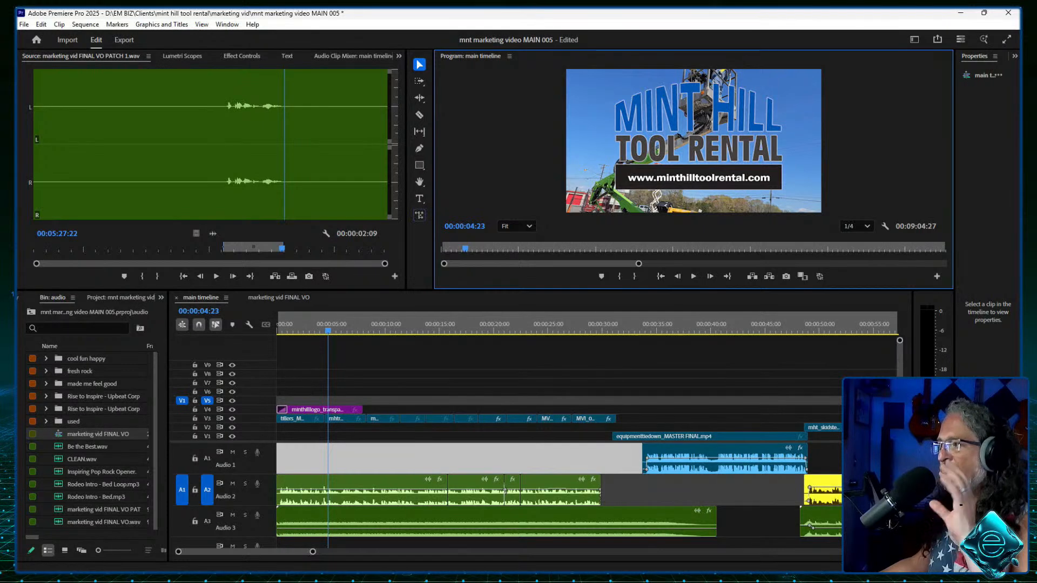
left_click(161, 297)
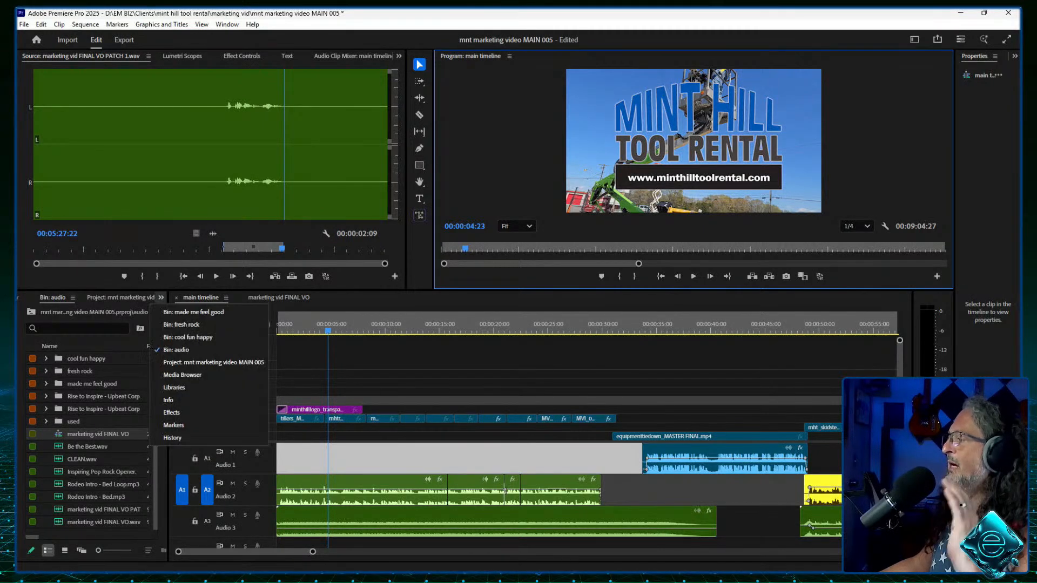
left_click(208, 367)
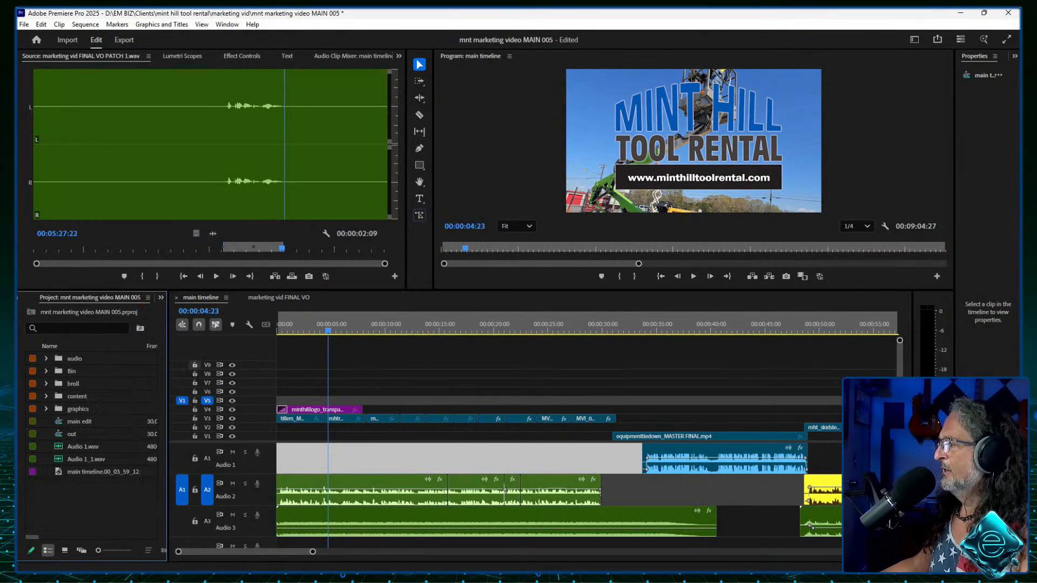
left_click(45, 358)
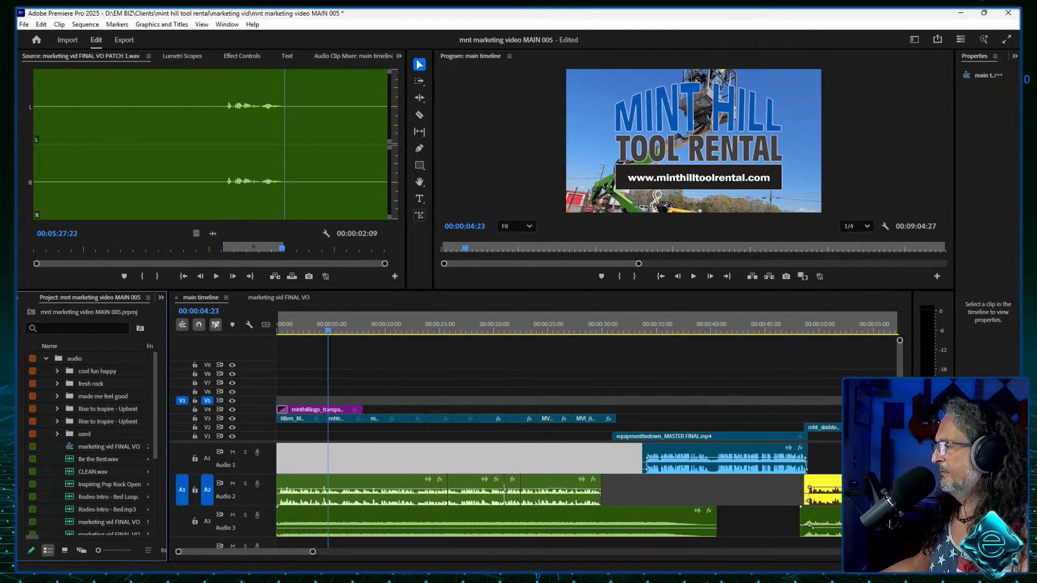
left_click(46, 358)
Step: Find the Multiband Compressor among the amplitude and compression audio effects and apply it to the first voice-over clip on Audio 2
left_click(161, 297)
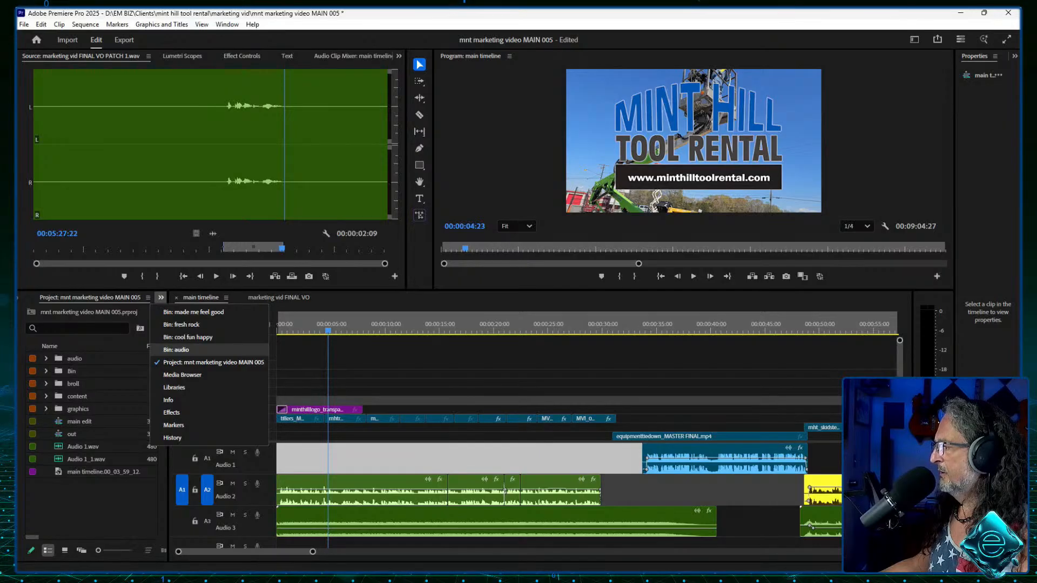
left_click(168, 412)
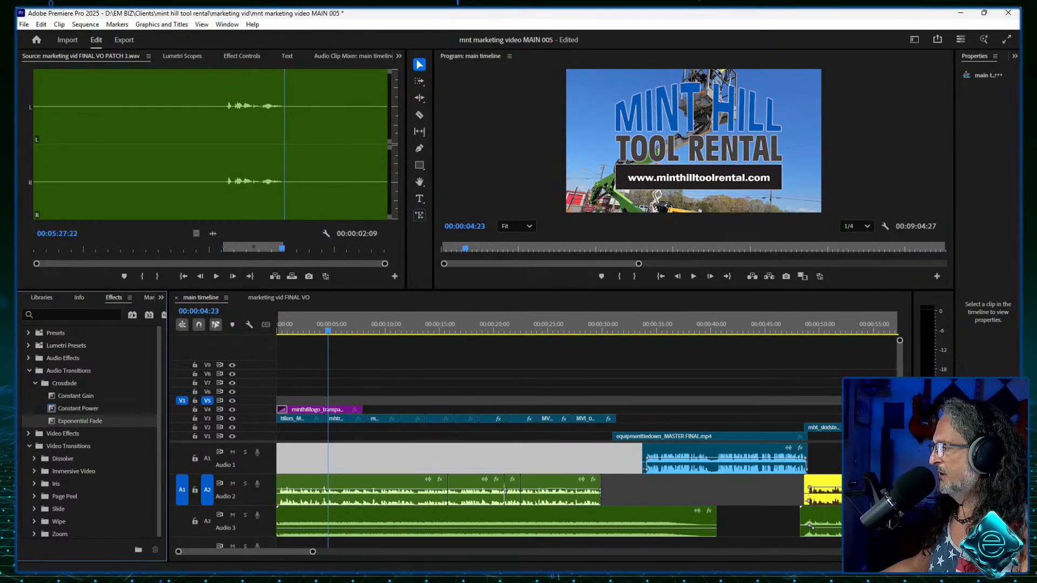
left_click(35, 383)
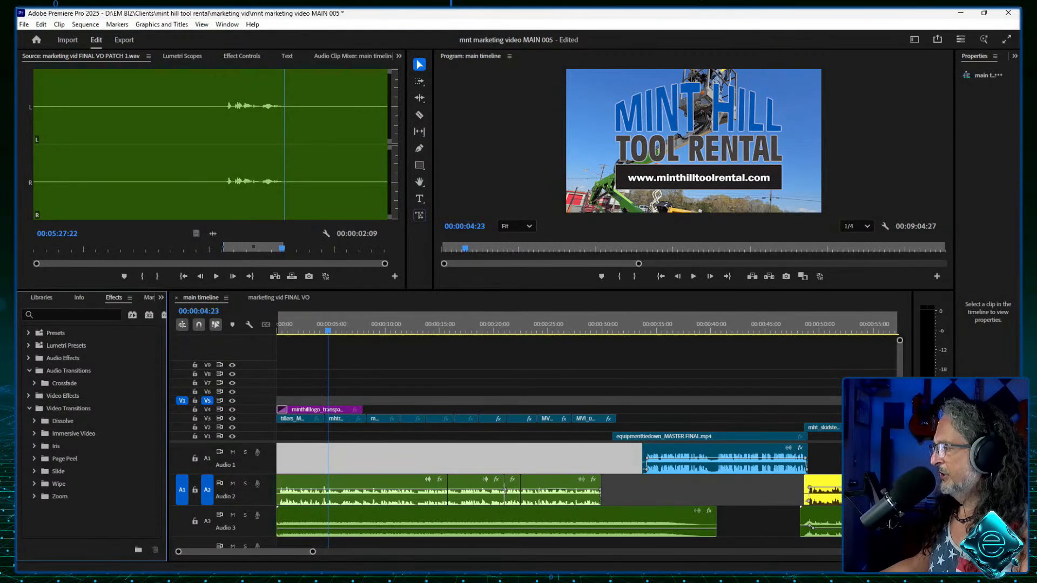
left_click(30, 408)
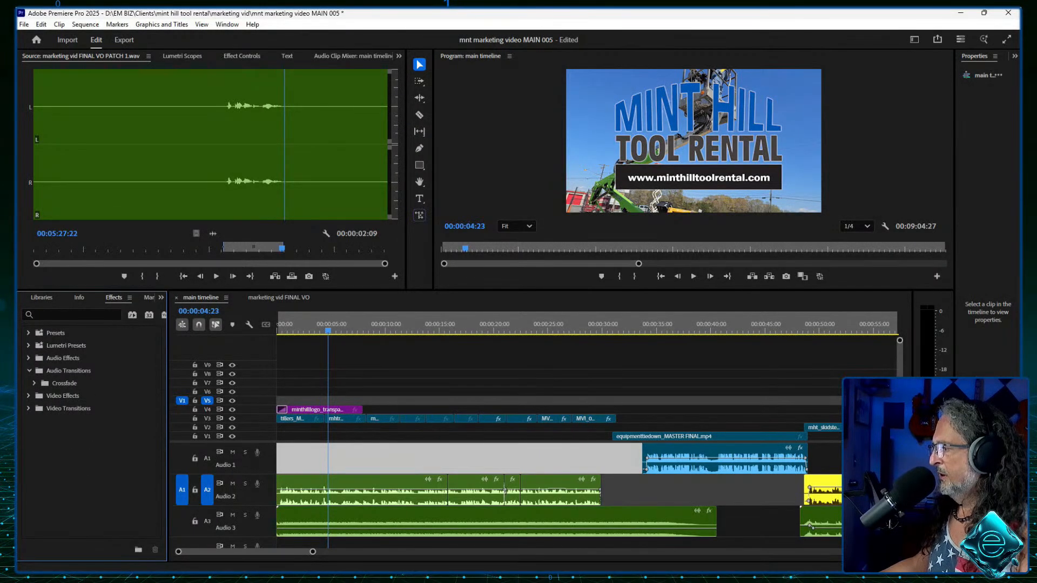
left_click(29, 408)
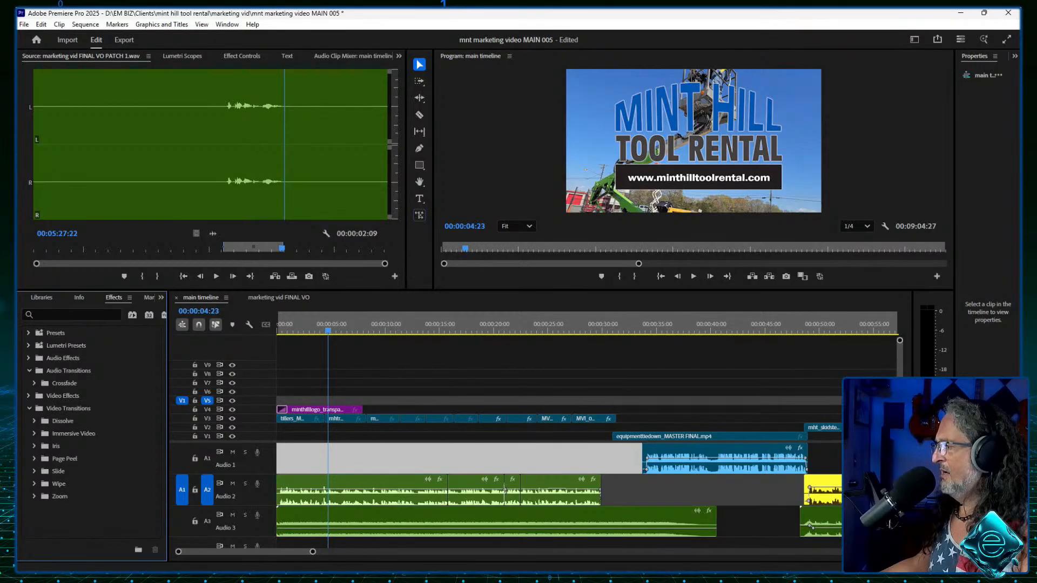
left_click(30, 408)
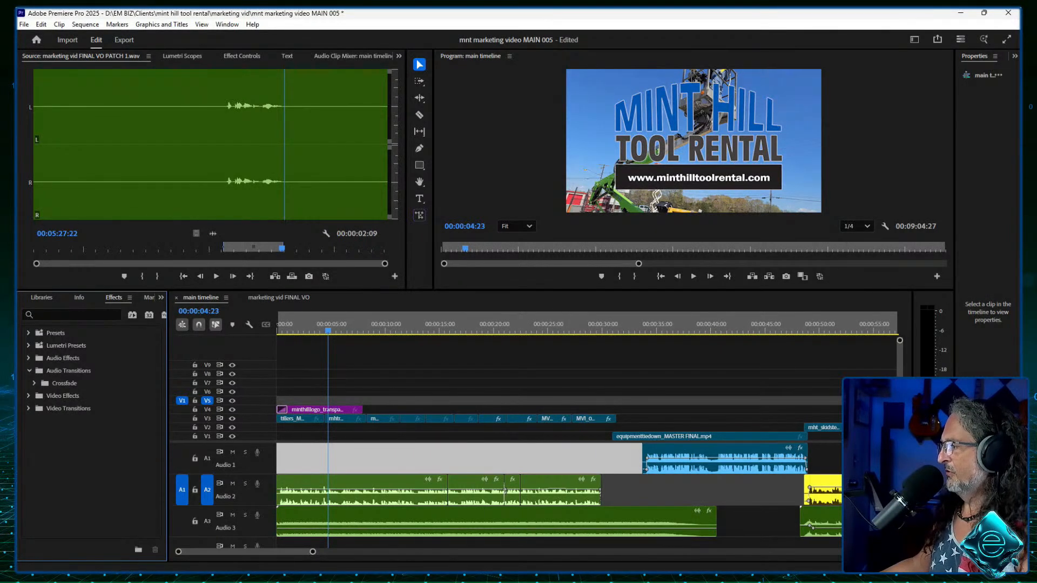
left_click(29, 358)
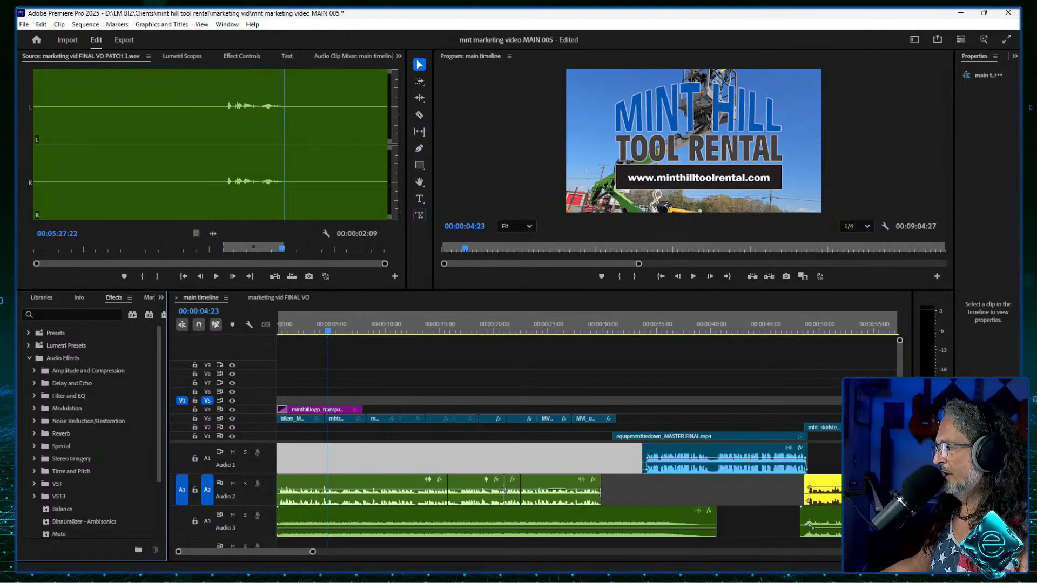
left_click(34, 370)
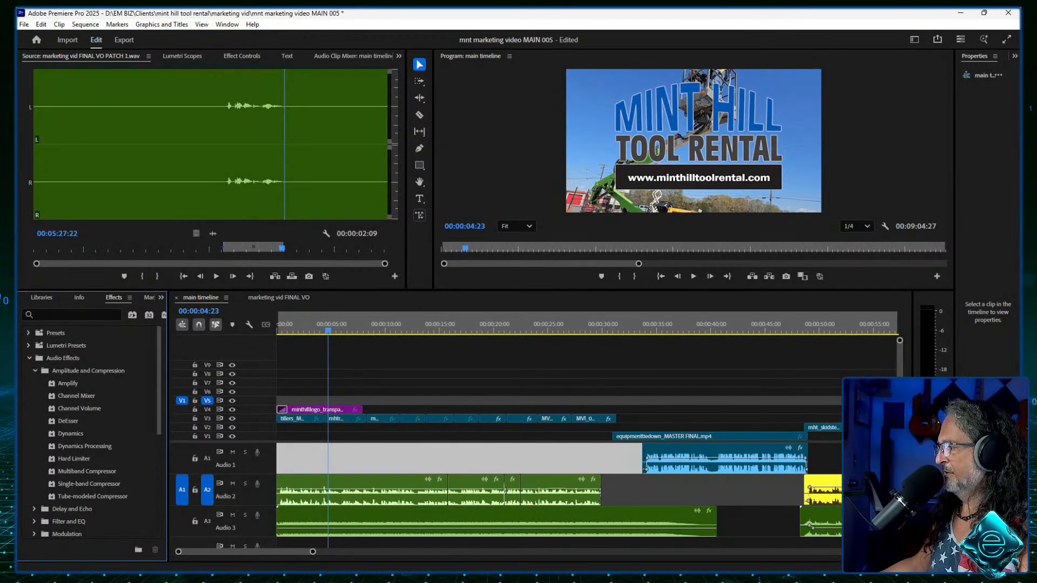
left_click_drag(87, 471, 378, 489)
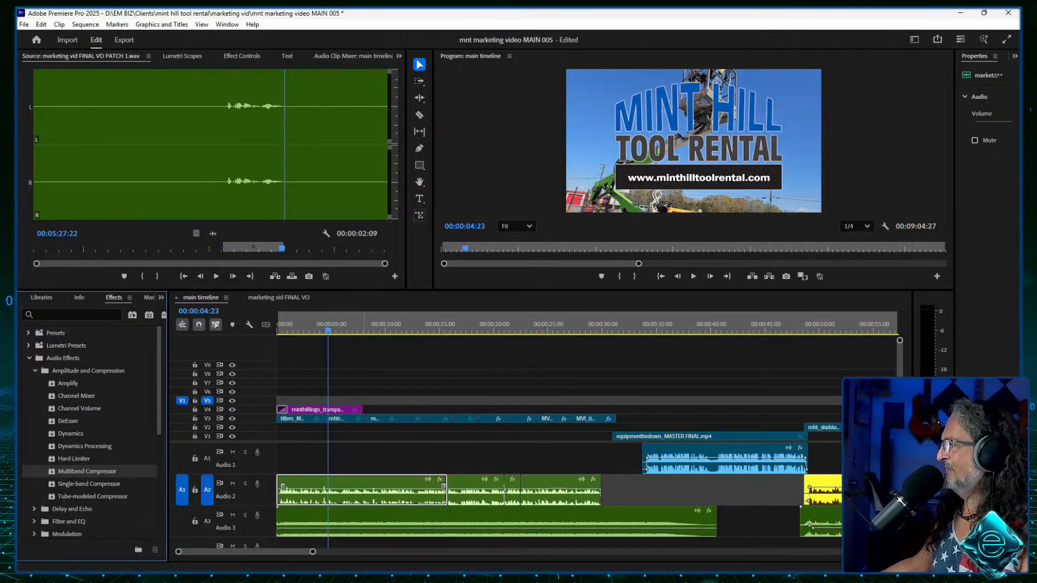
Step: Return to the sequence start and set the first voice-over clip's Multiband Compressor to the Broadcast preset
key("Home")
mouse_move(319, 327)
left_mouse_down()
mouse_move(514, 330)
mouse_move(320, 329)
left_mouse_up()
key("Home")
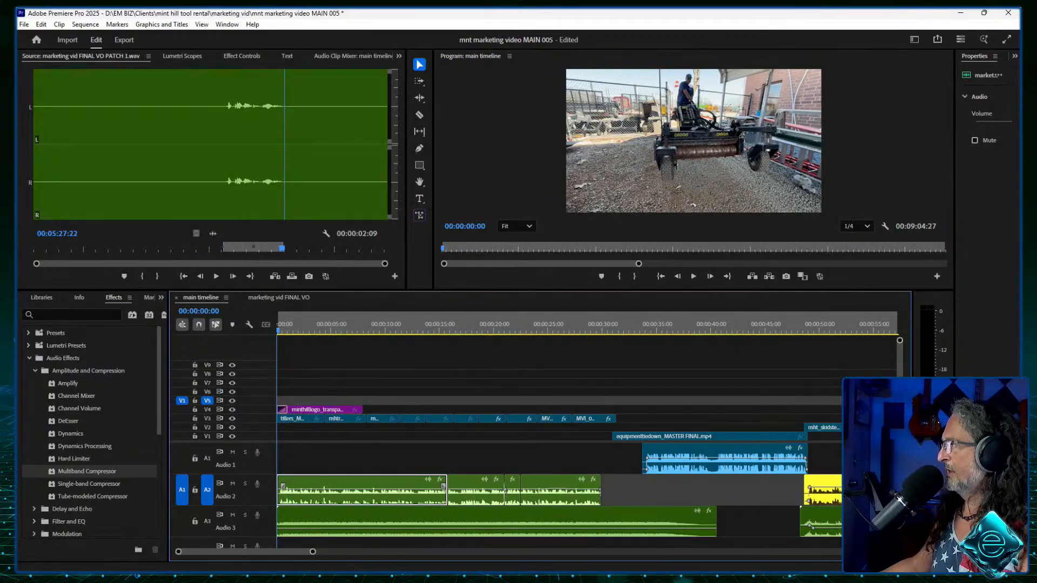
key("shift+5")
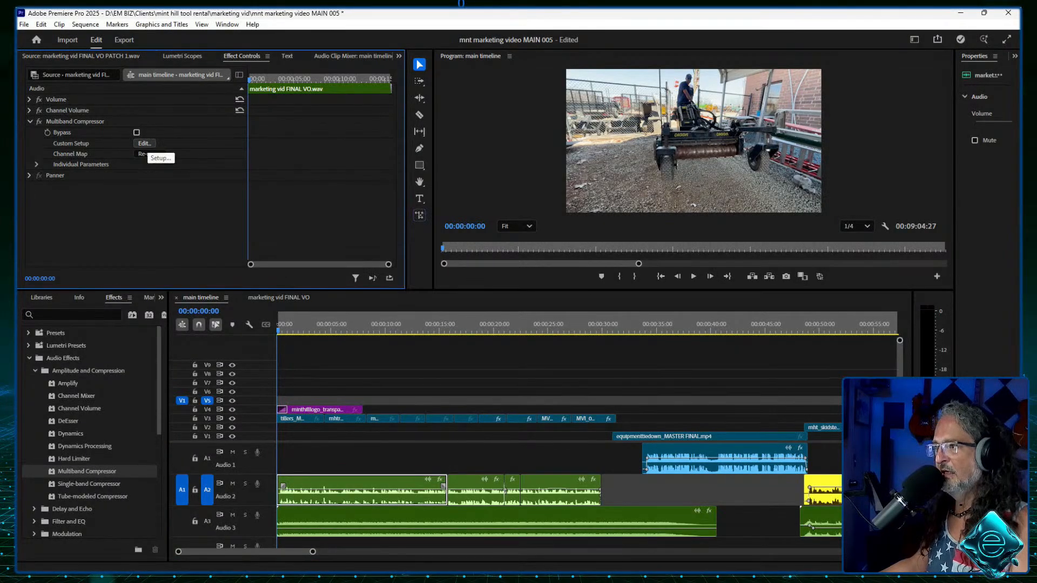
left_click(144, 143)
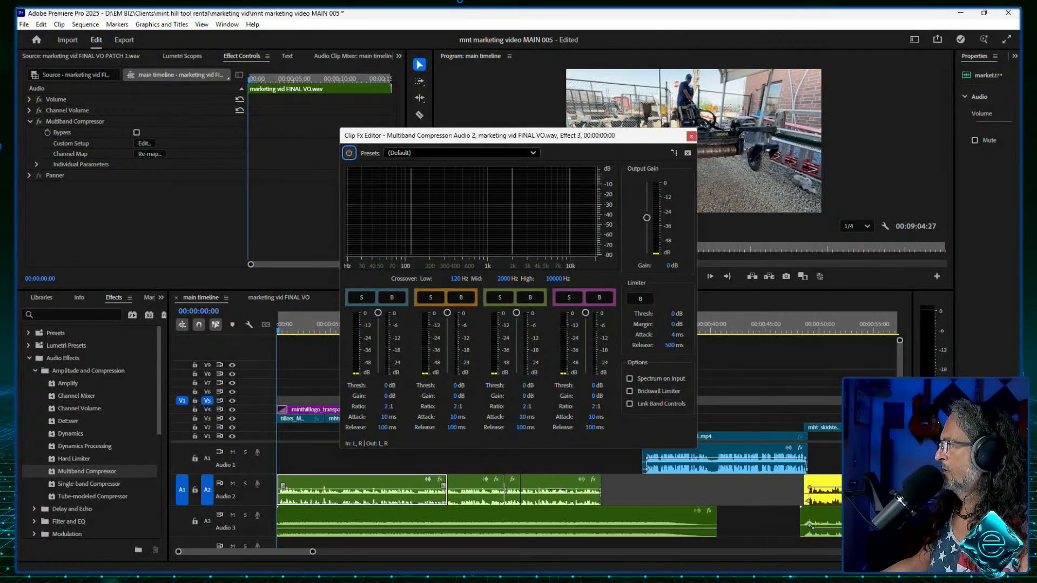
left_click(462, 153)
left_click(408, 182)
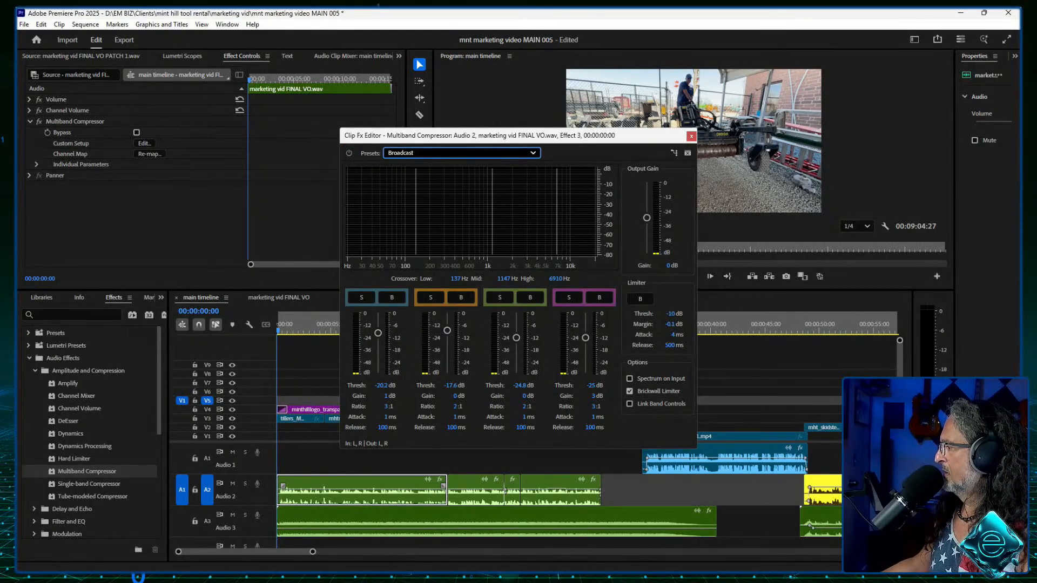
Step: Play the opening seconds with the compressor applied, close its effect editor, and replay from the sequence start
key("space")
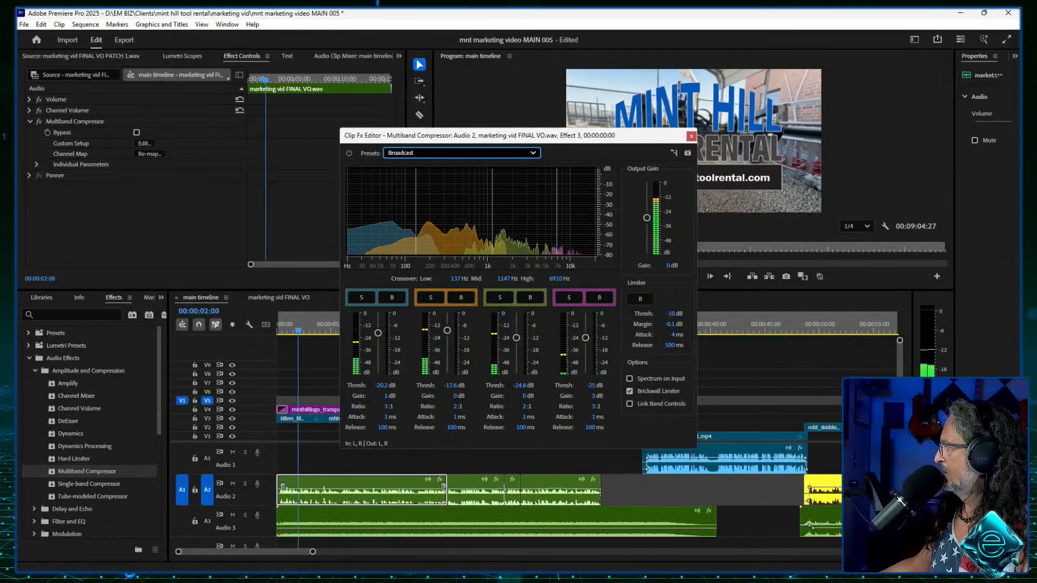
left_click(691, 136)
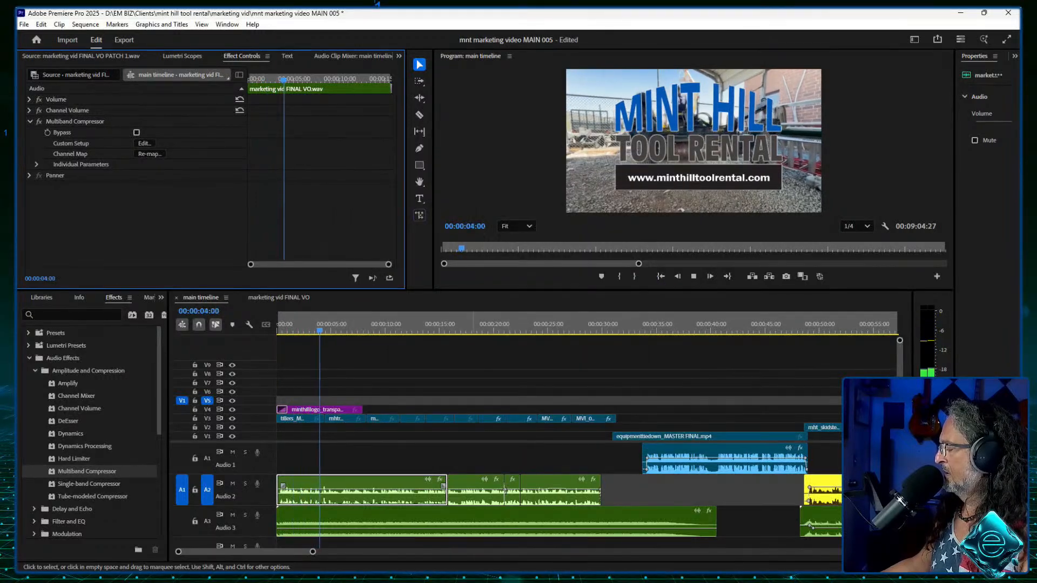
key("space")
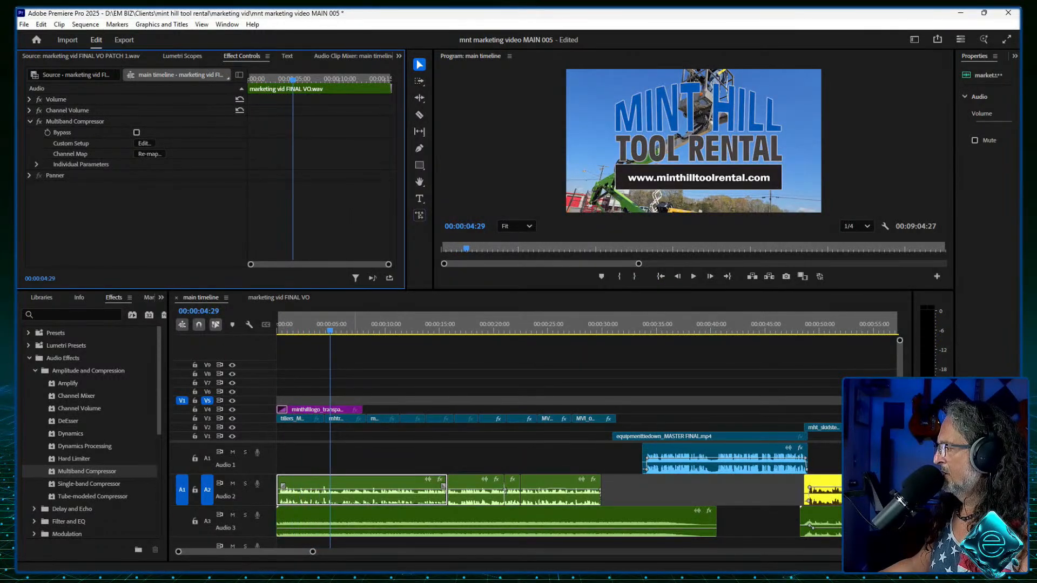
key("Home")
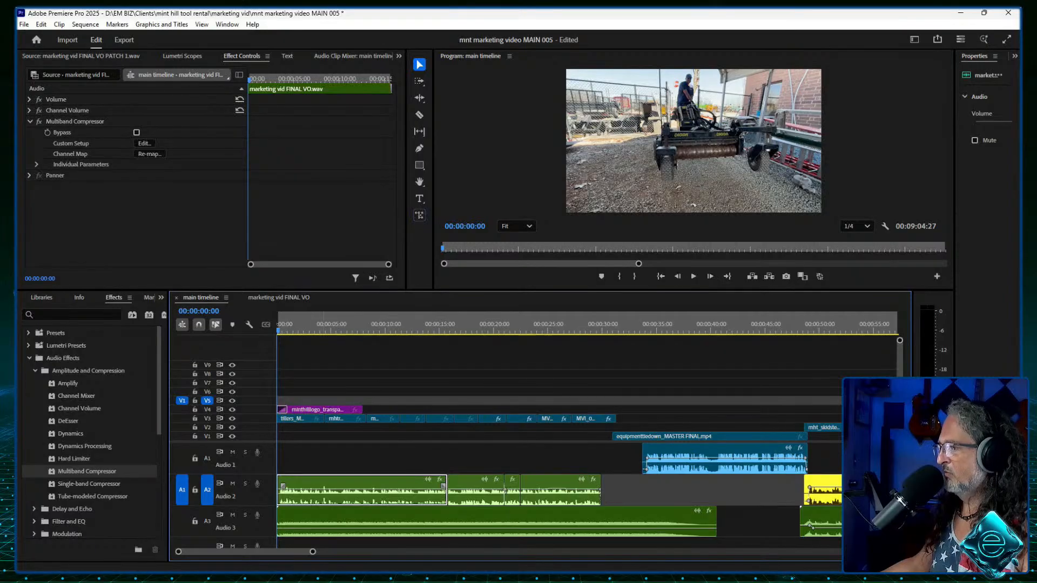
key("space")
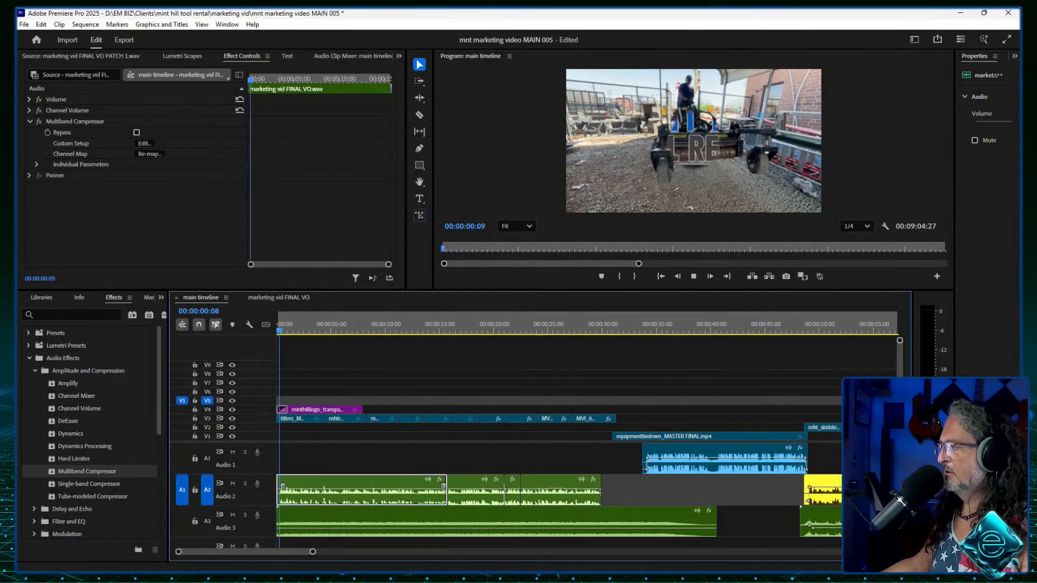
key("space")
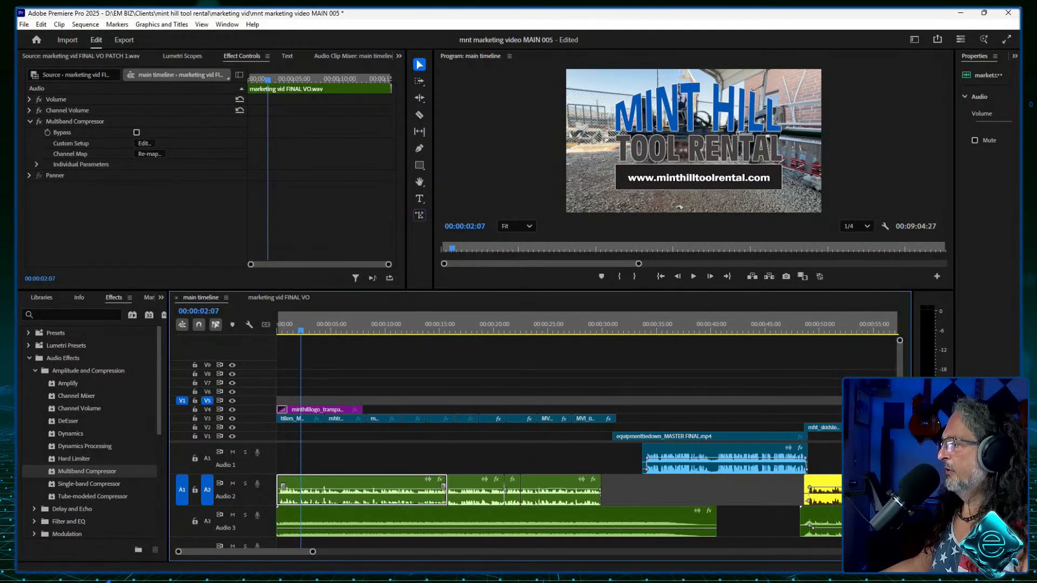
Step: Search the effects for "denoi" and apply DeNoise to the first voice-over clip on Audio 2
left_click(29, 358)
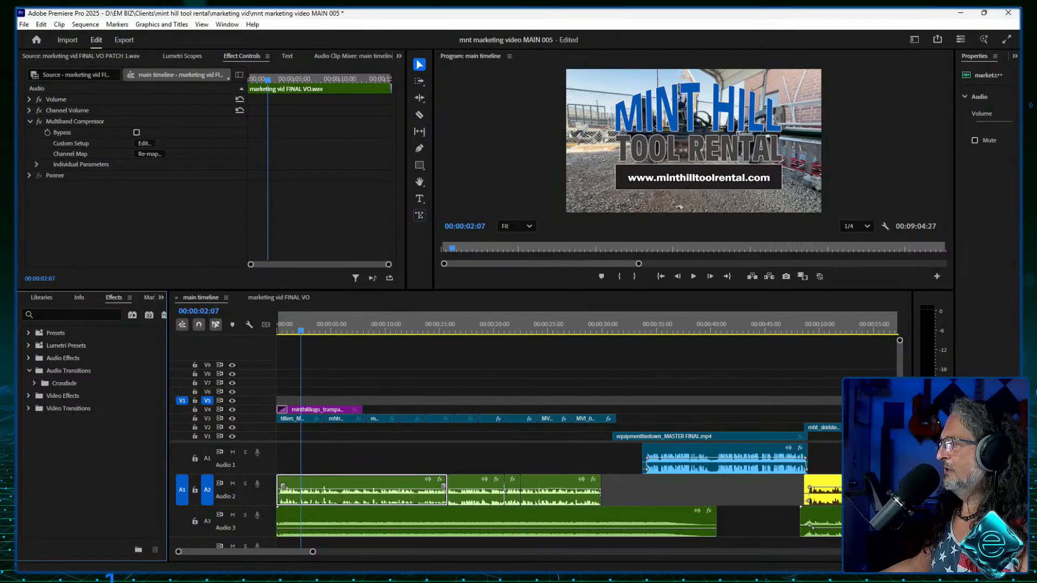
left_click(29, 358)
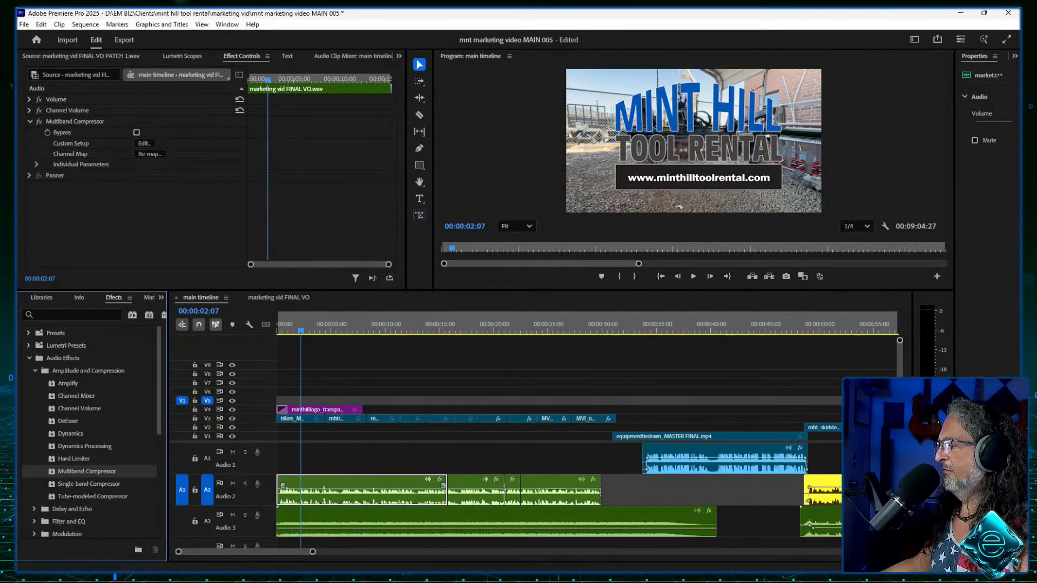
left_click(35, 370)
left_click(72, 314)
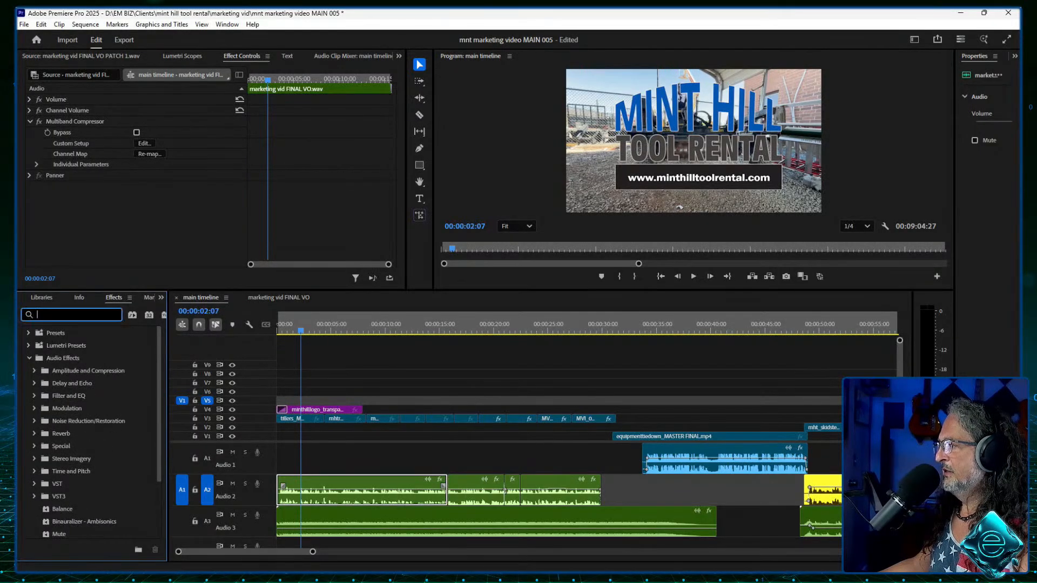
type("denoi")
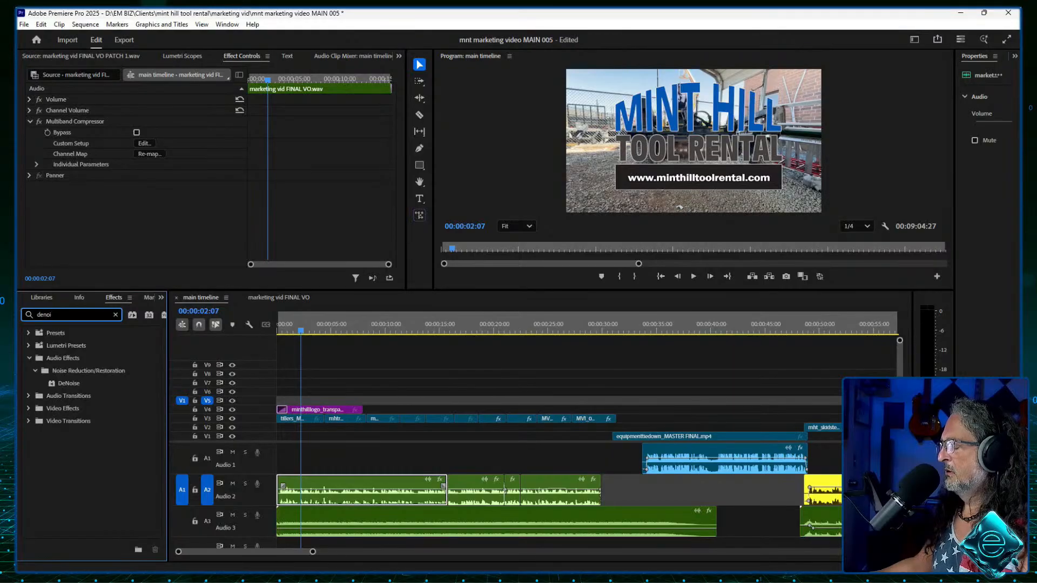
left_click_drag(69, 383, 356, 488)
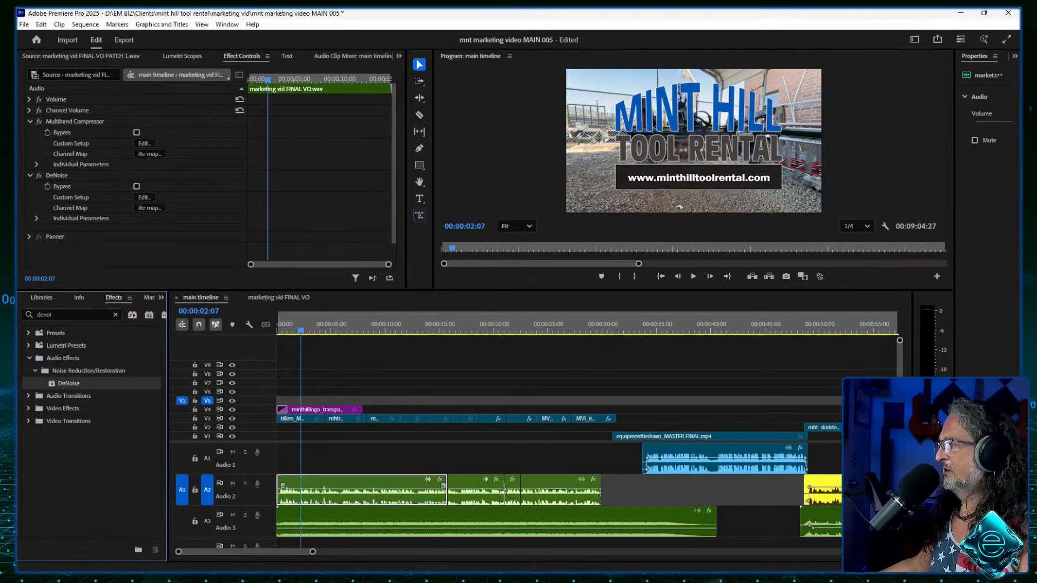
Step: Open the first voice-over clip's DeNoise settings and choose the Light Noise Reduction preset
left_click(143, 197)
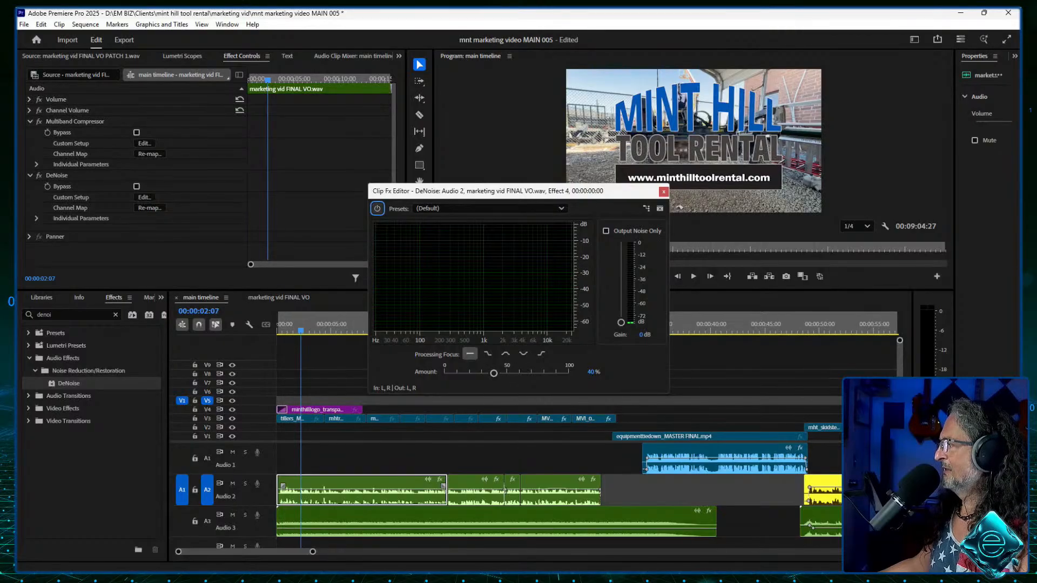
left_click_drag(539, 372, 490, 373)
left_click_drag(519, 191, 239, 112)
left_click(211, 129)
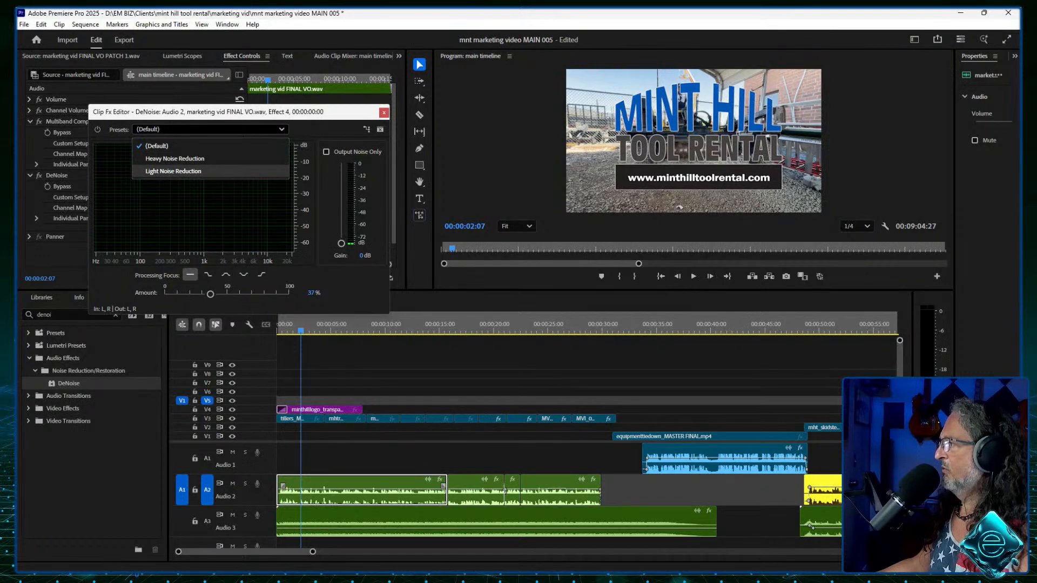
left_click(173, 170)
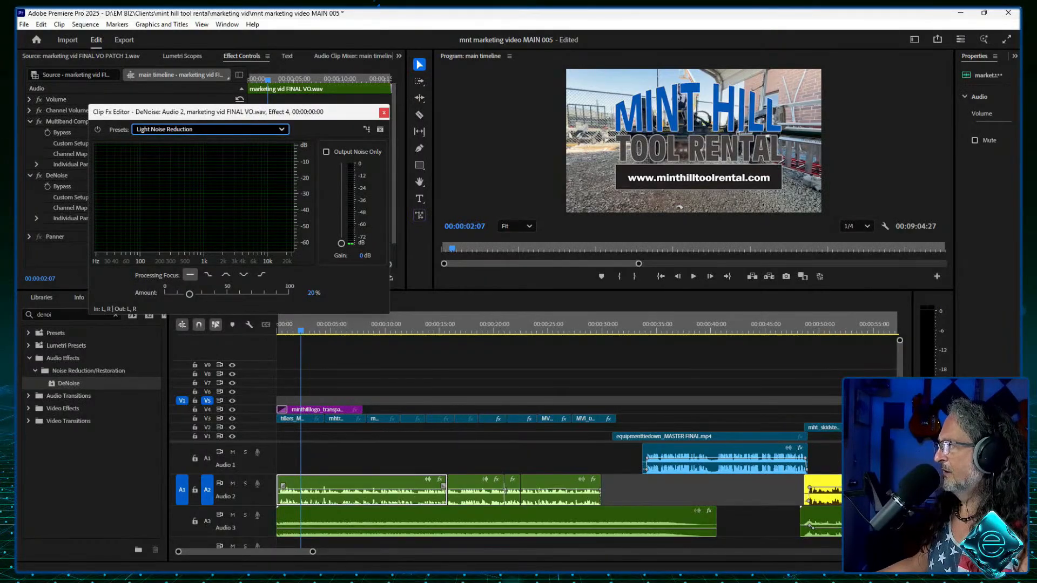
Step: Play from the sequence start while raising the voice-over's DeNoise amount to about 52%, and close its effect editor
key("Home")
key("space")
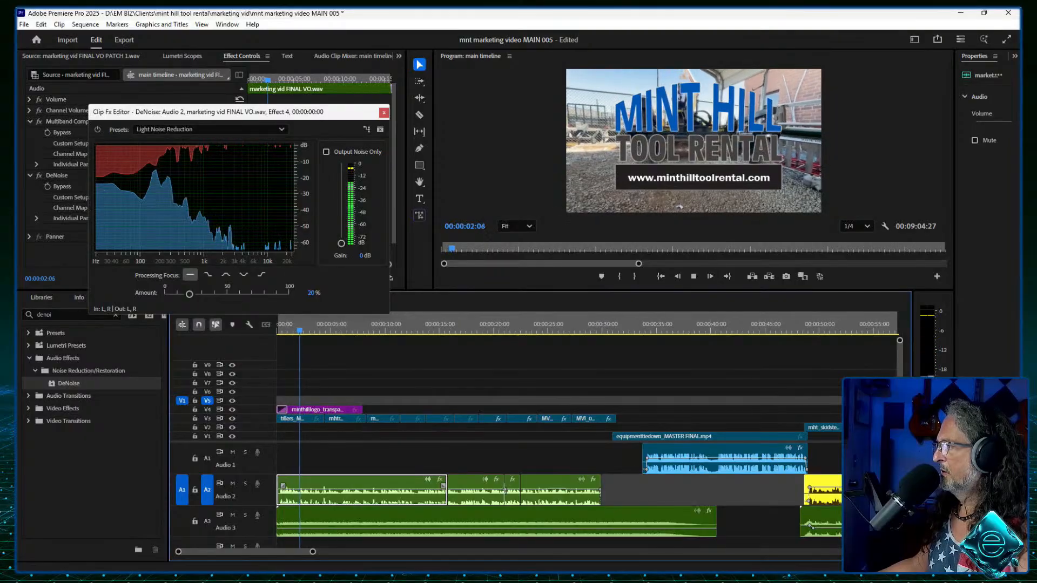
left_click_drag(189, 293, 229, 294)
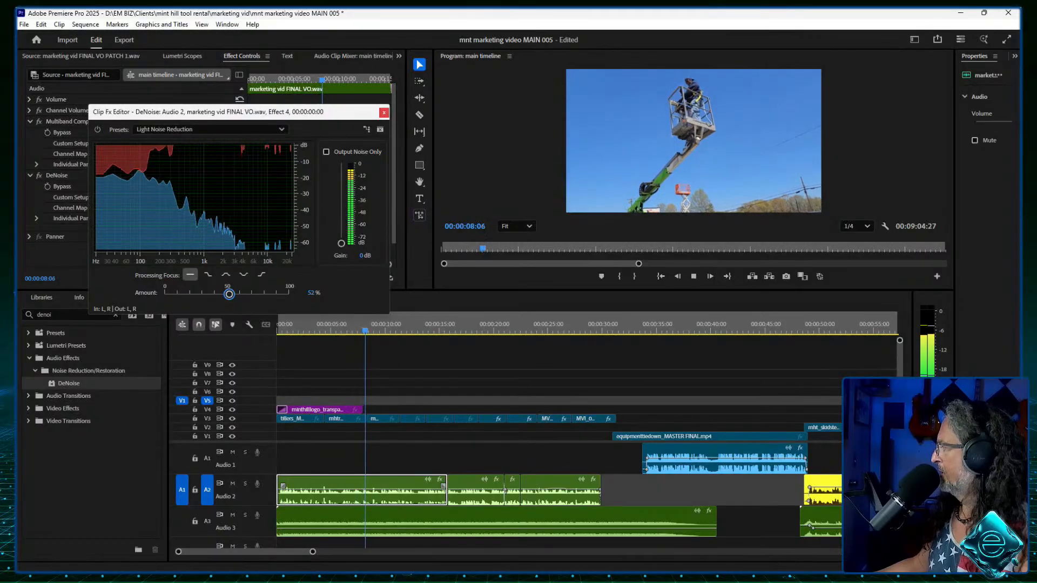
key("Escape")
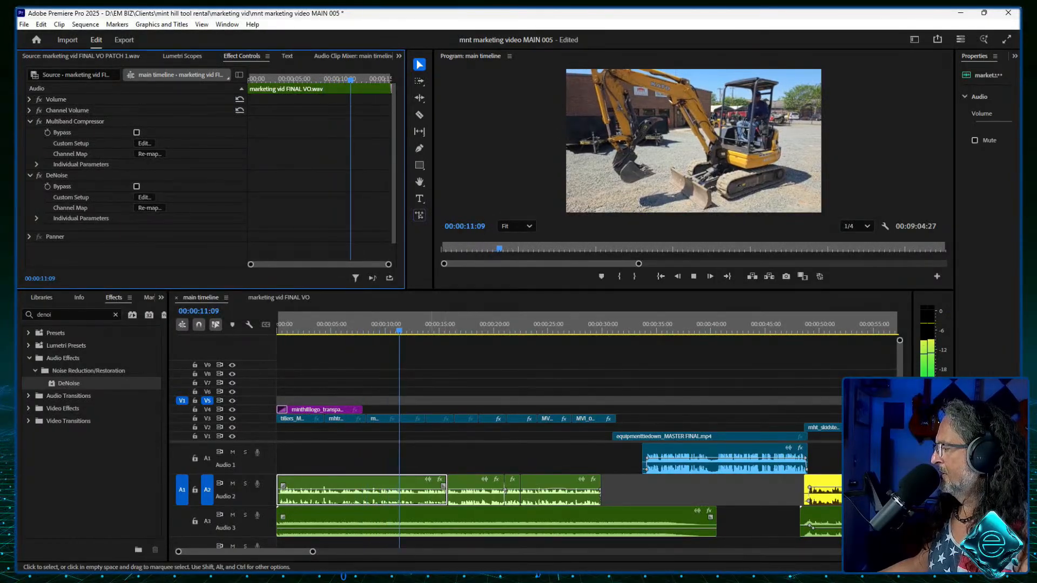
key("space")
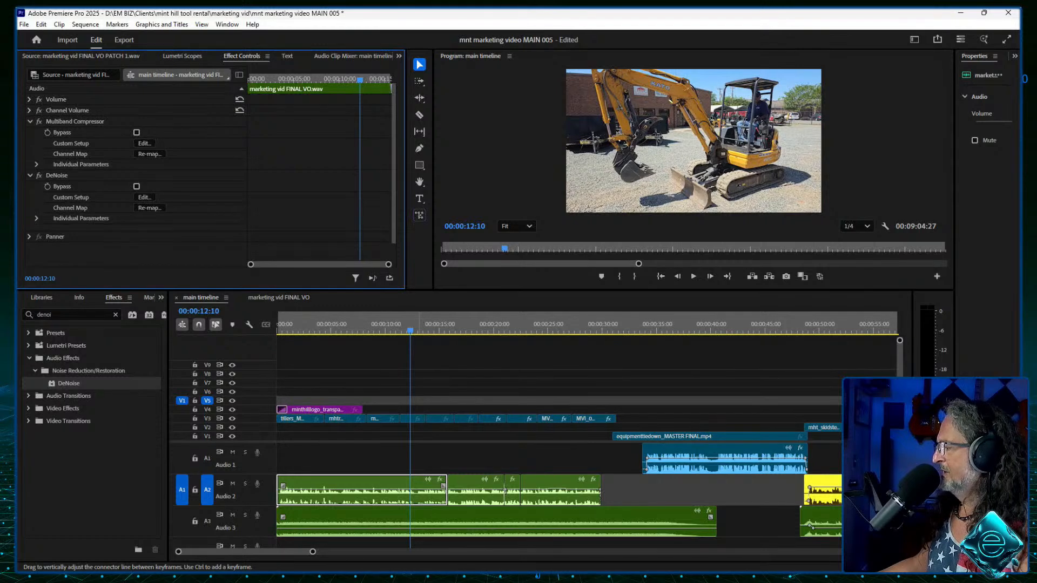
Step: Adjust the volume of the Inspiring Pop Rock Opener music clip on Audio 3 and play it under the voice-over
left_click(496, 521)
left_click_drag(419, 528, 419, 530)
key("space")
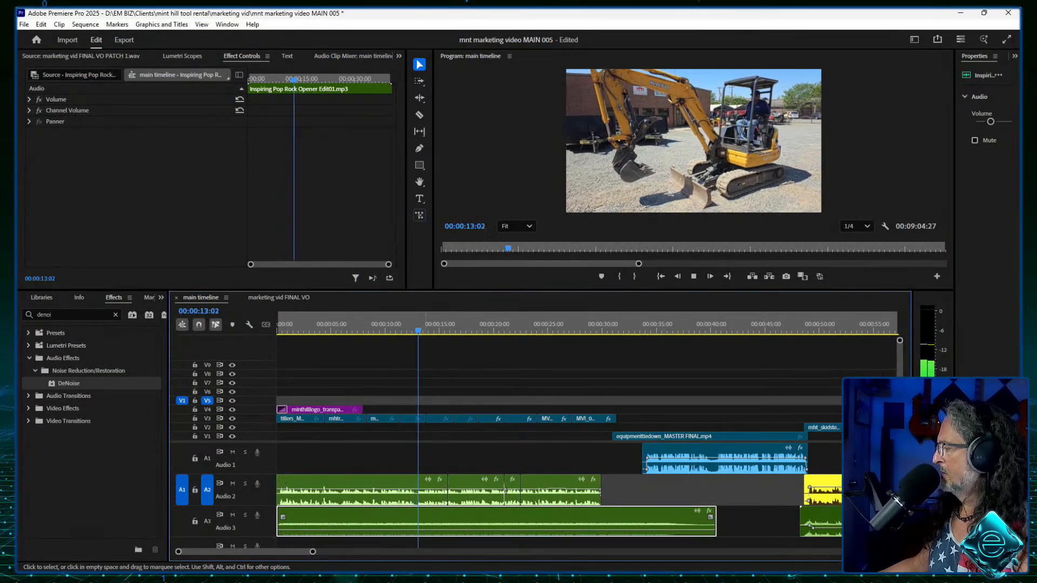
key("space")
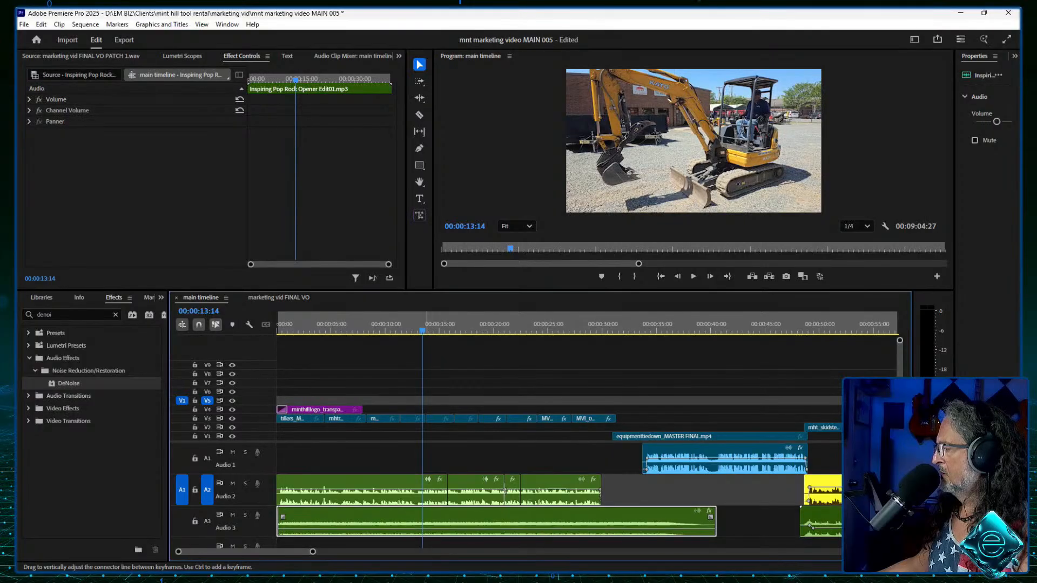
key("space")
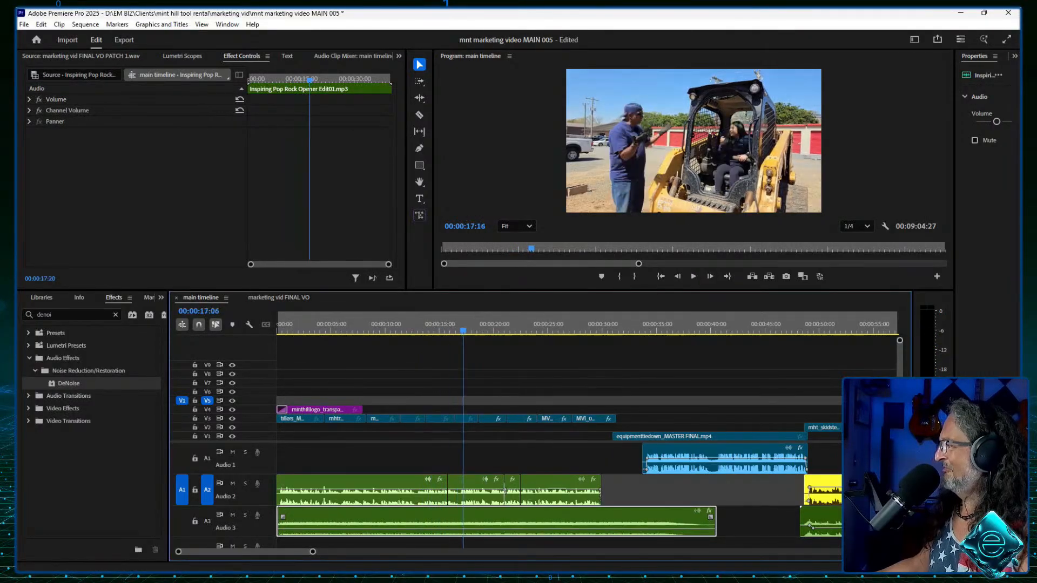
Step: Replay the sequence from about six seconds to check the voice-over against the music, and return to the sequence start
left_click(382, 324)
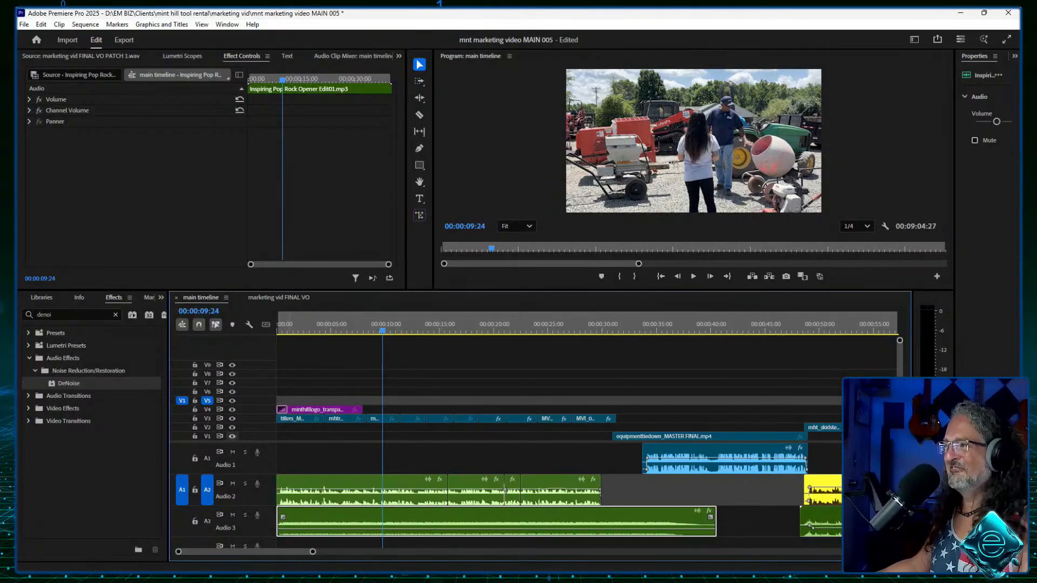
left_click_drag(313, 551, 264, 552)
left_click_drag(583, 324, 425, 324)
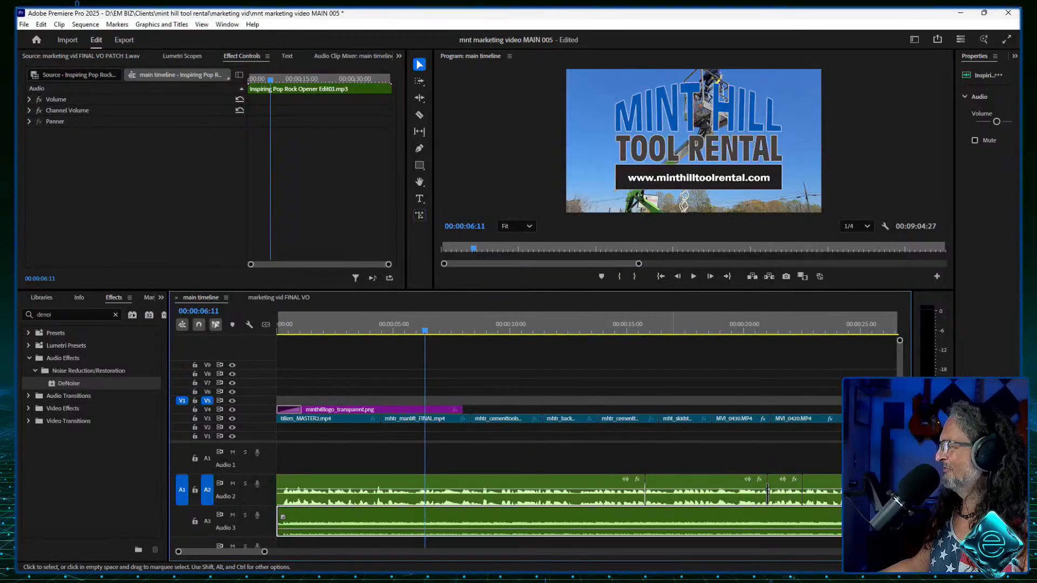
key("space")
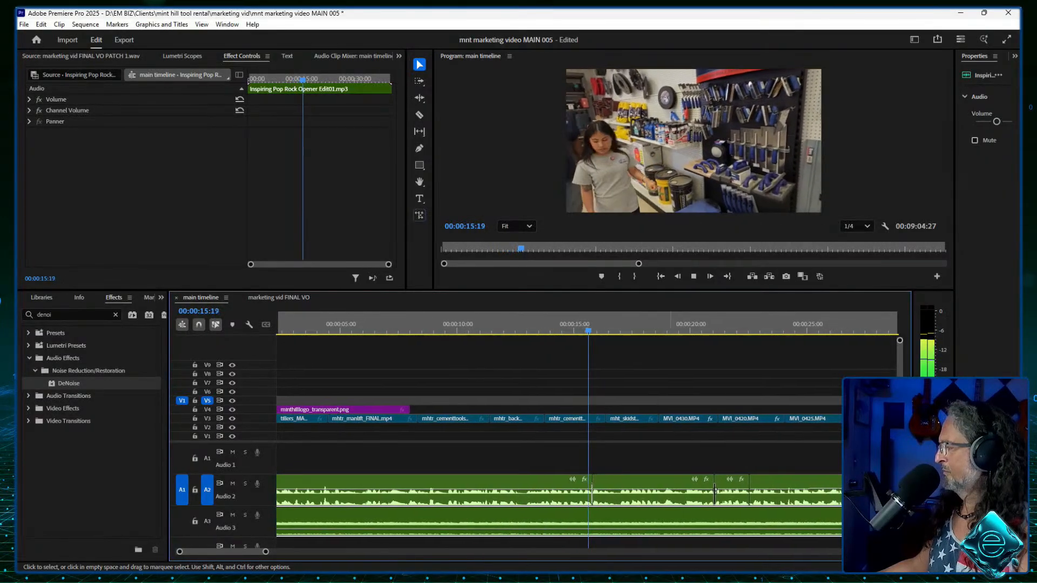
key("space")
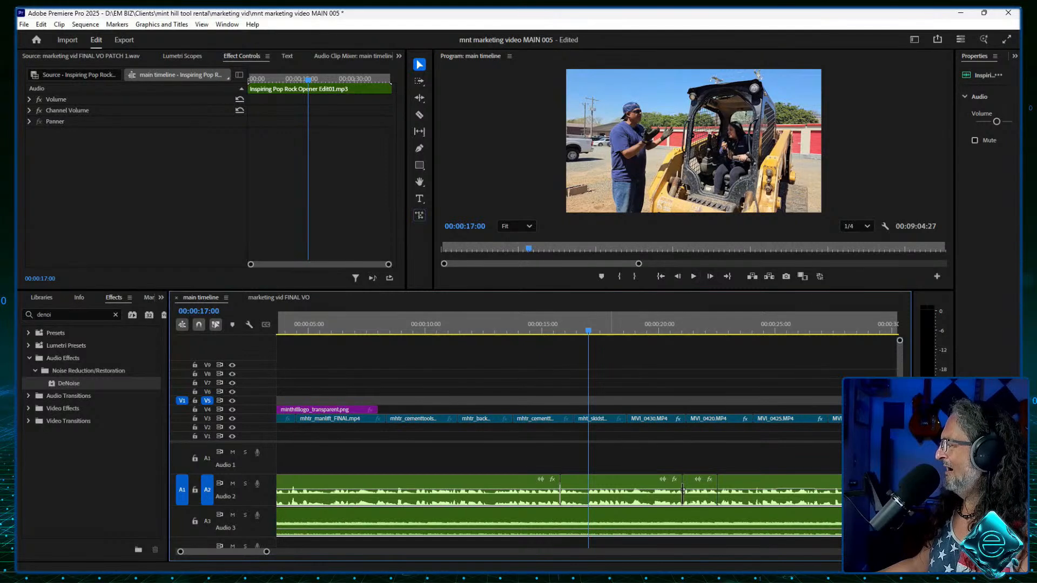
key("minus")
key("minus")
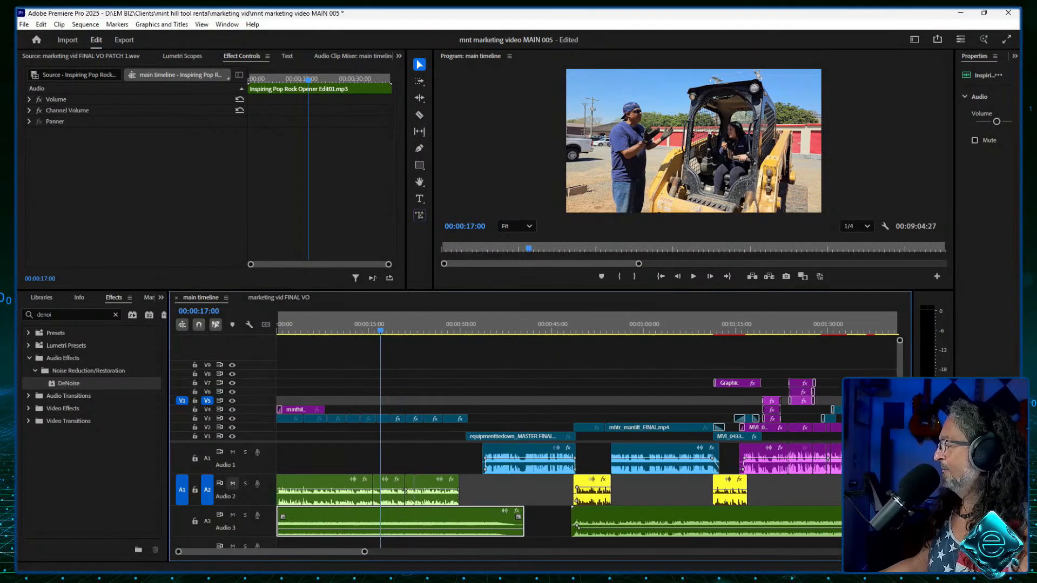
key("Home")
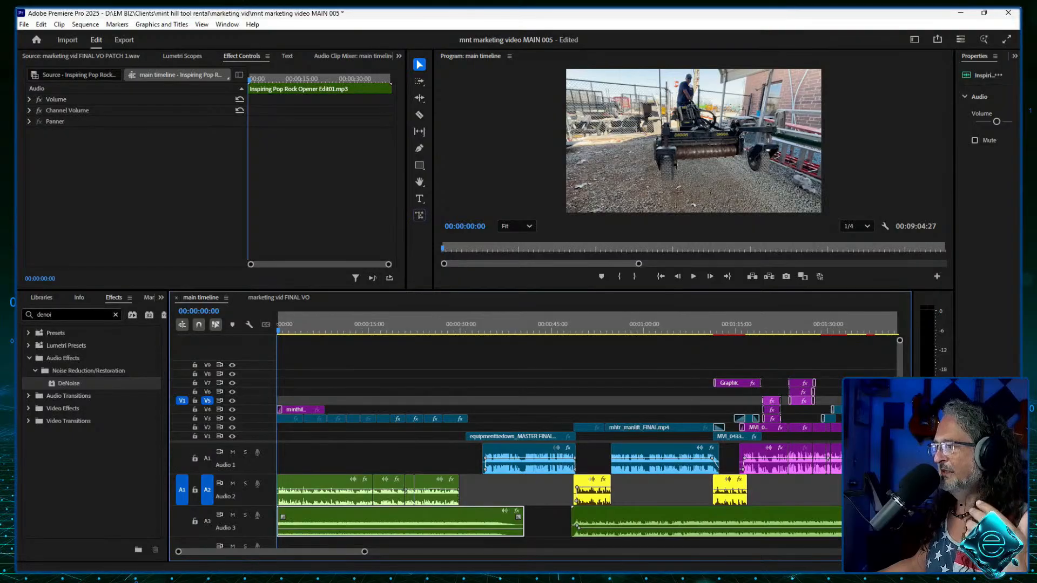
Step: Search the effects for "eq" and apply Parametric Equalizer to the first voice-over clip on Audio 2
left_click(115, 314)
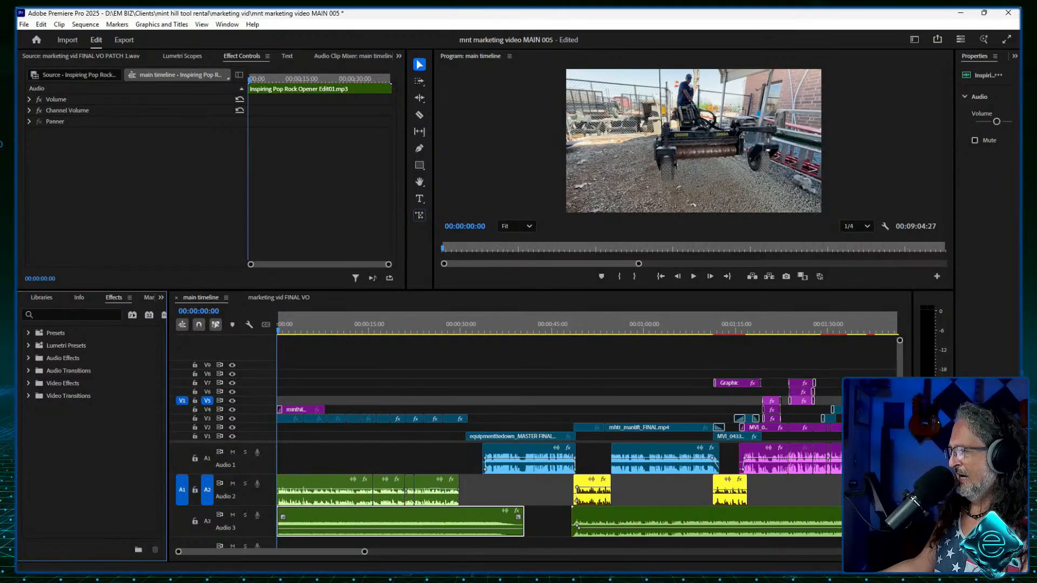
left_click(28, 358)
left_click(72, 315)
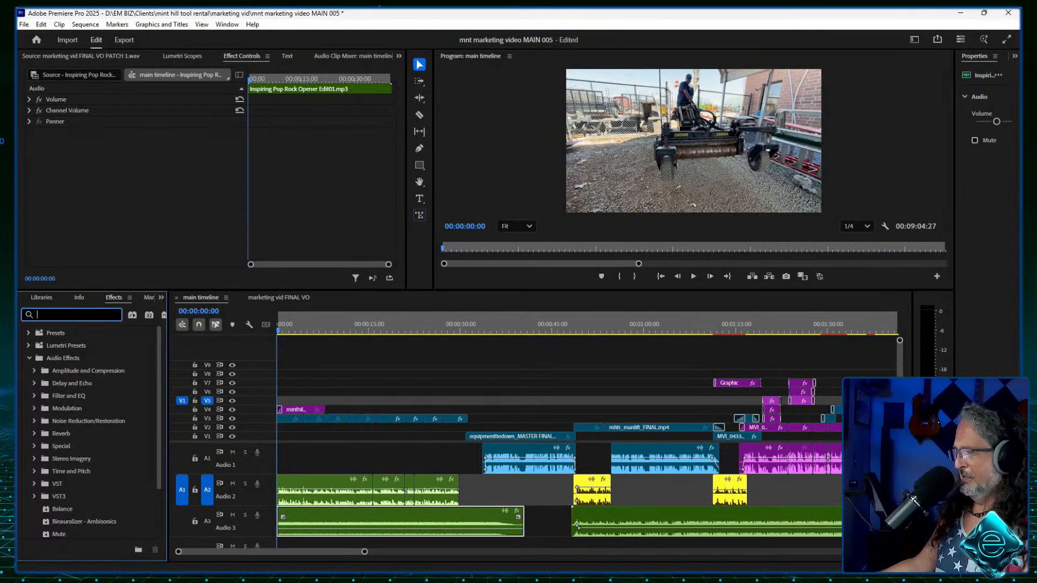
type("eq")
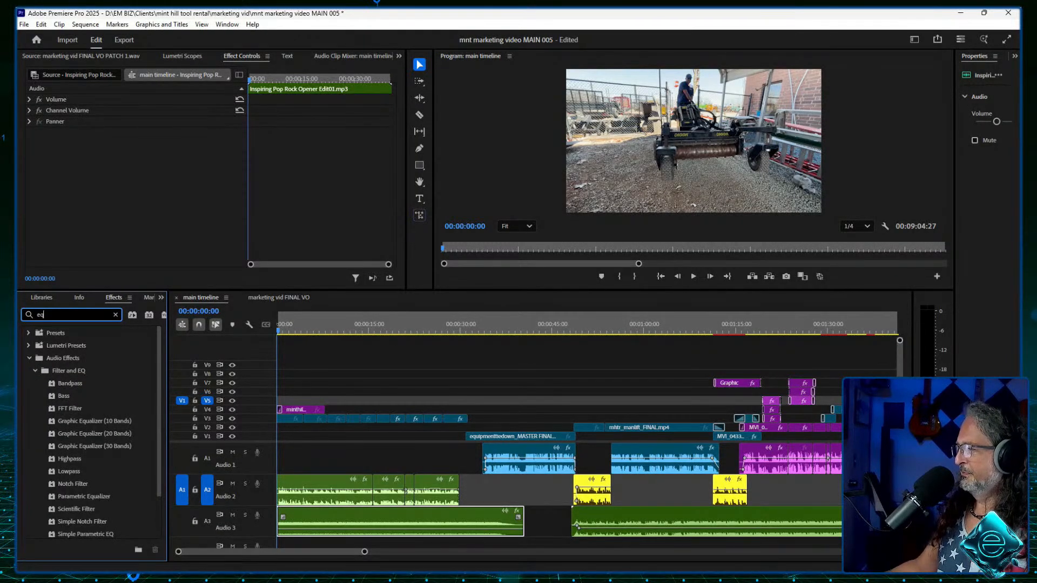
scroll(90, 423, "down", 2)
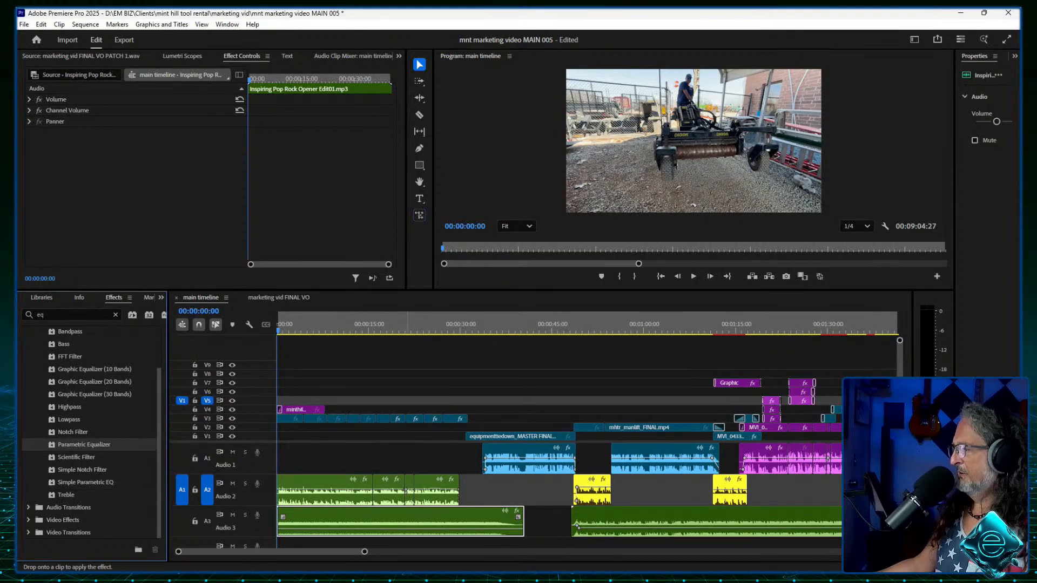
left_click_drag(83, 444, 328, 490)
scroll(205, 176, "down", 1)
scroll(205, 175, "up", 1)
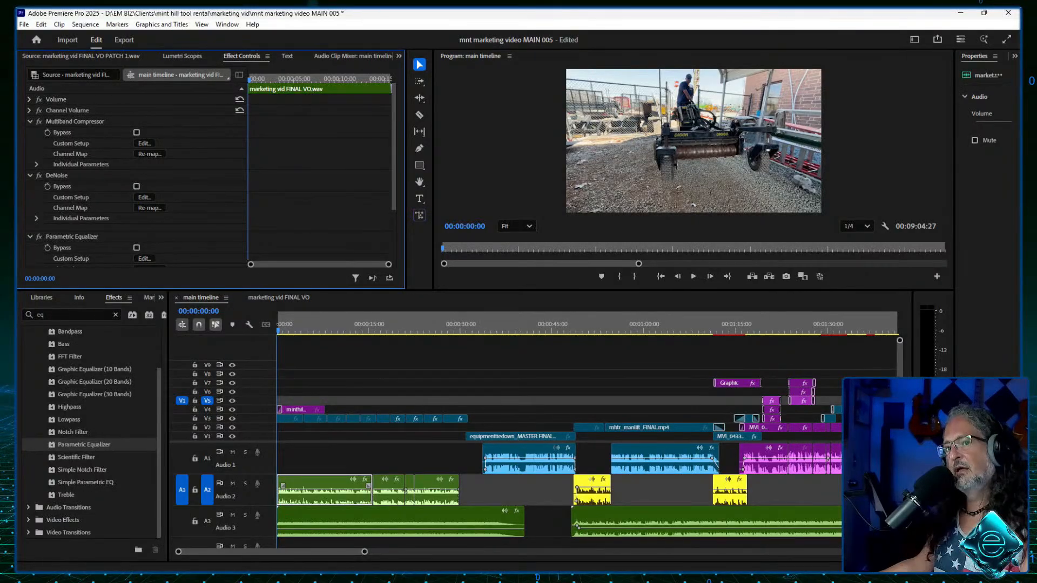
Step: Open the Parametric Equalizer settings, boost band 5 to about 1.9 dB near 10 kHz, and play from the sequence start
left_click(144, 258)
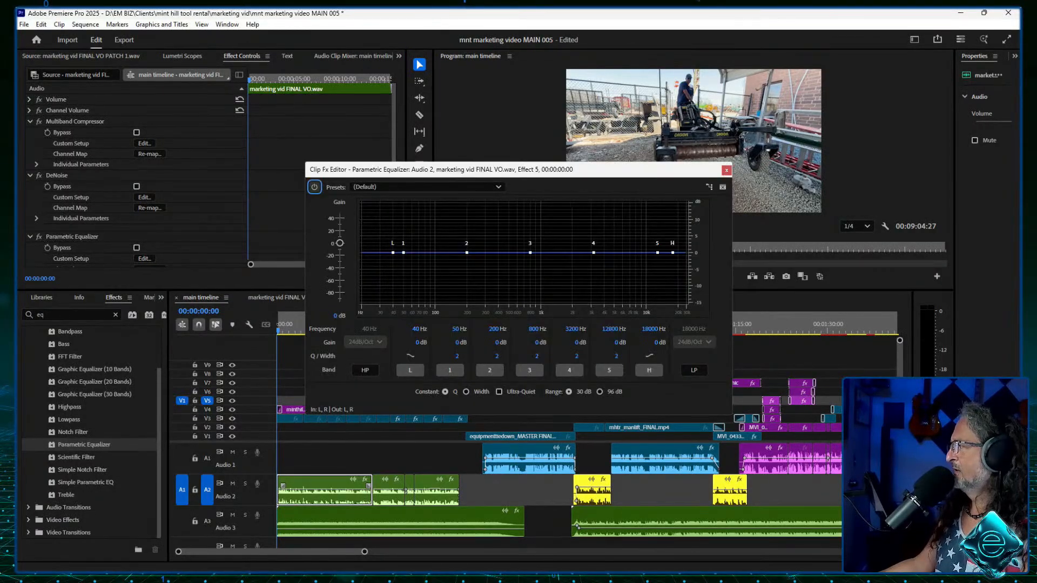
left_click_drag(657, 252, 658, 252)
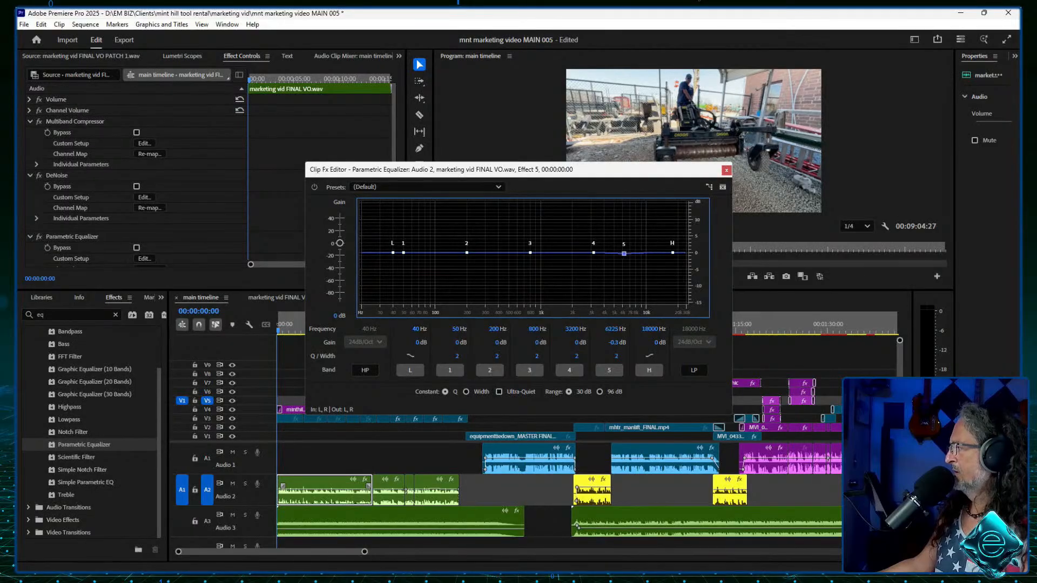
left_click_drag(613, 169, 367, 112)
key("space")
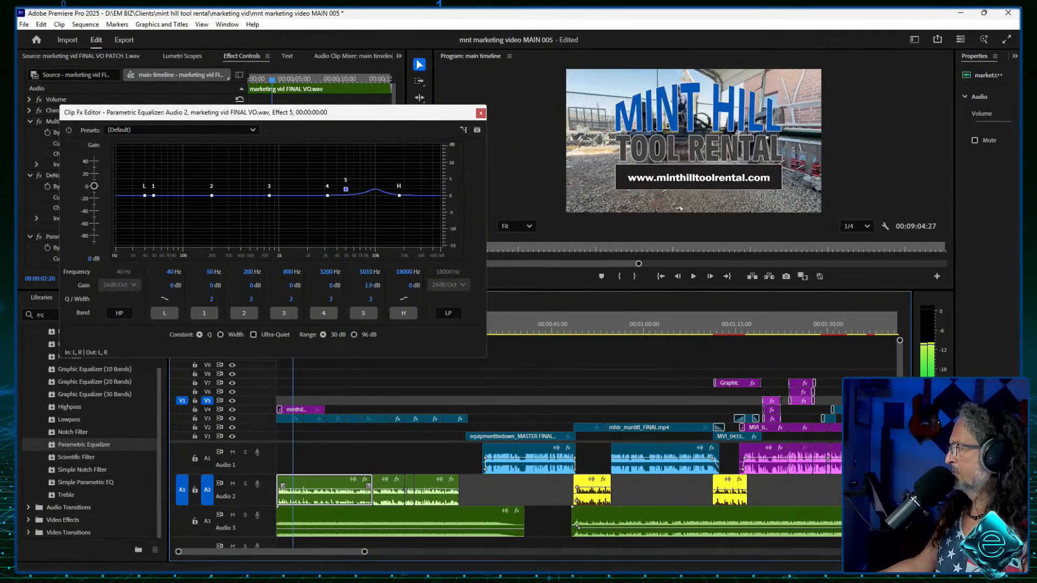
left_click(549, 324)
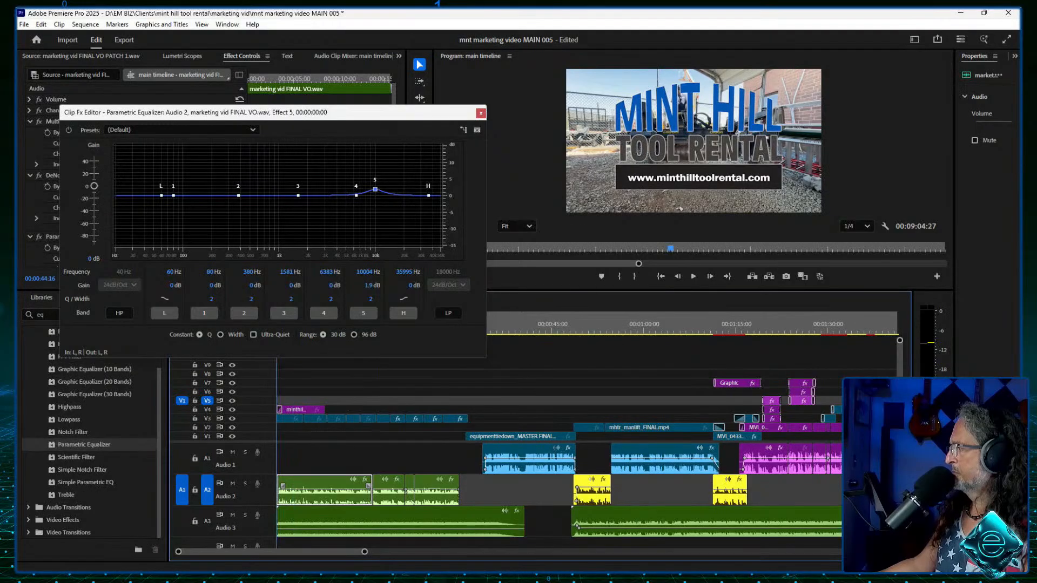
key("Home")
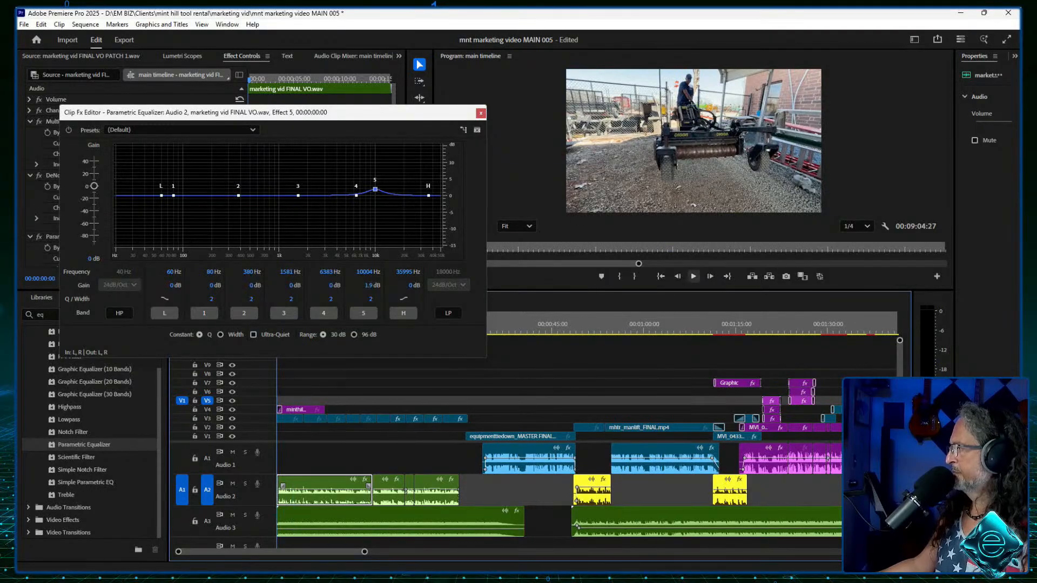
key("space")
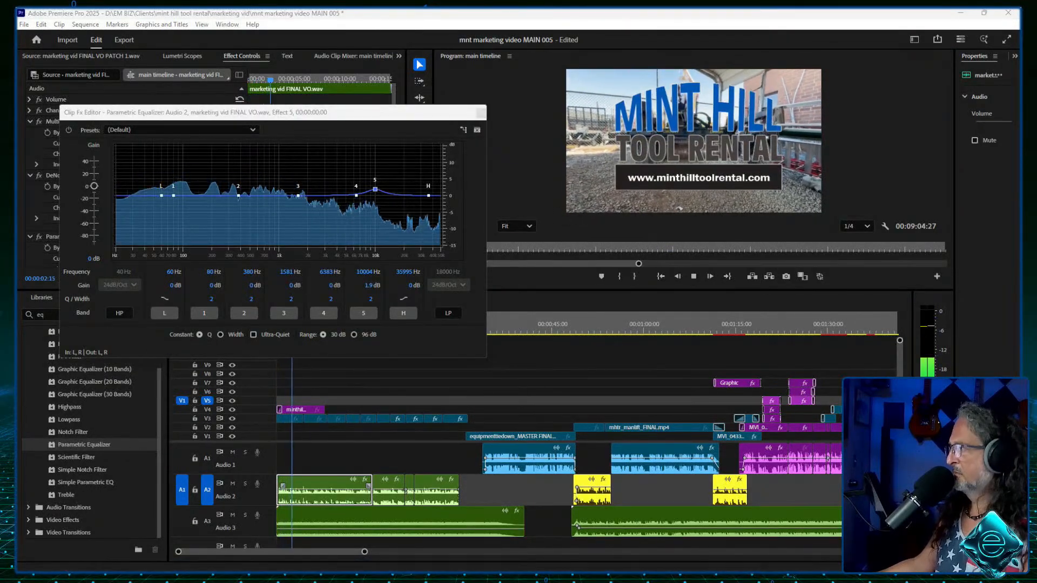
Step: Set the equalizer gains to about -5.8 dB low, 1.6 dB band 3, 2.8 dB band 4, -0.5 dB band 5 and 1.1 dB high, and close it
left_click_drag(428, 196, 408, 172)
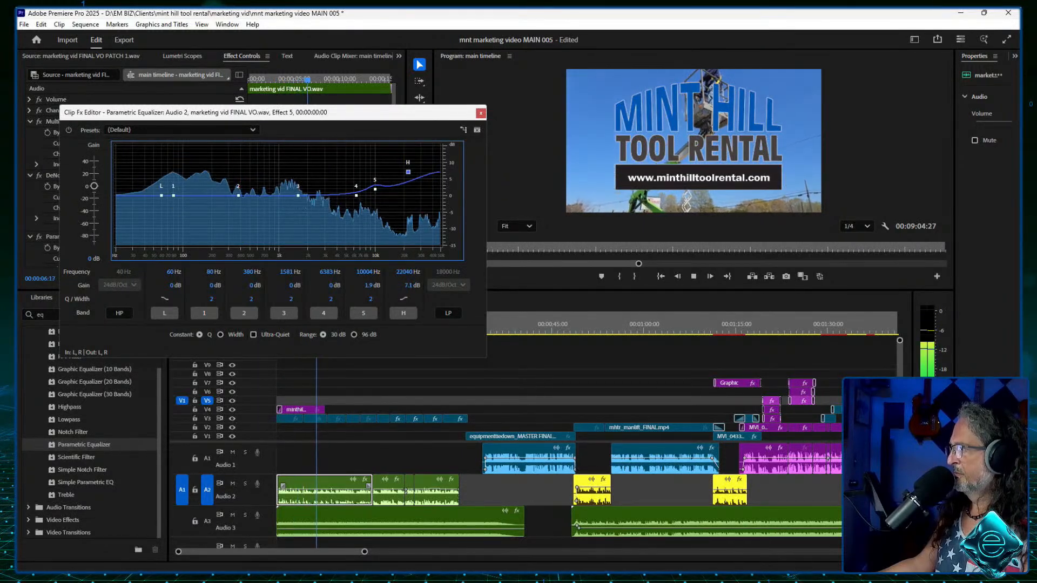
left_click_drag(162, 195, 164, 200)
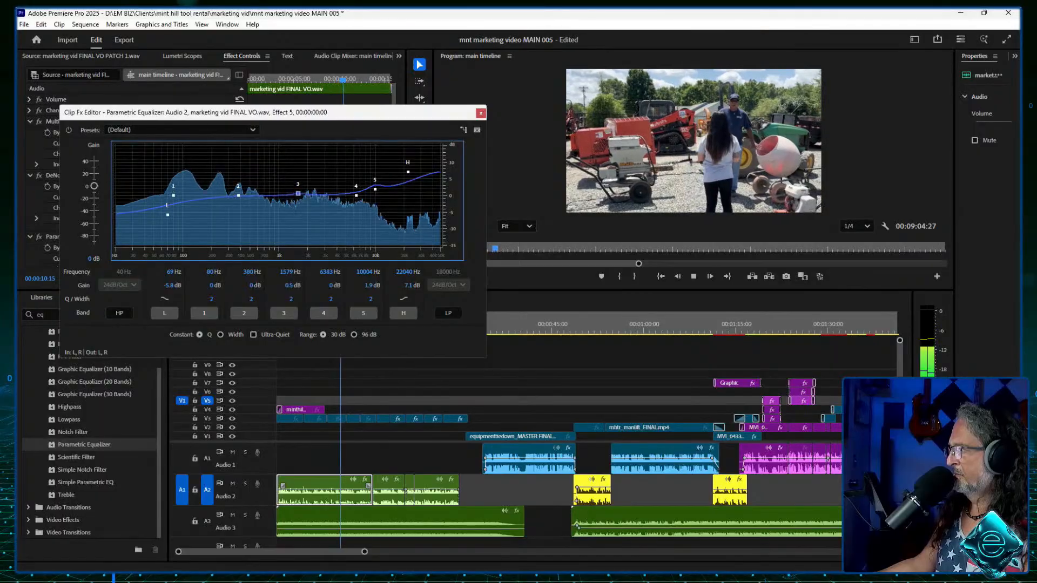
left_click_drag(297, 191, 297, 191)
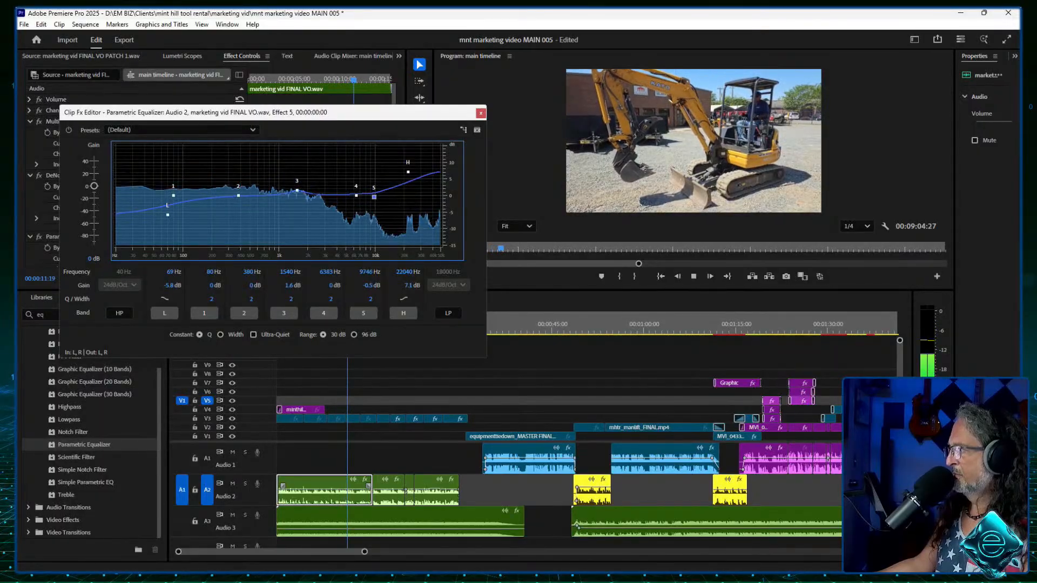
left_click_drag(407, 172, 410, 192)
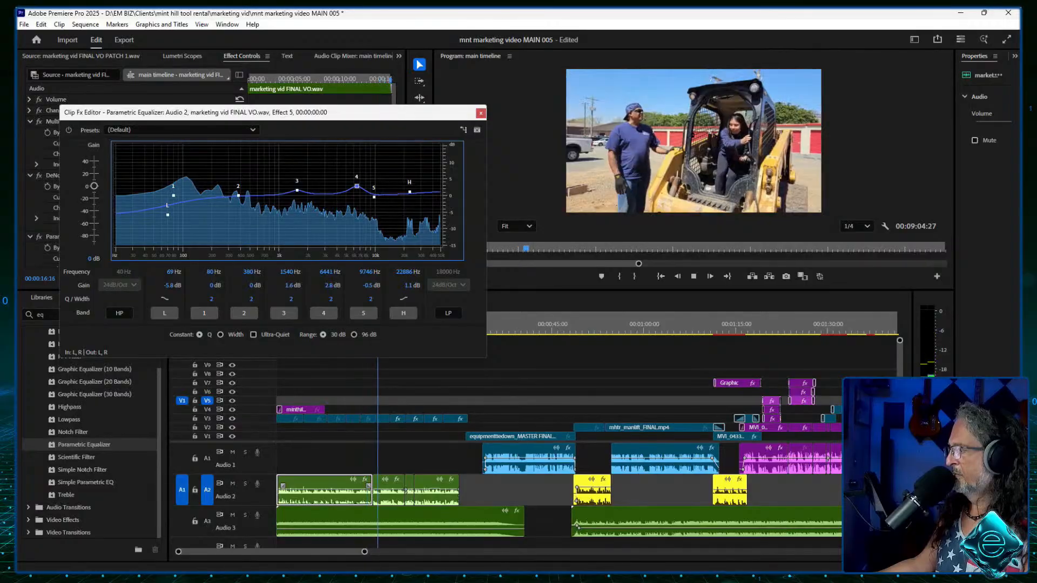
key("ctrl+w")
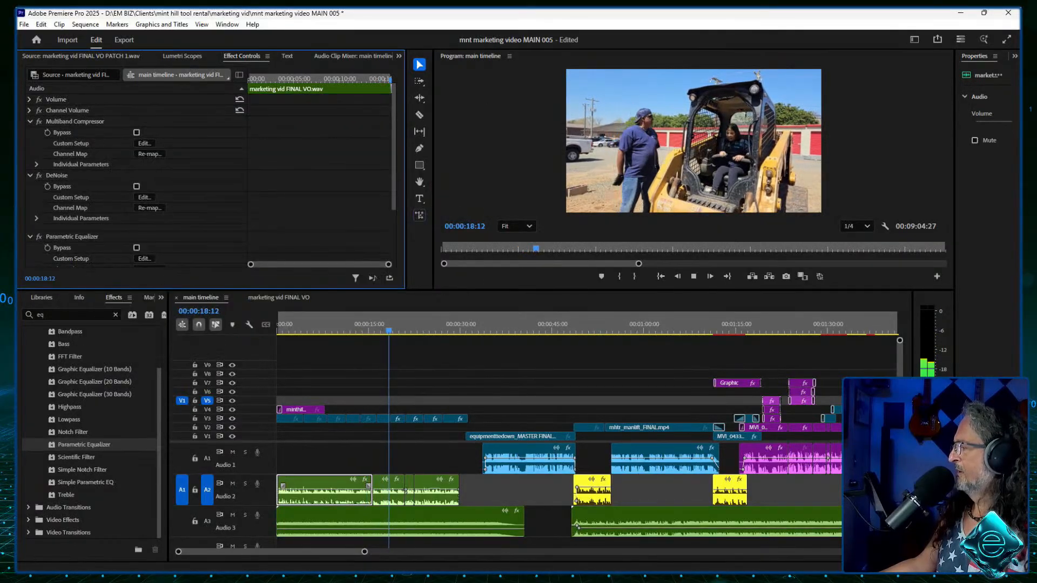
Step: Replay the sequence from the start to listen to the equalized voice-over
key("space")
key("Home")
key("space")
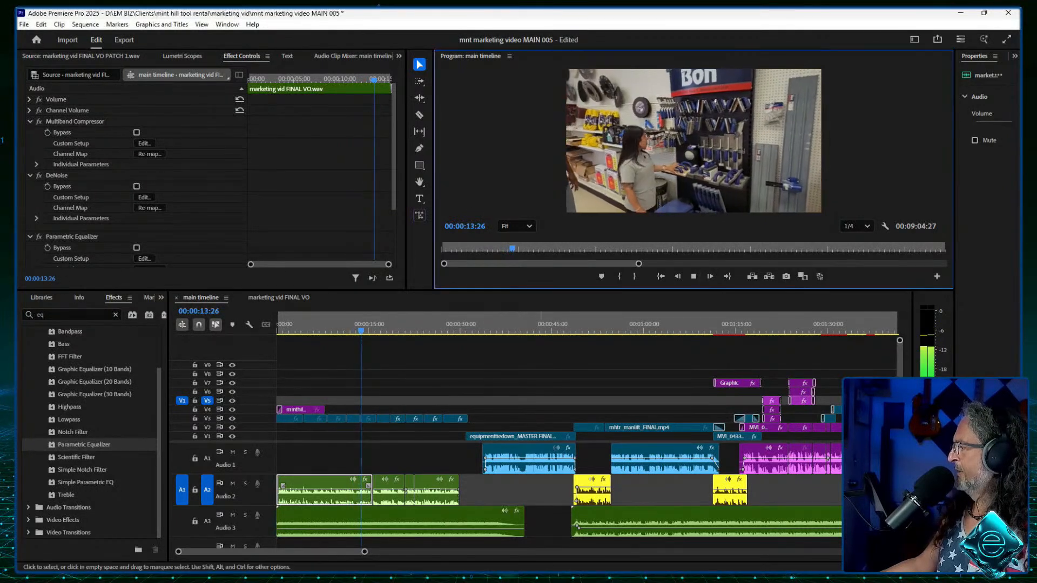
key("space")
Step: Return to the sequence start and copy the first voice-over clip on Audio 2
key("shift+3")
key("Home")
left_click(329, 458)
right_click(325, 491)
left_click(433, 88)
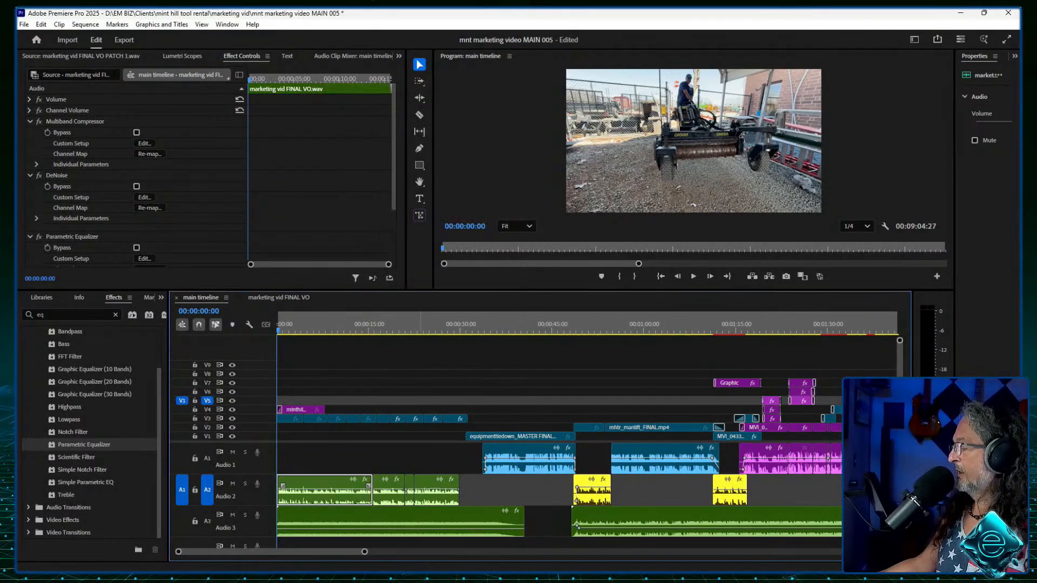
Step: Paste the copied volume, channel volume, Multiband Compressor, DeNoise and Parametric Equalizer onto the remaining opening voice-over clips on Audio 2
left_click(379, 324)
left_click_drag(390, 462, 454, 488)
right_click(432, 488)
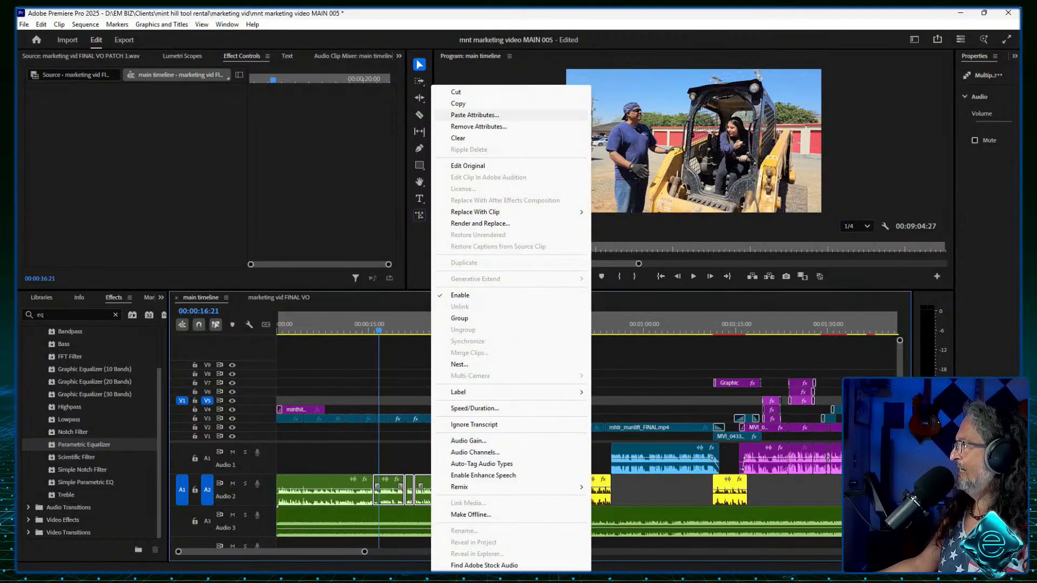
left_click(474, 115)
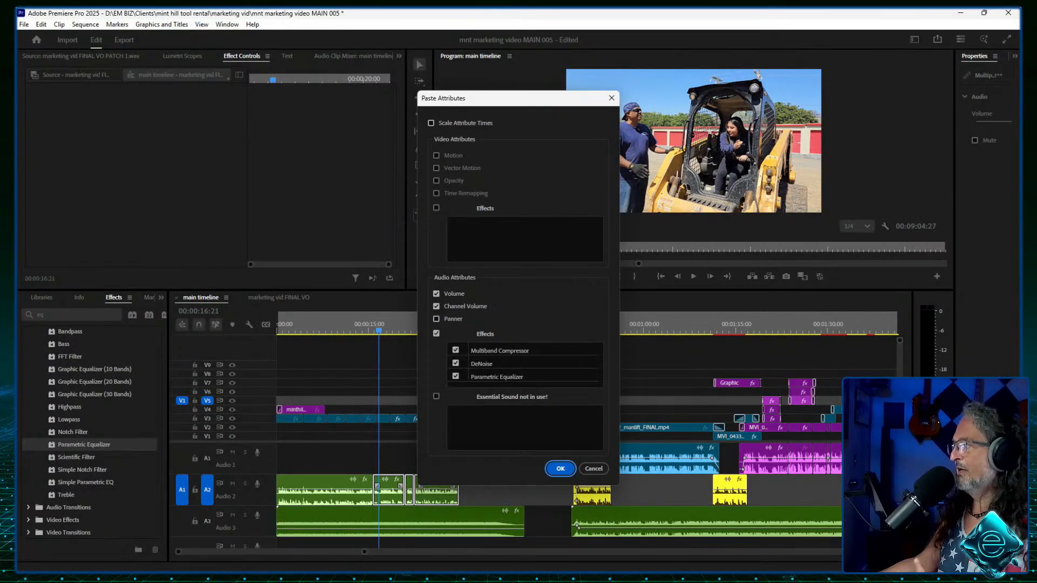
left_click_drag(524, 101, 352, 19)
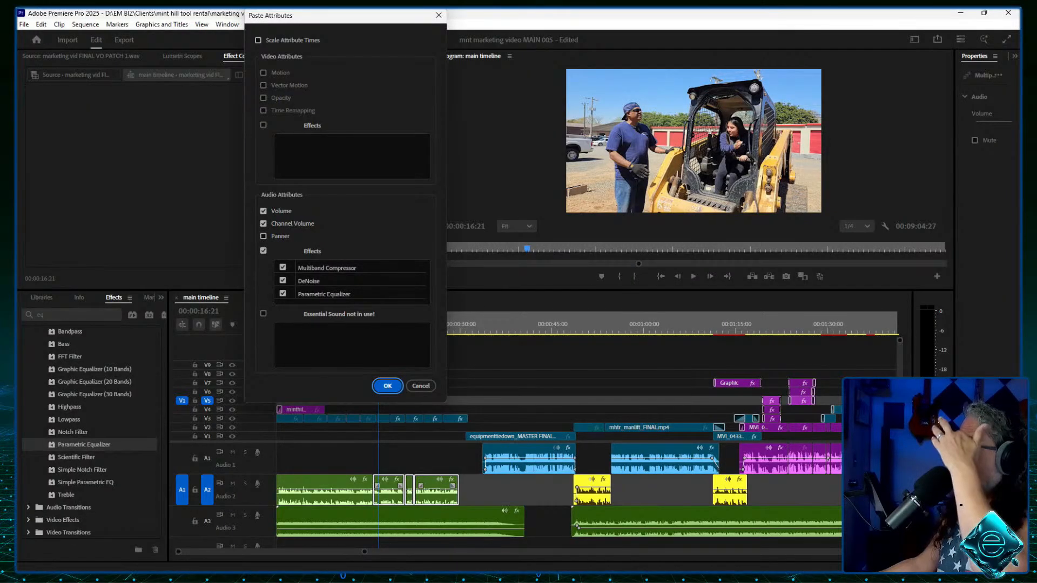
left_click(387, 386)
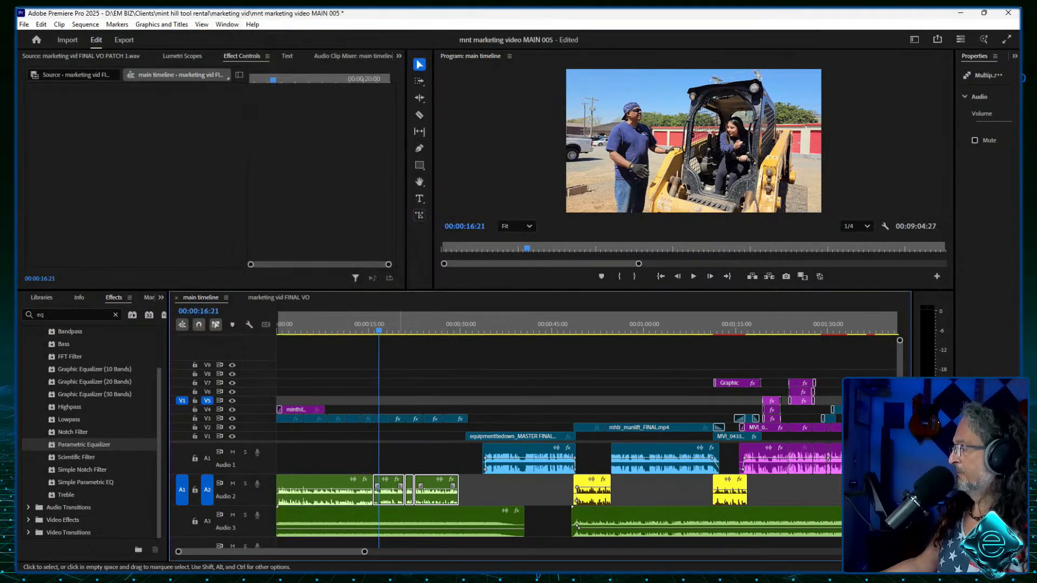
Step: Play the main timeline from the start and around 00:00:49, and delete the first yellow voice-over clip on Audio 2
left_click_drag(380, 327, 287, 328)
key("Home")
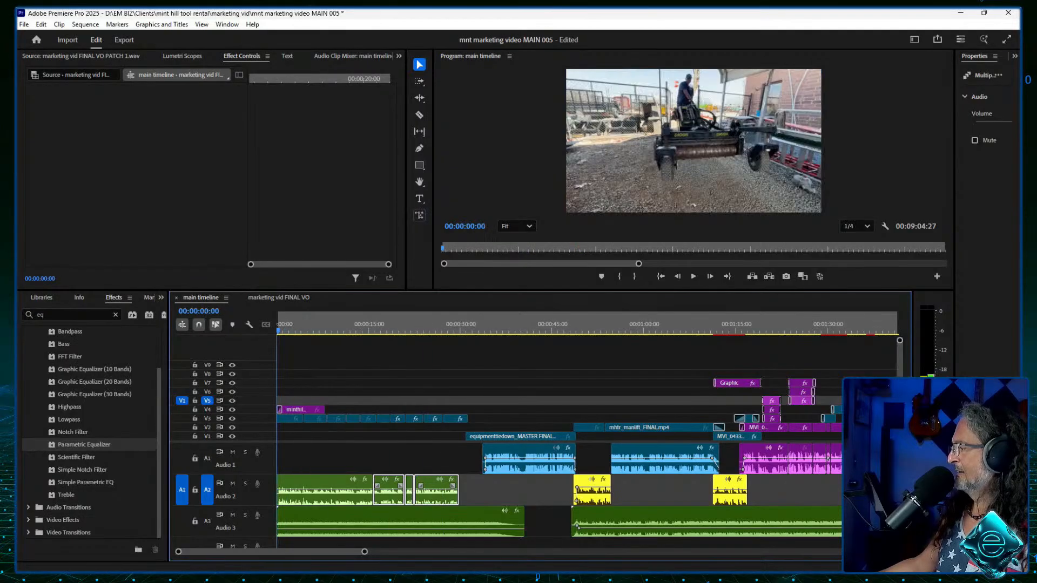
left_click_drag(400, 327, 576, 327)
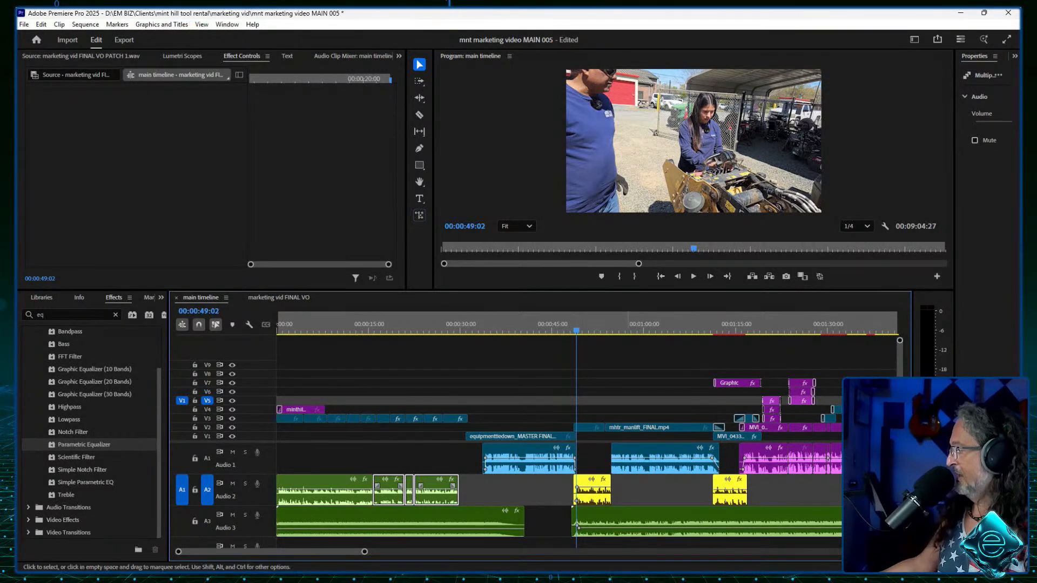
key("space")
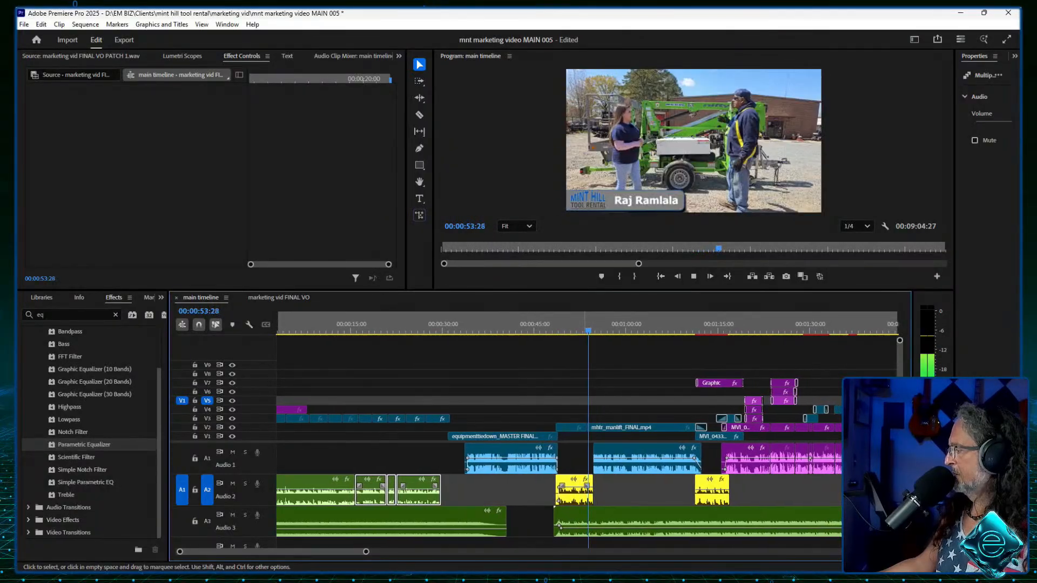
key("space")
left_click(572, 492)
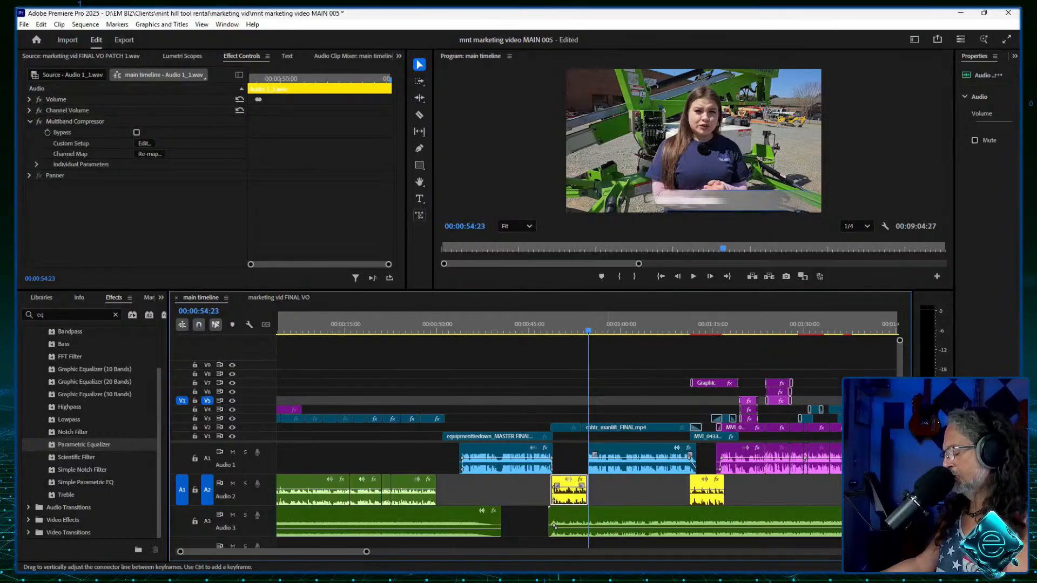
key("Delete")
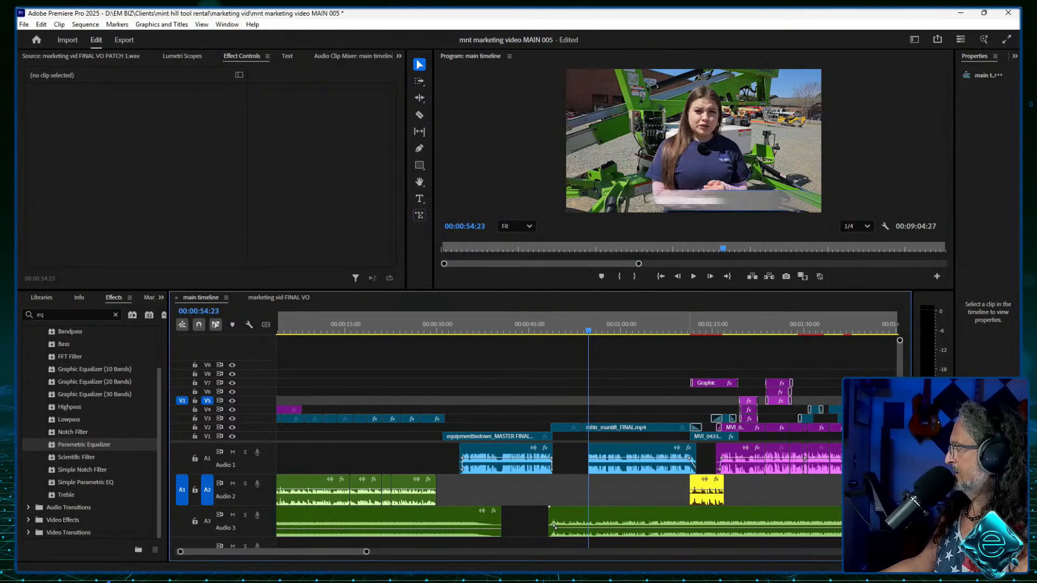
Step: Play the passage from about 00:01:11 and delete the second yellow voice-over clip on Audio 2
key("Down")
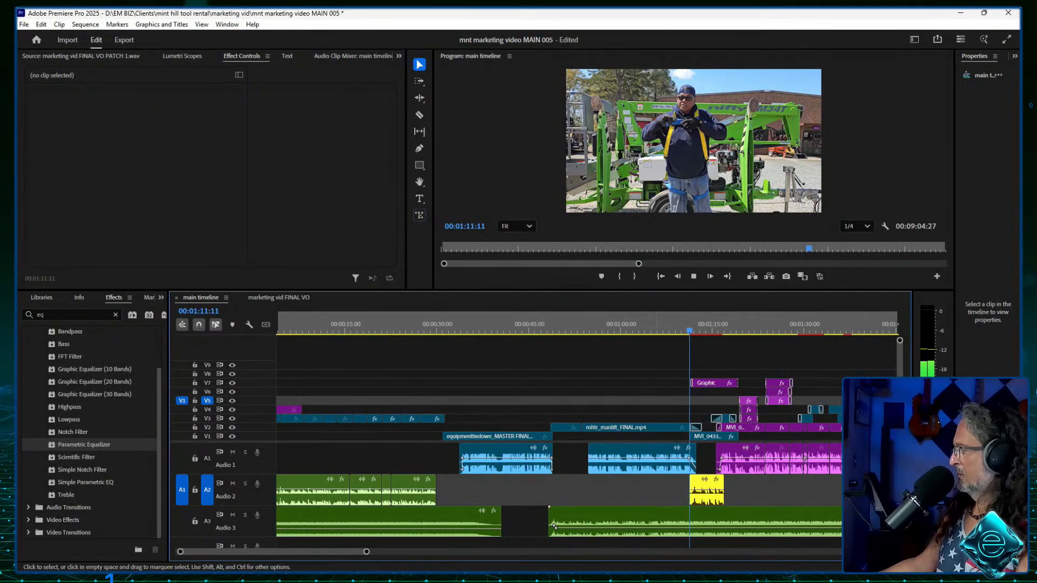
key("space")
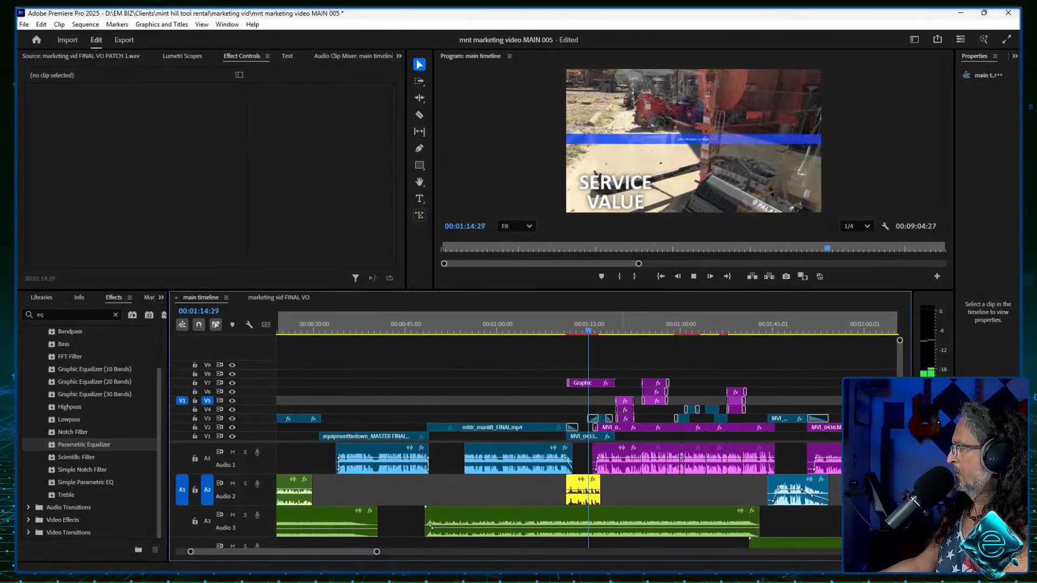
key("space")
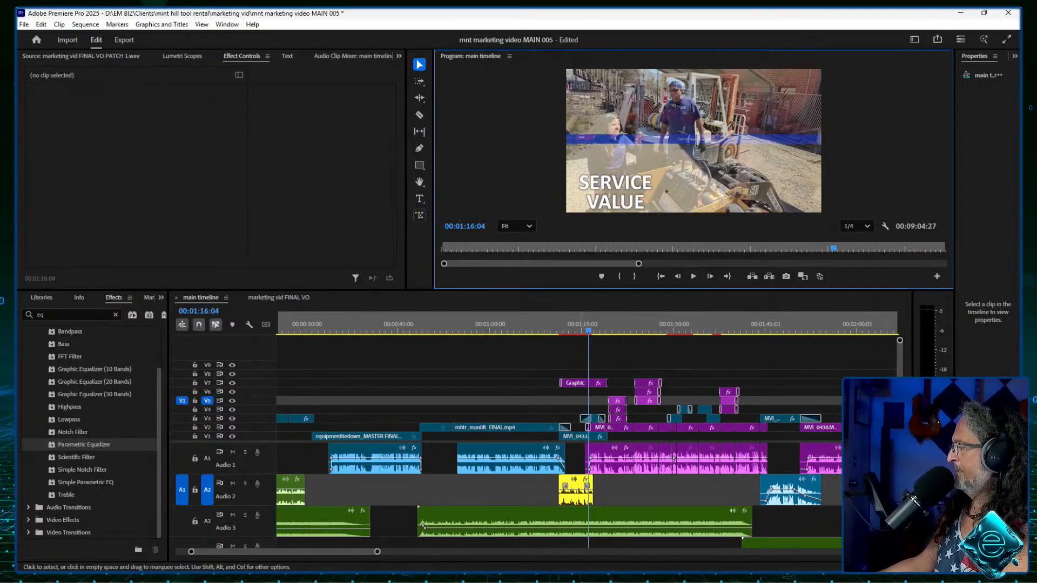
left_click(581, 492)
key("Delete")
Step: Switch to the marketing vid FINAL VO sequence and give the selected, already used voice-over clips the Rose label
left_click(278, 298)
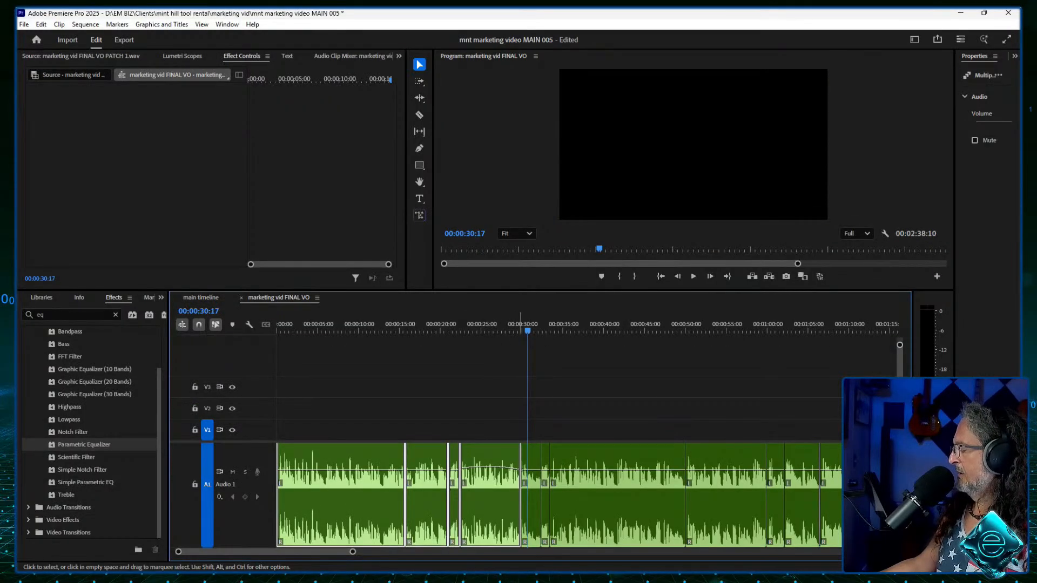
right_click(488, 470)
mouse_move(518, 392)
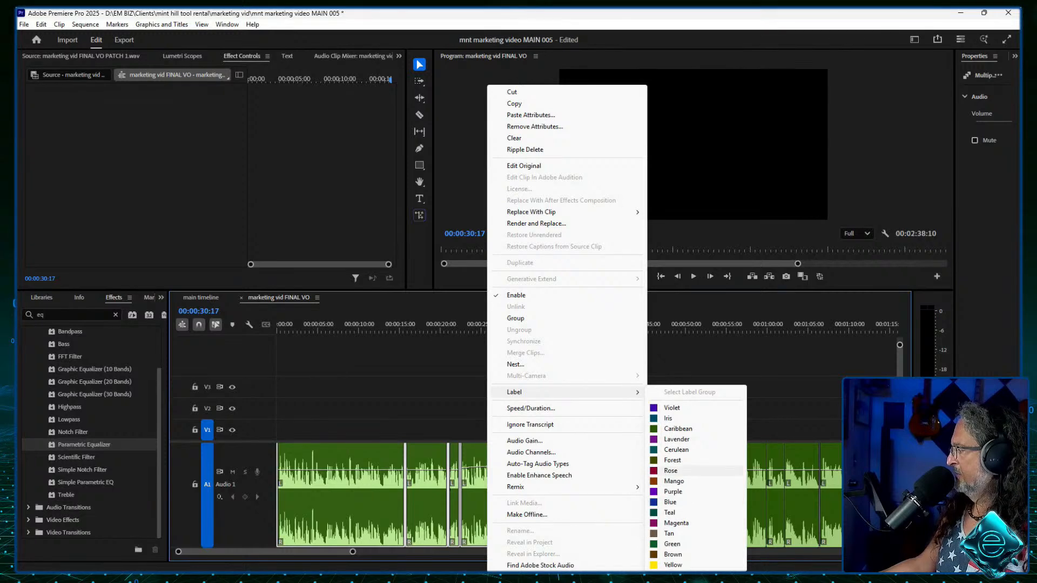
left_click(670, 470)
Step: Play the voice-over from about 00:00:29 to the end of the next passage and split the clip at 00:00:41:14
left_click_drag(521, 331, 509, 330)
key("space")
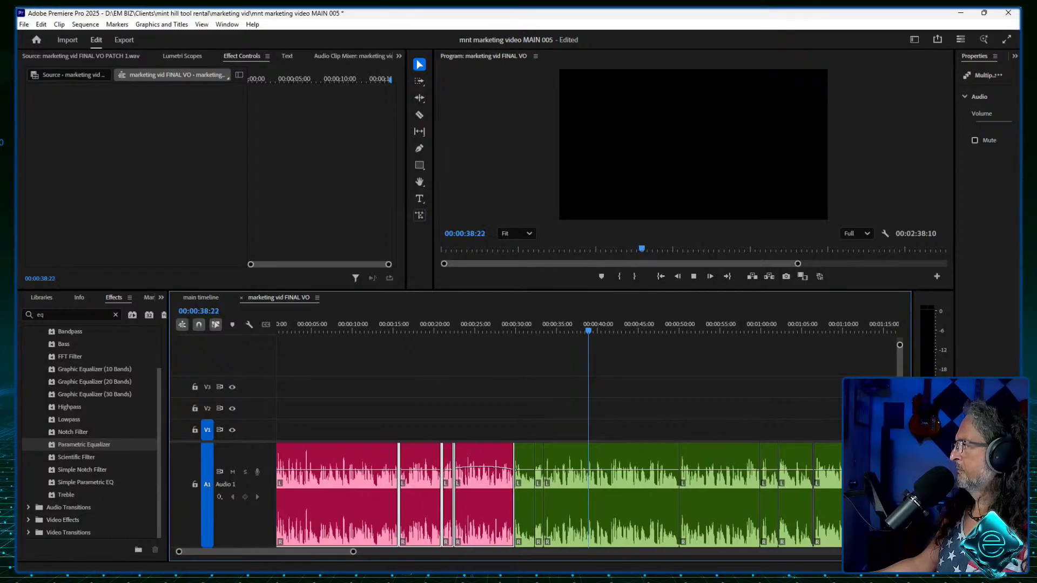
key("c")
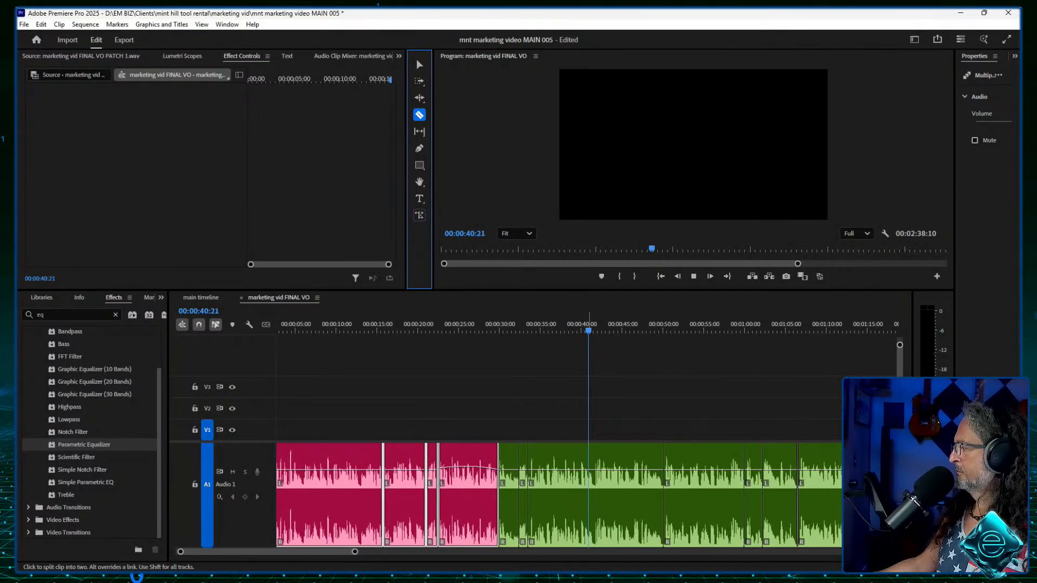
key("space")
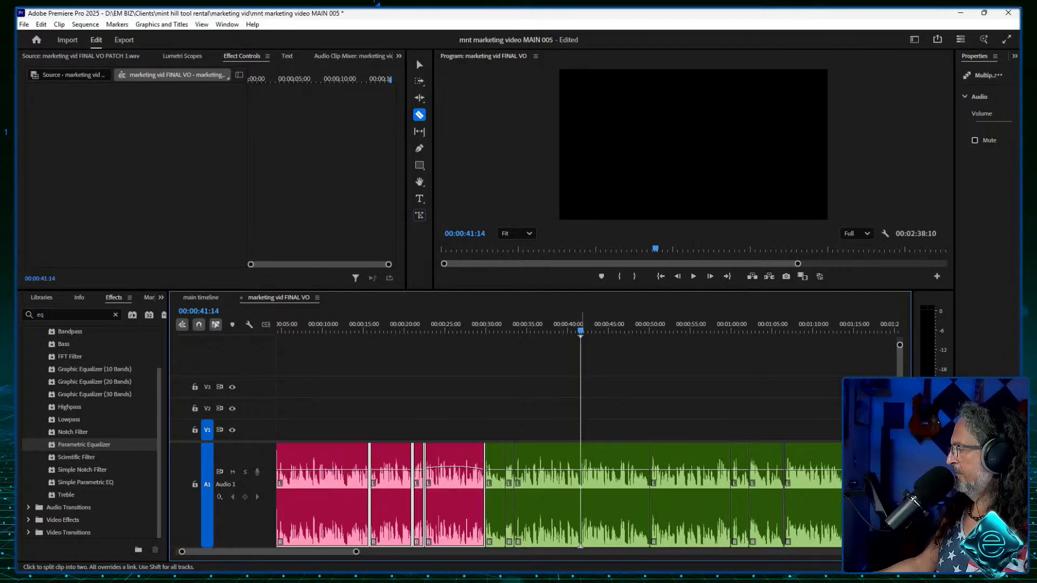
Step: Select and copy the three voice-over clips between the Rose-labelled section and the cut at 00:00:41:14
left_click(420, 64)
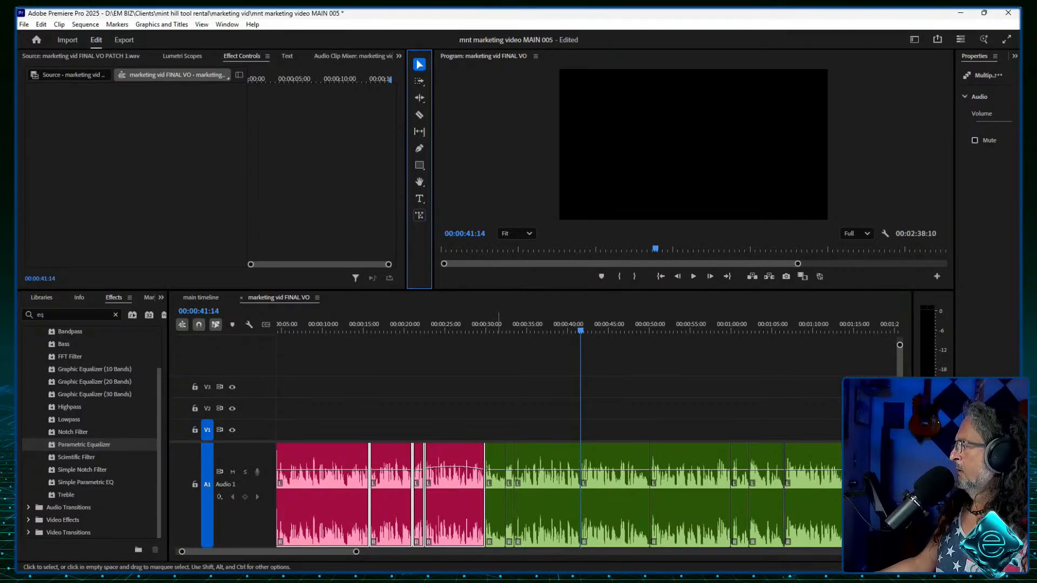
left_click(559, 429)
left_click_drag(498, 508, 498, 507)
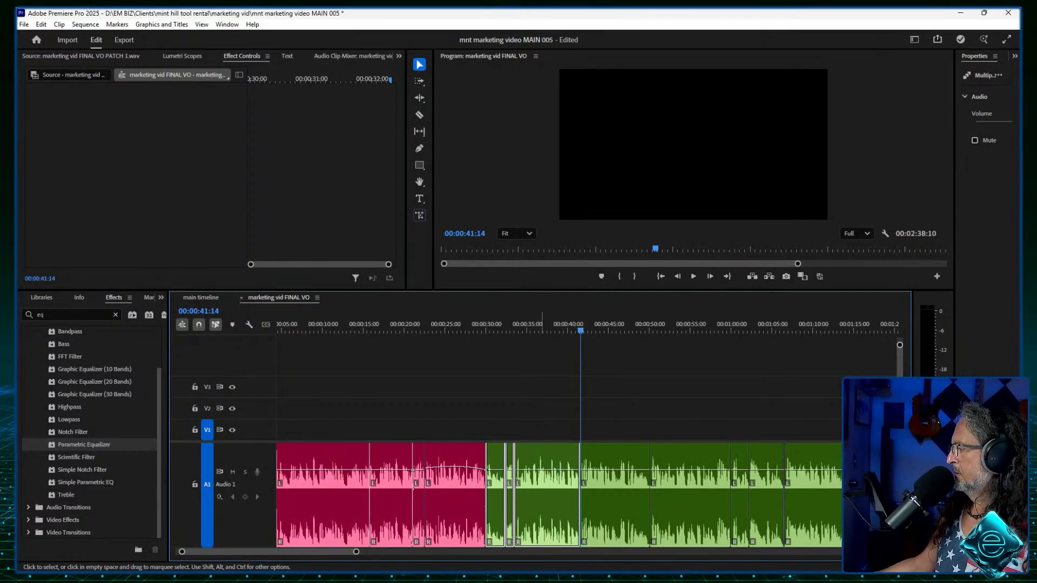
right_click(541, 475)
left_click(568, 104)
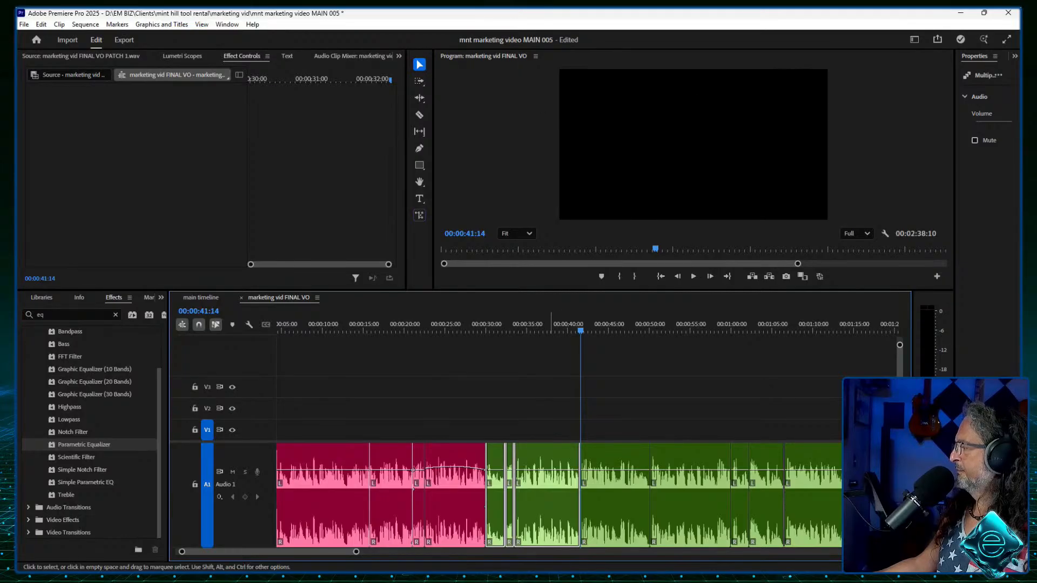
Step: Give the three copied voice-over clips the Rose label to mark them as used
right_click(548, 486)
mouse_move(578, 392)
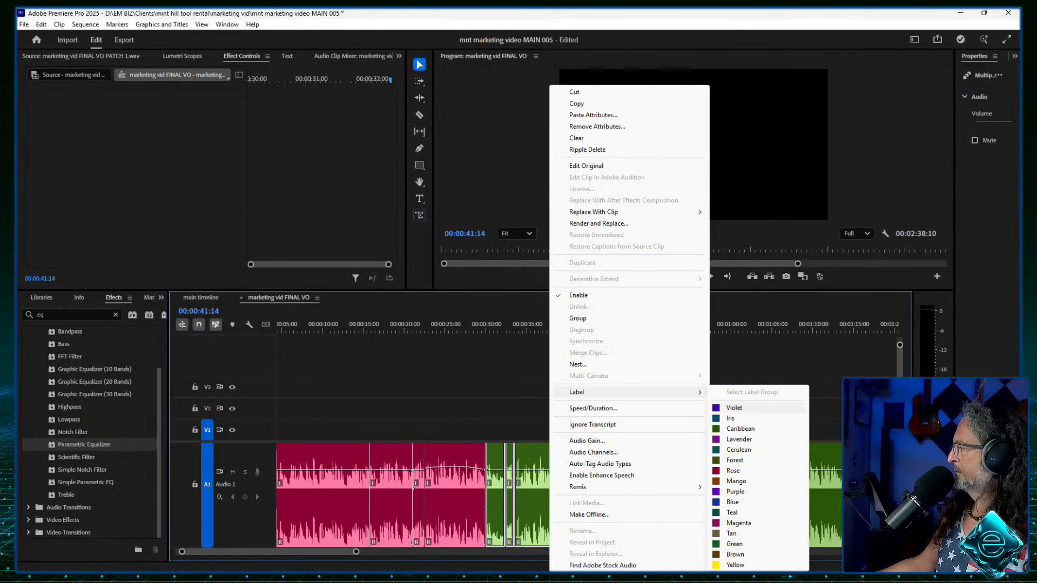
left_click(733, 470)
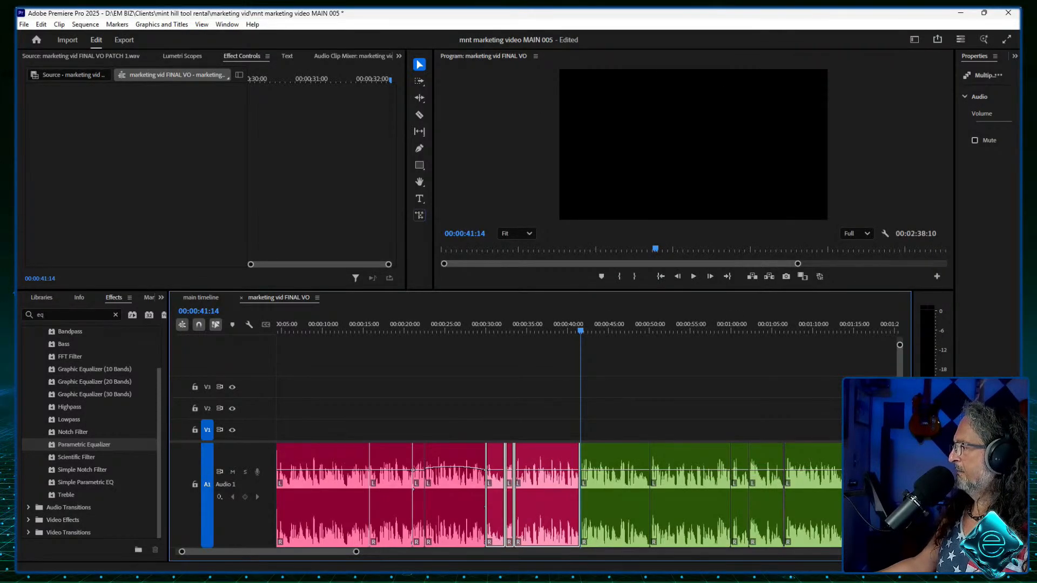
Step: Return to the main timeline and paste the copied voice-over clips on Audio 2 at 00:00:47:00
key("shift+3")
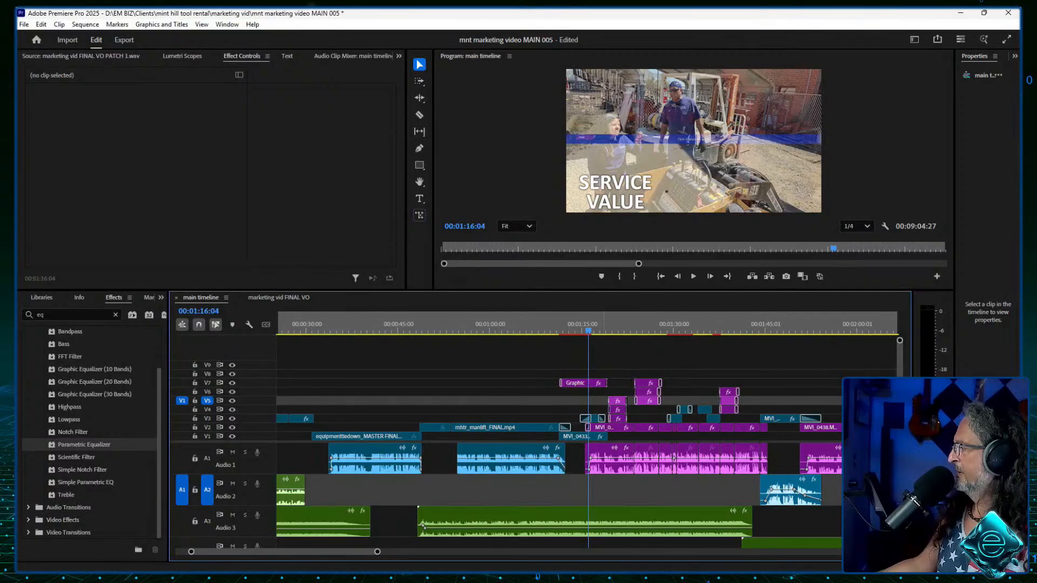
left_click_drag(598, 324, 377, 327)
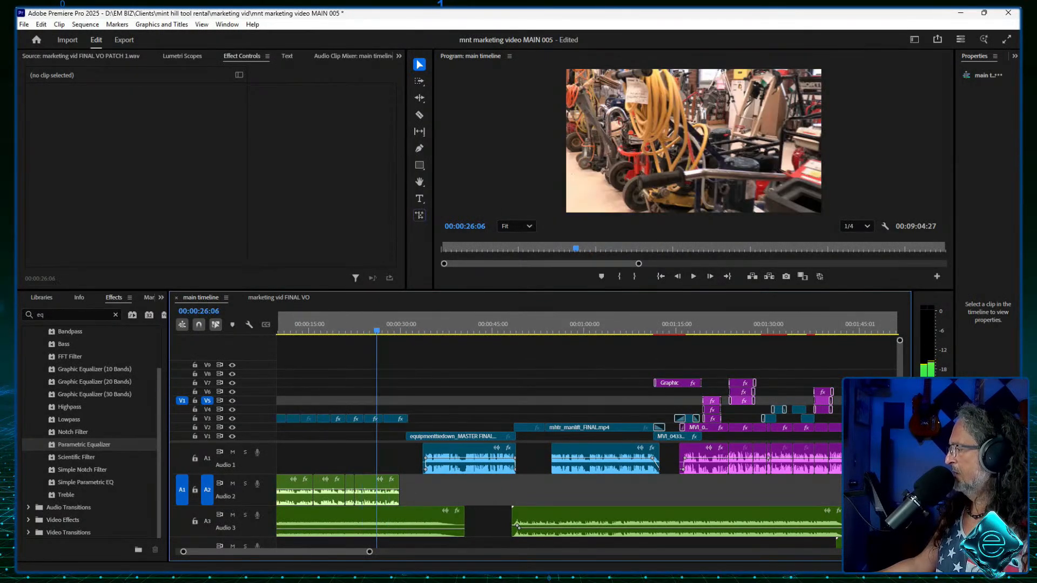
scroll(559, 435, "up", 2)
left_click_drag(468, 327, 564, 327)
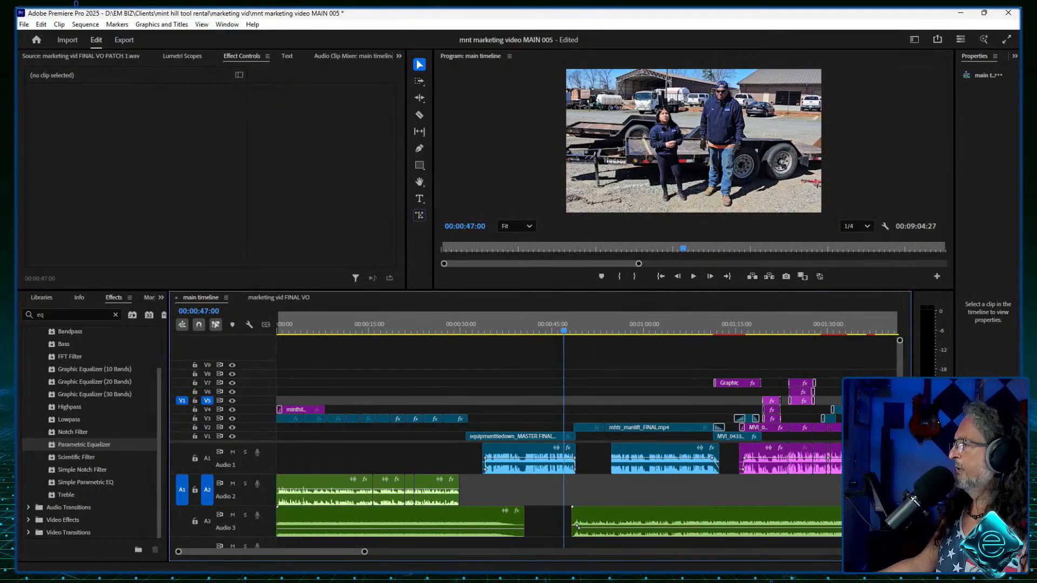
left_click(41, 24)
left_click(59, 87)
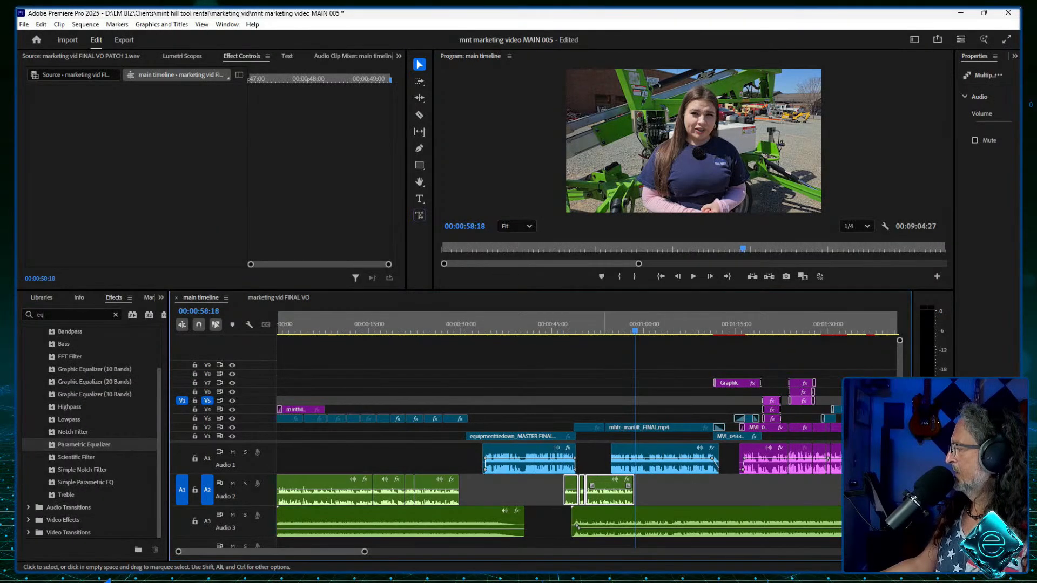
Step: Shift the pasted voice-over clips slightly later to start with the second music clip on Audio 3, and play the passage
left_click_drag(594, 489, 606, 491)
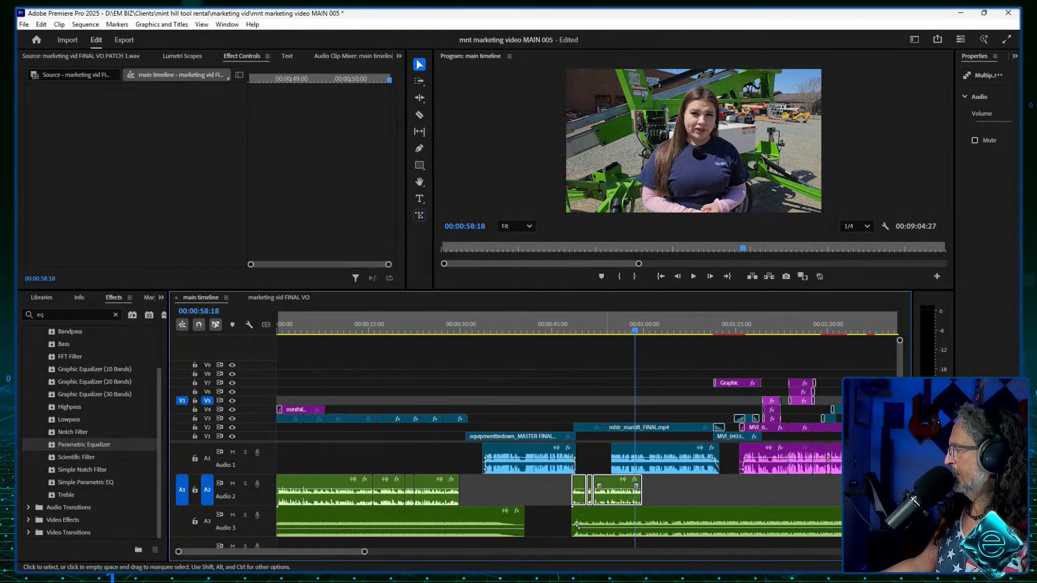
left_click_drag(569, 325, 572, 325)
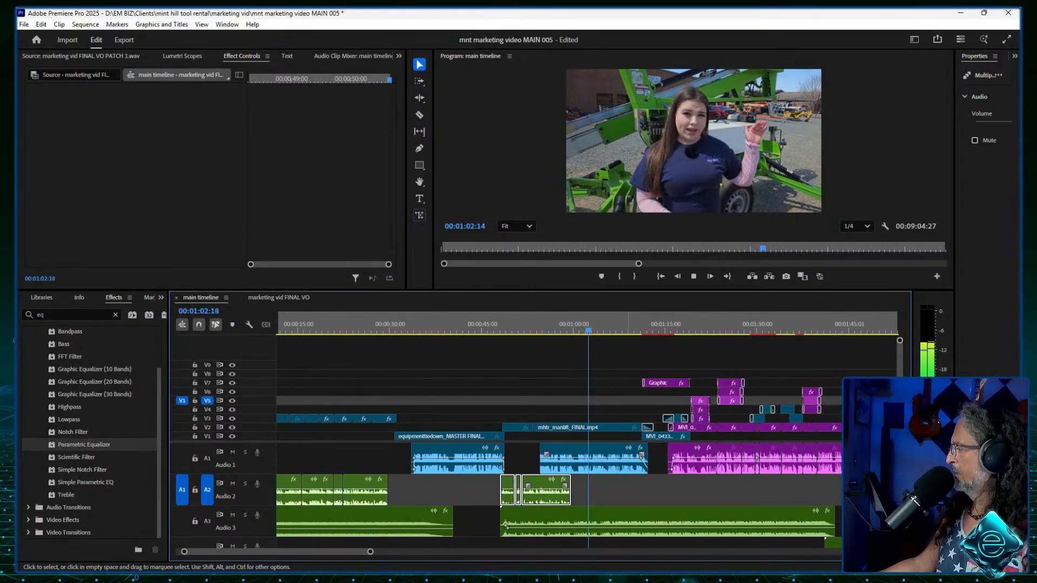
left_click(628, 490)
left_click_drag(507, 326, 524, 326)
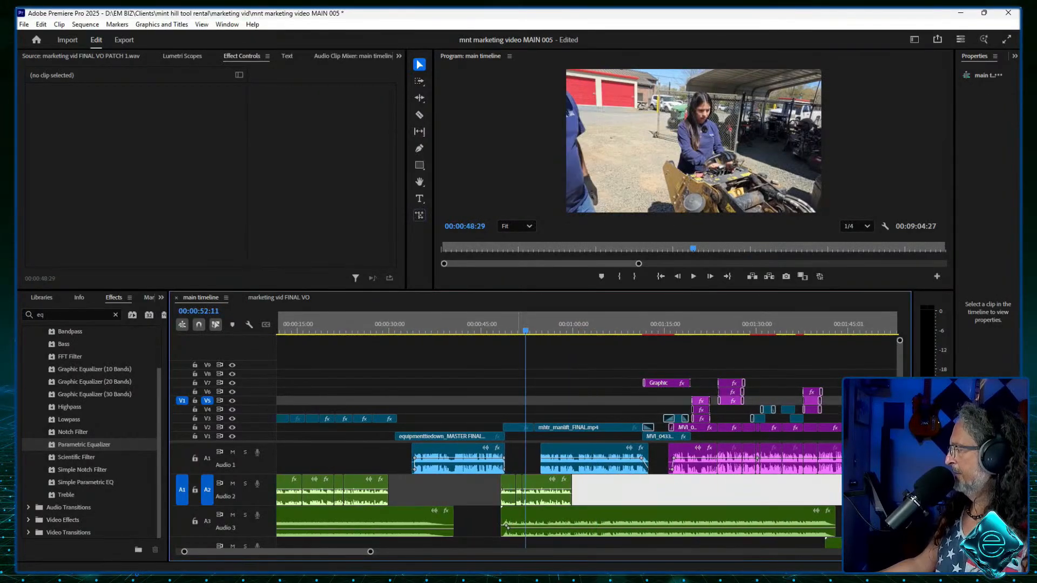
left_click(602, 354)
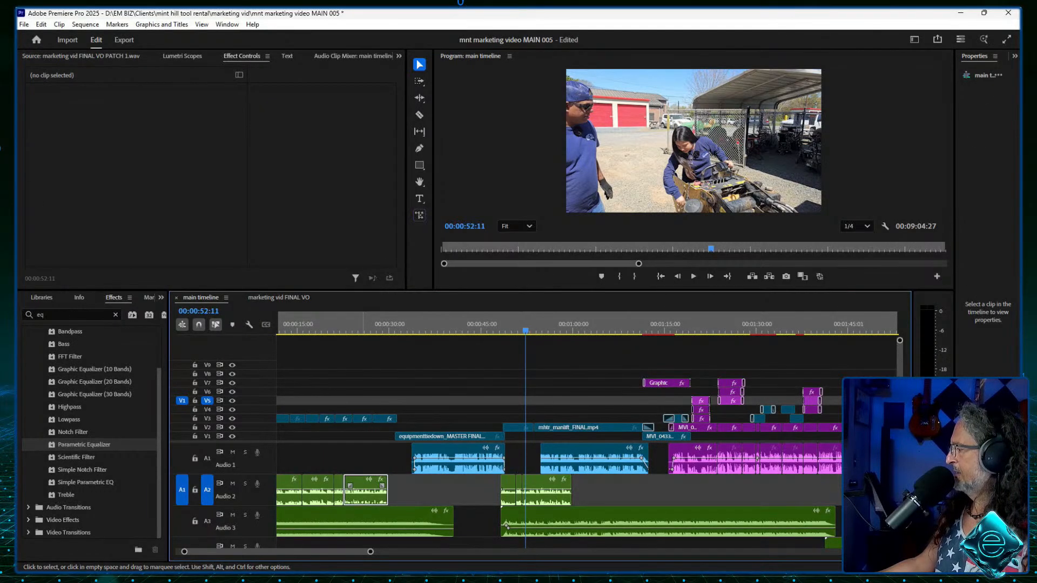
Step: Copy the last opening voice-over clip's attributes and paste its volume, channel volume and three audio effects onto the newly placed clips
right_click(362, 490)
left_click(410, 87)
left_click_drag(629, 489, 502, 490)
right_click(546, 491)
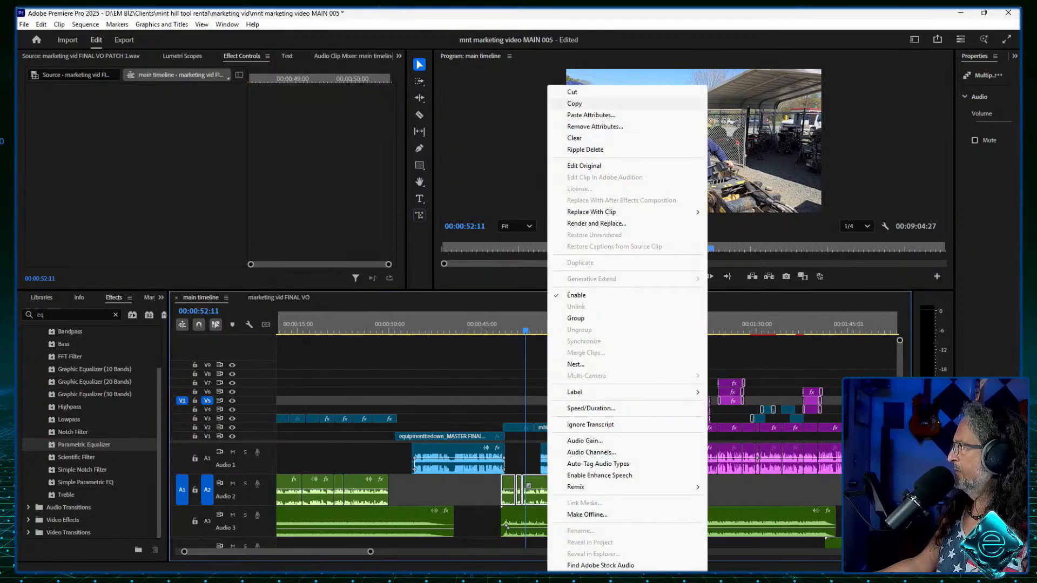
left_click(591, 115)
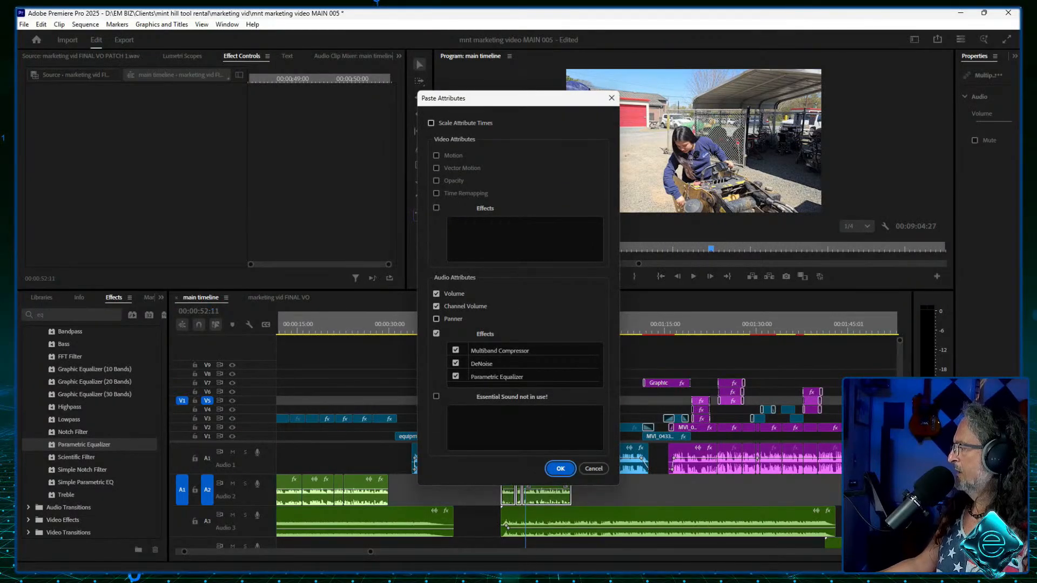
key("Return")
Step: Play the manlift interview after the pasted voice-over and split its video and audio at about 00:01:00:19 and at 00:01:05:16
left_click_drag(525, 327, 502, 327)
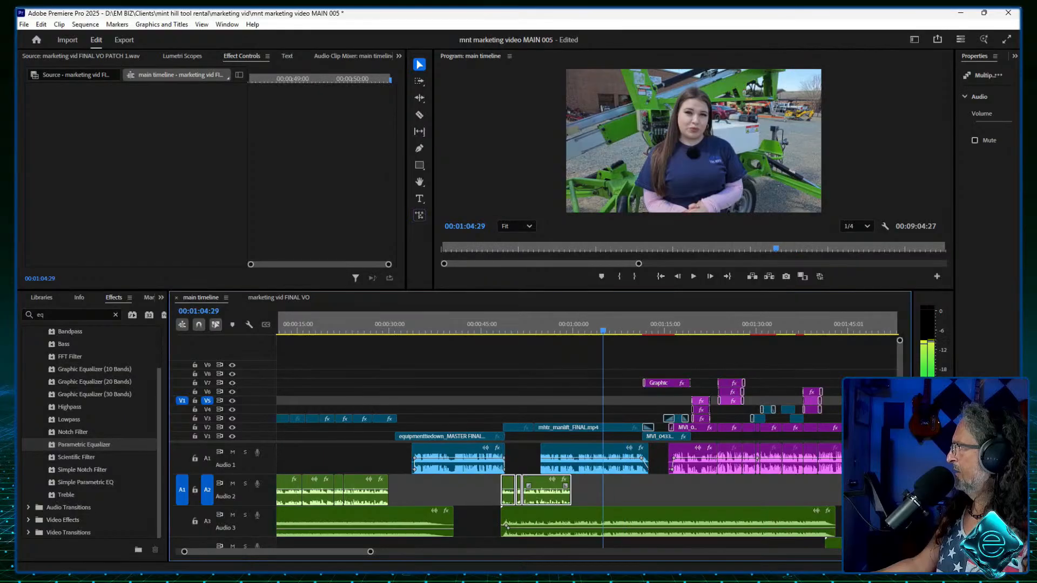
left_click_drag(579, 329, 571, 330)
key("space")
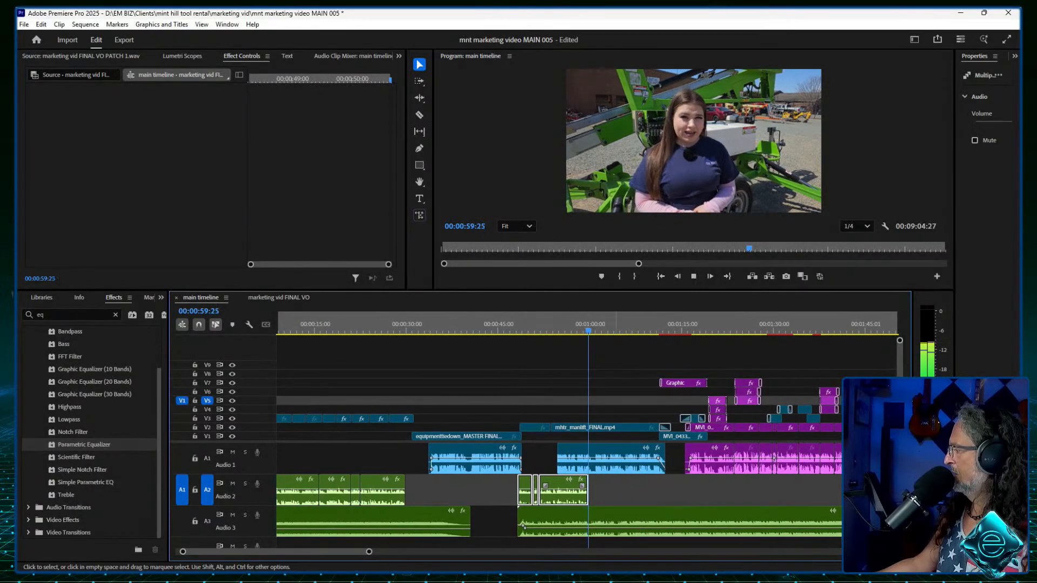
key("space")
key("c")
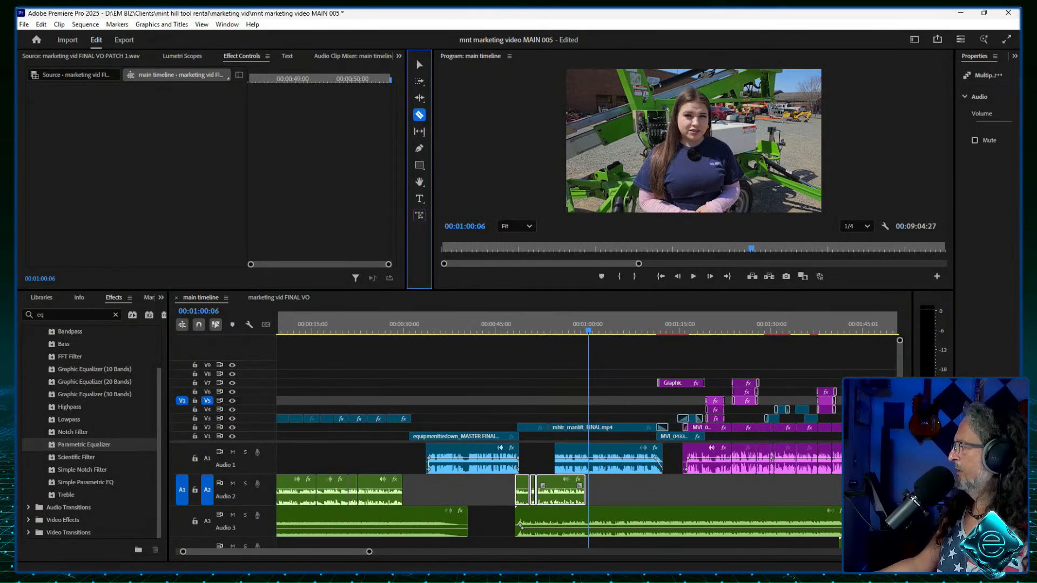
key("space")
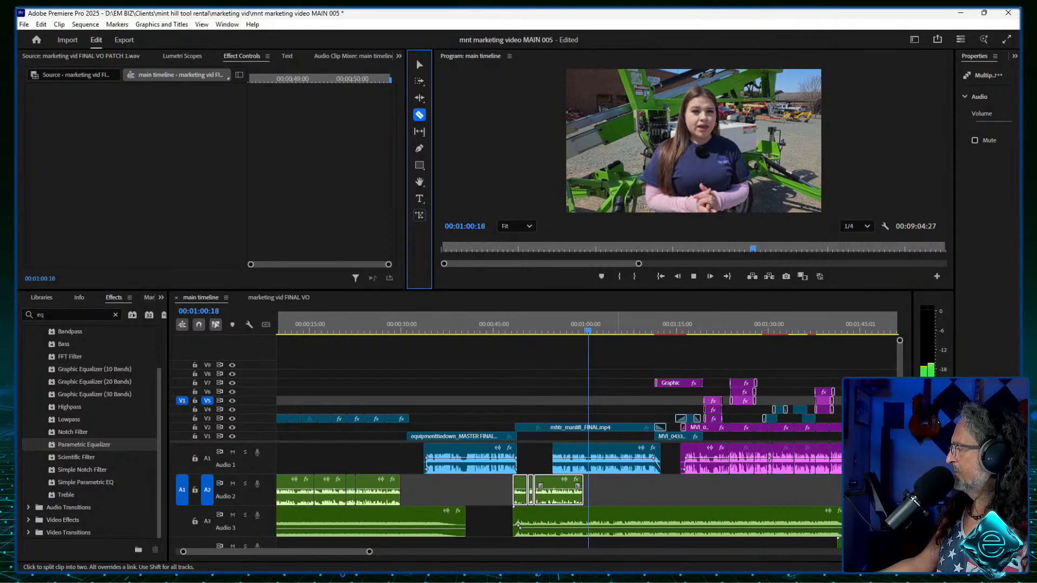
key("space")
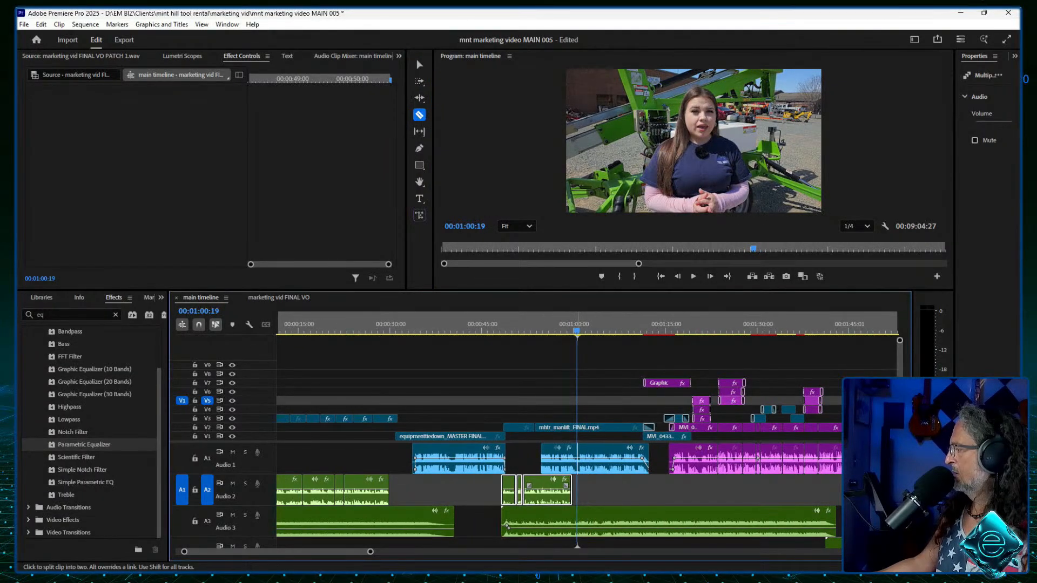
key("space")
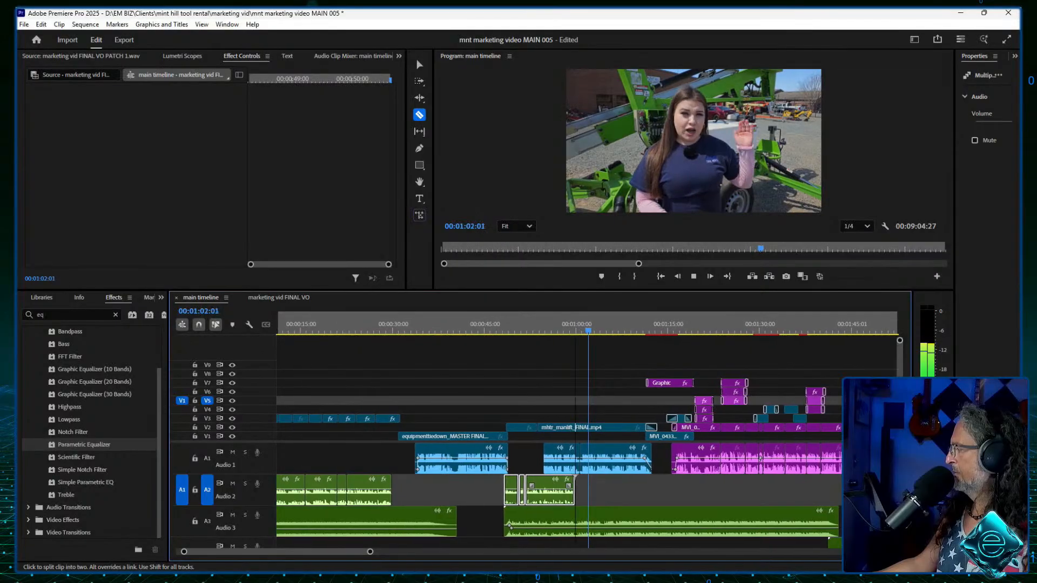
key("space")
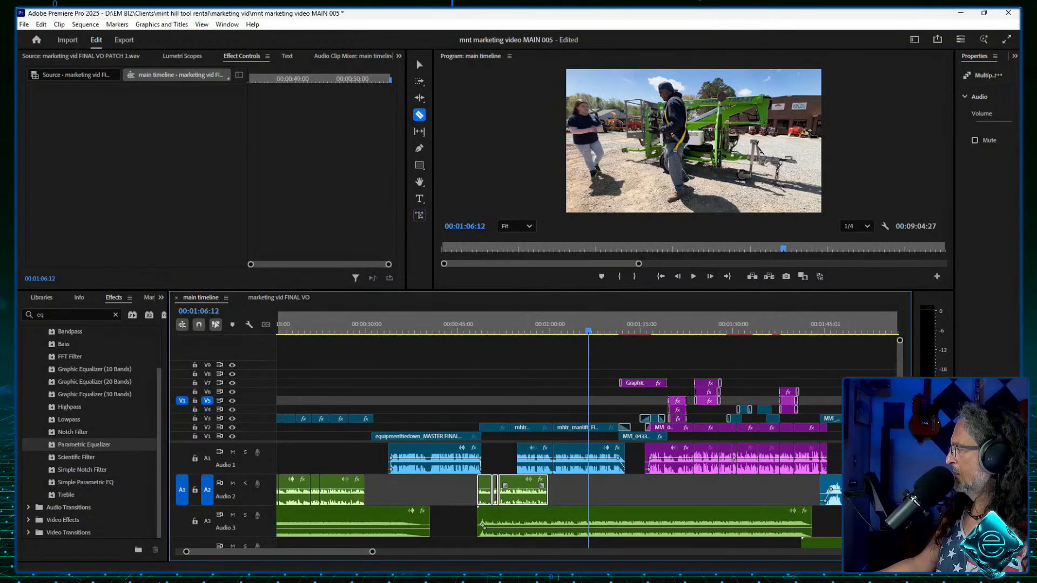
key("space")
key("space")
key("space")
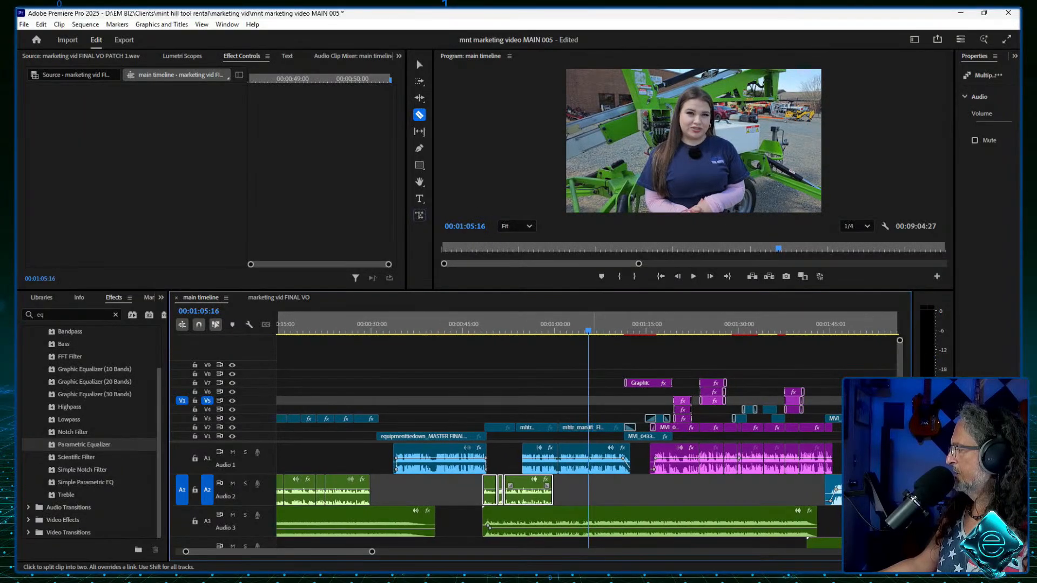
Step: Delete the cut-out middle section of the manlift interview from V2 and Audio 1, leaving the gap open
right_click(574, 427)
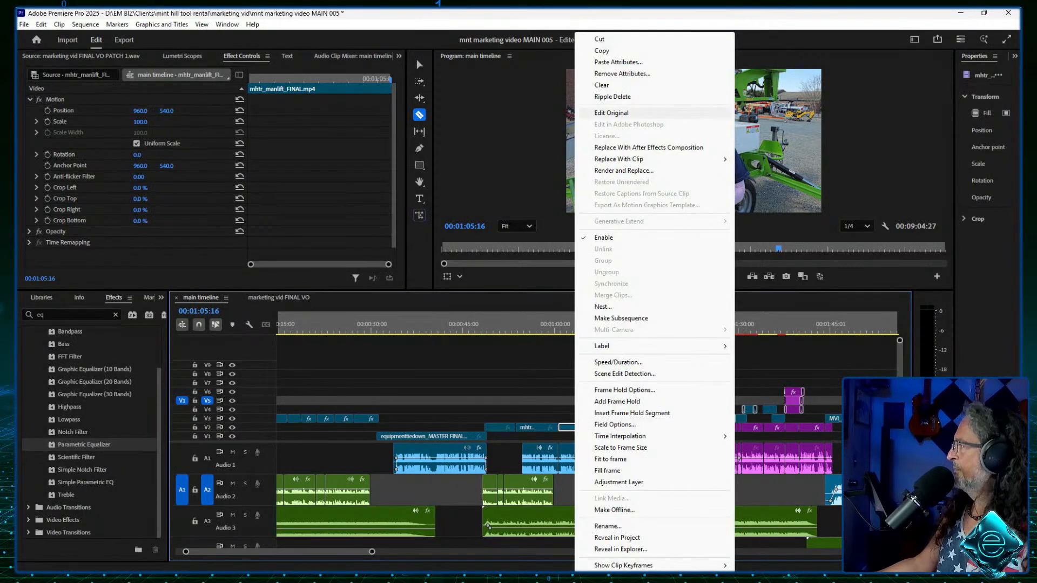
left_click(601, 84)
right_click(579, 458)
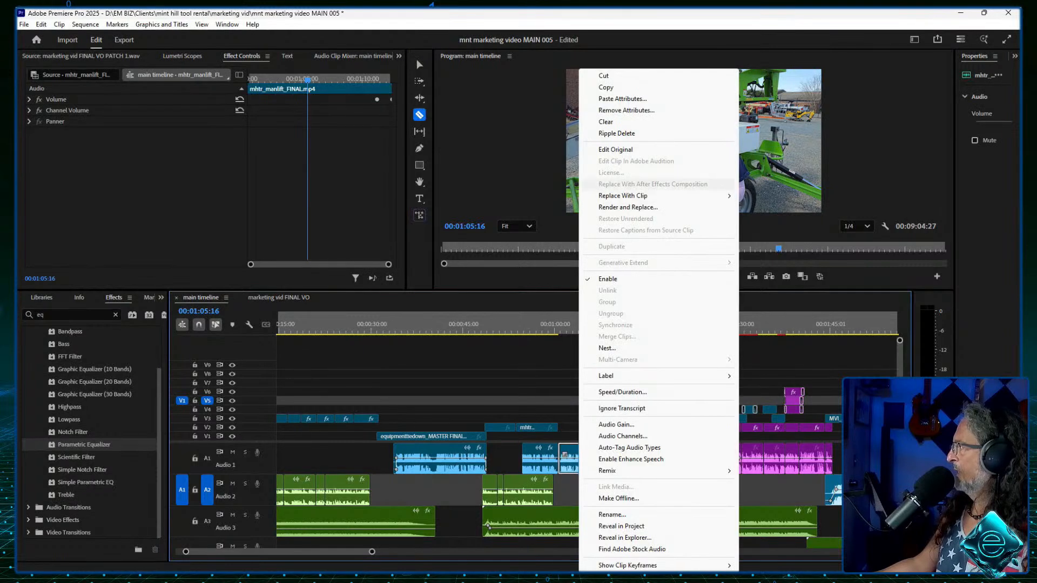
left_click(606, 121)
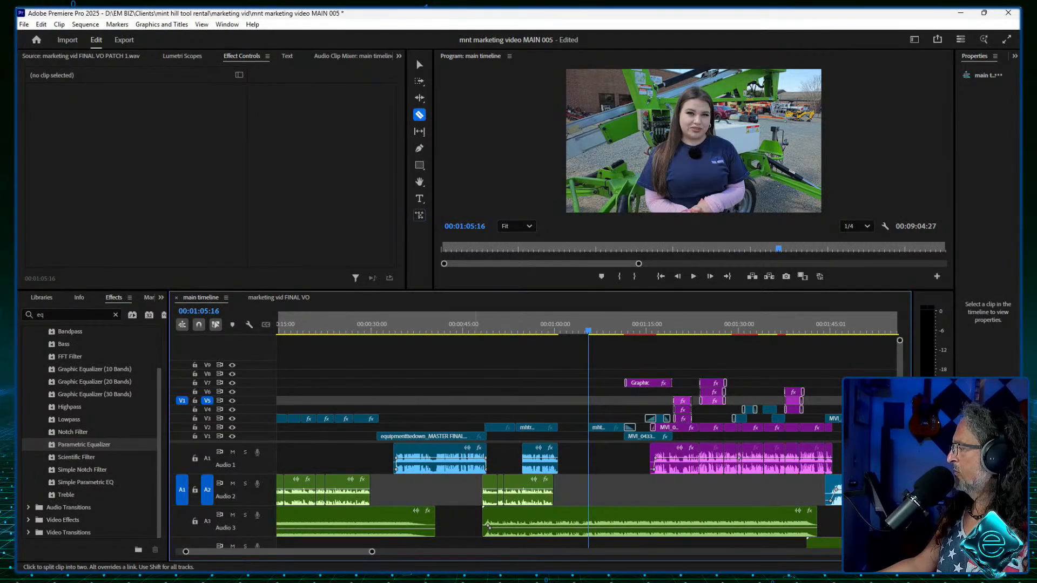
Step: Move the first manlift interview clip and its audio later to close the gap before the remaining manlift footage on V2
key("=")
key("=")
key("=")
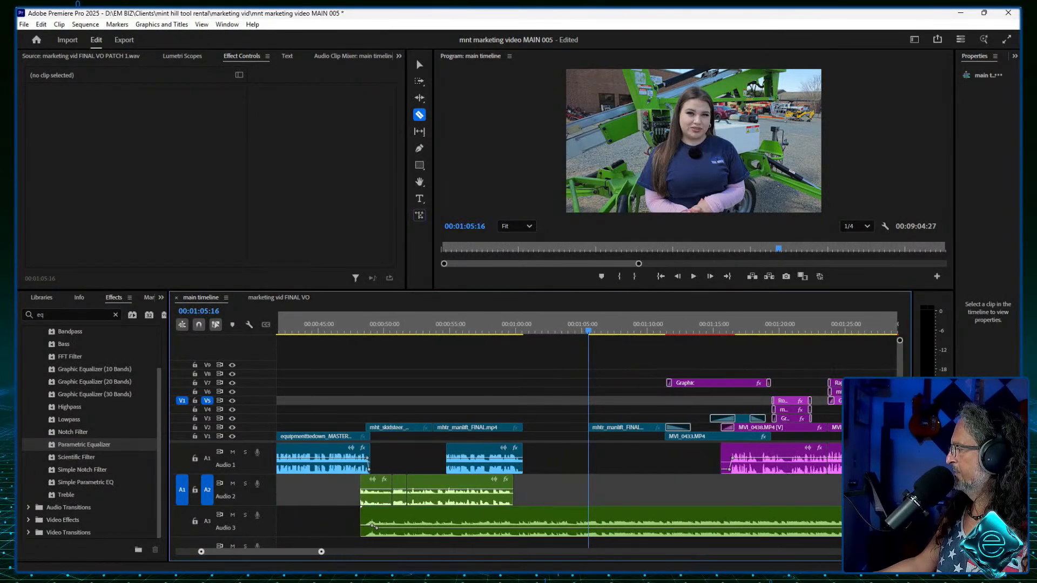
left_click(418, 63)
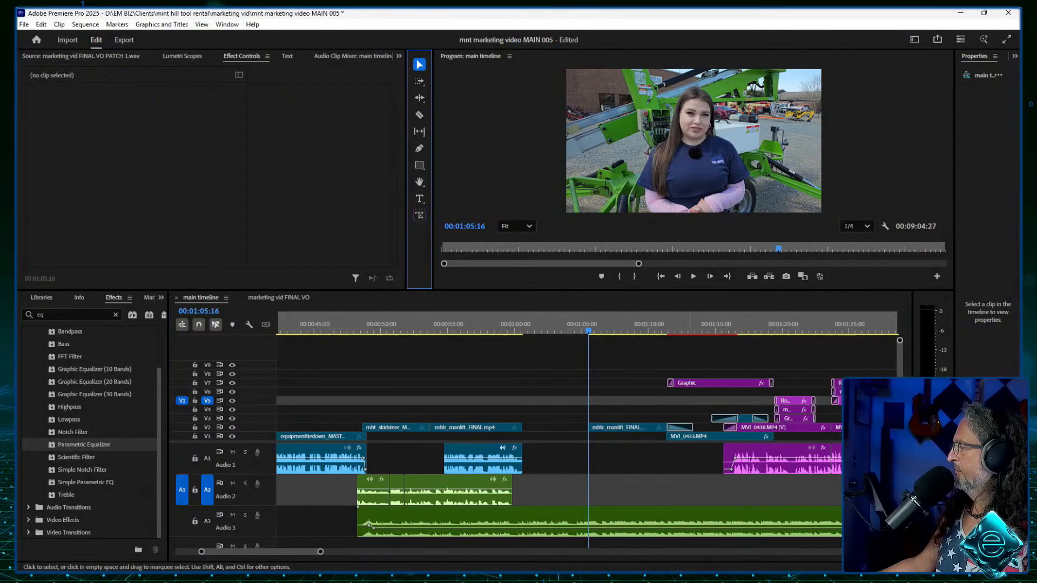
left_click(555, 382)
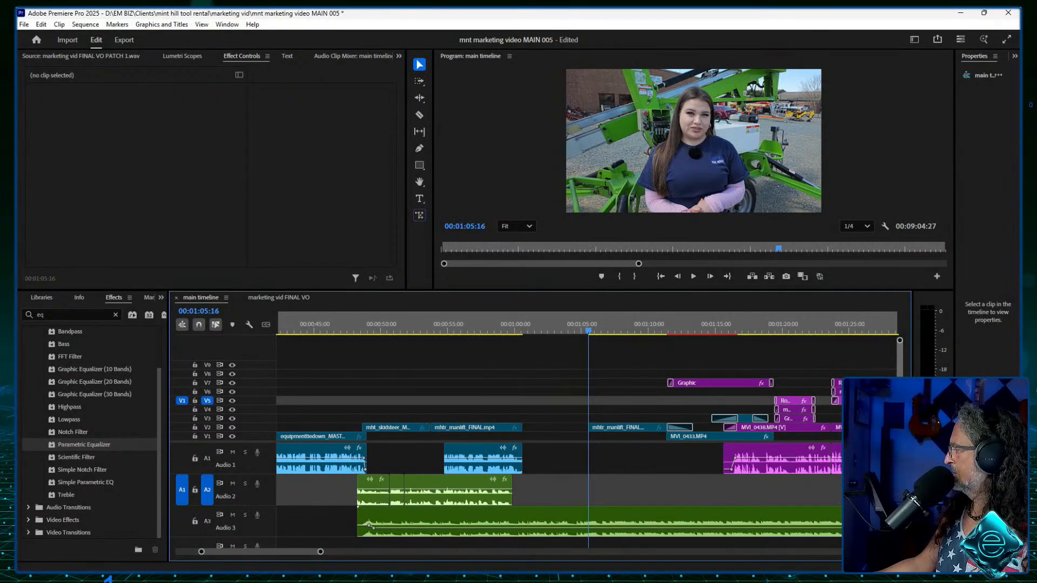
left_click_drag(489, 405, 532, 427)
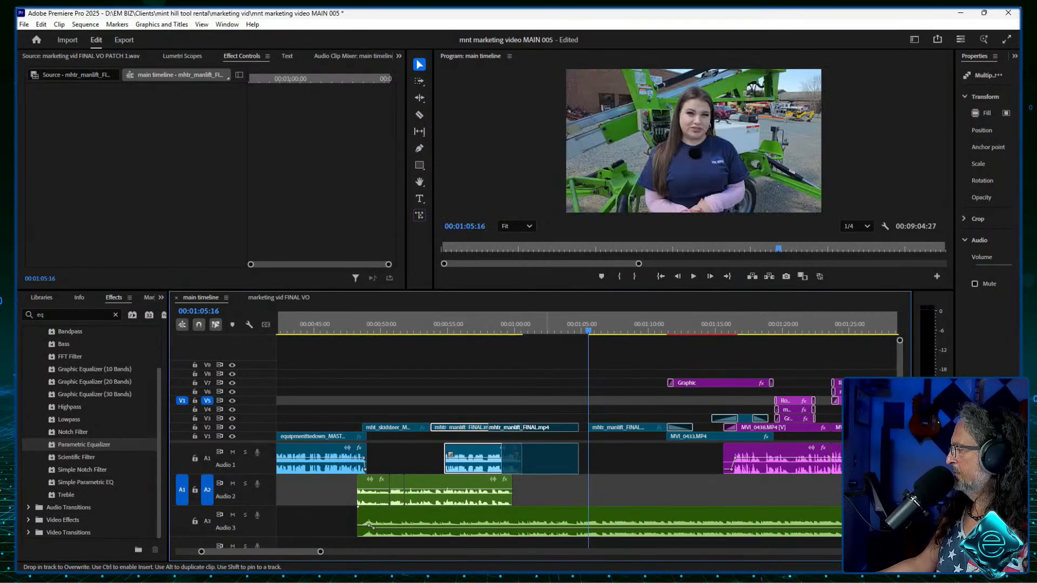
left_click(532, 392)
Step: Play from the start of the voice-over and extend the skid steer clip's end on V2 to meet the manlift clip
left_click(378, 324)
key("space")
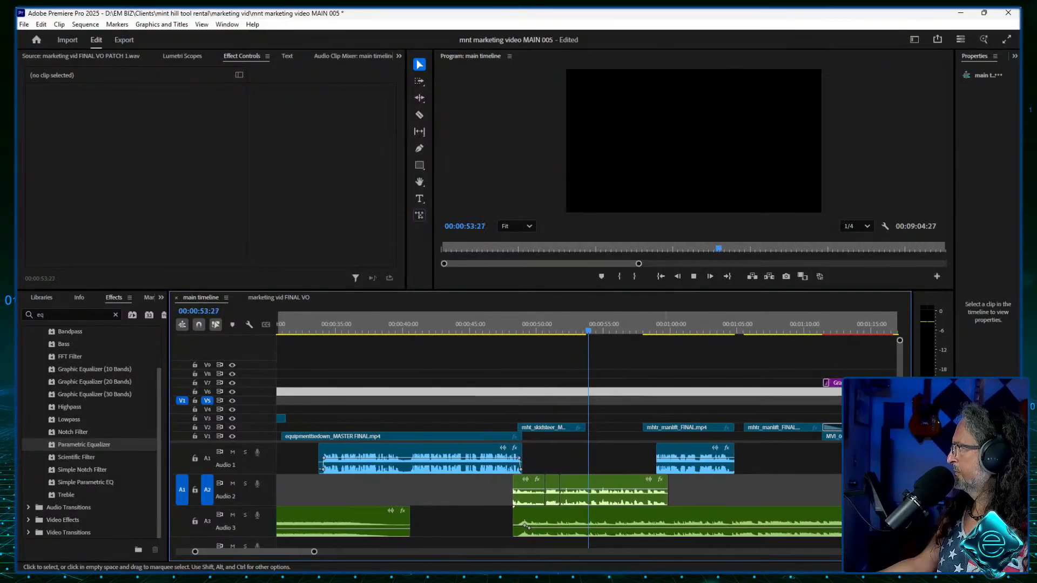
key("space")
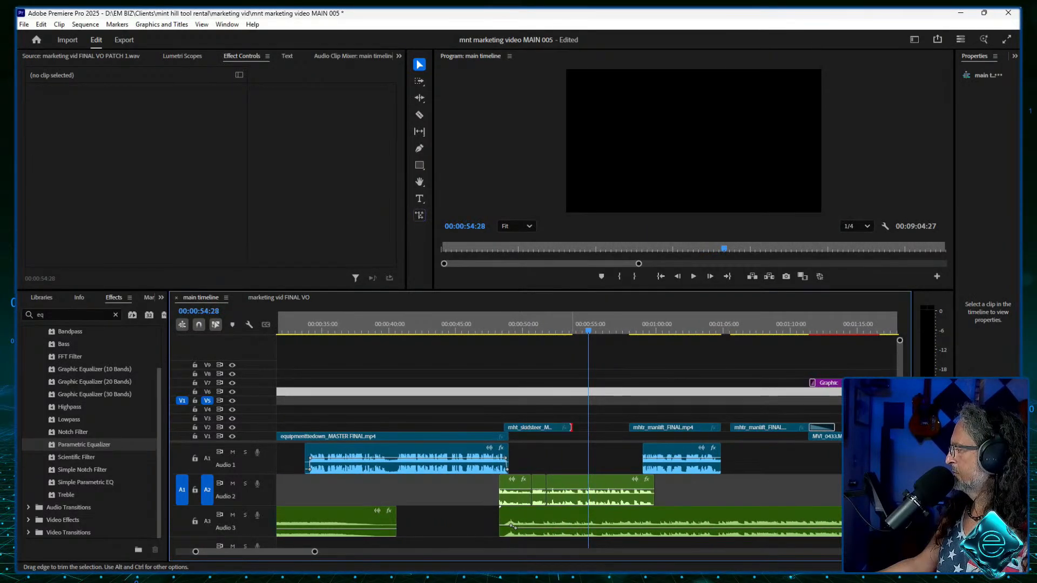
key("space")
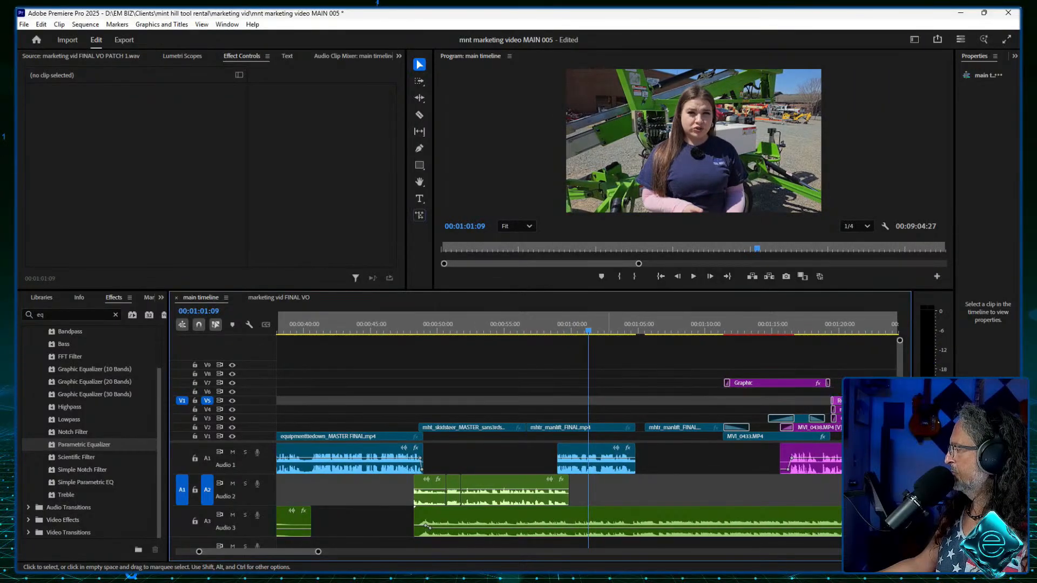
Step: Shift the manlift clip with its audio slightly later without snapping, and extend its video start back to the skid steer clip
left_click(594, 459)
left_click_drag(595, 459, 609, 463)
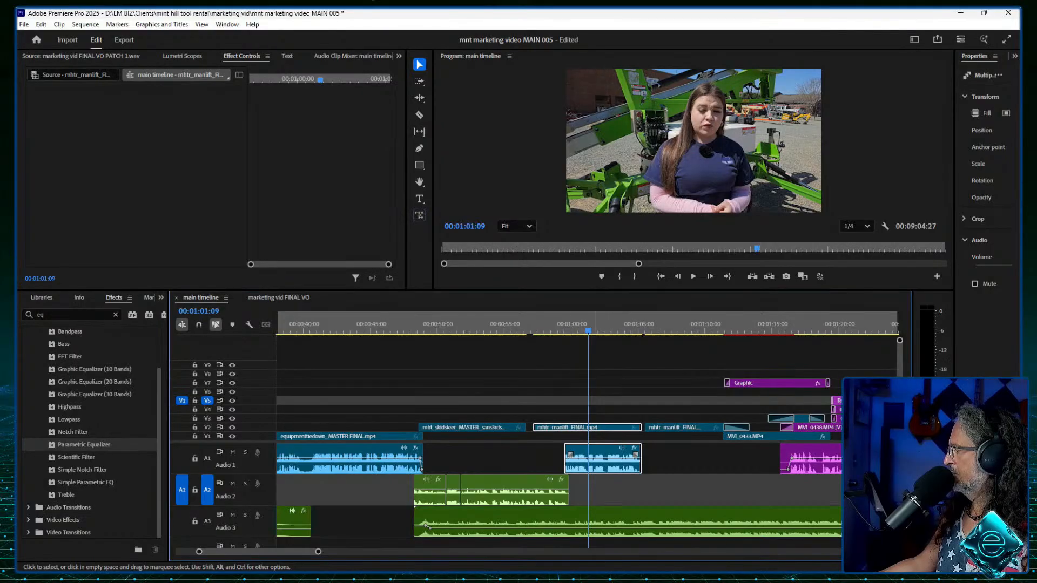
left_click(552, 458)
left_click_drag(534, 427, 527, 427)
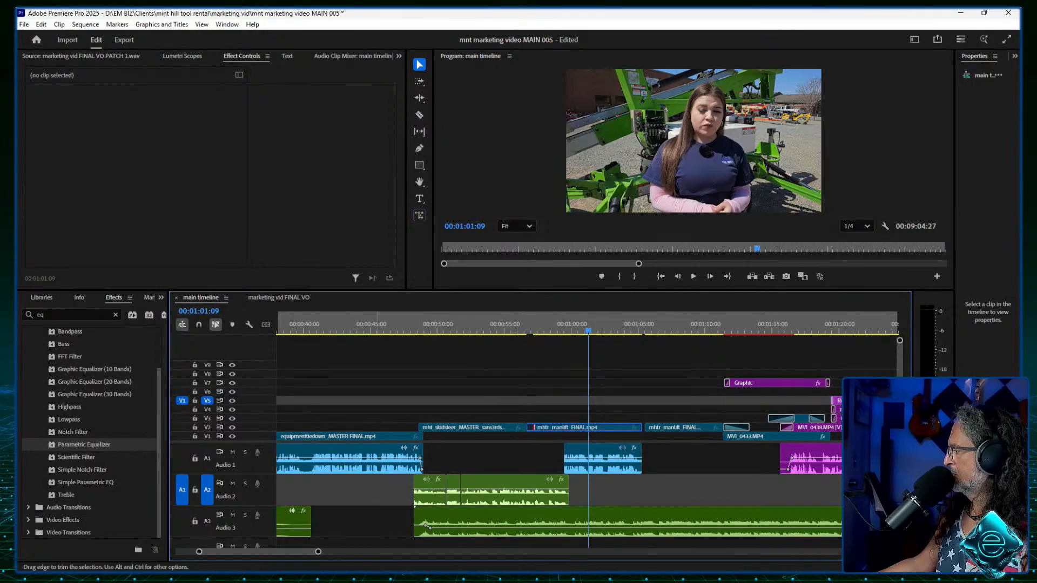
Step: Play the end of the voice-over on Audio 2 and split it on both sides of the short pause around 00:00:58:00
key("equal")
key("equal")
key("equal")
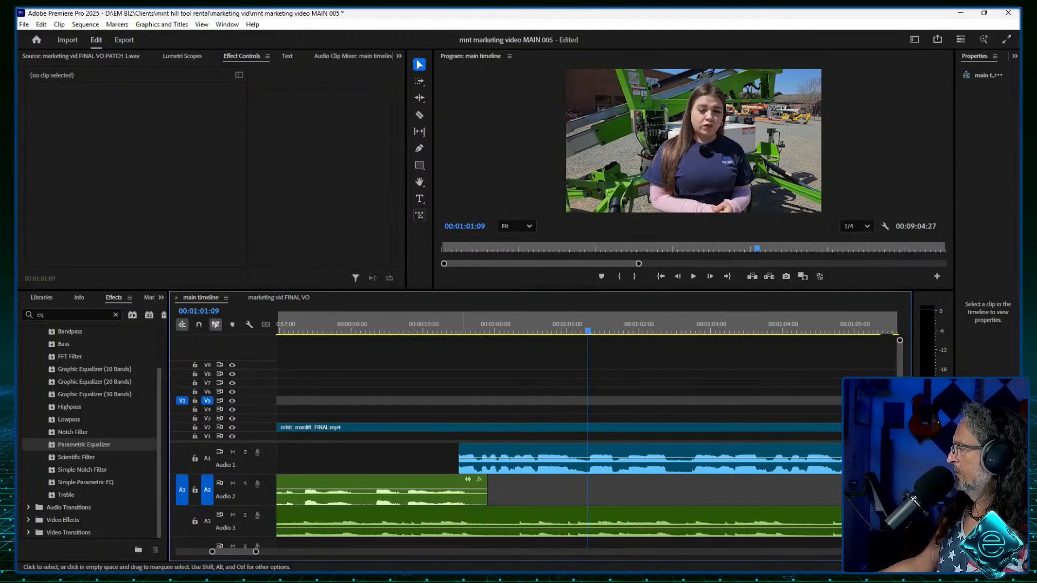
left_click(336, 324)
left_click_drag(337, 324, 417, 324)
key("space")
scroll(416, 324, "up", 2)
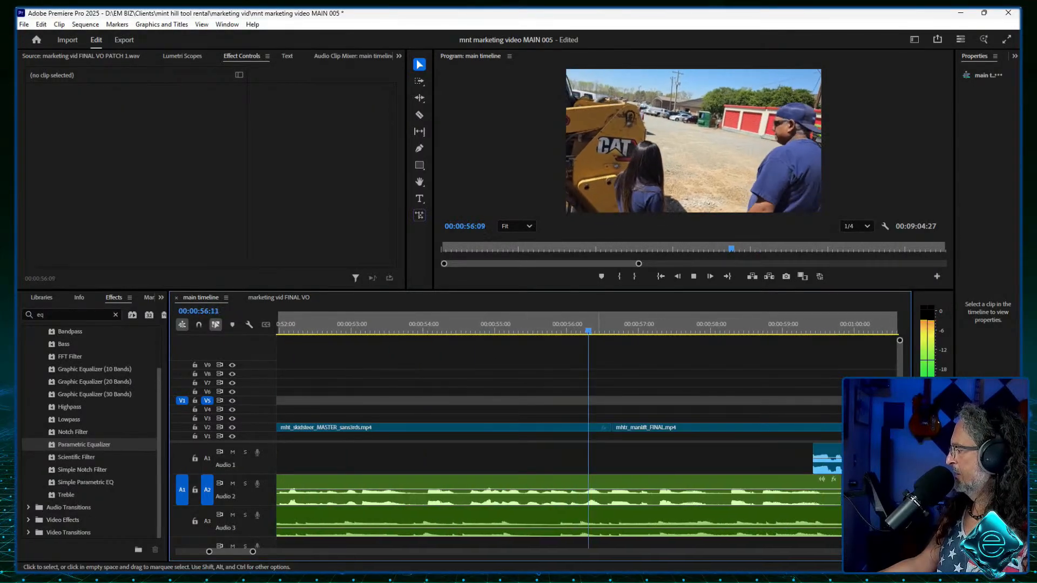
key("c")
key("space")
left_click(551, 488)
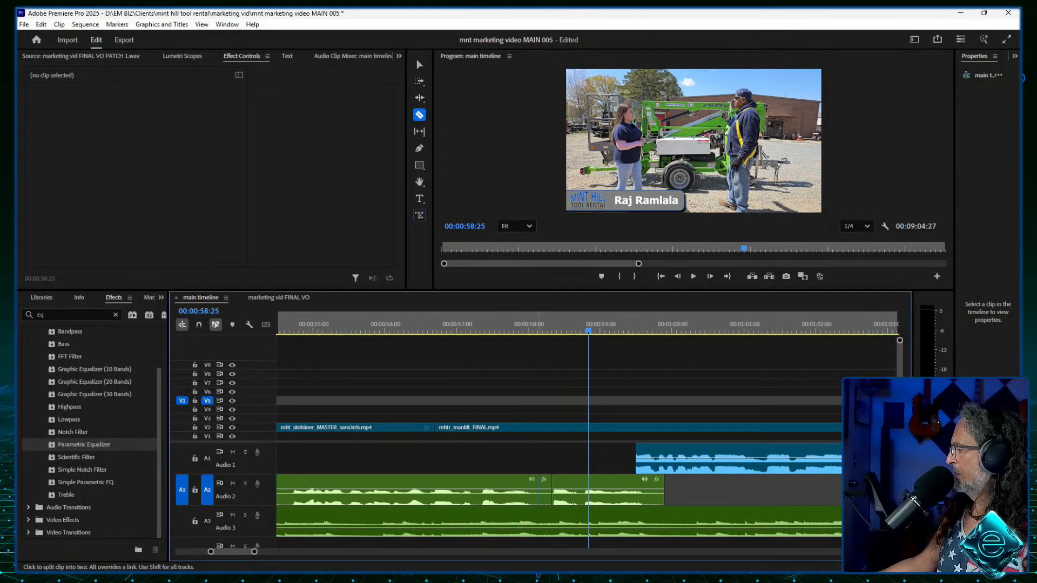
Step: Delete the short pause from the voice-over and move the last voice-over clip earlier to close the gap
right_click(544, 489)
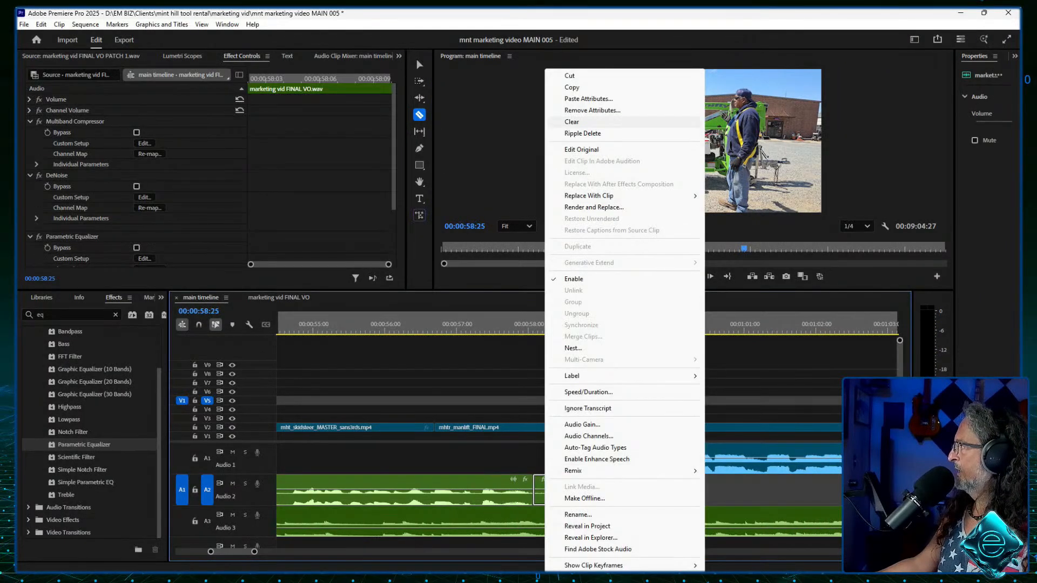
left_click(567, 119)
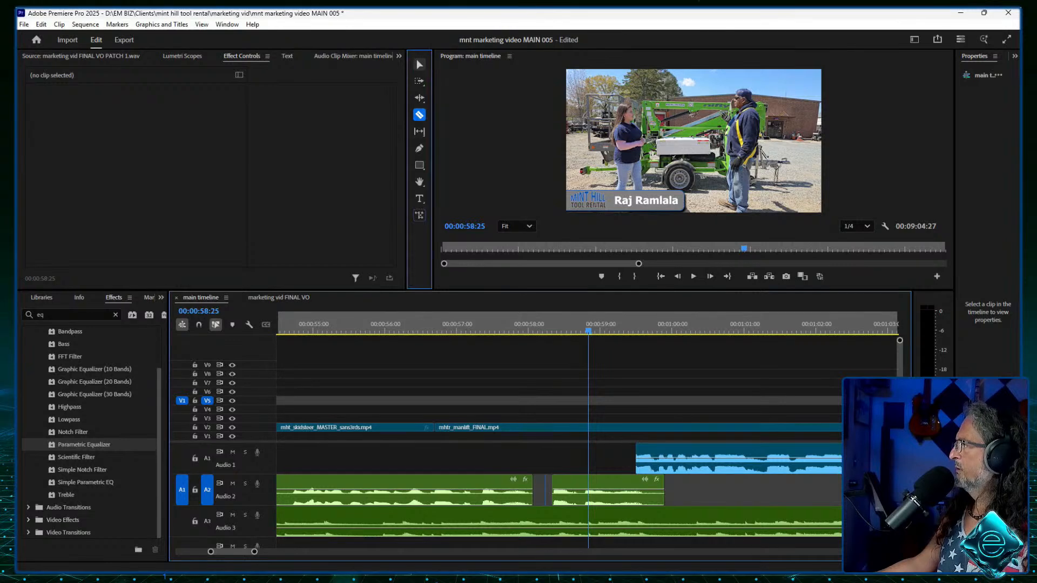
left_click(418, 63)
left_click_drag(625, 496, 579, 495)
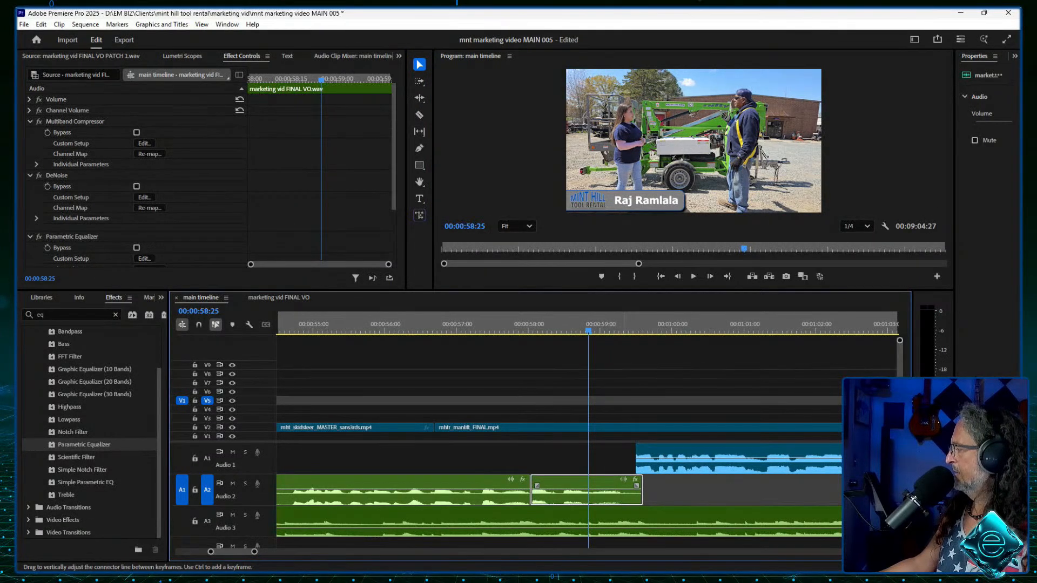
Step: Fade out the end of the last voice-over clip with volume keyframes and play it into the manlift interview
double_click(623, 489)
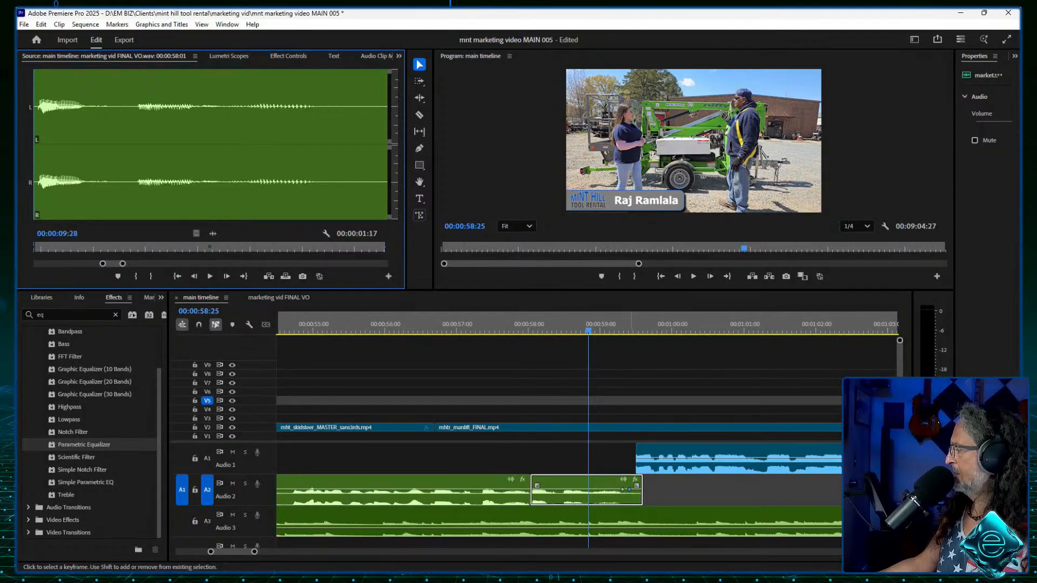
left_click_drag(629, 489, 632, 501)
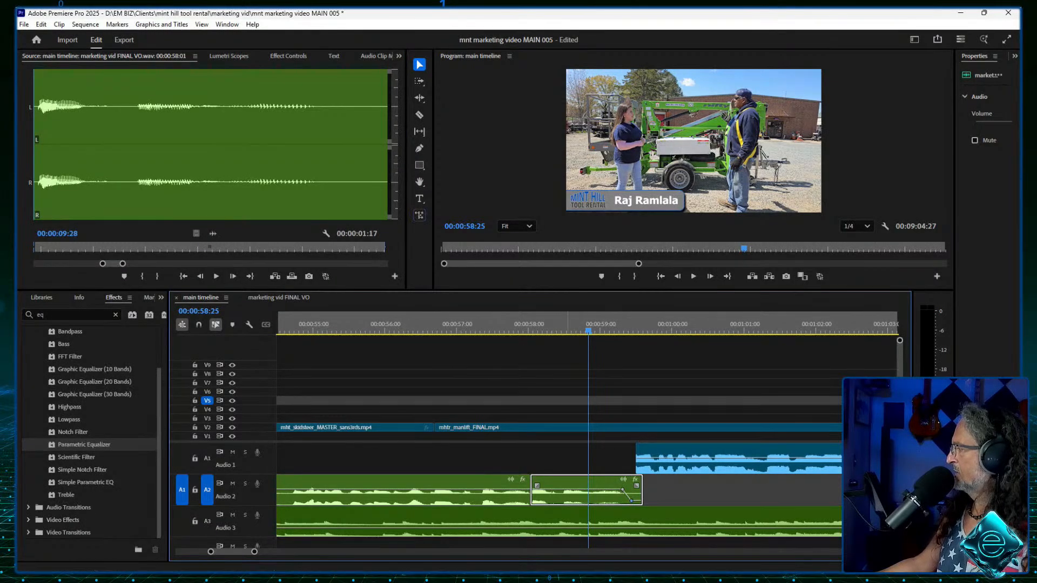
key("shift+k")
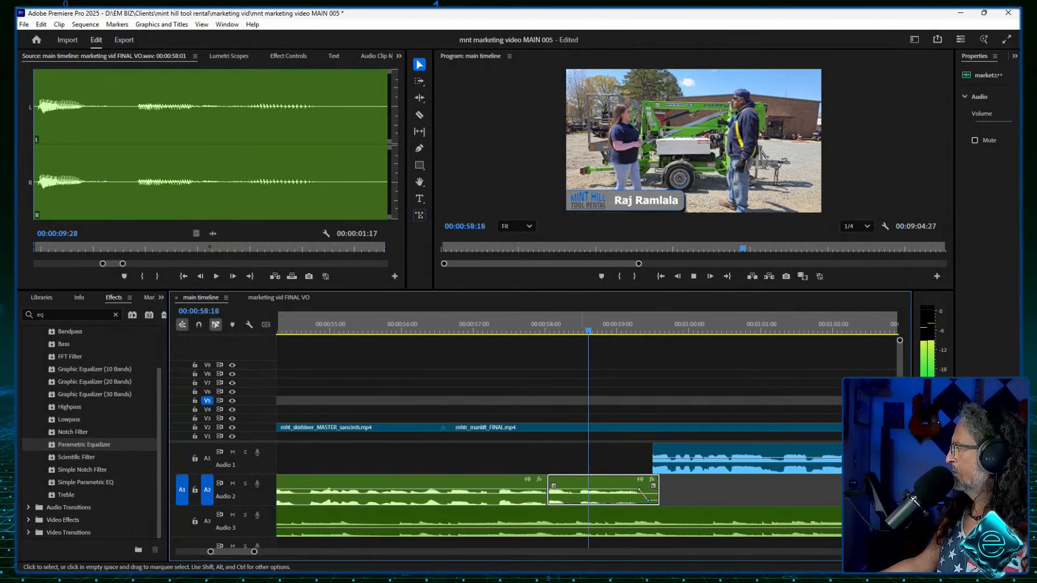
key("k")
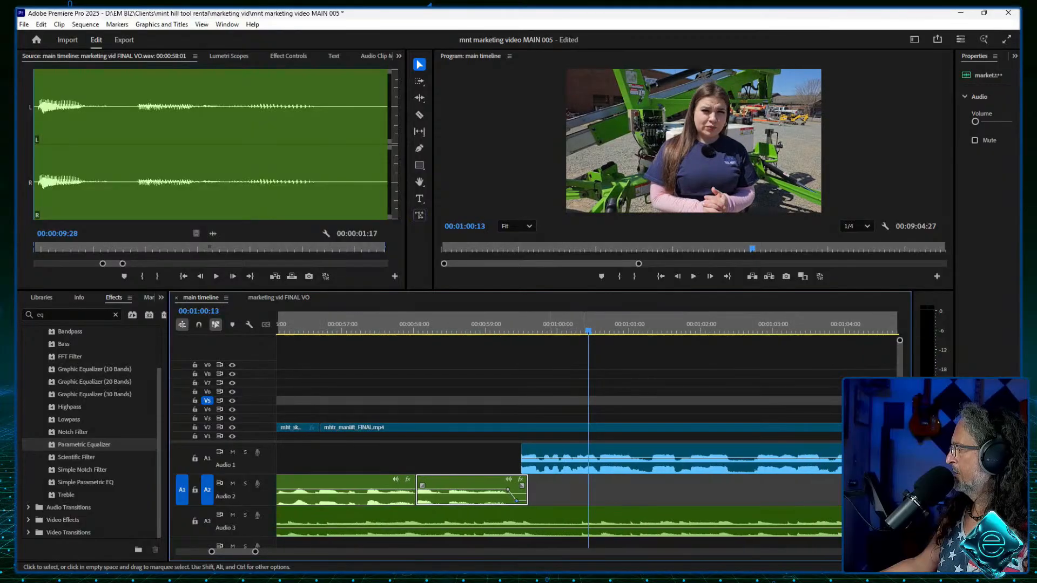
Step: Shift the last voice-over clip slightly later, extend its start back to the preceding clip, and play the join near 00:00:58:03
left_click_drag(473, 494, 416, 495)
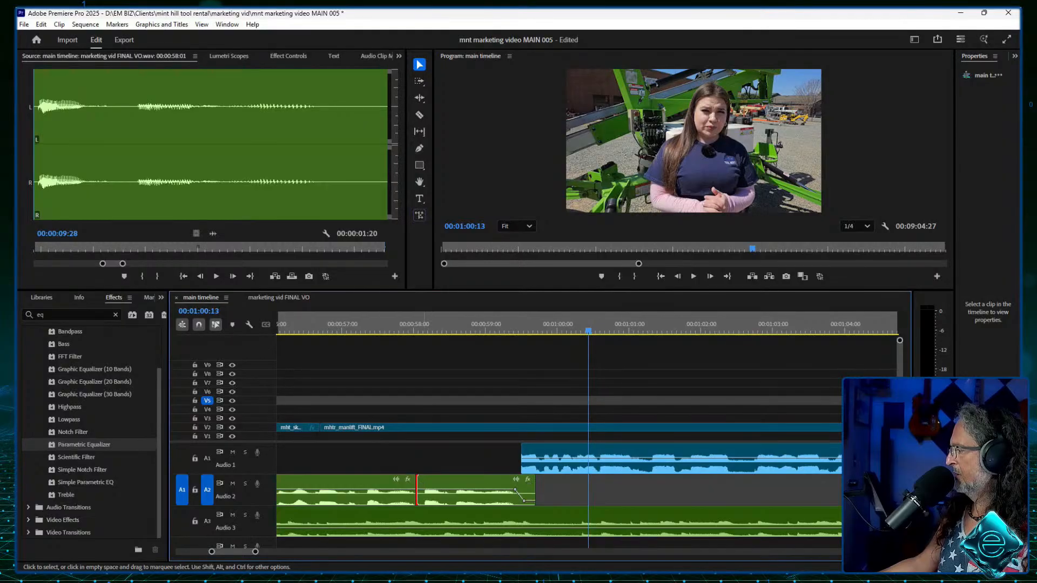
left_click(421, 324)
key("=")
key("=")
mouse_move(577, 492)
left_mouse_down()
mouse_move(604, 493)
mouse_move(573, 488)
mouse_move(586, 486)
left_mouse_up()
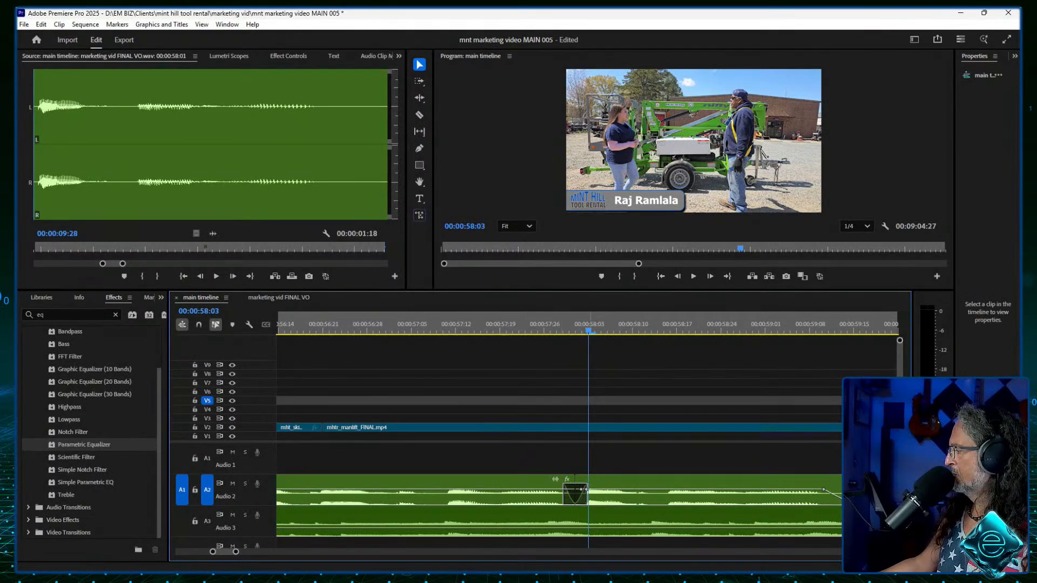
key("space")
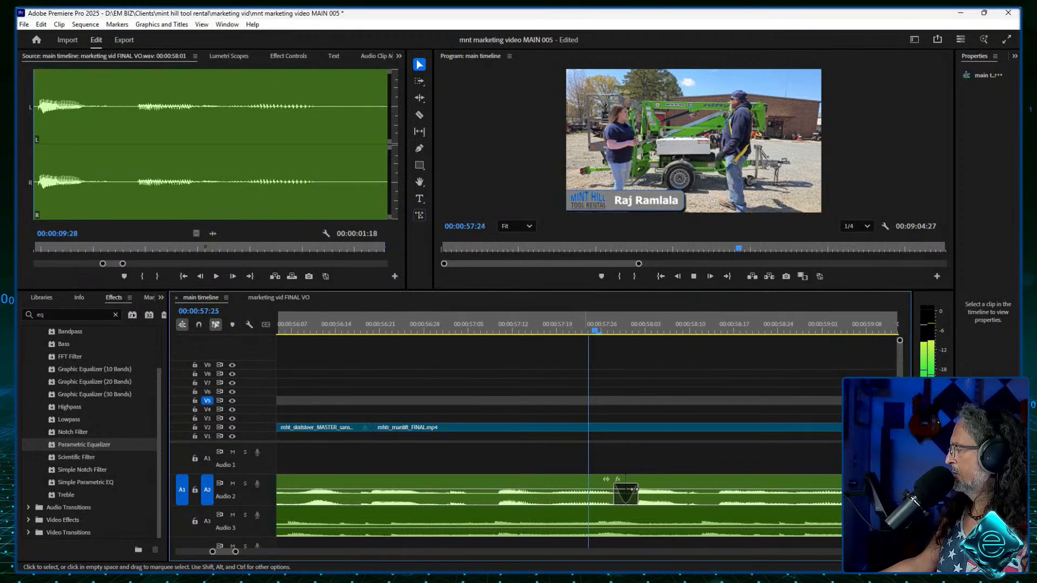
key("space")
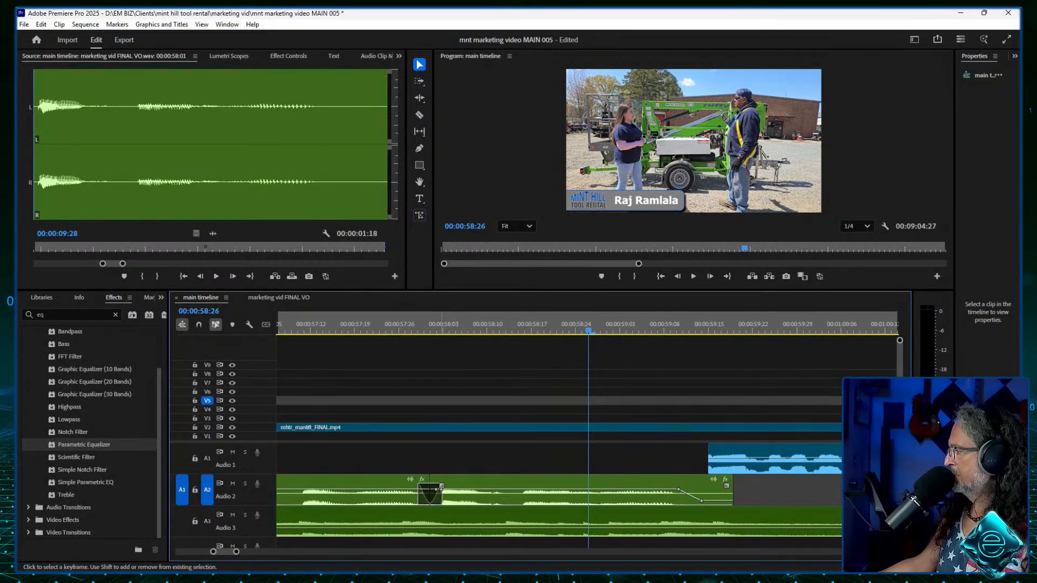
mouse_move(454, 492)
left_mouse_down()
mouse_move(466, 492)
mouse_move(443, 491)
left_mouse_up()
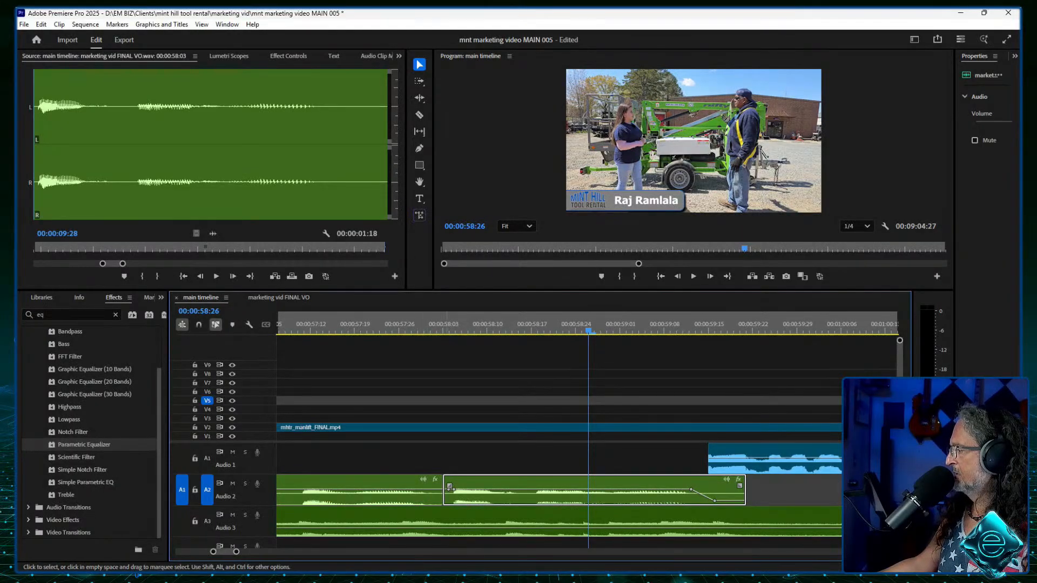
Step: Play the end of the voice-over into the manlift interview and adjust the volume keyframe at the start of the interview audio on Audio 1
left_click_drag(588, 324, 277, 324)
key("space")
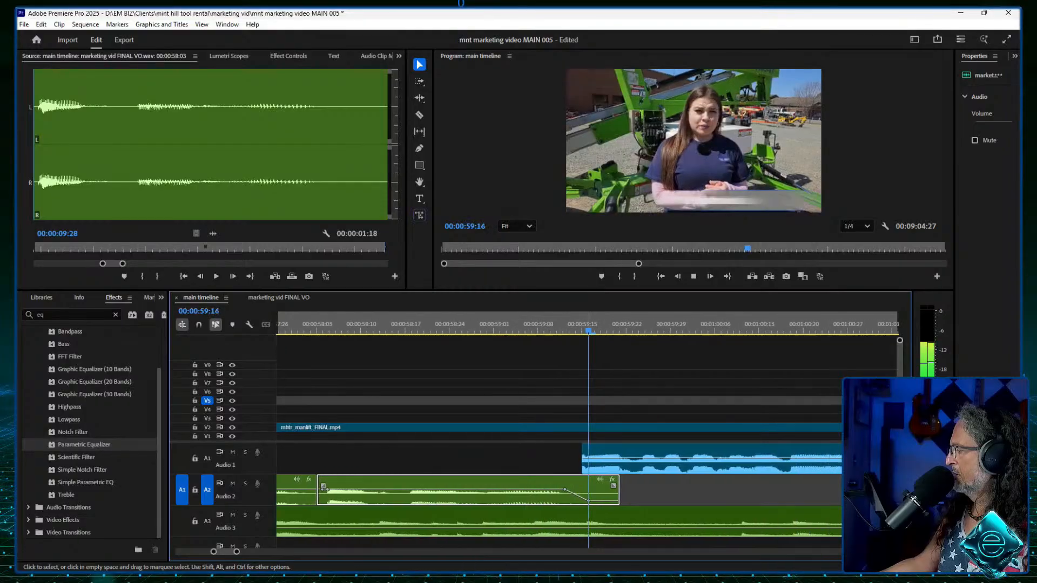
key("space")
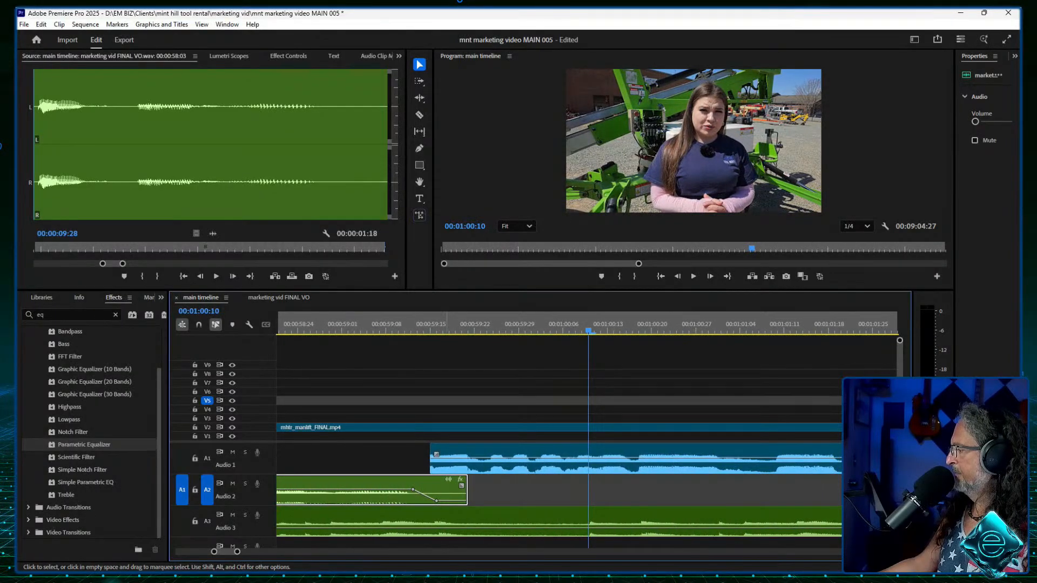
left_click_drag(436, 455, 431, 458)
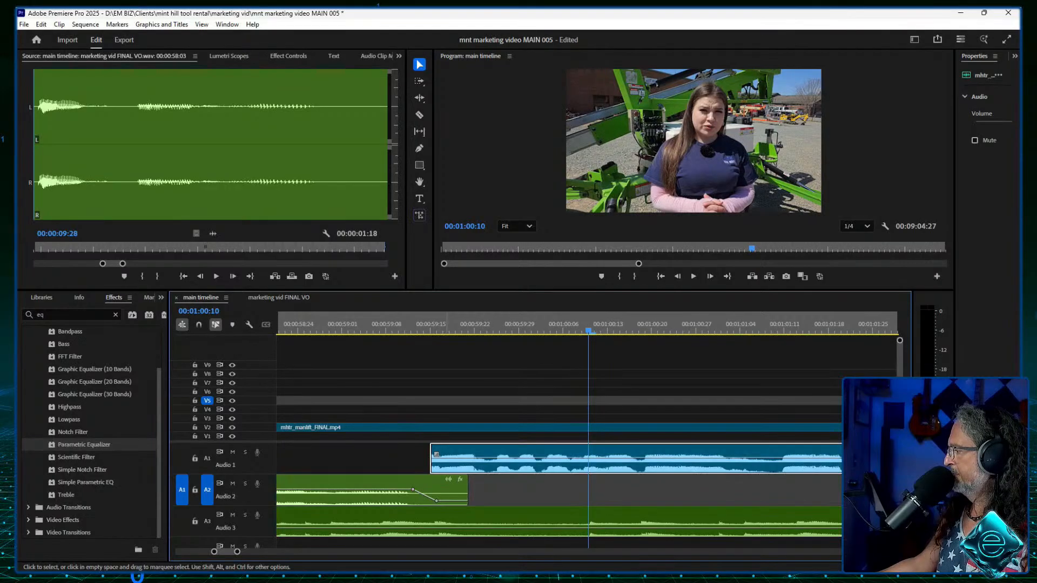
left_click(437, 454)
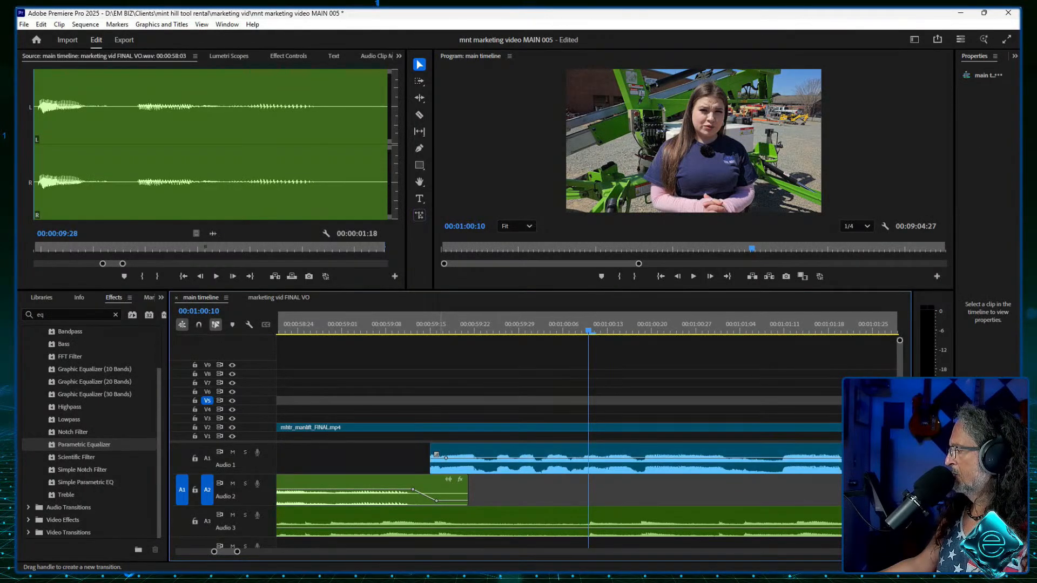
left_click(437, 455)
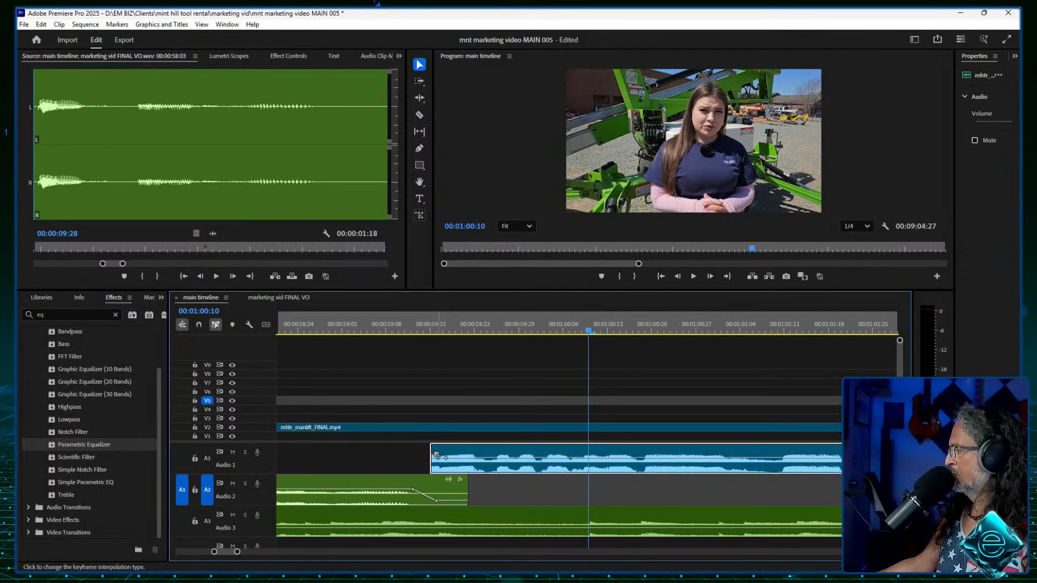
Step: Play the main timeline from about 00:00:57:00 through the manlift interview to check the transition out of the voice-over
left_click_drag(588, 330, 278, 329)
key("minus")
key("minus")
key("minus")
key("minus")
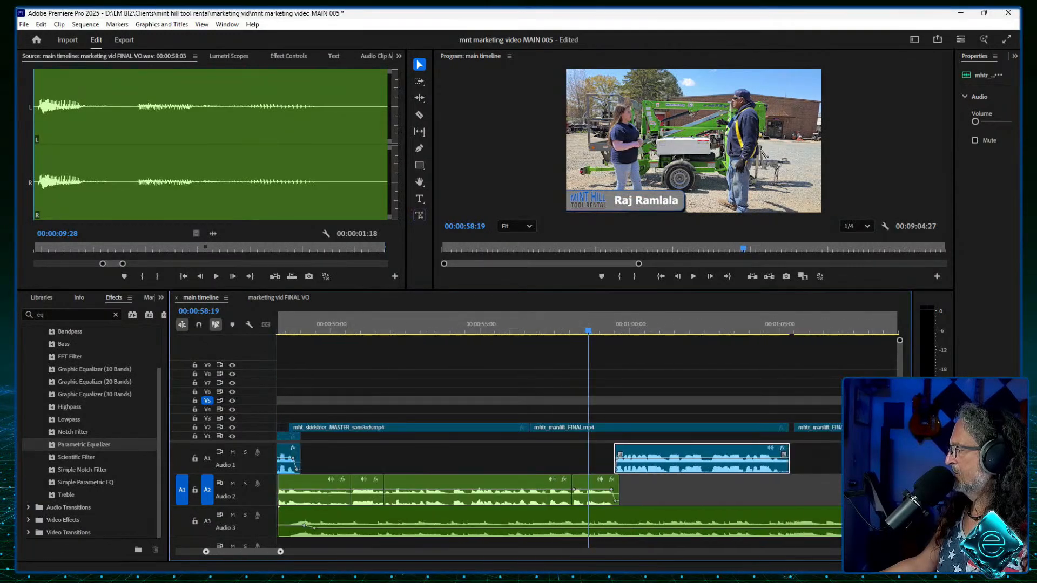
left_click(541, 329)
key("space")
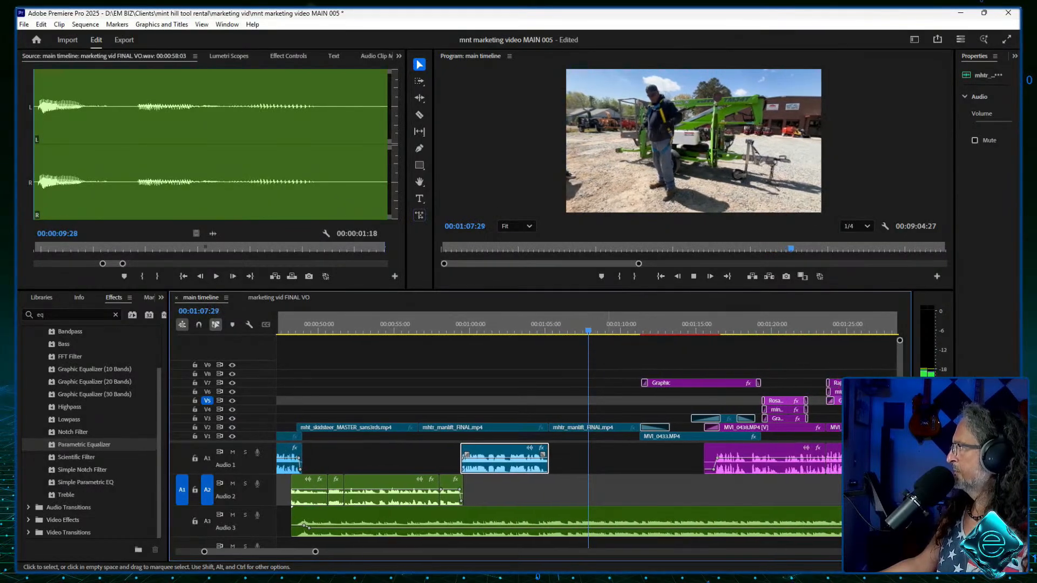
Step: Adjust the music's volume keyframes on Audio 3 near 00:01:00:00 so that the music rises where the voice-over ends
left_click(301, 525)
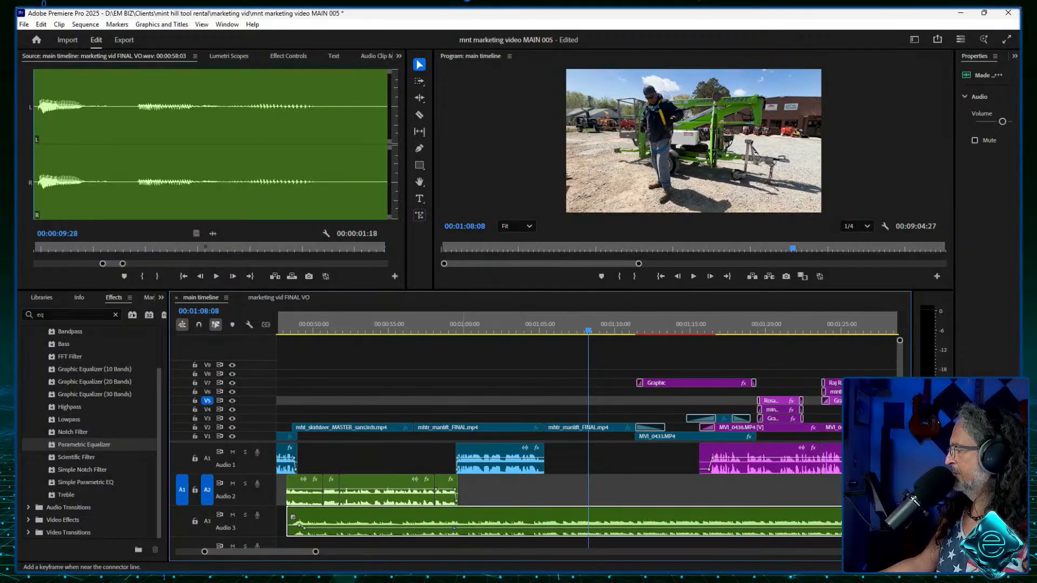
left_click_drag(462, 527, 460, 533)
key("space")
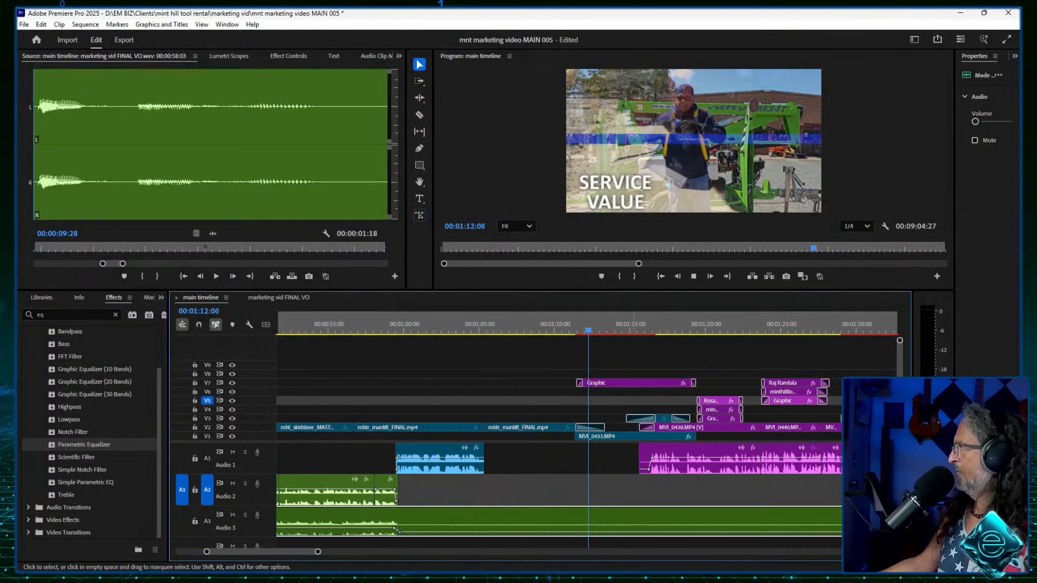
key("space")
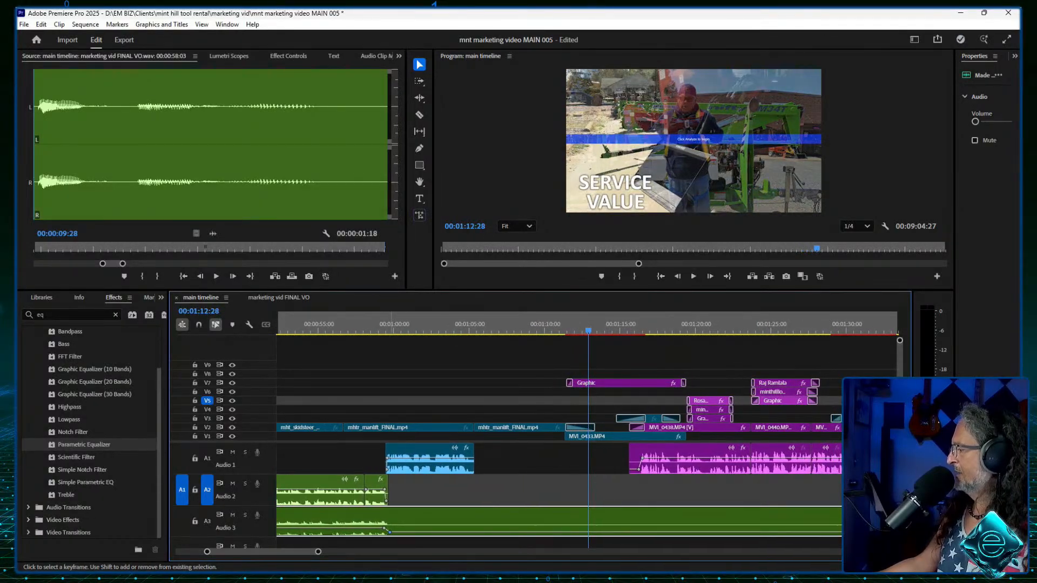
left_click_drag(390, 532, 402, 527)
Step: Find the manlift interview clip's source in the project, open mhtr_manlift_FINAL.mp4, and skim through its footage
left_click_drag(541, 329, 434, 329)
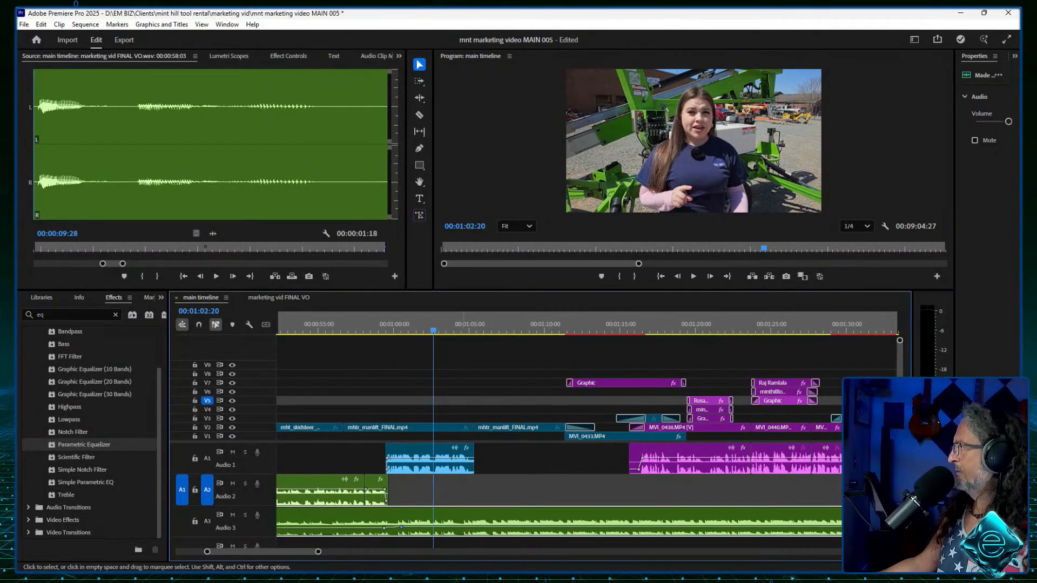
right_click(444, 427)
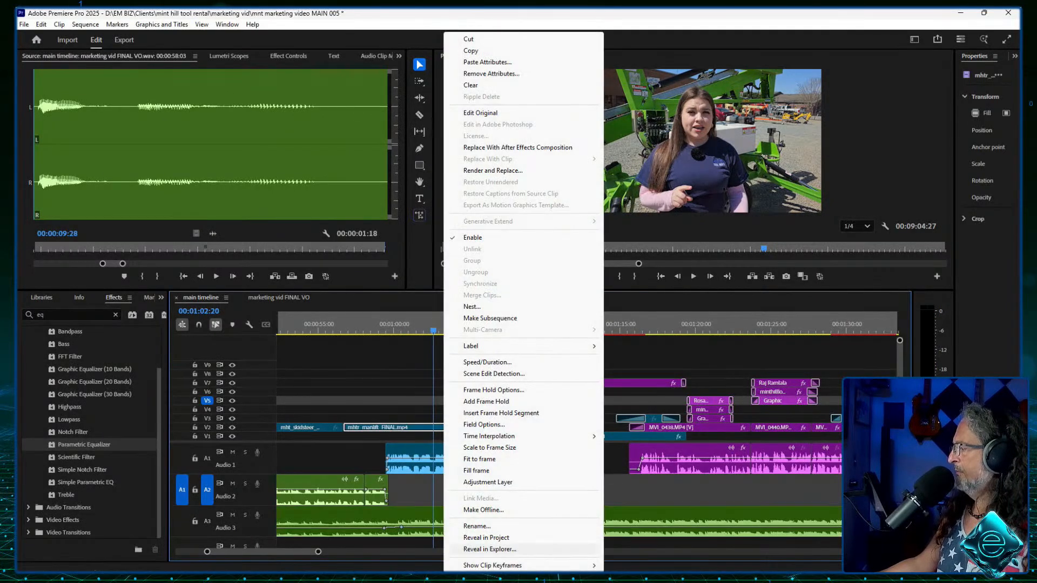
left_click(470, 538)
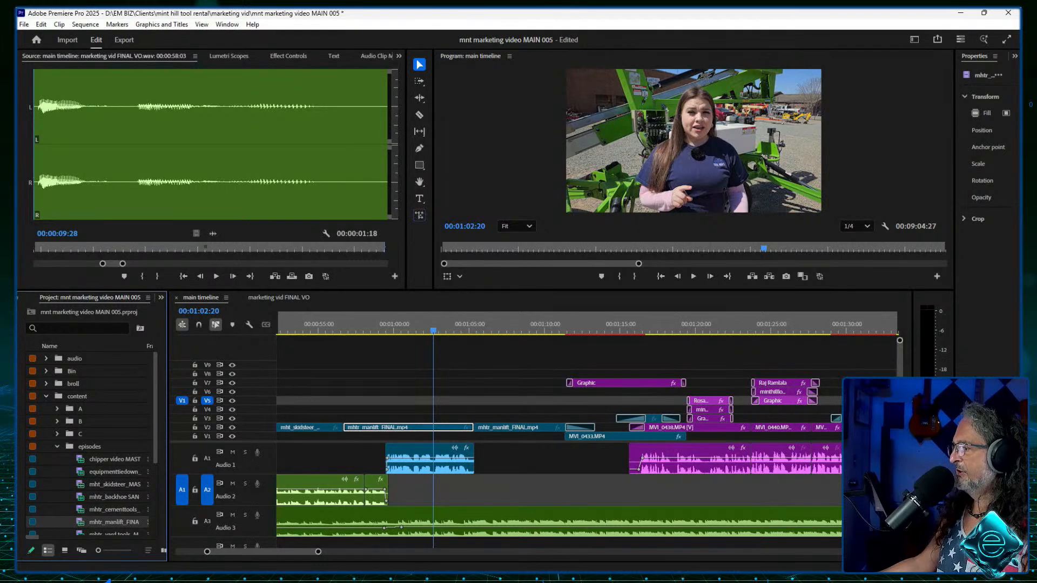
double_click(114, 521)
left_click_drag(262, 248, 319, 248)
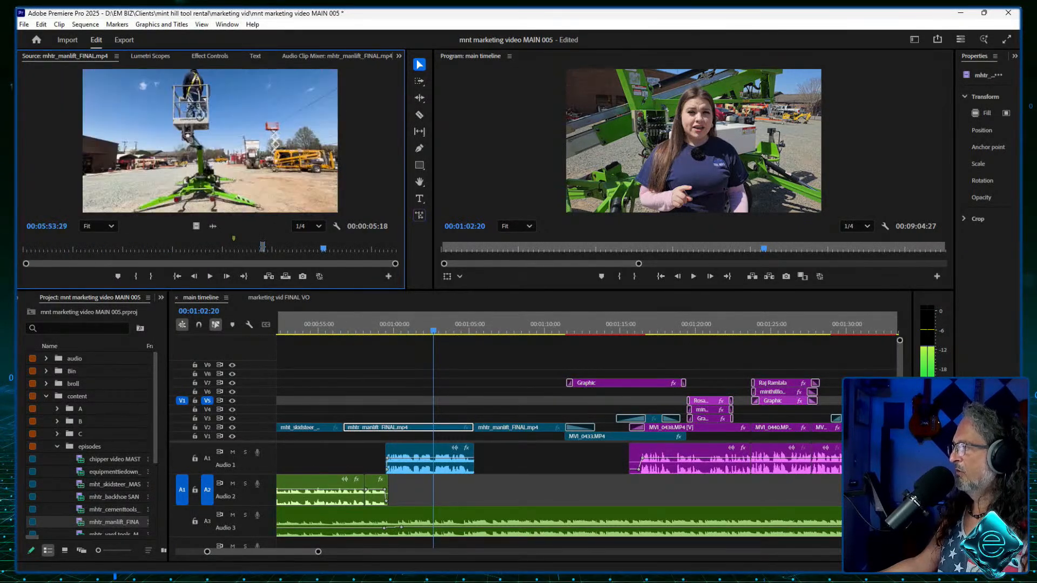
Step: Play the manlift interview into the Service Value section with the Audio 3 music muted, and again with it unmuted
left_click_drag(447, 324, 442, 324)
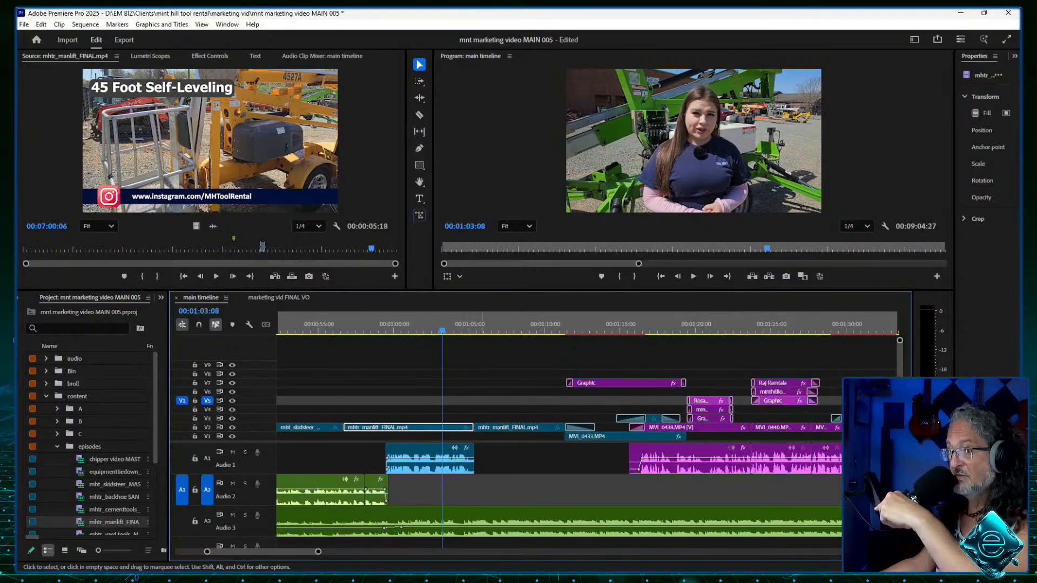
key("shift+Left")
key("shift+Left")
key("shift+Left")
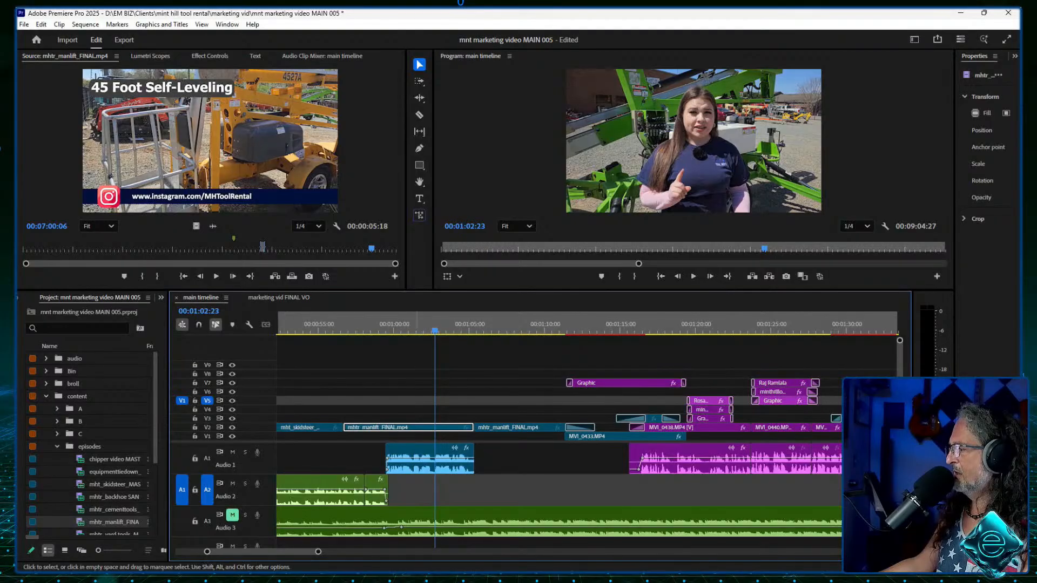
key("space")
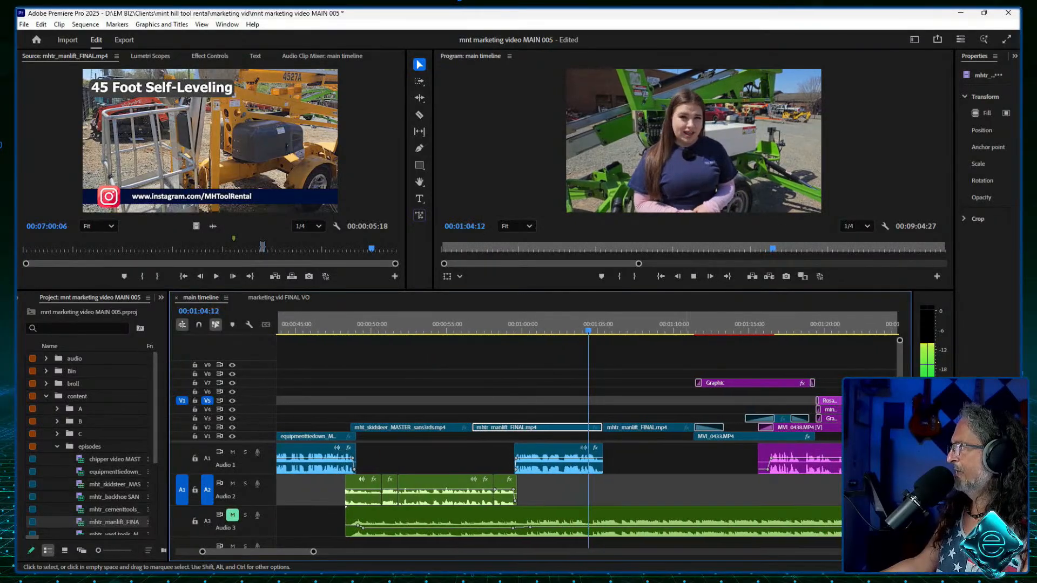
key("space")
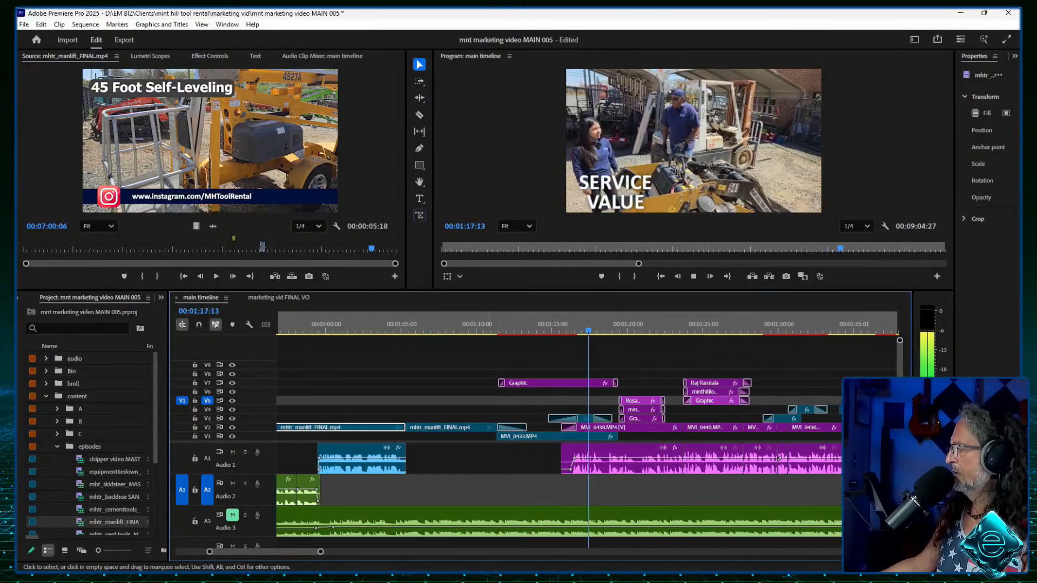
key("space")
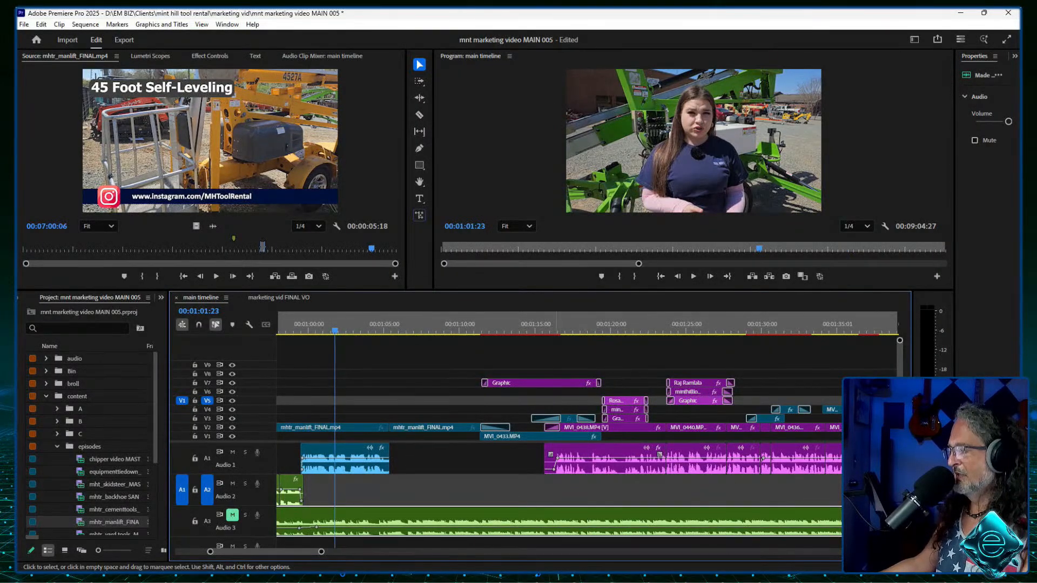
right_click(418, 427)
left_click(233, 515)
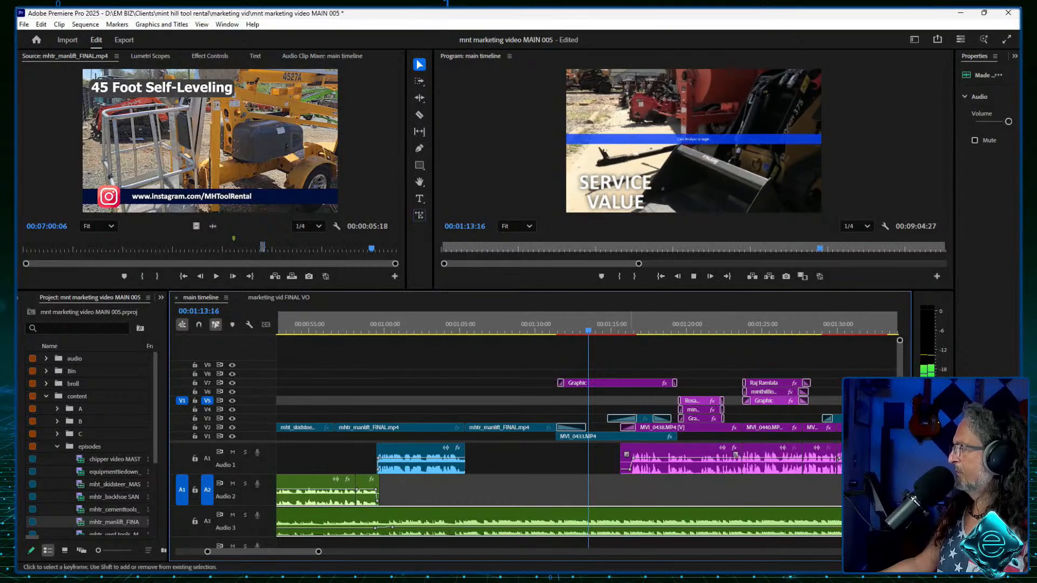
key("space")
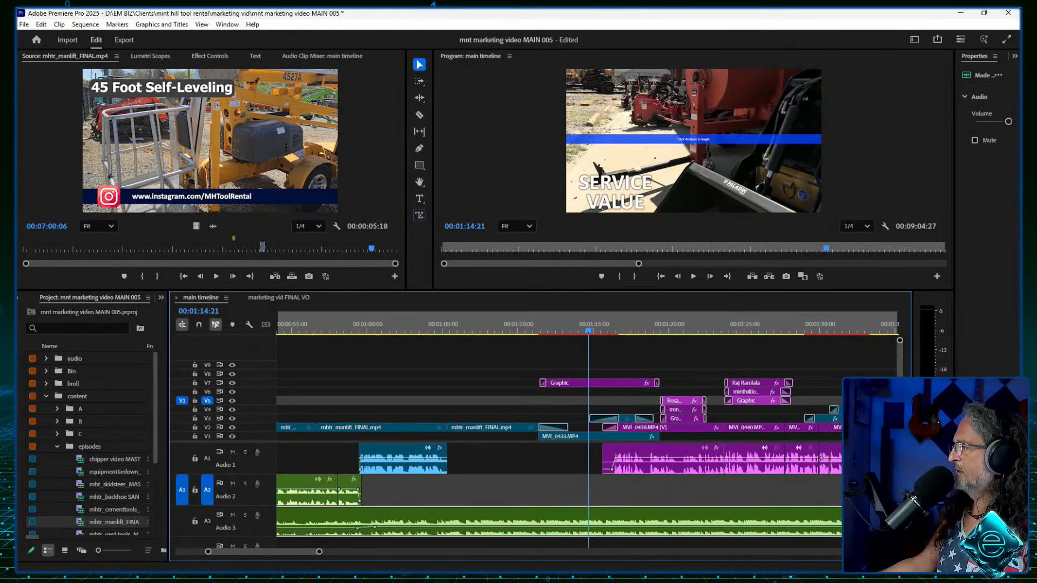
Step: Switch to the marketing vid FINAL VO sequence and play the next unused voice-over clip from 00:00:41:14 to its end
key("shift+3")
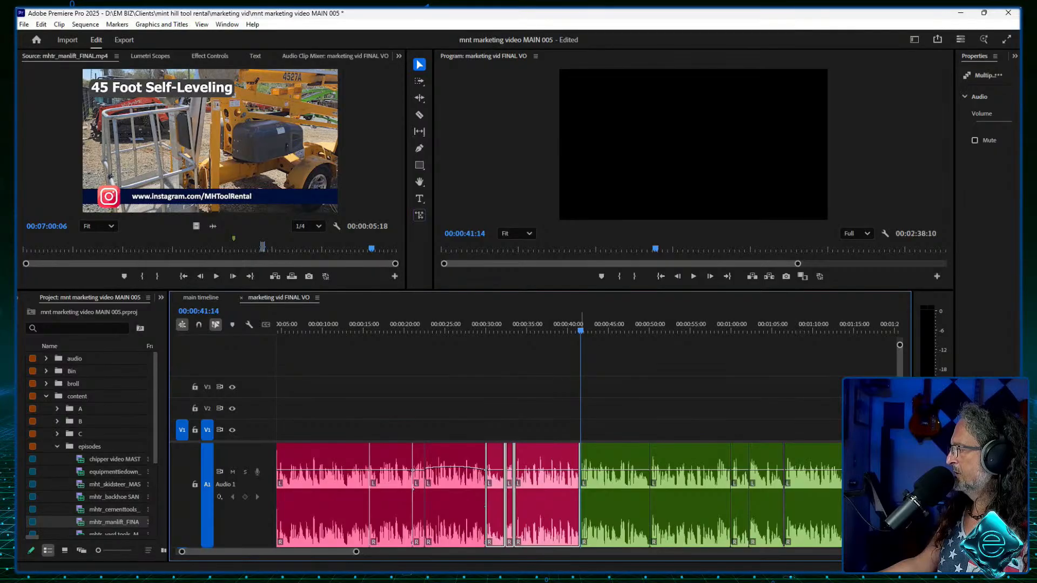
key("=")
key("=")
key("=")
key("=")
key("=")
key("=")
key("=")
key("=")
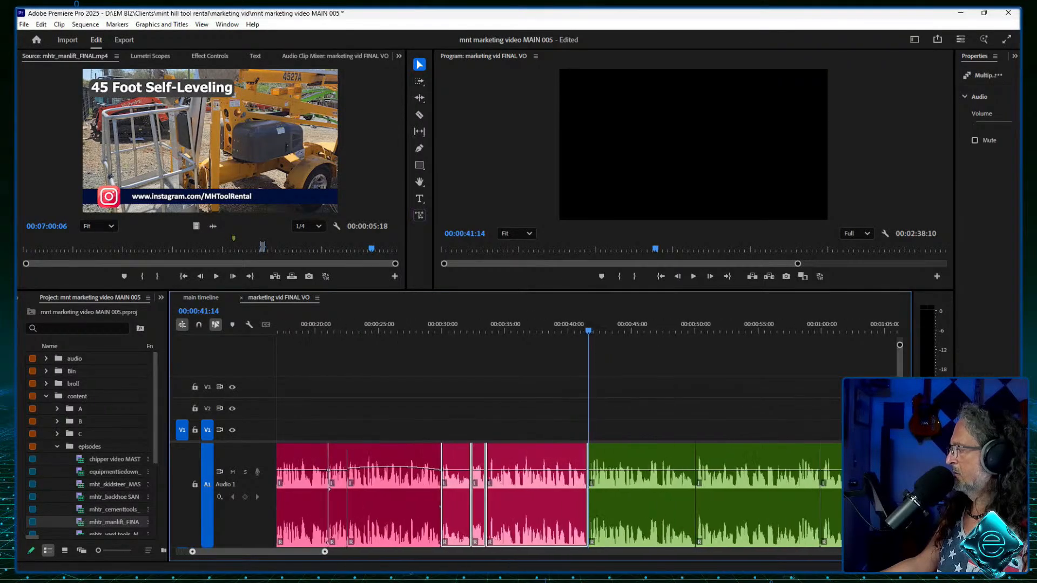
key("space")
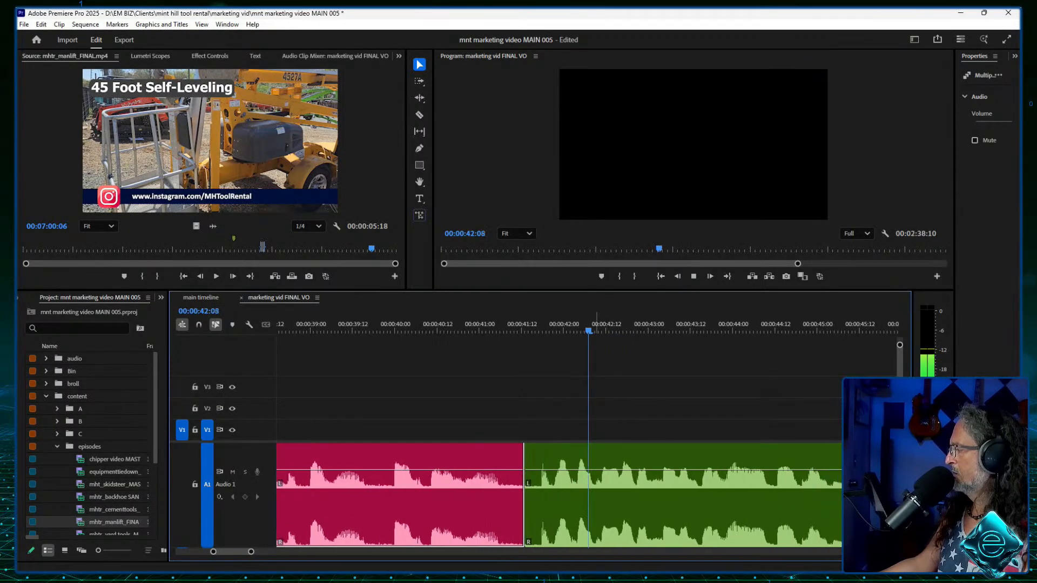
key("minus")
key("minus")
key("minus")
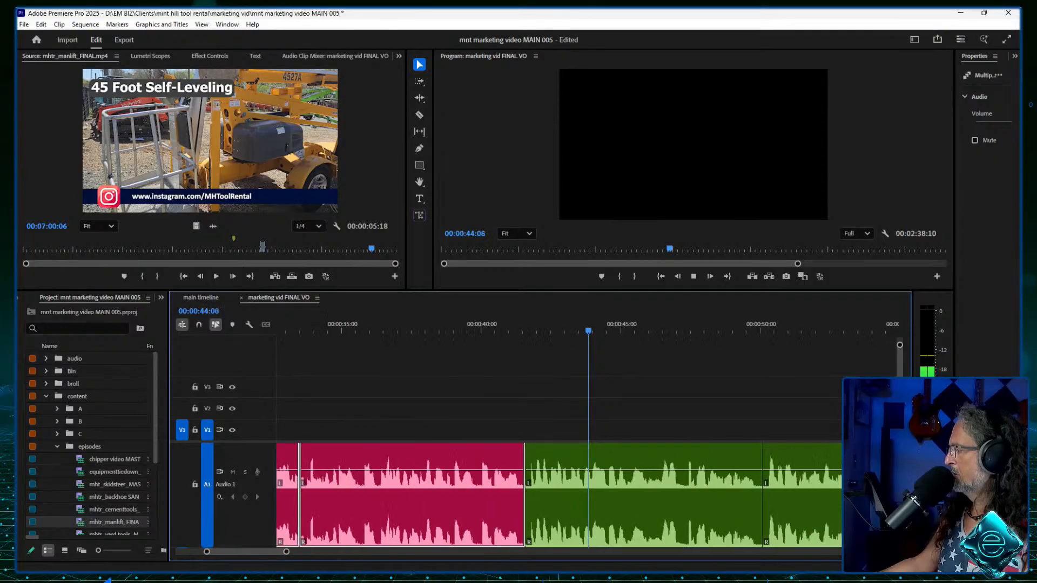
key("c")
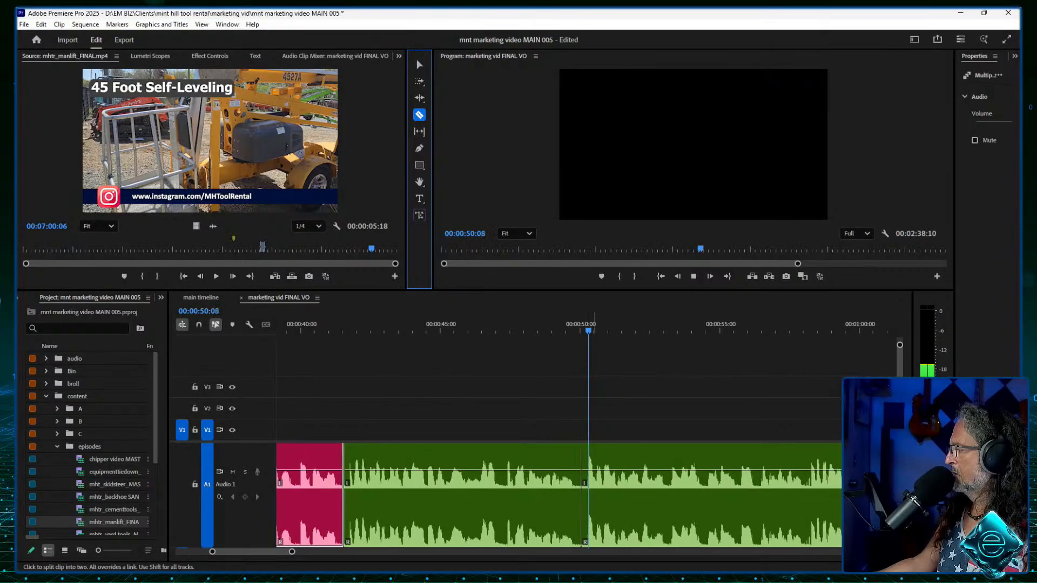
key("space")
Step: Copy the voice-over clip starting at 00:00:41:14 and mark it as used with the Rose label
key("v")
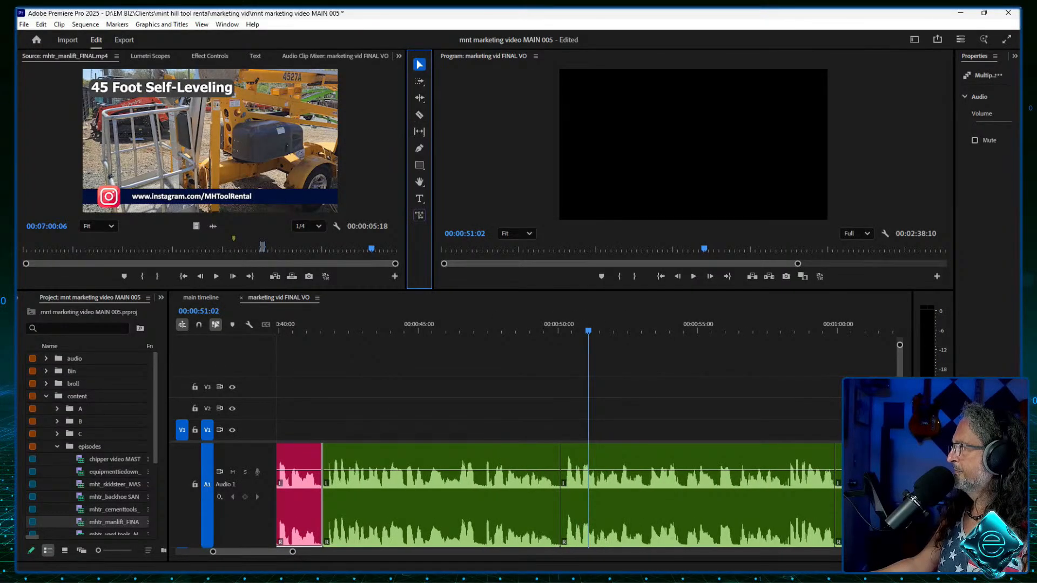
right_click(464, 486)
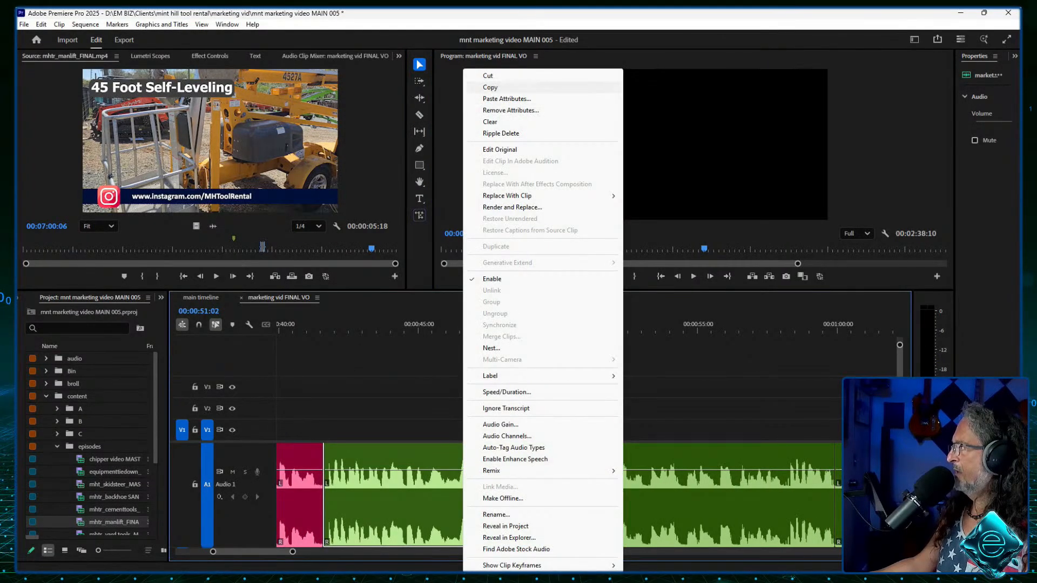
left_click(489, 87)
right_click(493, 457)
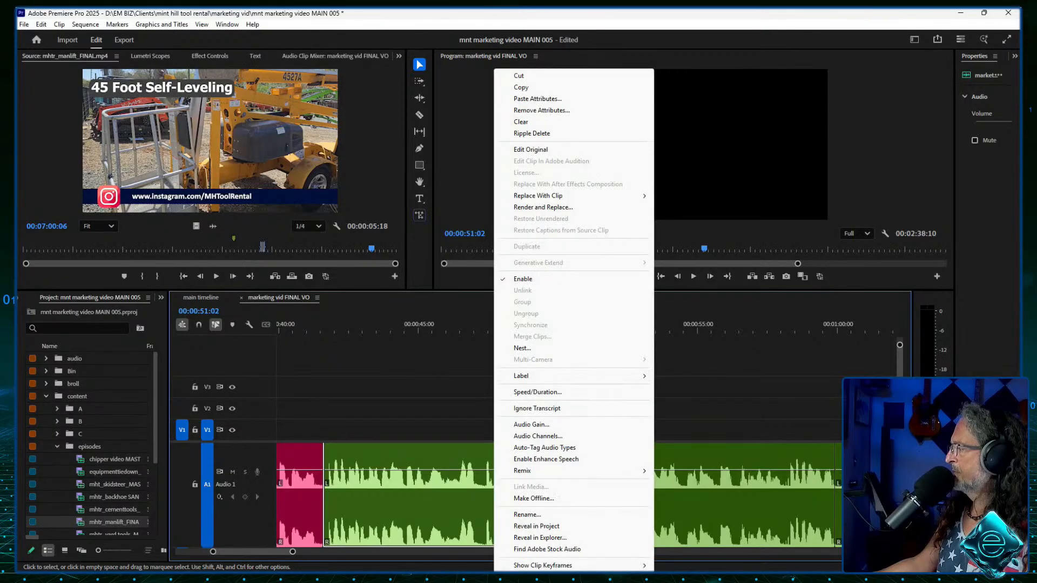
mouse_move(540, 376)
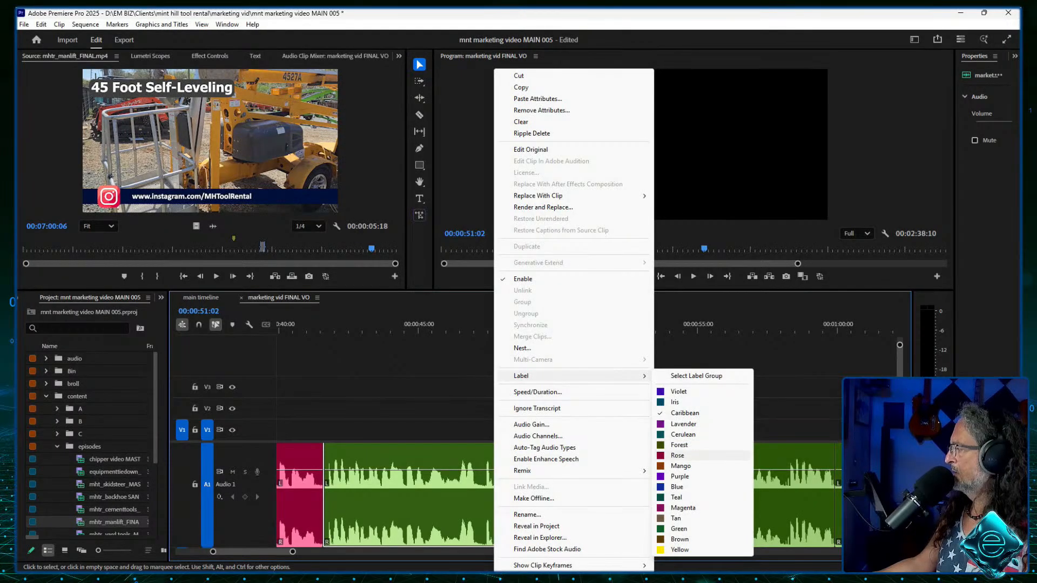
left_click(677, 455)
Step: Collapse the episodes and content bins, and move the main timeline's playhead to 00:01:05:15, just after the manlift interview audio
key("shift+3")
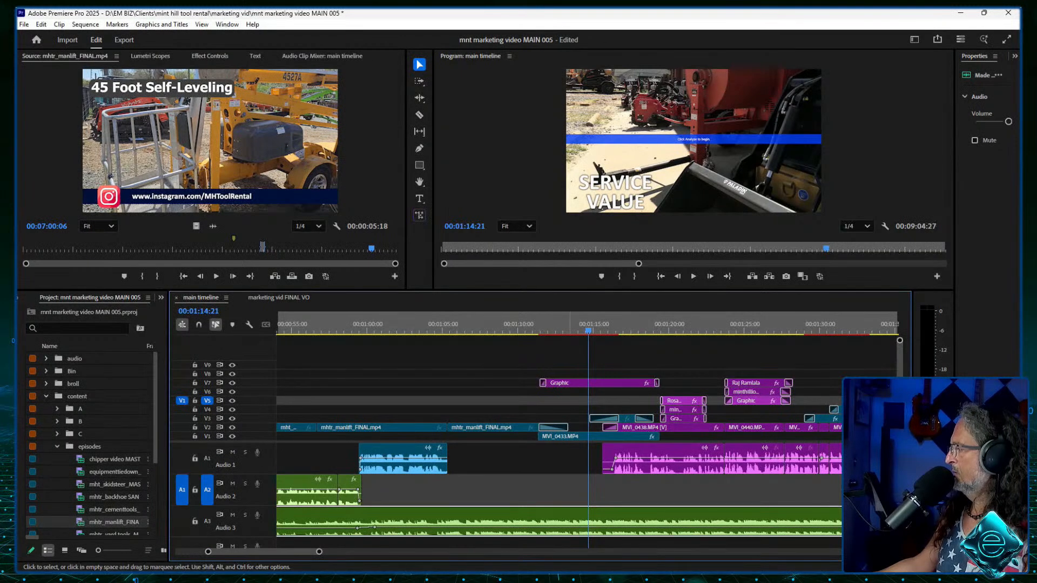
left_click_drag(576, 329, 361, 330)
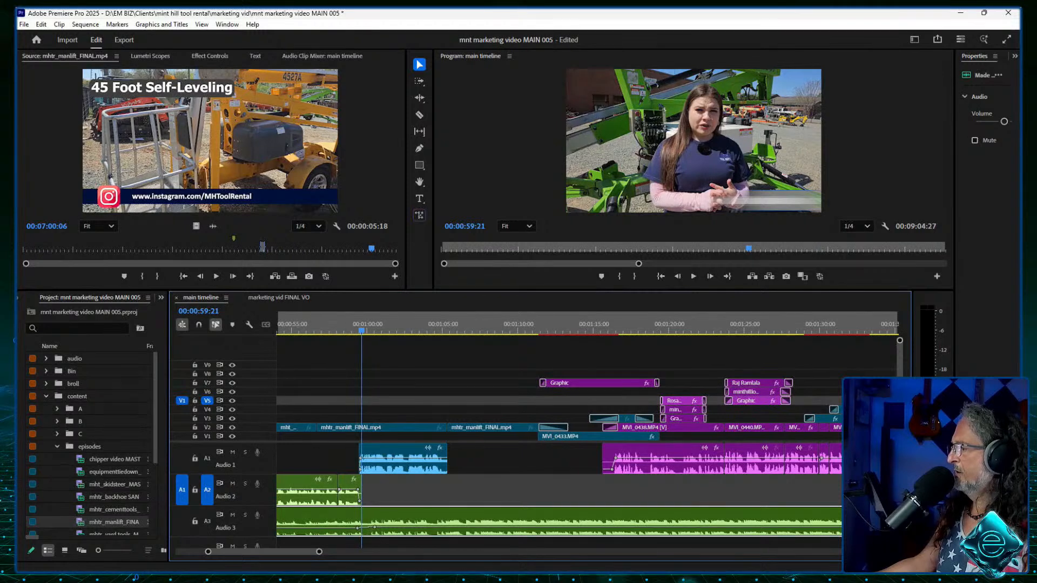
left_click(56, 447)
left_click(47, 396)
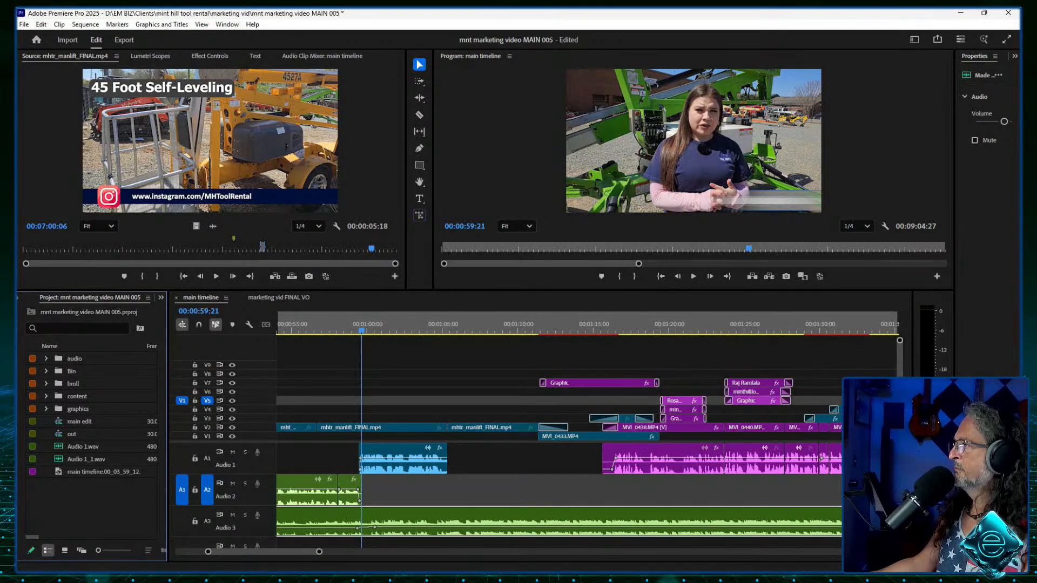
left_click(41, 24)
mouse_move(23, 24)
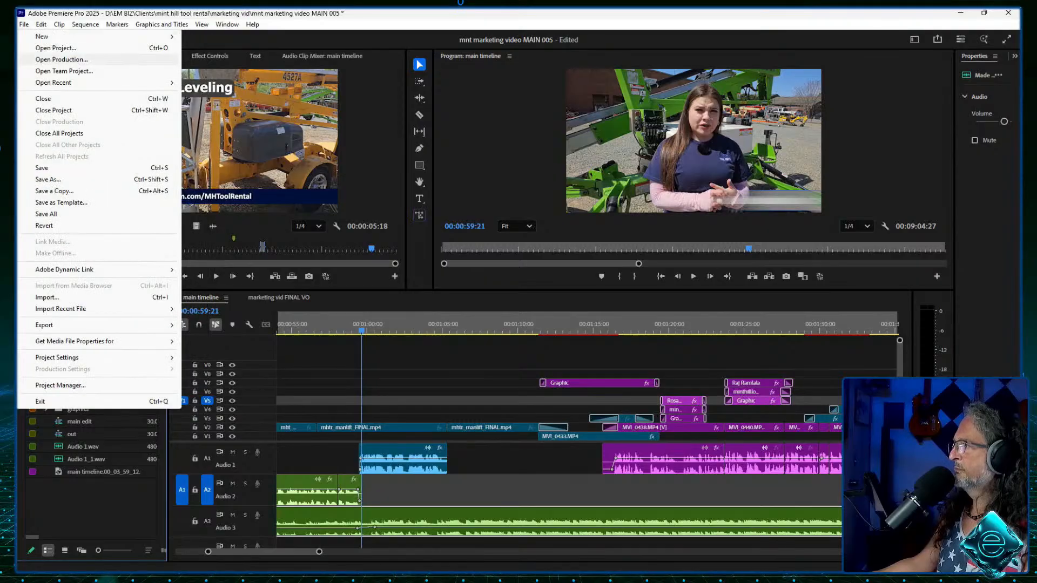
left_click_drag(513, 324, 450, 324)
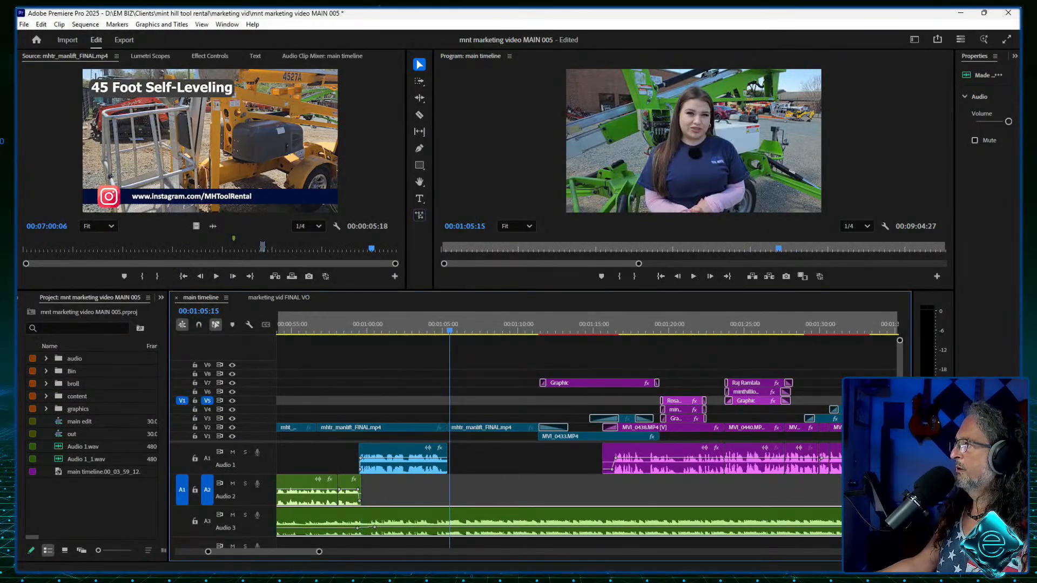
Step: Paste the copied voice-over clip on Audio 2 and slide it to start at about 00:01:08, leading into the Service Value interview
left_click(41, 24)
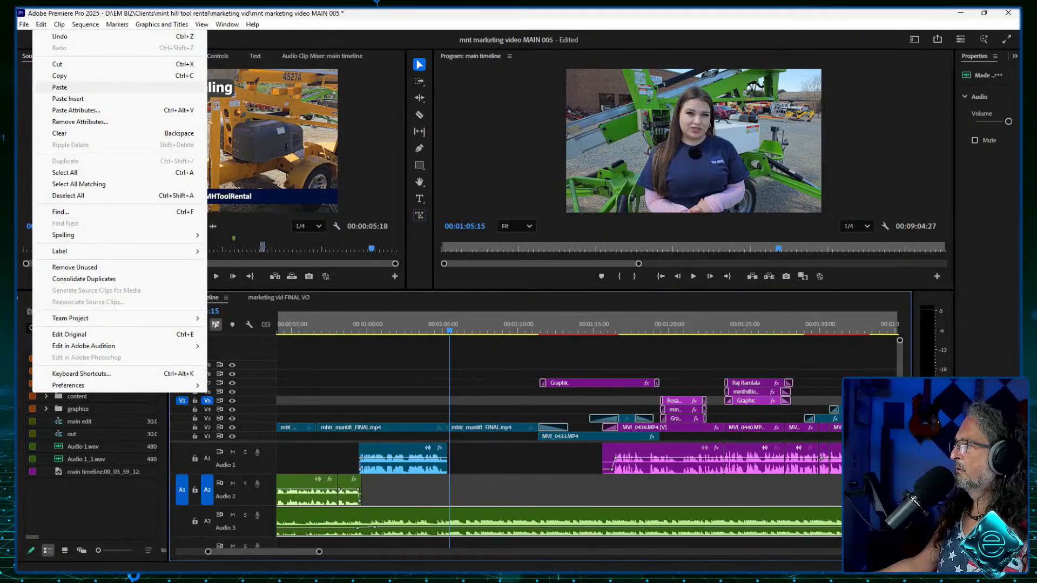
key("Return")
left_click_drag(458, 494, 541, 494)
left_click(520, 324)
key("space")
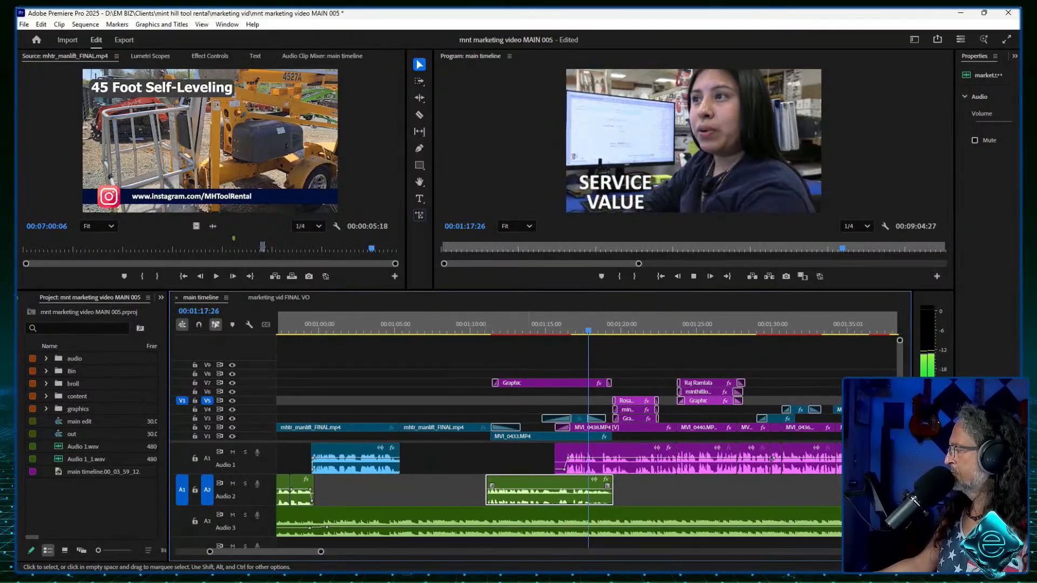
key("space")
left_click_drag(543, 493, 521, 494)
Step: Paste the earlier processed voice-over's volume, channel volume and effects onto the new Audio 2 clip, and raise its volume to about -0.6 dB
left_click_drag(420, 492, 292, 491)
right_click(282, 491)
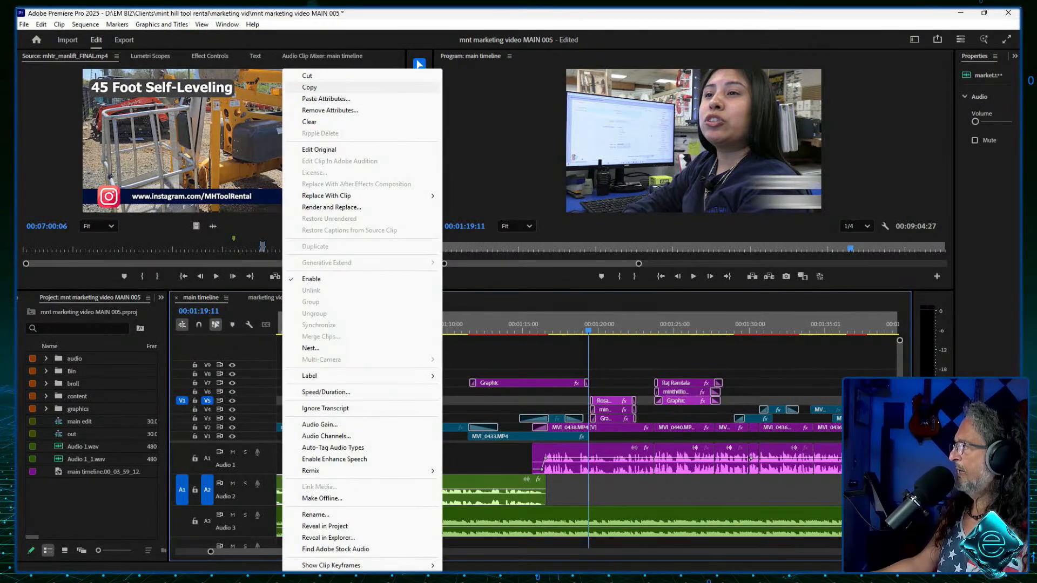
left_click(309, 87)
left_click(573, 490)
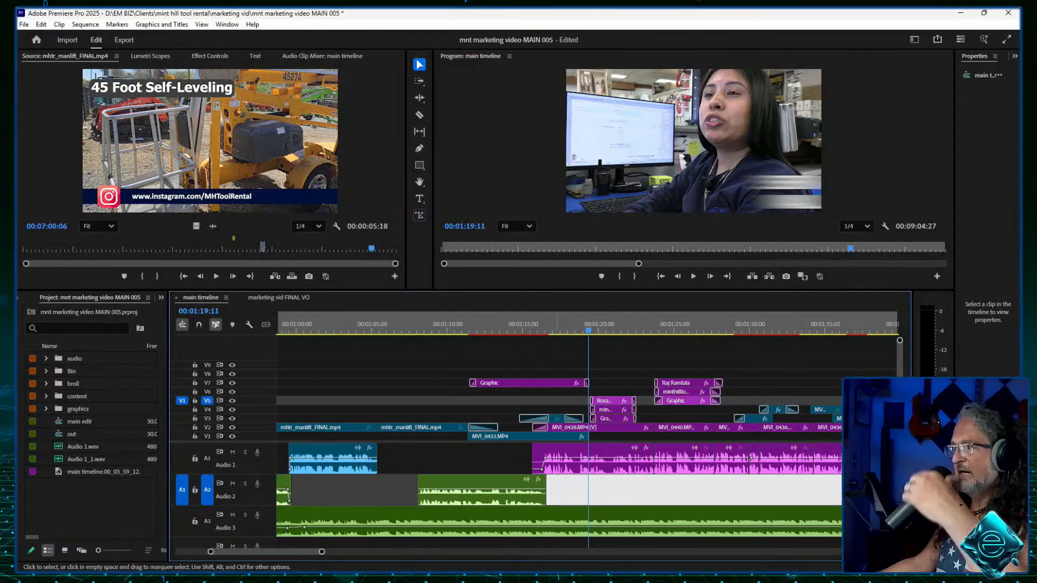
scroll(559, 435, "up", 10)
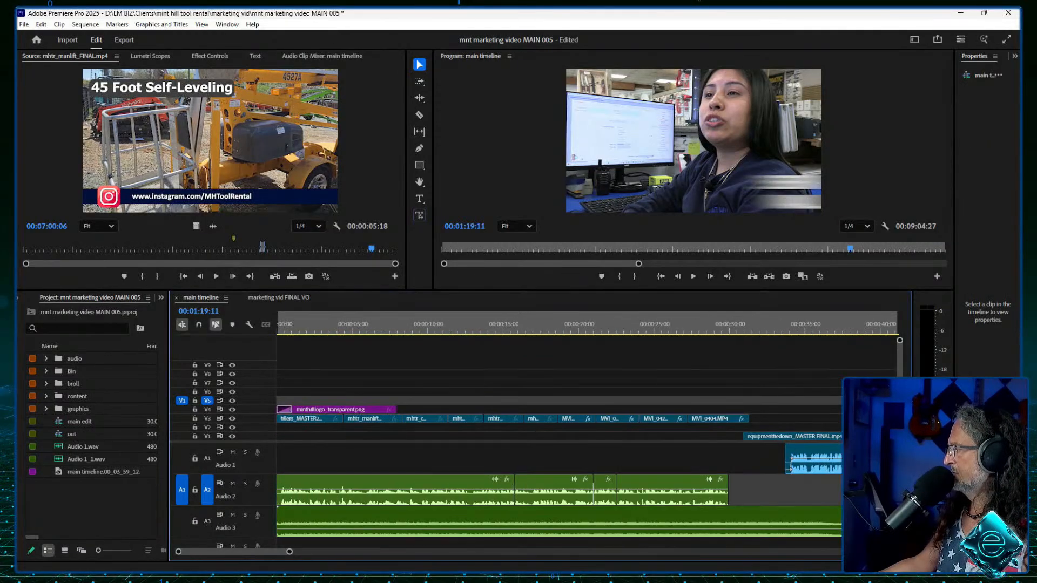
scroll(559, 435, "down", 5)
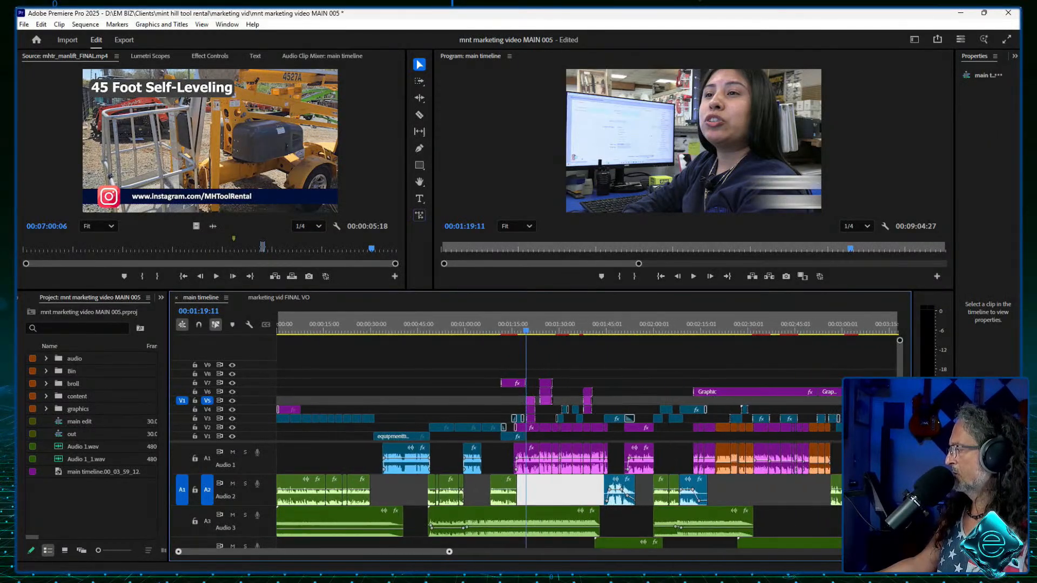
left_click_drag(449, 551, 321, 552)
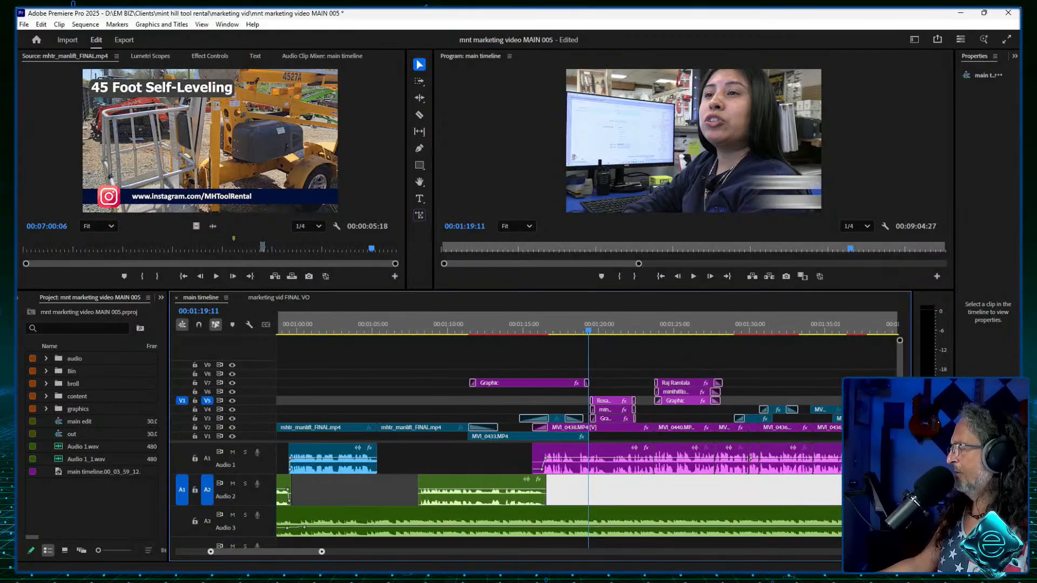
left_click(490, 489)
right_click(489, 489)
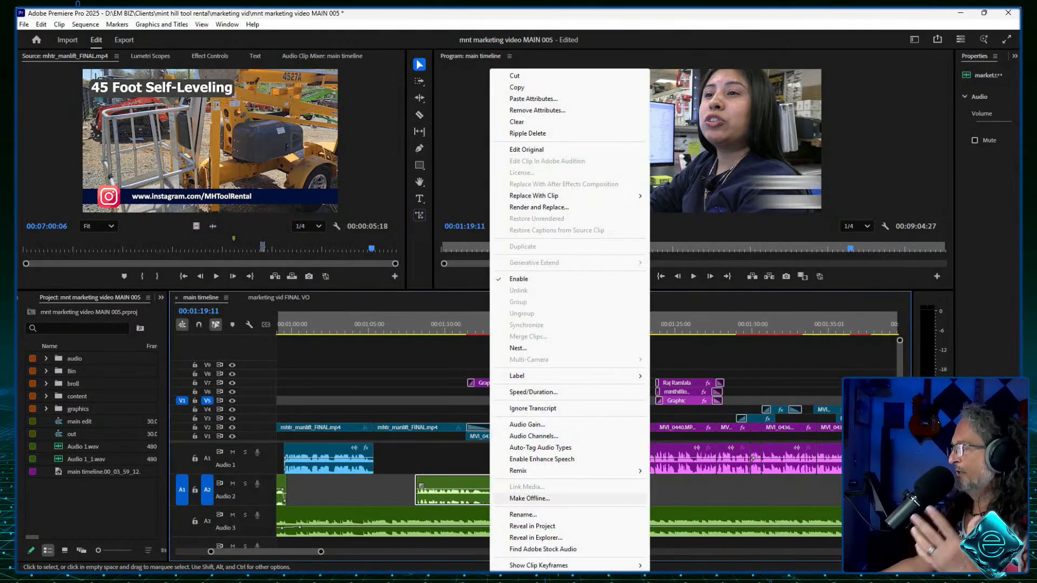
left_click(533, 99)
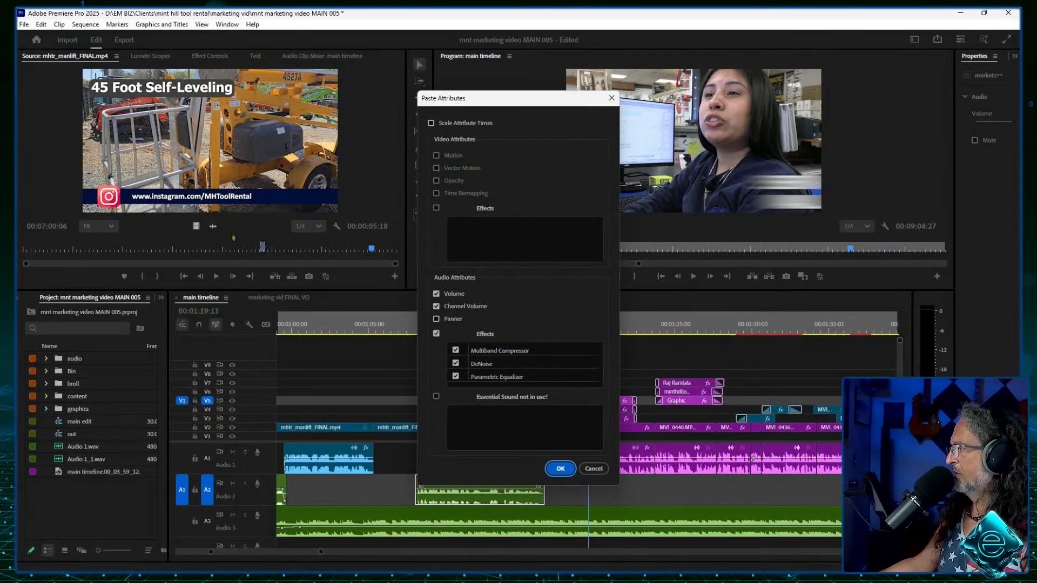
key("Return")
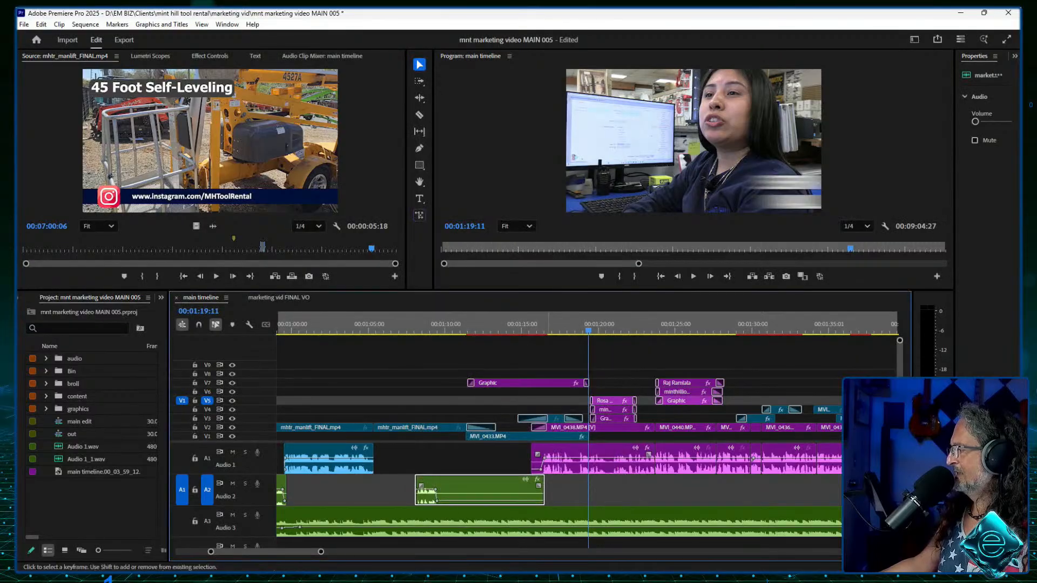
left_click_drag(436, 500, 441, 500)
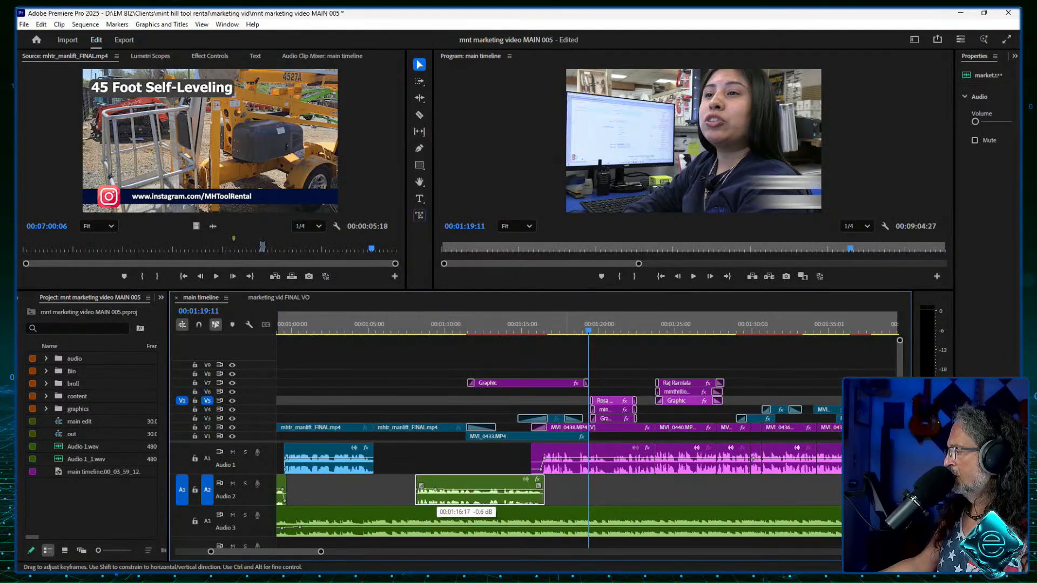
Step: Play the new voice-over into the Service Value section and set the Audio 3 music's volume keyframe near 00:01:01:01 to about -20 dB
left_click_drag(524, 320, 380, 319)
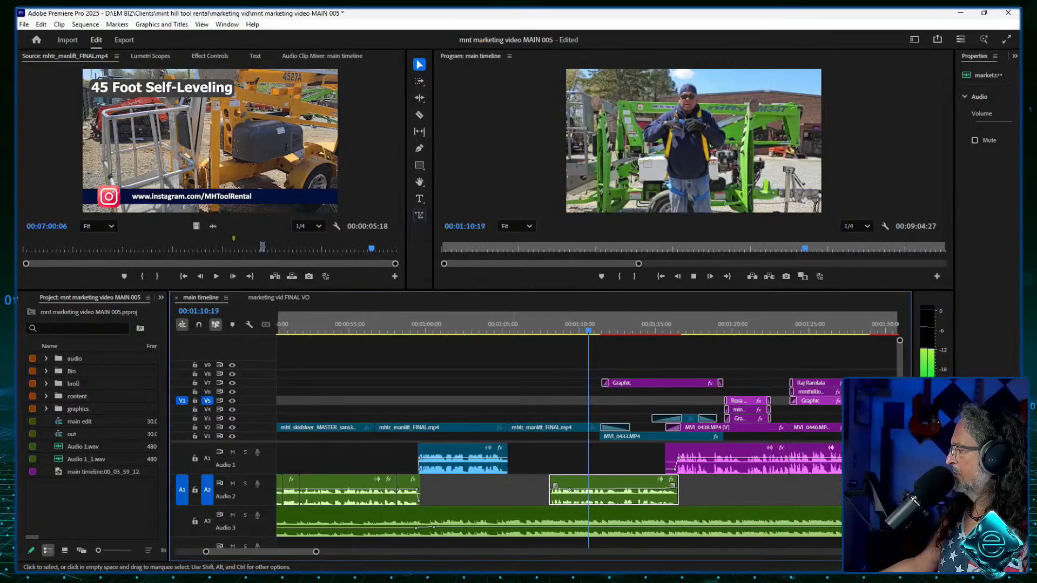
key("space")
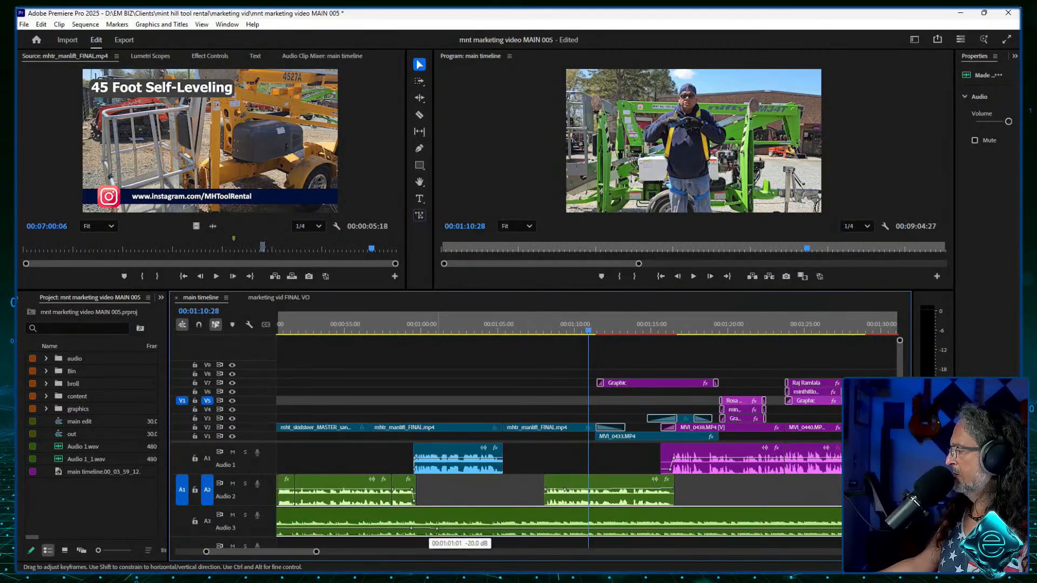
key("space")
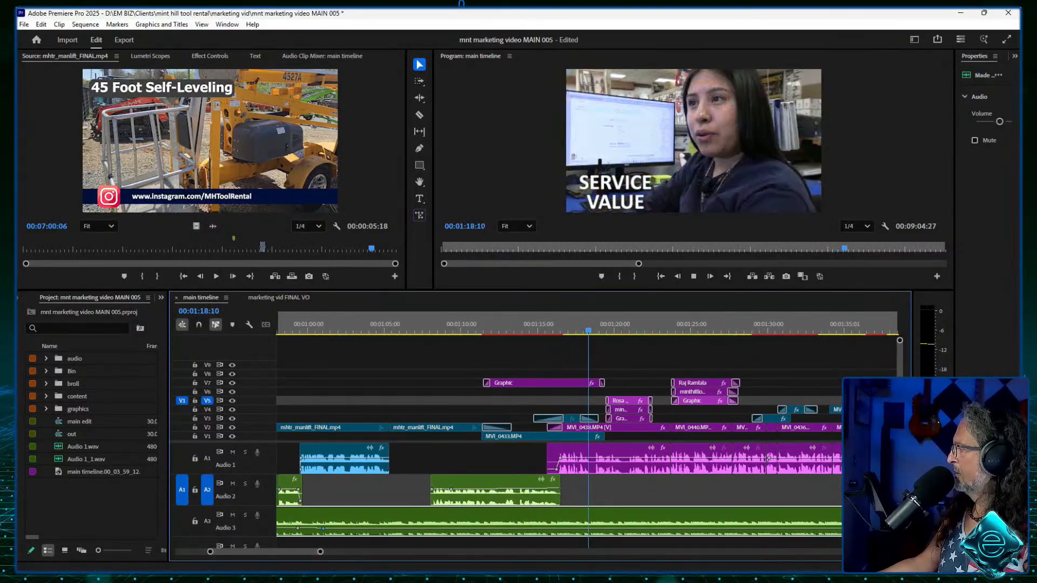
key("space")
Step: Play the Service Value interviews from about 00:01:14 to check the voice-over handoff and the music level under the speakers
left_click_drag(321, 551, 466, 551)
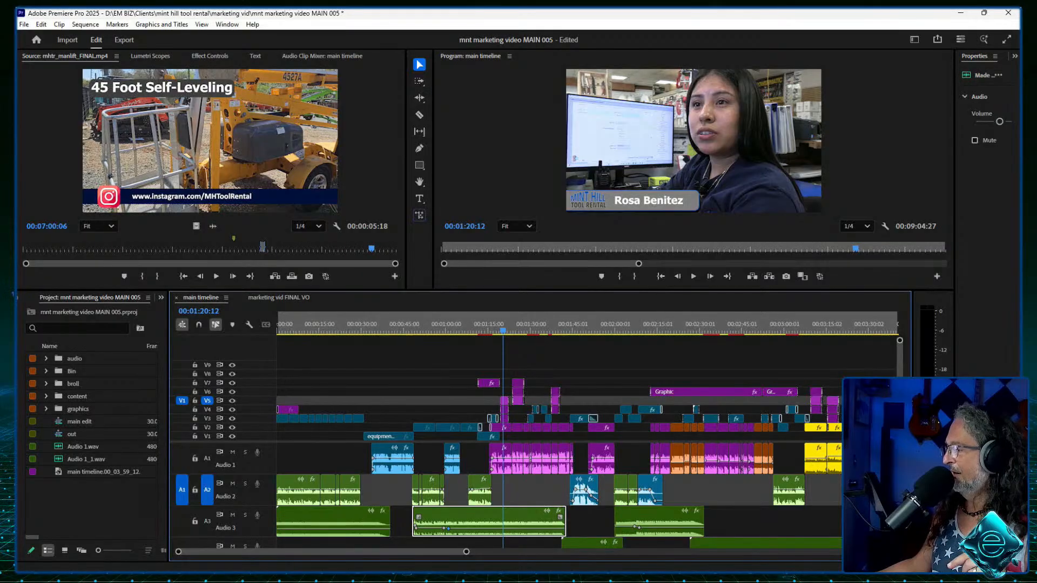
key("equal")
key("equal")
key("equal")
key("equal")
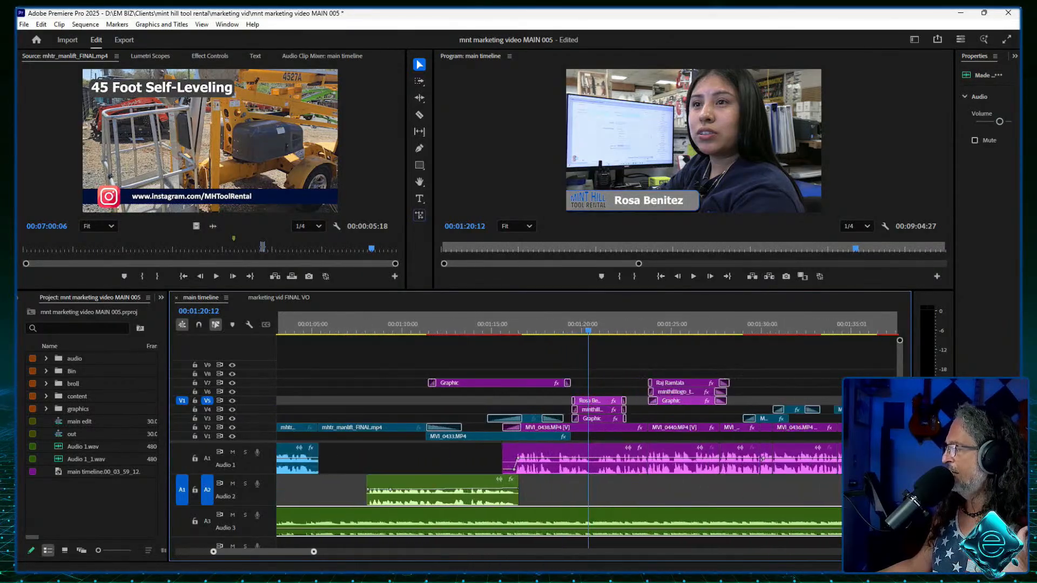
key("minus")
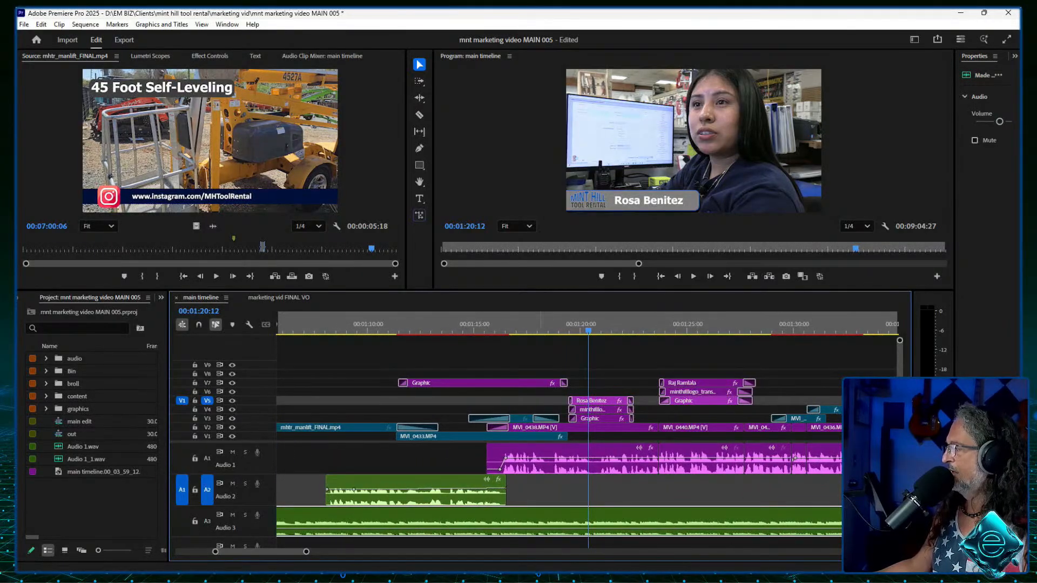
left_click_drag(483, 325, 451, 325)
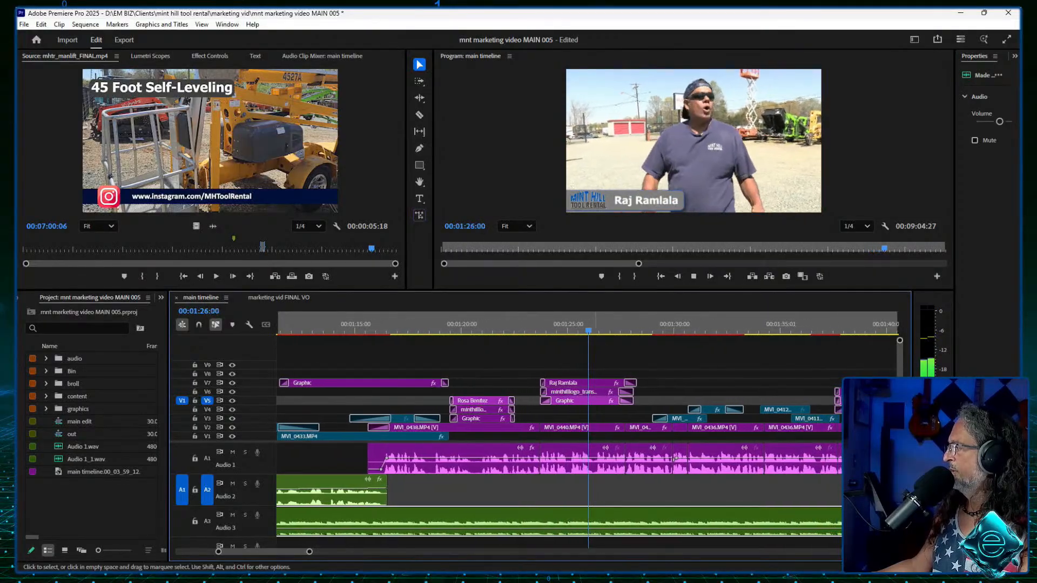
key("space")
Step: Play the MVI_0440 interview clip from 00:01:23:21, just before its cut, to check the audio against the previous speaker
key("equal")
key("equal")
key("equal")
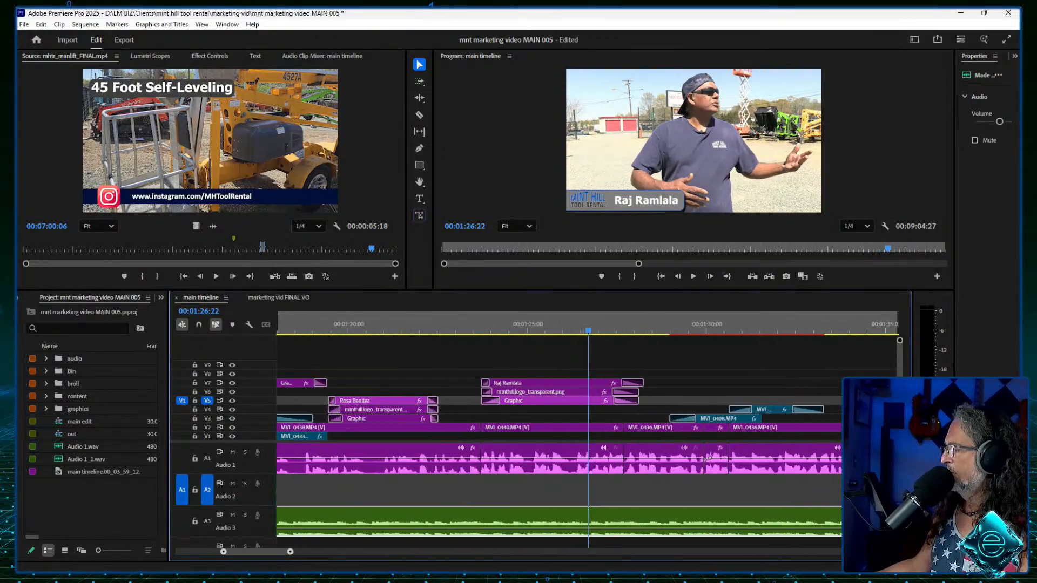
left_click_drag(588, 328, 415, 328)
key("Left")
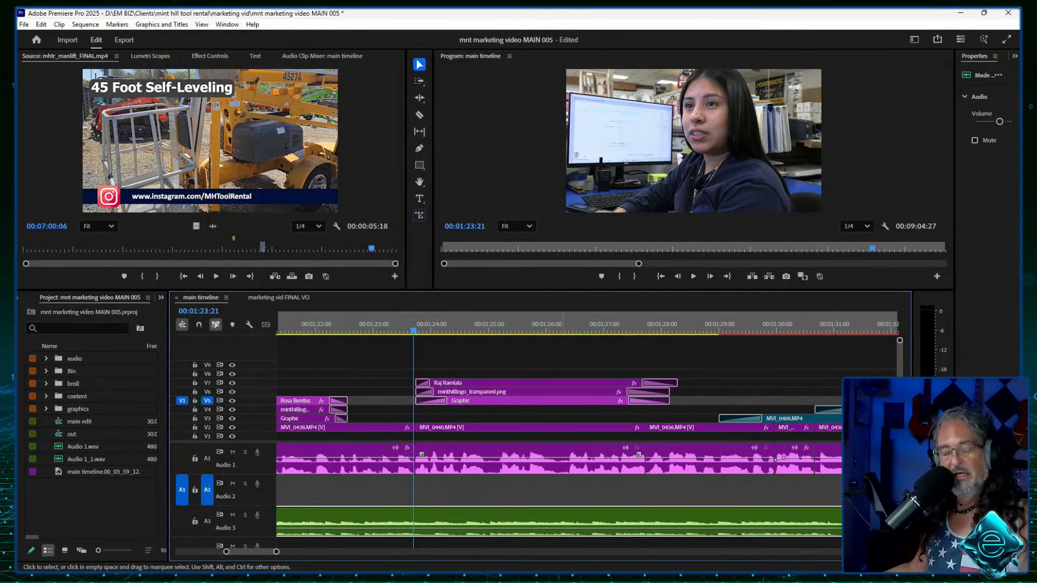
key("space")
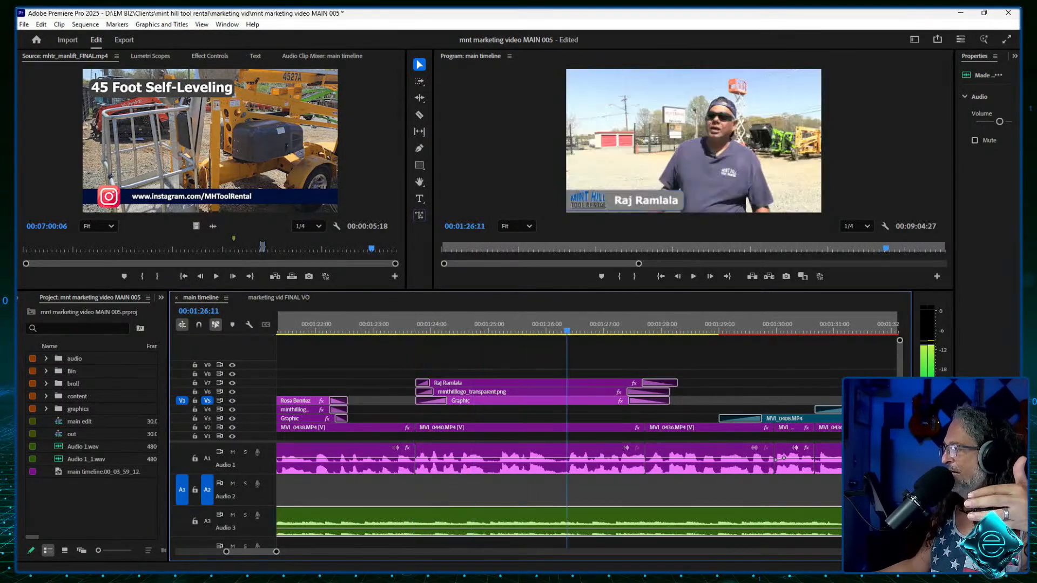
key("space")
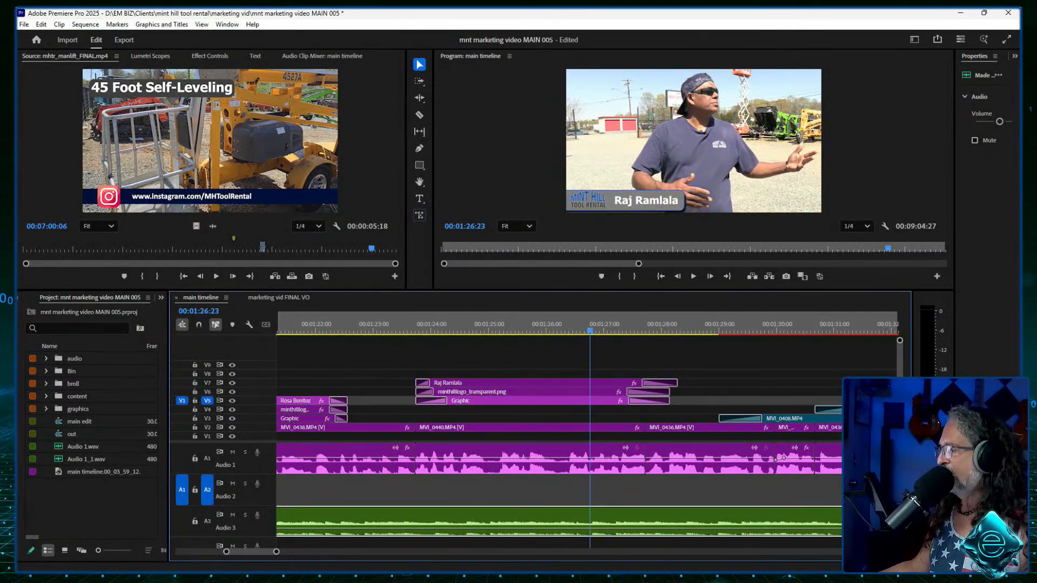
Step: Review the Service Value section from about 00:01:18, at normal and then fast-forward speed, up to about 00:01:41
left_click_drag(276, 552, 388, 552)
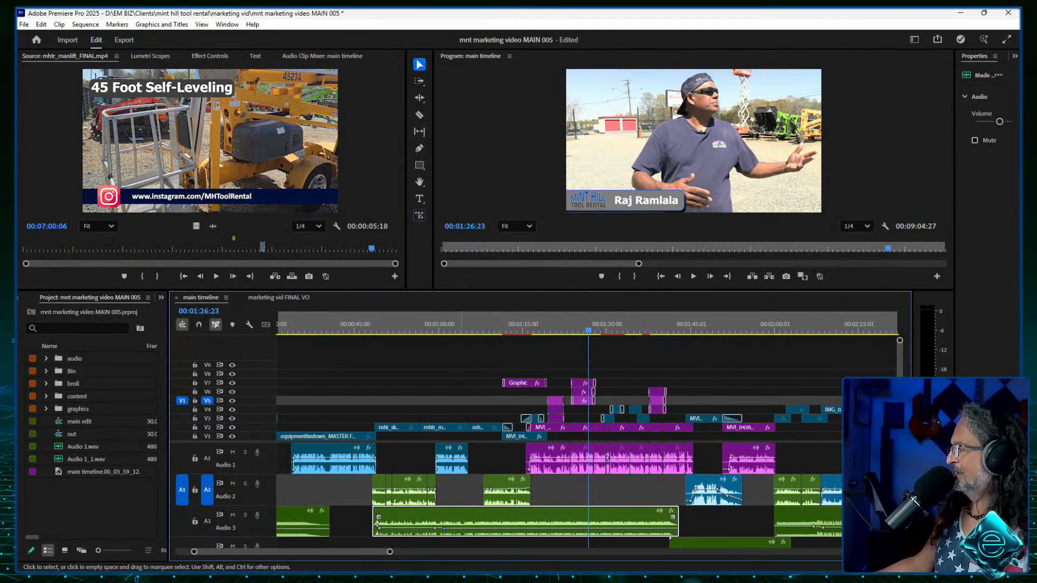
key("equal")
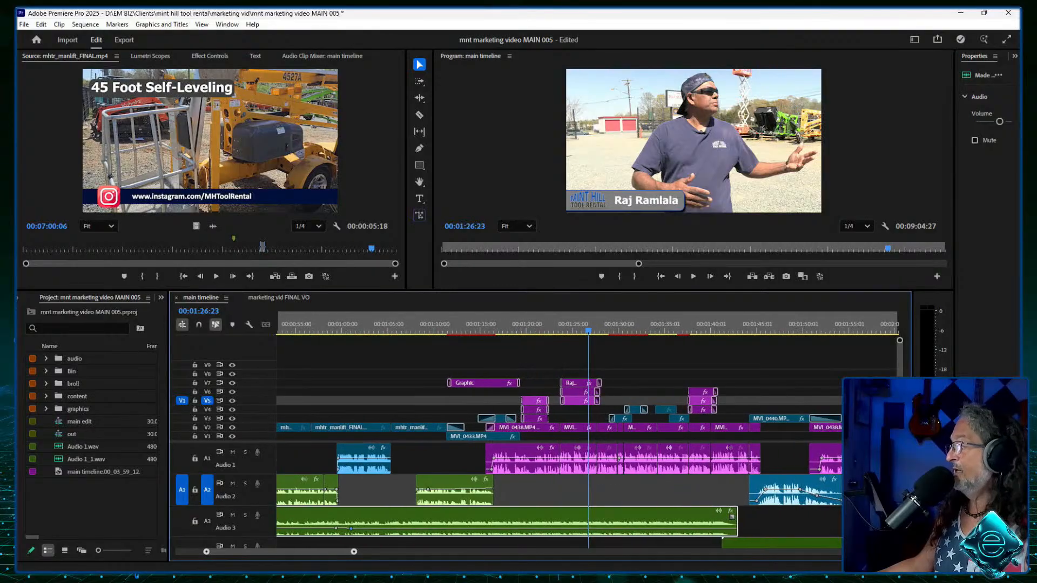
left_click_drag(588, 324, 510, 324)
key("space")
key("k")
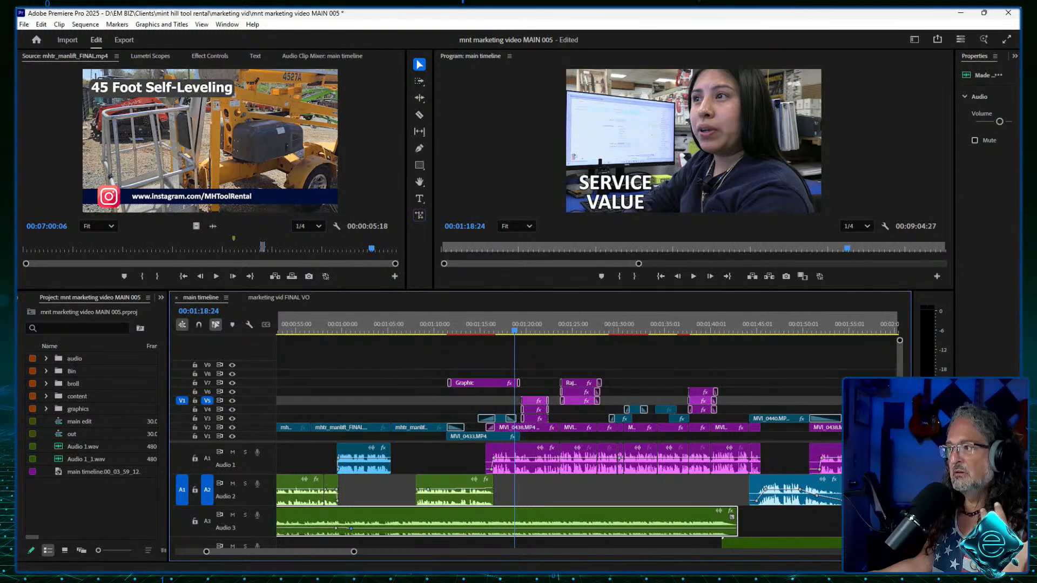
key("space")
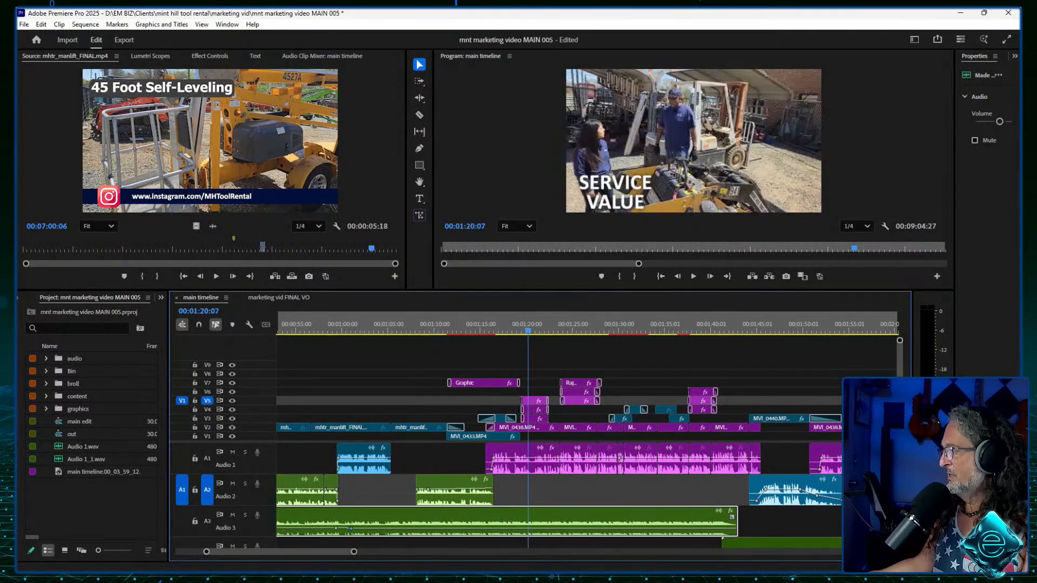
key("l")
key("l")
key("l")
key("l")
Step: Replay the Service Value title and its transition into the interviews from around 00:01:13 and 00:01:11:14, shuttling through the footage
left_click_drag(721, 328, 468, 328)
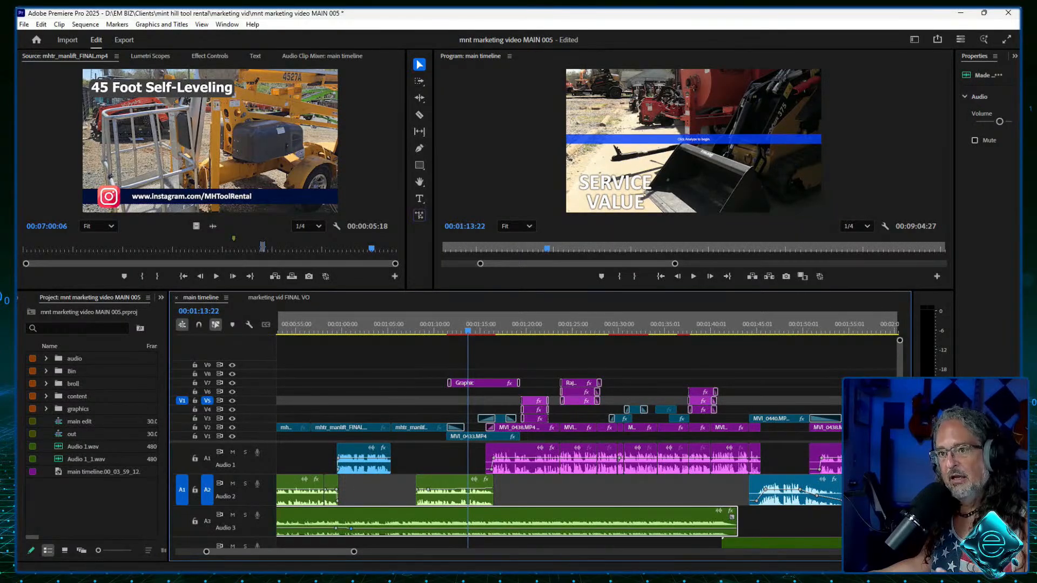
left_click_drag(467, 330, 459, 330)
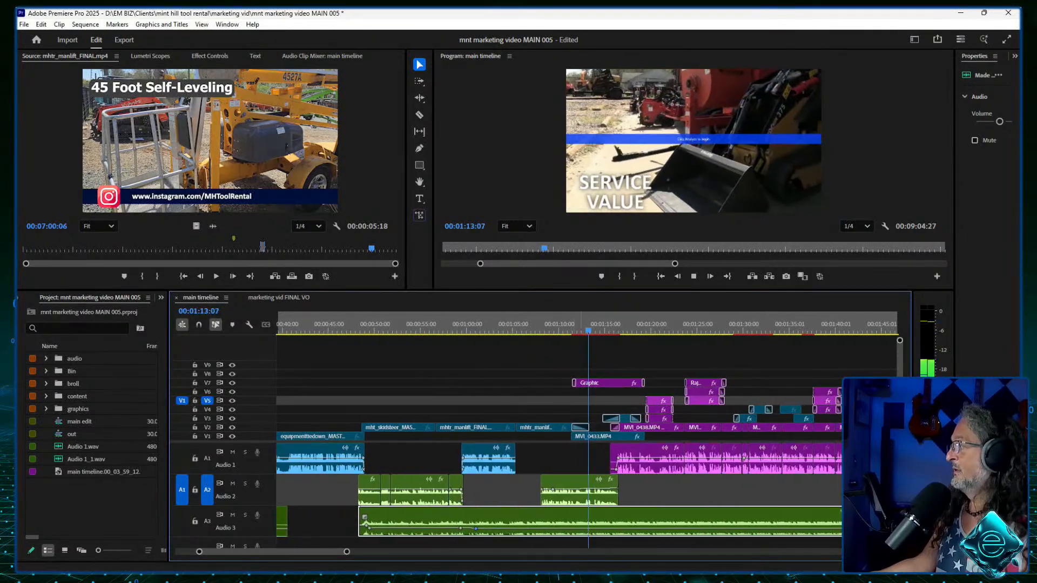
key("space")
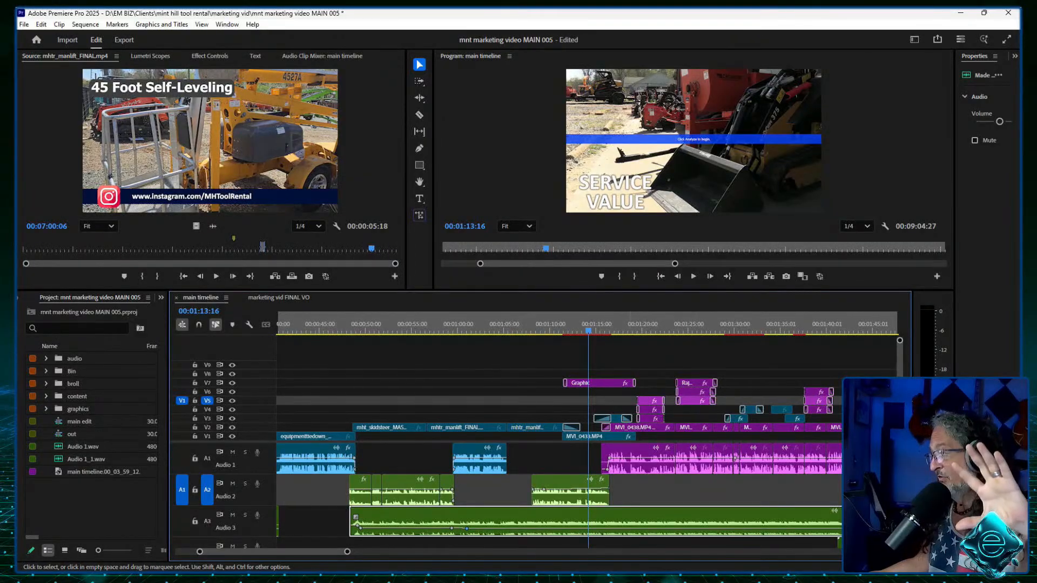
key("space")
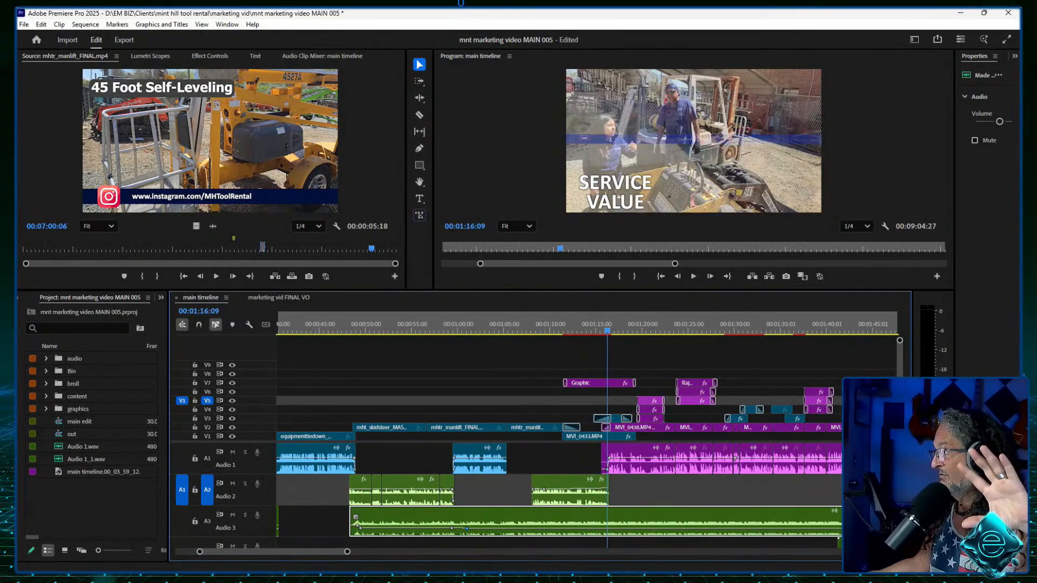
key("Up")
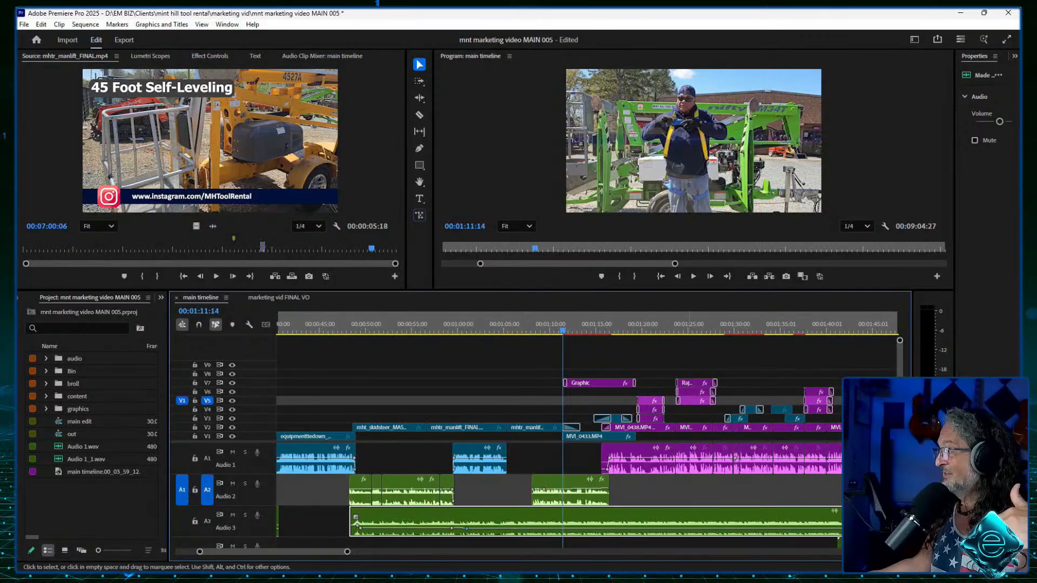
key("space")
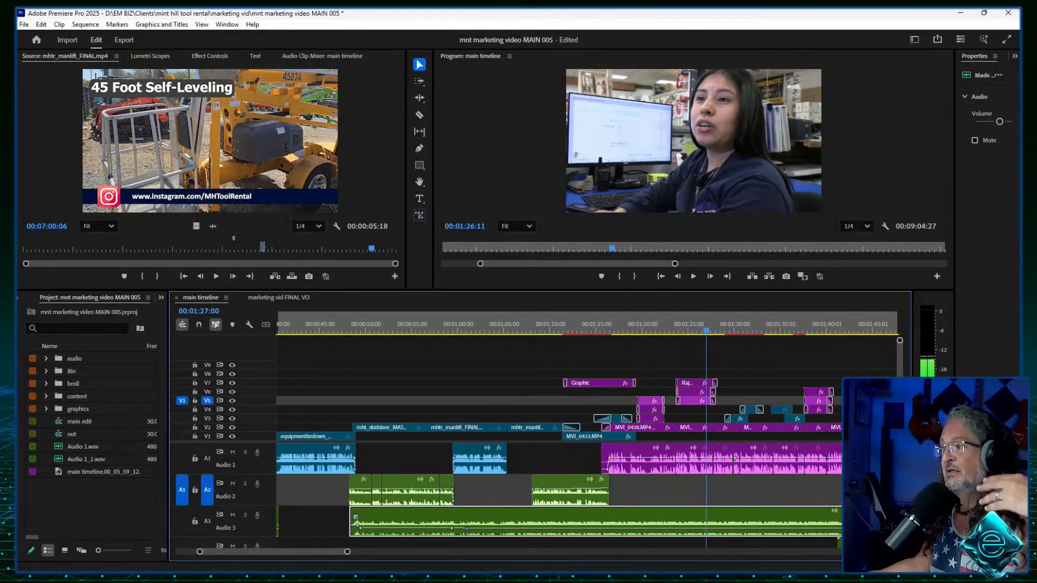
key("k")
key("l")
key("l")
key("j")
key("j")
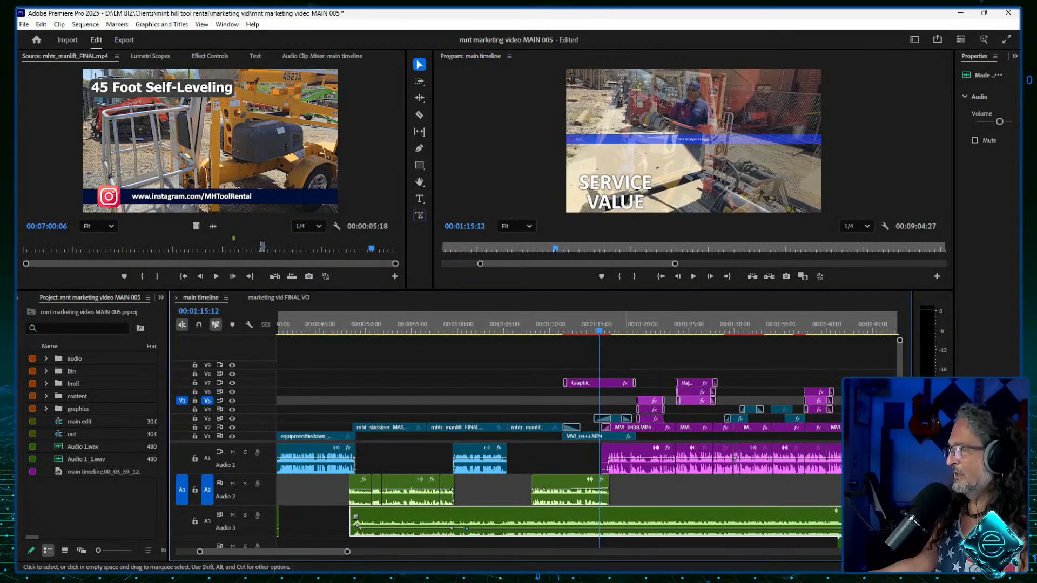
key("space")
key("space")
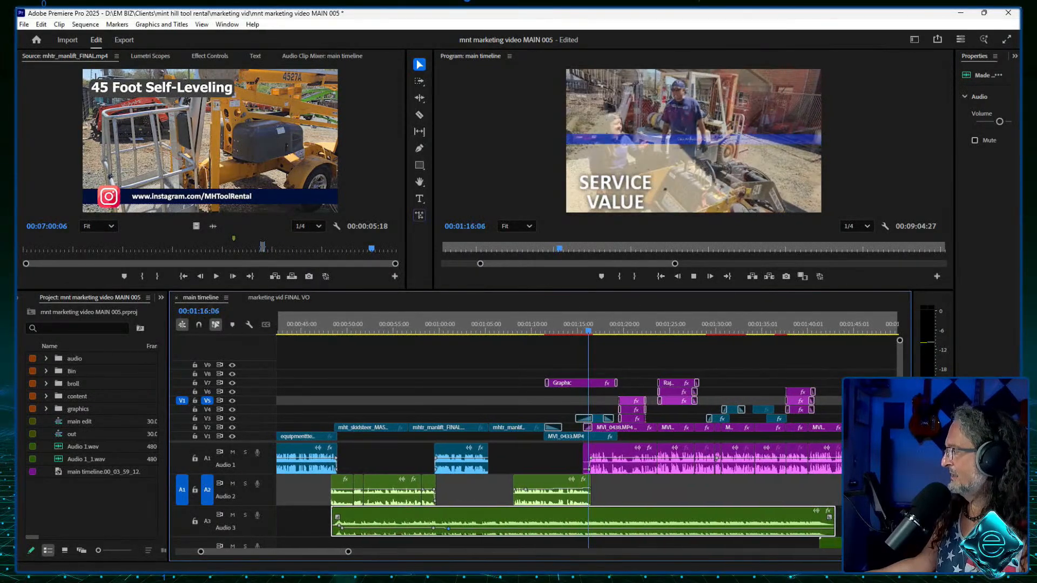
Step: Return the playhead to 00:01:05:13 at the end of the manlift interview audio, with the following sections in view
left_click(489, 324)
key("minus")
key("minus")
key("minus")
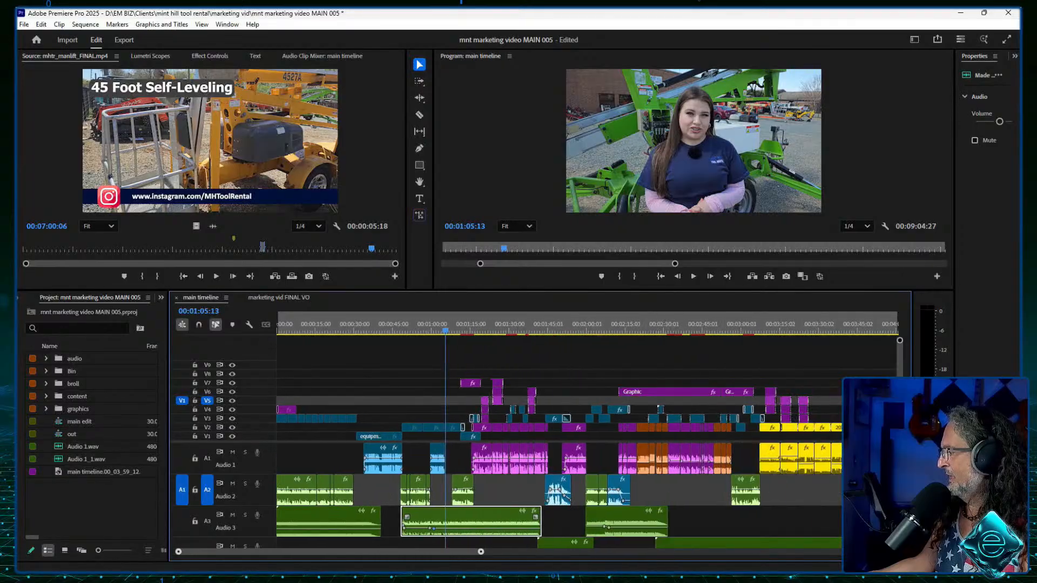
Step: Return the playhead to the sequence start and resize the timeline area so the audio tracks down to Audio 4 are in view
key("Home")
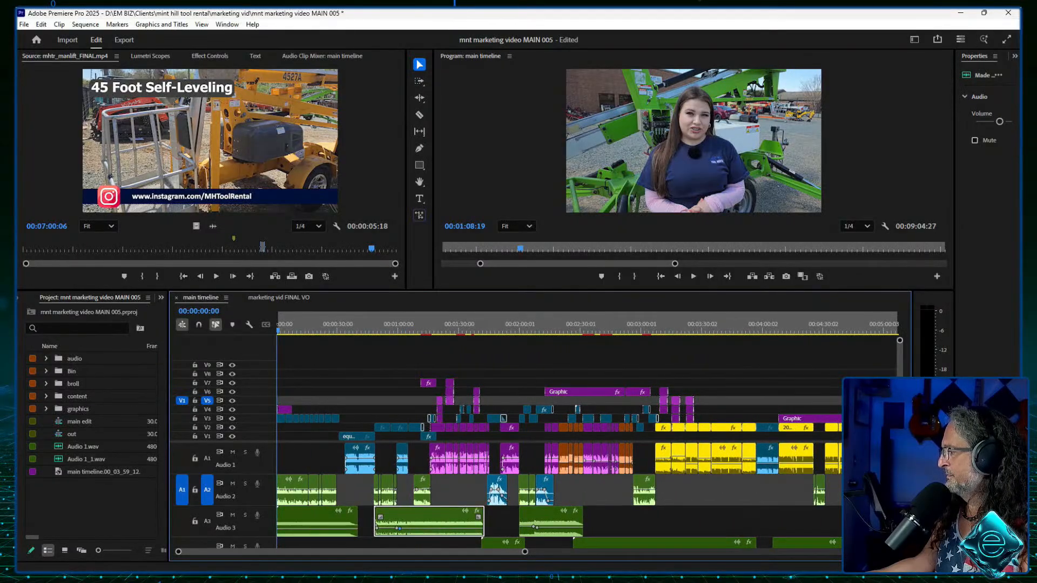
left_click_drag(540, 291, 540, 354)
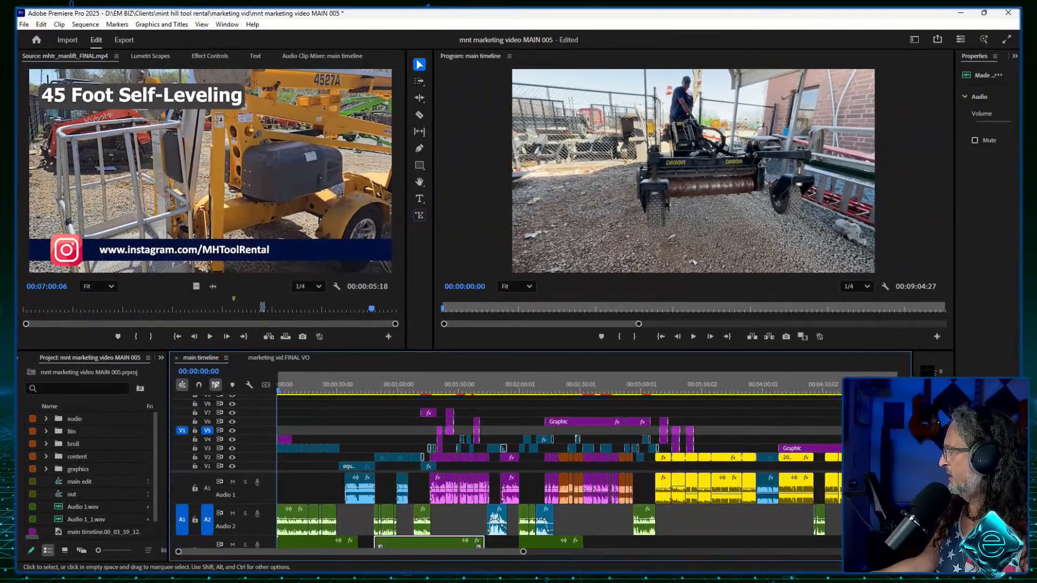
scroll(559, 511, "down", 2)
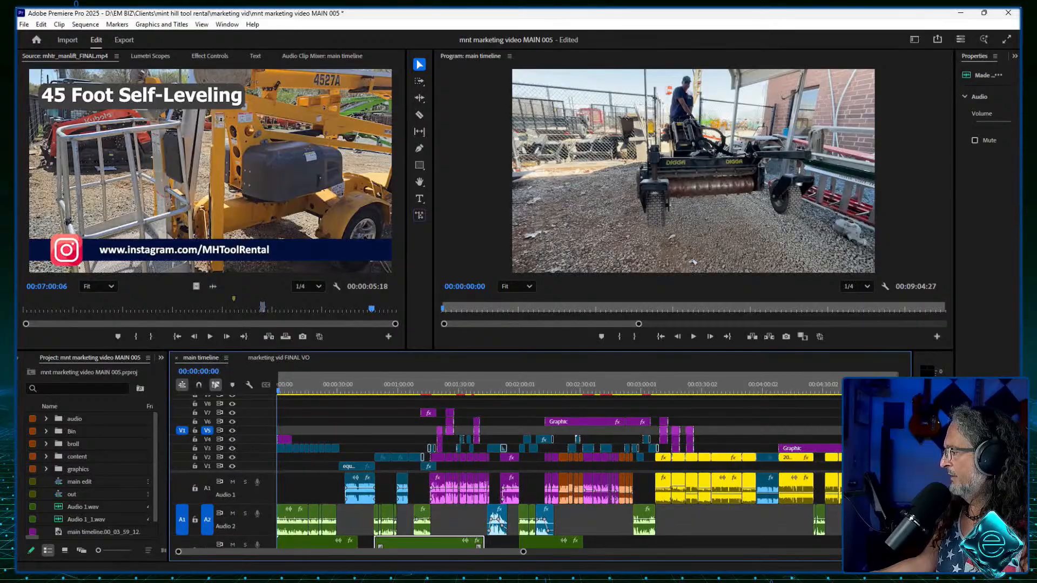
scroll(559, 510, "up", 2)
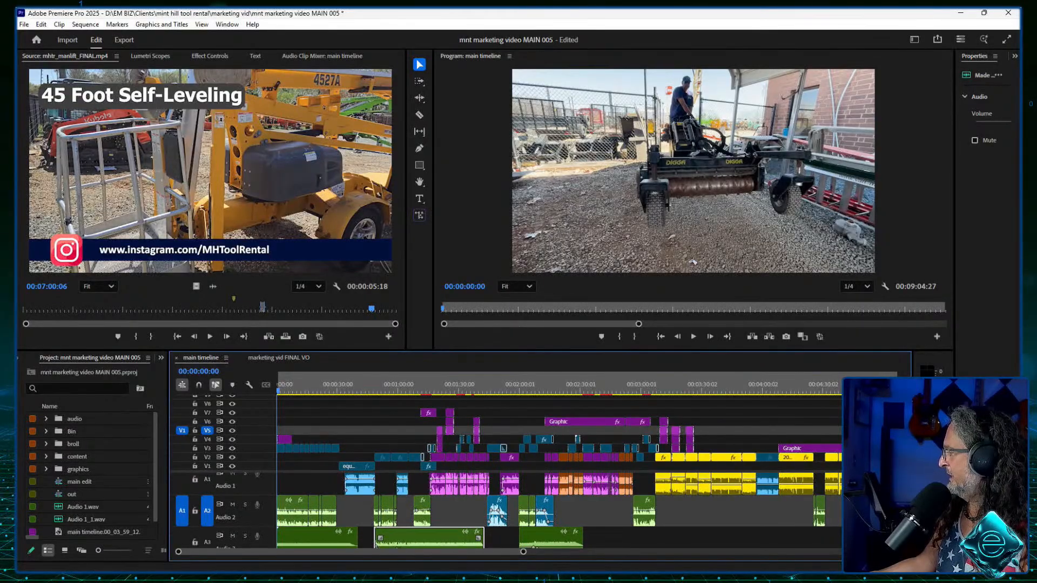
left_click_drag(227, 470, 227, 458)
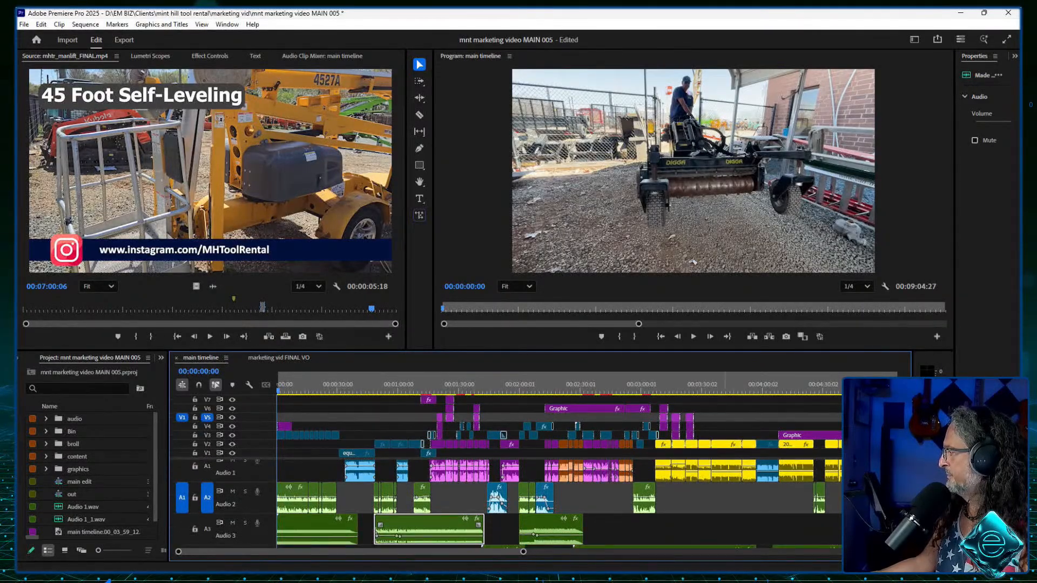
left_click_drag(441, 350, 441, 268)
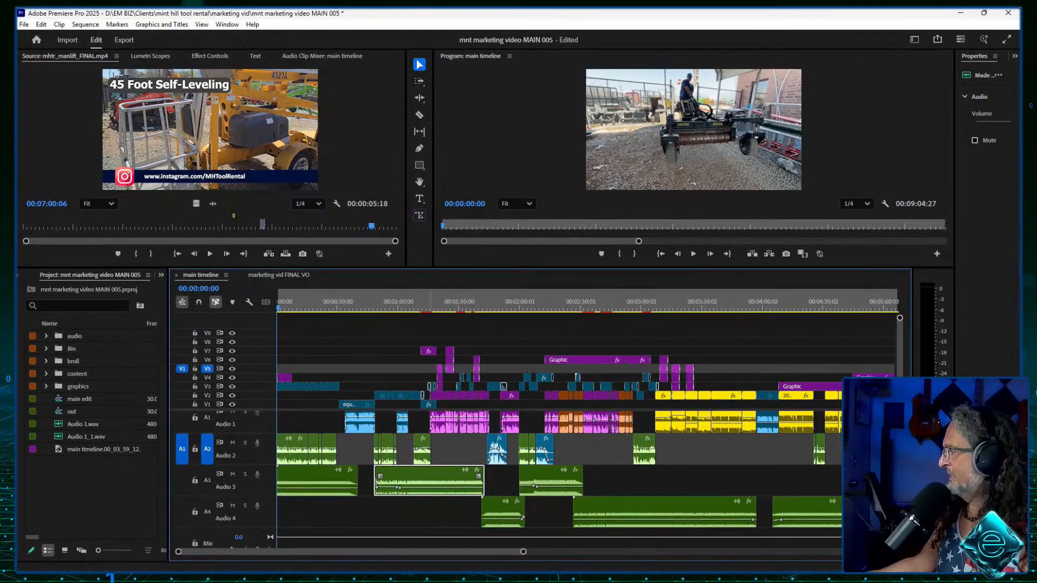
Step: Move the playhead to the first interview's name title at 00:01:20:02, with its stacked clips in close view
left_click_drag(278, 304, 437, 306)
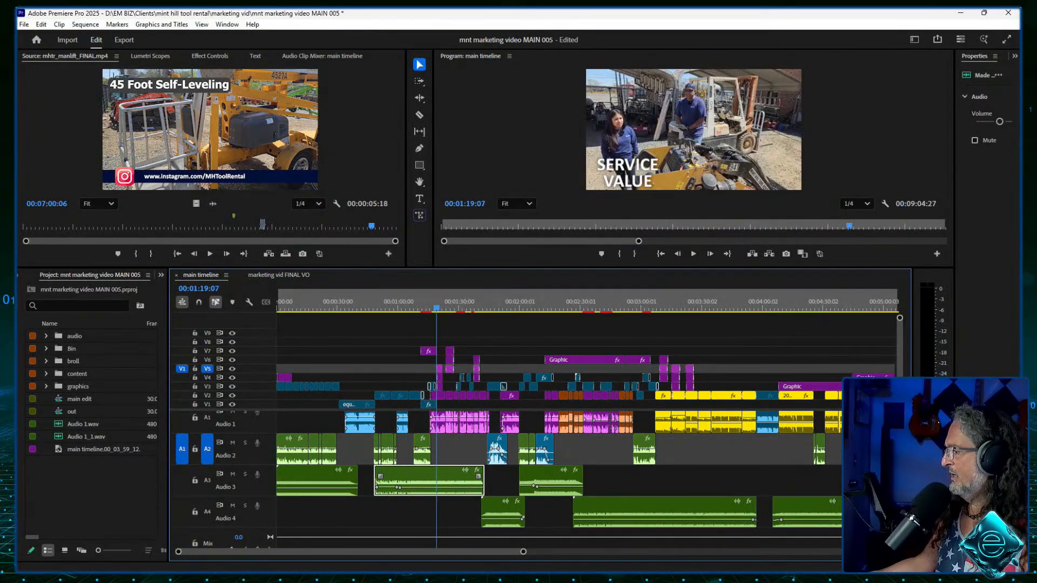
key("=")
key("=")
key("=")
key("=")
key("=")
key("=")
key("=")
mouse_move(585, 306)
left_mouse_down()
mouse_move(566, 305)
mouse_move(593, 305)
mouse_move(584, 306)
left_mouse_up()
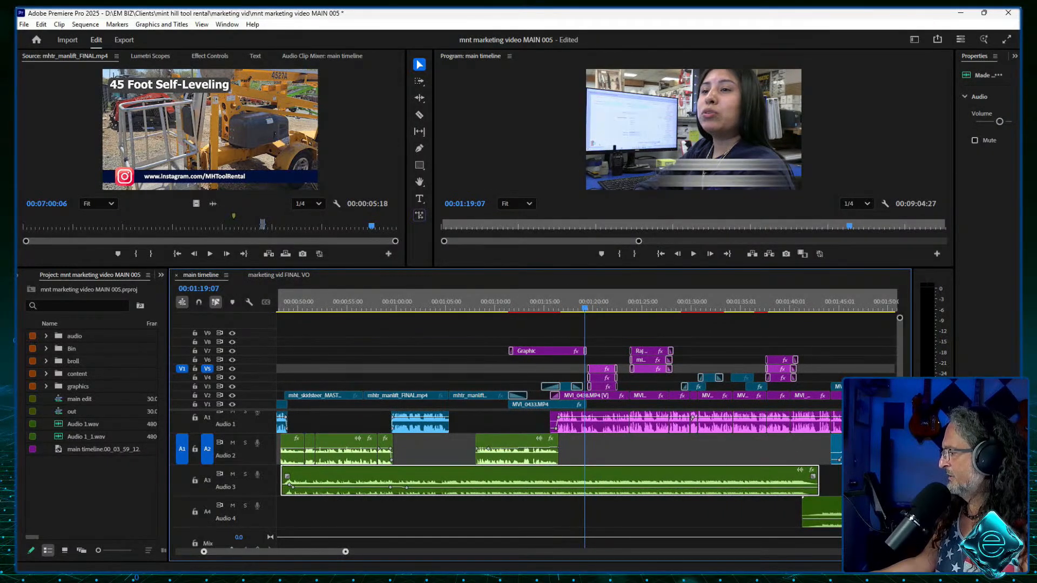
key("=")
key("=")
key("=")
key("=")
key("=")
key("=")
key("=")
left_click_drag(585, 307, 689, 305)
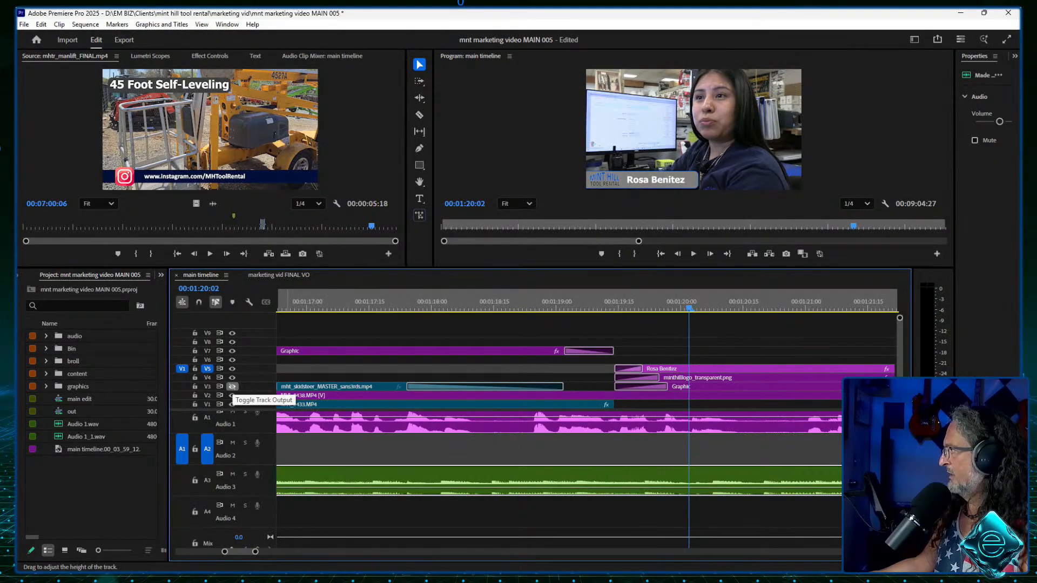
Step: Toggle the output of tracks V3, V2 and V5 in turn to see what each contributes to the name title
left_click(232, 387)
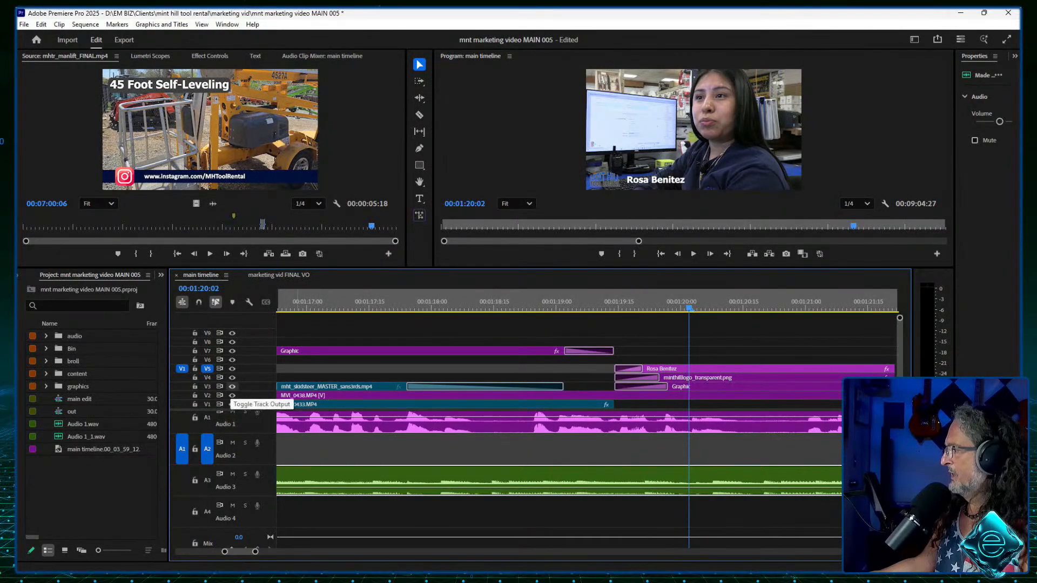
left_click(232, 387)
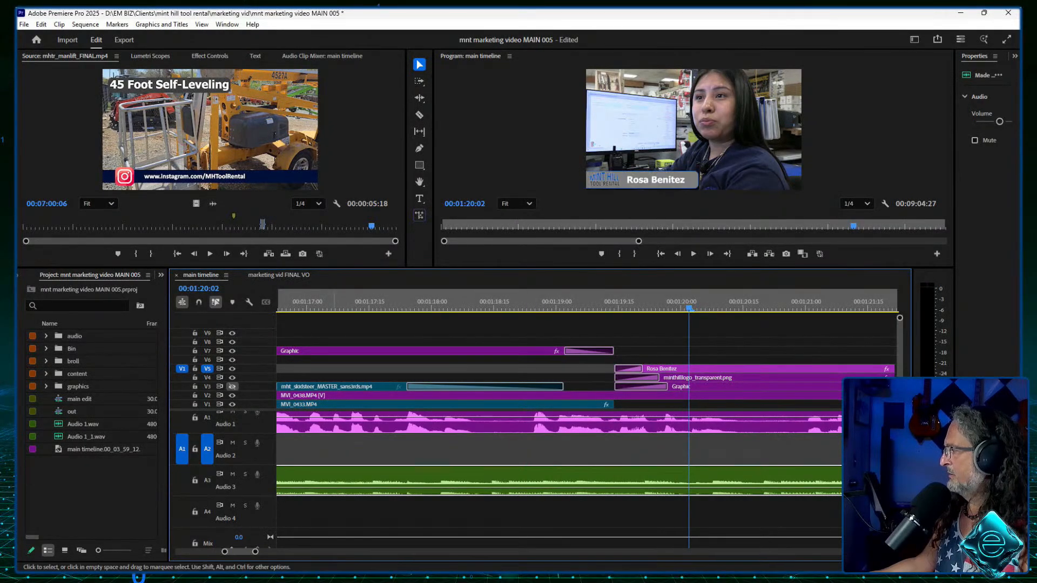
left_click(232, 387)
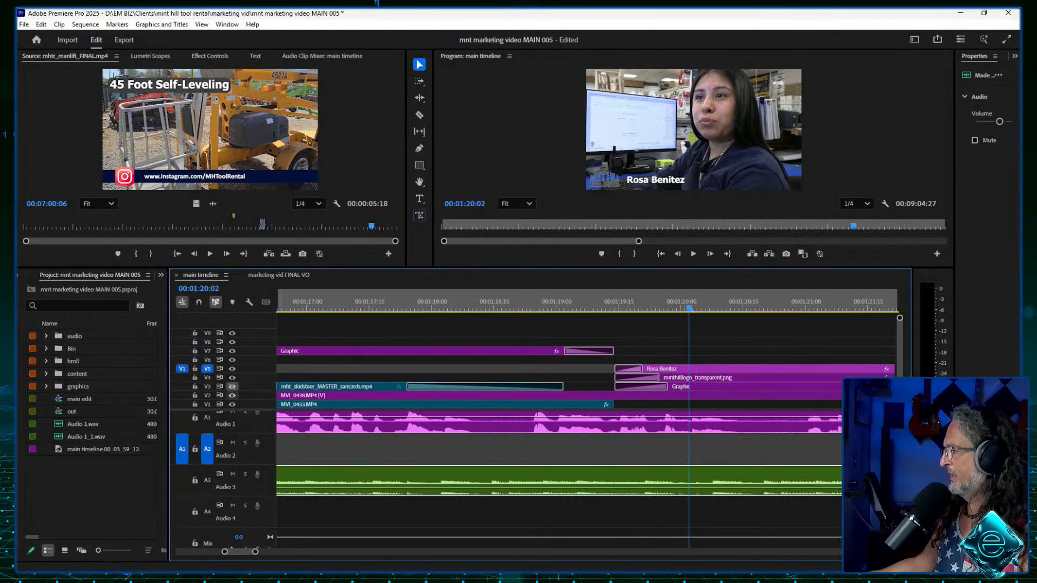
left_click(233, 387)
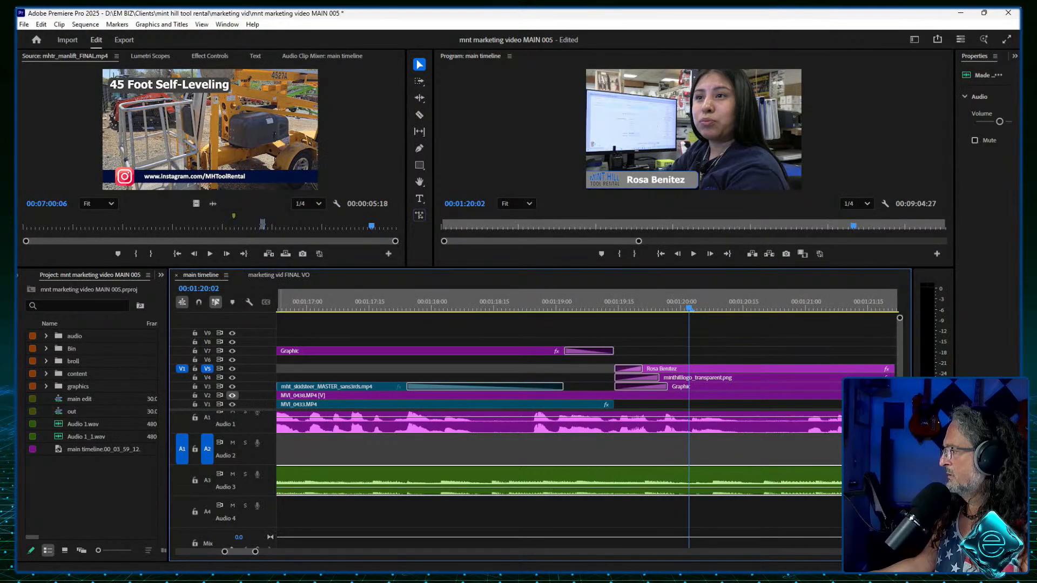
left_click(232, 396)
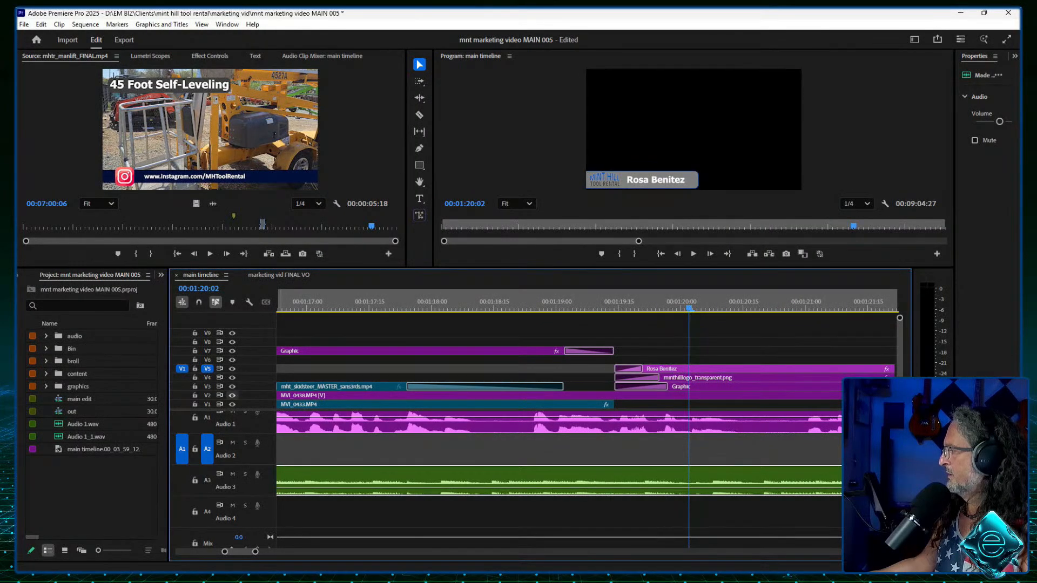
left_click(232, 395)
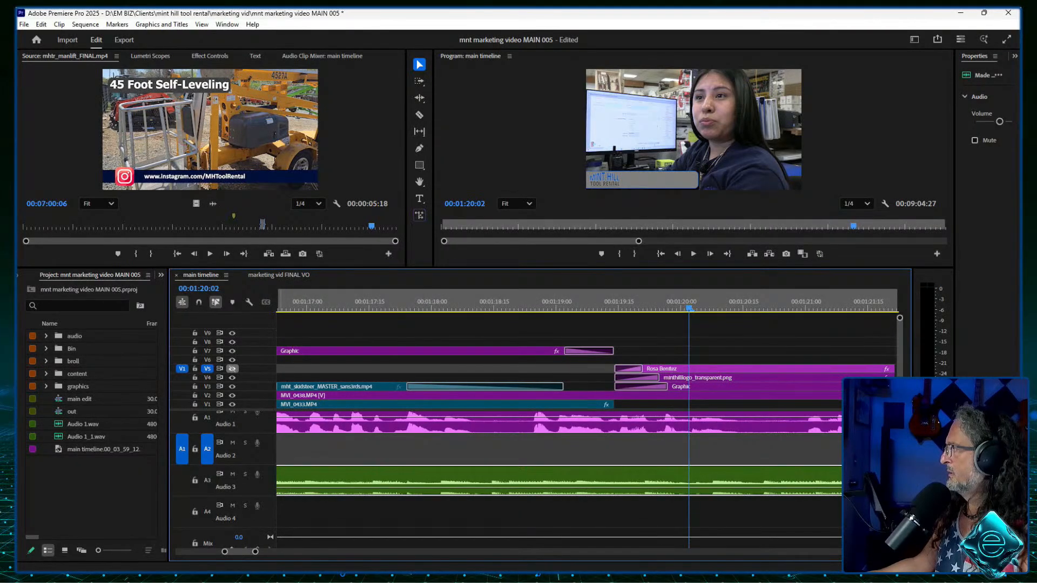
Step: Play the first interview's name title from its transition in to its end, just before the cut to MVI_0440
left_click_drag(632, 302, 477, 302)
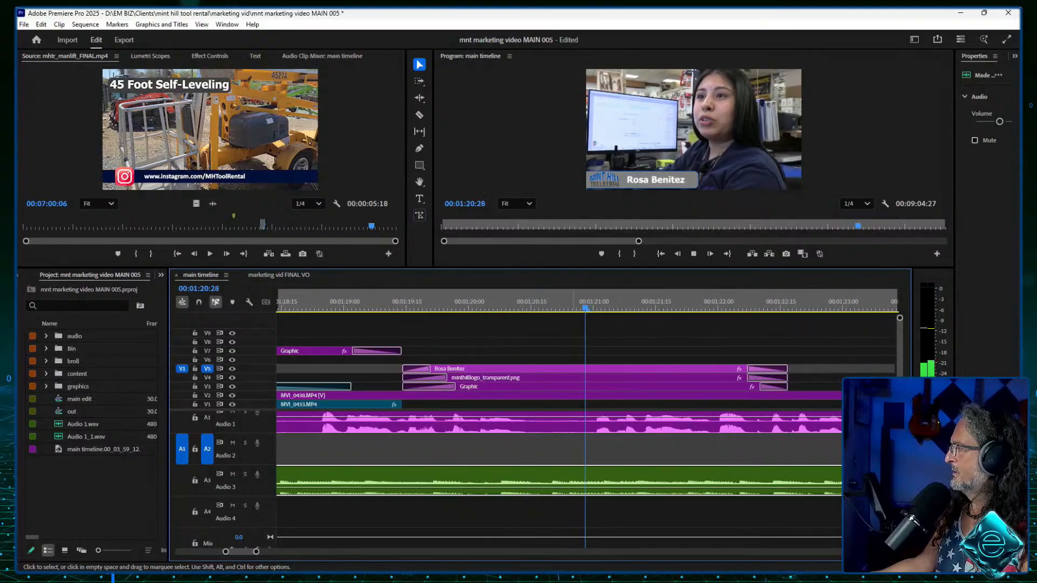
key("space")
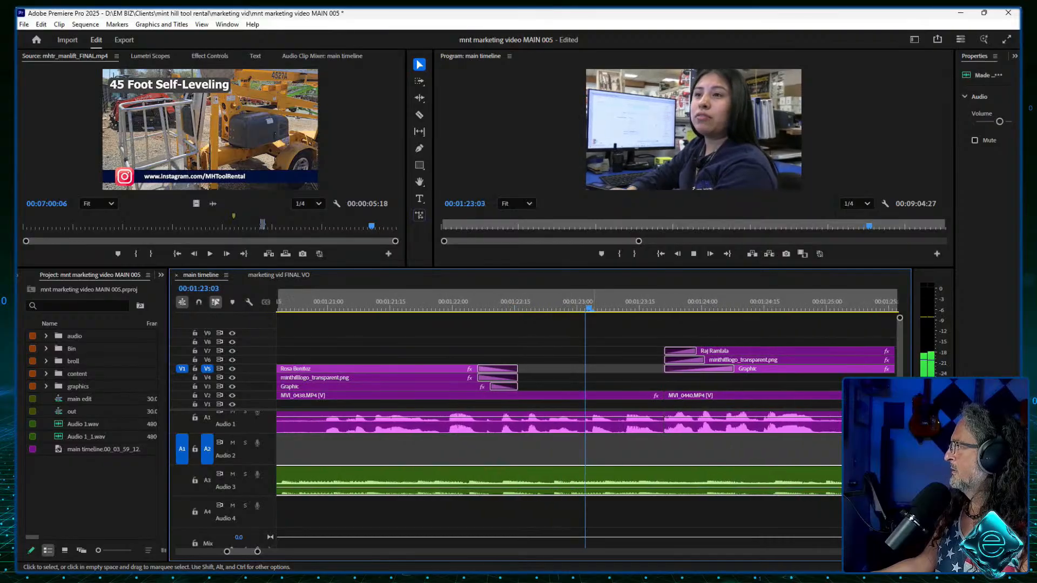
key("space")
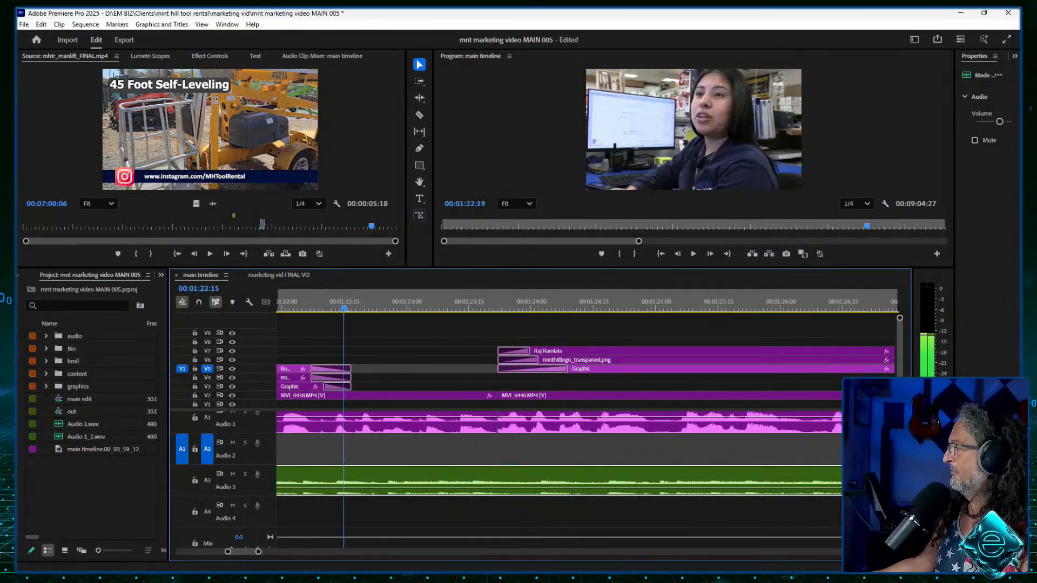
Step: Step back frame by frame to 00:01:19:09 to examine how the name title follows the Service Value transition
key("Left")
key("Left")
key("Left")
key("Left")
key("Left")
key("Left")
key("Left")
key("Left")
key("Left")
key("Left")
key("Left")
key("Left")
key("Left")
key("Left")
key("Left")
key("Left")
key("Left")
key("Left")
key("Left")
key("Left")
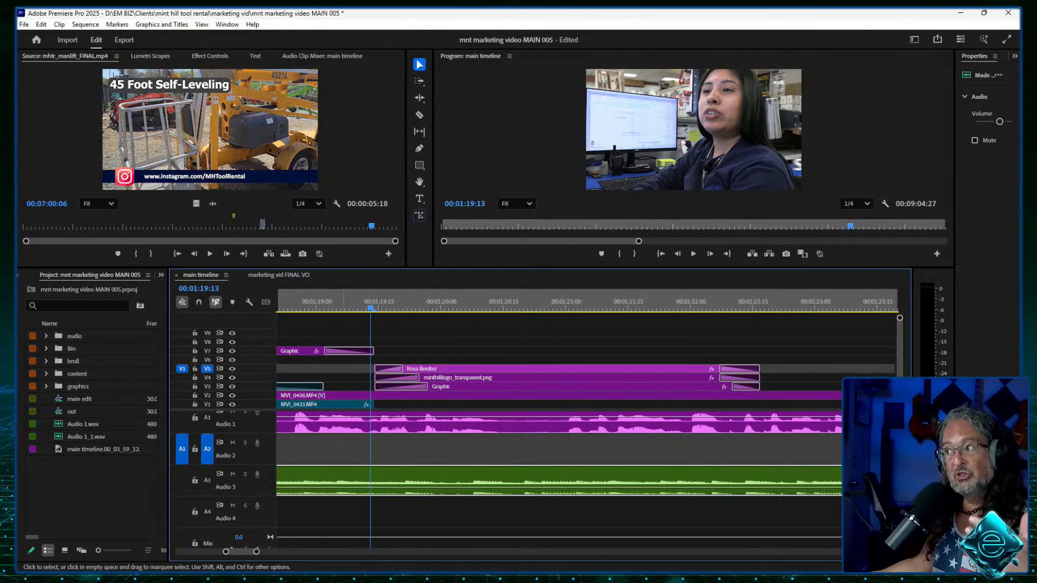
key("Left")
key("Left")
key("Left")
key("Left")
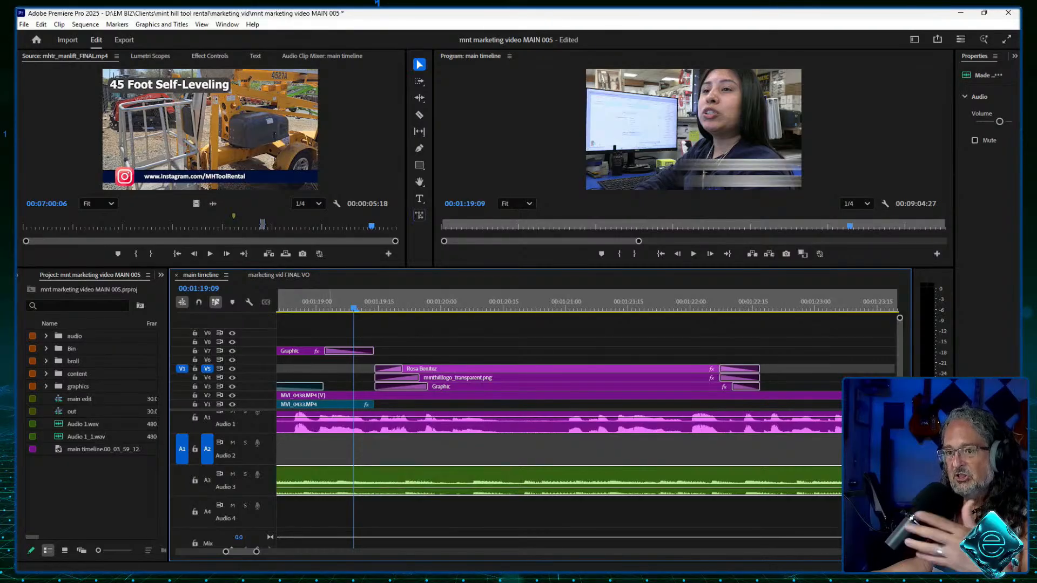
Step: Replay the transition from 00:01:18:23 through the cut to the MVI_0440 interview, up to 00:01:24:29
left_click_drag(354, 308, 295, 308)
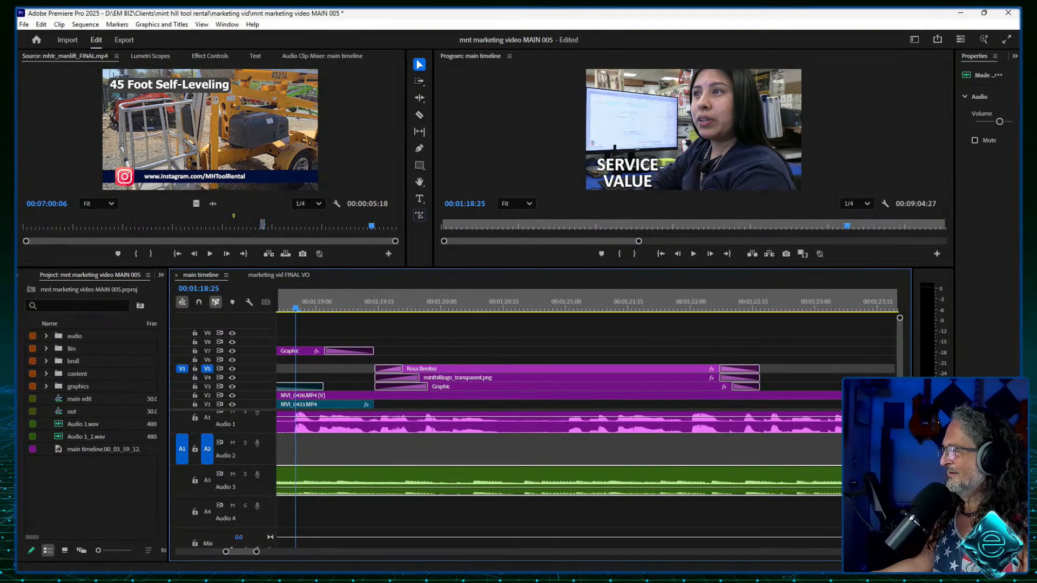
key("Left")
key("Left")
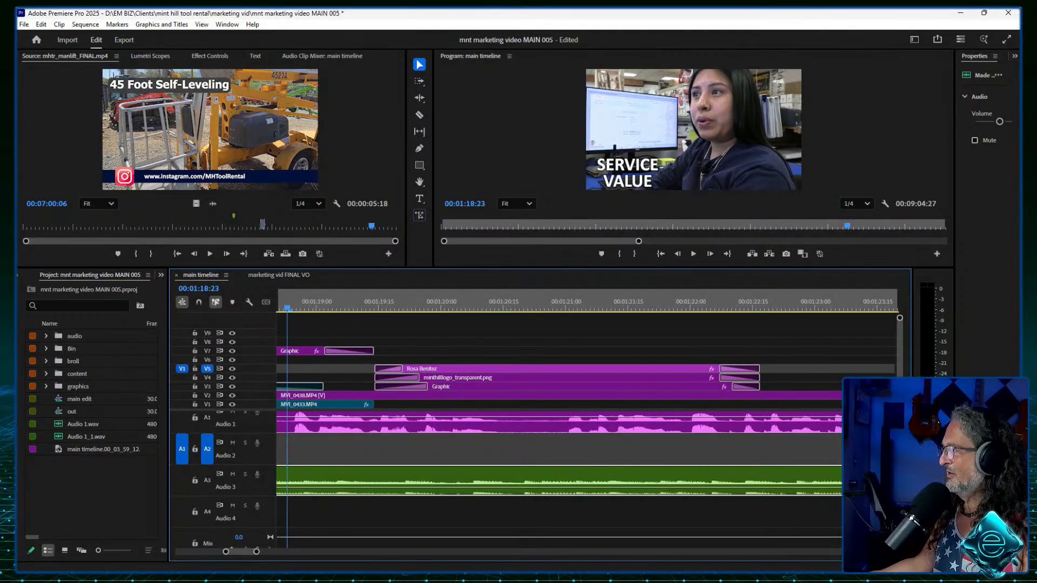
key("space")
left_click_drag(584, 308, 357, 308)
key("space")
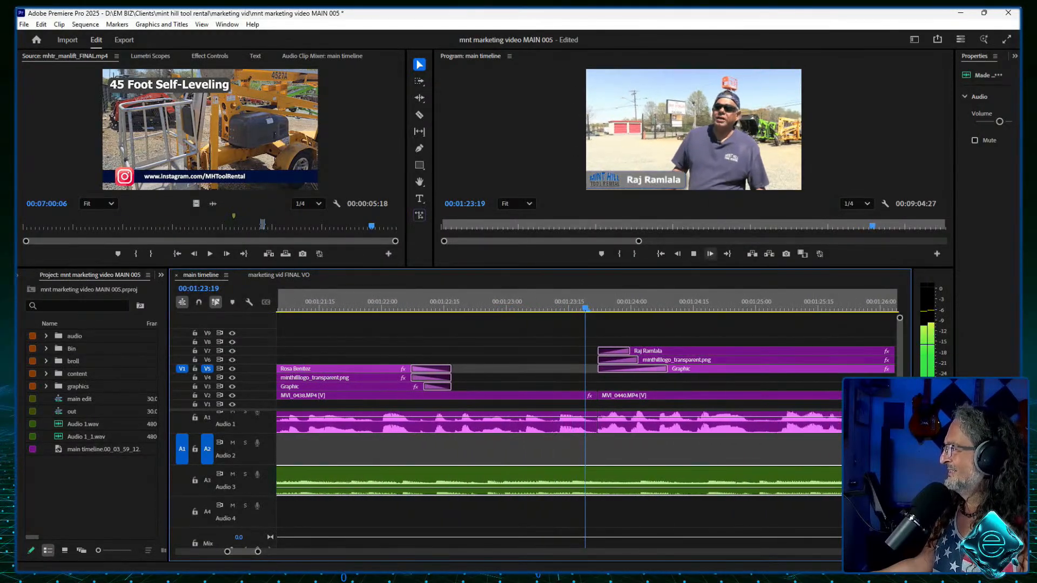
key("space")
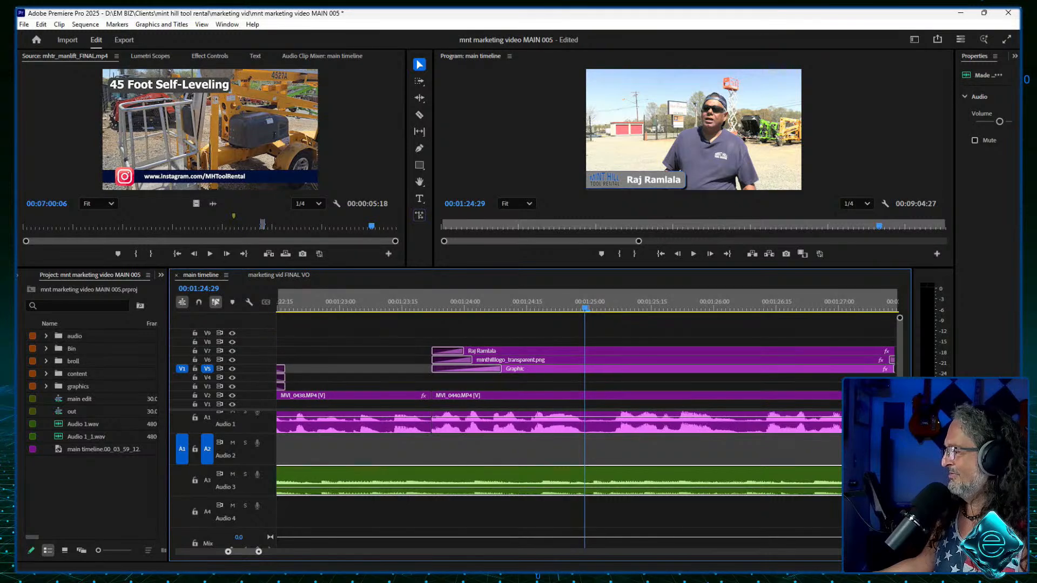
Step: Play the sequence from its start to about 00:00:39, showing the Audio Clip Mixer to check the track levels
key("minus")
key("minus")
key("minus")
left_click_drag(370, 551, 447, 551)
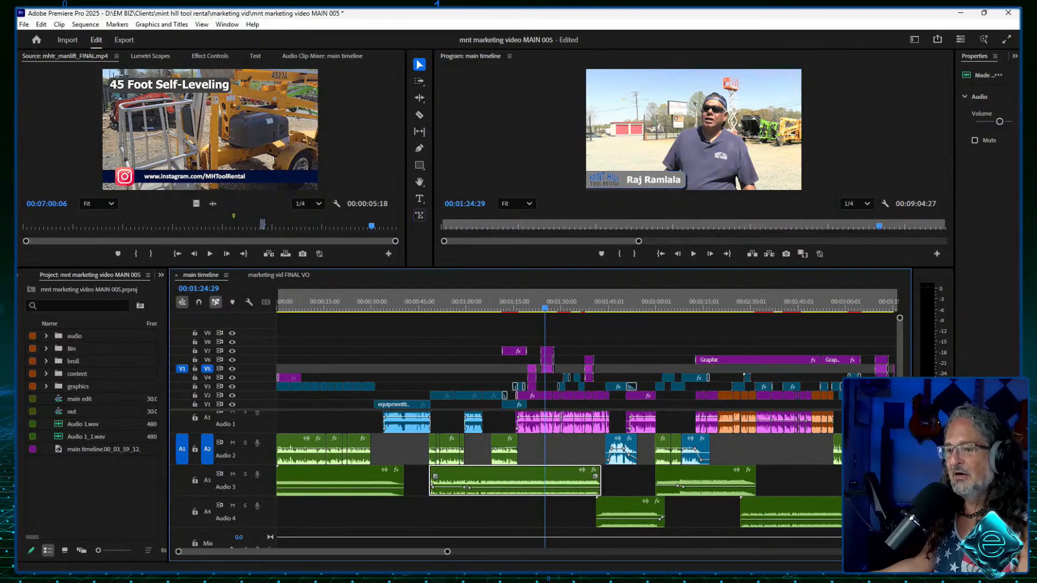
key("Home")
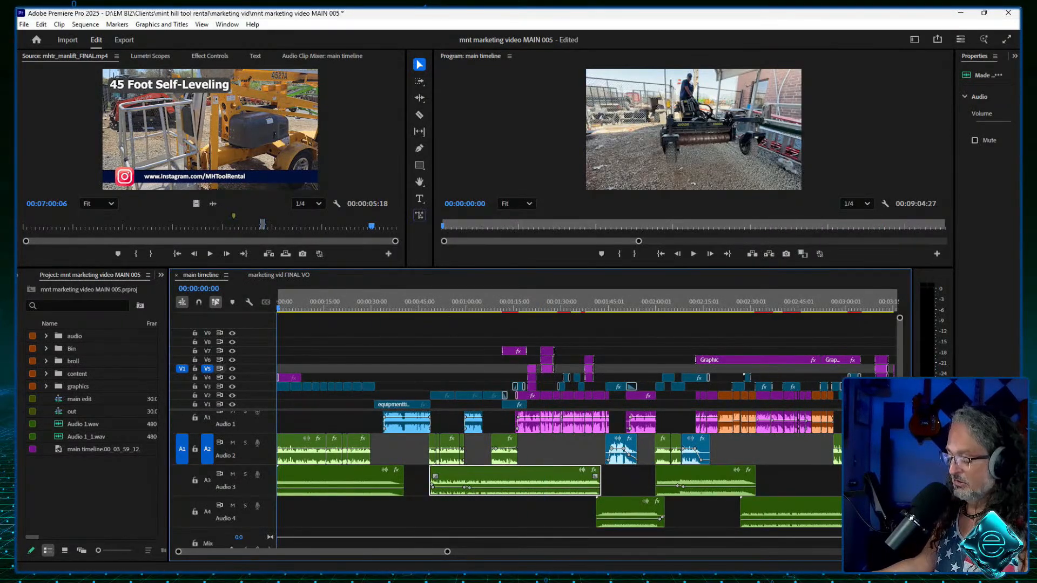
key("space")
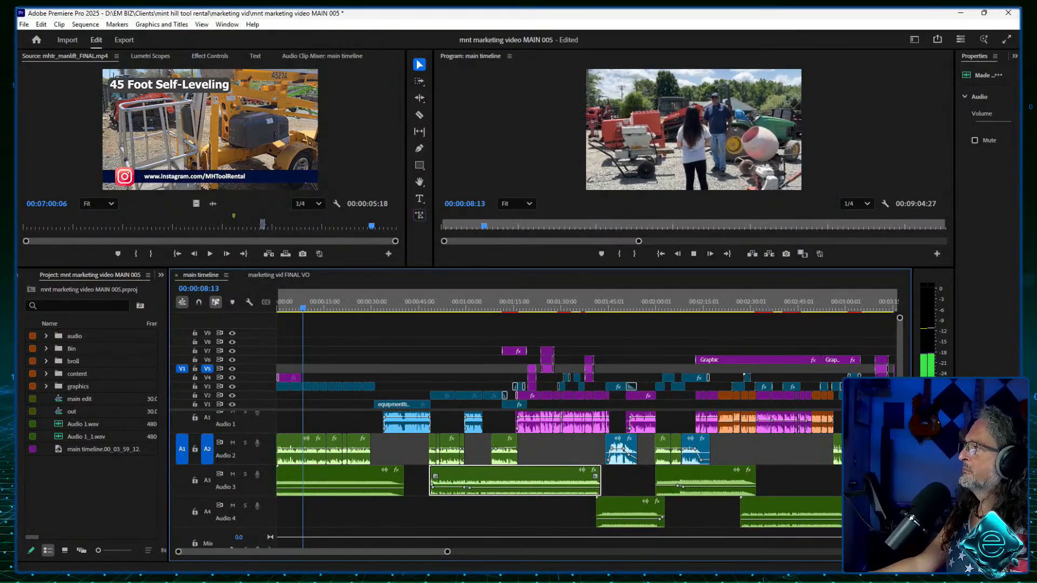
key("shift+9")
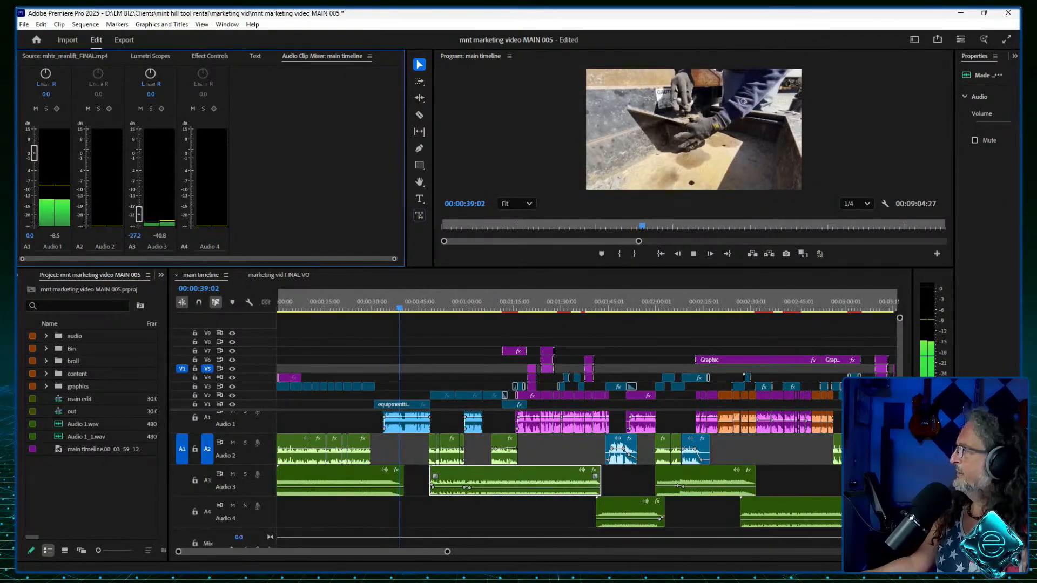
key("space")
Step: Trim the end of the MVI_0404 clip on V3 back to the end of the opening voice-over, at about 00:00:29:25
mouse_move(383, 303)
left_mouse_down()
mouse_move(355, 302)
mouse_move(385, 303)
mouse_move(373, 302)
left_mouse_up()
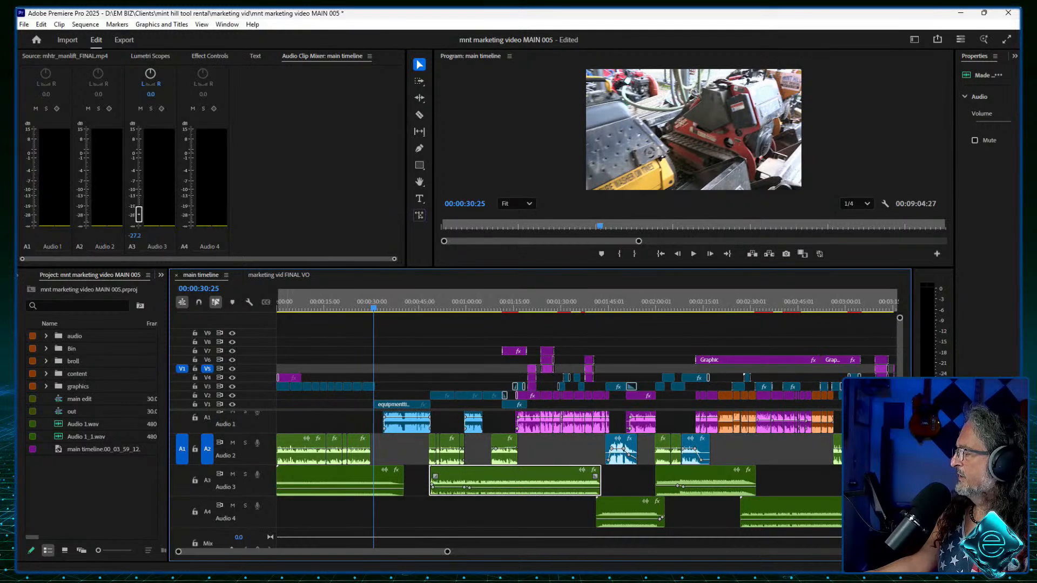
key("equal")
key("equal")
key("equal")
key("equal")
key("equal")
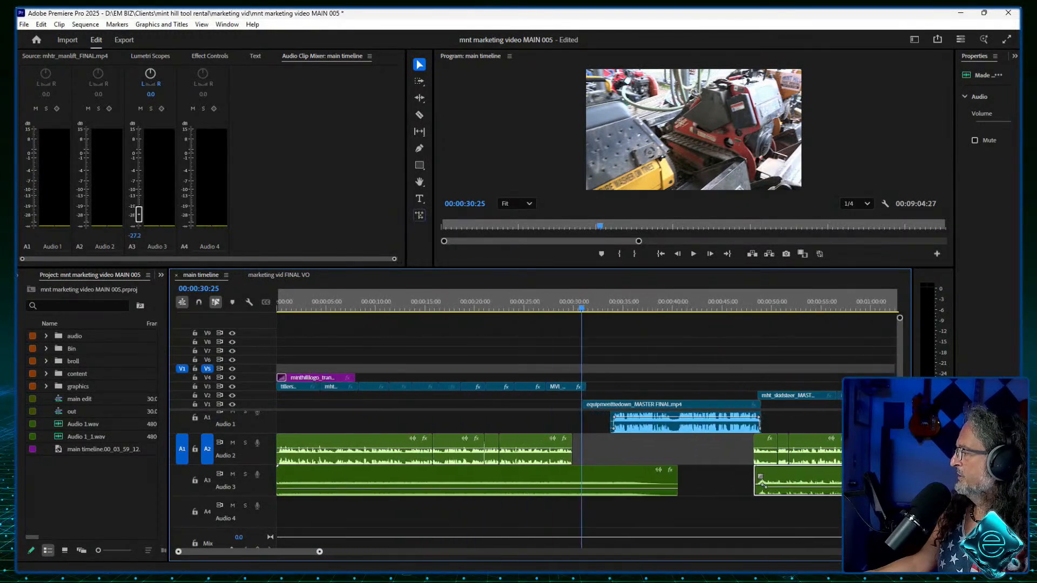
key("equal")
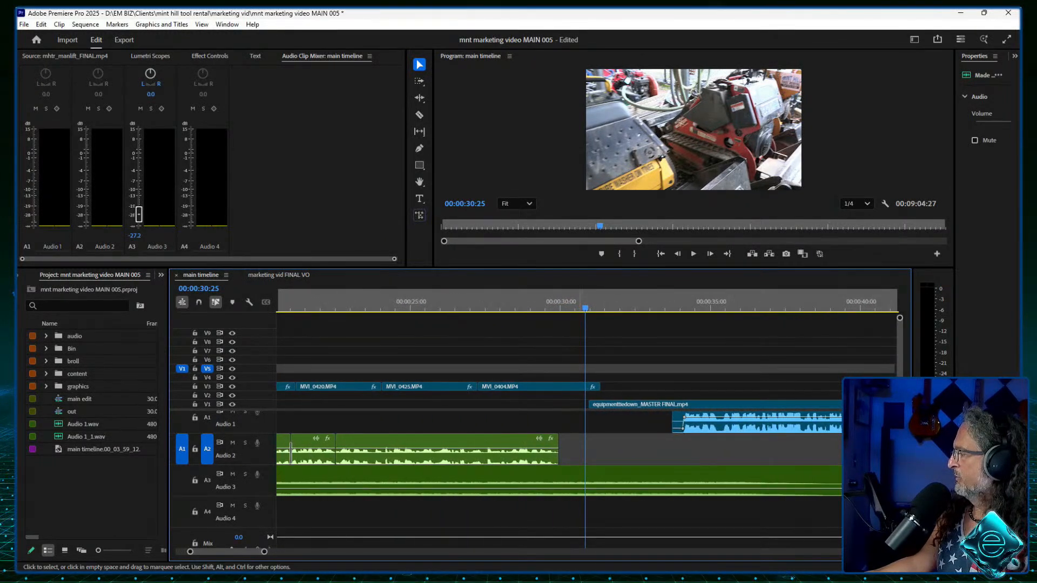
left_click_drag(599, 387, 555, 387)
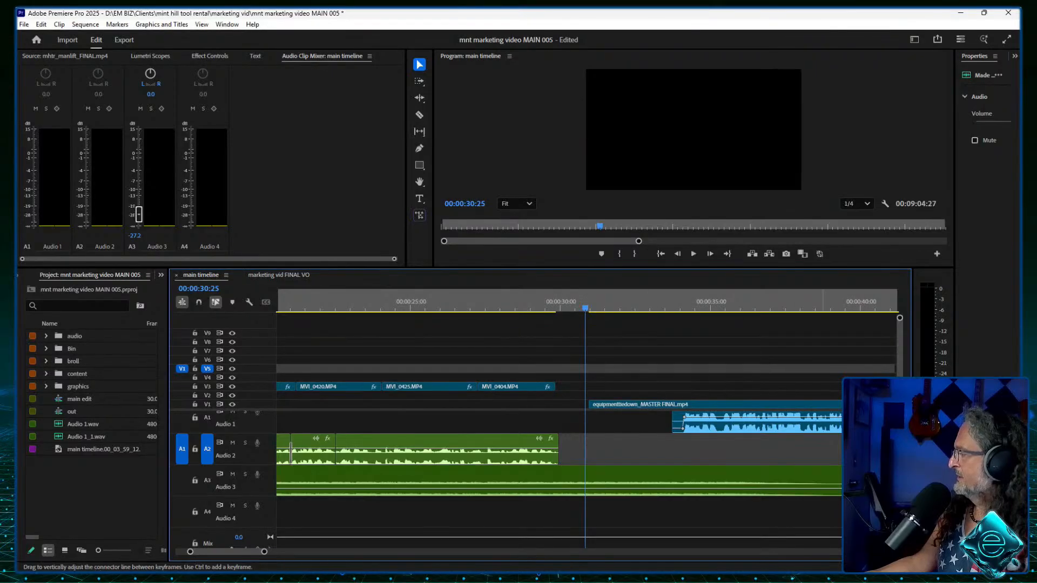
Step: Trim the opening music on Audio 3 back to about 00:00:27 and shift everything from the equipment tiedown clip onward about 4 seconds earlier
left_click_drag(864, 480, 466, 481)
left_click(419, 81)
left_click_drag(663, 405, 643, 415)
left_click_drag(570, 404, 561, 416)
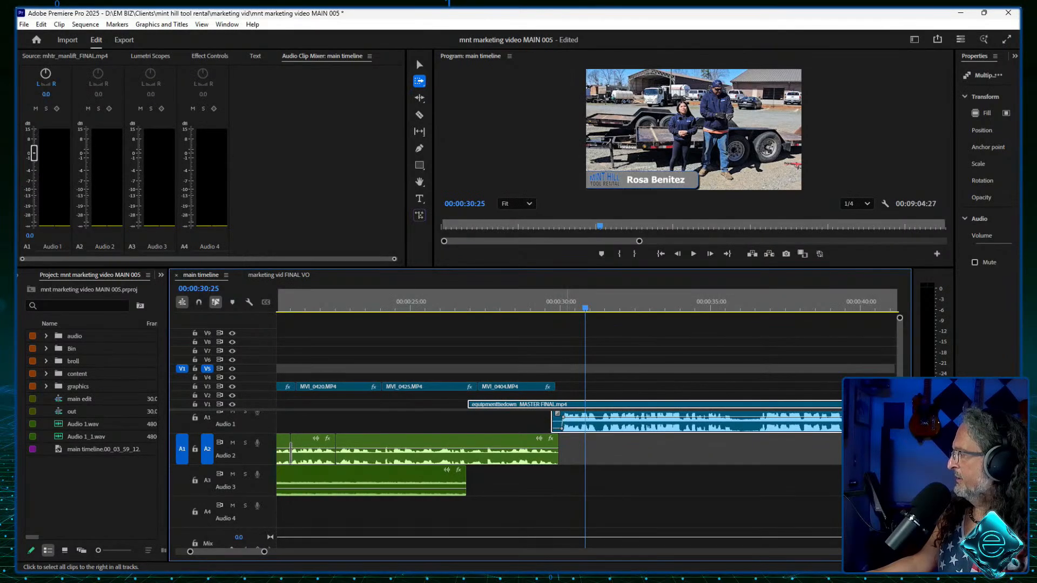
Step: Replay the end of the opening section from about 00:00:21:07 to 00:00:28:00
left_click_drag(291, 302, 297, 302)
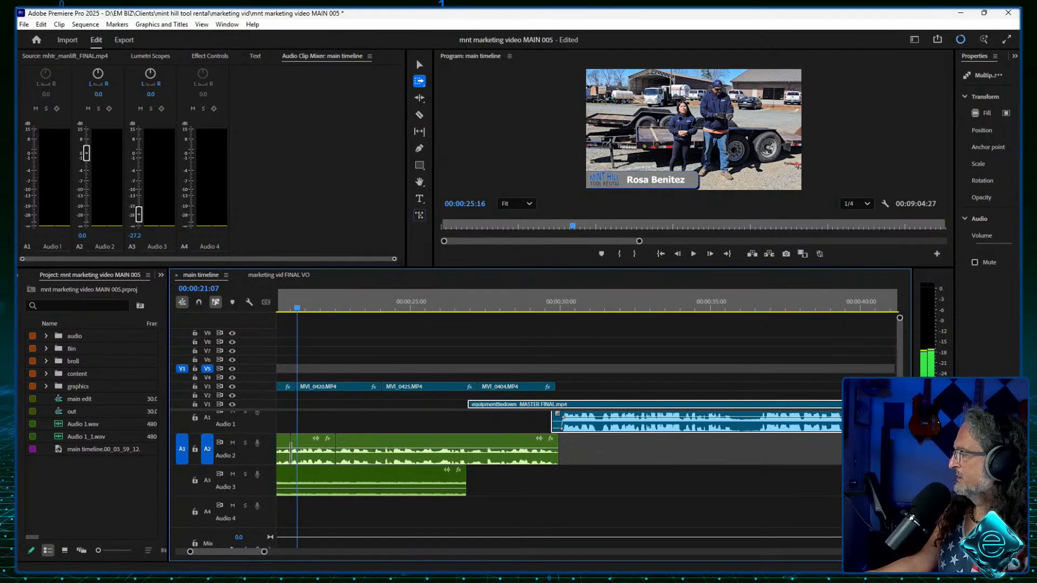
key("space")
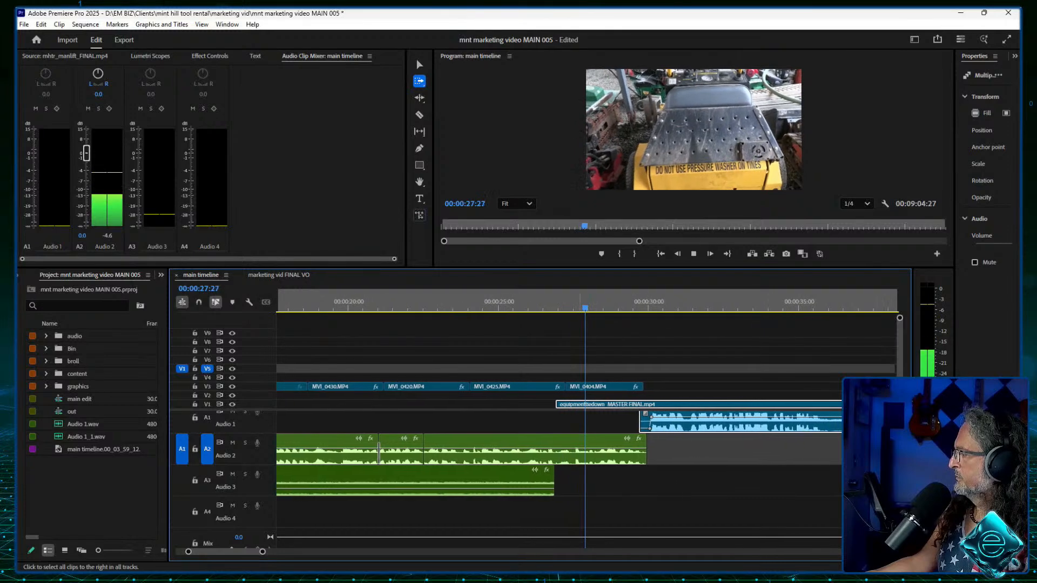
key("space")
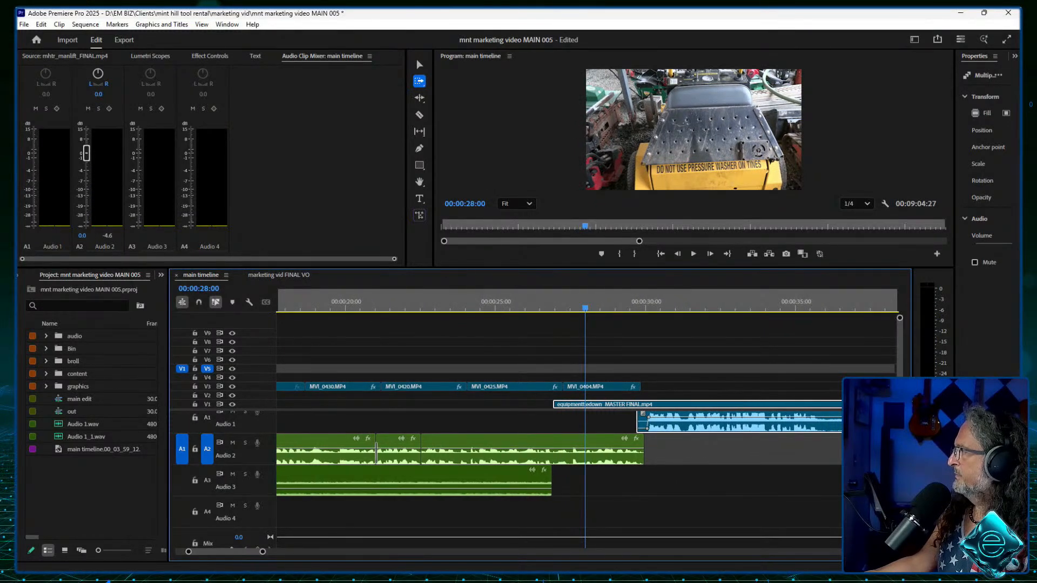
Step: Extend the end of the opening music on Audio 3 out to about 00:00:40
left_click(418, 64)
left_click_drag(551, 480, 875, 481)
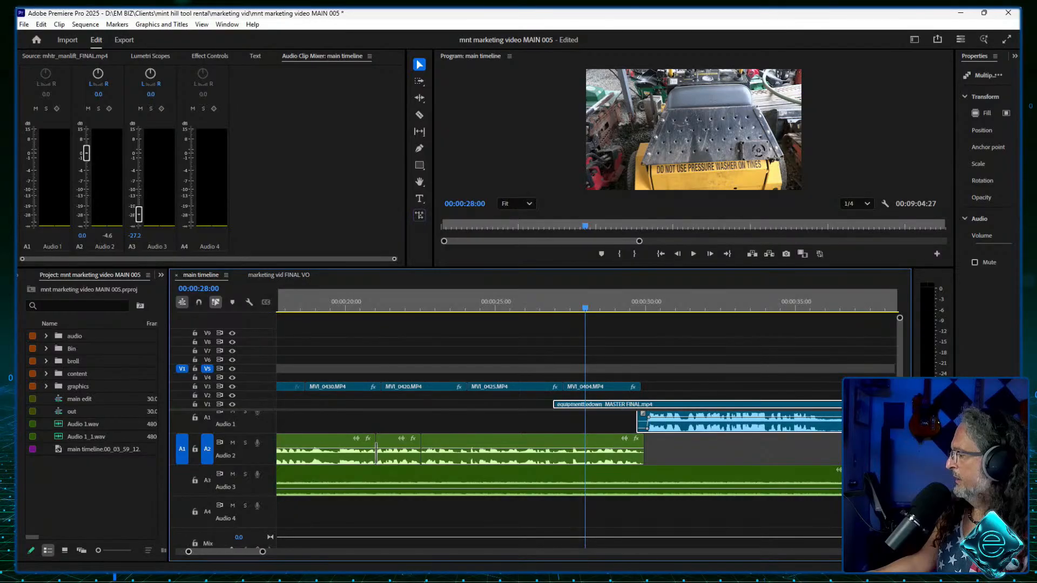
key("minus")
key("minus")
key("minus")
left_click_drag(592, 481, 621, 483)
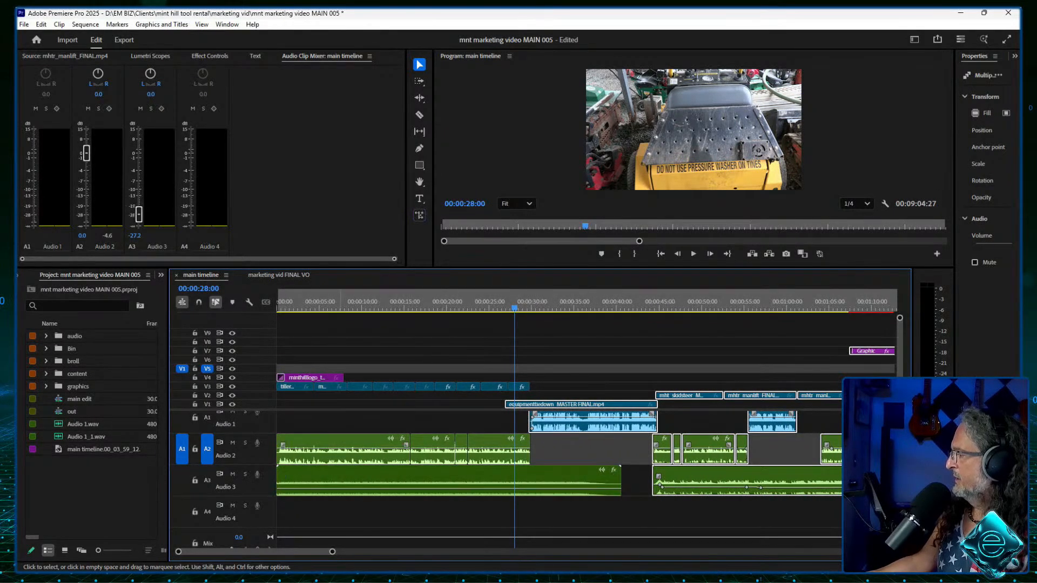
Step: Play the opening from its start and split the Audio 3 music at 00:00:18:12
key("space")
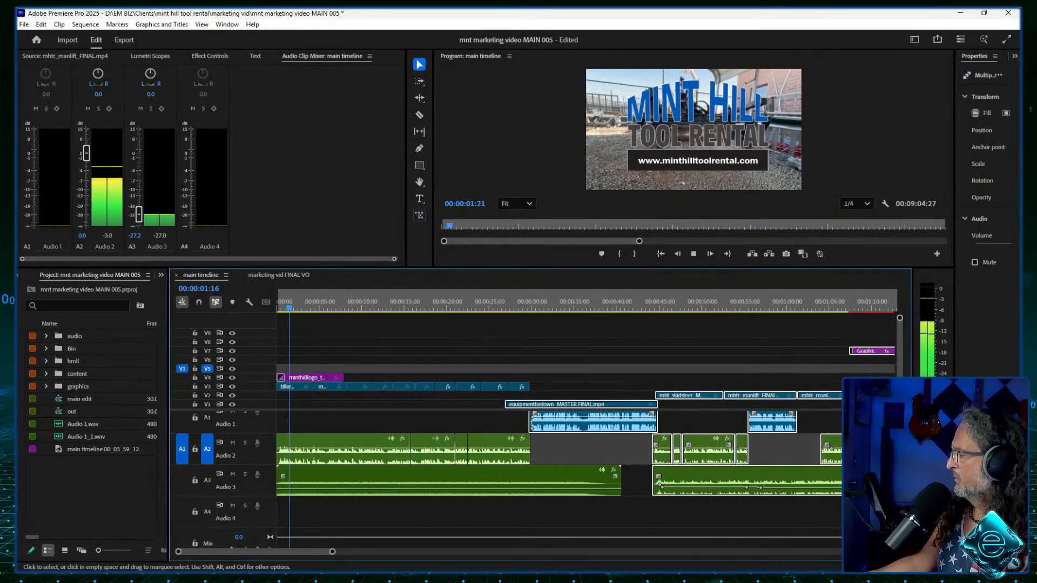
left_click(419, 115)
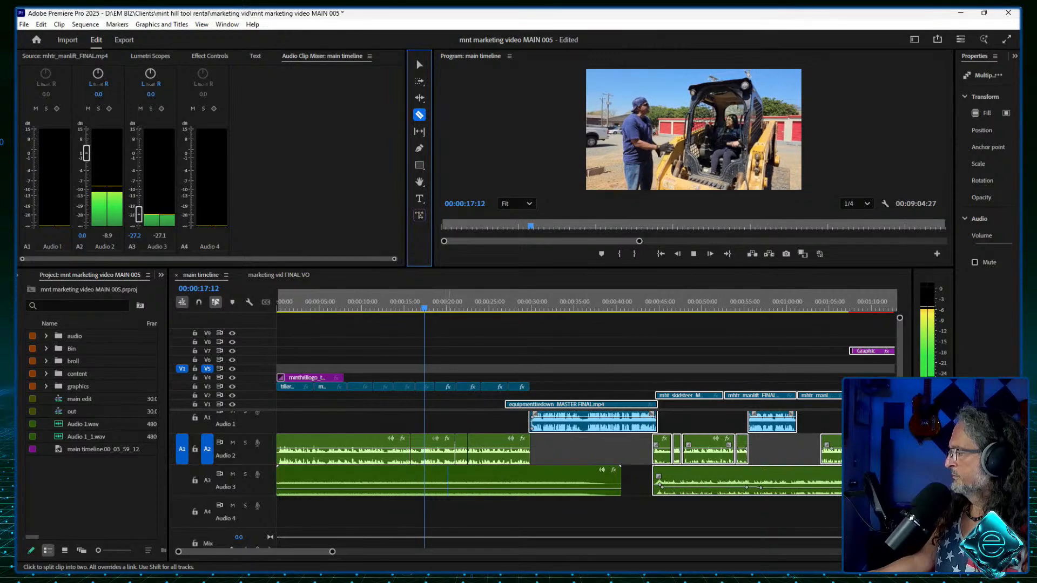
key("space")
key("equal")
key("equal")
key("equal")
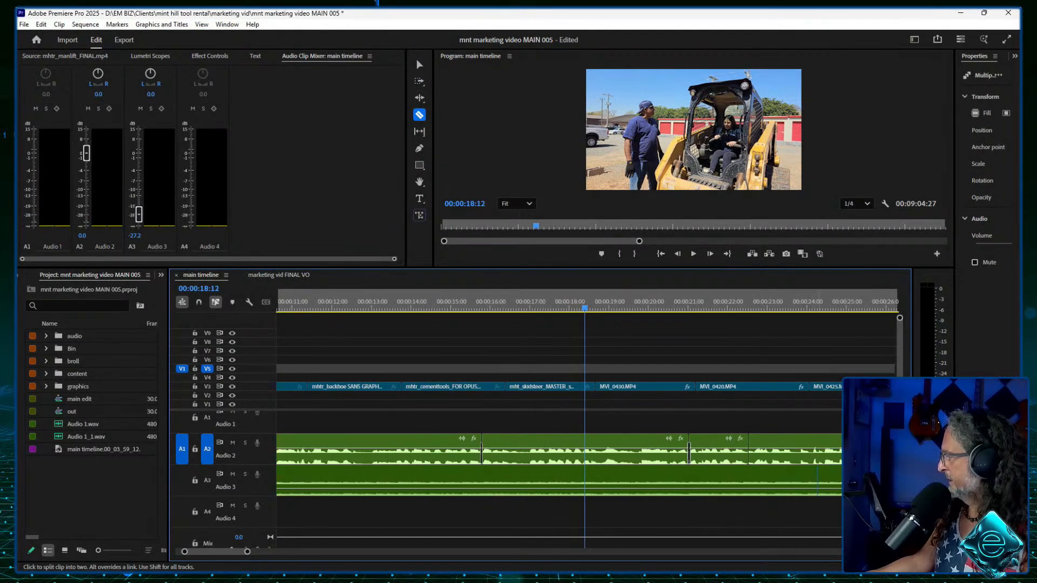
key("alt+equal")
key("alt+equal")
key("alt+equal")
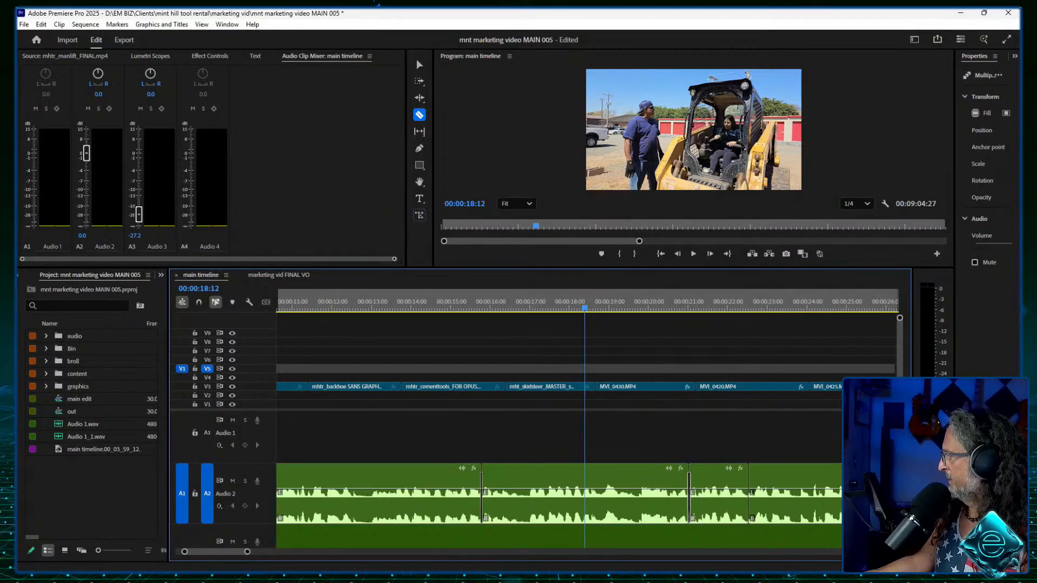
scroll(559, 479, "down", 1)
scroll(559, 480, "down", 2)
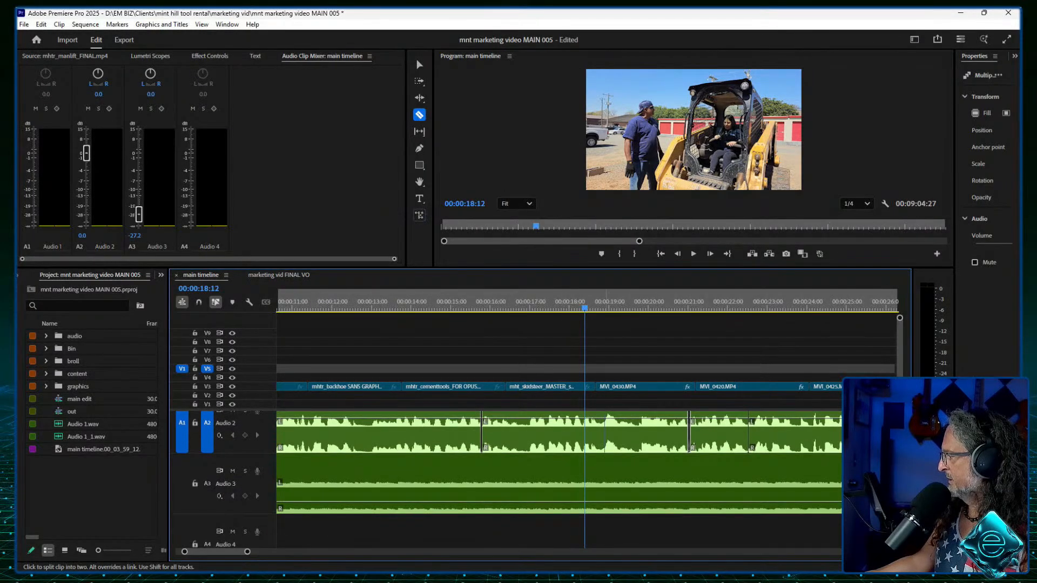
left_click(587, 483)
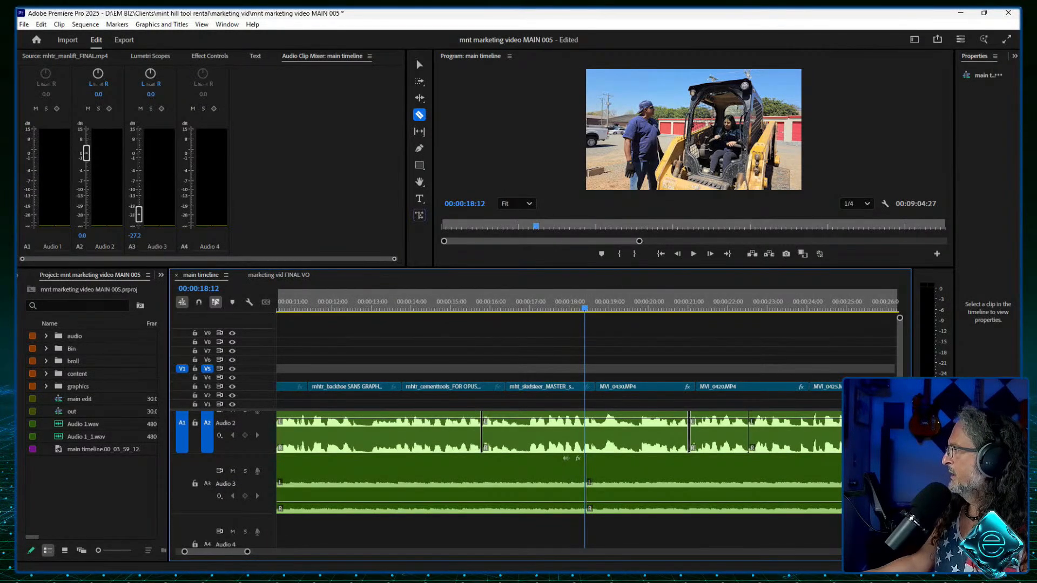
Step: Remove the Audio 3 music from 00:00:18:12 to about 00:00:25 and shift the remaining fade-out section earlier, starting at about 00:00:21
left_click(419, 65)
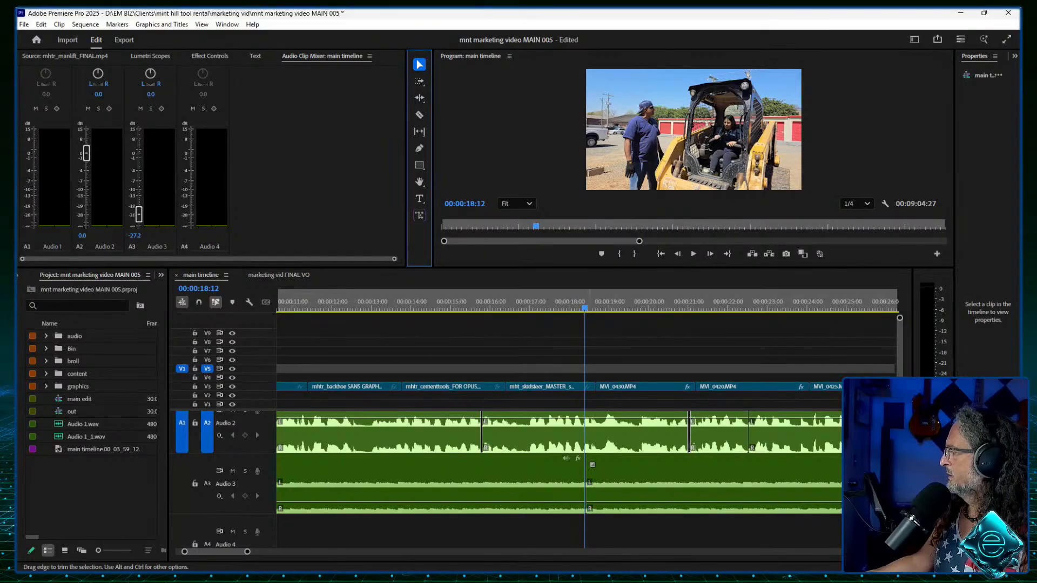
left_click(593, 475)
key("Delete")
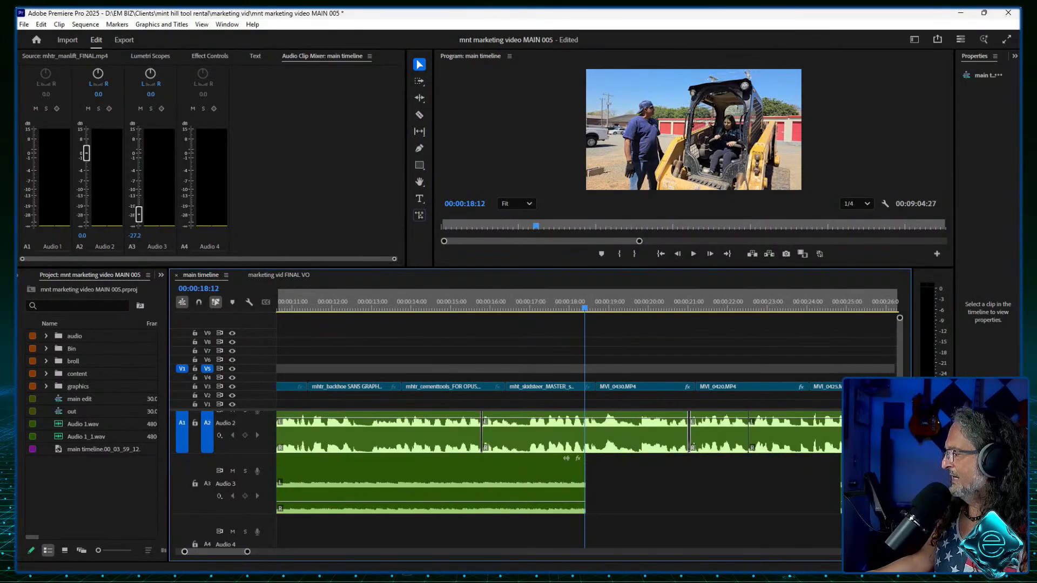
key("minus")
key("minus")
key("minus")
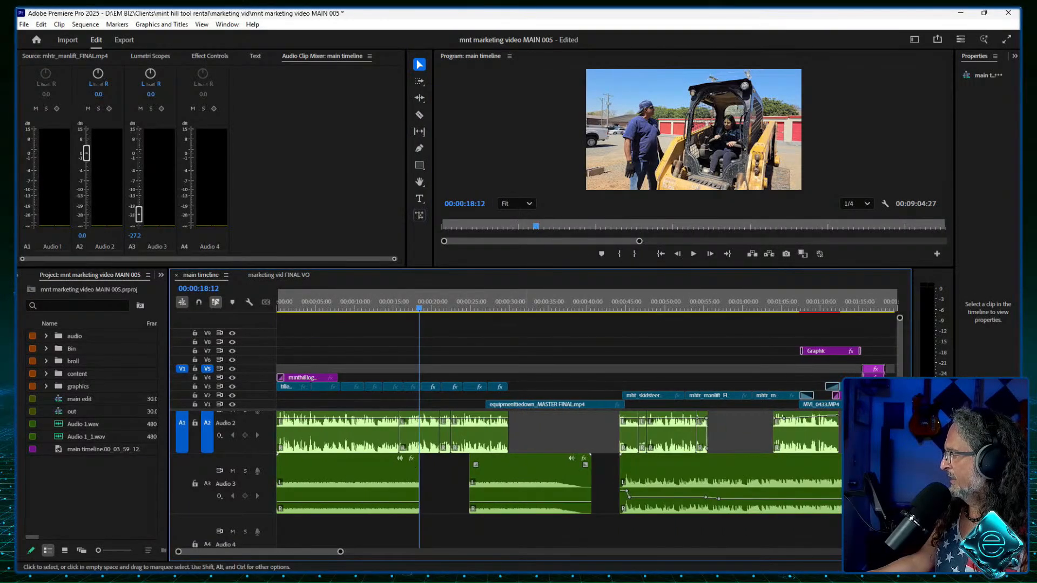
left_click_drag(519, 486, 484, 492)
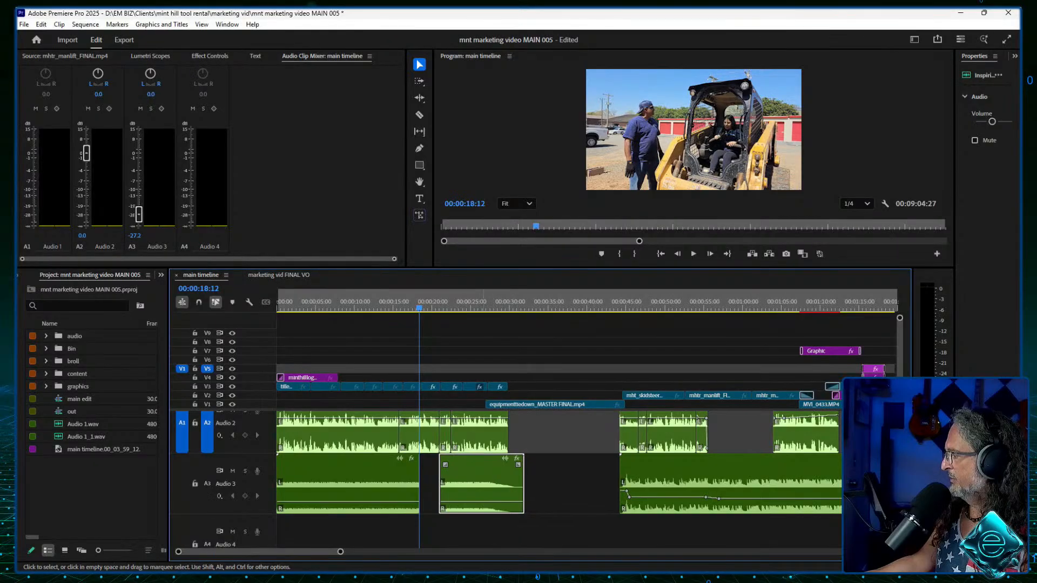
Step: Play the end of the opening, shift the music's fade-out section about 1.7 seconds later, and replay into the equipment tiedown interview
key("space")
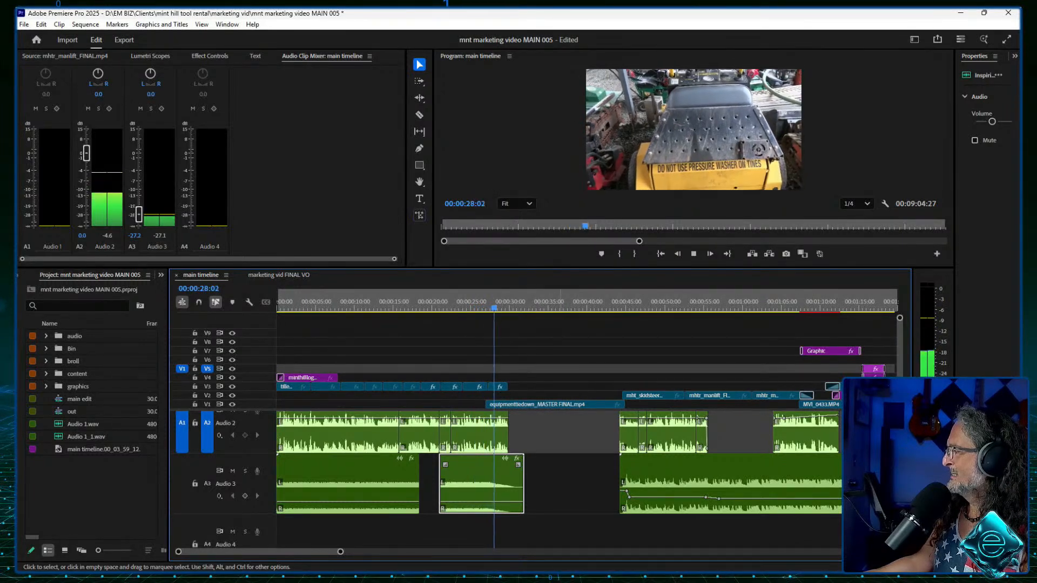
key("space")
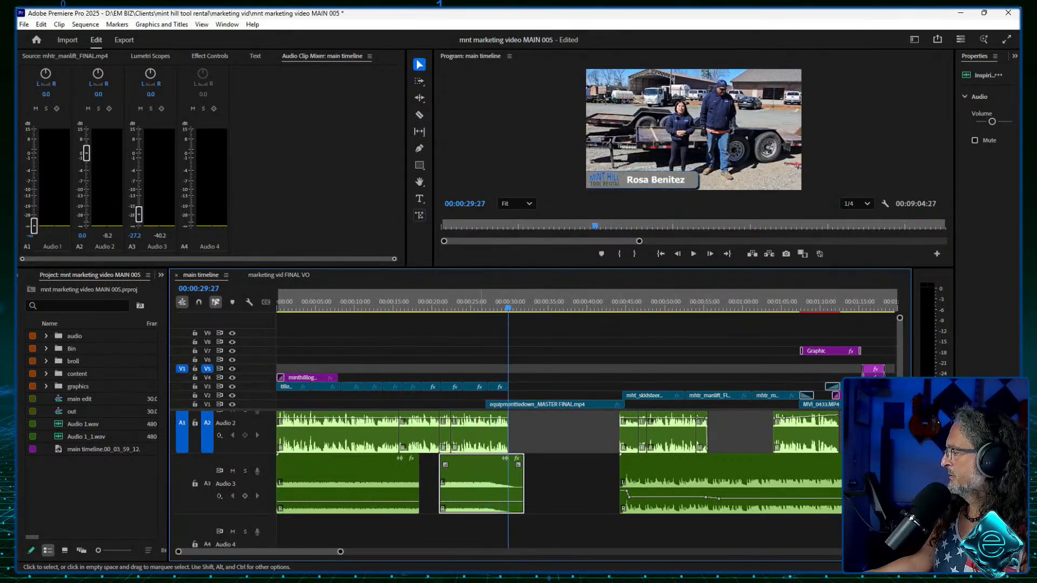
left_click_drag(482, 481, 495, 480)
key("shift+k")
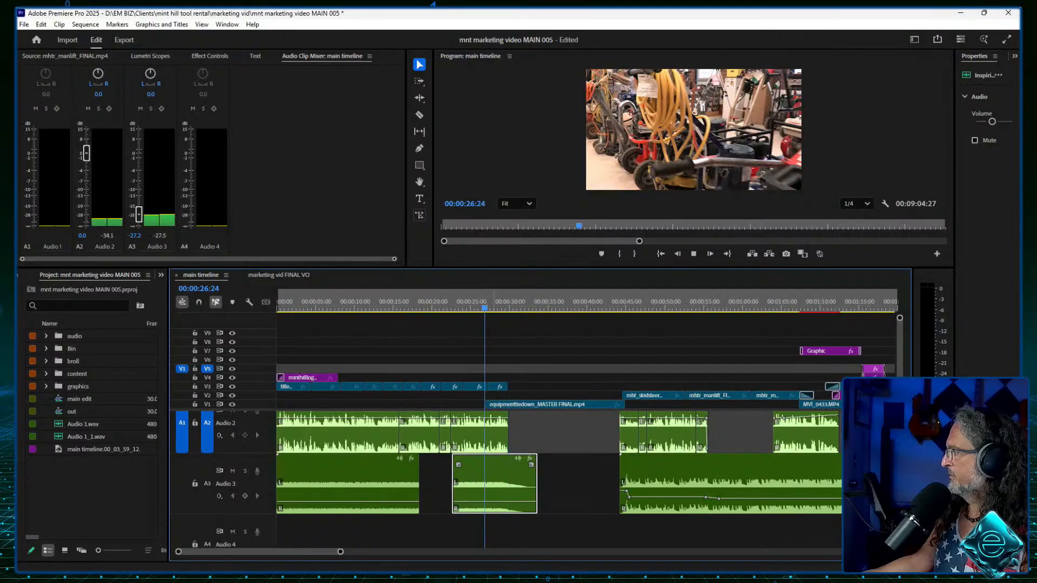
scroll(559, 478, "up", 2)
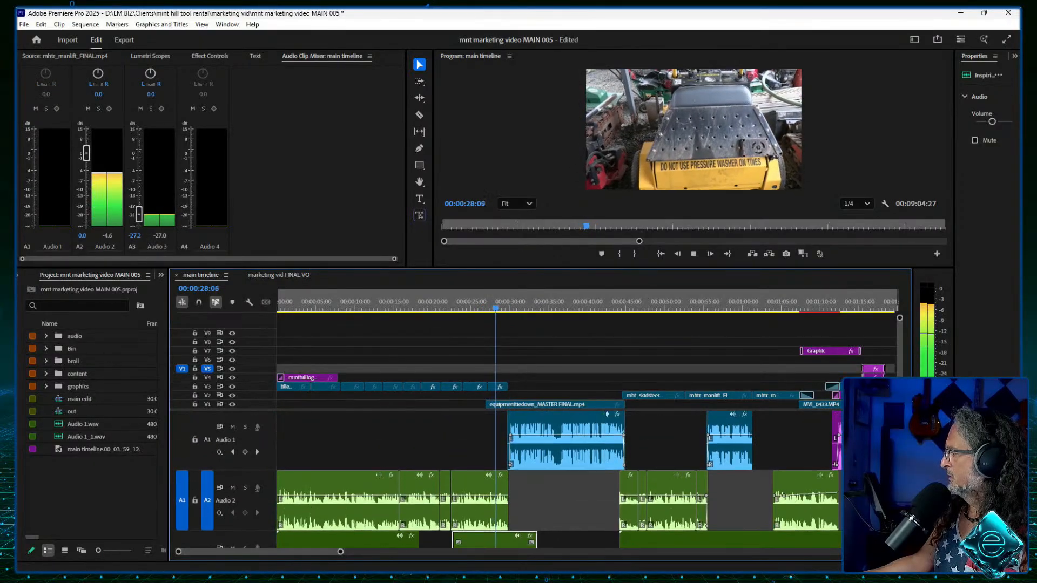
scroll(559, 478, "down", 1)
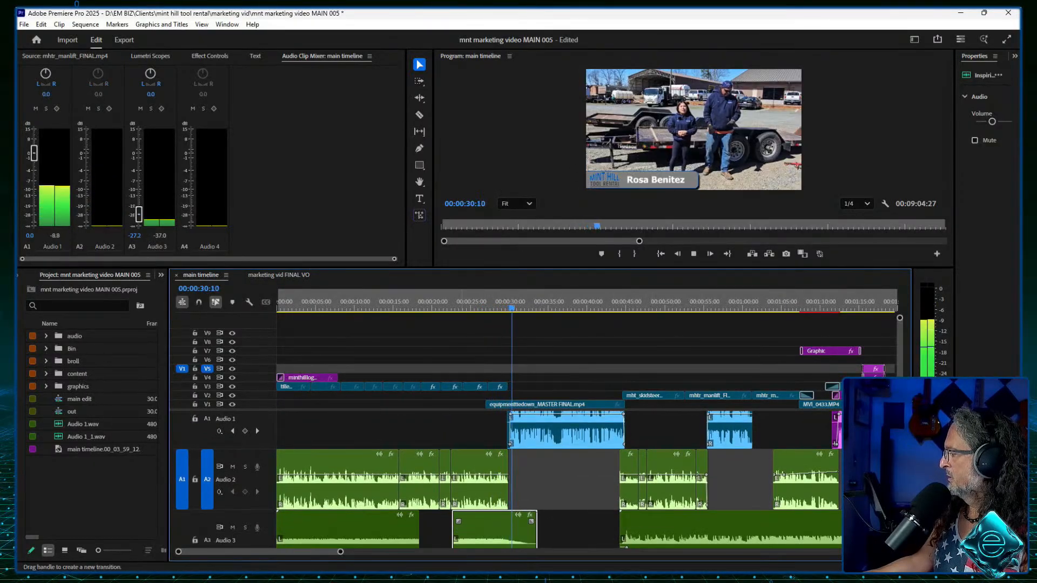
key("space")
Step: Nudge the fade-out section under a second later, check its playback, and extend its start back to the first music section at 00:00:18:12
left_click_drag(484, 532, 490, 531)
left_click(487, 304)
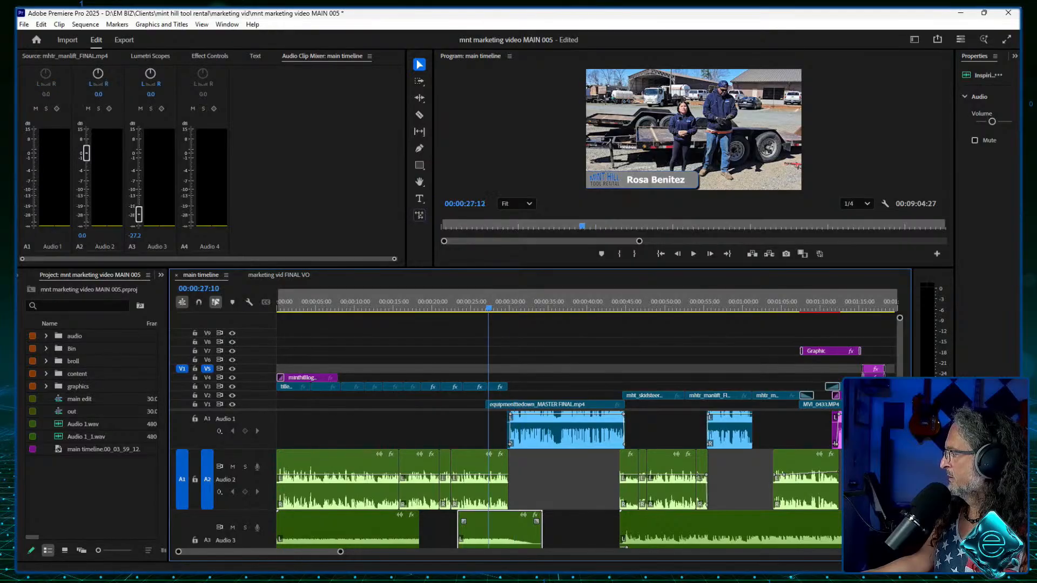
key("space")
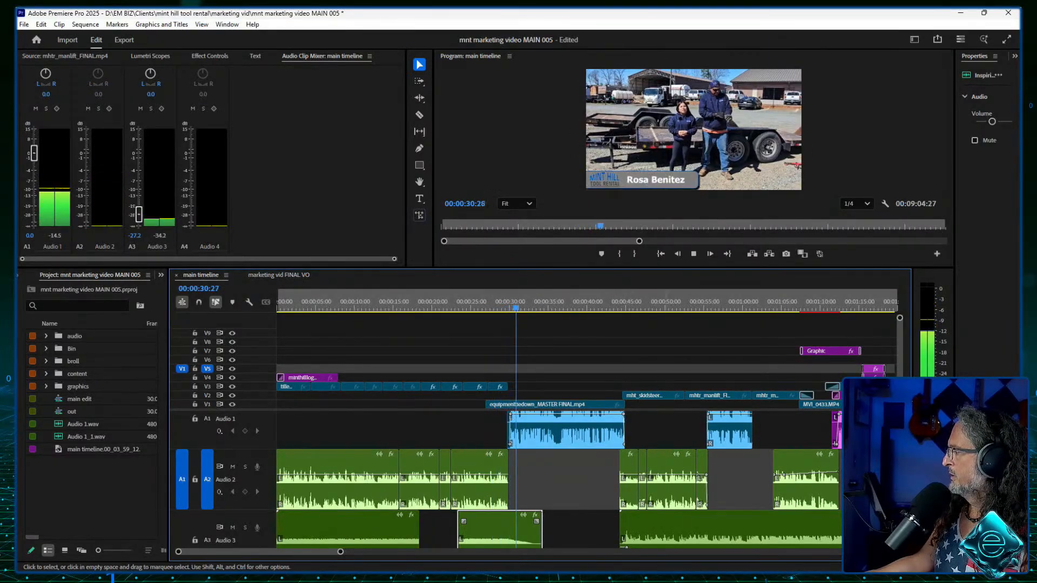
key("space")
left_click_drag(465, 554, 421, 554)
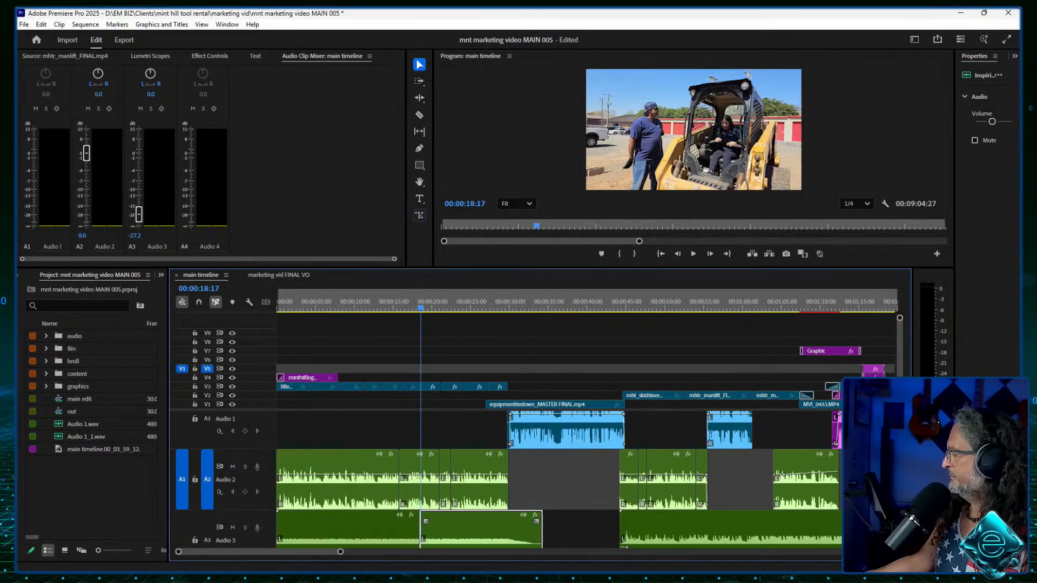
Step: Play the join between the two Audio 3 music sections and the opening through to 00:00:21:16
scroll(559, 479, "down", 3)
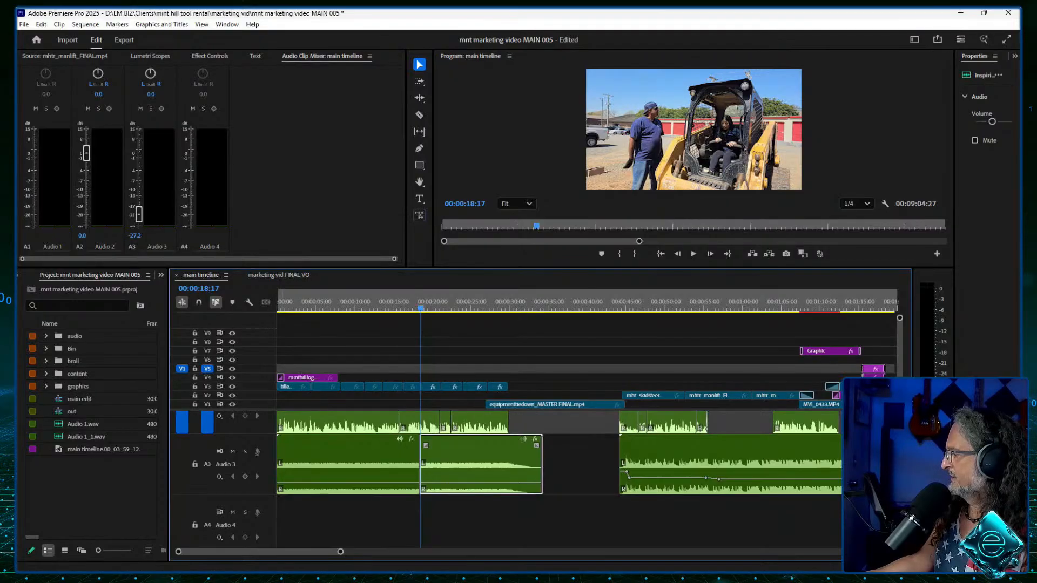
left_click_drag(341, 551, 201, 551)
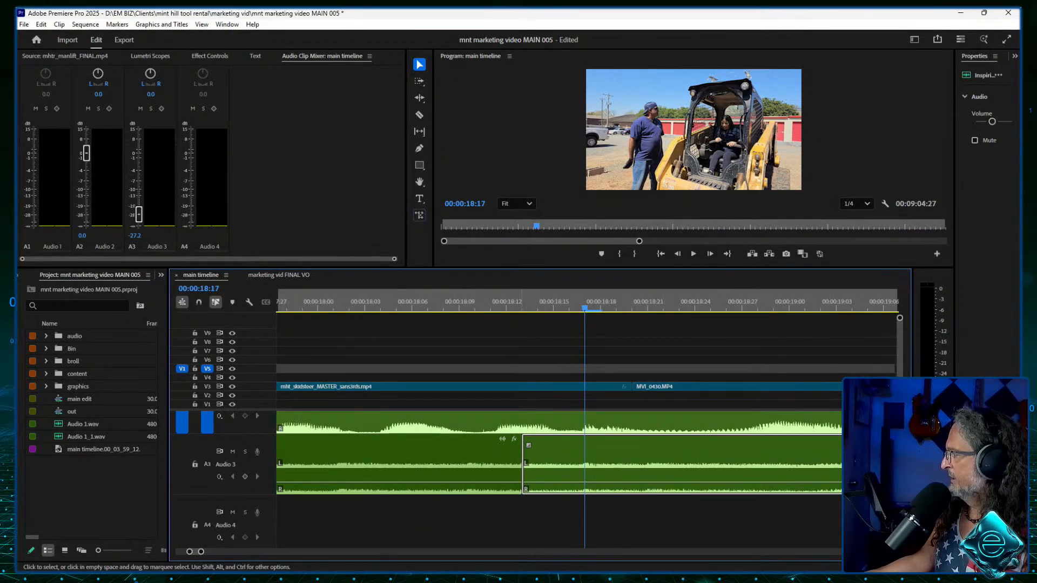
key("shift+k")
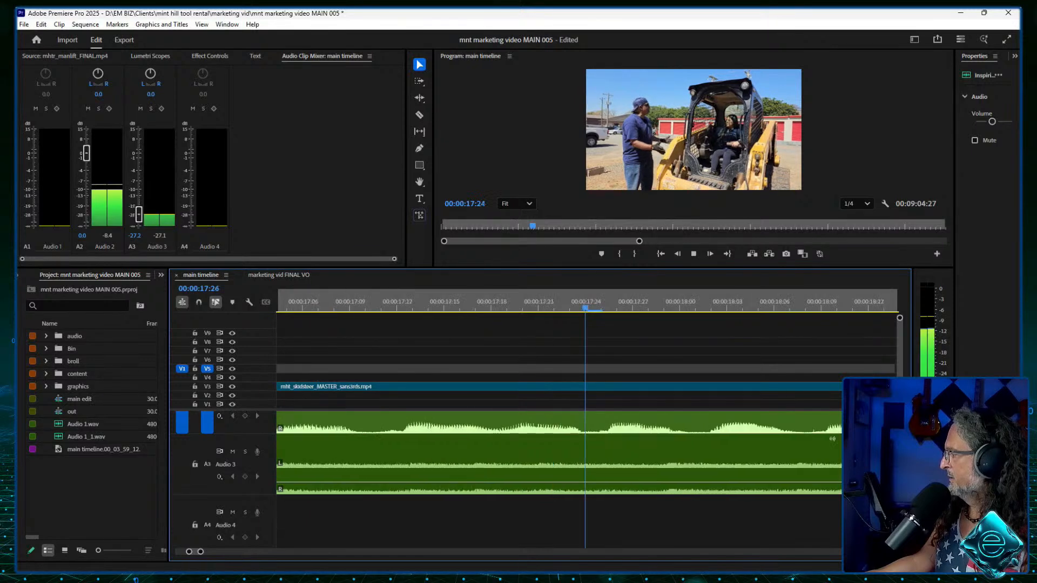
key("space")
left_click_drag(201, 551, 329, 551)
left_click_drag(442, 308, 288, 307)
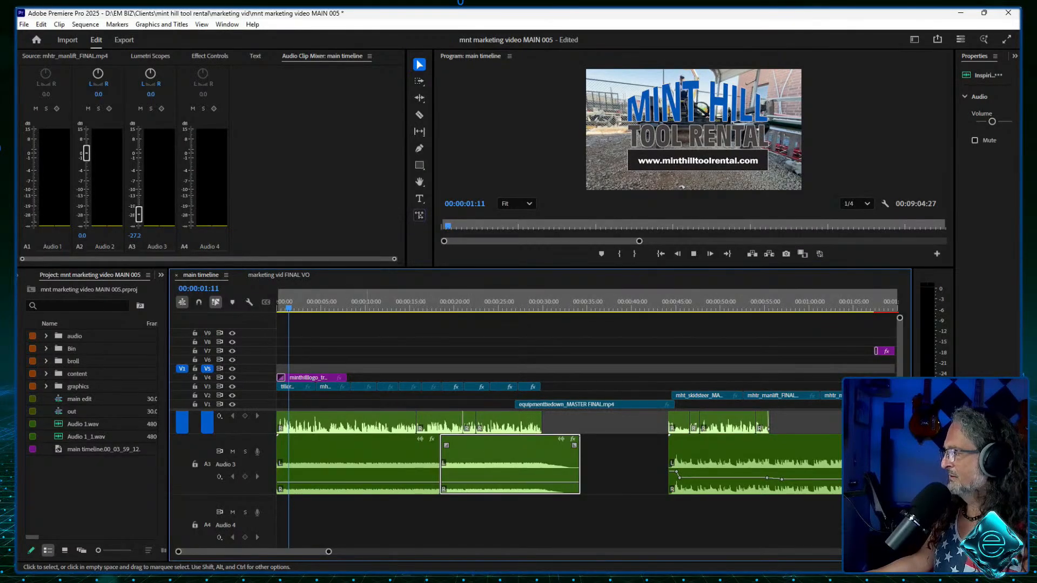
key("space")
left_click_drag(366, 307, 369, 307)
key("space")
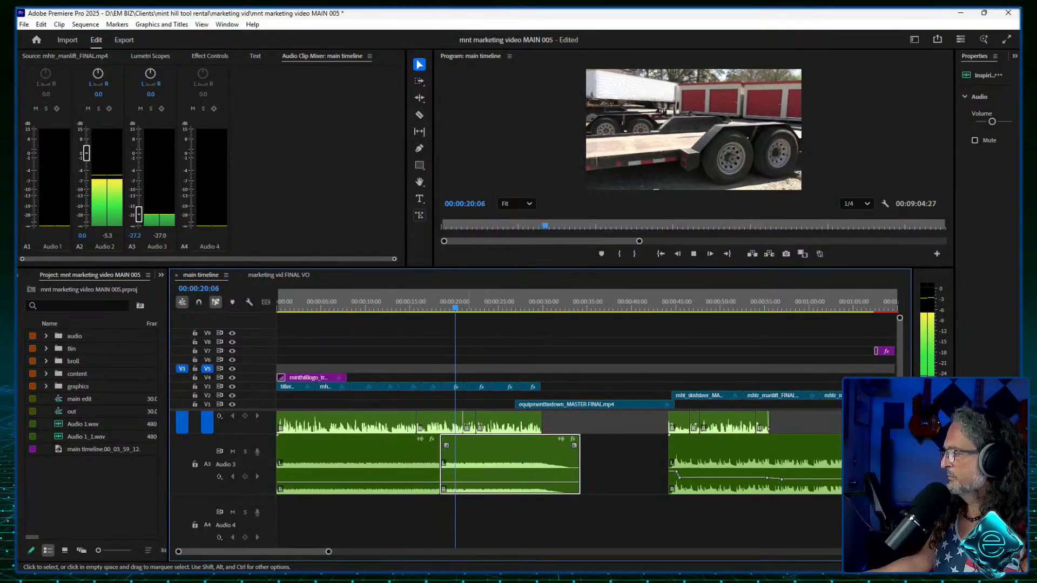
key("space")
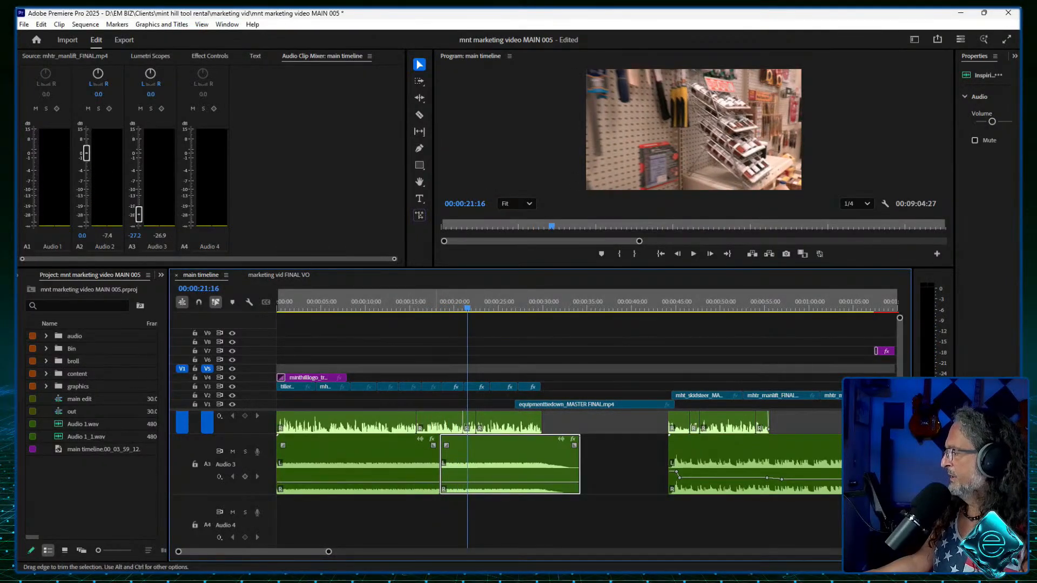
Step: Keyframe the Audio 3 music to dip to -35.3 dB across the join, easing down from about 00:00:11 and back up by about 00:00:23:12
left_click_drag(329, 552, 264, 551)
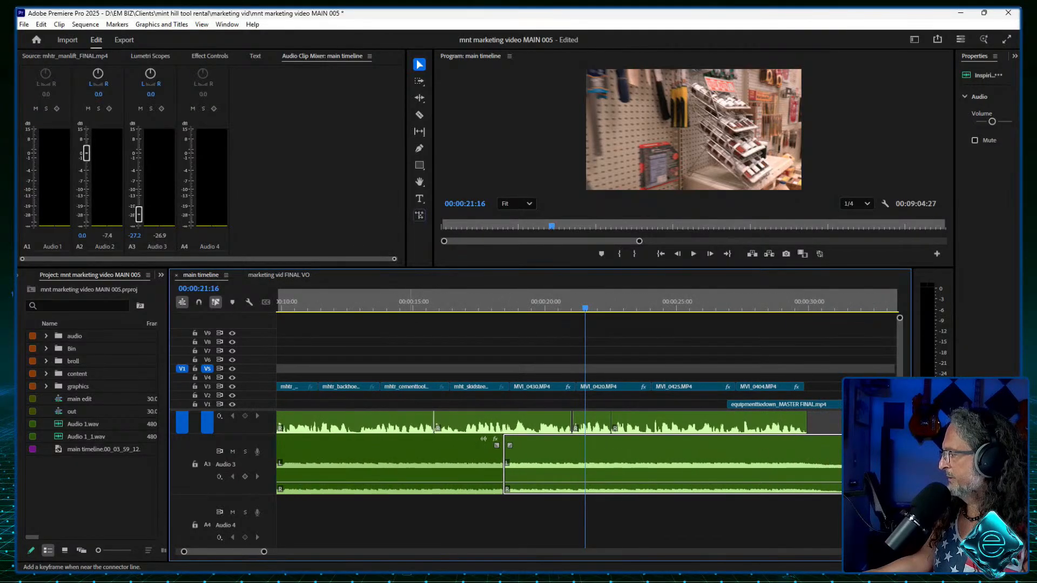
left_click(409, 482)
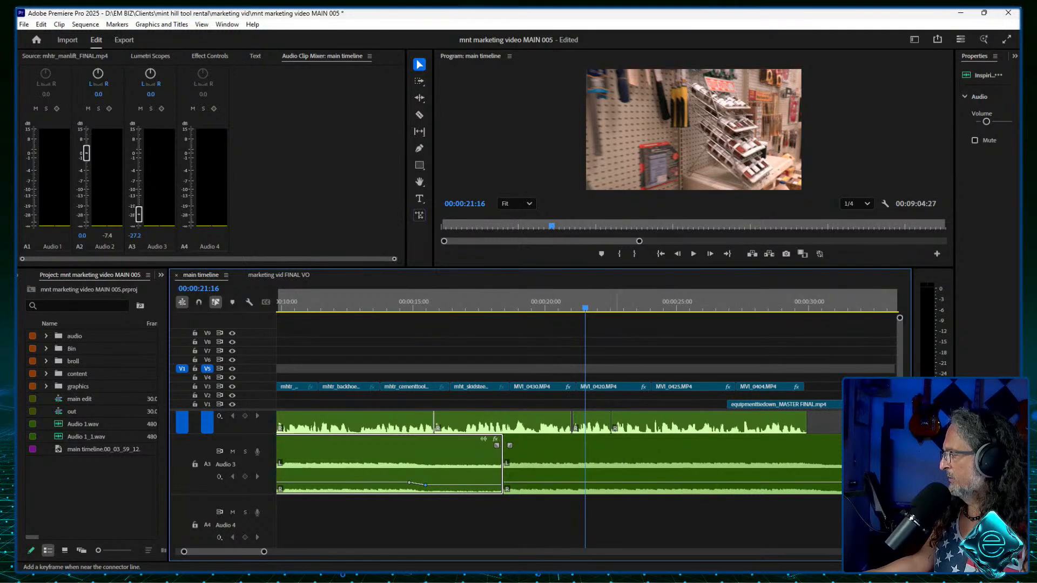
left_click(635, 482, "ctrl")
left_click_drag(616, 482, 605, 484)
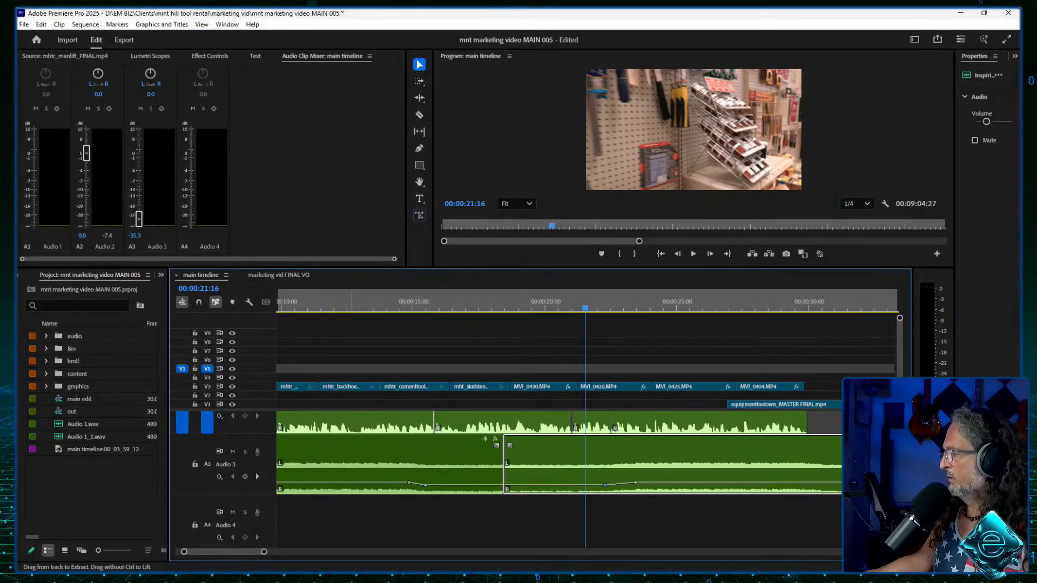
left_click_drag(408, 482, 303, 482)
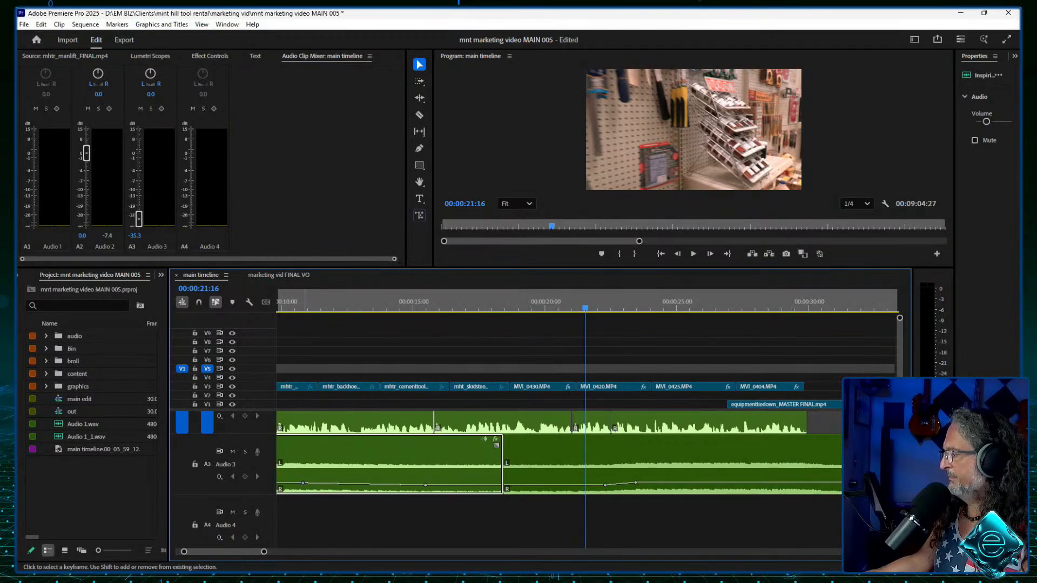
Step: Try an Exponential Fade crossfade at the join between the two Audio 3 music sections
left_click(161, 275)
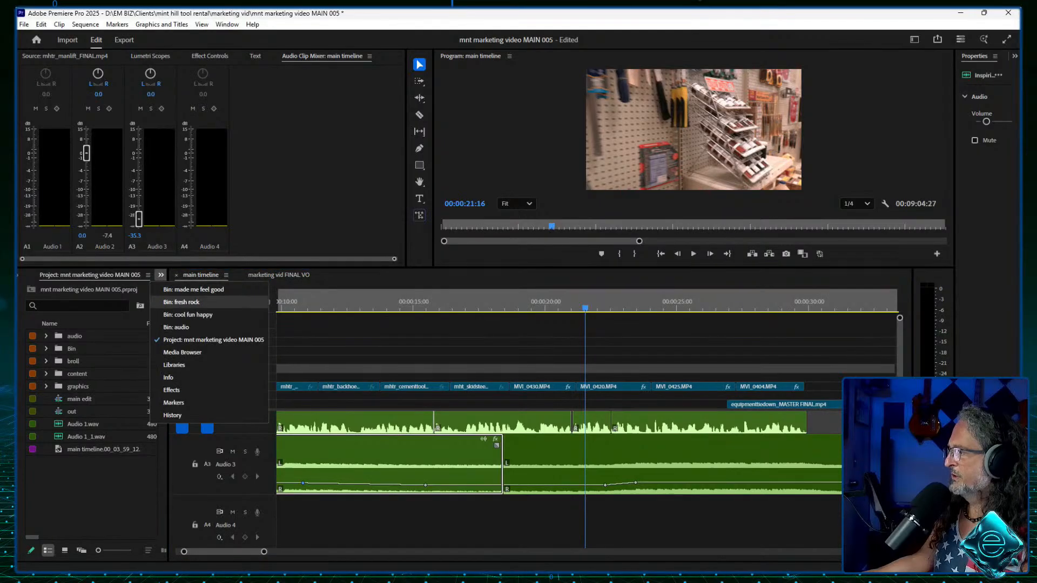
left_click(174, 391)
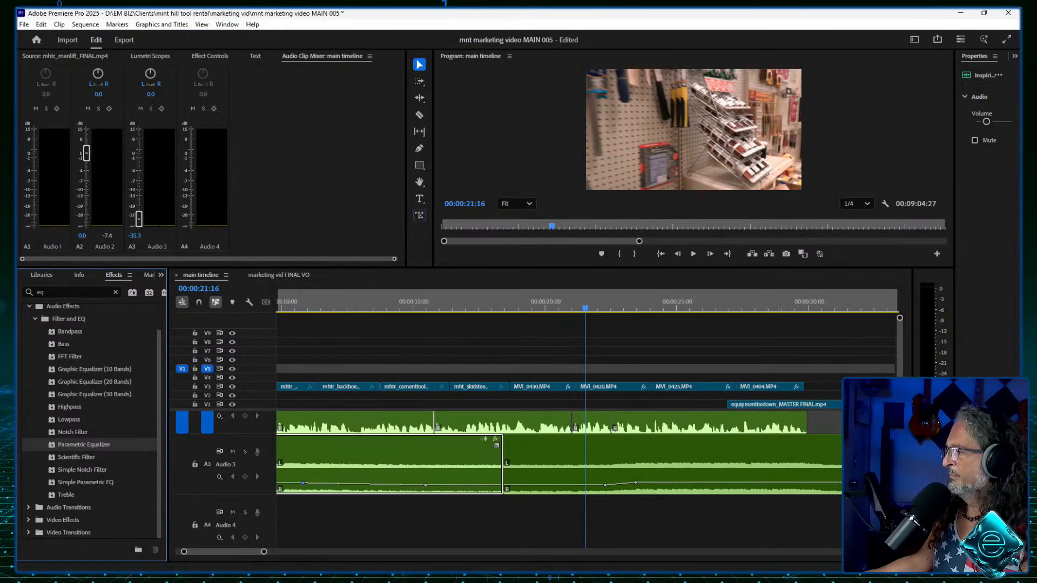
left_click(34, 319)
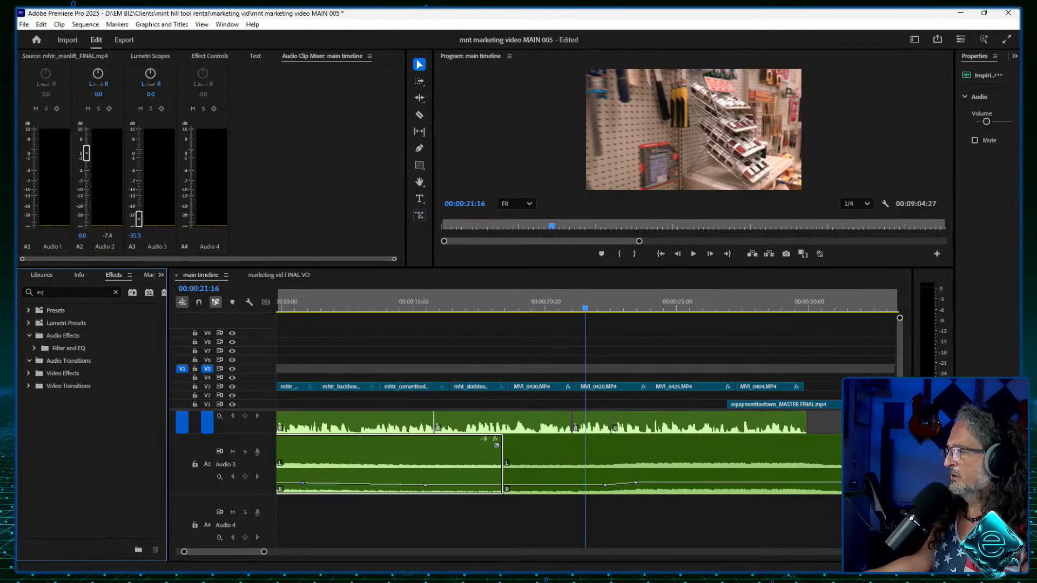
left_click(115, 292)
left_click(35, 361)
left_click_drag(80, 398, 509, 469)
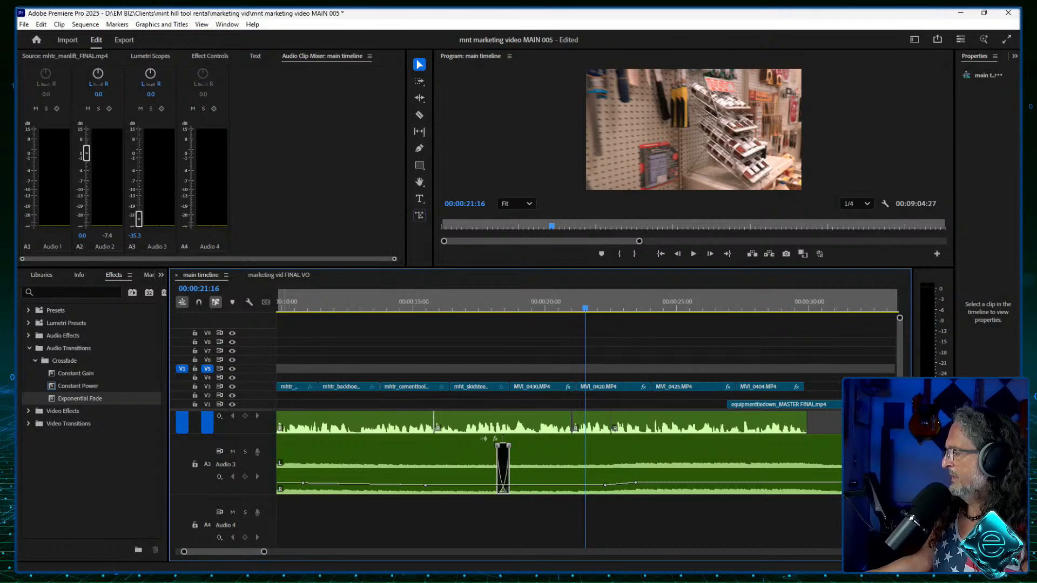
Step: Play the opening across the music join through to about 00:00:24:28
key("minus")
key("minus")
key("minus")
key("minus")
key("minus")
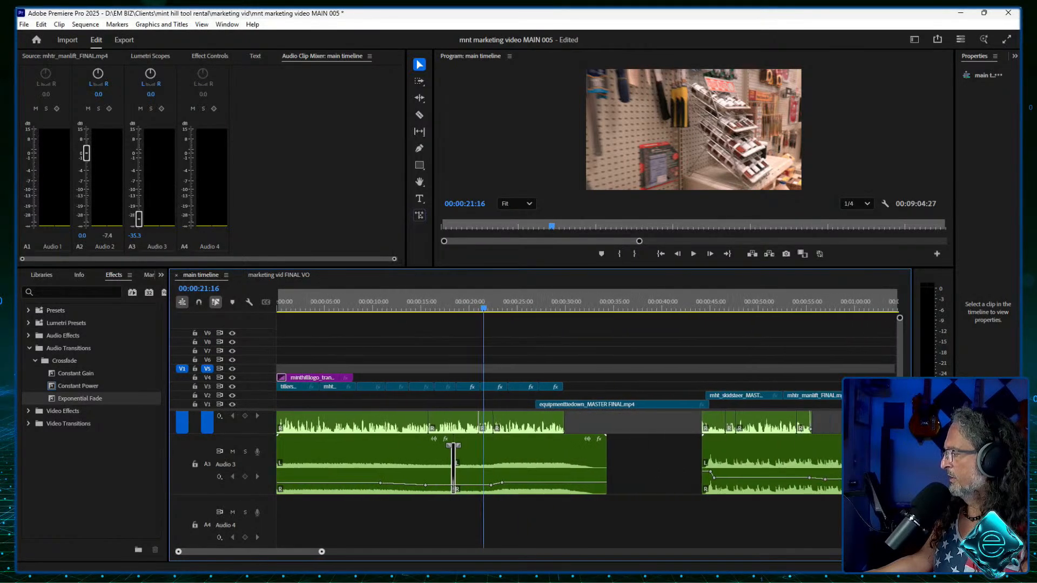
left_click_drag(401, 308, 349, 307)
key("space")
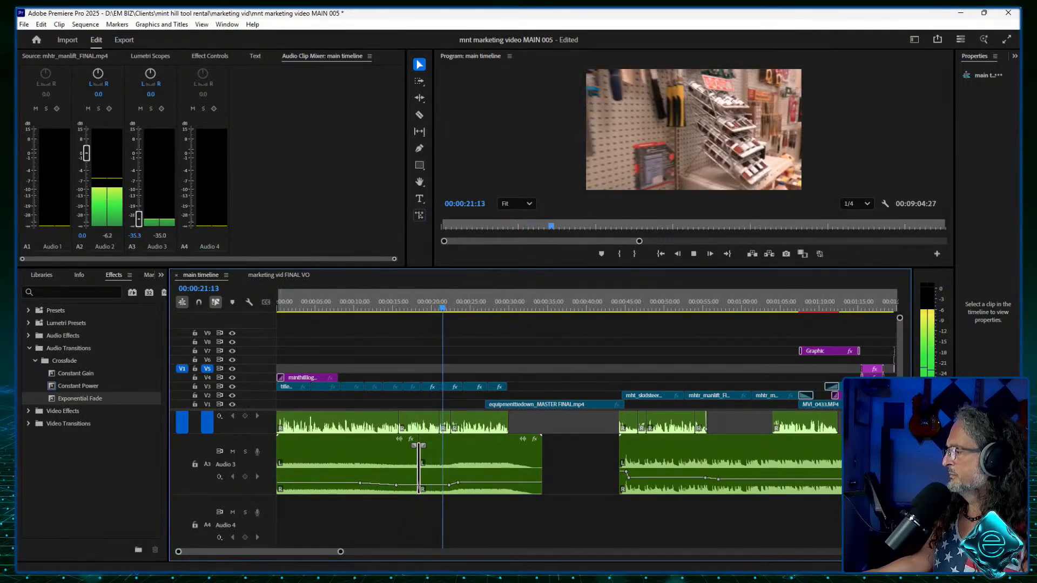
key("=")
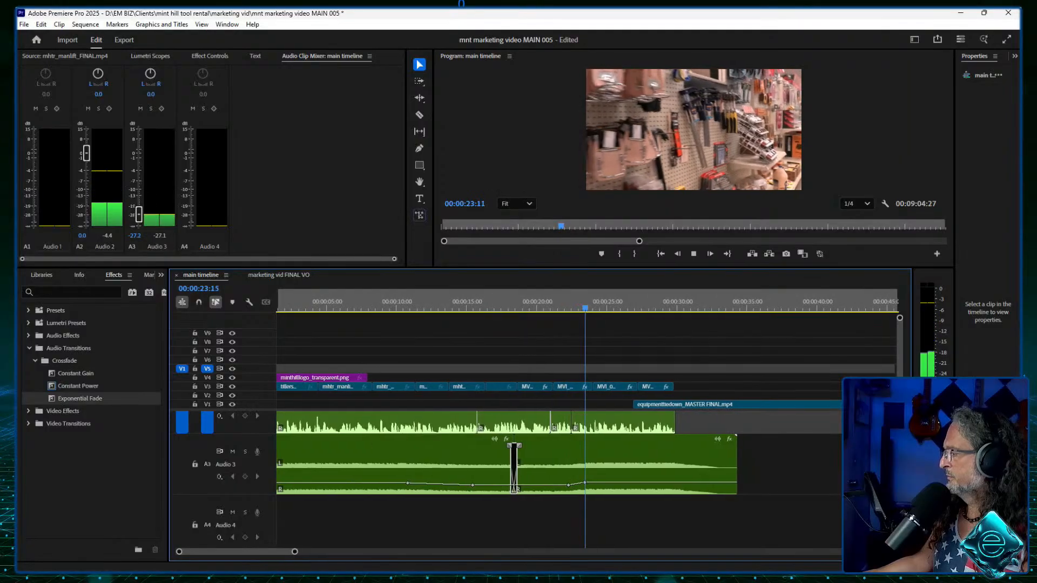
key("space")
Step: Raise the Audio 3 music dip to -30.0 dB by lifting the keyframes on both sides of the join, and replay the join
mouse_move(565, 483)
left_mouse_down()
mouse_move(598, 484)
mouse_move(545, 483)
left_mouse_up()
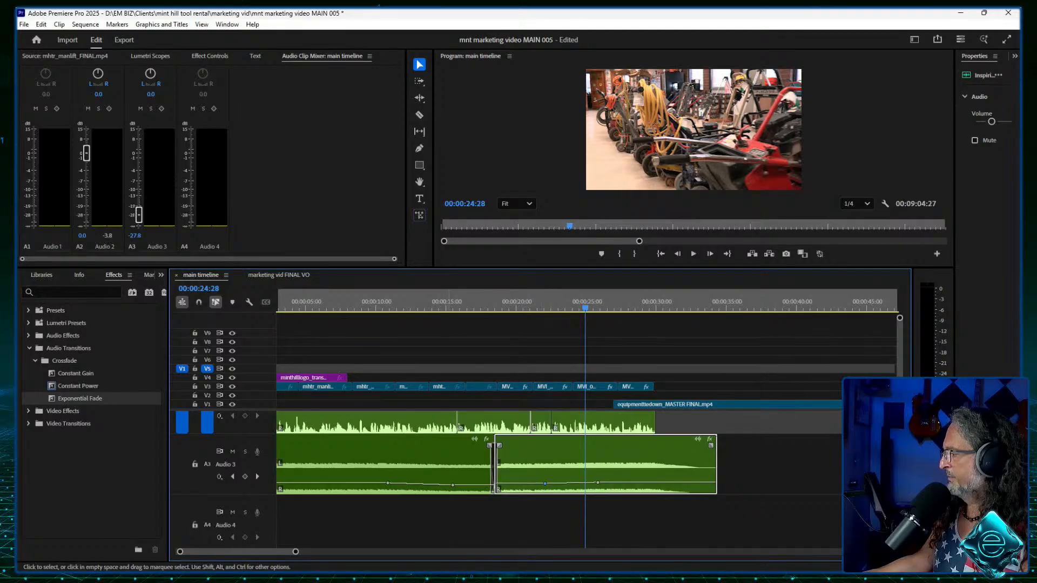
left_click_drag(453, 485, 459, 482)
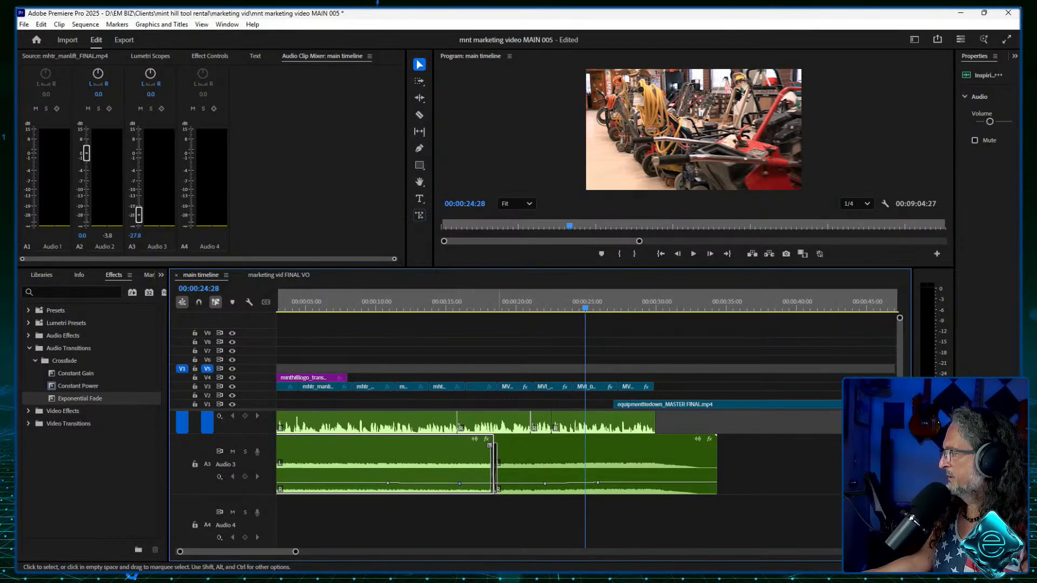
key("space")
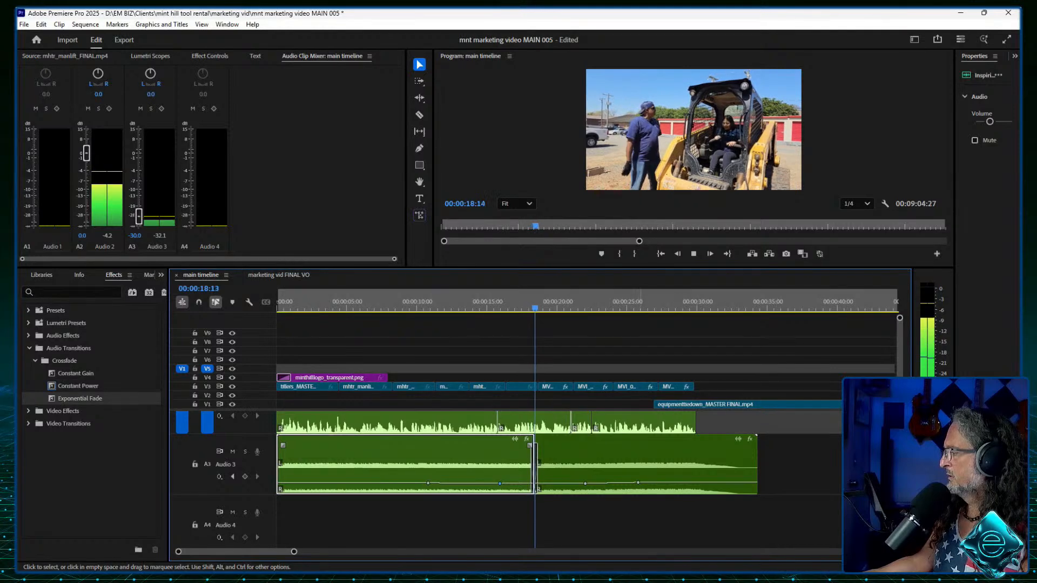
key("space")
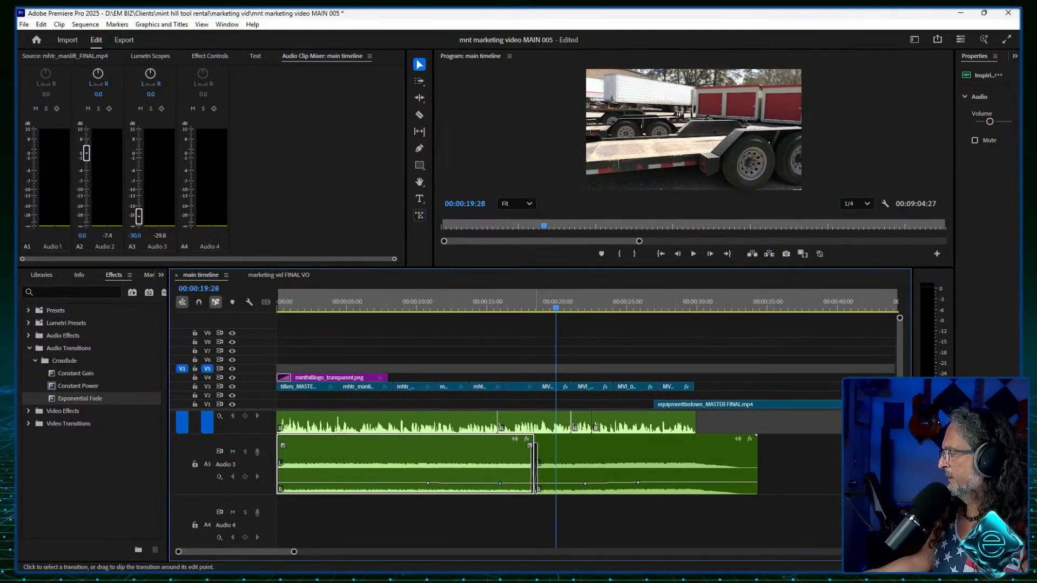
Step: Remove the crossfade between the two Audio 3 music sections and replay the opening into the equipment tiedown interview
right_click(536, 458)
left_click(561, 475)
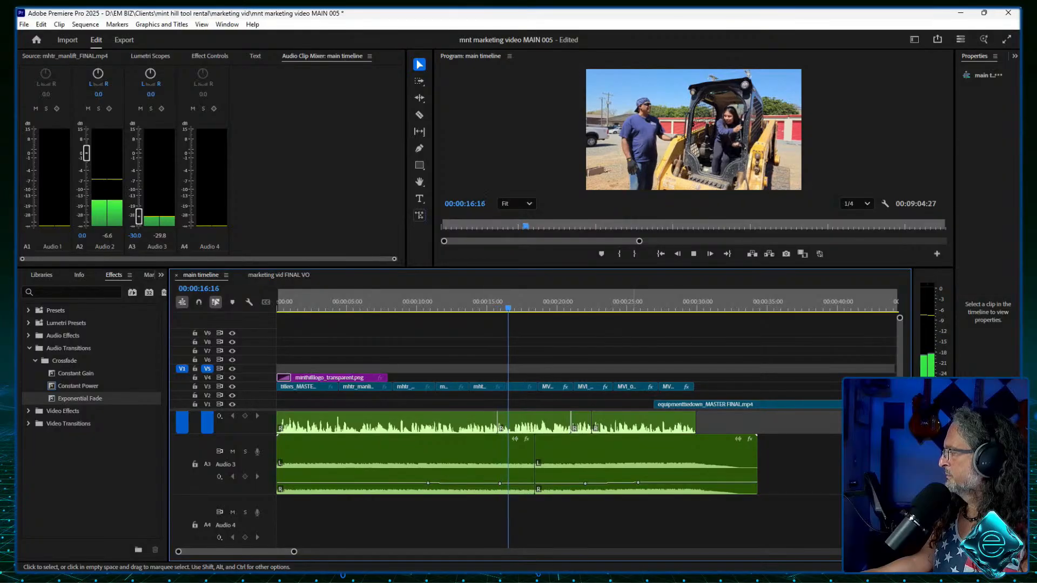
scroll(559, 421, "down", 3)
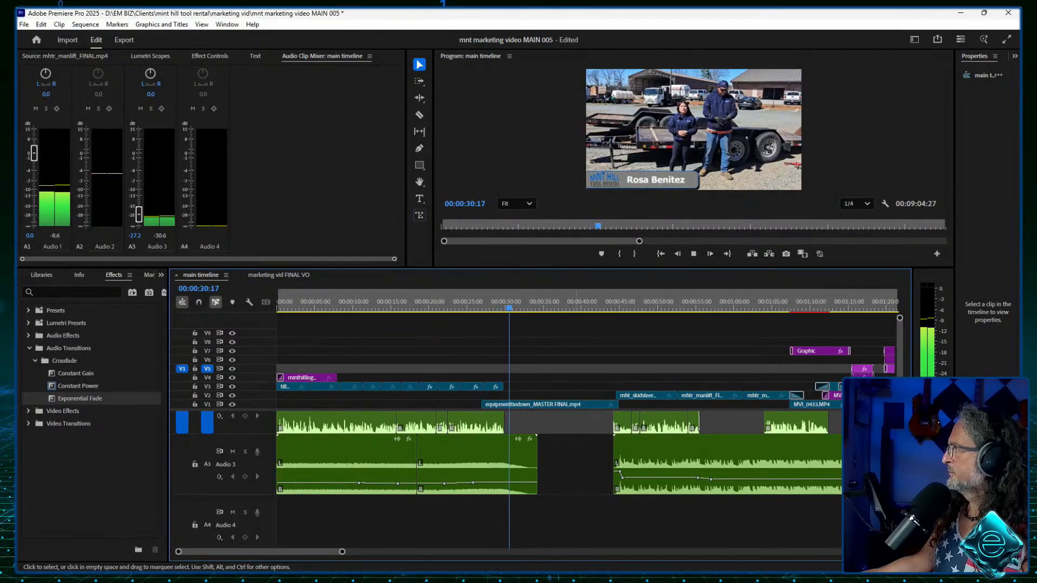
Step: Play the end of the equipment tiedown interview into the skid steer section, past 00:00:49:20
left_click_drag(626, 306, 605, 305)
key("space")
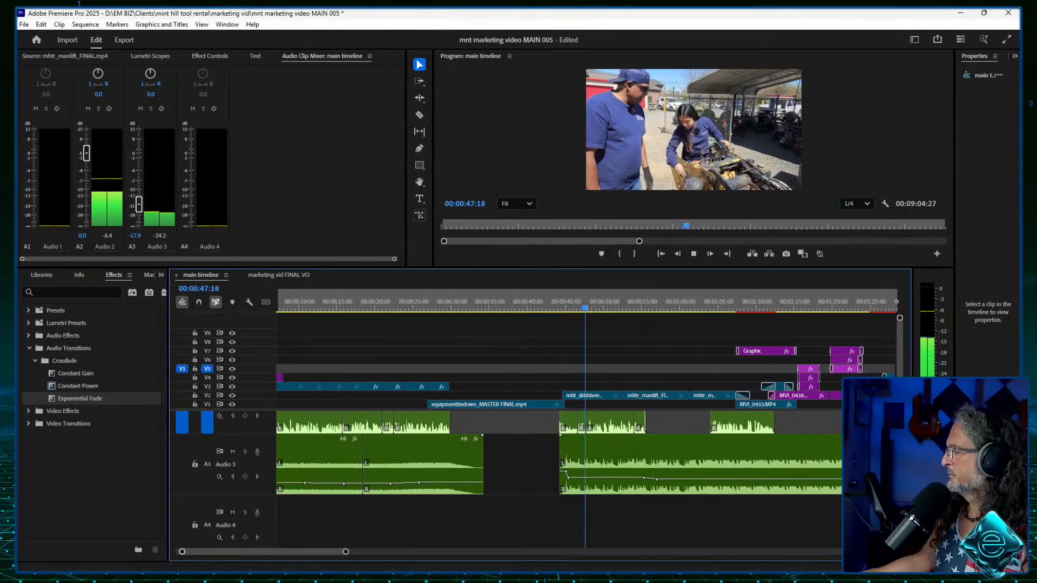
key("minus")
key("minus")
key("minus")
key("minus")
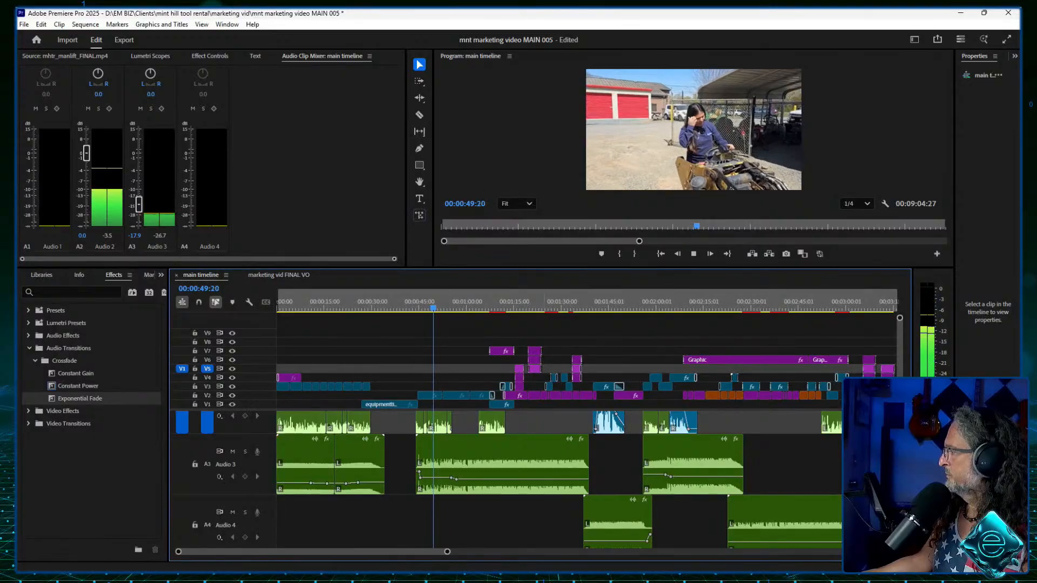
key("minus")
key("minus")
key("space")
Step: Add a red marker to the main timeline at 00:00:18:21 and save the project
right_click(309, 303)
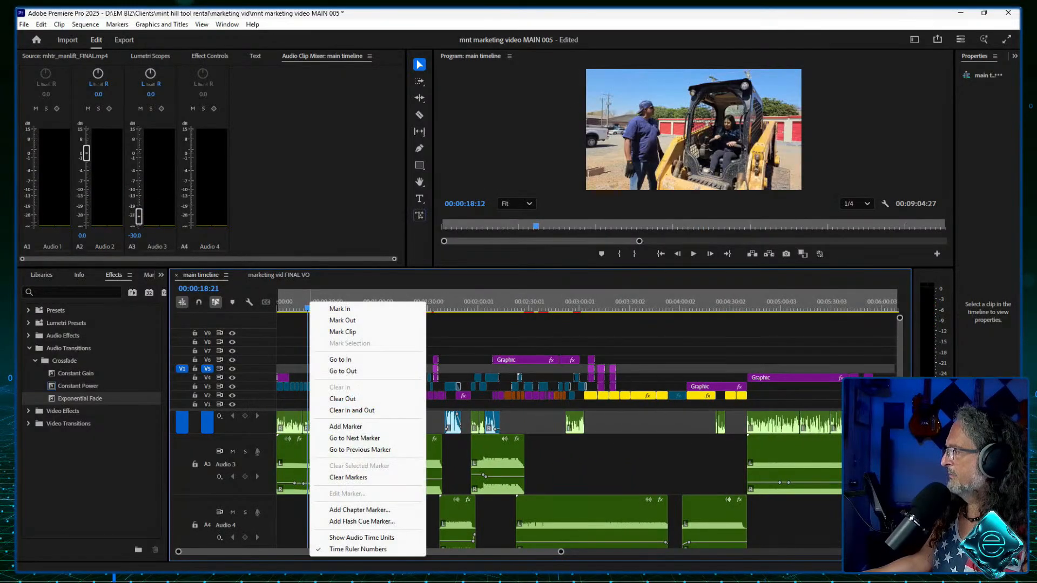
left_click(345, 426)
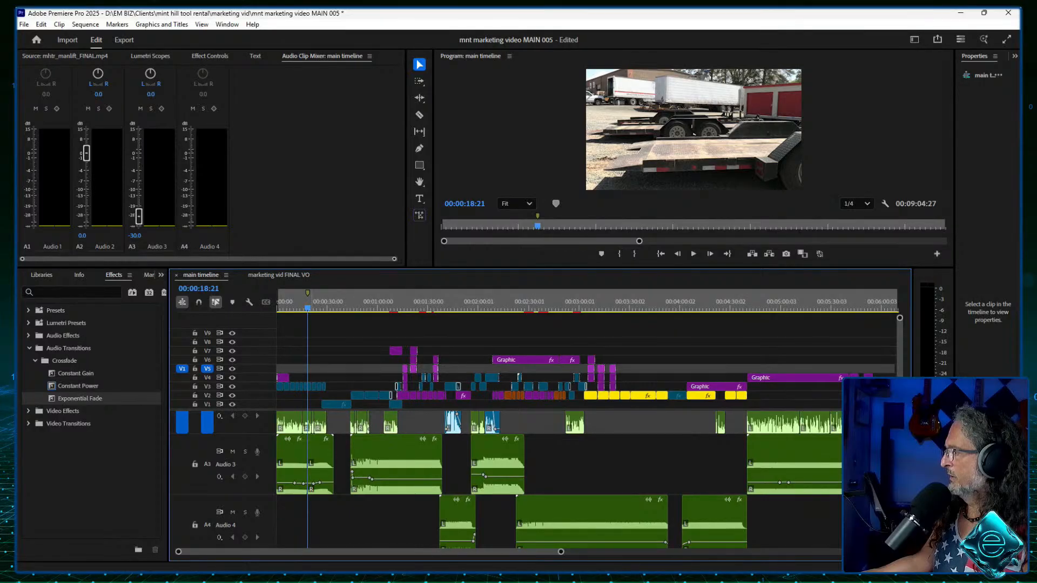
key("m")
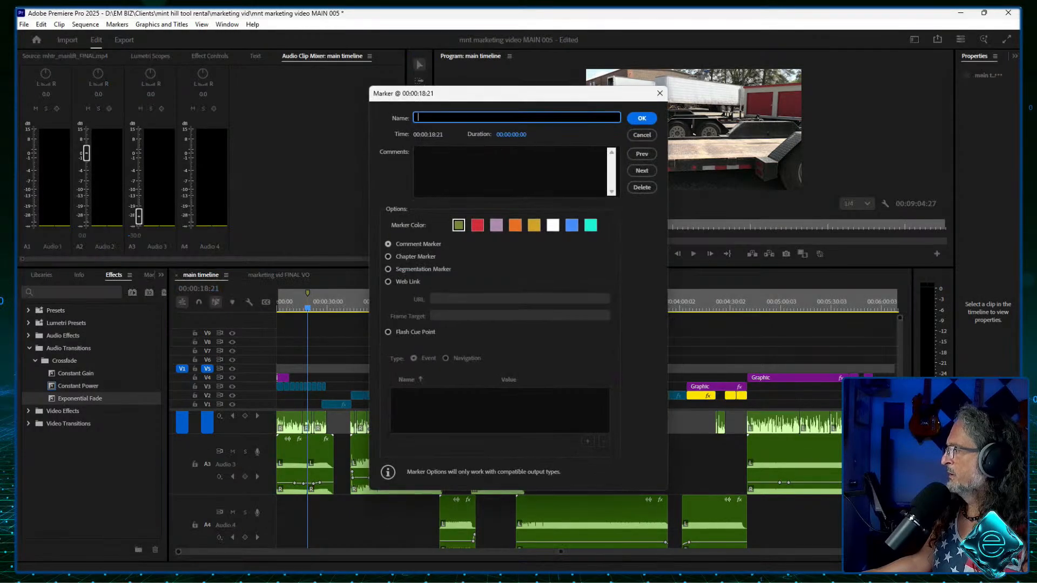
left_click(477, 225)
key("Return")
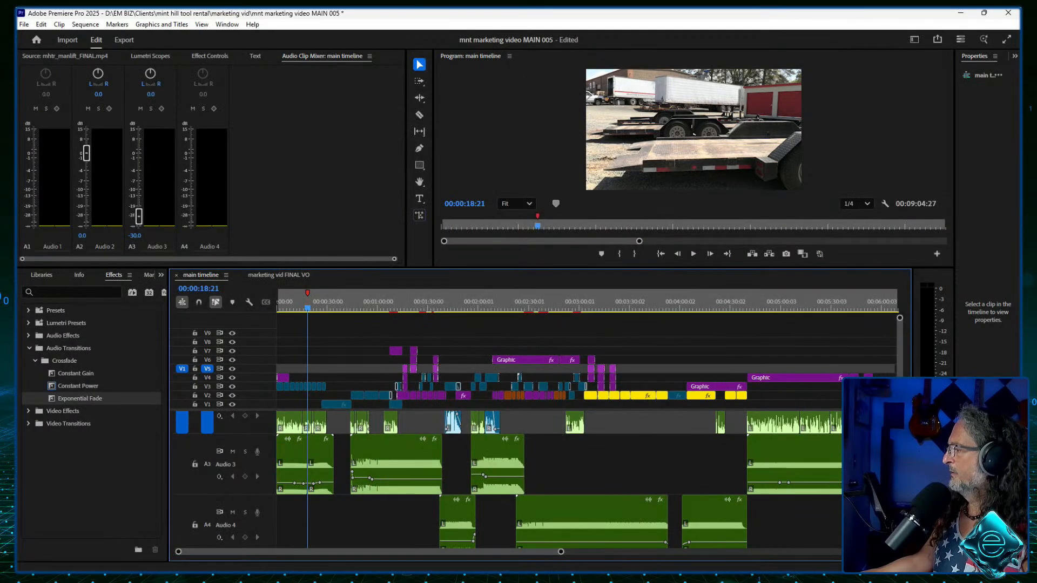
key("alt+f")
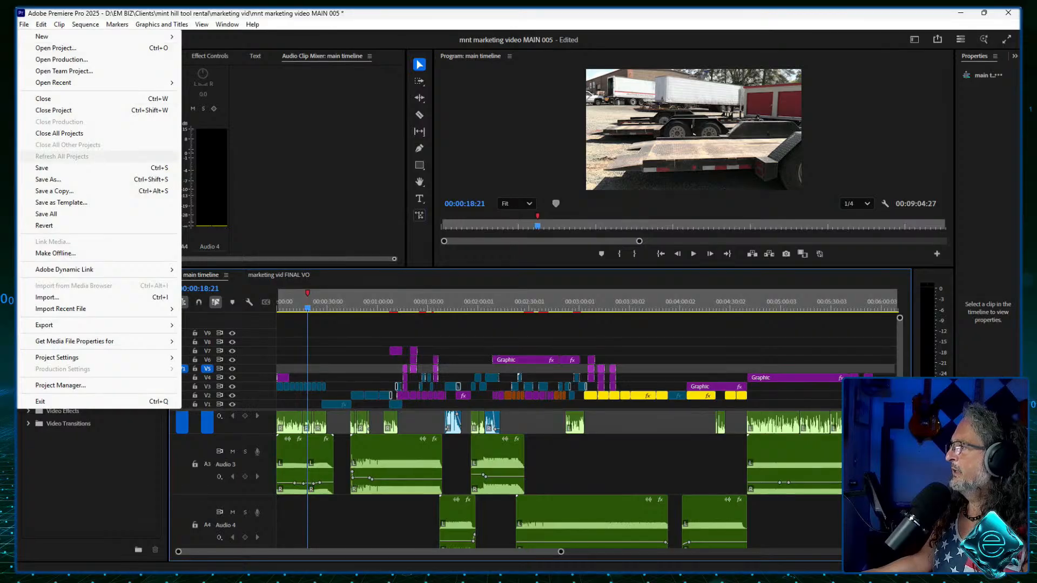
left_click(42, 167)
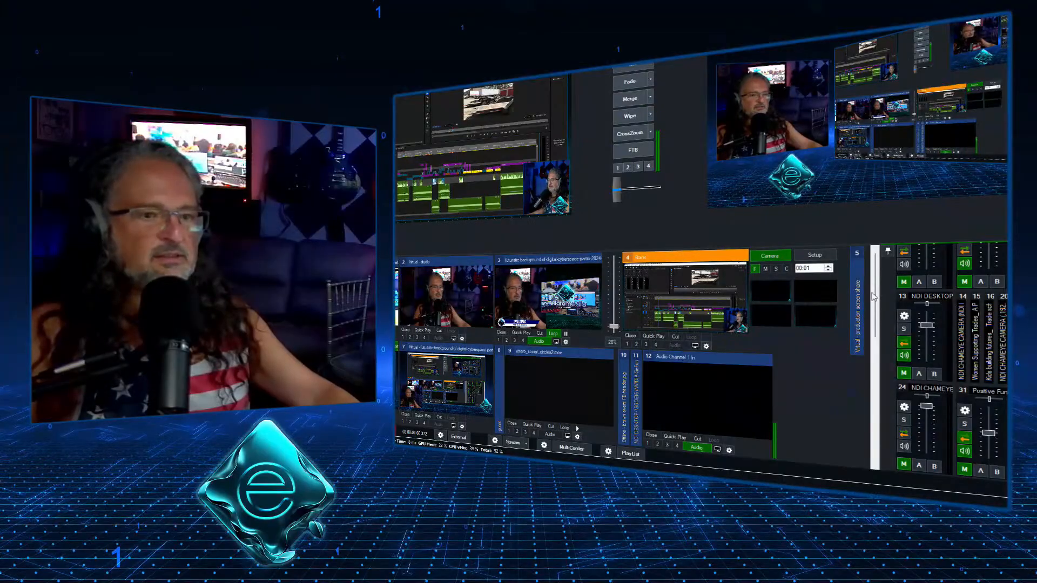
Step: Switch to vMix and look through the live show's inputs
scroll(875, 326, "down", 2)
scroll(876, 326, "down", 5)
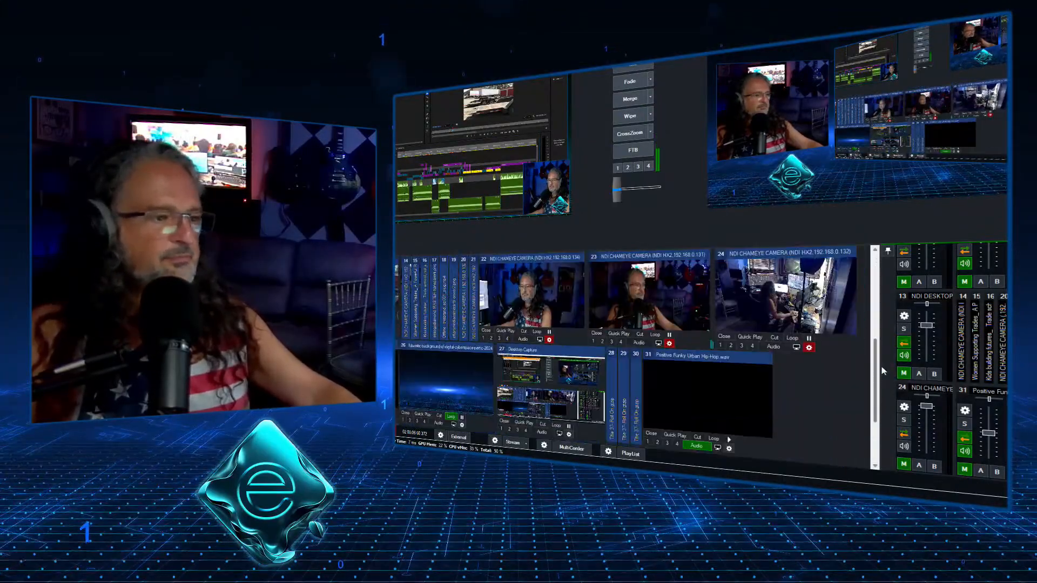
scroll(875, 378, "up", 7)
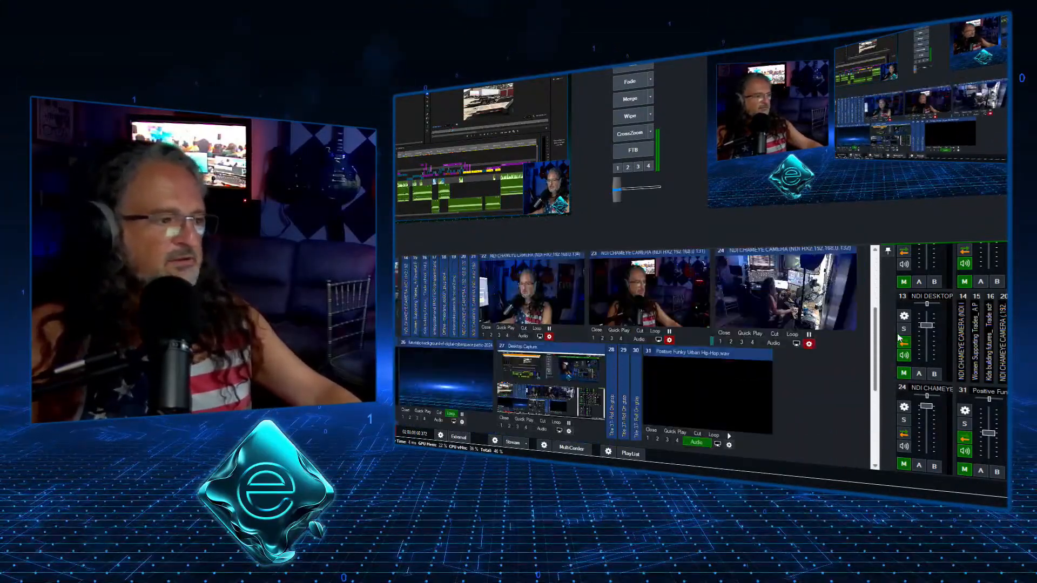
scroll(905, 274, "down", 3)
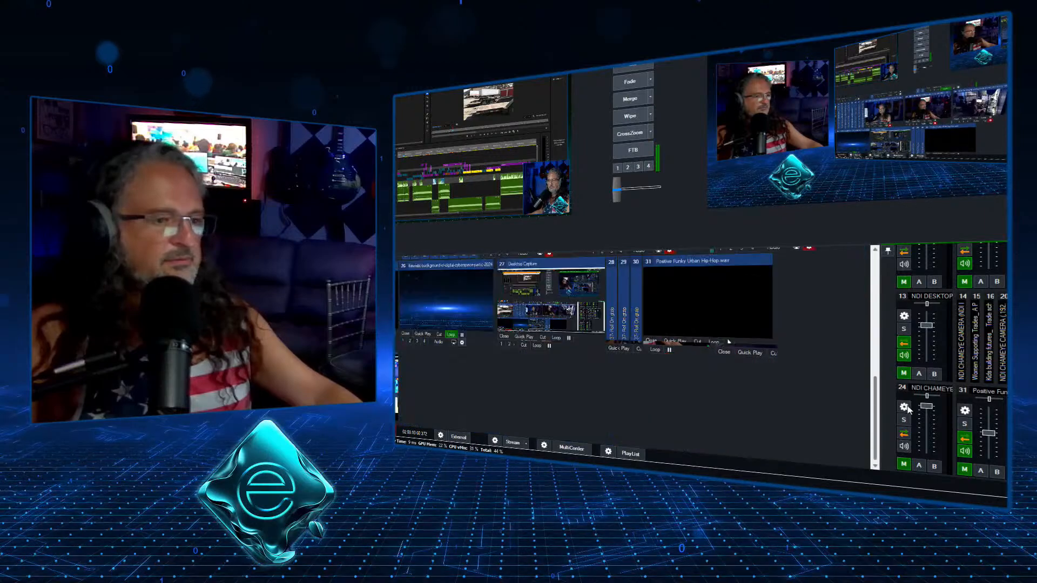
scroll(918, 327, "up", 3)
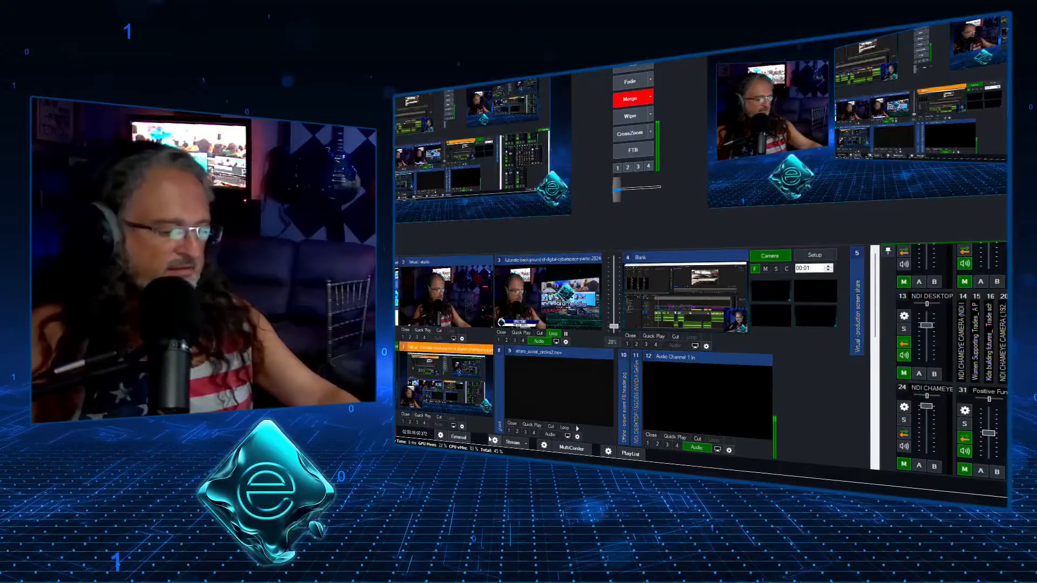
Step: Put virtual input 7 live in vMix and transition to the ettaro_social_circles2.mov clip
key("7")
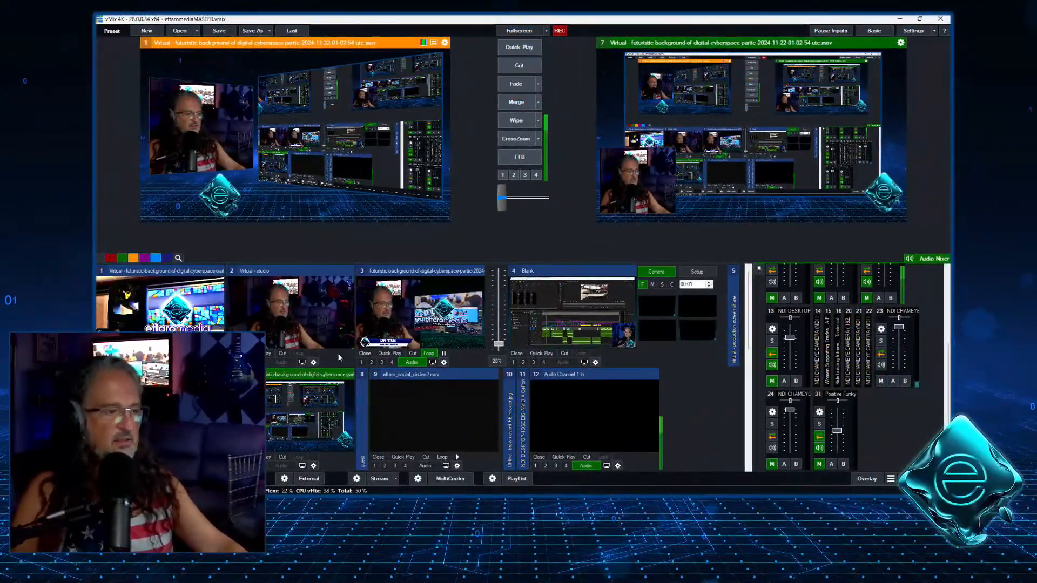
left_click(465, 432)
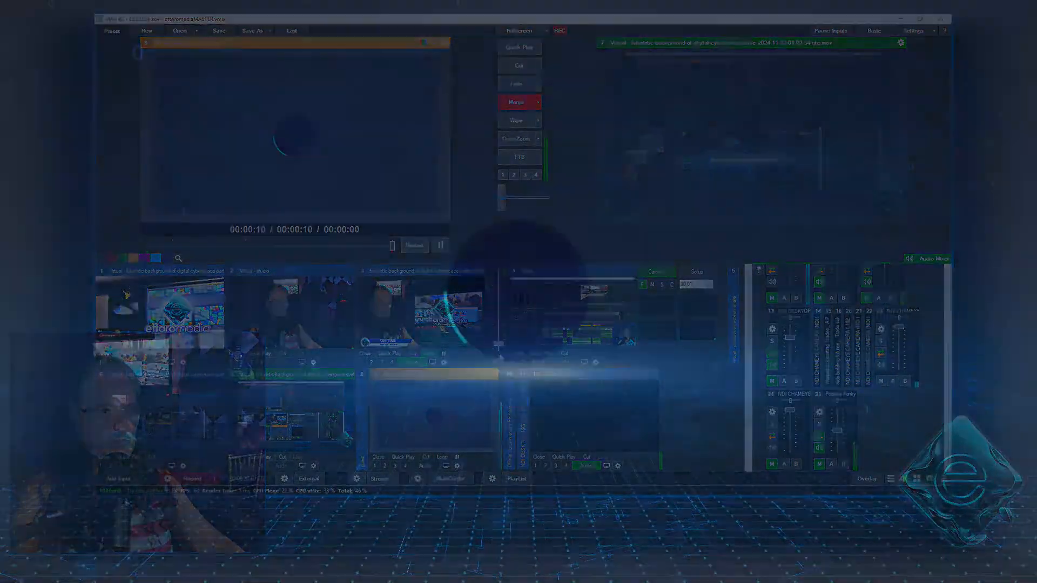